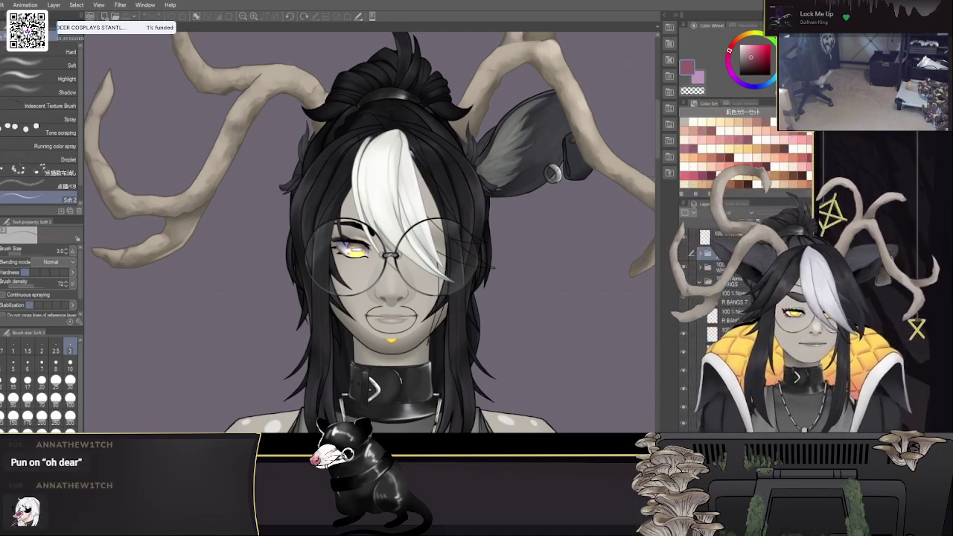
drag(637, 235, 606, 205)
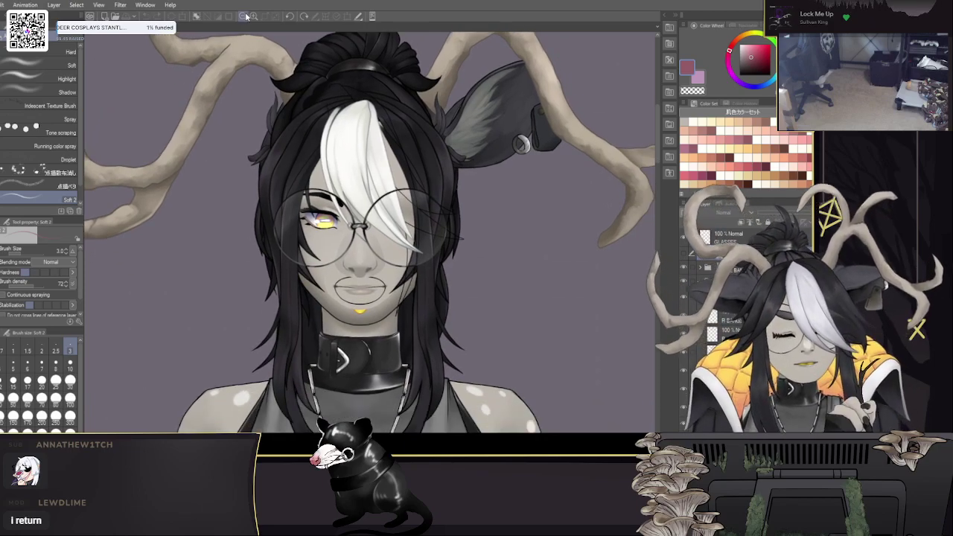
click(243, 17)
click(243, 16)
click(243, 17)
drag(467, 351, 497, 276)
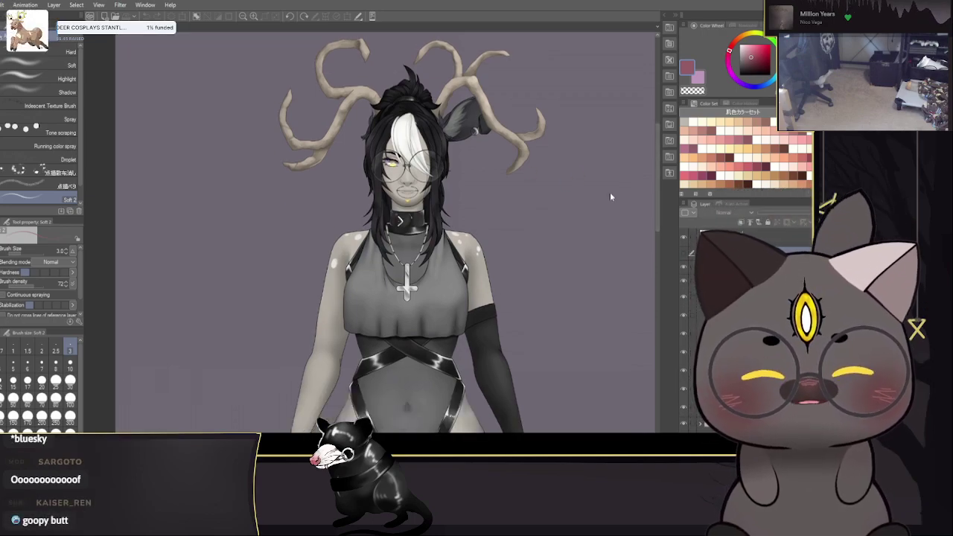
click(502, 130)
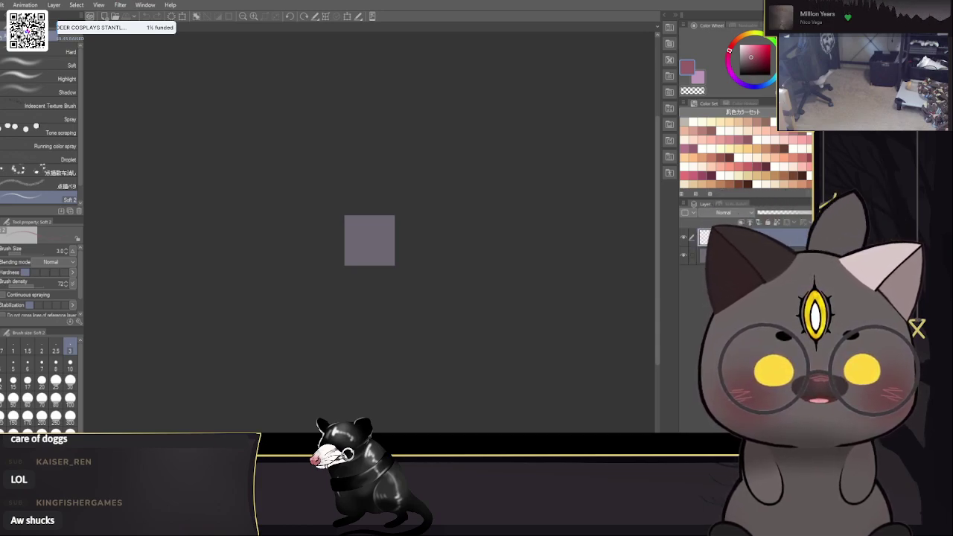
scroll(365, 236, up, 6)
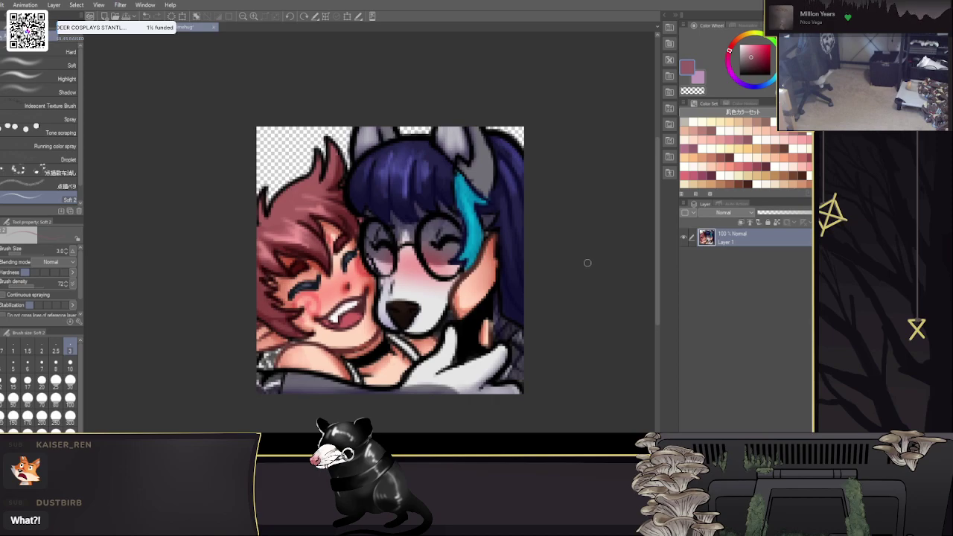
Step: Choose the Lettering God pen and lower the two-character emote layer's opacity to 74%
key(p)
click(20, 63)
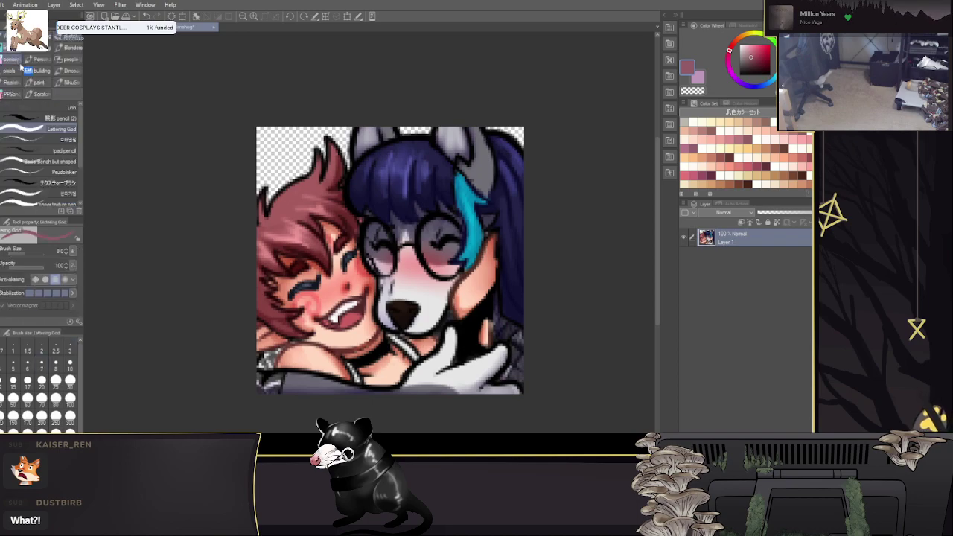
click(800, 212)
drag(476, 297, 367, 231)
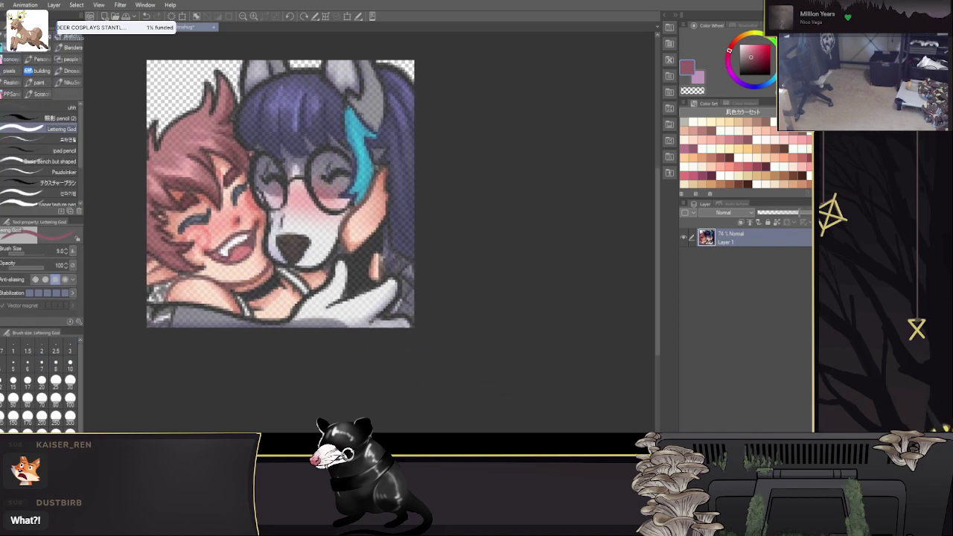
Step: Erase the blue-haired character with glasses from the emote with the Hard 2 eraser, trimming along the redhead's face
key(e)
mouse_move(251, 45)
mouse_down()
mouse_move(262, 116)
mouse_move(304, 211)
mouse_move(327, 240)
mouse_up()
drag(378, 147, 329, 246)
key(bracketright)
mouse_move(381, 140)
mouse_down()
mouse_move(403, 221)
mouse_move(398, 277)
mouse_move(417, 291)
mouse_move(412, 74)
mouse_up()
key(bracketright)
mouse_move(419, 131)
mouse_down()
mouse_move(320, 212)
mouse_move(268, 82)
mouse_move(299, 46)
mouse_move(350, 145)
mouse_move(432, 82)
mouse_up()
key(bracketleft)
key(bracketleft)
mouse_move(247, 65)
mouse_down()
mouse_move(244, 128)
mouse_move(300, 260)
mouse_up()
mouse_move(341, 209)
mouse_down()
mouse_move(424, 160)
mouse_move(409, 211)
mouse_move(391, 210)
mouse_move(345, 84)
mouse_up()
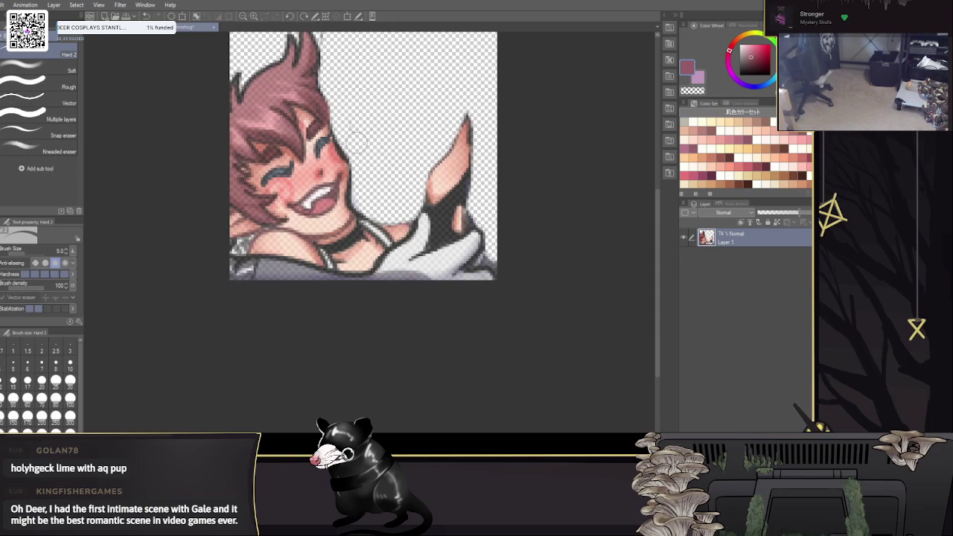
key(bracketleft)
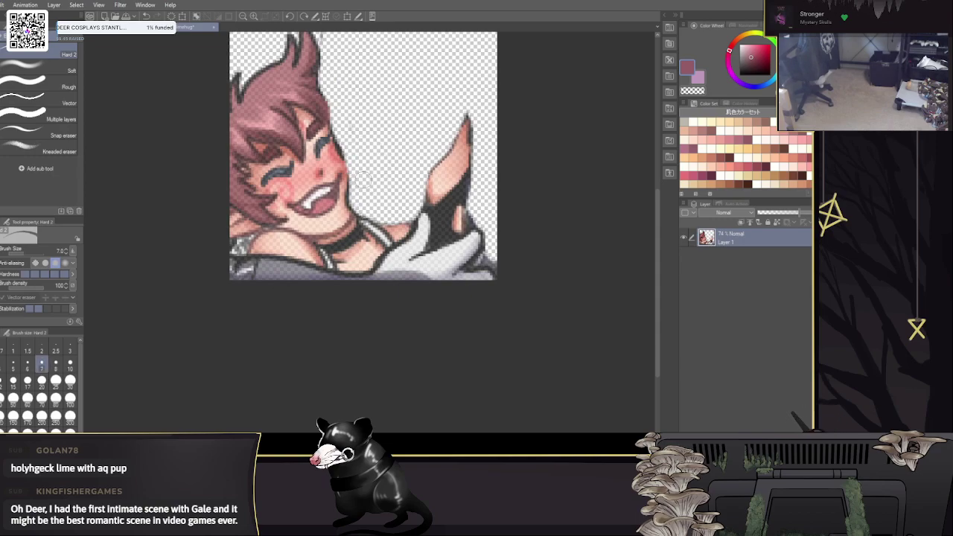
scroll(408, 111, up, 1)
Step: Lock the layer's transparent pixels and paint over the edge of the redhead's cheek with sampled skin tones using the Soft 2 brush
click(777, 223)
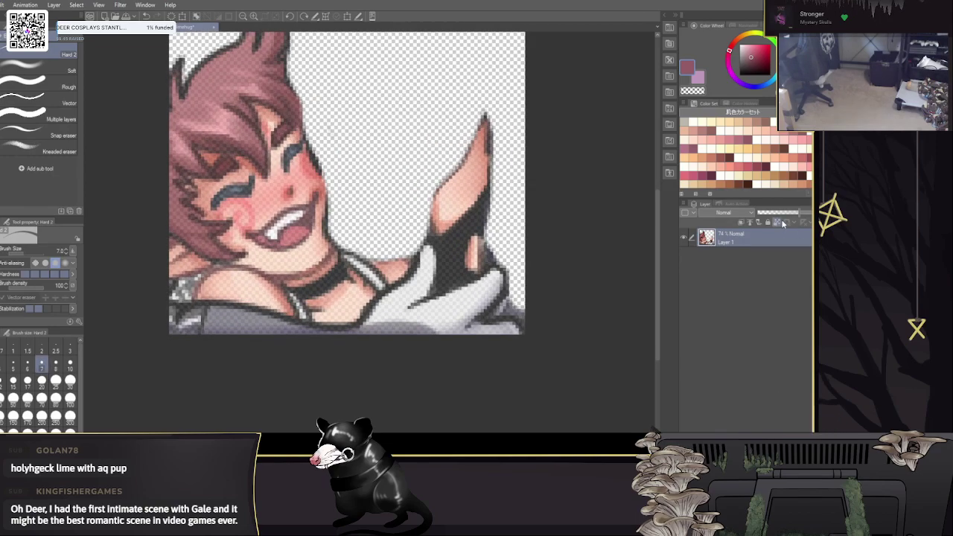
key(b)
alt+click(310, 162)
key(])
drag(308, 156, 319, 179)
alt+click(318, 240)
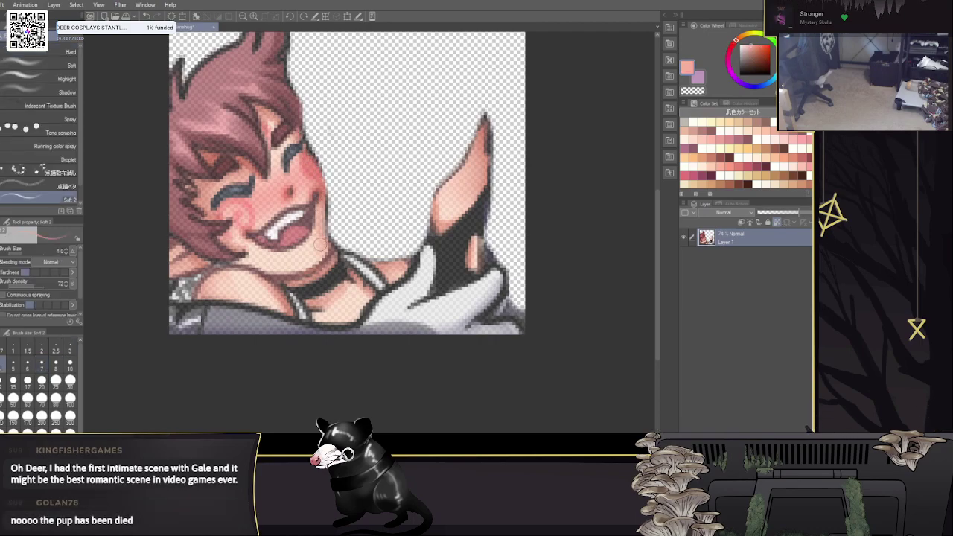
drag(391, 213, 389, 222)
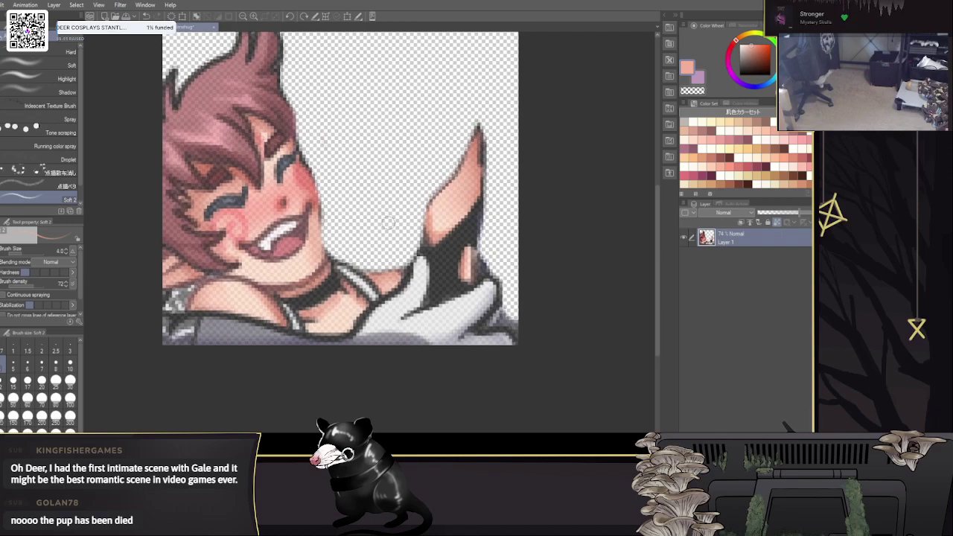
Step: Sample the dark blue outline colour and add a new layer above the emote layer
key(bracketleft)
key(bracketleft)
alt+click(294, 154)
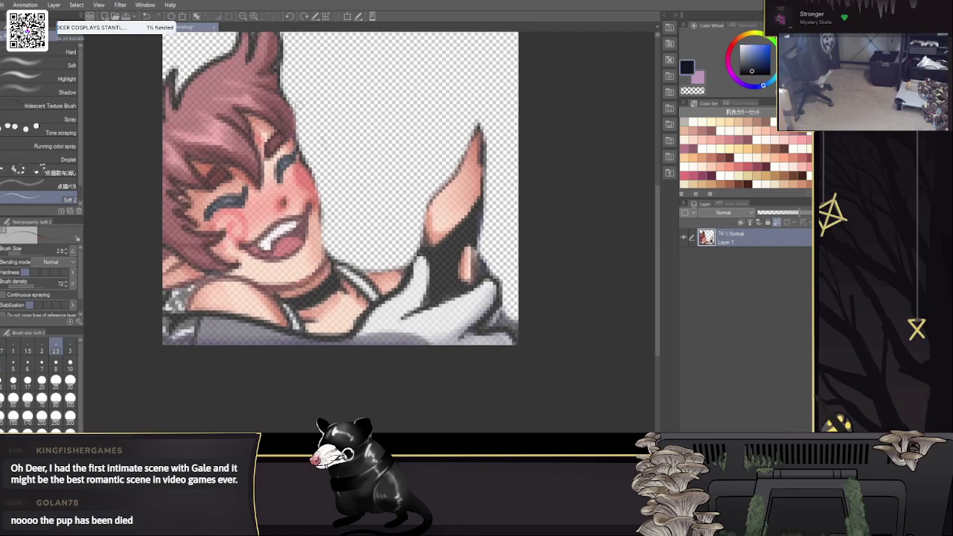
key(ctrl+shift+n)
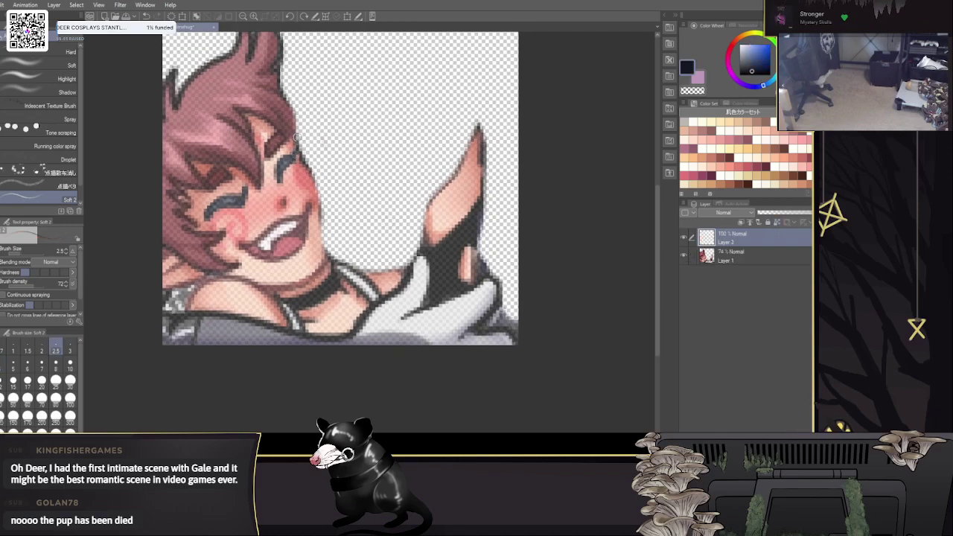
key(bracketleft)
key(bracketleft)
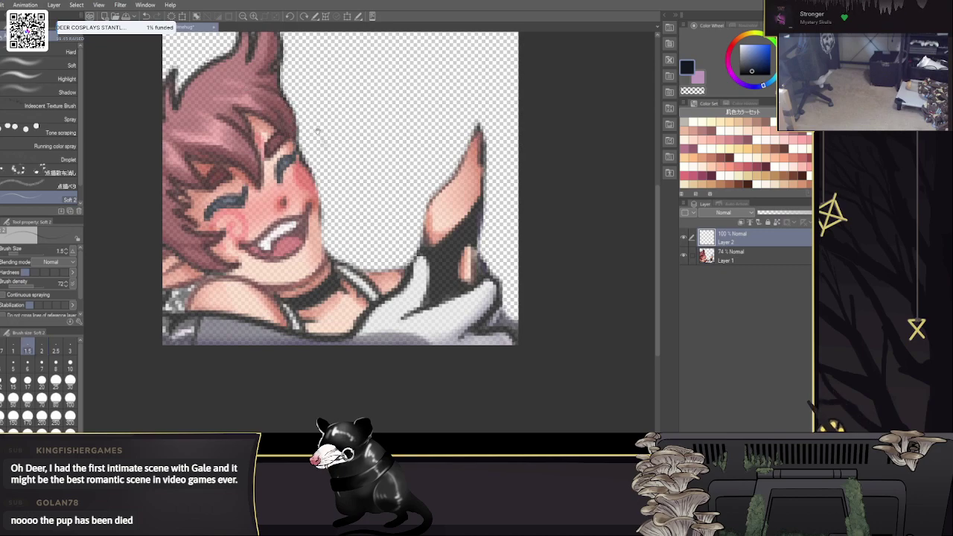
Step: Draw a curved dark outline along the open side of the redhead's face from brow to jaw at brush size 2.5
scroll(316, 131, up, 1)
key(bracketright)
key(bracketright)
key(bracketright)
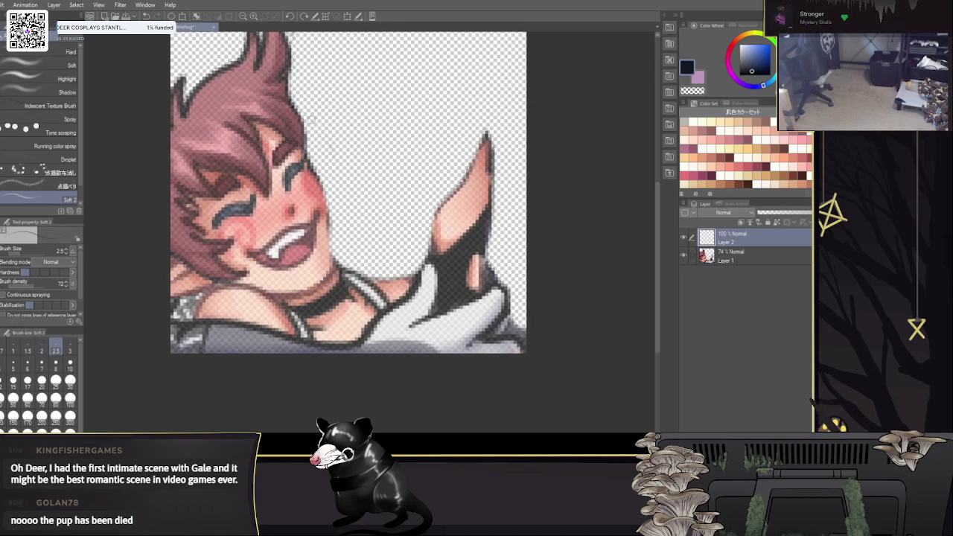
drag(321, 134, 286, 114)
key(bracketleft)
key(bracketleft)
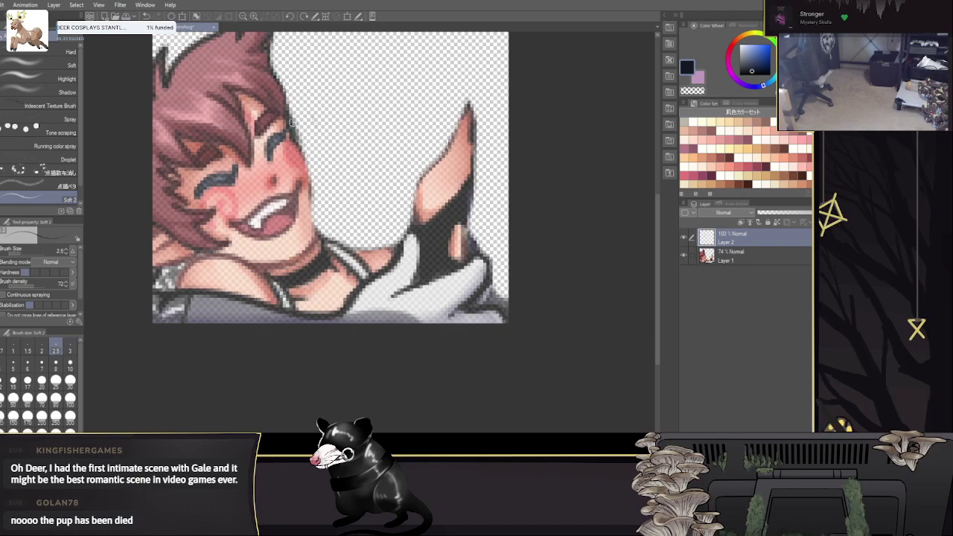
mouse_move(289, 124)
mouse_down()
mouse_move(320, 195)
mouse_move(302, 253)
mouse_up()
key(bracketright)
key(bracketright)
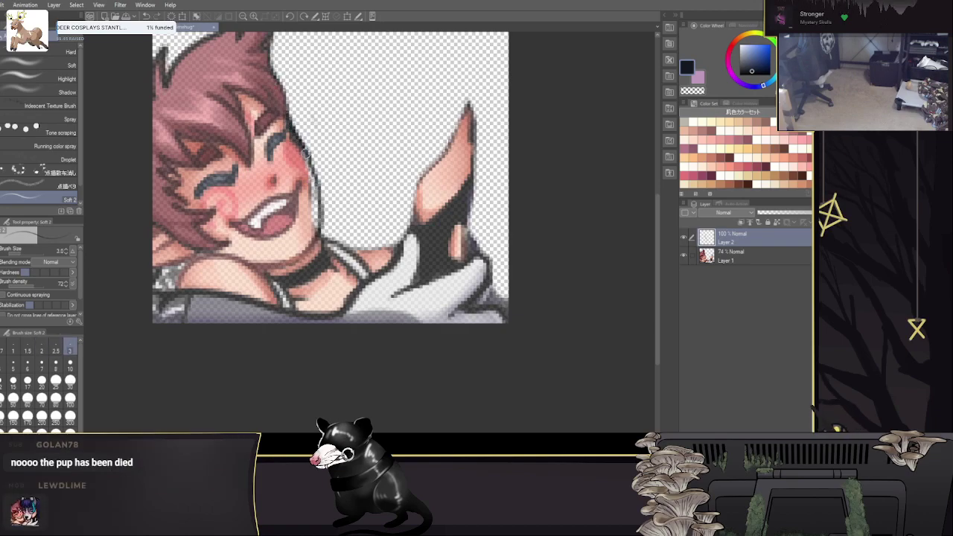
key(bracketleft)
mouse_move(295, 134)
mouse_down()
mouse_move(322, 210)
mouse_move(311, 244)
mouse_up()
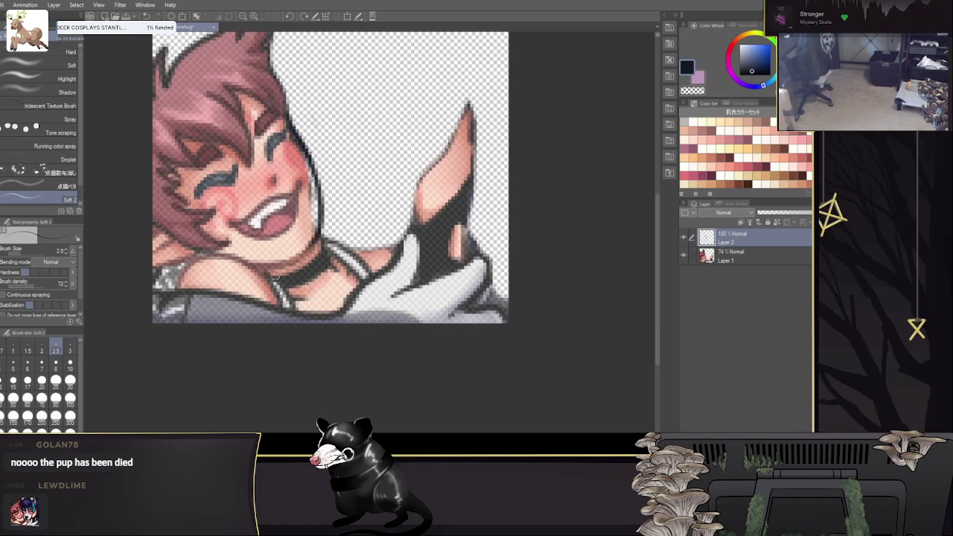
Step: Restore Layer 1's opacity to 100% and recolour the new face outline on Layer 2 with a sampled dark reddish brown
click(744, 255)
click(808, 213)
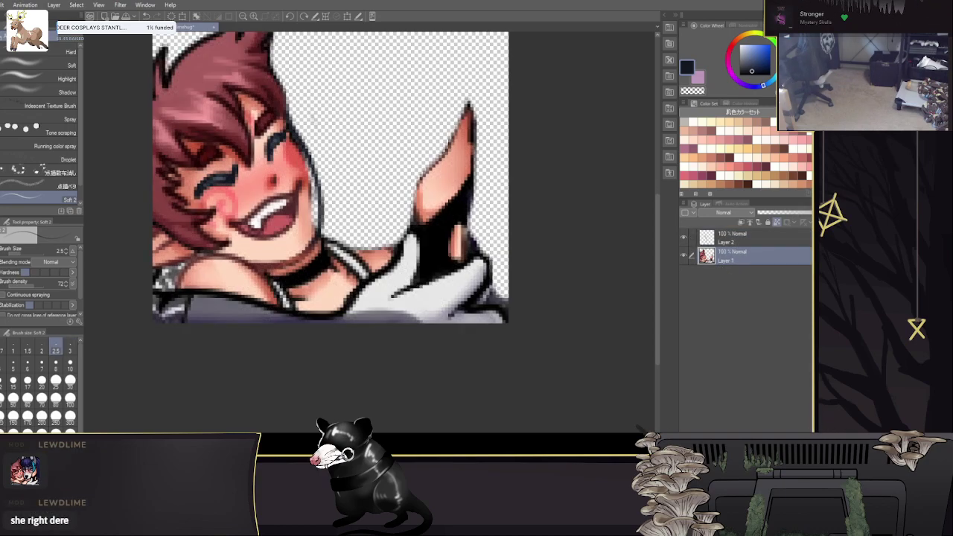
alt+click(305, 253)
click(772, 241)
key(bracketright)
key(bracketright)
mouse_move(286, 112)
mouse_down()
mouse_move(321, 211)
mouse_move(316, 239)
mouse_move(319, 205)
mouse_up()
alt+click(282, 260)
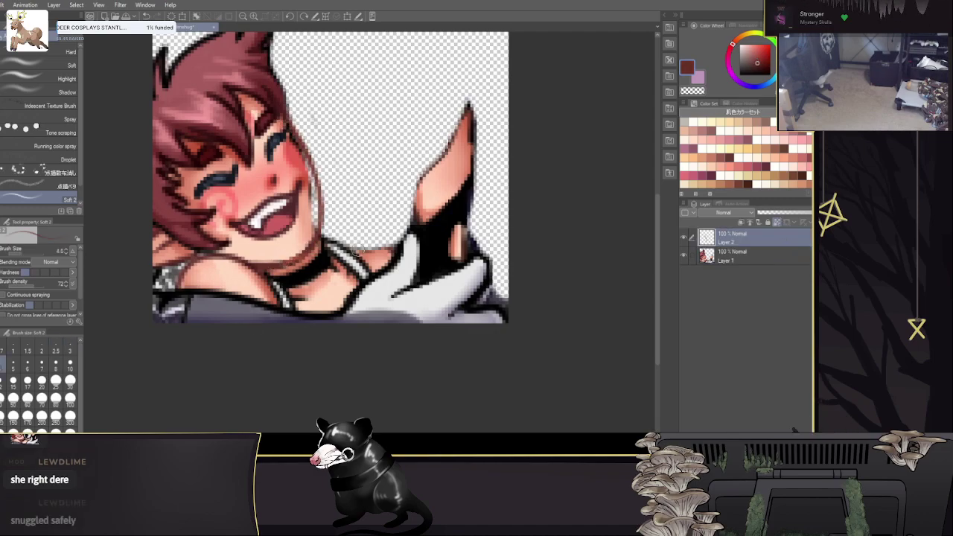
Step: Paint the face edge beside the eye on Layer 1 with a sampled red at brush size 2
click(765, 253)
key(bracketleft)
key(bracketleft)
key(bracketleft)
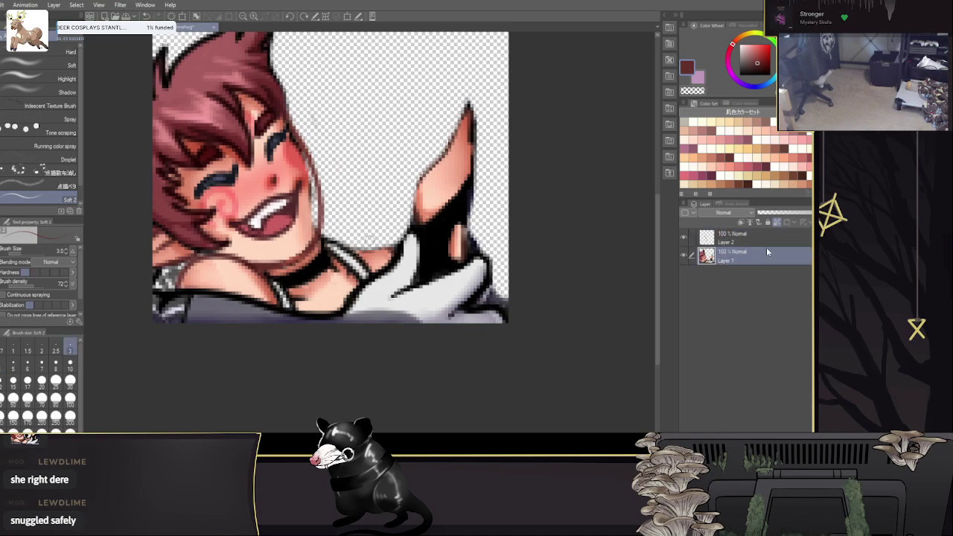
alt+click(304, 152)
drag(289, 137, 296, 143)
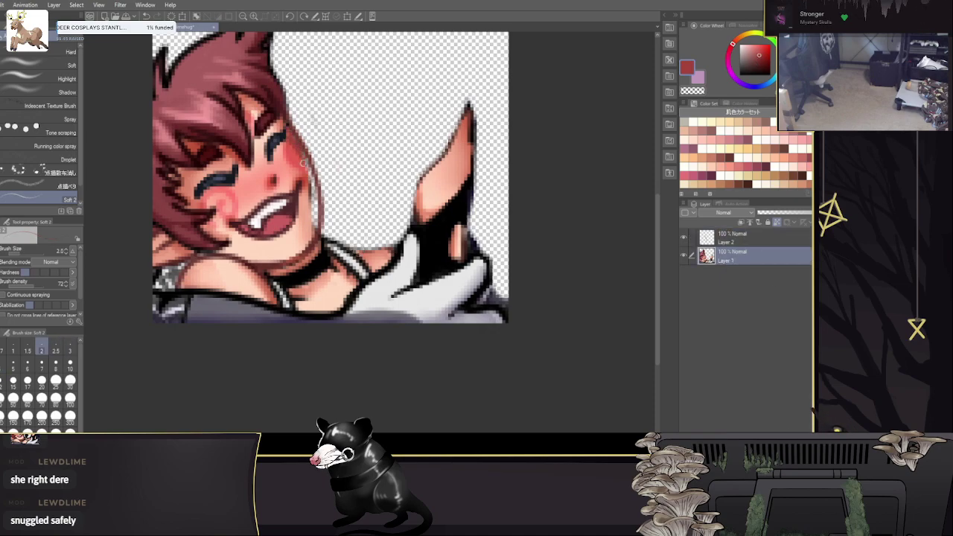
Step: Unlock Layer 1's transparent pixels and fill the gap between the cheek and the new outline with sampled skin colours
key(bracketright)
key(bracketright)
key(bracketright)
alt+click(294, 170)
key(bracketright)
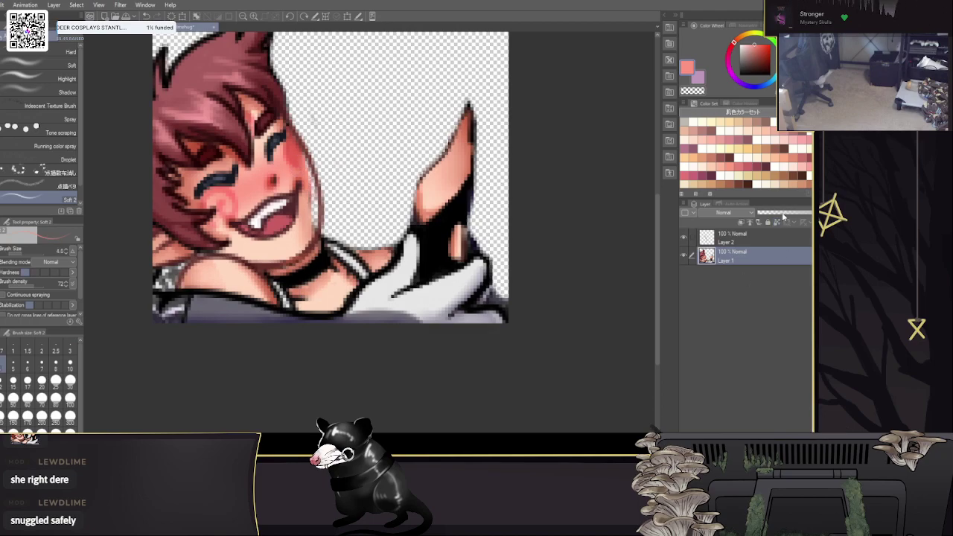
alt+click(305, 201)
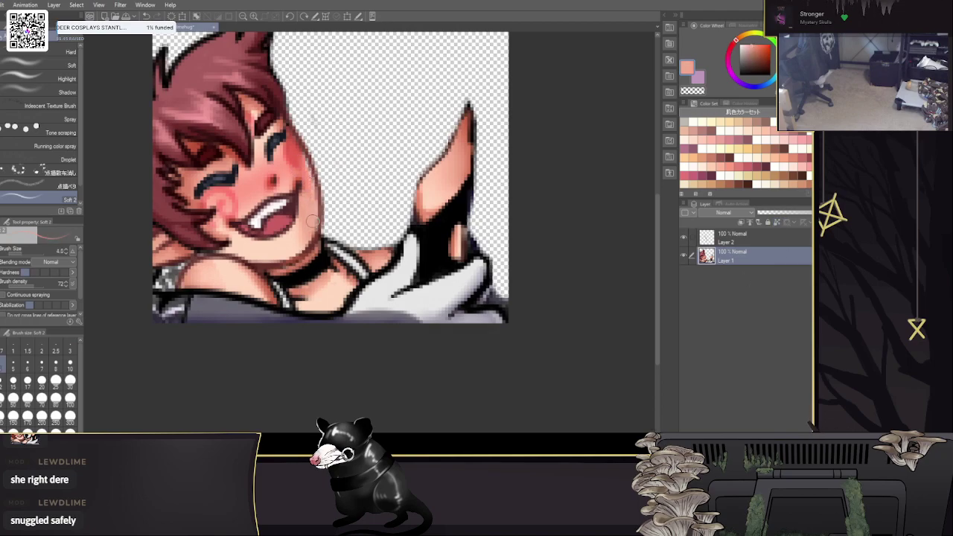
key(bracketright)
Step: Sample a red from the cheek and merge the face outline on Layer 2 down into Layer 1
drag(435, 158, 508, 145)
key(bracketleft)
alt+click(369, 136)
click(748, 242)
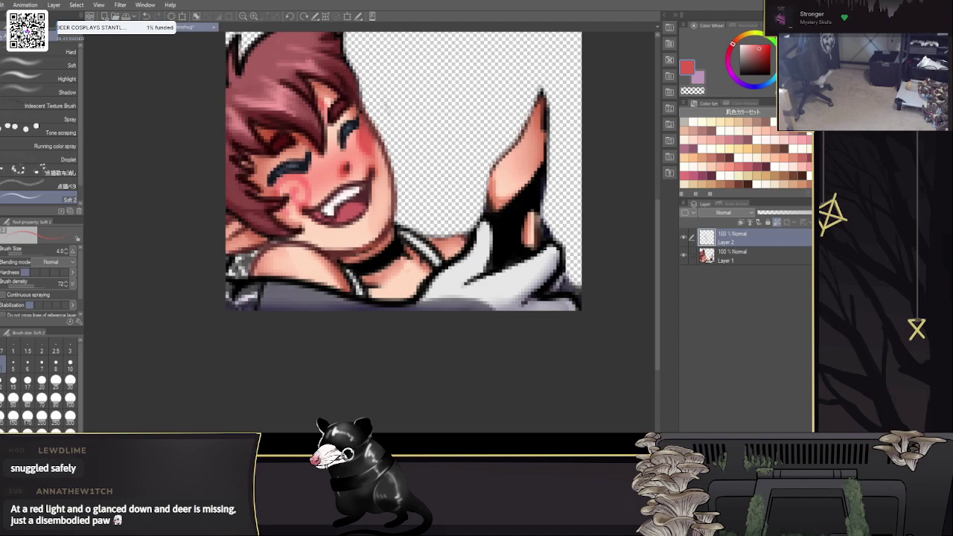
key(ctrl+e)
Step: Touch up the redhead's cheek blush and face edge with colours sampled from the surrounding art
key(bracketleft)
key(bracketleft)
key(bracketleft)
alt+click(350, 99)
key(bracketright)
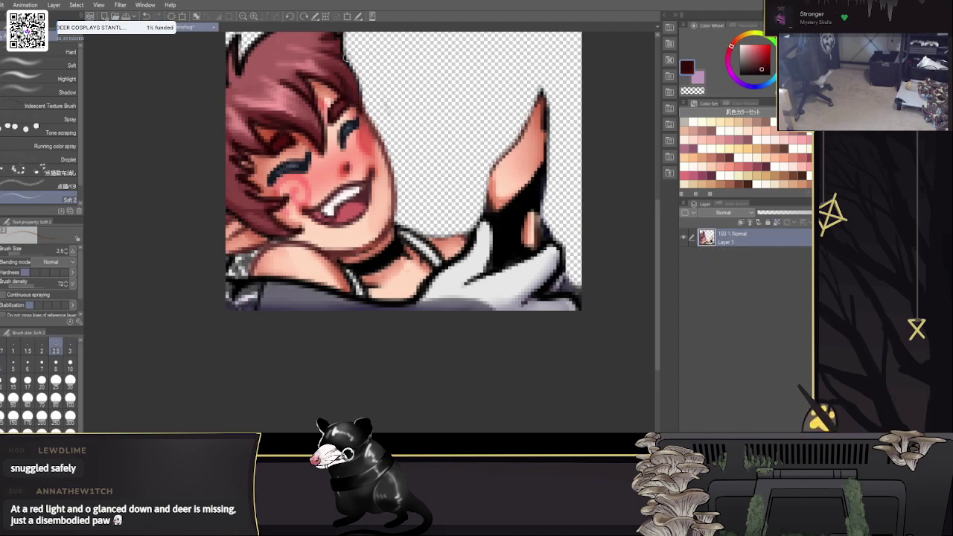
scroll(369, 192, up, 2)
alt+click(368, 177)
key(bracketright)
key(bracketright)
drag(367, 174, 373, 175)
mouse_move(529, 231)
mouse_down()
mouse_move(557, 173)
mouse_move(523, 214)
mouse_up()
alt+click(373, 161)
key(bracketleft)
mouse_move(357, 139)
mouse_down()
mouse_move(387, 220)
mouse_move(350, 264)
mouse_move(448, 257)
mouse_move(398, 279)
mouse_up()
Step: Repaint the edge of the raised hair tuft with sampled outline and hair colours, and erase the stray mark beside it
alt+click(316, 106)
drag(315, 110, 313, 124)
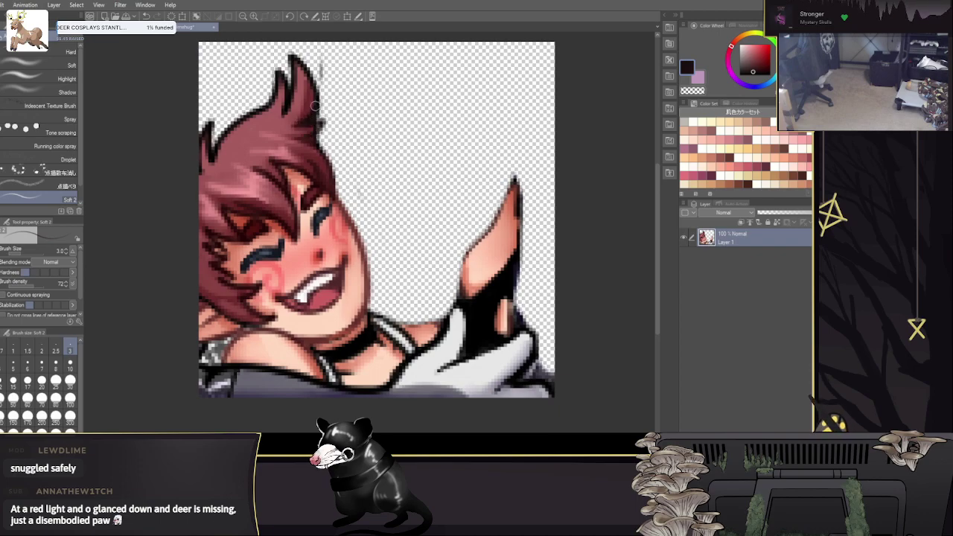
alt+click(309, 128)
alt+click(307, 100)
drag(470, 170, 459, 189)
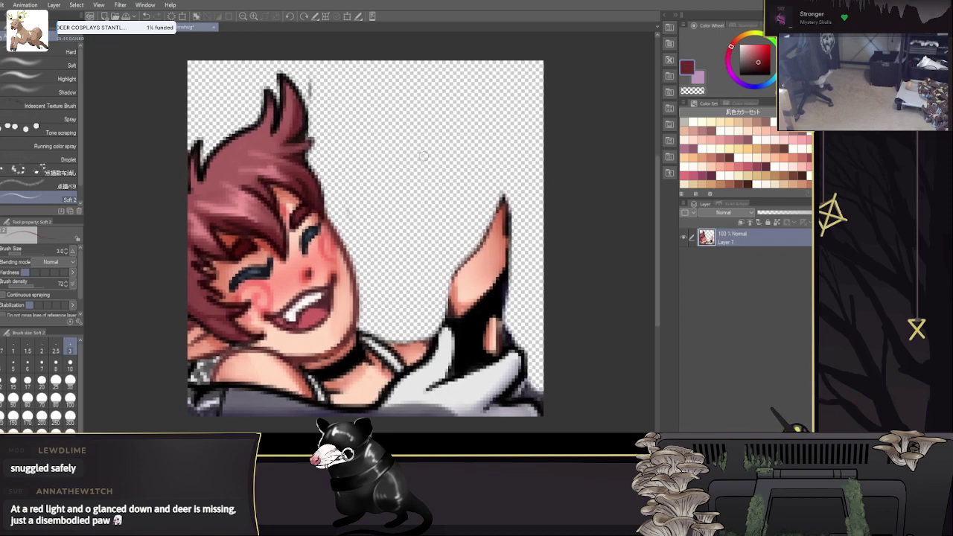
drag(237, 240, 219, 214)
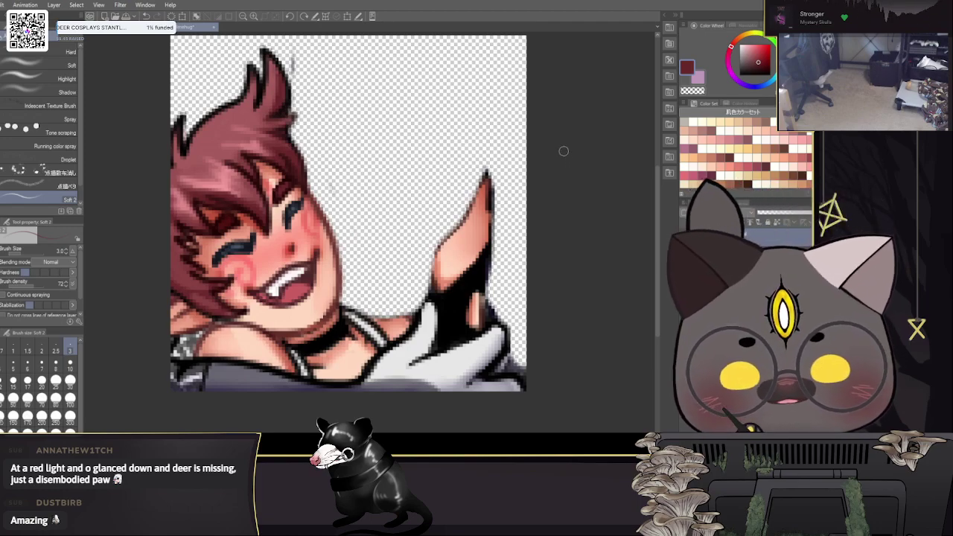
key(e)
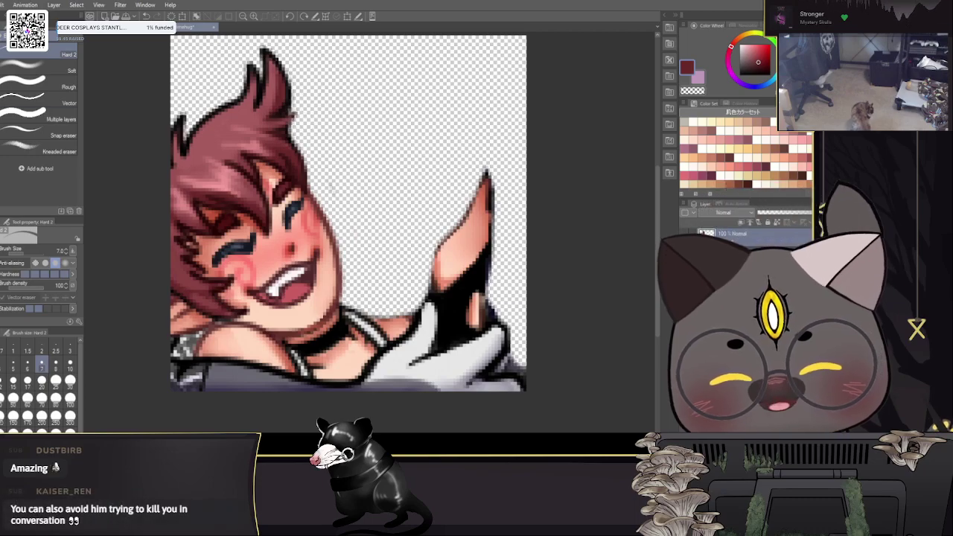
Step: Outline the hair from the raised tuft down to the brow in sampled black with the Lettering God pen at size 3
key(p)
alt+click(247, 86)
key(bracketleft)
key(bracketleft)
key(bracketleft)
key(bracketleft)
key(bracketleft)
key(bracketleft)
key(bracketleft)
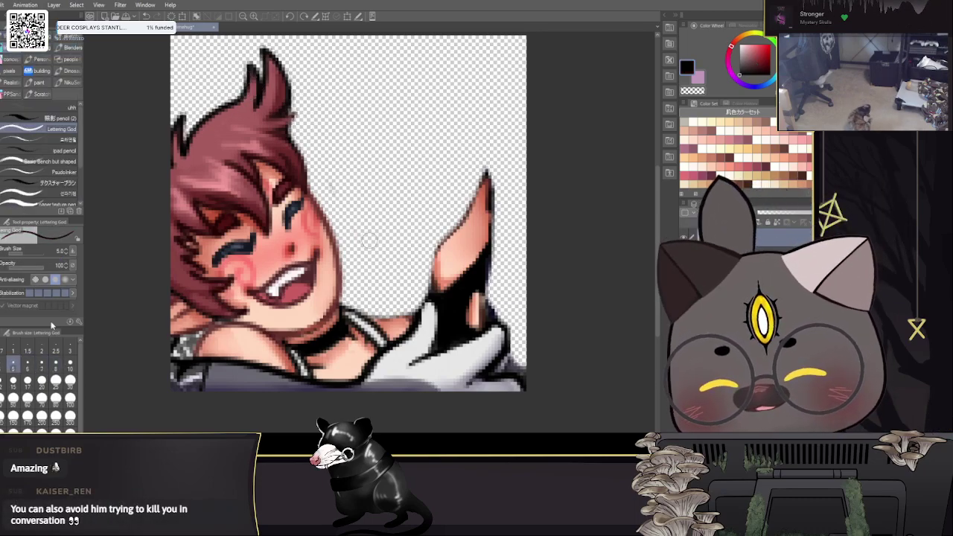
key(bracketright)
mouse_move(289, 113)
mouse_down()
mouse_move(302, 113)
mouse_move(289, 133)
mouse_move(303, 187)
mouse_up()
drag(613, 253, 617, 214)
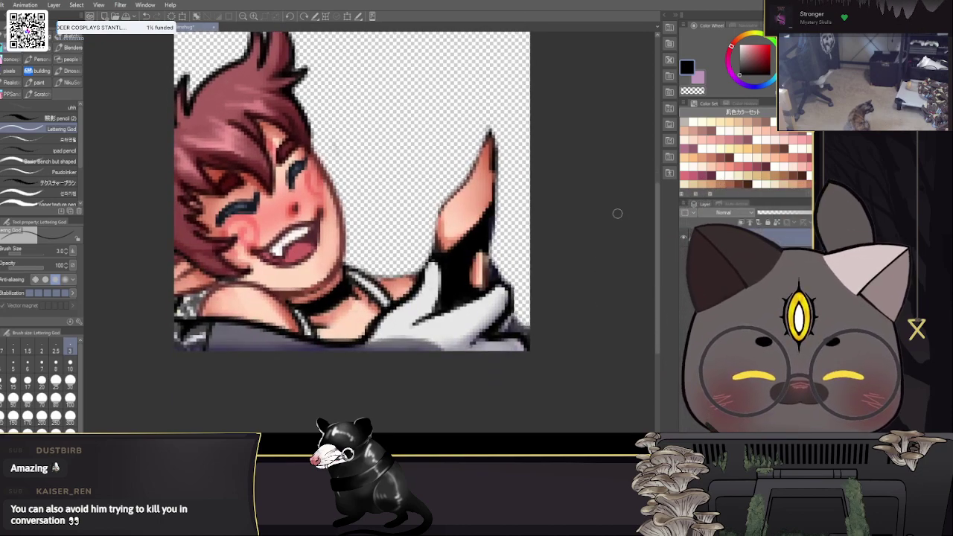
Step: Add a new layer and sketch a large round head guide with a vertical centre line beside the redhead
key(ctrl+shift+n)
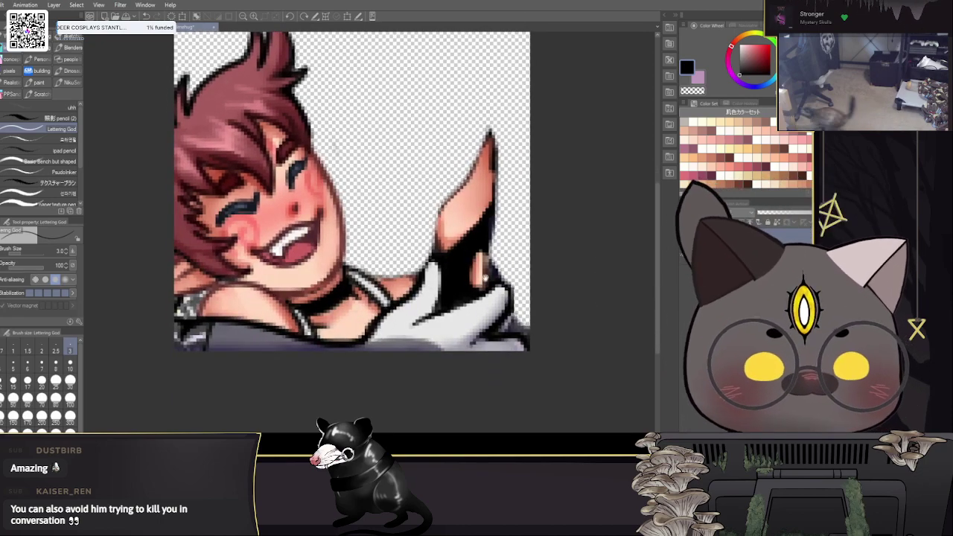
drag(483, 277, 482, 311)
drag(349, 111, 338, 175)
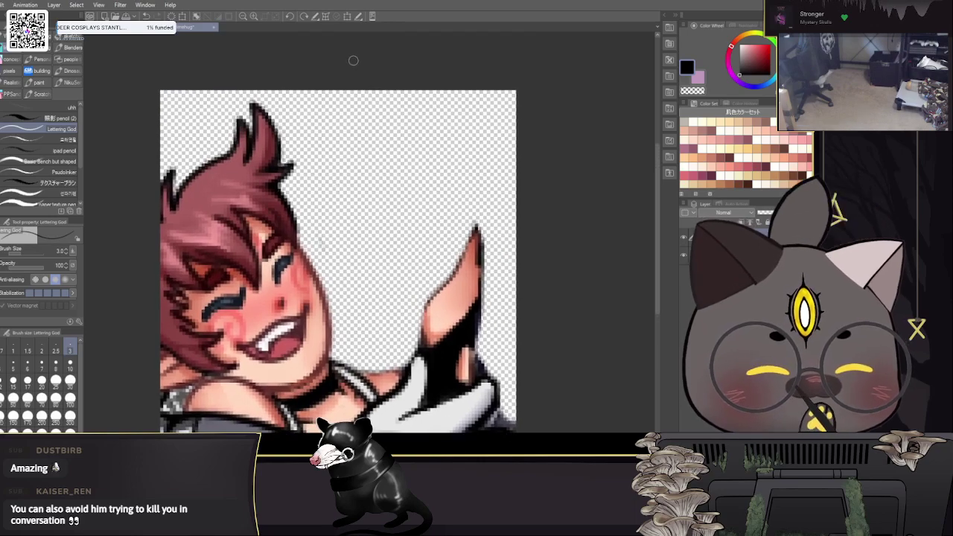
drag(355, 66, 375, 313)
mouse_move(393, 59)
mouse_down()
mouse_move(239, 162)
mouse_move(281, 271)
mouse_up()
drag(272, 89, 261, 248)
drag(355, 42, 474, 216)
mouse_move(387, 52)
mouse_down()
mouse_move(479, 149)
mouse_move(423, 333)
mouse_up()
drag(468, 263, 427, 332)
drag(276, 283, 471, 276)
drag(529, 278, 536, 229)
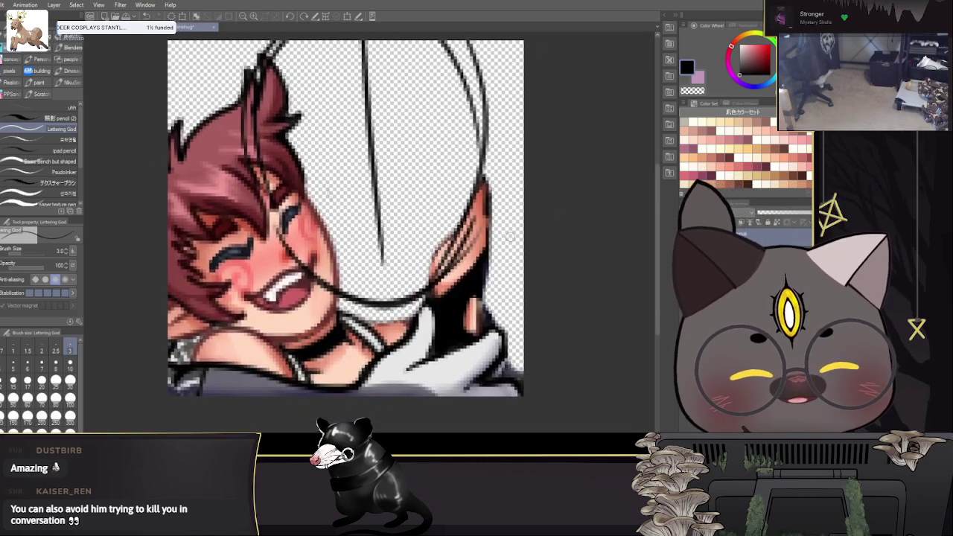
mouse_move(475, 110)
mouse_down()
mouse_move(467, 242)
mouse_move(423, 296)
mouse_move(291, 258)
mouse_move(256, 111)
mouse_up()
mouse_move(350, 252)
mouse_down()
mouse_move(366, 293)
mouse_move(350, 256)
mouse_up()
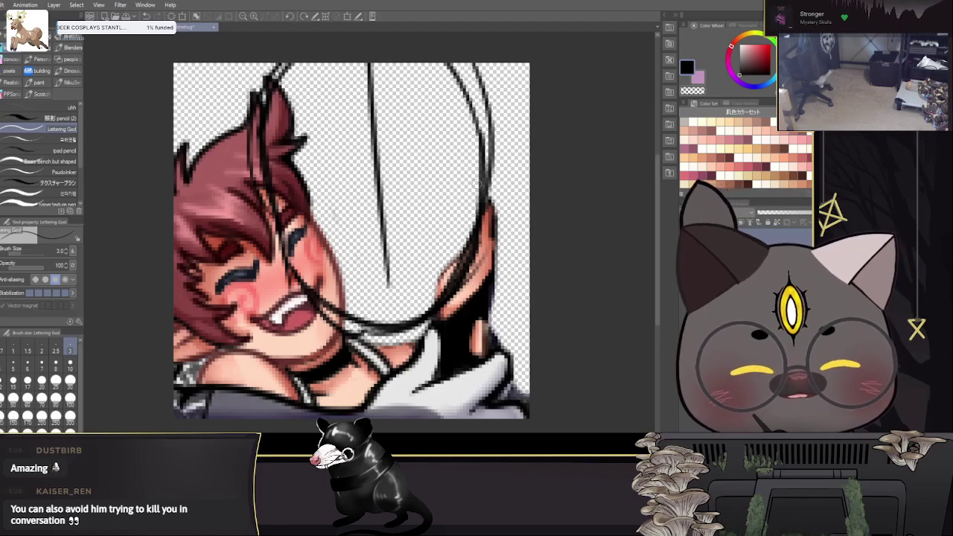
drag(480, 182, 277, 220)
key(ctrl+z)
drag(473, 179, 311, 205)
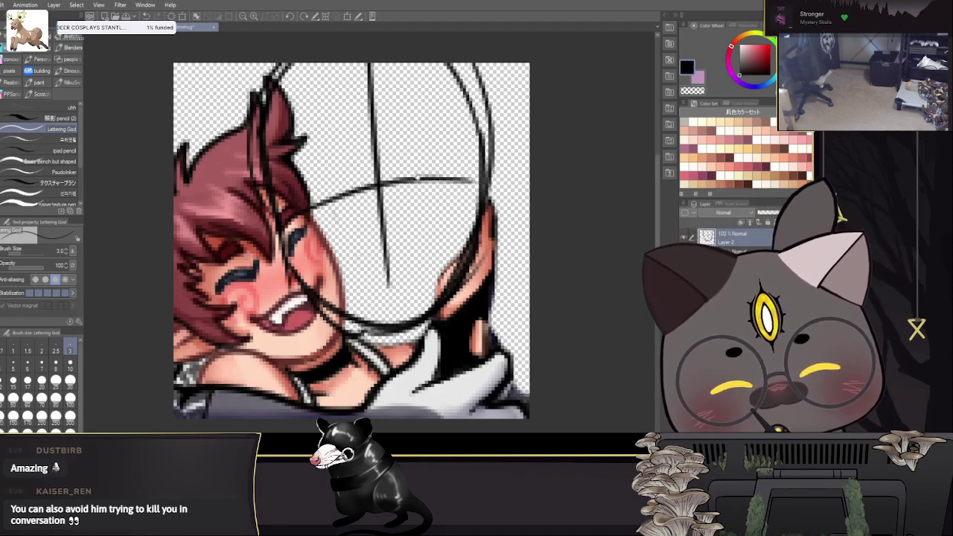
key(ctrl+z)
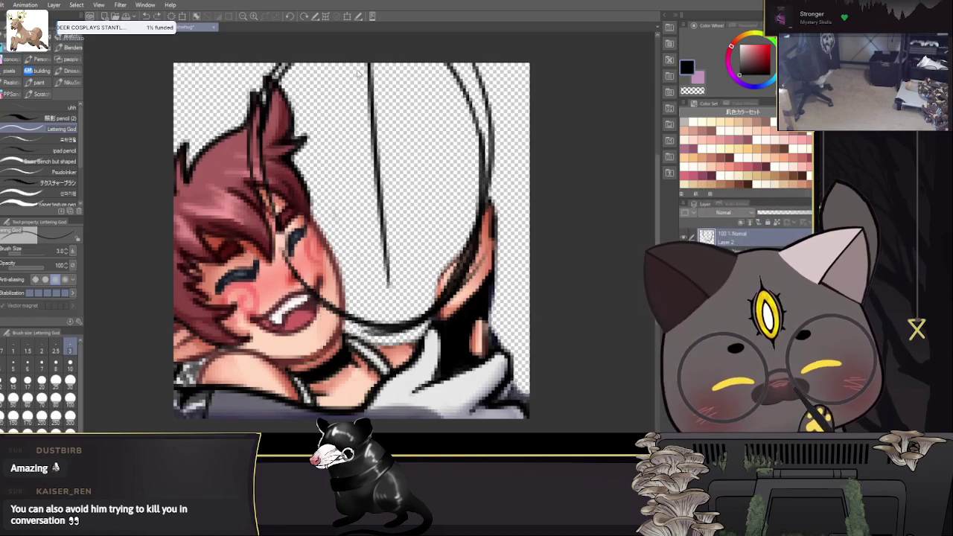
Step: Draw a curved eye line and a tilted centre line on the head guide, and erase the old vertical line
drag(295, 204, 461, 152)
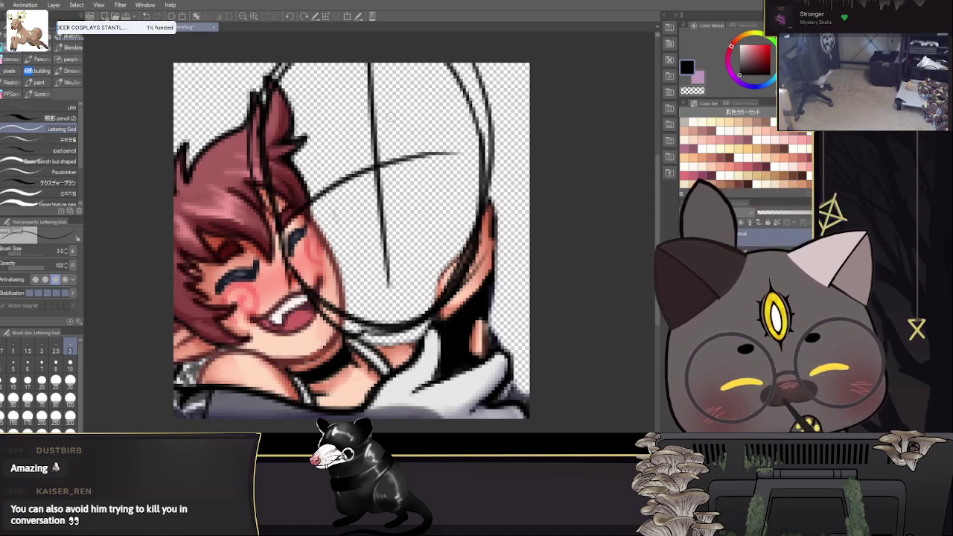
drag(333, 65, 405, 320)
key(e)
mouse_move(368, 63)
mouse_down()
mouse_move(375, 152)
mouse_move(406, 276)
mouse_up()
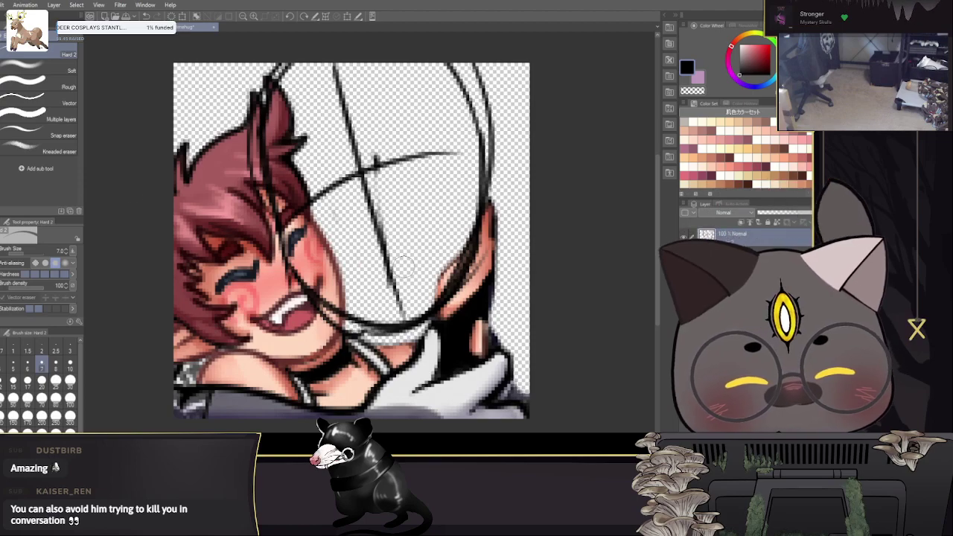
key(p)
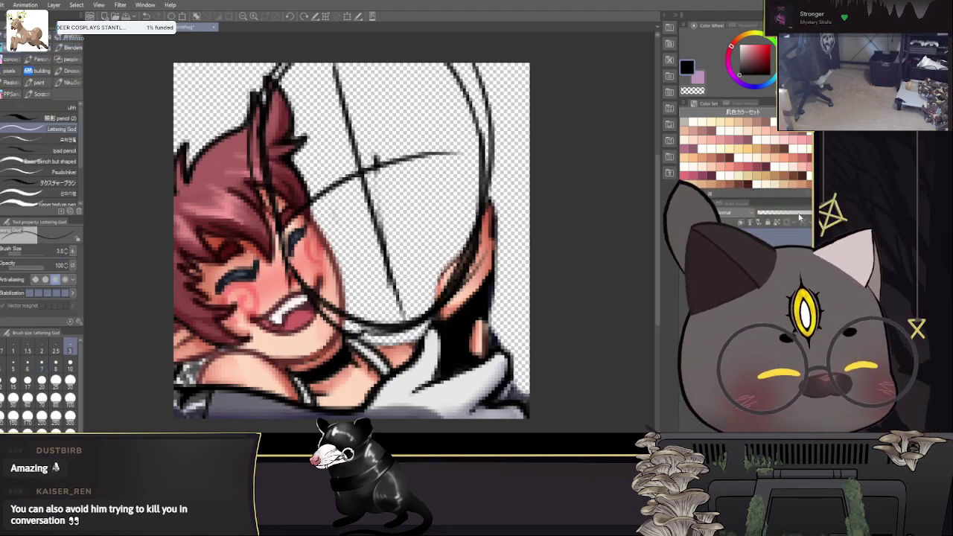
Step: Lower the head guide layer's opacity to 73% and scale the guide down to about 87%
key(ctrl+t)
mouse_move(495, 201)
mouse_down()
mouse_move(462, 201)
mouse_move(473, 198)
mouse_up()
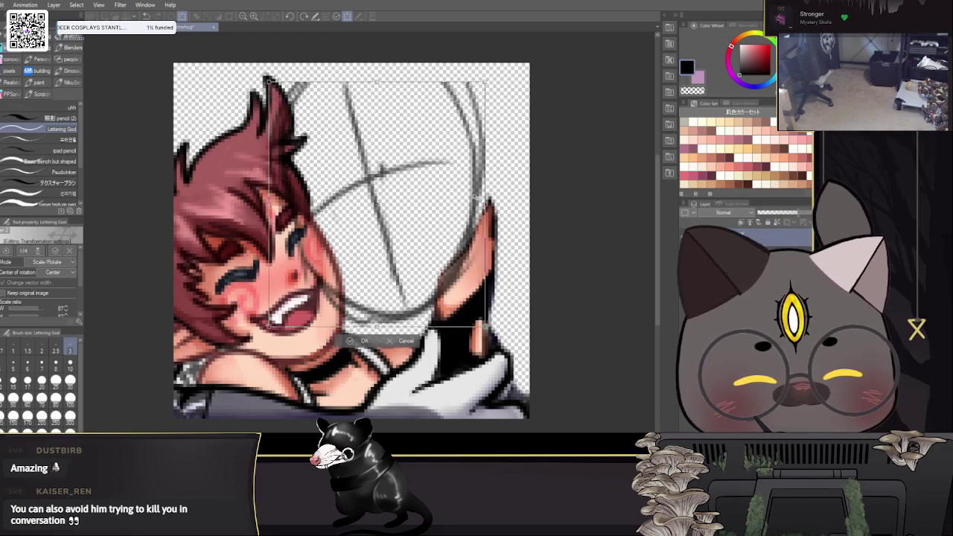
key(Return)
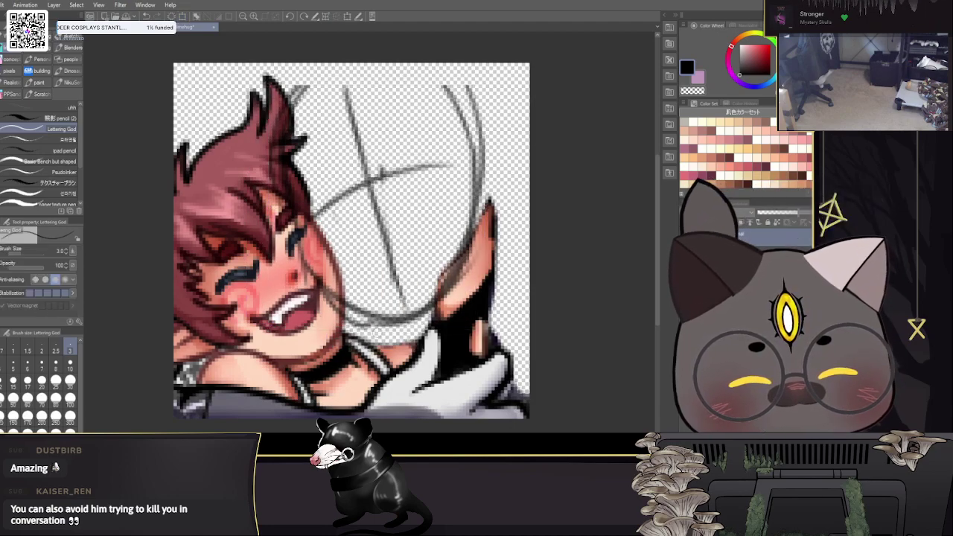
Step: Close the top of the scaled head guide with a curved stroke
mouse_move(457, 93)
mouse_down()
mouse_move(398, 65)
mouse_move(299, 98)
mouse_move(440, 73)
mouse_move(291, 118)
mouse_move(378, 46)
mouse_up()
key(ctrl+z)
key(ctrl+z)
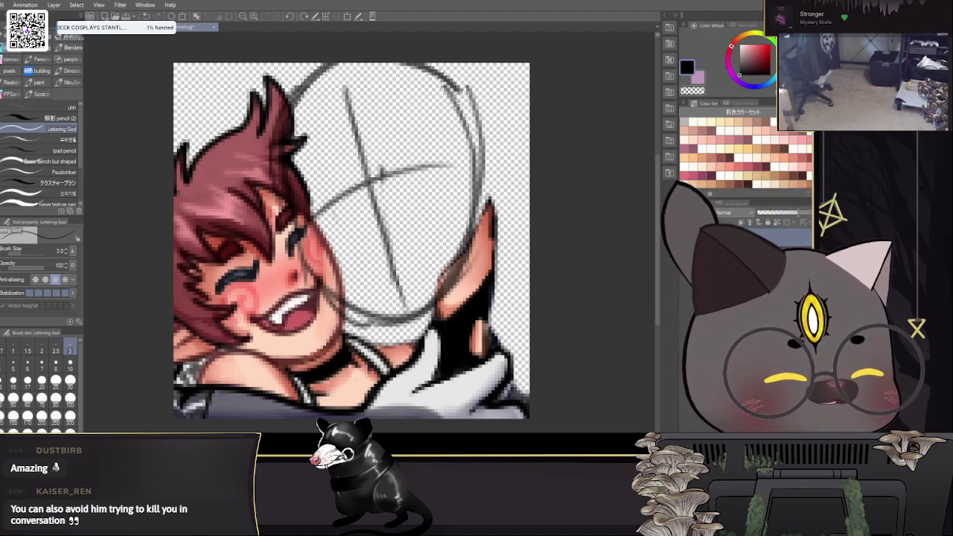
Step: Sketch closed eyes, brows, a nose and a smiling mouth along the face guides on a new layer
mouse_move(427, 162)
mouse_down()
mouse_move(395, 174)
mouse_move(436, 163)
mouse_move(319, 206)
mouse_move(351, 189)
mouse_move(307, 177)
mouse_up()
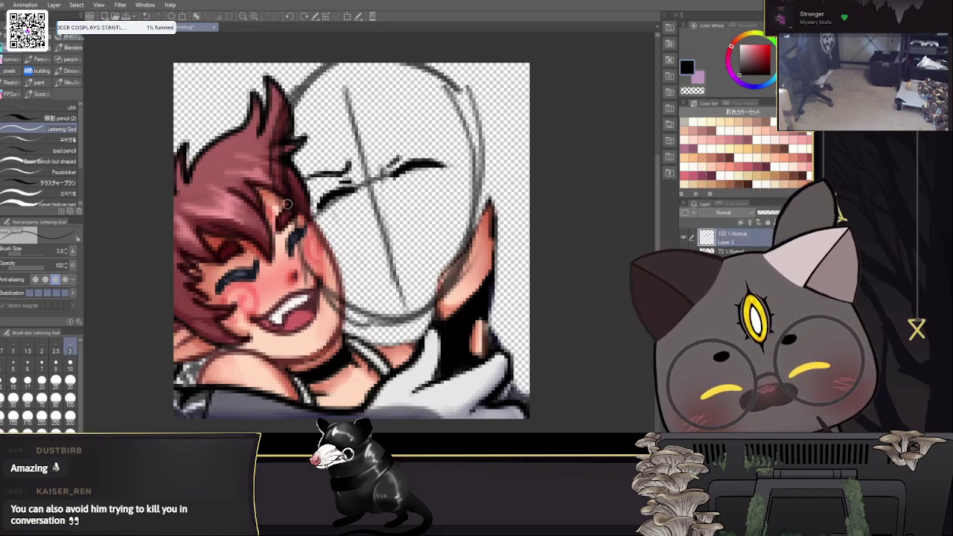
drag(379, 159, 414, 135)
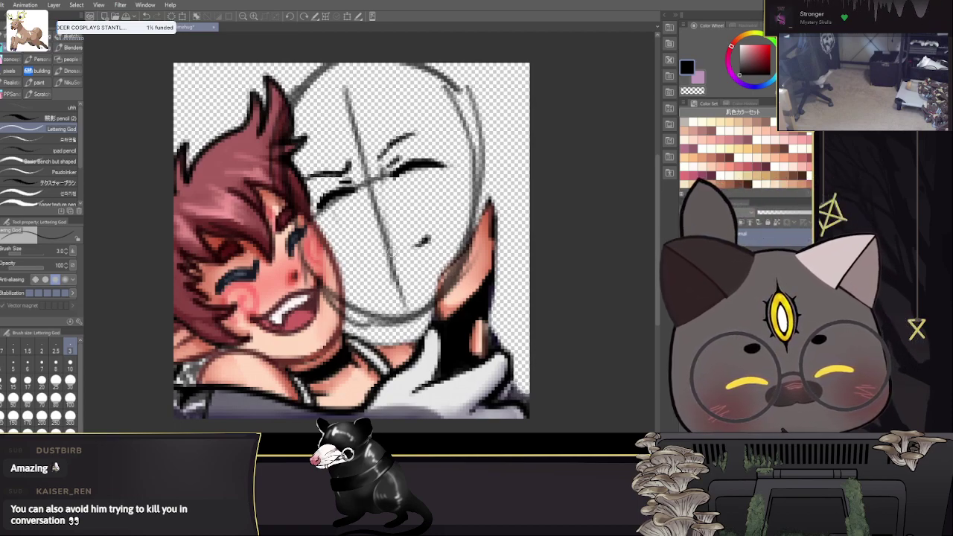
drag(398, 248, 348, 265)
drag(510, 245, 507, 249)
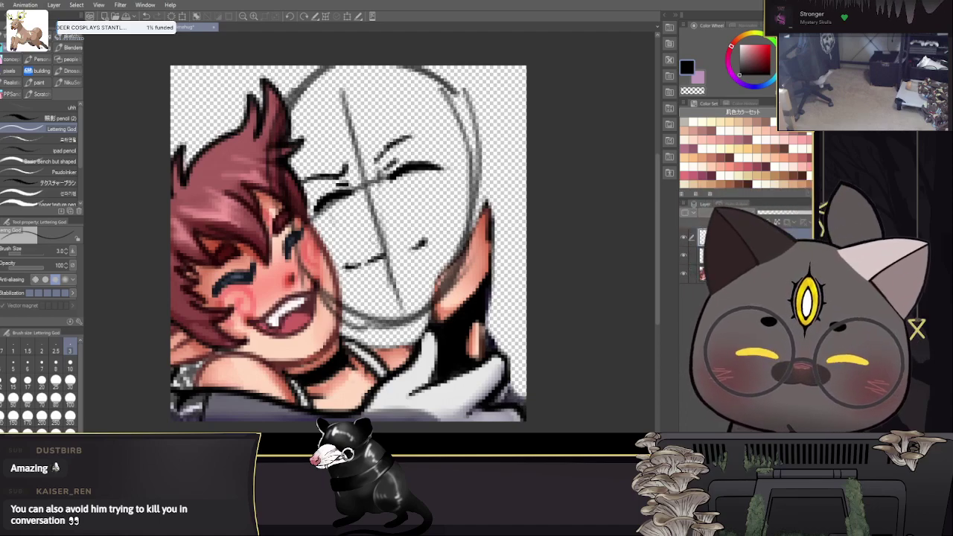
mouse_move(360, 265)
mouse_down()
mouse_move(433, 235)
mouse_move(372, 273)
mouse_move(400, 272)
mouse_move(388, 275)
mouse_up()
mouse_move(570, 212)
mouse_down()
mouse_move(583, 211)
mouse_move(568, 229)
mouse_up()
mouse_move(358, 255)
mouse_down()
mouse_move(382, 257)
mouse_move(368, 260)
mouse_up()
mouse_move(578, 219)
mouse_down()
mouse_move(567, 172)
mouse_move(522, 226)
mouse_up()
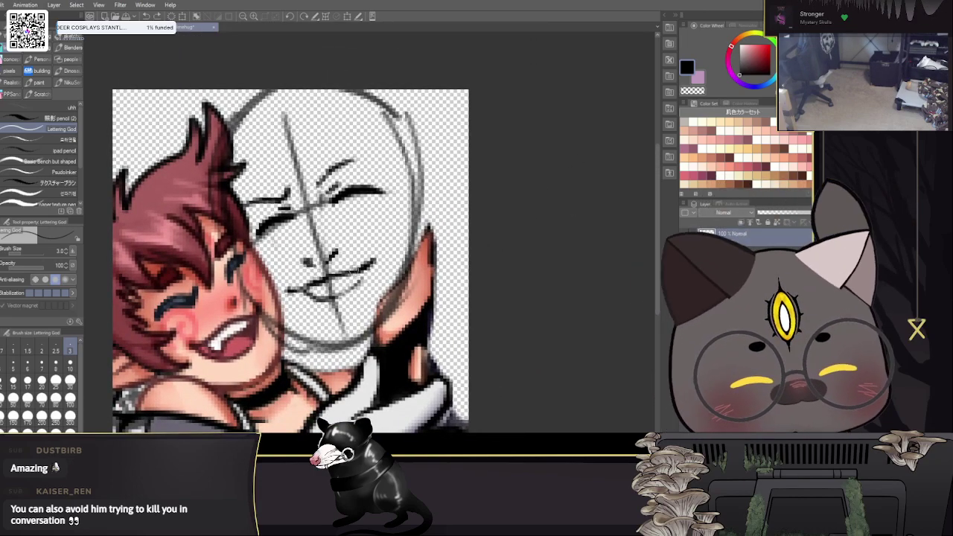
Step: Sketch looped ear shapes on both sides of the new character's upper head
drag(533, 222, 611, 238)
mouse_move(435, 104)
mouse_down()
mouse_move(478, 153)
mouse_move(494, 113)
mouse_move(488, 103)
mouse_up()
drag(233, 103, 237, 169)
key(ctrl+z)
key(ctrl+z)
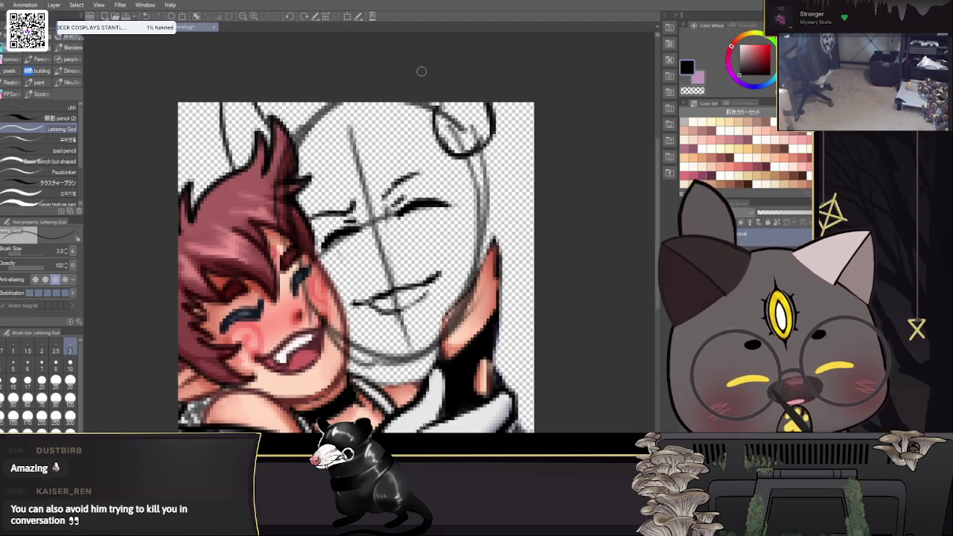
mouse_move(540, 273)
mouse_down()
mouse_move(537, 292)
mouse_move(561, 274)
mouse_move(555, 191)
mouse_up()
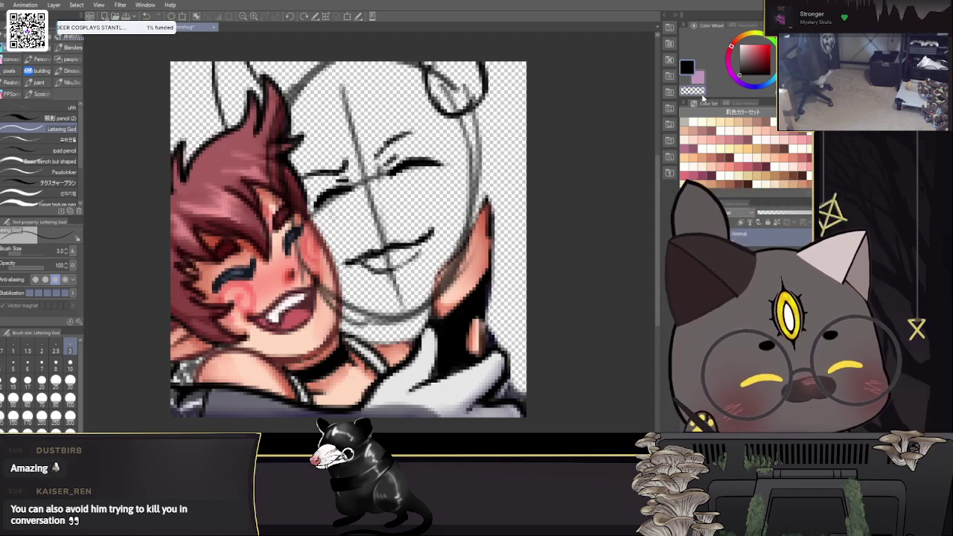
Step: Redraw the new character's nose just above the mouth with the pen at size 1.5
key(bracketleft)
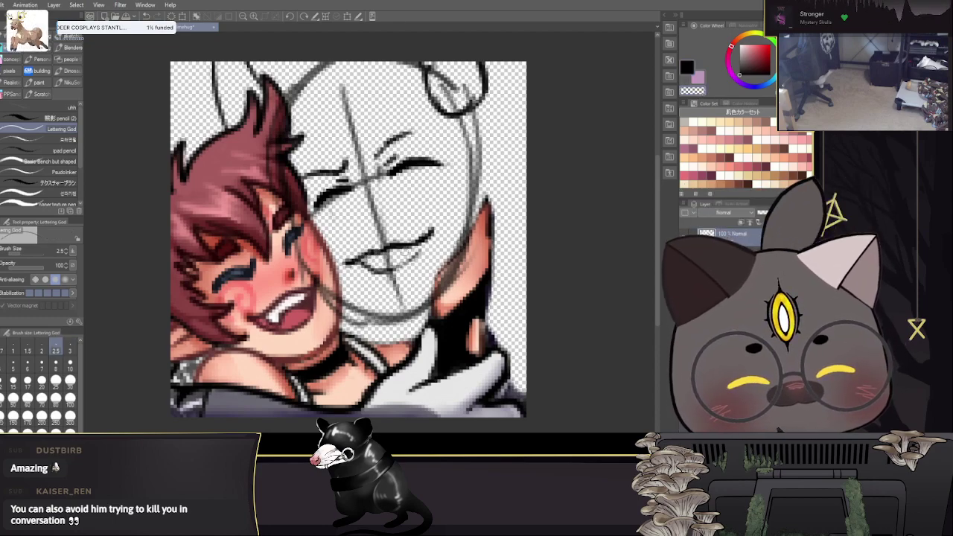
mouse_move(548, 238)
mouse_down()
mouse_move(585, 168)
mouse_move(515, 216)
mouse_move(624, 234)
mouse_up()
key(c)
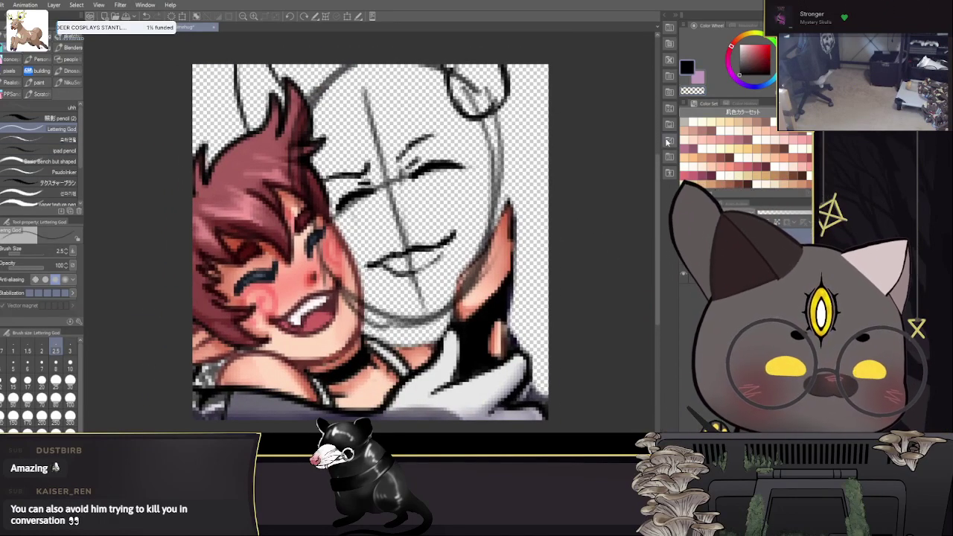
key([)
key([)
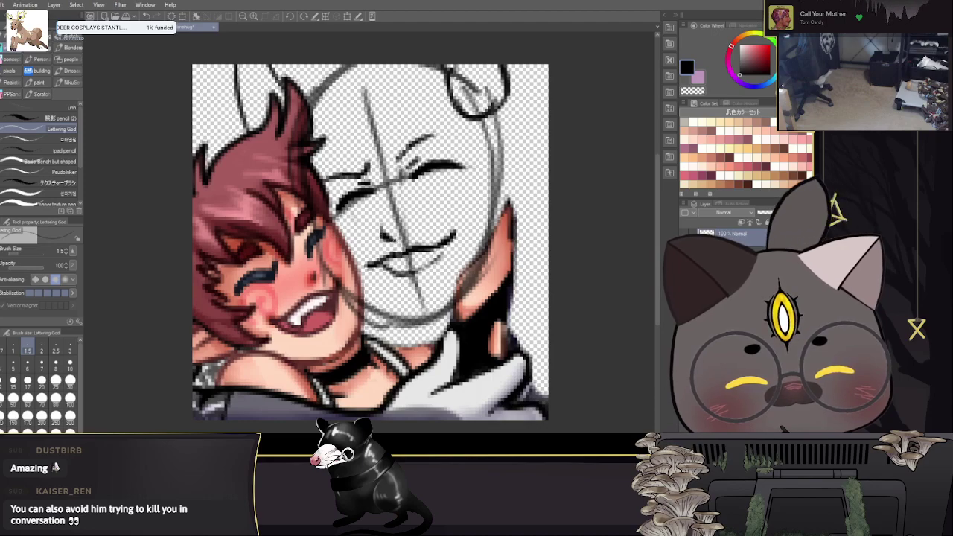
mouse_move(430, 216)
mouse_down()
mouse_move(425, 227)
mouse_move(438, 215)
mouse_up()
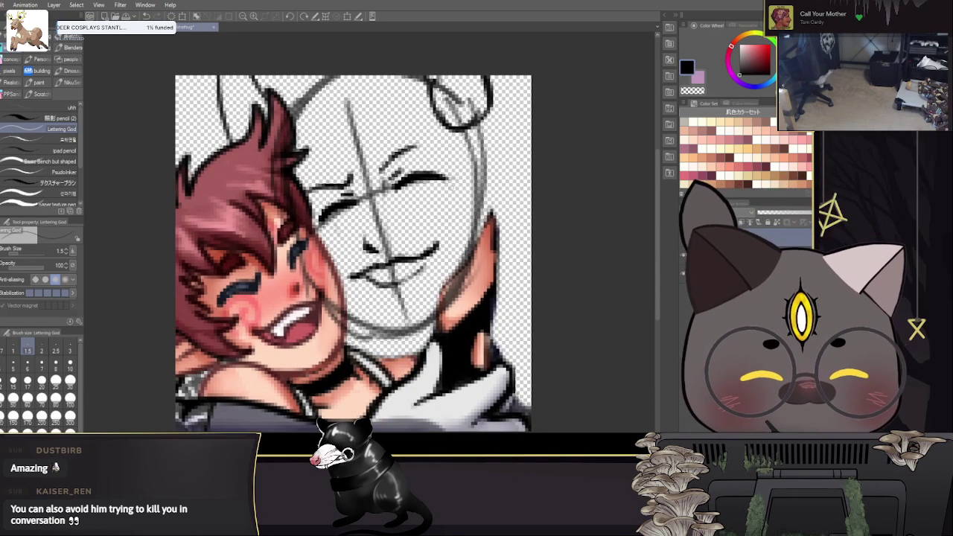
Step: Lasso the new character's eye farther from the redhead and nudge it slightly upward
key(m)
click(14, 88)
mouse_move(461, 165)
mouse_down()
mouse_move(460, 175)
mouse_move(372, 143)
mouse_move(377, 165)
mouse_up()
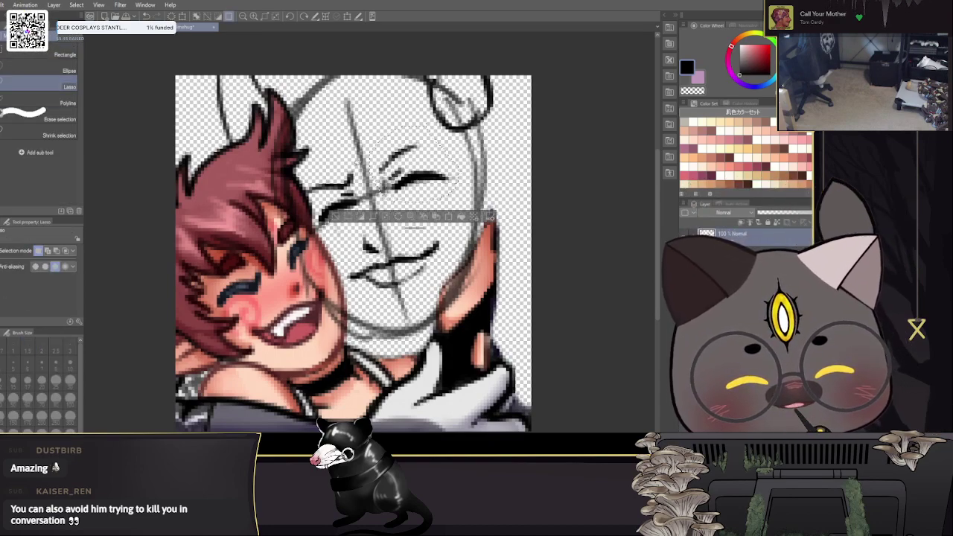
key(k)
drag(431, 176, 429, 173)
key(m)
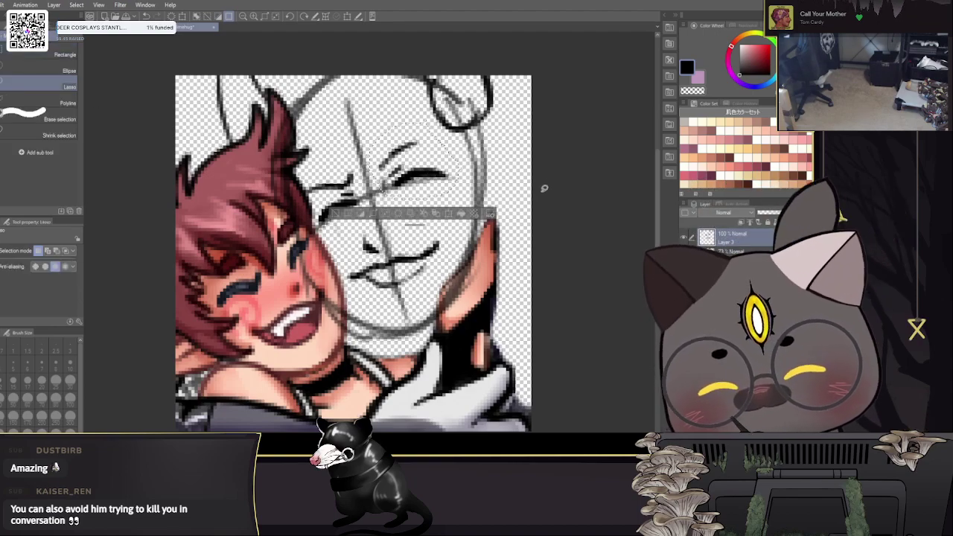
Step: Lasso the new character's nose and mouth and rotate them slightly counterclockwise
drag(354, 283, 449, 203)
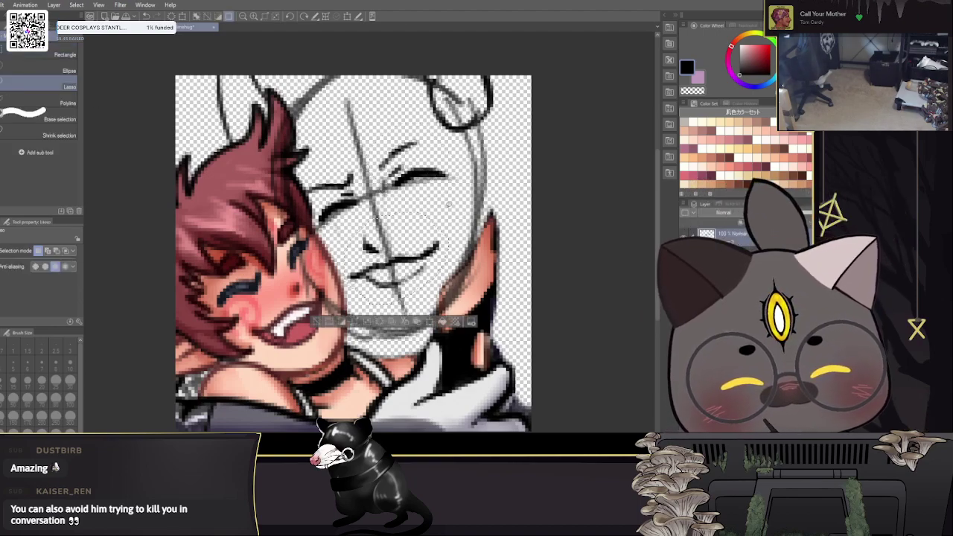
click(348, 16)
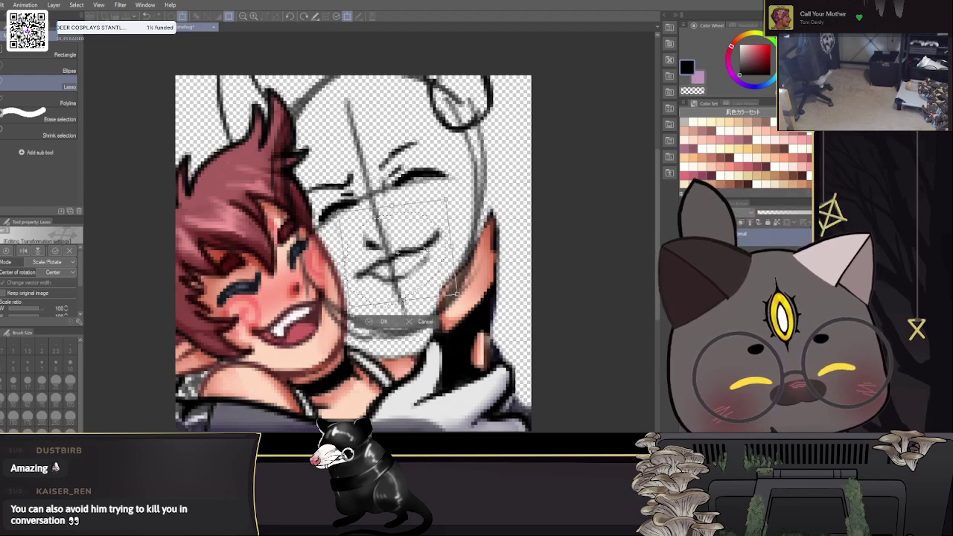
click(382, 321)
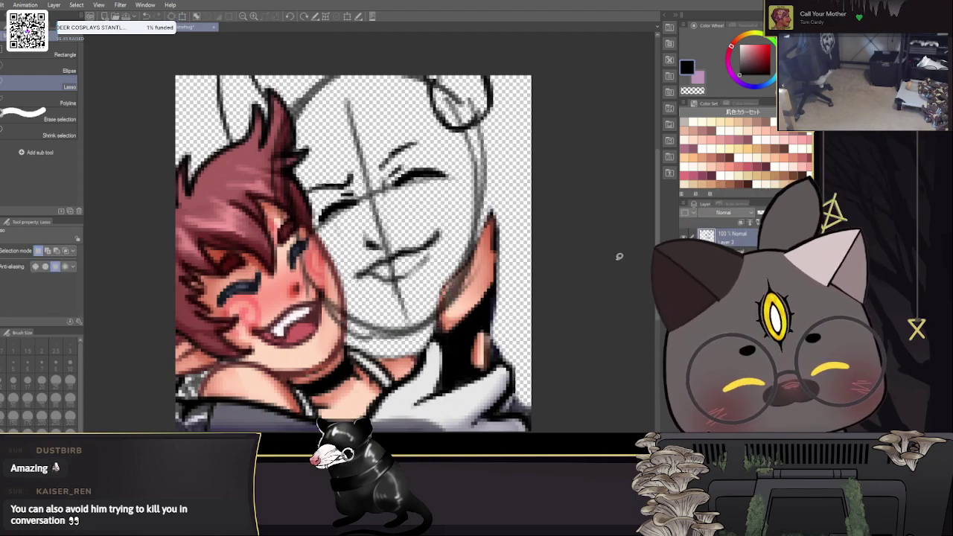
drag(617, 257, 543, 233)
key(p)
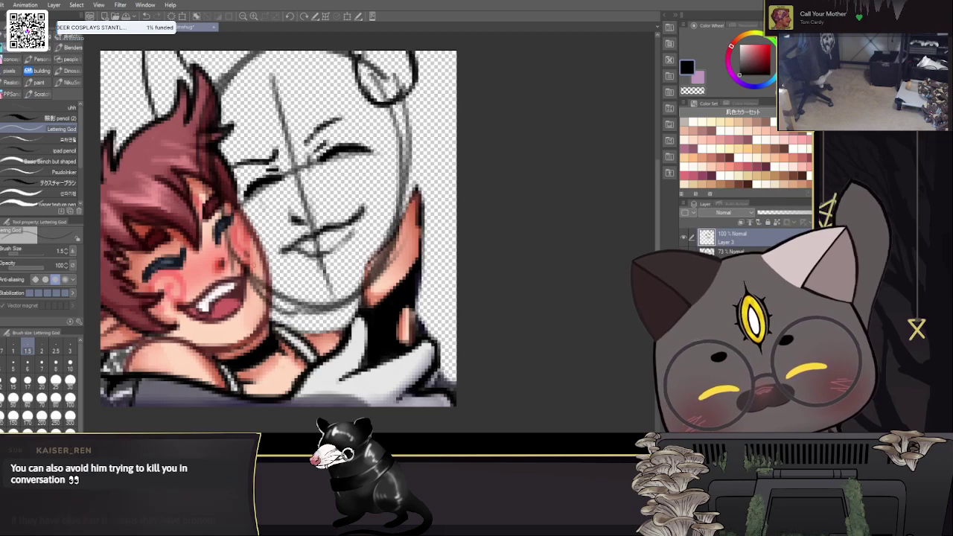
Step: Outline the new character's outer cheek and jaw from the round ear toward the chin with the pen at size 2
drag(457, 251, 507, 255)
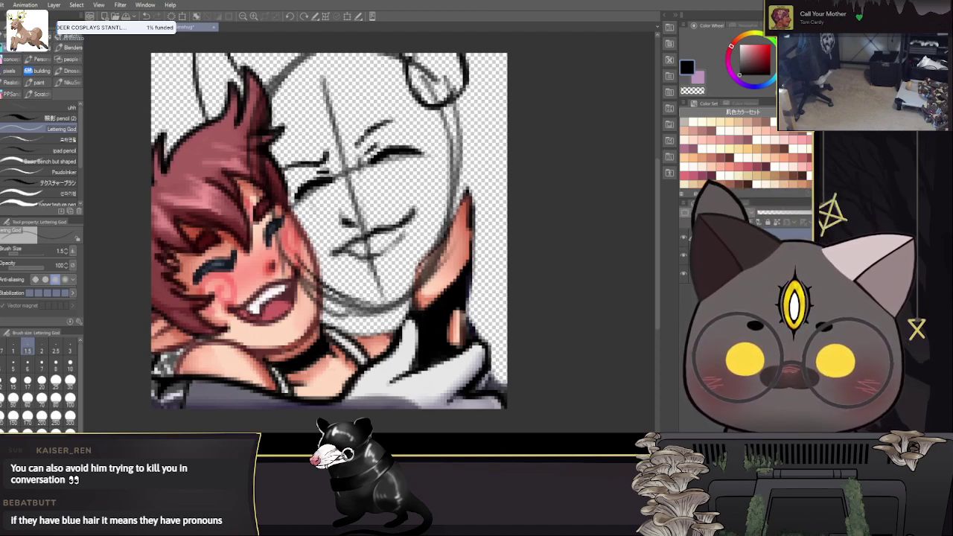
drag(448, 161, 450, 220)
key(])
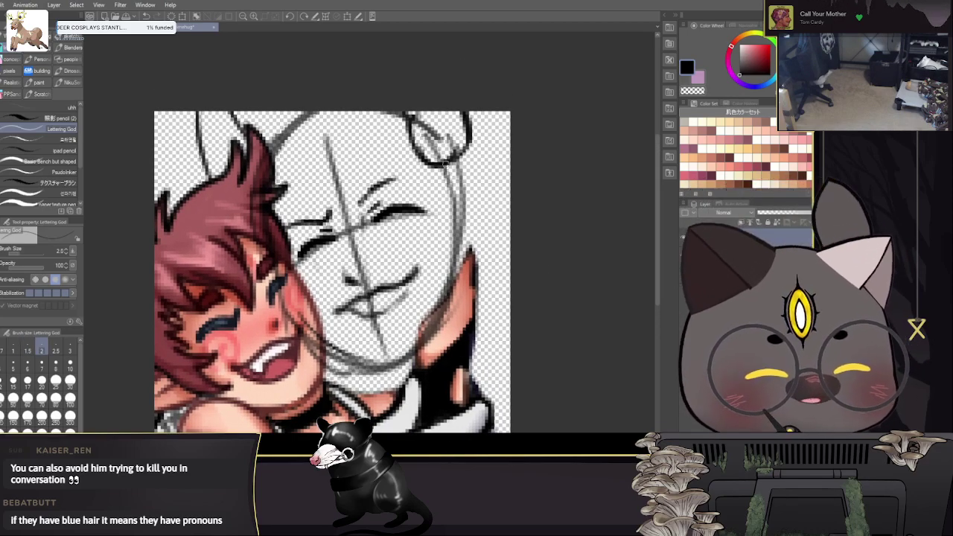
drag(446, 165, 460, 251)
mouse_move(458, 203)
mouse_down()
mouse_move(457, 283)
mouse_move(446, 285)
mouse_up()
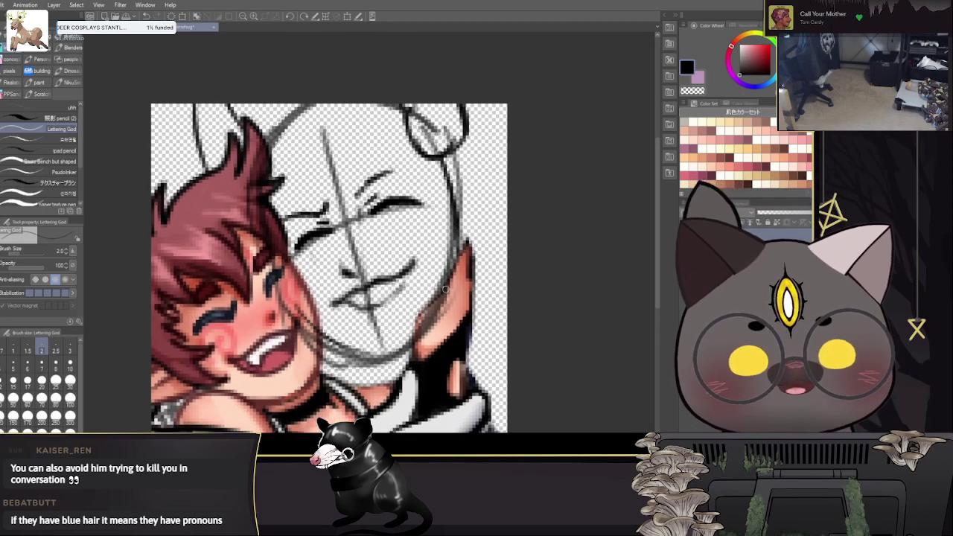
drag(455, 253, 414, 338)
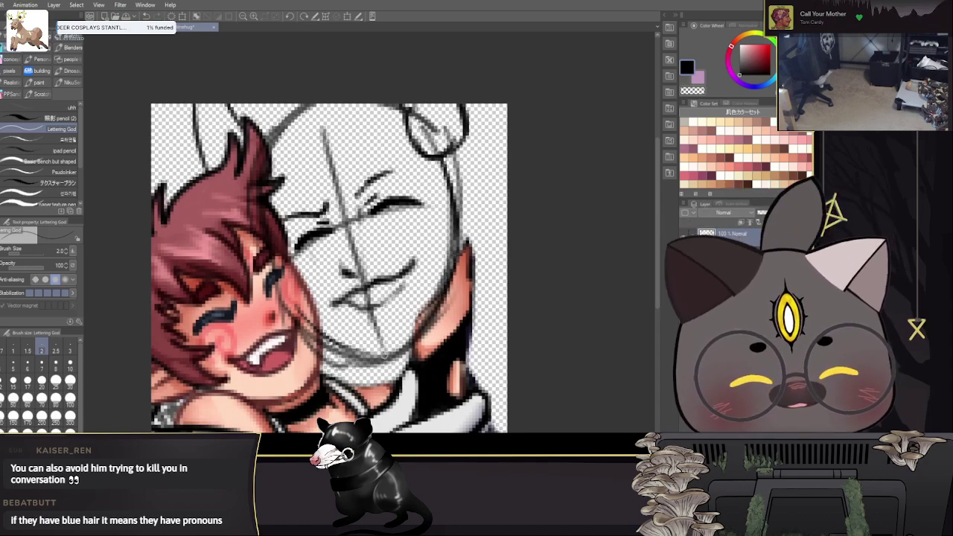
Step: Outline the side of the new character's face beside the redhead and join it to the chin
mouse_move(252, 208)
mouse_down()
mouse_move(263, 252)
mouse_move(315, 339)
mouse_up()
drag(285, 305, 358, 355)
mouse_move(536, 286)
mouse_down()
mouse_move(549, 276)
mouse_move(512, 250)
mouse_up()
key(e)
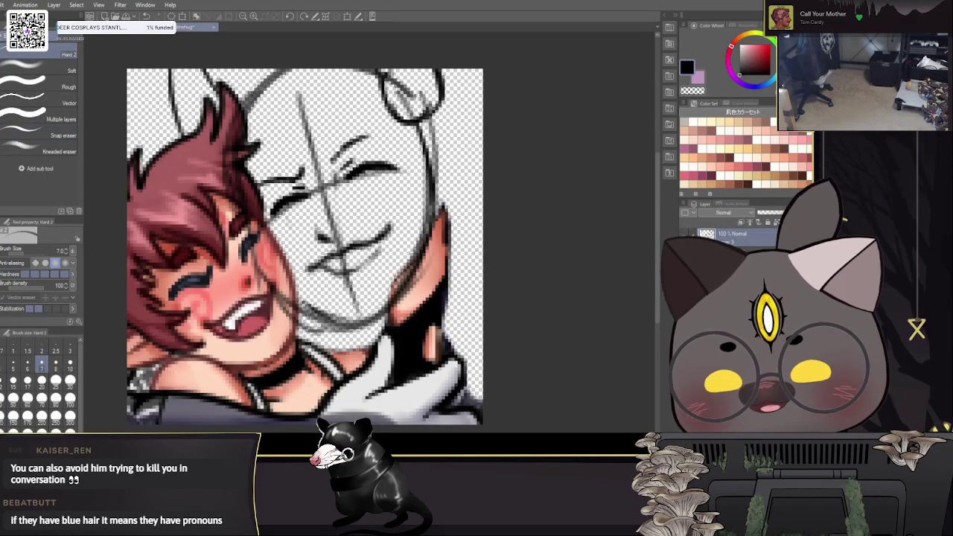
key(p)
mouse_move(264, 78)
mouse_down()
mouse_move(235, 200)
mouse_move(279, 283)
mouse_up()
mouse_move(254, 241)
mouse_down()
mouse_move(265, 262)
mouse_move(342, 321)
mouse_move(424, 233)
mouse_up()
mouse_move(515, 283)
mouse_down()
mouse_move(509, 322)
mouse_move(541, 284)
mouse_up()
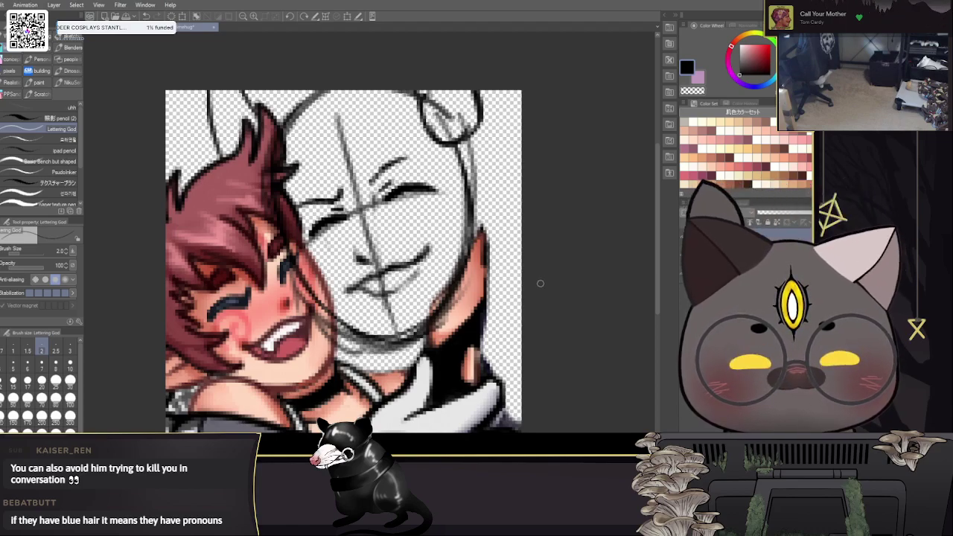
Step: Sketch wavy contour lines from the top of the forehead down between the brows and around the outer eye
mouse_move(541, 283)
mouse_down()
mouse_move(550, 252)
mouse_move(562, 253)
mouse_up()
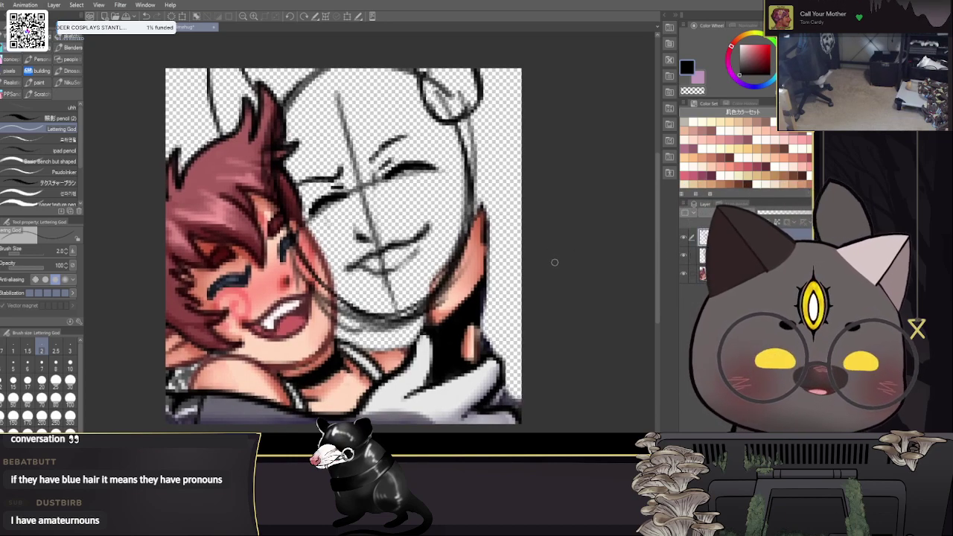
mouse_move(323, 94)
mouse_down()
mouse_move(351, 168)
mouse_move(395, 202)
mouse_move(378, 147)
mouse_move(331, 68)
mouse_move(321, 128)
mouse_move(384, 127)
mouse_up()
drag(433, 100, 382, 118)
drag(300, 90, 397, 239)
drag(323, 196, 380, 198)
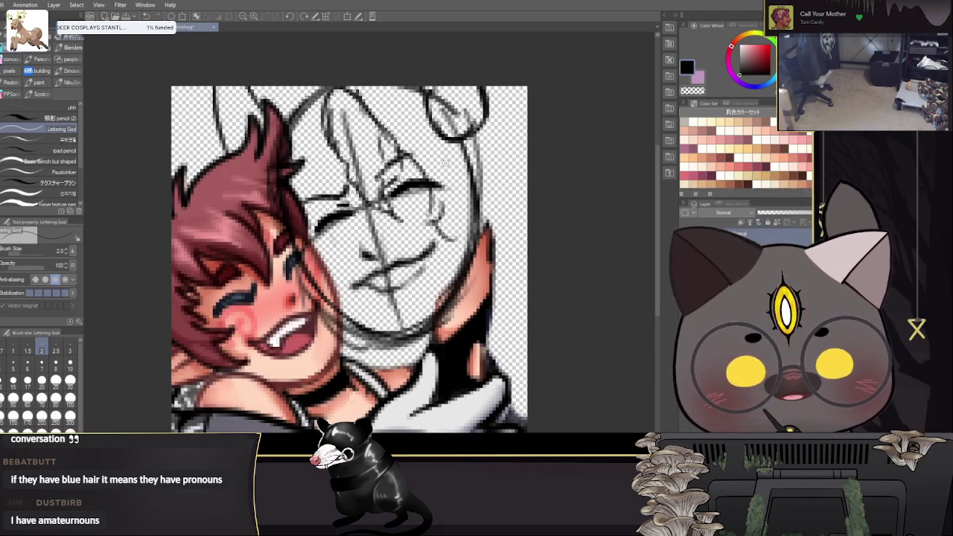
drag(447, 169, 436, 178)
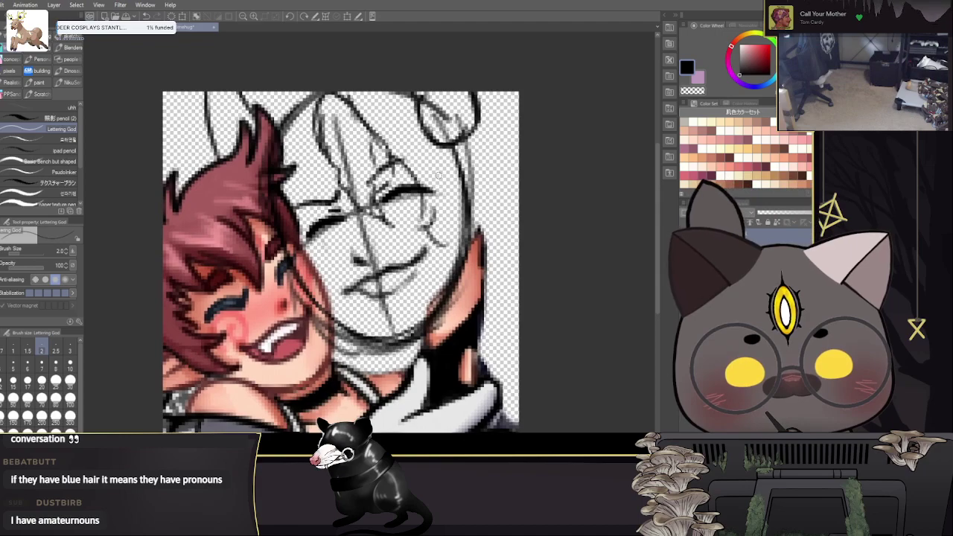
Step: Extend the wavy contour down the outer cheek to the jaw, and add curved strokes on the forehead beside the round ear
drag(439, 259, 422, 325)
drag(463, 211, 433, 133)
mouse_move(436, 209)
mouse_down()
mouse_move(385, 108)
mouse_move(445, 148)
mouse_up()
drag(421, 111, 459, 224)
drag(430, 296, 395, 329)
drag(328, 296, 352, 357)
drag(334, 326, 349, 357)
drag(410, 238, 366, 227)
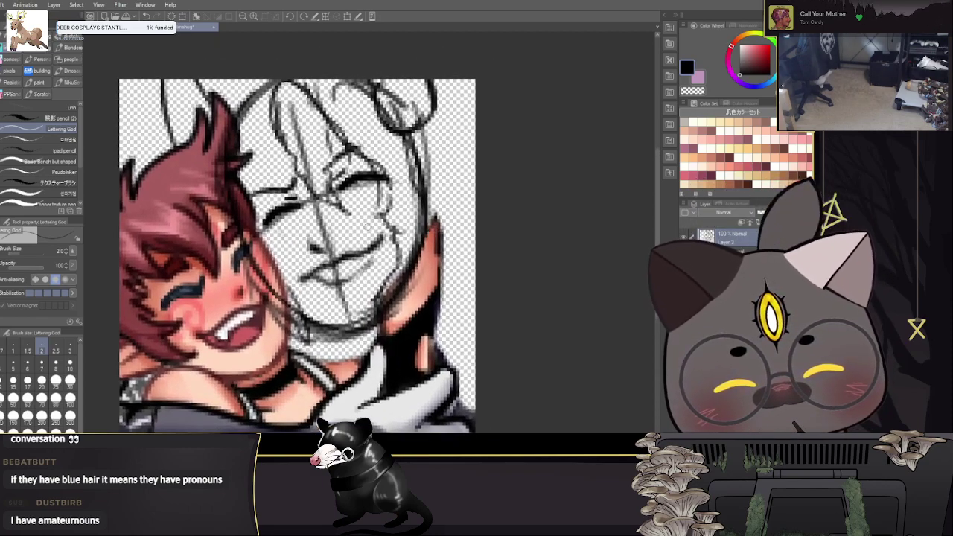
Step: Reinforce the new character's closed eye nearest the redhead with the pen at size 2
key(e)
key(bracketleft)
key(bracketleft)
key(bracketleft)
key(bracketleft)
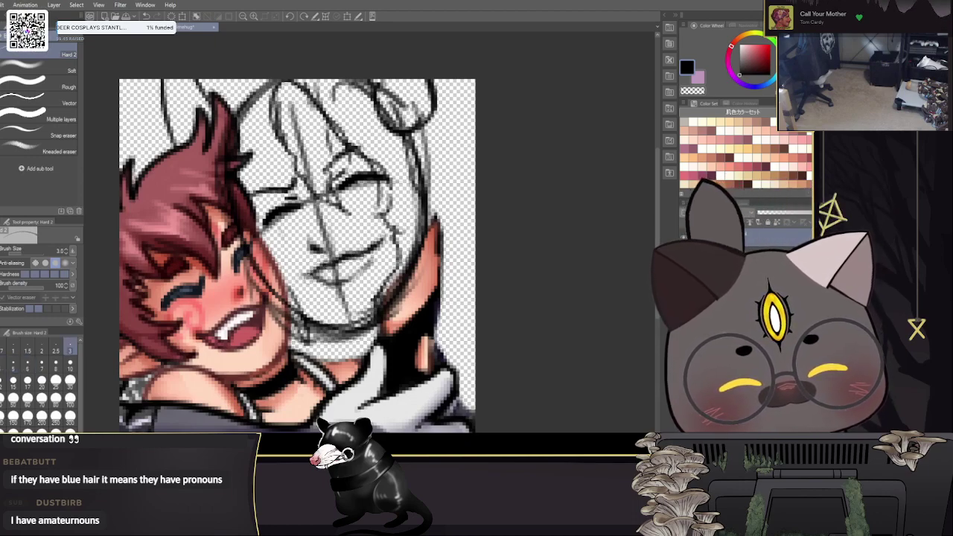
key(p)
mouse_move(515, 265)
mouse_down()
mouse_move(566, 186)
mouse_move(537, 221)
mouse_up()
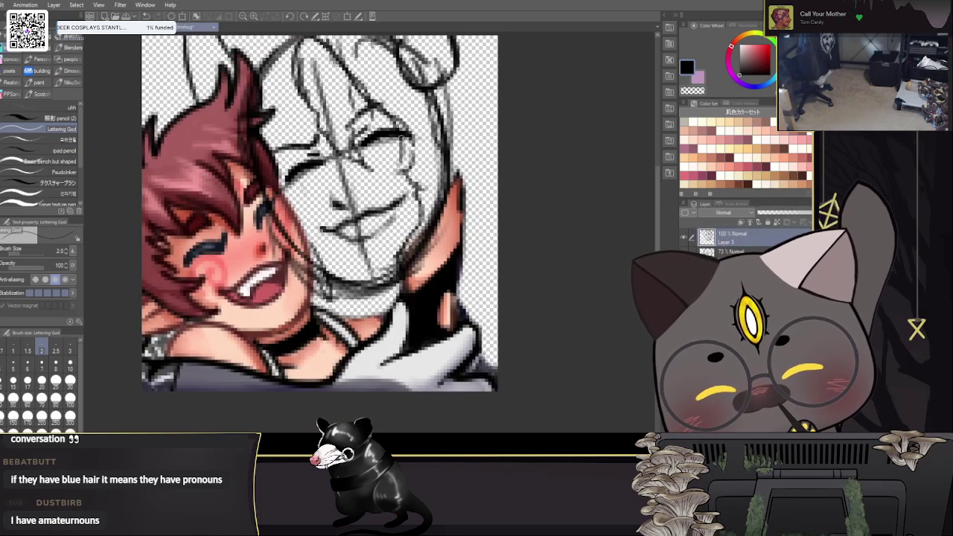
drag(287, 177, 315, 161)
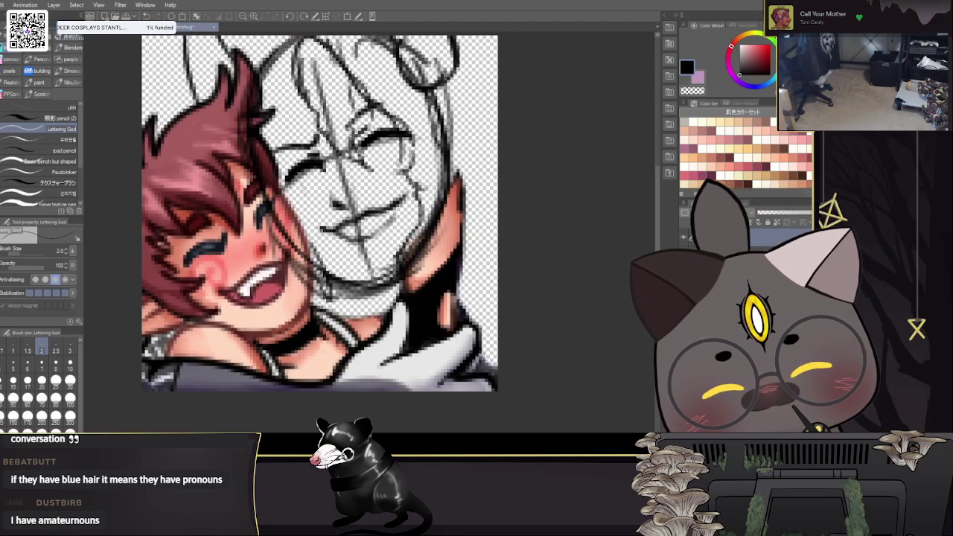
Step: Sketch loose wavy hair strokes beside the round ear and down the canvas edge next to the outer cheek
mouse_move(458, 193)
mouse_down()
mouse_move(540, 289)
mouse_move(450, 259)
mouse_up()
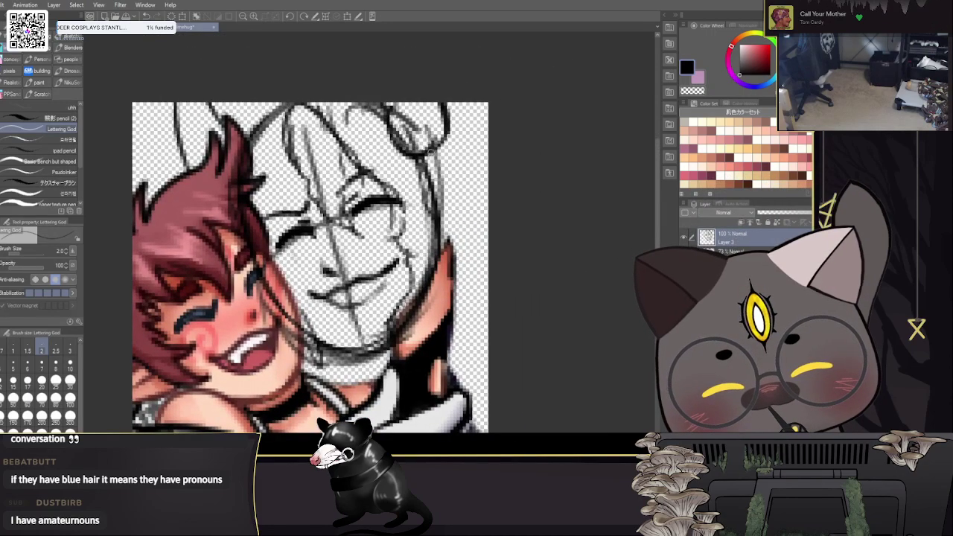
drag(512, 243, 479, 233)
mouse_move(416, 126)
mouse_down()
mouse_move(443, 160)
mouse_move(446, 186)
mouse_up()
drag(434, 184, 453, 186)
drag(430, 90, 453, 153)
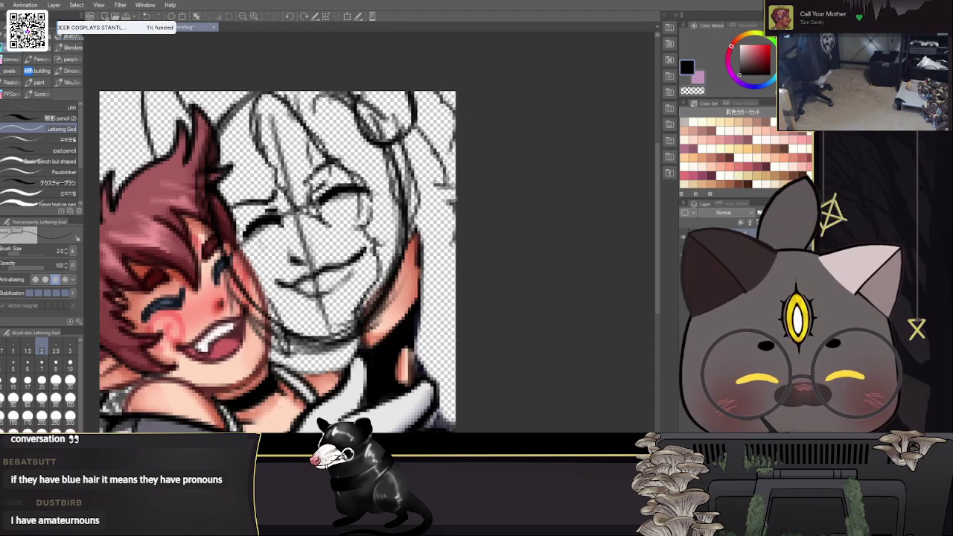
drag(521, 283, 521, 191)
mouse_move(445, 195)
mouse_down()
mouse_move(450, 254)
mouse_move(421, 178)
mouse_move(450, 233)
mouse_move(563, 261)
mouse_up()
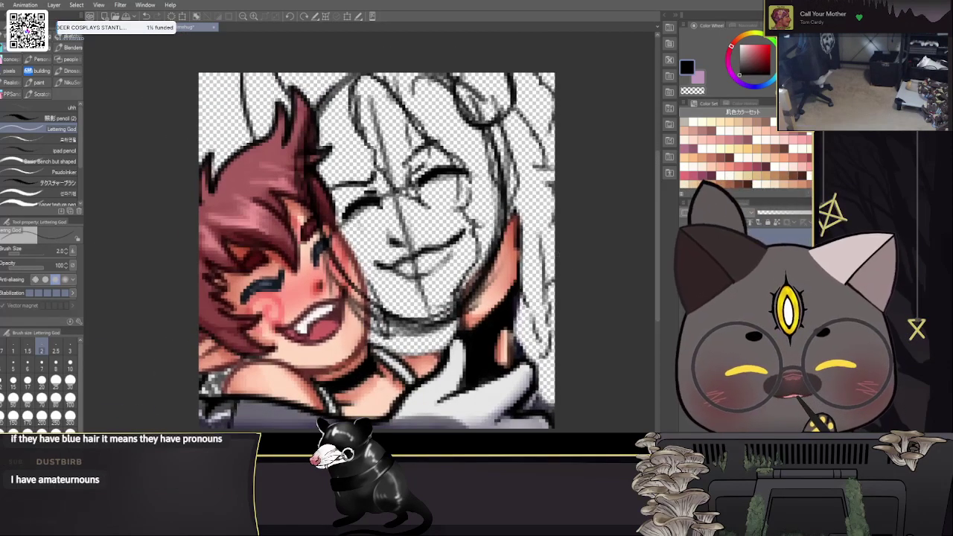
Step: Sketch loose curved hair strokes in the empty corner above the redhead's hair
mouse_move(296, 67)
mouse_down()
mouse_move(309, 109)
mouse_move(372, 87)
mouse_up()
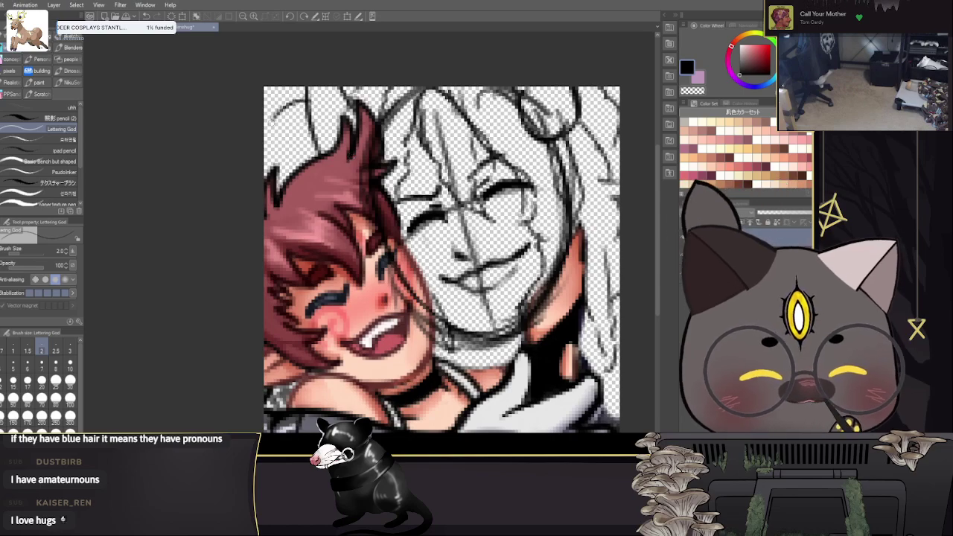
drag(657, 282, 599, 169)
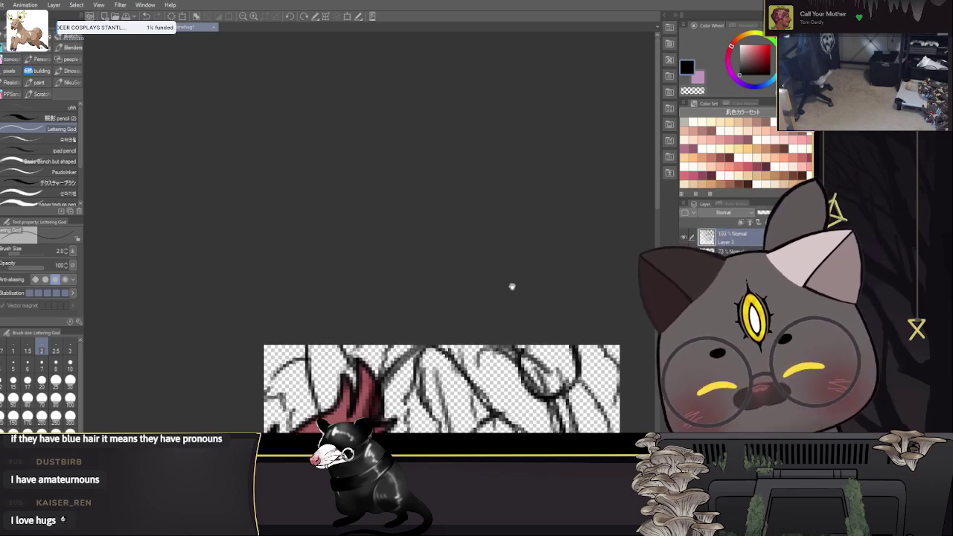
scroll(594, 165, down, 4)
drag(321, 295, 282, 218)
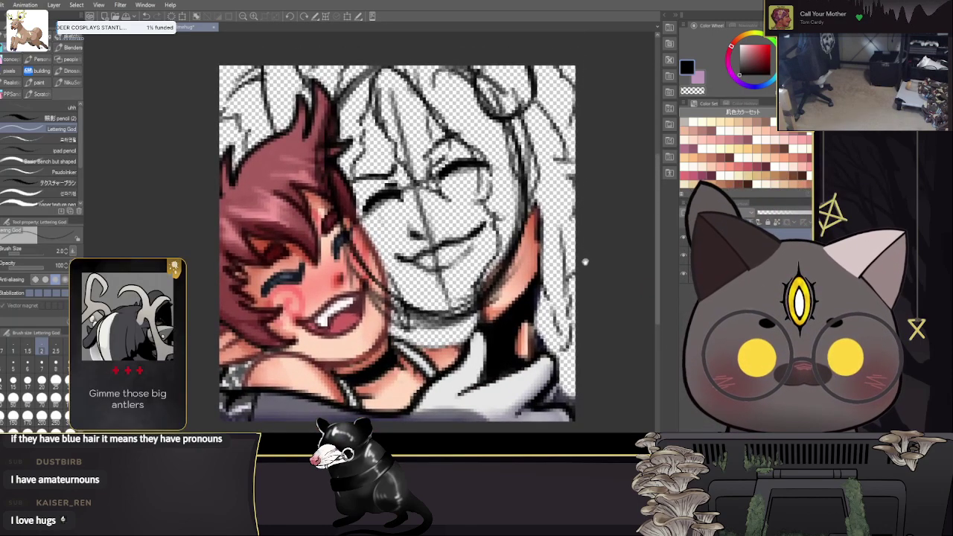
Step: Merge the two sketch layers and lower the merged sketch's opacity to 78%
drag(584, 259, 580, 256)
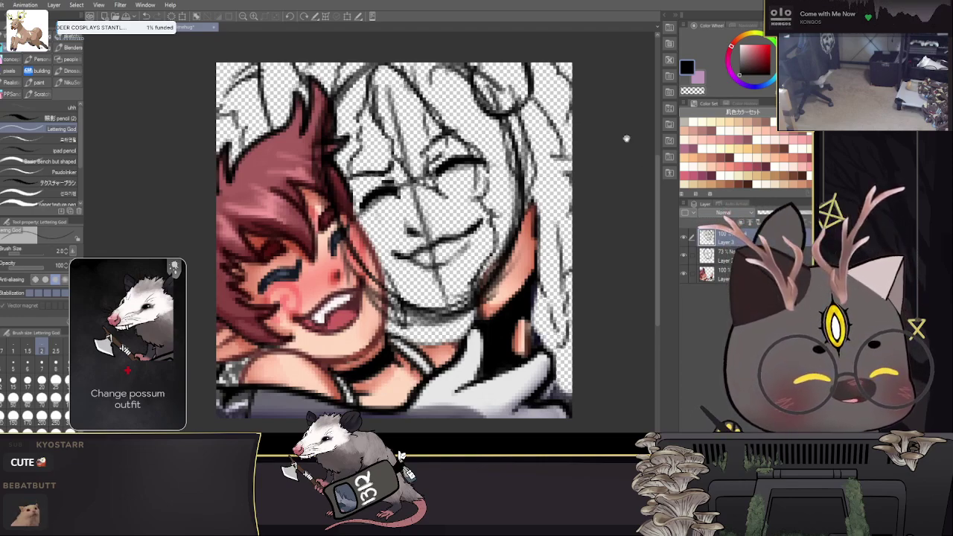
drag(602, 245, 596, 217)
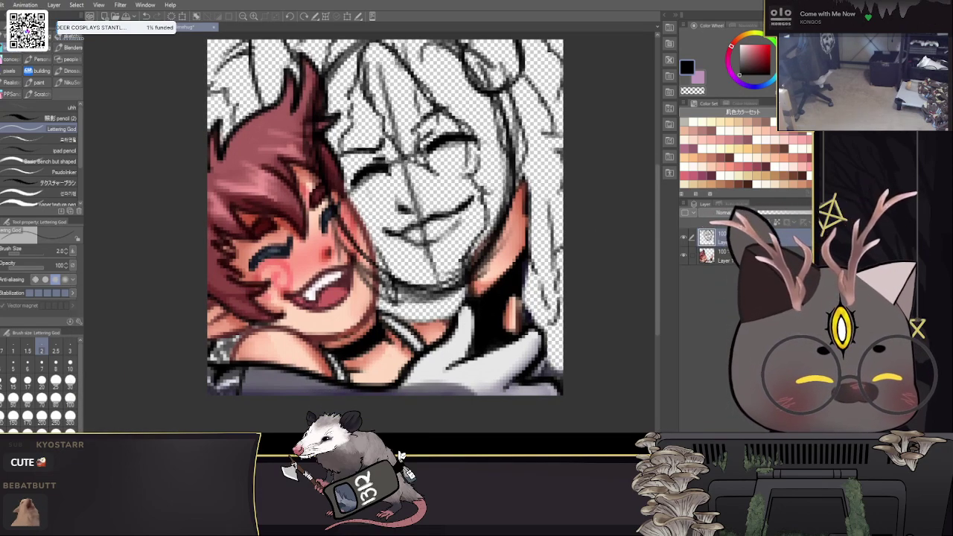
click(803, 215)
Step: Erase a strip across the white hand on Layer 1 with the Hard 2 eraser at size 3
drag(579, 357, 580, 306)
drag(311, 297, 292, 262)
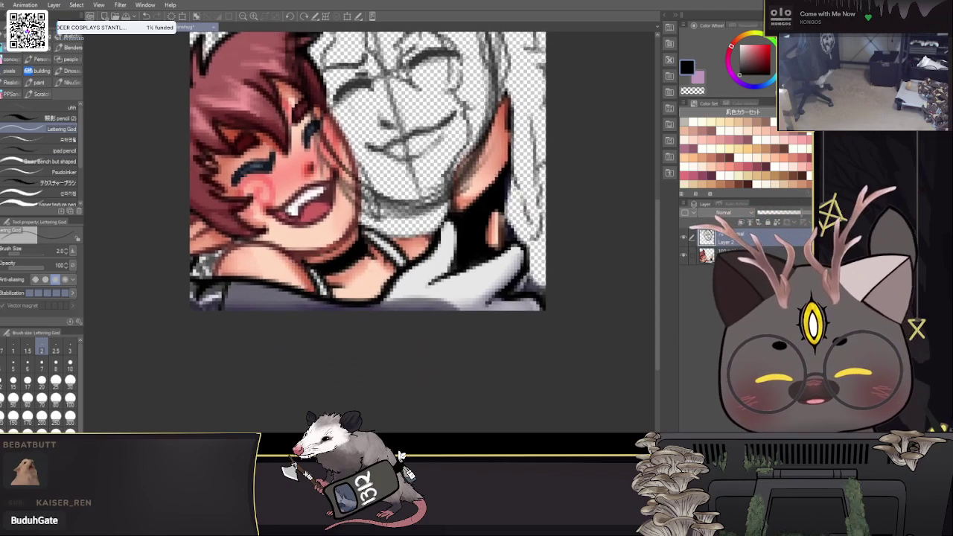
key(e)
click(289, 16)
click(290, 17)
click(289, 16)
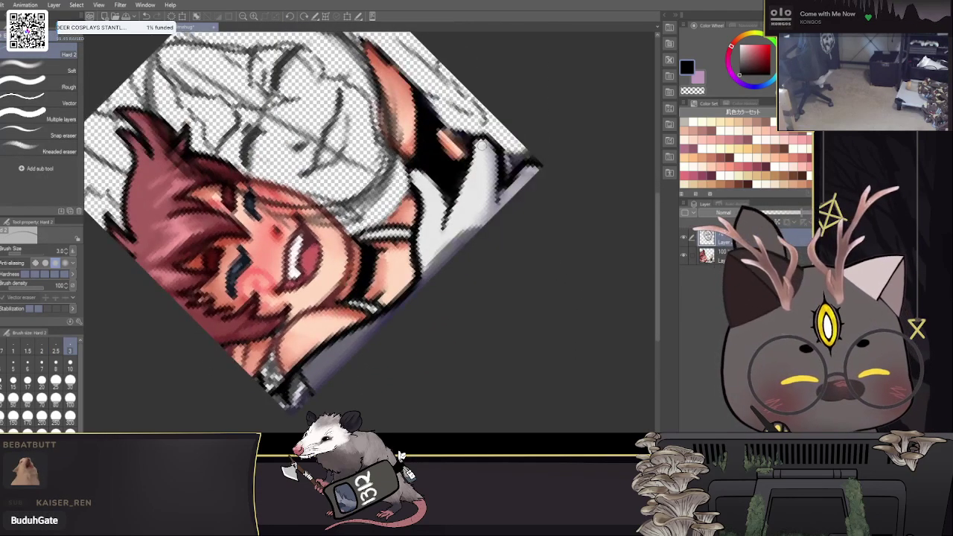
click(735, 256)
drag(484, 148, 426, 282)
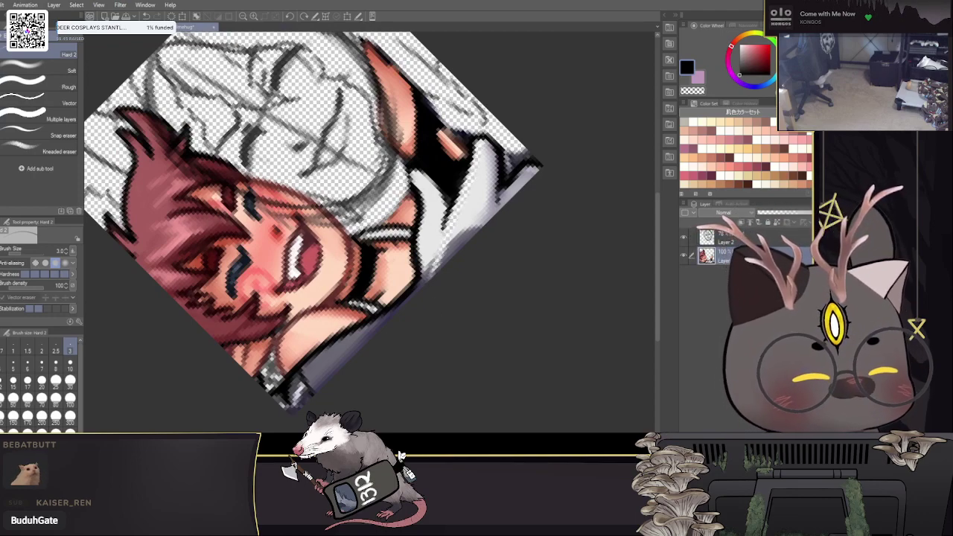
Step: Add a new layer beneath the character art and fill it with bright green as a contrast background
key(ctrl+shift+n)
drag(733, 255, 733, 283)
click(770, 46)
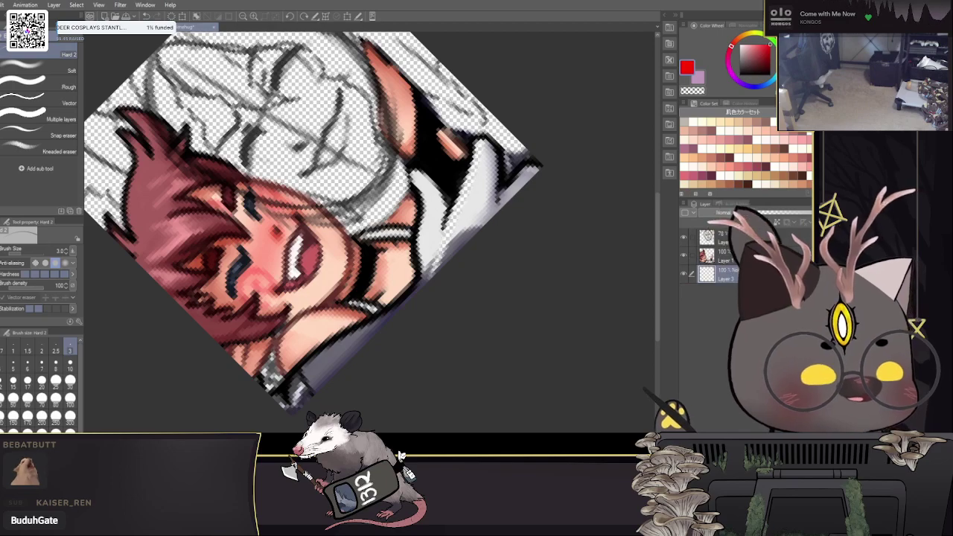
click(777, 47)
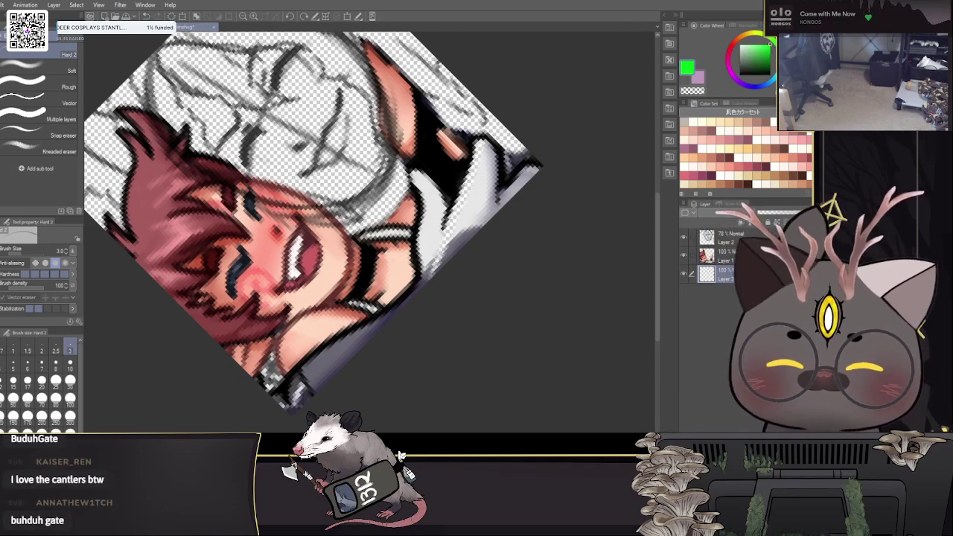
key(g)
click(475, 128)
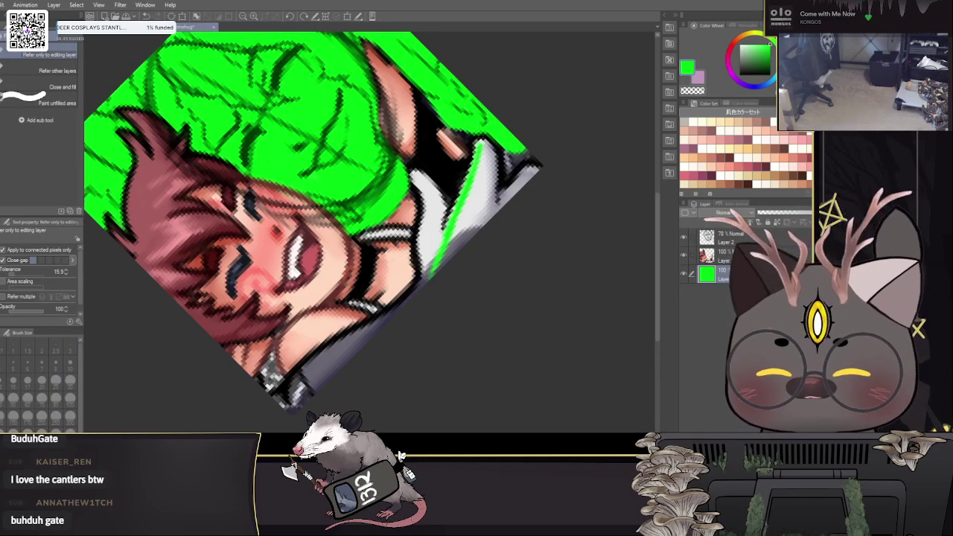
Step: Erase the outer part of the white hand and the grey clothing beside it on Layer 1 with the eraser at size 5
key(b)
mouse_move(483, 147)
mouse_down()
mouse_move(492, 190)
mouse_move(491, 210)
mouse_move(479, 218)
mouse_up()
key(bracketright)
key(bracketright)
key(bracketright)
mouse_move(483, 149)
mouse_down()
mouse_move(470, 235)
mouse_move(478, 229)
mouse_up()
drag(484, 168, 434, 270)
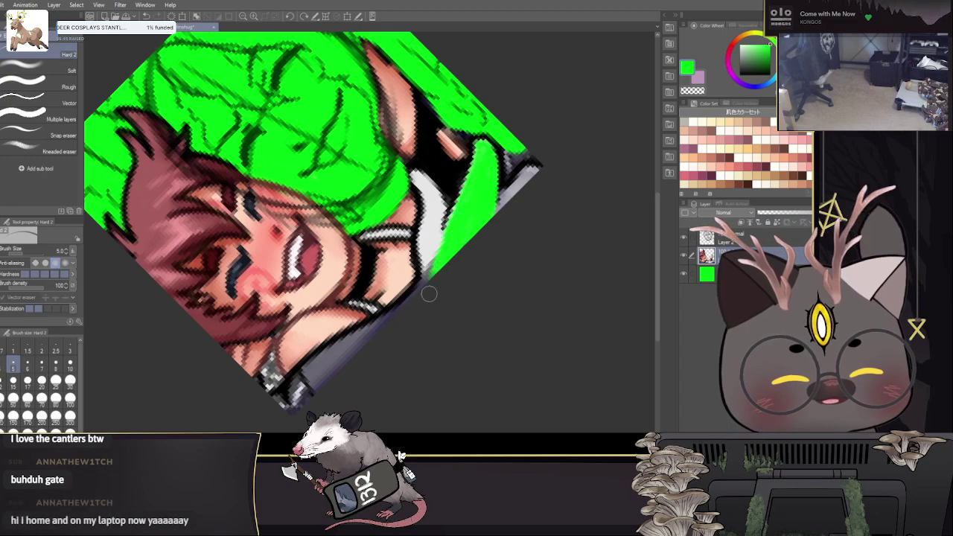
drag(473, 230, 459, 244)
drag(525, 183, 485, 219)
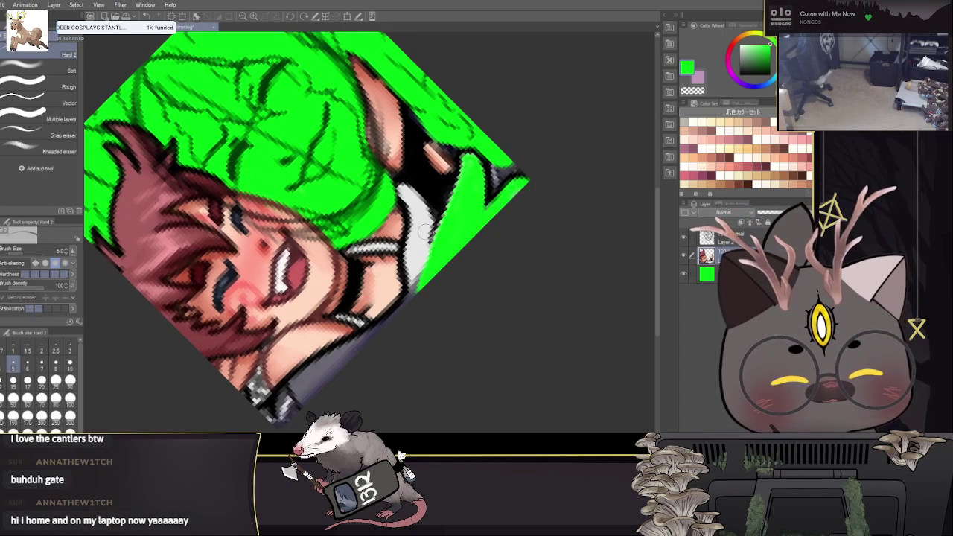
Step: Erase the rest of the white hand beside the redhead's neck, keeping its black outline
mouse_move(402, 190)
mouse_down()
mouse_move(423, 215)
mouse_move(421, 249)
mouse_move(425, 209)
mouse_move(425, 237)
mouse_move(430, 214)
mouse_move(422, 283)
mouse_up()
drag(423, 221, 414, 294)
drag(411, 187, 409, 217)
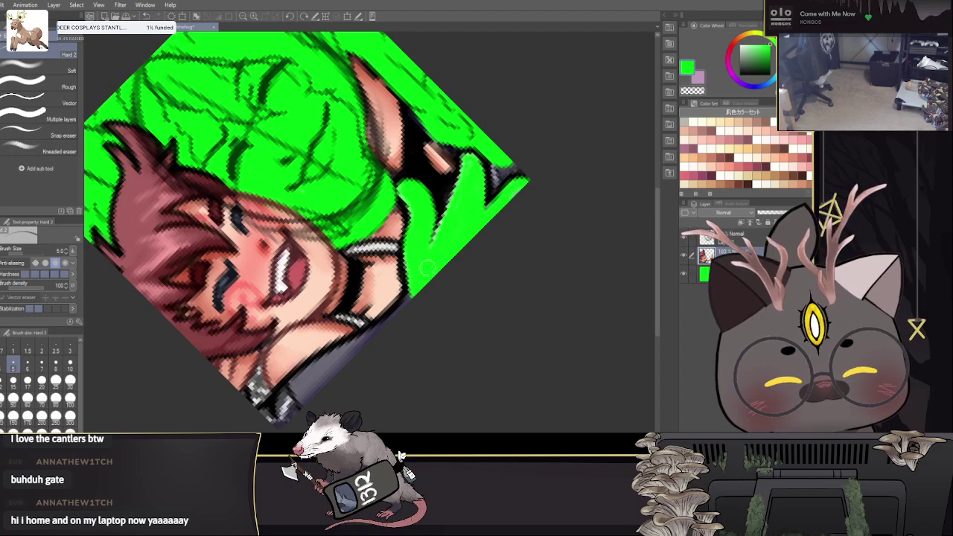
Step: Erase the grey sleeve under the redhead's shoulder with the eraser at size 6, and undo the stray cut across the face
drag(438, 315, 540, 195)
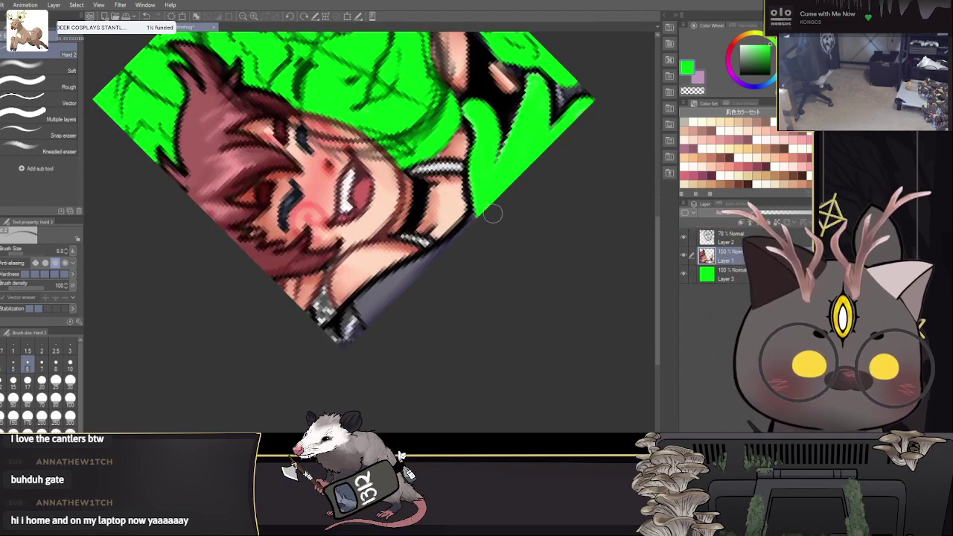
mouse_move(491, 214)
mouse_down()
mouse_move(408, 290)
mouse_move(471, 229)
mouse_move(337, 330)
mouse_up()
drag(375, 295, 336, 341)
drag(401, 289, 354, 336)
drag(188, 96, 441, 246)
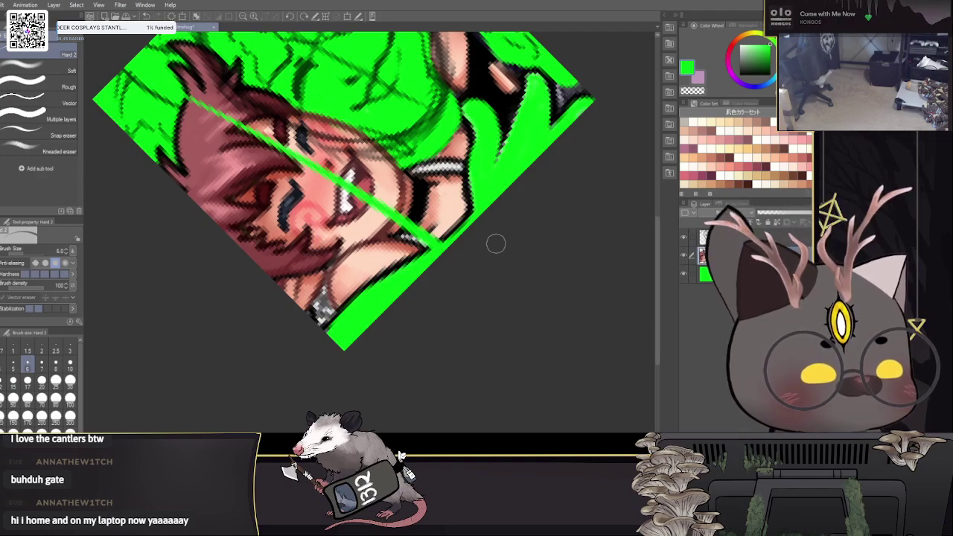
key(bracketleft)
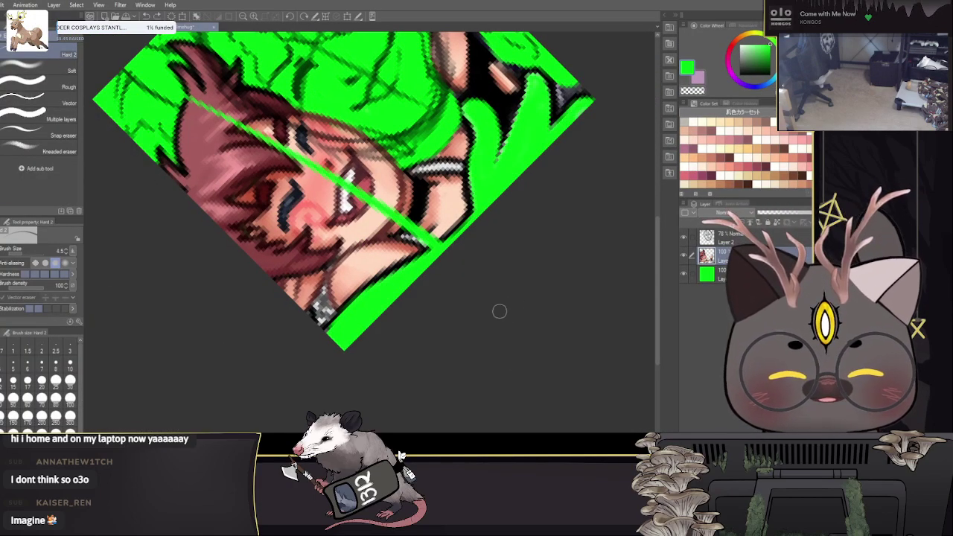
key(ctrl+z)
scroll(525, 296, up, 1)
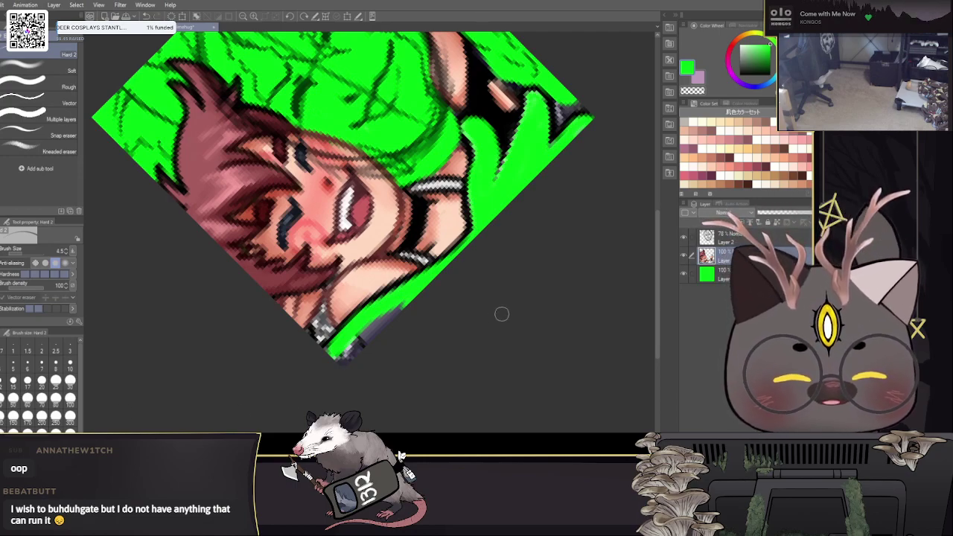
Step: Erase the leftover line between the fingers, the remaining grey sleeve and the patterned corner trim, reducing the eraser to size 3.5
drag(513, 140, 497, 173)
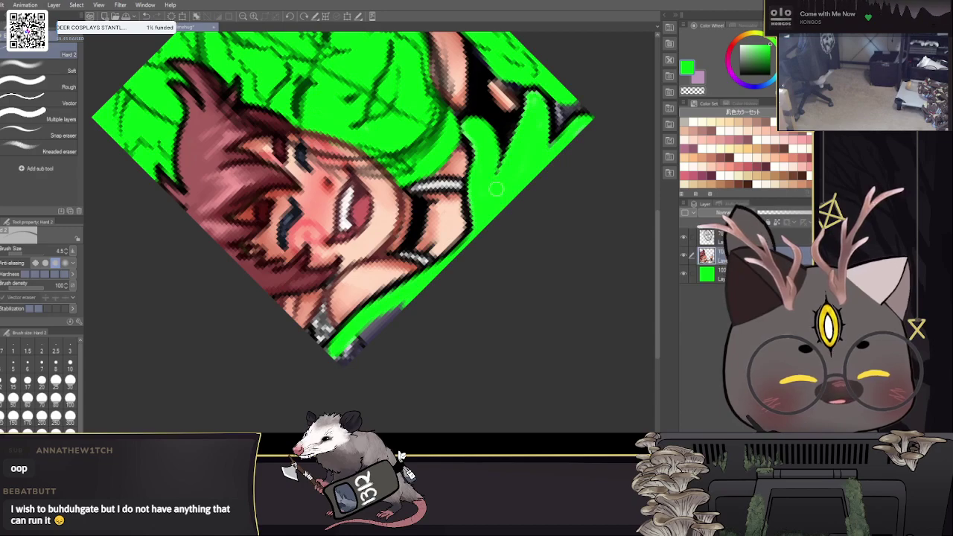
mouse_move(415, 300)
mouse_down()
mouse_move(499, 195)
mouse_move(425, 258)
mouse_move(497, 205)
mouse_up()
key([)
key([)
mouse_move(409, 199)
mouse_down()
mouse_move(413, 222)
mouse_move(402, 225)
mouse_move(405, 204)
mouse_up()
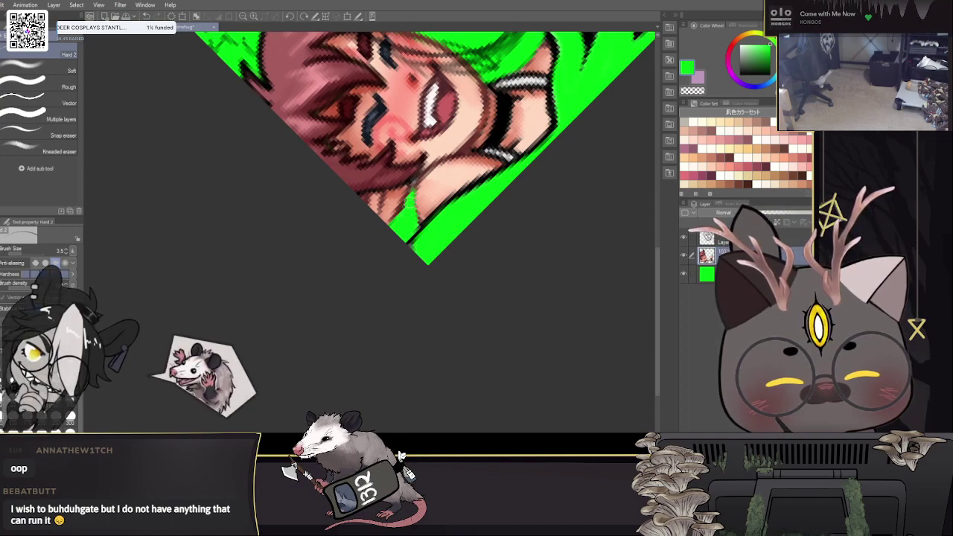
drag(401, 253, 404, 263)
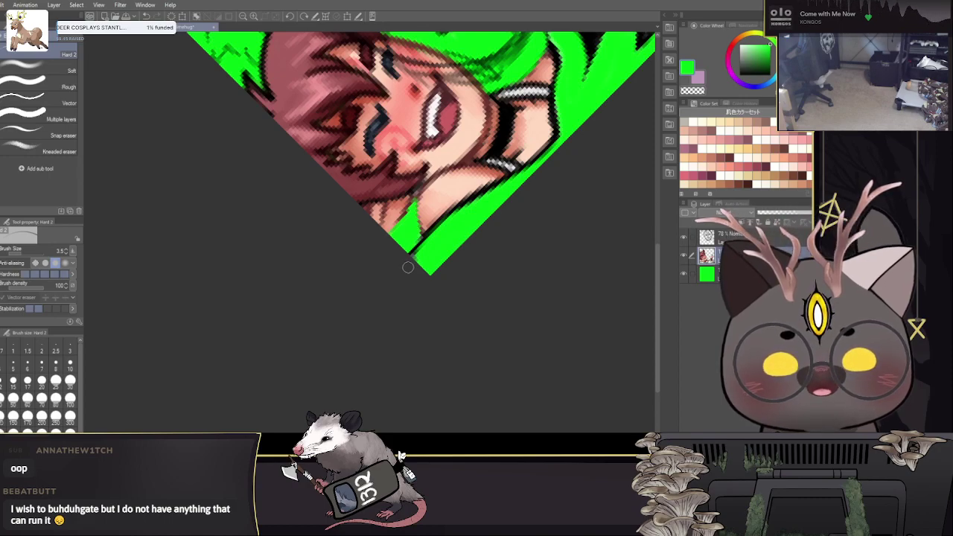
drag(408, 267, 407, 267)
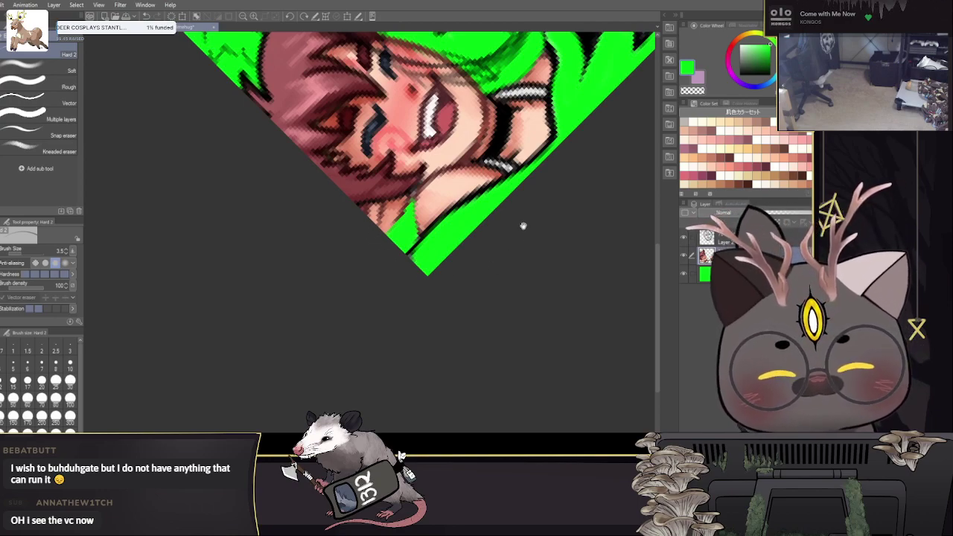
drag(521, 227, 472, 298)
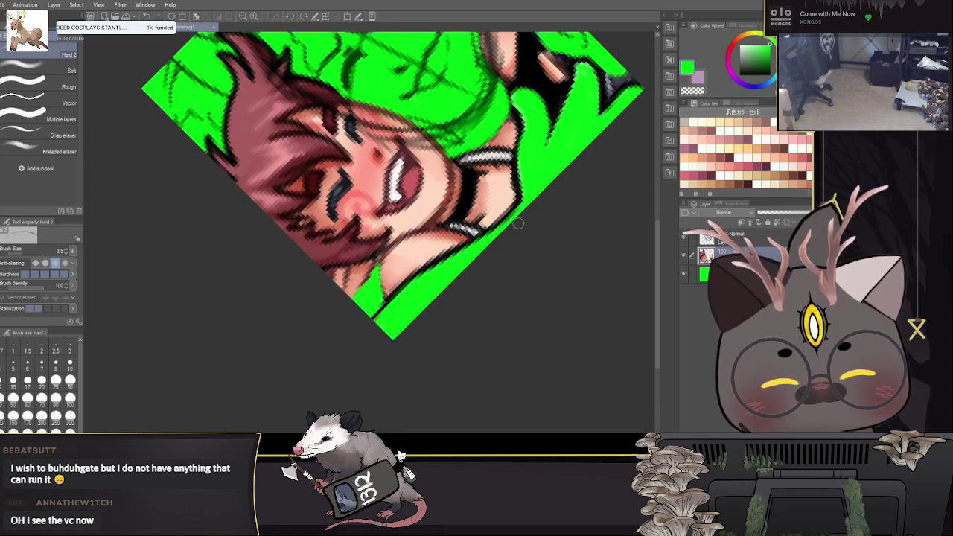
drag(528, 169, 533, 256)
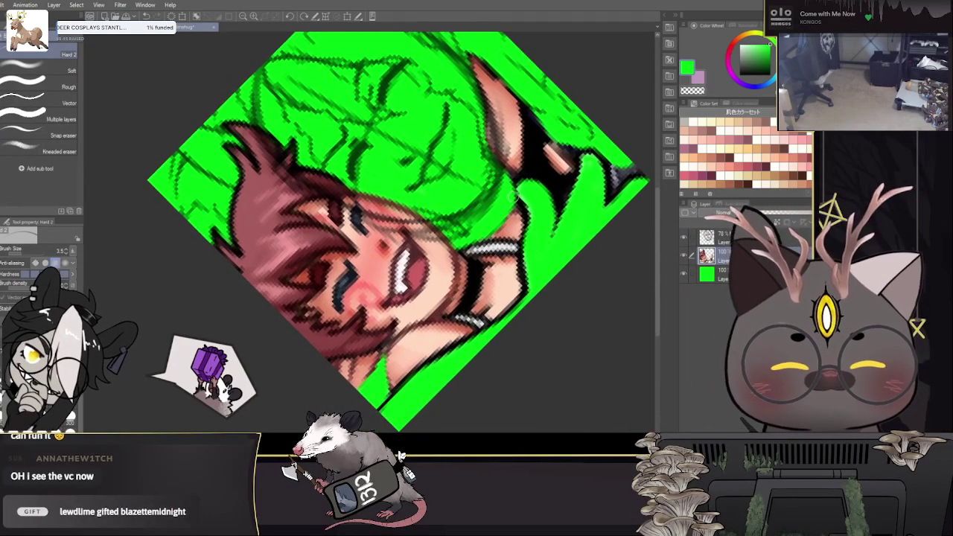
Step: Return the canvas to upright and lower the sketch layer's opacity to 43%
click(303, 16)
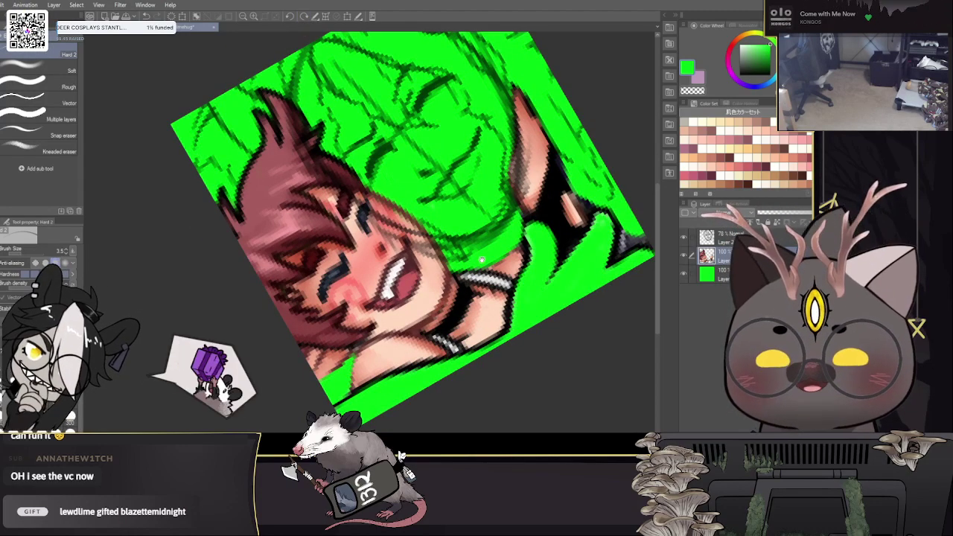
click(303, 16)
click(305, 16)
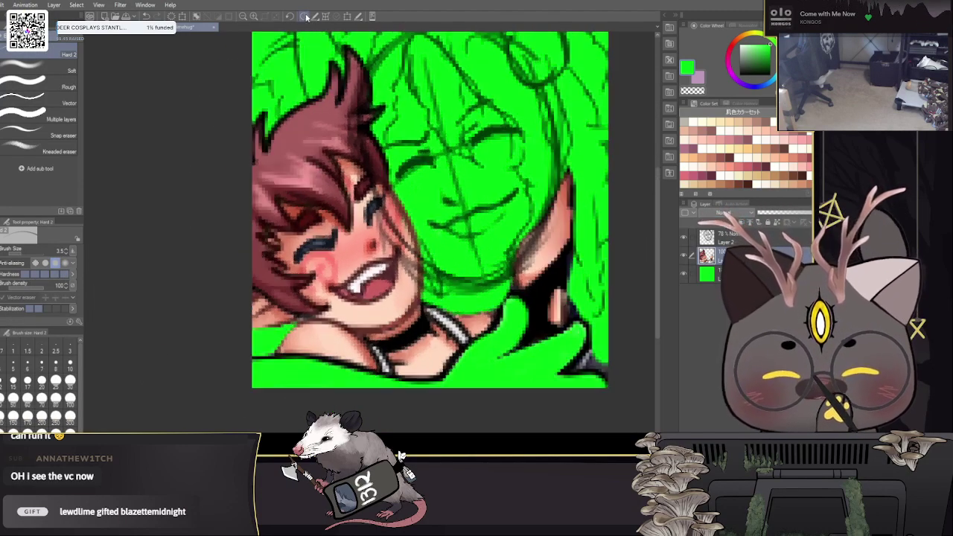
click(744, 237)
drag(792, 214, 780, 216)
Step: Add a new layer above the faded sketch and choose the Lettering God pen at size 2
drag(436, 346, 439, 354)
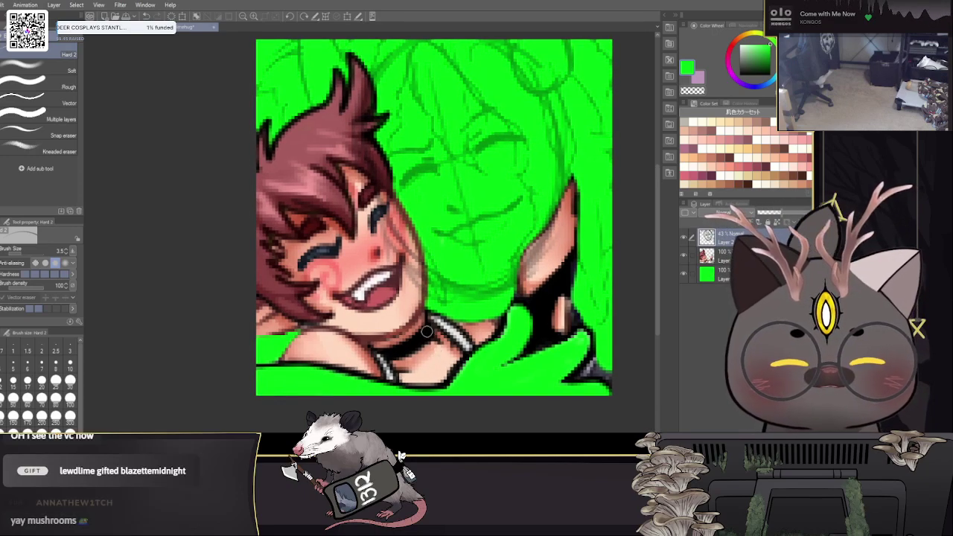
click(1, 153)
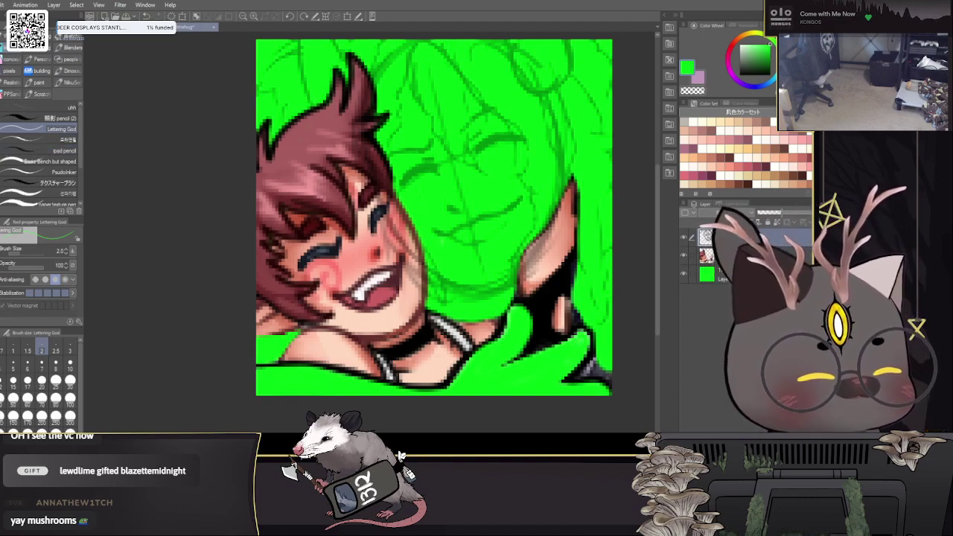
drag(601, 185, 515, 209)
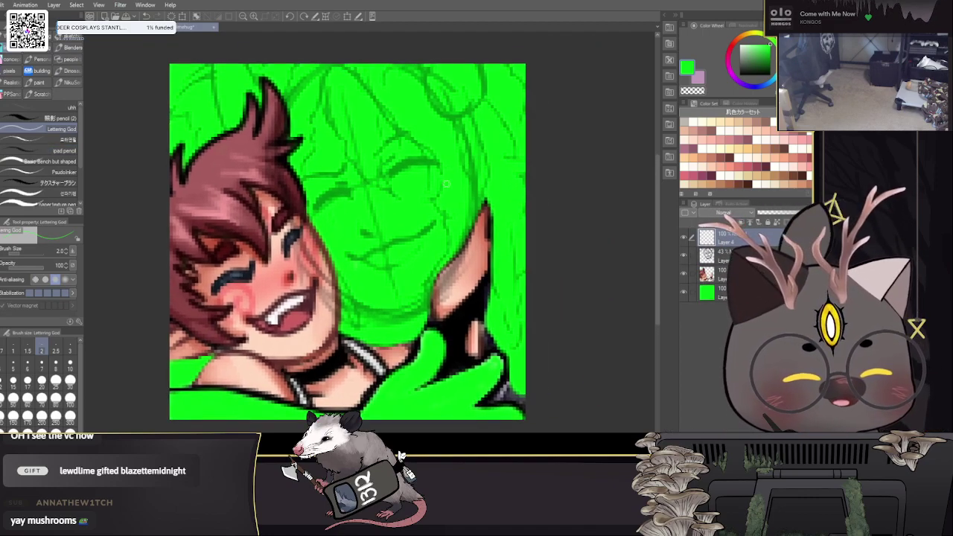
Step: Set the Lettering God pen's colour to black and its brush size to 2.5
key([)
drag(325, 79, 327, 124)
key(ctrl+z)
click(738, 75)
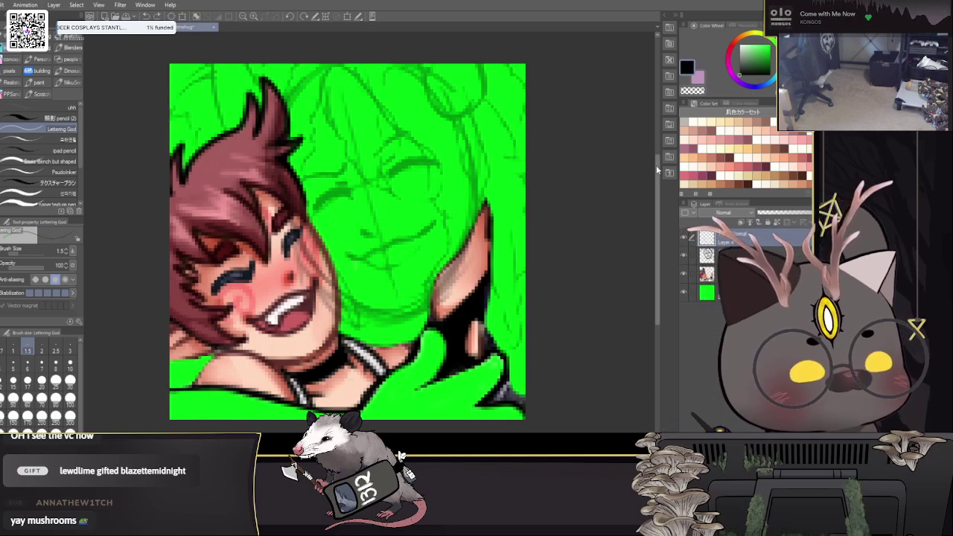
key(])
key(])
drag(429, 67, 426, 110)
mouse_move(323, 121)
mouse_down()
mouse_move(334, 186)
mouse_move(410, 267)
mouse_up()
mouse_move(388, 228)
mouse_down()
mouse_move(405, 243)
mouse_move(373, 190)
mouse_move(364, 137)
mouse_move(327, 112)
mouse_up()
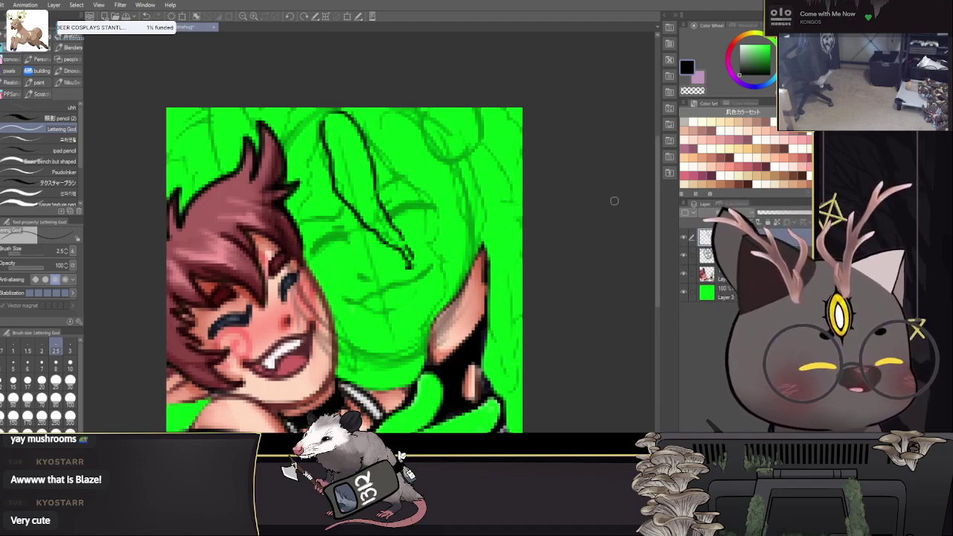
key(ctrl+z)
key(ctrl+z)
key(ctrl+z)
key(ctrl+z)
key(ctrl+z)
key(ctrl+z)
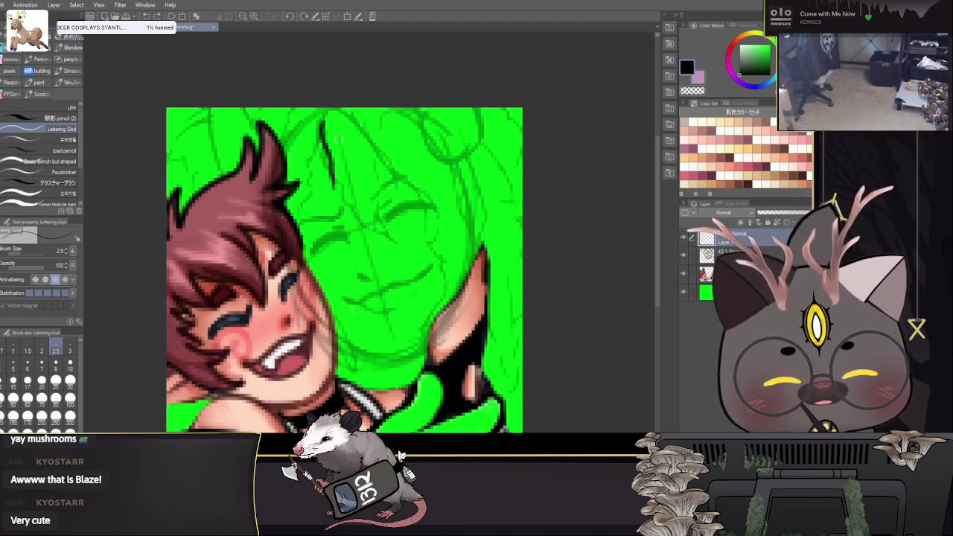
Step: Ink the wavy front hair lock falling across the new character's forehead, with short strand marks inside it
drag(332, 179, 395, 261)
drag(411, 196, 438, 200)
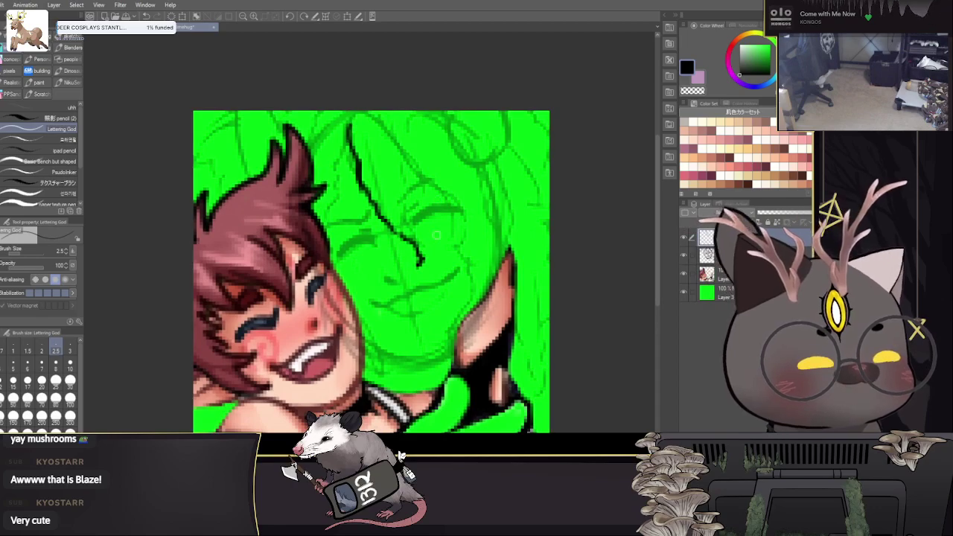
mouse_move(420, 257)
mouse_down()
mouse_move(423, 280)
mouse_move(431, 239)
mouse_move(413, 222)
mouse_move(385, 137)
mouse_up()
mouse_move(380, 139)
mouse_down()
mouse_move(370, 165)
mouse_move(384, 214)
mouse_move(431, 242)
mouse_move(418, 264)
mouse_up()
mouse_move(599, 286)
mouse_down()
mouse_move(604, 277)
mouse_move(515, 297)
mouse_up()
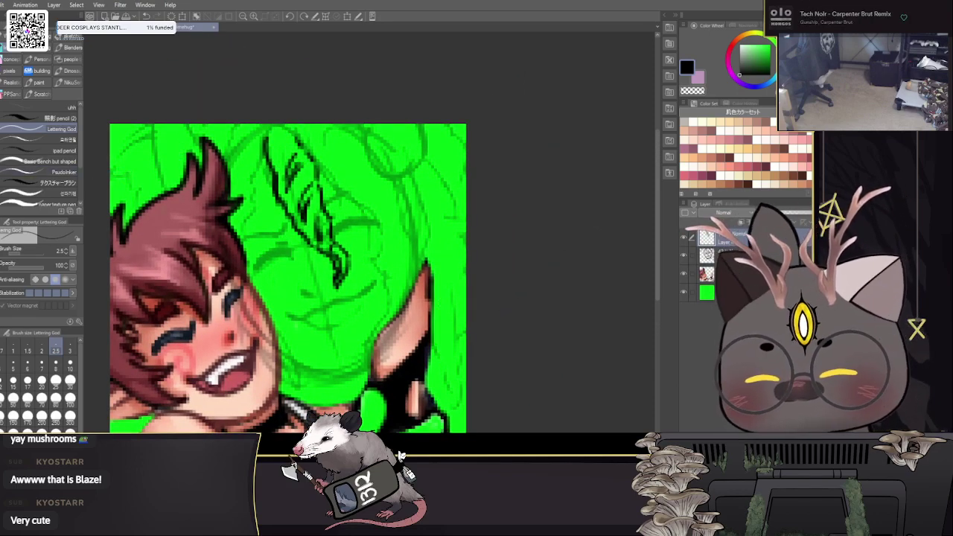
click(0, 175)
key(bracketright)
key(bracketright)
key(bracketright)
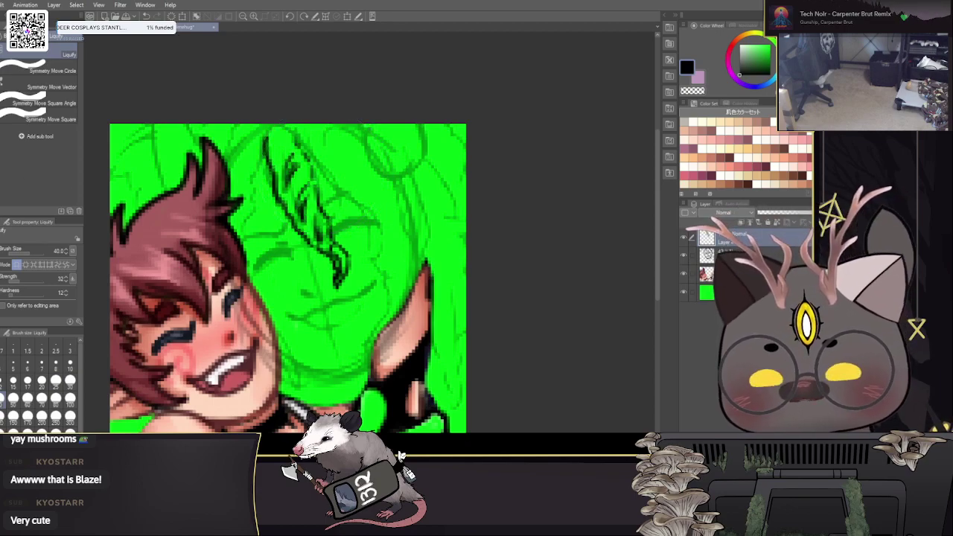
key(p)
Step: Ink the long inner hair contour running down the far side of the face to beside the redhead's raised arm
mouse_move(308, 160)
mouse_down()
mouse_move(372, 229)
mouse_move(452, 224)
mouse_move(463, 212)
mouse_up()
mouse_move(410, 196)
mouse_down()
mouse_move(414, 233)
mouse_move(409, 175)
mouse_move(423, 218)
mouse_move(392, 252)
mouse_move(385, 314)
mouse_up()
drag(492, 255, 502, 228)
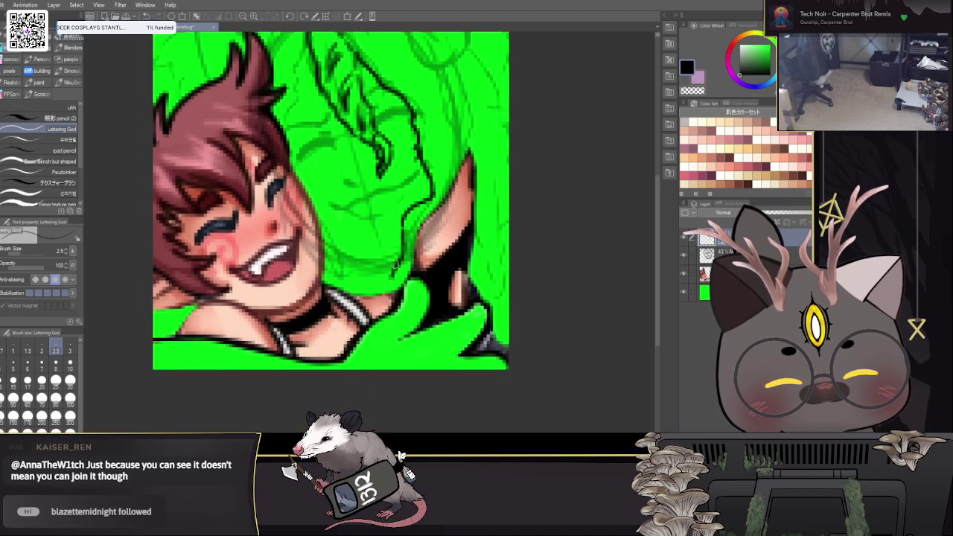
drag(420, 202, 400, 279)
Step: Ink the outer contour of the long side lock from the crown down to the tip of the raised arm
drag(435, 100, 457, 165)
mouse_move(448, 125)
mouse_down()
mouse_move(426, 62)
mouse_move(414, 135)
mouse_move(445, 199)
mouse_move(452, 245)
mouse_up()
key(ctrl+z)
key(ctrl+z)
mouse_move(427, 154)
mouse_down()
mouse_move(409, 121)
mouse_move(375, 94)
mouse_move(338, 126)
mouse_move(380, 150)
mouse_move(433, 132)
mouse_up()
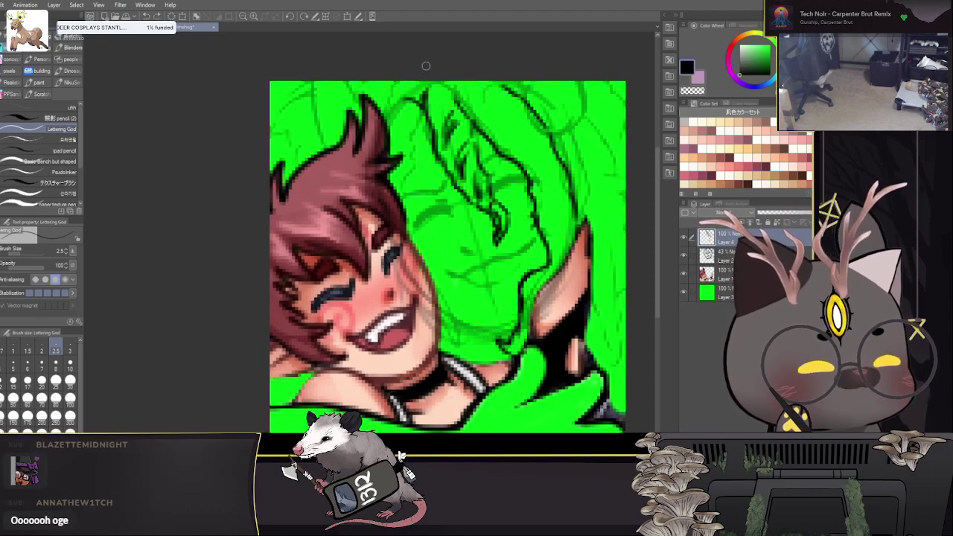
Step: Erase the overlapping line at the front lock's top and ink a strand falling between it and the redhead's hair
key(e)
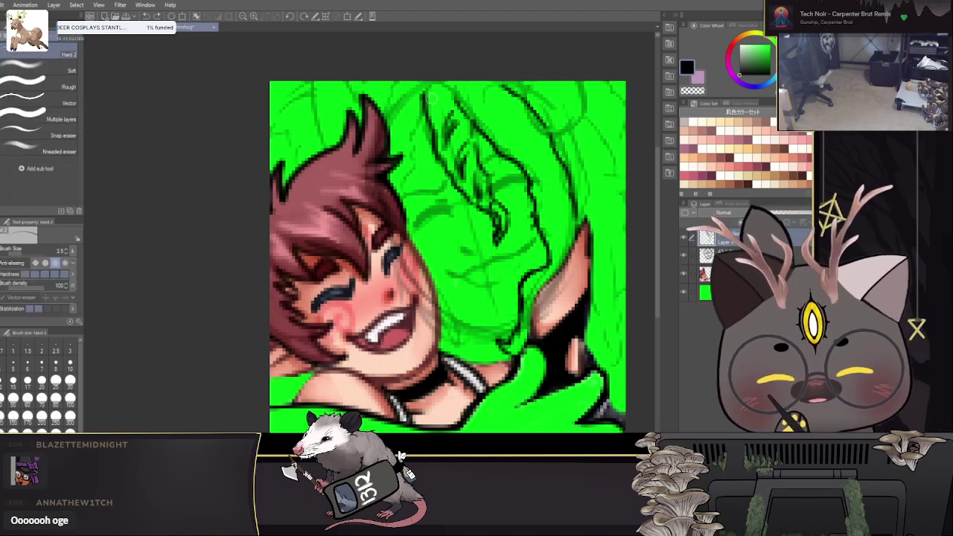
drag(429, 98, 379, 127)
key(bracketright)
key(p)
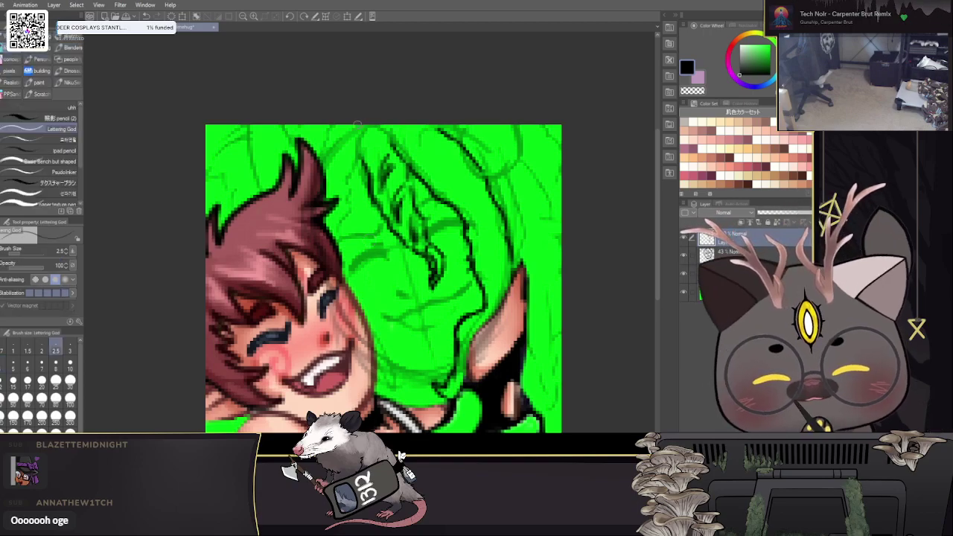
drag(352, 175, 339, 227)
mouse_move(355, 144)
mouse_down()
mouse_move(330, 129)
mouse_move(319, 139)
mouse_up()
Step: Try to ink rows of short curved strand marks inside the long side lock and its lower end
scroll(308, 175, down, 3)
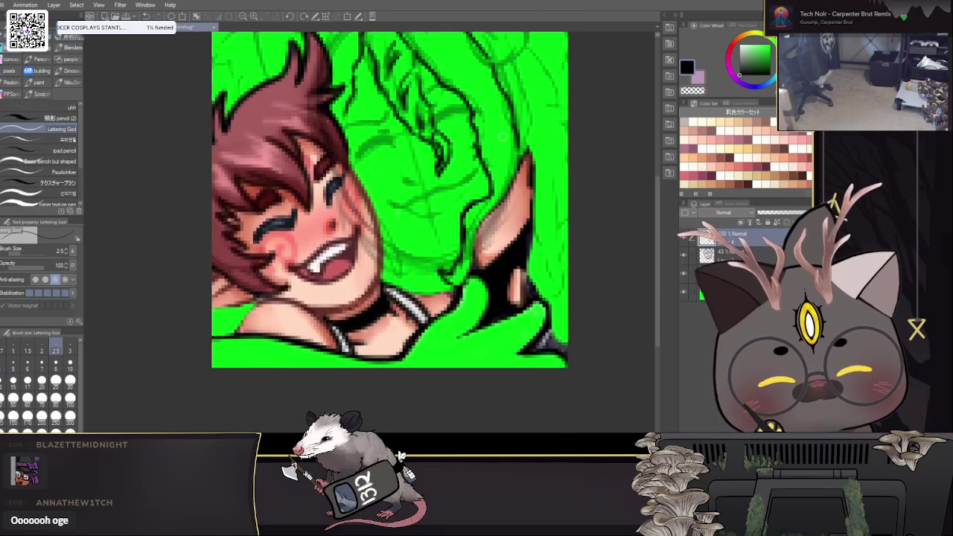
scroll(346, 104, up, 1)
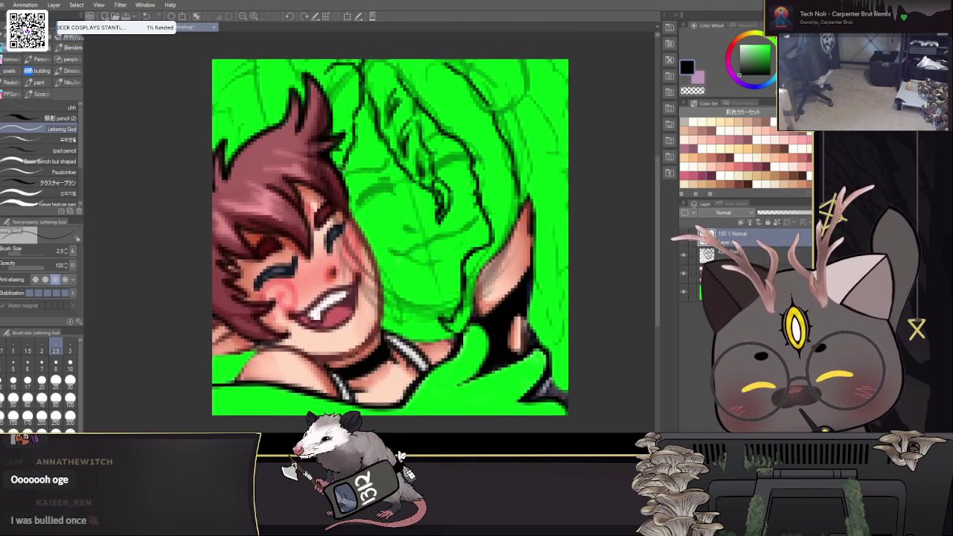
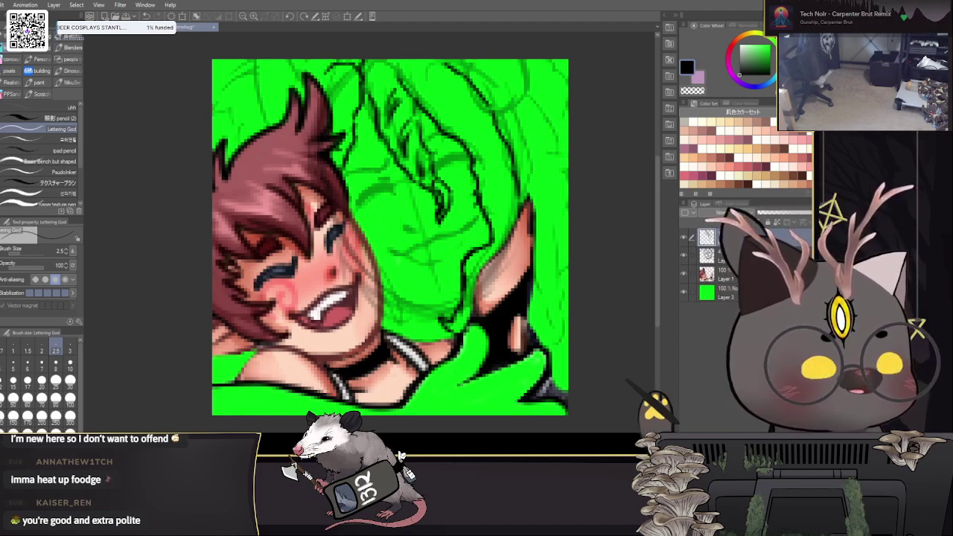
drag(384, 253, 383, 262)
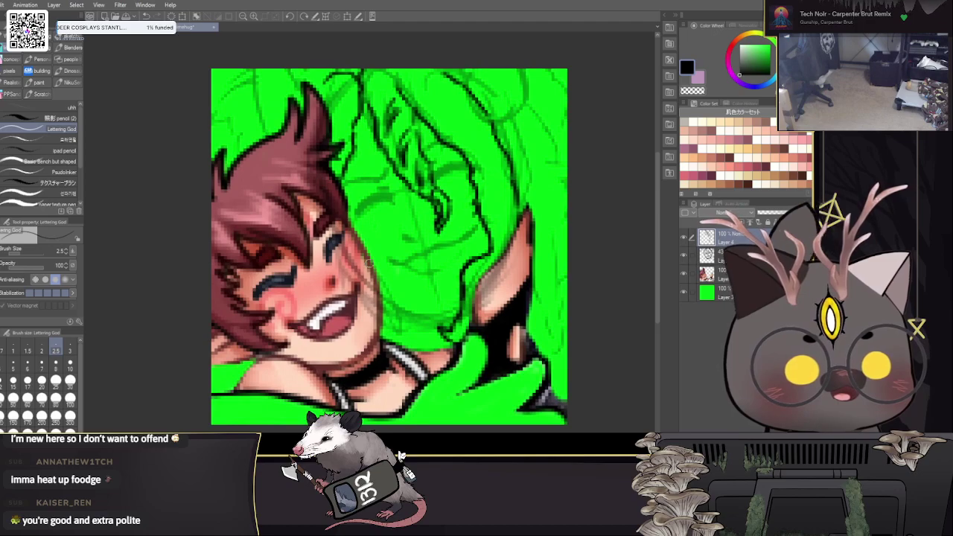
drag(436, 231, 416, 230)
mouse_move(421, 133)
mouse_down()
mouse_move(453, 95)
mouse_move(422, 134)
mouse_up()
mouse_move(428, 78)
mouse_down()
mouse_move(399, 94)
mouse_move(394, 79)
mouse_move(399, 112)
mouse_up()
drag(514, 193, 498, 167)
mouse_move(462, 116)
mouse_down()
mouse_move(437, 116)
mouse_move(448, 144)
mouse_up()
drag(451, 162, 473, 154)
mouse_move(481, 198)
mouse_down()
mouse_move(463, 201)
mouse_move(475, 209)
mouse_up()
mouse_move(465, 268)
mouse_down()
mouse_move(452, 249)
mouse_move(570, 232)
mouse_move(493, 309)
mouse_up()
mouse_move(478, 244)
mouse_down()
mouse_move(495, 231)
mouse_move(489, 262)
mouse_up()
mouse_move(486, 194)
mouse_down()
mouse_move(465, 202)
mouse_move(438, 180)
mouse_up()
drag(566, 264, 510, 233)
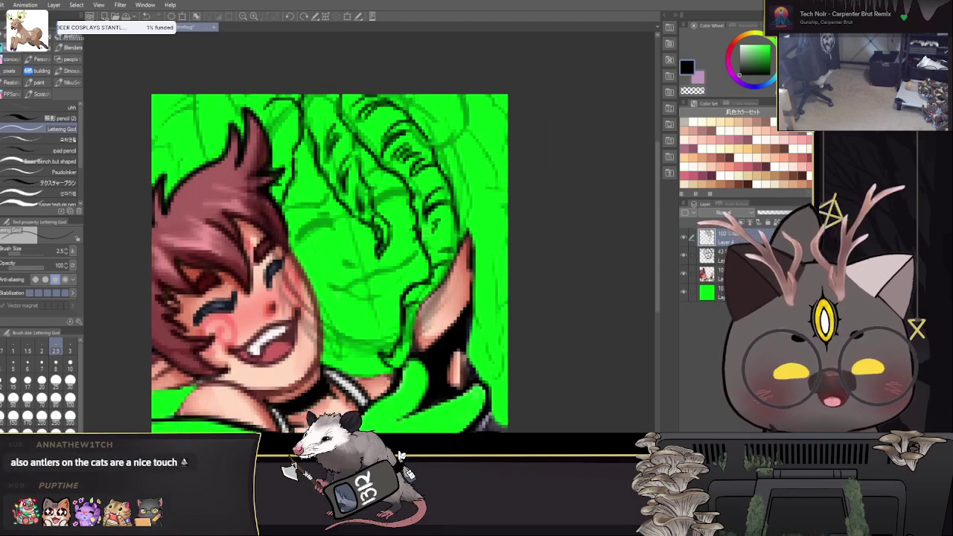
Step: Remove the trial strand marks inside the long side lock, using the eraser at size 5
key(ctrl+z)
key(ctrl+z)
key(ctrl+z)
key(ctrl+z)
key(ctrl+z)
key(ctrl+z)
key(ctrl+z)
key(ctrl+z)
key(ctrl+z)
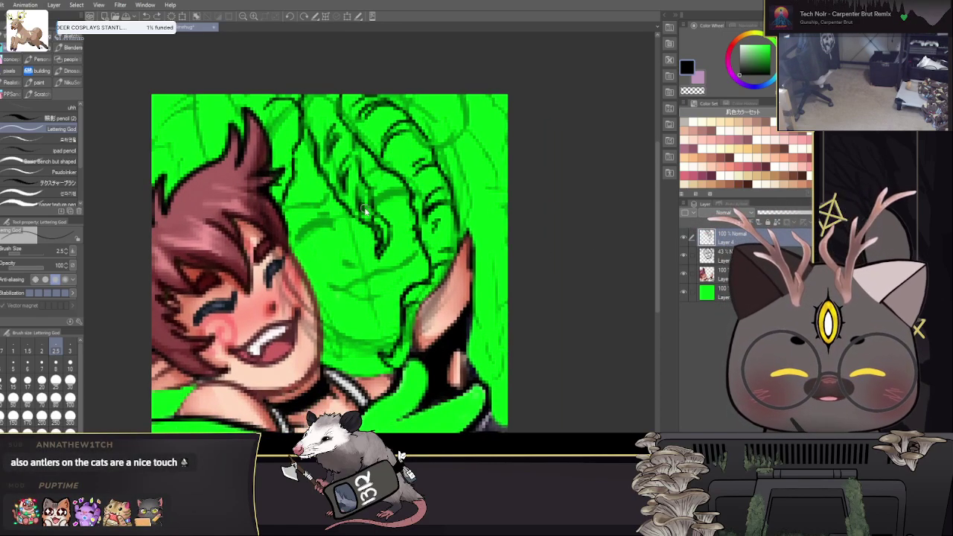
key(])
drag(384, 153, 406, 134)
drag(410, 162, 431, 153)
mouse_move(435, 181)
mouse_down()
mouse_move(425, 194)
mouse_move(444, 205)
mouse_move(438, 268)
mouse_up()
drag(350, 246, 316, 233)
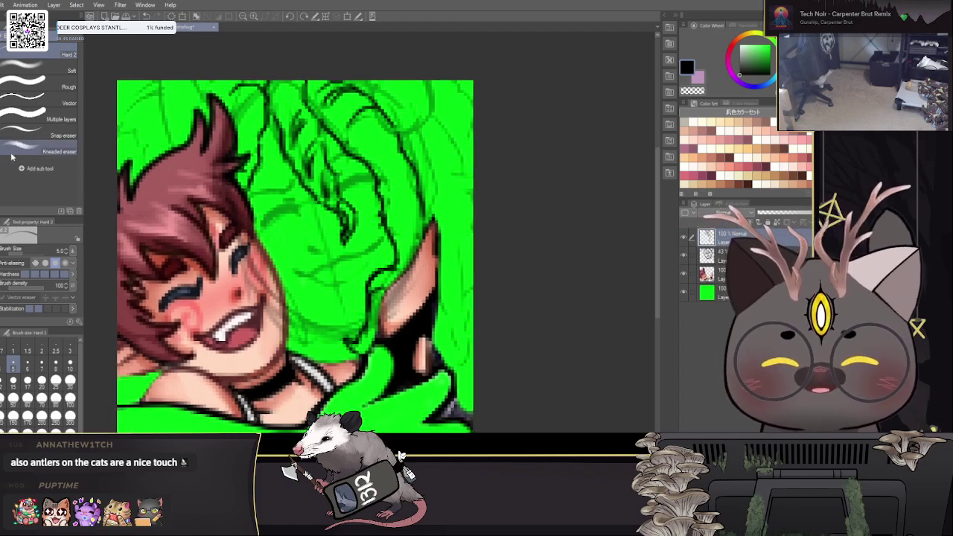
Step: Ink curved strand marks across the upper and middle parts of the long side lock with the pen at size 2.5
key(p)
mouse_move(380, 192)
mouse_down()
mouse_move(414, 171)
mouse_move(380, 175)
mouse_up()
mouse_move(403, 134)
mouse_down()
mouse_move(363, 142)
mouse_move(390, 124)
mouse_move(361, 164)
mouse_move(354, 154)
mouse_up()
drag(384, 122, 362, 147)
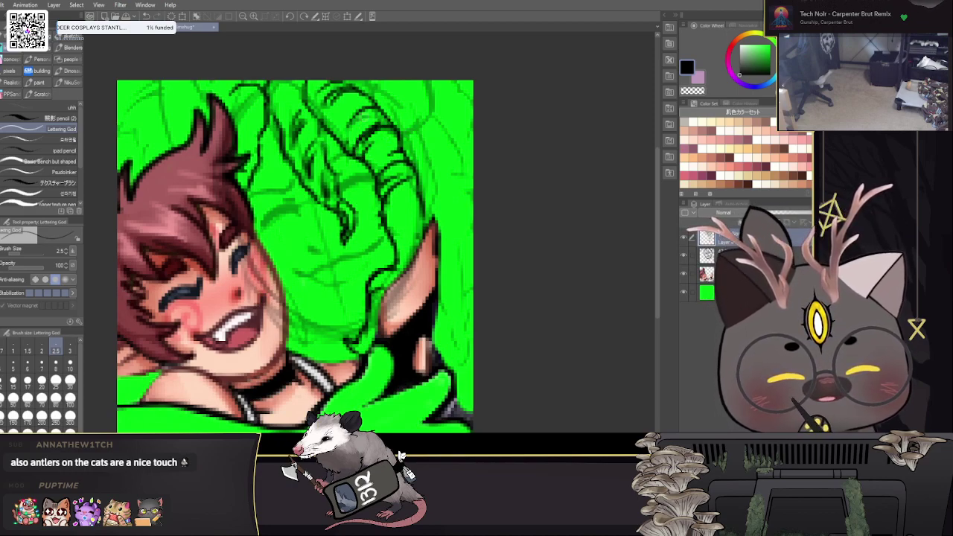
drag(368, 114, 344, 134)
mouse_move(351, 95)
mouse_down()
mouse_move(338, 142)
mouse_move(329, 124)
mouse_up()
drag(335, 156, 332, 150)
key(ctrl+z)
key(ctrl+z)
key(ctrl+z)
key(ctrl+z)
key(ctrl+z)
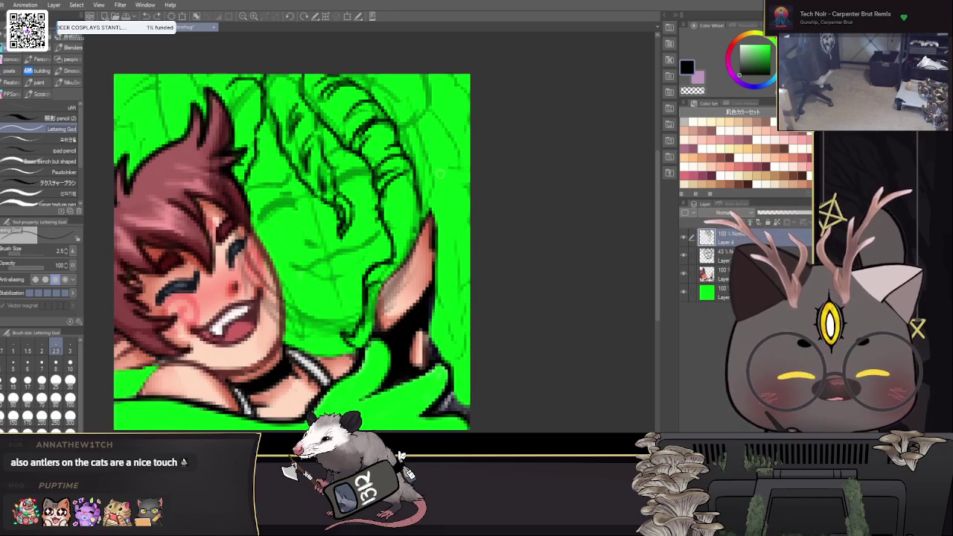
Step: Increase the pen size to 3 and ink more strand marks at the lower end of the long side lock
key(bracketright)
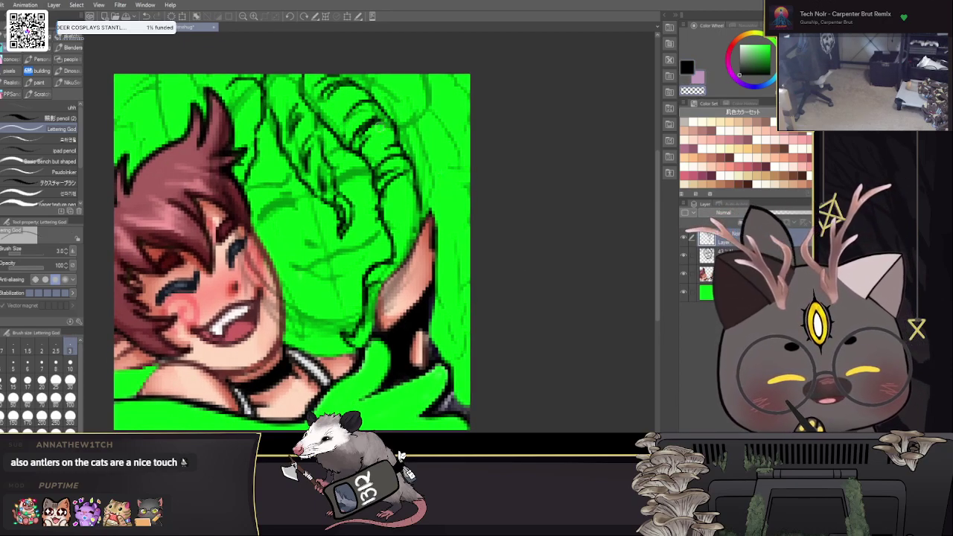
scroll(383, 138, up, 1)
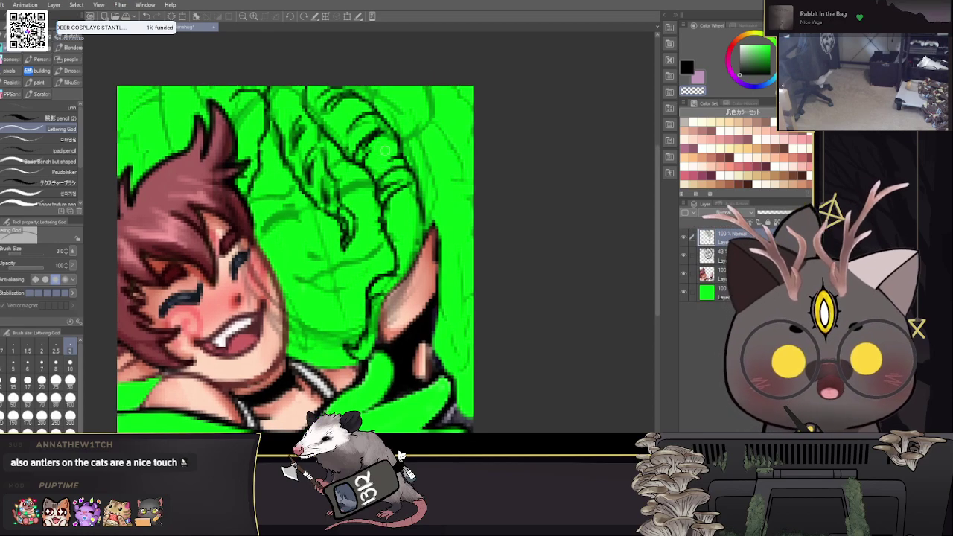
scroll(492, 172, down, 2)
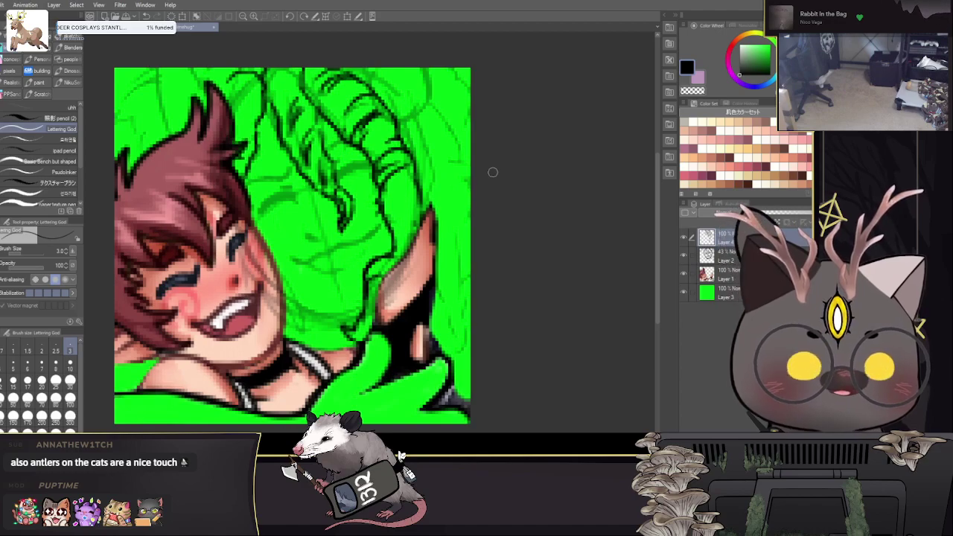
mouse_move(421, 216)
mouse_down()
mouse_move(392, 214)
mouse_move(414, 226)
mouse_up()
drag(506, 160, 547, 195)
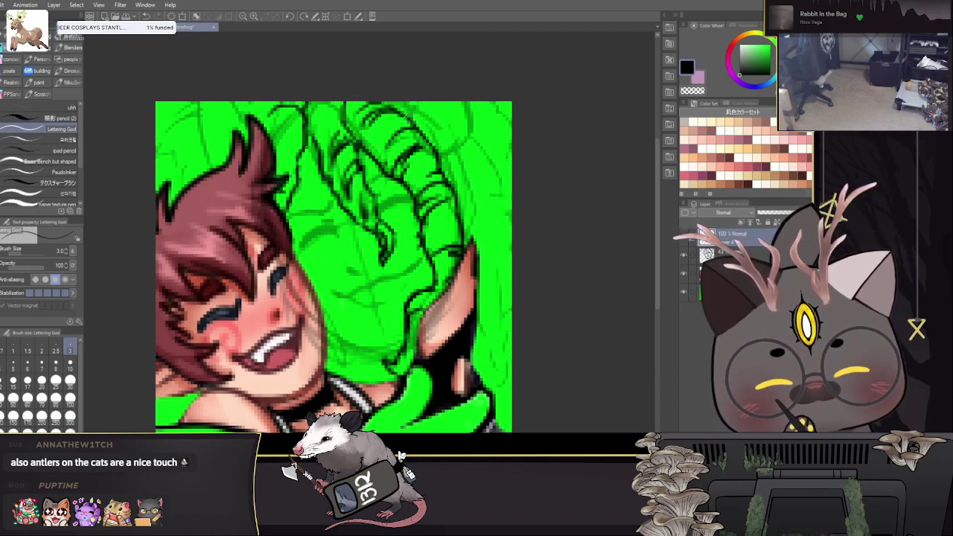
Step: Ink the rounded outer hair curve beyond the side lock, redrawing its first stroke and continuing it down toward the raised arm
drag(552, 172, 493, 195)
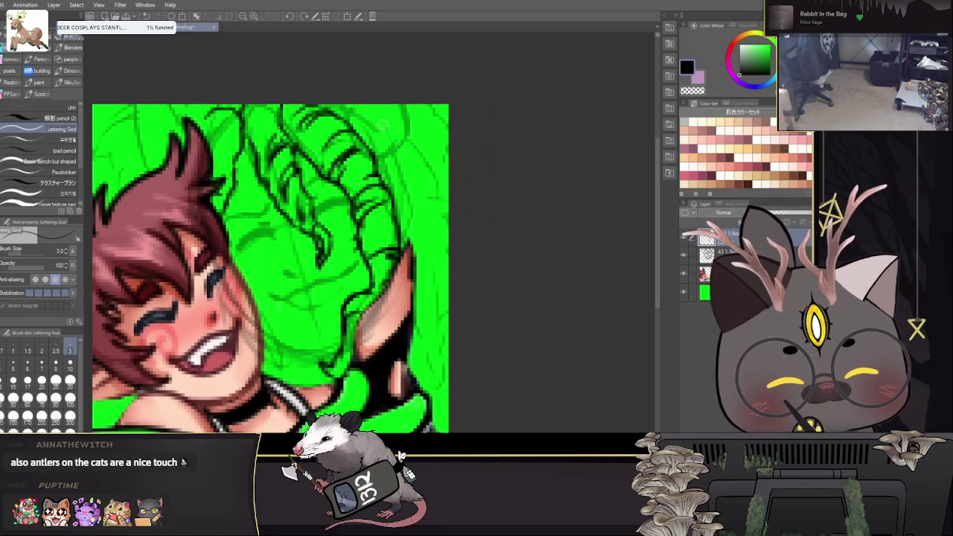
mouse_move(409, 106)
mouse_down()
mouse_move(412, 140)
mouse_move(395, 157)
mouse_up()
key(ctrl+z)
key(ctrl+z)
mouse_move(415, 105)
mouse_down()
mouse_move(413, 147)
mouse_move(388, 171)
mouse_up()
drag(342, 119, 352, 104)
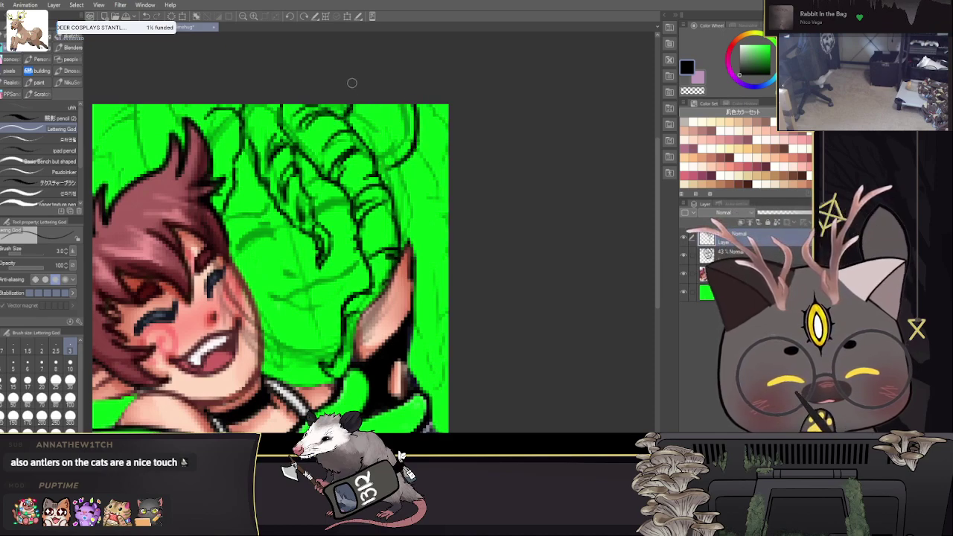
mouse_move(397, 163)
mouse_down()
mouse_move(374, 177)
mouse_move(402, 217)
mouse_up()
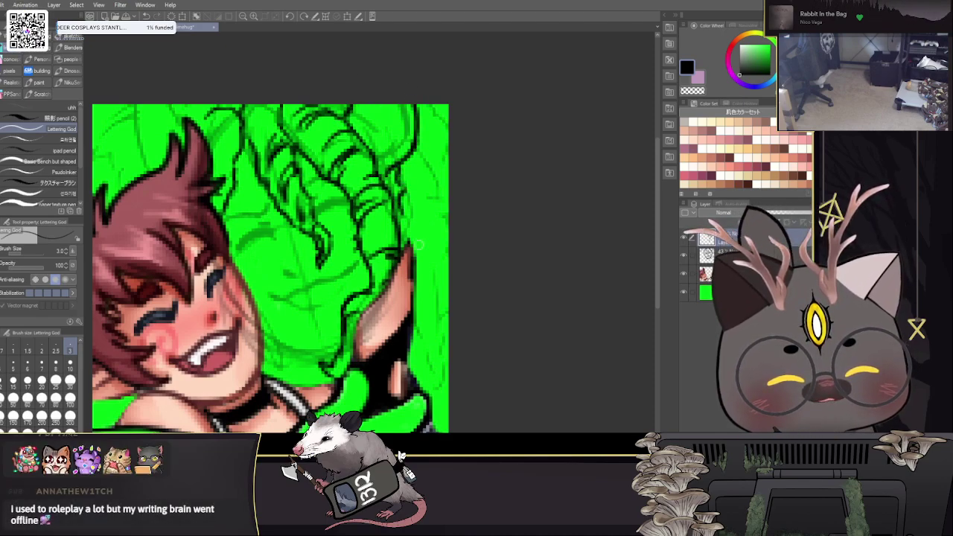
Step: Ink curved strand marks in the outermost hair section along the canvas's far edge beside the raised arm
drag(479, 238, 488, 225)
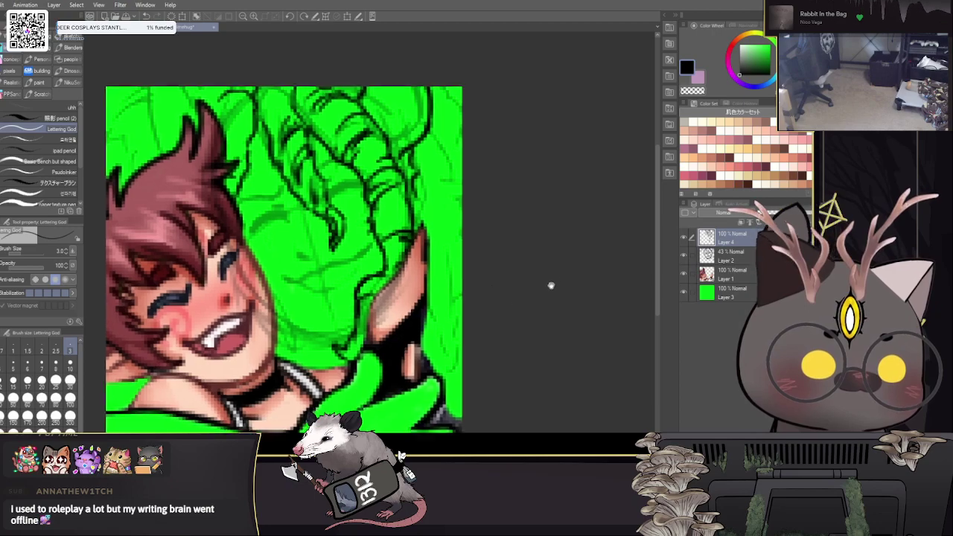
drag(548, 283, 587, 189)
drag(427, 313, 436, 310)
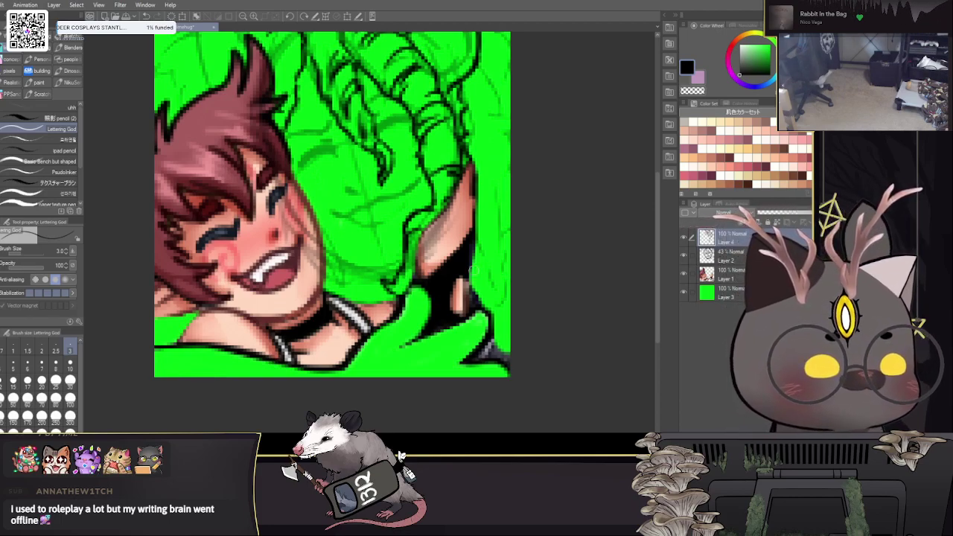
drag(531, 255, 558, 246)
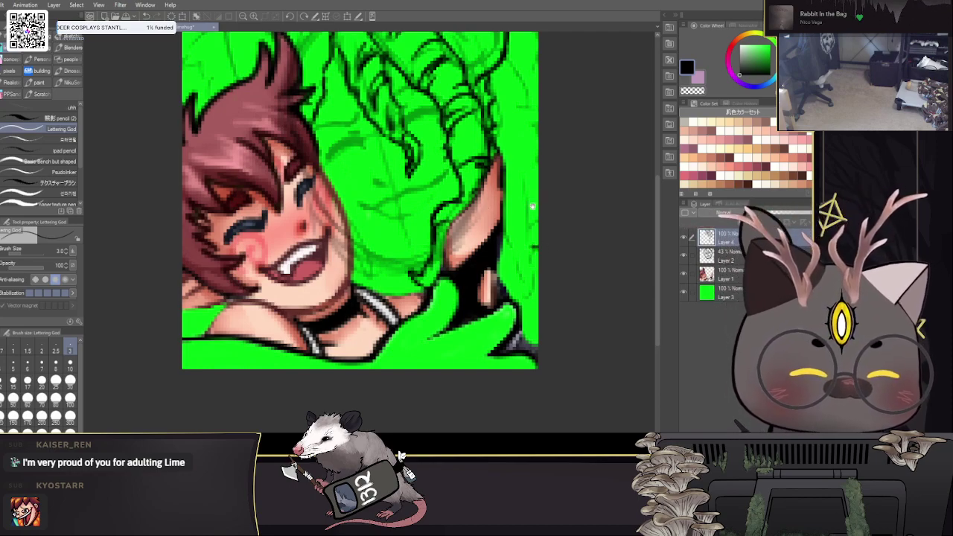
drag(534, 203, 483, 245)
drag(463, 95, 486, 257)
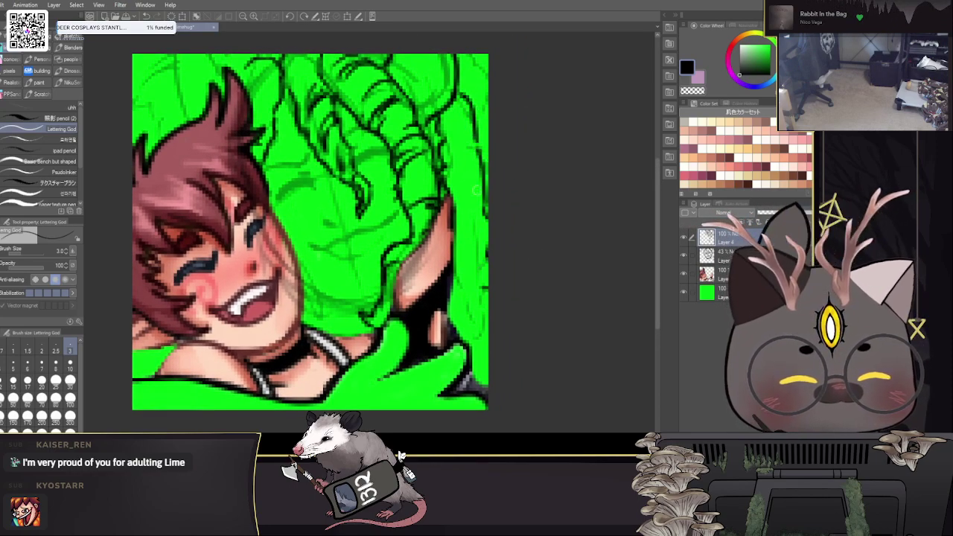
drag(455, 150, 482, 158)
mouse_move(456, 174)
mouse_down()
mouse_move(478, 185)
mouse_move(480, 222)
mouse_up()
mouse_move(508, 265)
mouse_down()
mouse_move(501, 173)
mouse_move(480, 299)
mouse_up()
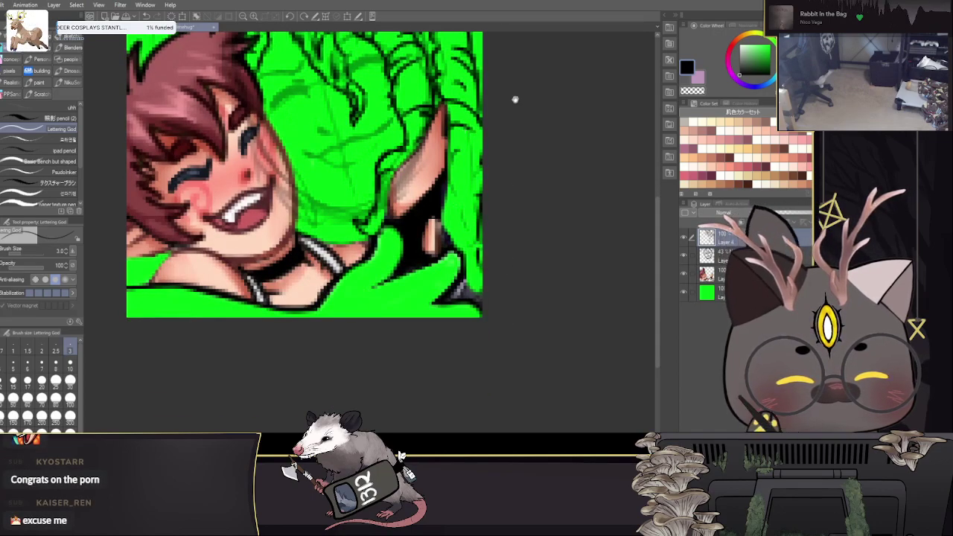
drag(514, 92, 479, 238)
mouse_move(422, 107)
mouse_down()
mouse_move(443, 134)
mouse_move(406, 131)
mouse_up()
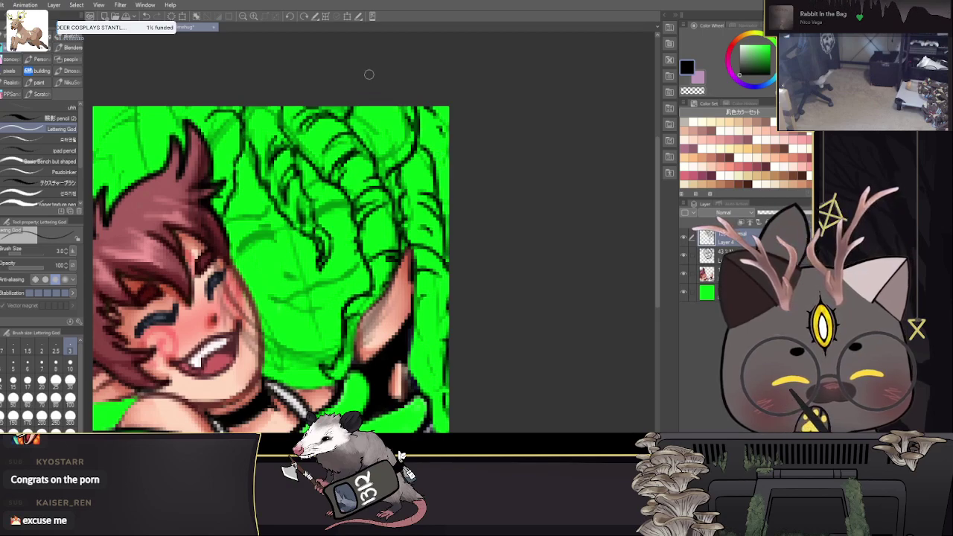
Step: Ink the rounded hair curves above the redhead's head with the pen at size 3
drag(504, 214, 567, 258)
key(bracketright)
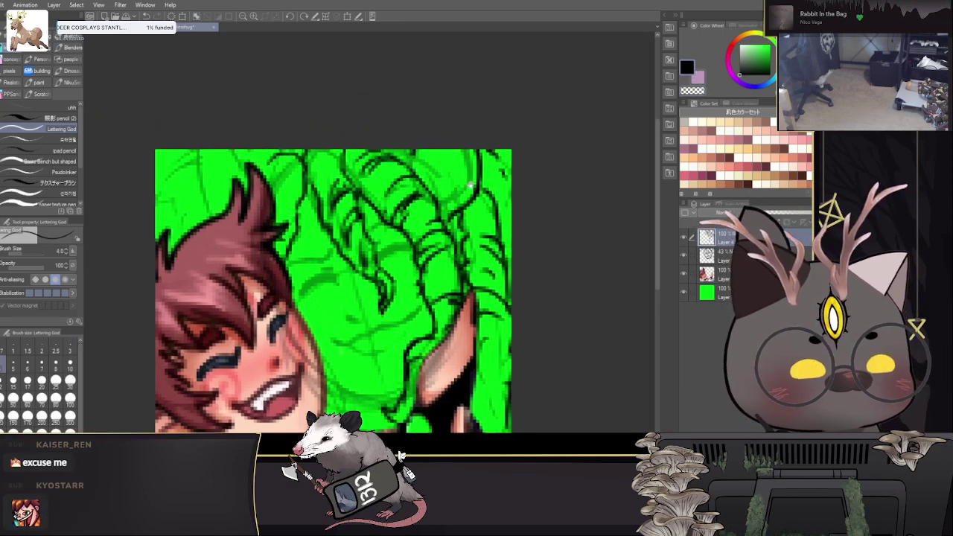
drag(469, 183, 530, 183)
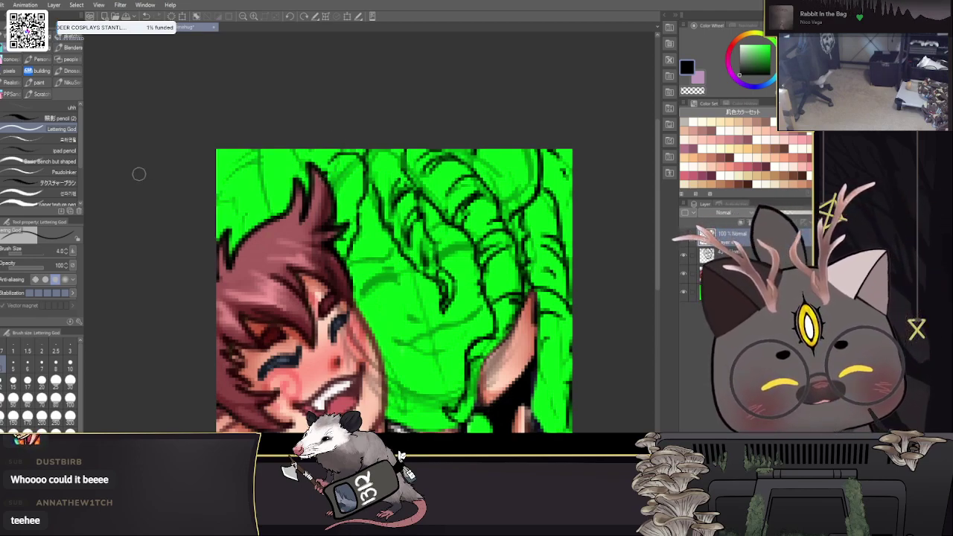
drag(235, 114, 313, 96)
key([)
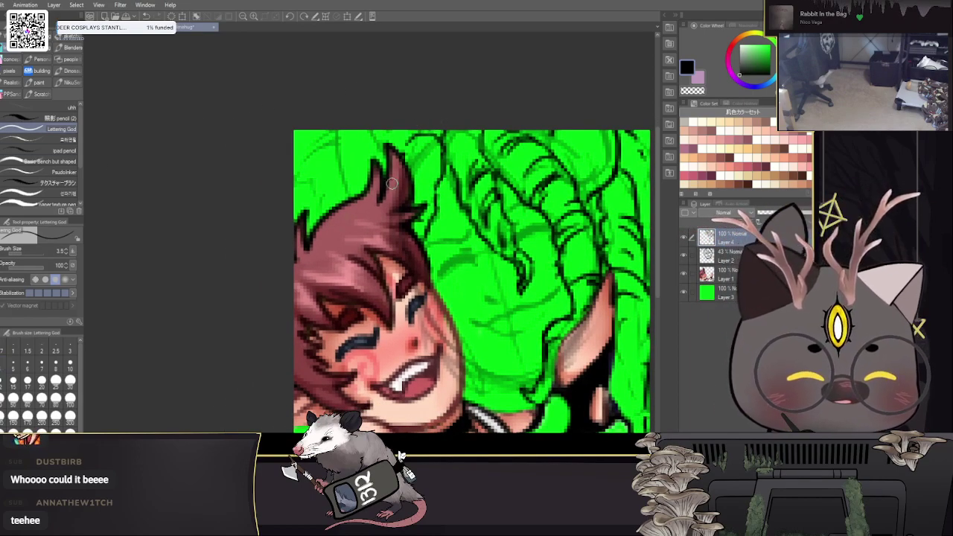
key(bracketleft)
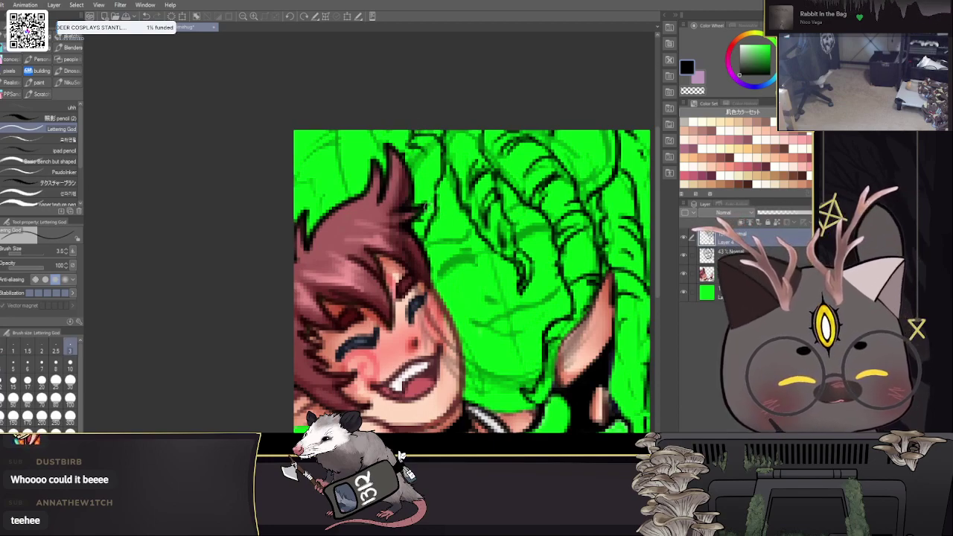
mouse_move(331, 132)
mouse_down()
mouse_move(354, 204)
mouse_move(317, 159)
mouse_move(292, 202)
mouse_up()
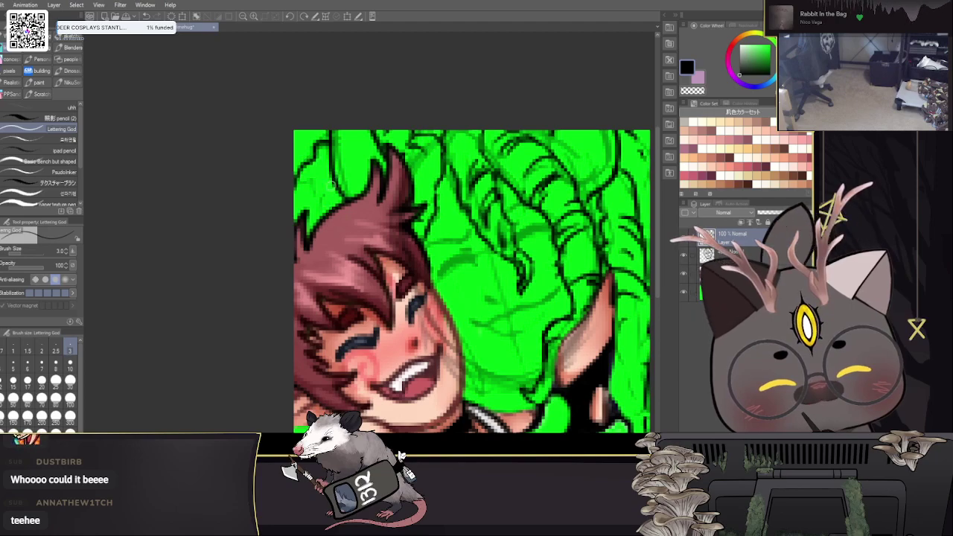
mouse_move(428, 225)
mouse_down()
mouse_move(413, 223)
mouse_move(430, 241)
mouse_up()
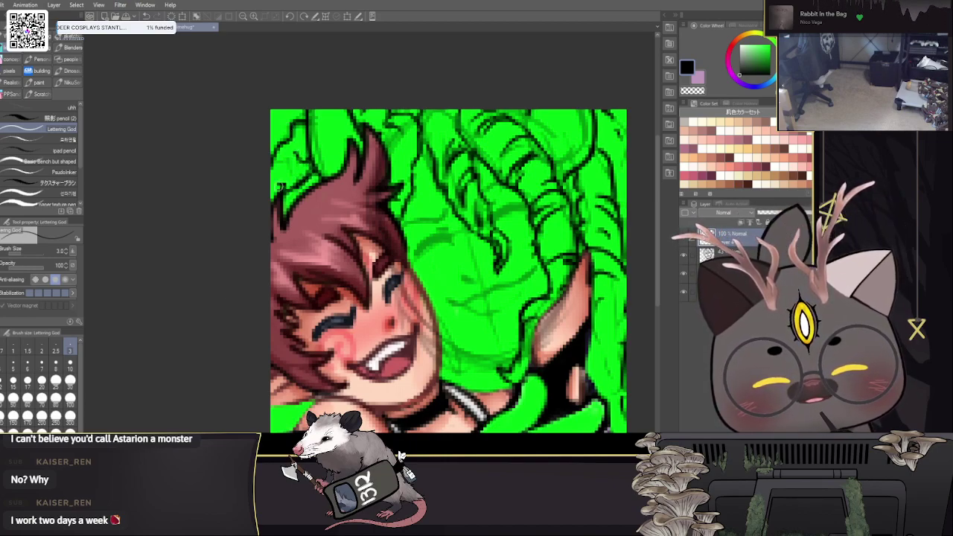
Step: Ink the smiling character's two closed, curved eyes over the faded sketch with the size 3 pen
drag(381, 148, 299, 70)
drag(362, 116, 323, 143)
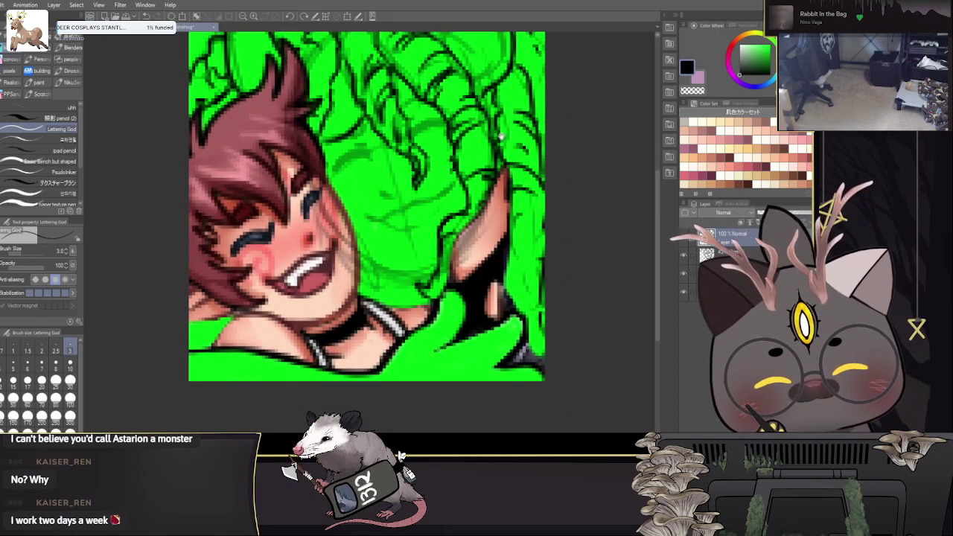
drag(492, 141, 465, 180)
drag(365, 146, 428, 133)
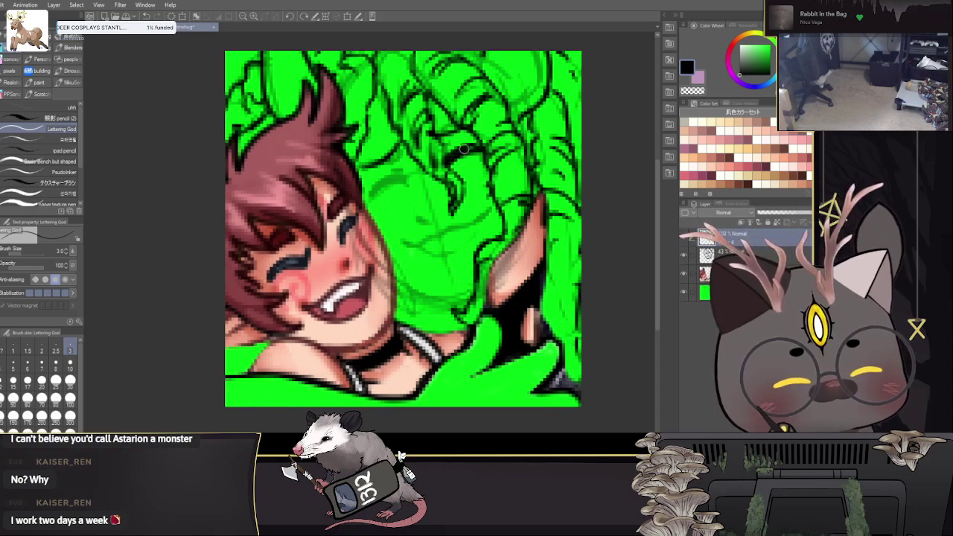
mouse_move(402, 180)
mouse_down()
mouse_move(371, 194)
mouse_move(406, 183)
mouse_up()
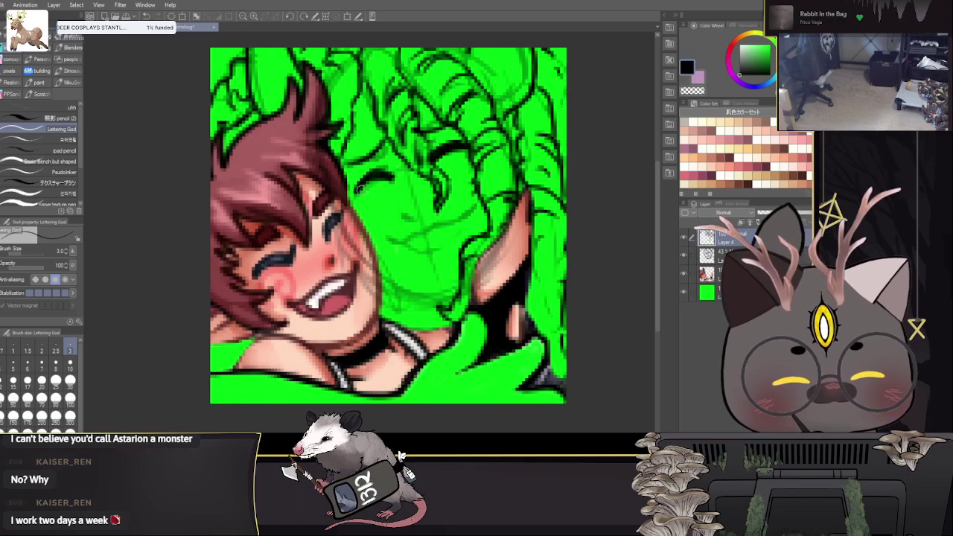
Step: Reduce the pen size to 2 and ink the smiling mouth line, undoing the extra mark at its corner
mouse_move(508, 230)
mouse_down()
mouse_move(536, 148)
mouse_move(474, 181)
mouse_move(609, 153)
mouse_move(504, 219)
mouse_up()
key(bracketleft)
key(bracketleft)
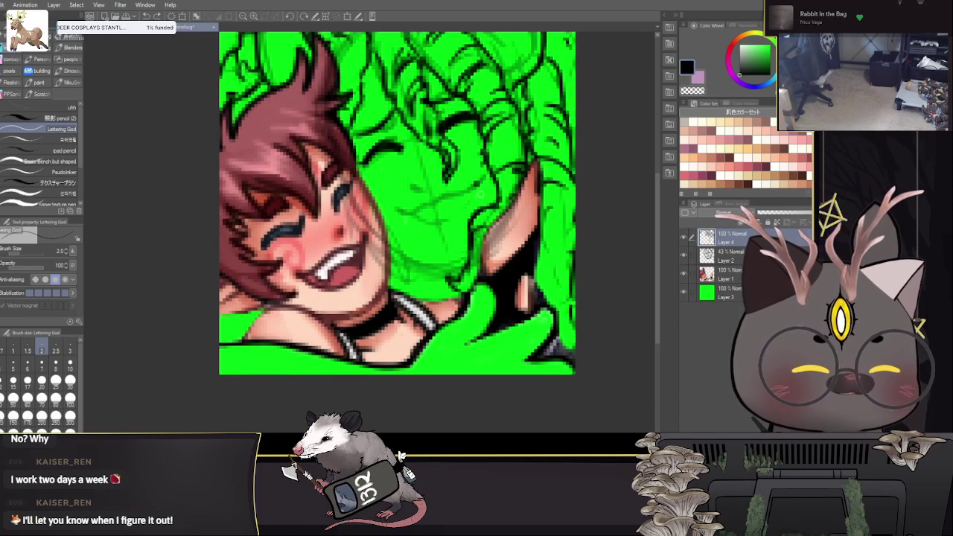
drag(475, 186, 399, 214)
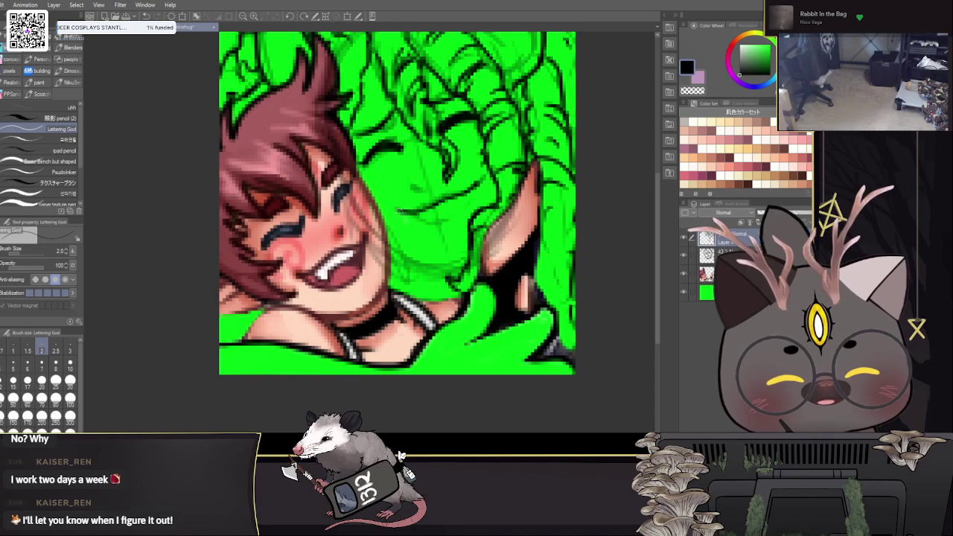
mouse_move(479, 185)
mouse_down()
mouse_move(459, 208)
mouse_move(402, 214)
mouse_move(453, 218)
mouse_move(480, 188)
mouse_up()
key(ctrl+z)
drag(523, 211, 513, 195)
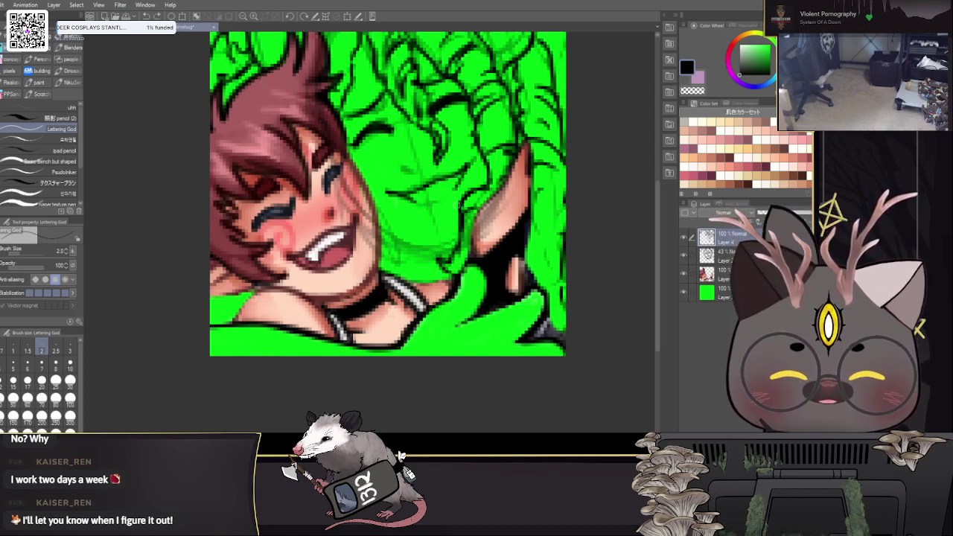
Step: Undo the first lower-lip strokes, and ink the lower lip and the small nose mark
drag(396, 195, 415, 203)
mouse_move(414, 203)
mouse_down()
mouse_move(457, 184)
mouse_move(424, 204)
mouse_up()
key(ctrl+z)
key(ctrl+z)
drag(402, 166, 416, 174)
drag(552, 199, 539, 266)
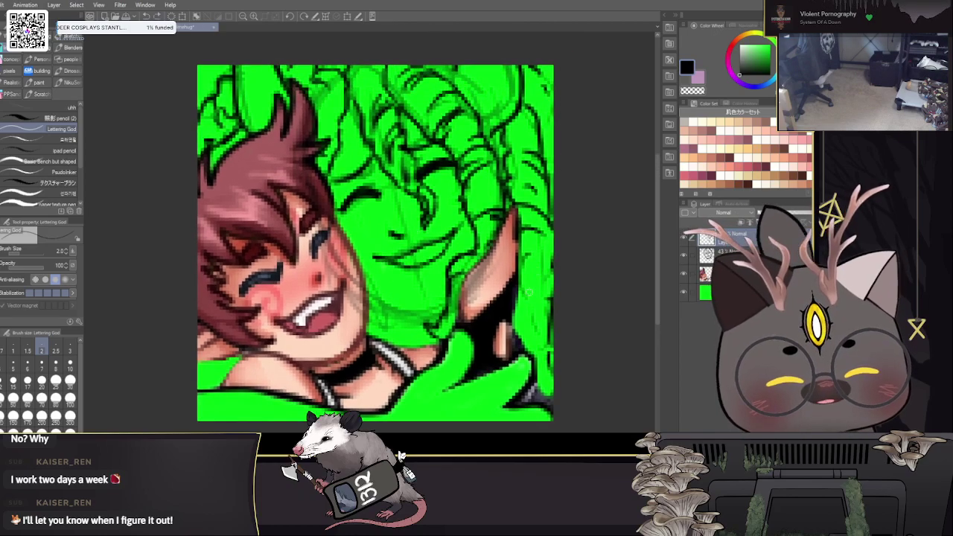
Step: Rotate the canvas clockwise, set the pen size to 2.5 and try inking the smiling character's jaw, undoing the strokes
drag(564, 296, 562, 239)
drag(310, 175, 317, 112)
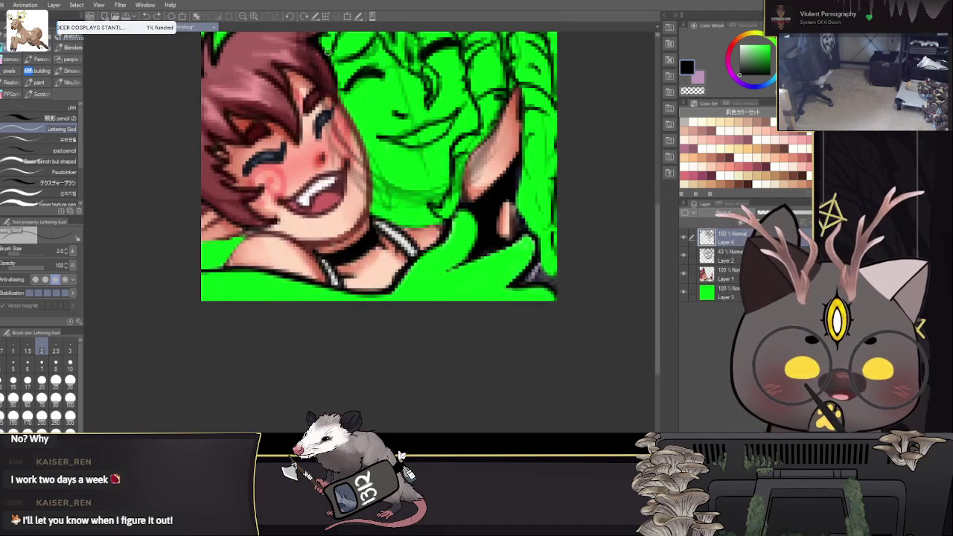
click(305, 17)
key(bracketright)
mouse_move(414, 164)
mouse_down()
mouse_move(426, 247)
mouse_move(399, 198)
mouse_up()
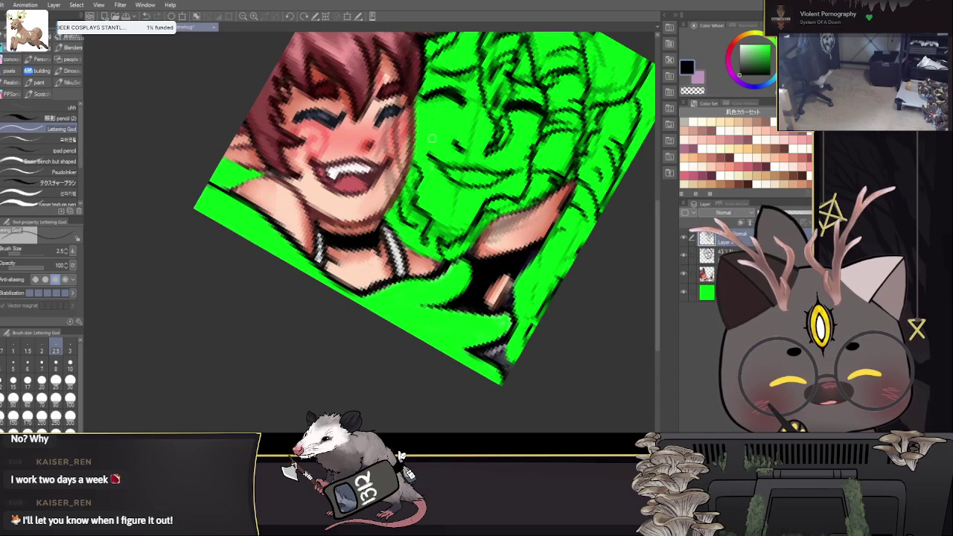
drag(562, 198, 519, 280)
scroll(518, 278, down, 3)
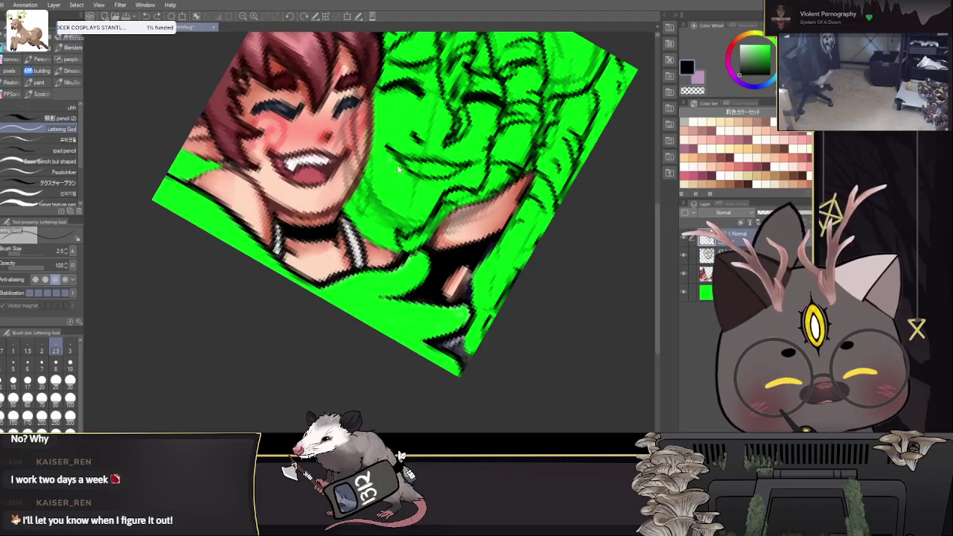
drag(367, 156, 372, 187)
drag(512, 189, 465, 184)
key(ctrl+z)
key(ctrl+z)
key(ctrl+z)
Step: Ink the curved cheek and jaw line beside the redhead's face and rotate the canvas back upright
mouse_move(316, 161)
mouse_down()
mouse_move(333, 203)
mouse_move(374, 220)
mouse_up()
mouse_move(470, 189)
mouse_down()
mouse_move(479, 335)
mouse_move(441, 215)
mouse_up()
key(ctrl+z)
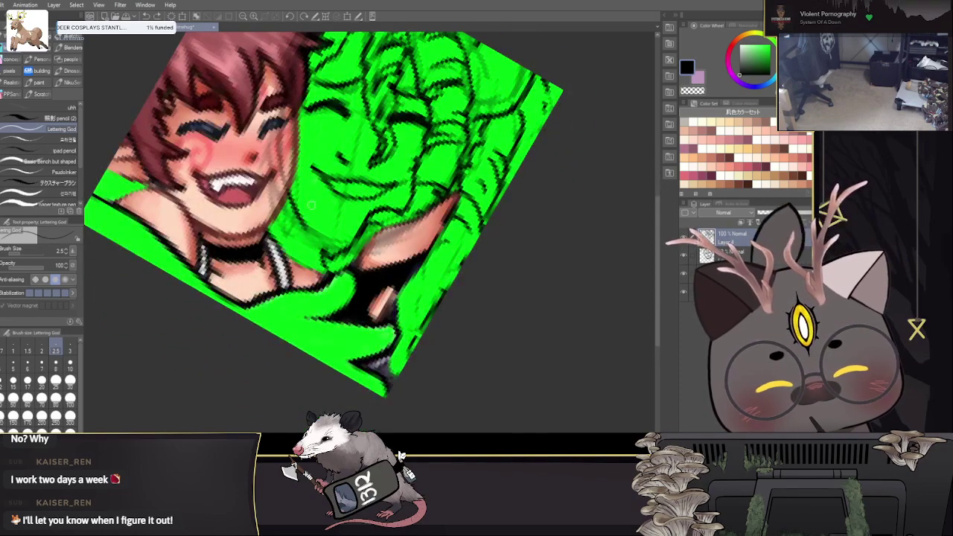
scroll(565, 241, left, 3)
scroll(594, 242, up, 2)
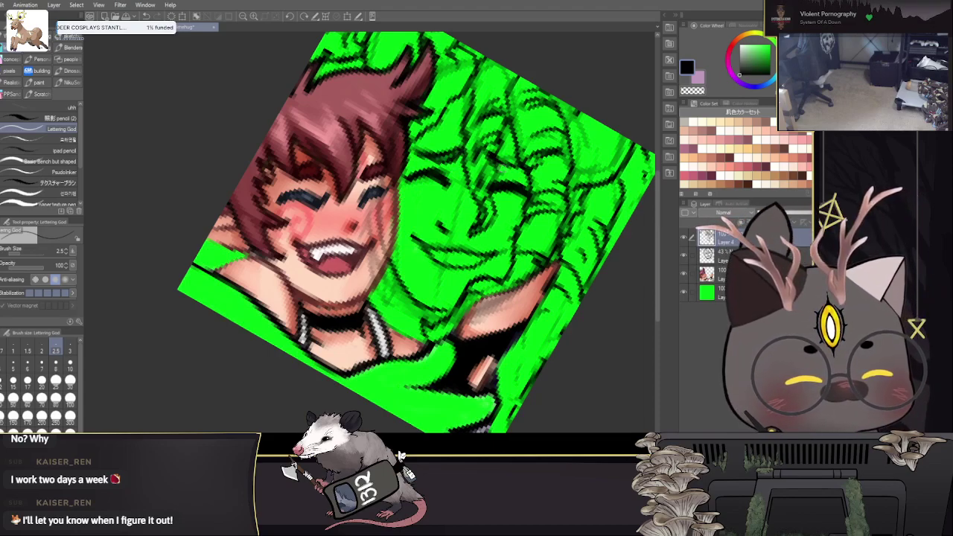
scroll(567, 282, right, 1)
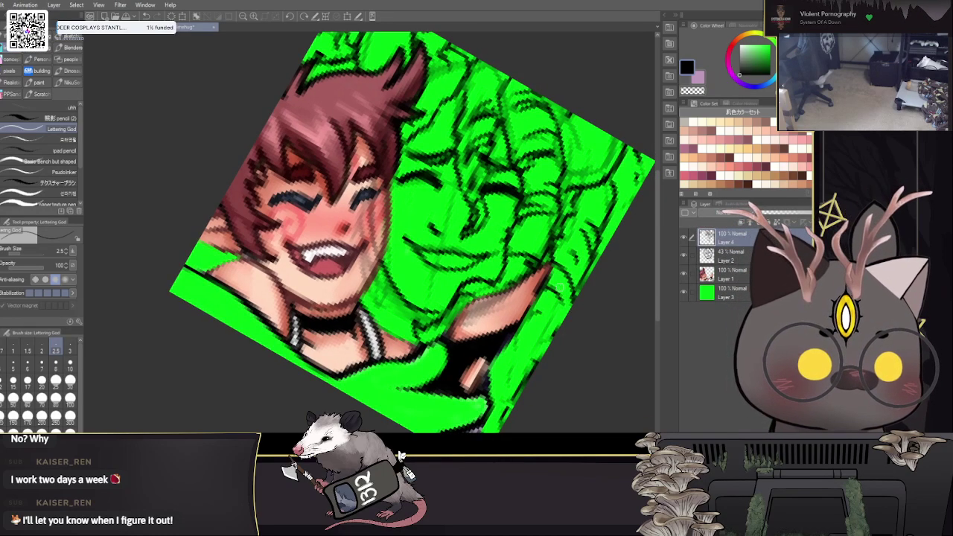
scroll(571, 255, down, 1)
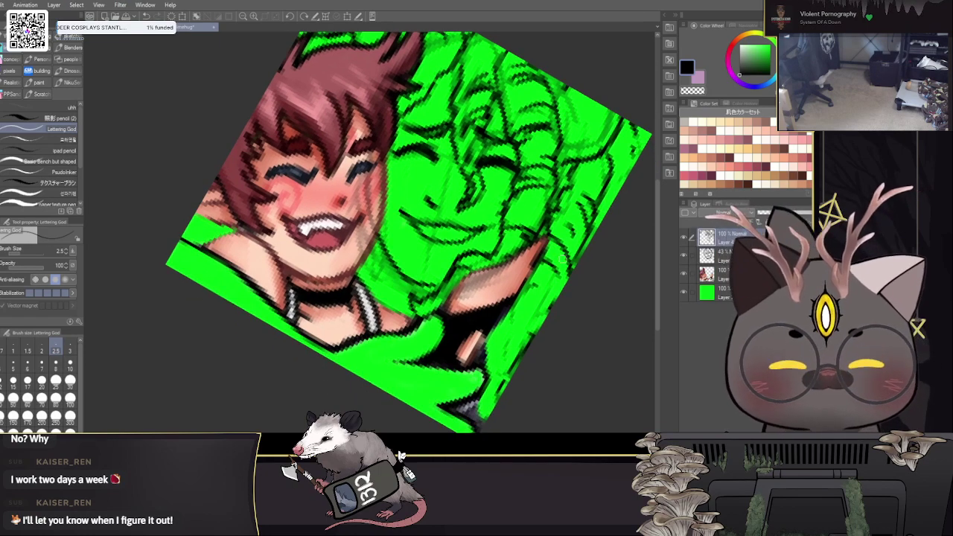
click(290, 16)
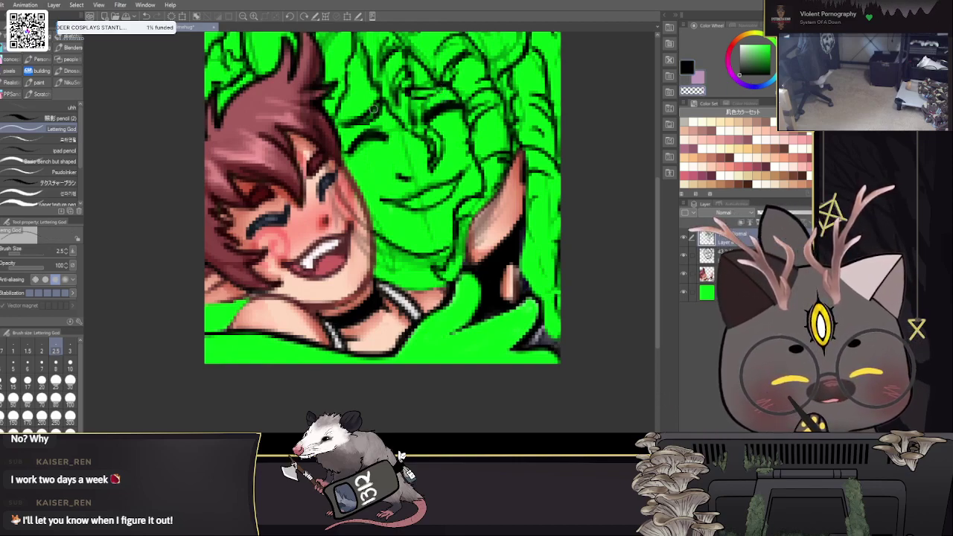
Step: Reduce the pen size to 2 and rework the eyebrow above the closed eye nearest the redhead with thinner strokes
key(bracketleft)
key(bracketleft)
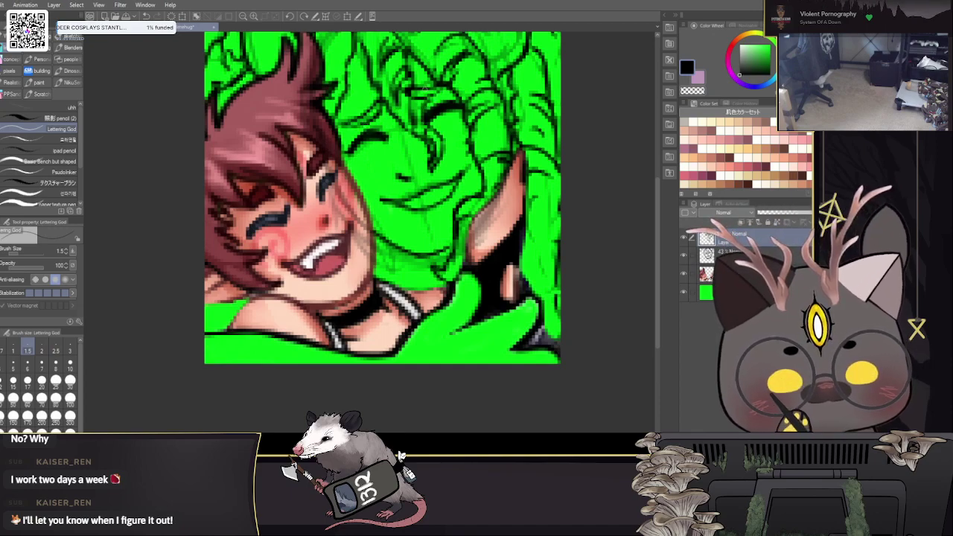
key(bracketright)
mouse_move(585, 283)
mouse_down()
mouse_move(546, 207)
mouse_move(534, 235)
mouse_up()
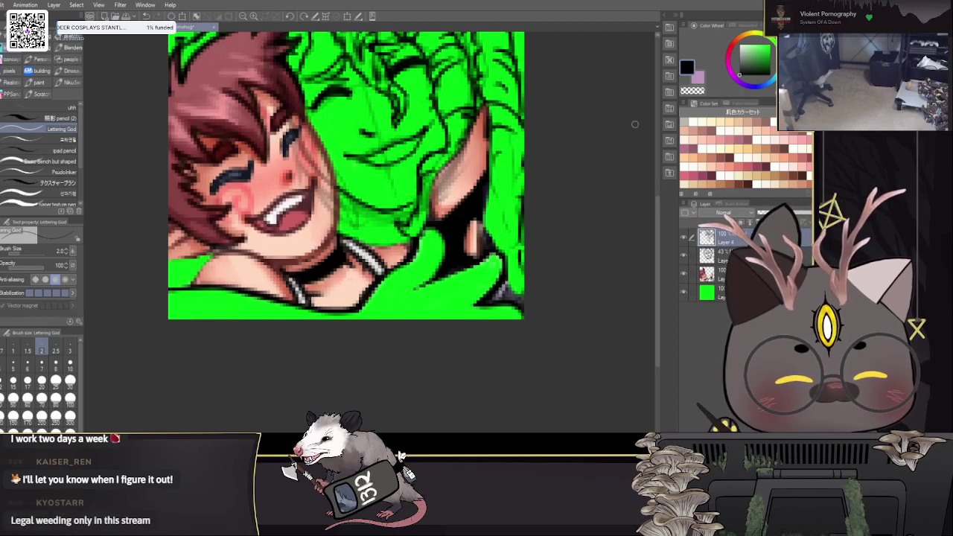
drag(424, 135, 438, 162)
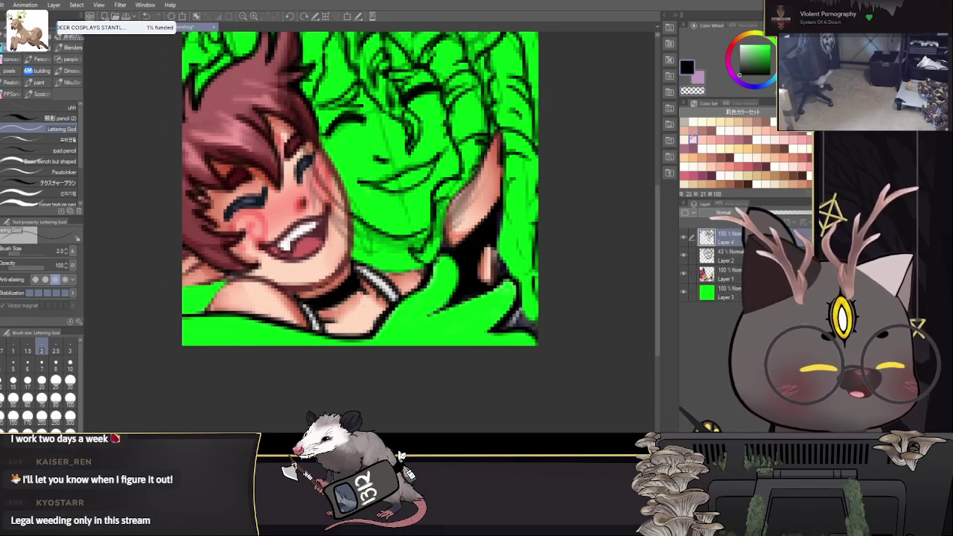
Step: Lower the sketch layer's opacity to 22% and touch up the mouth corner on the line art layer at pen size 1.5
key(bracketright)
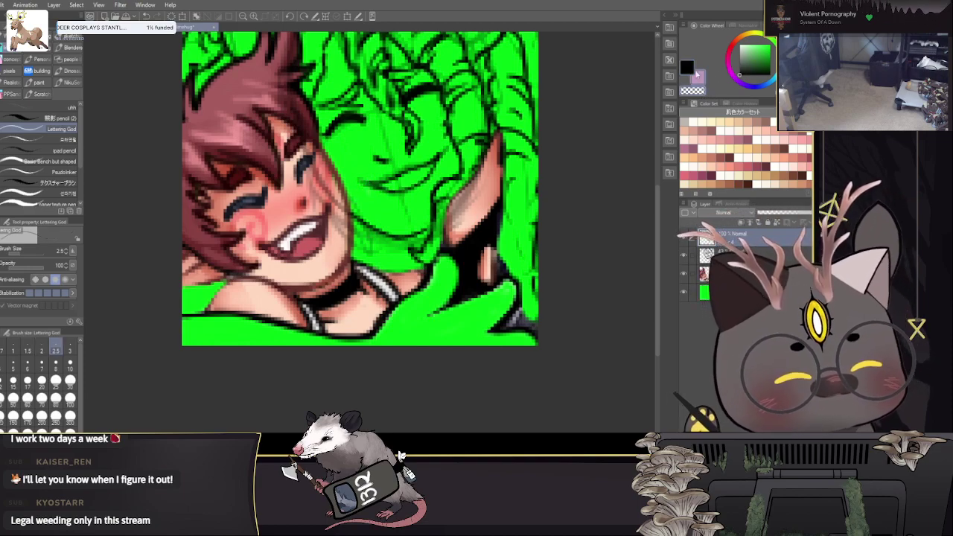
drag(789, 220, 780, 220)
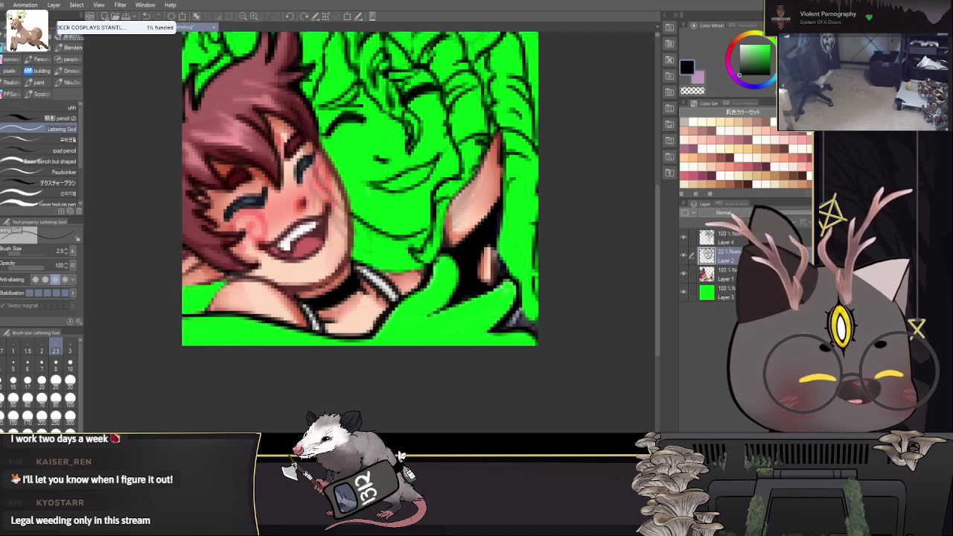
key(bracketleft)
key(bracketleft)
drag(371, 183, 395, 179)
mouse_move(560, 172)
mouse_down()
mouse_move(548, 228)
mouse_move(574, 258)
mouse_move(573, 239)
mouse_up()
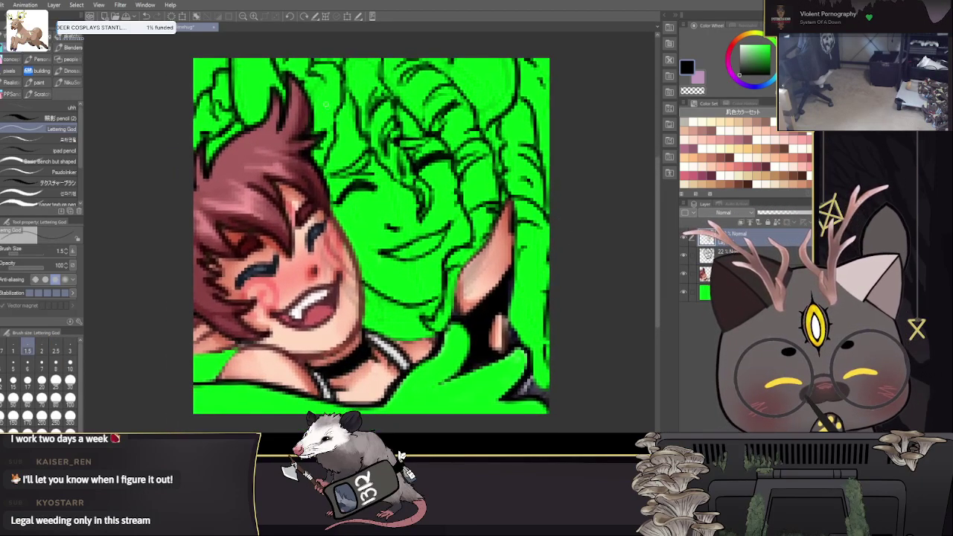
Step: Ink small curls in the gap between the smiling character's jaw and the redhead's neck, undoing the last stroke
mouse_move(593, 341)
mouse_down()
mouse_move(561, 347)
mouse_move(527, 289)
mouse_move(552, 217)
mouse_up()
drag(321, 175, 348, 222)
mouse_move(342, 199)
mouse_down()
mouse_move(326, 210)
mouse_move(340, 198)
mouse_move(330, 200)
mouse_up()
mouse_move(318, 157)
mouse_down()
mouse_move(355, 184)
mouse_move(400, 168)
mouse_up()
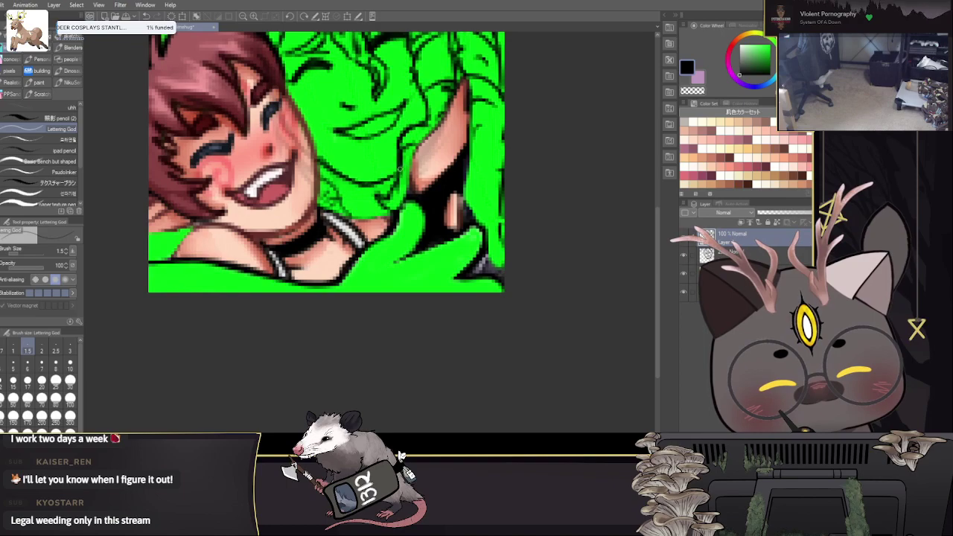
drag(329, 172, 350, 209)
mouse_move(514, 140)
mouse_down()
mouse_move(565, 305)
mouse_move(557, 192)
mouse_up()
key(ctrl+z)
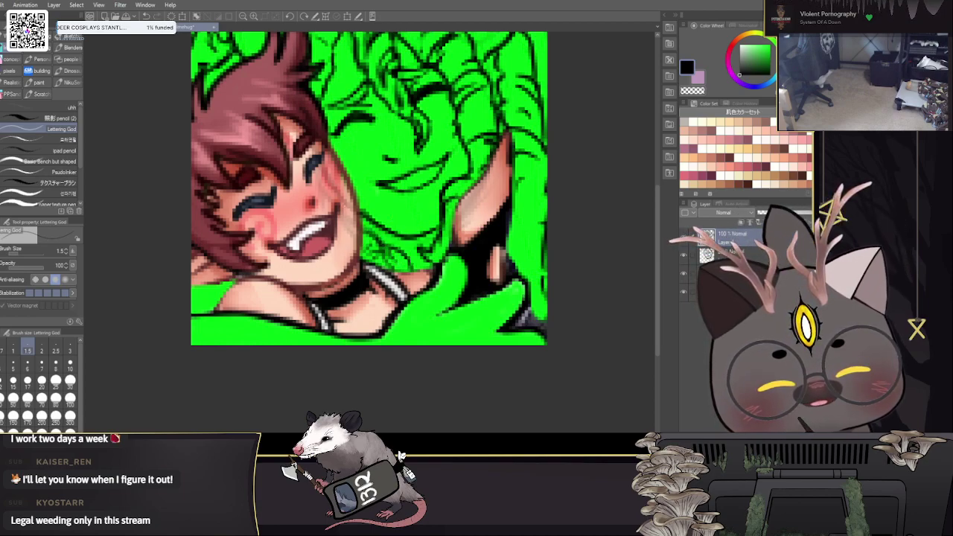
Step: Clean up the curls under the jaw with the transparent colour, and return to black at pen size 1.5
click(694, 94)
key(])
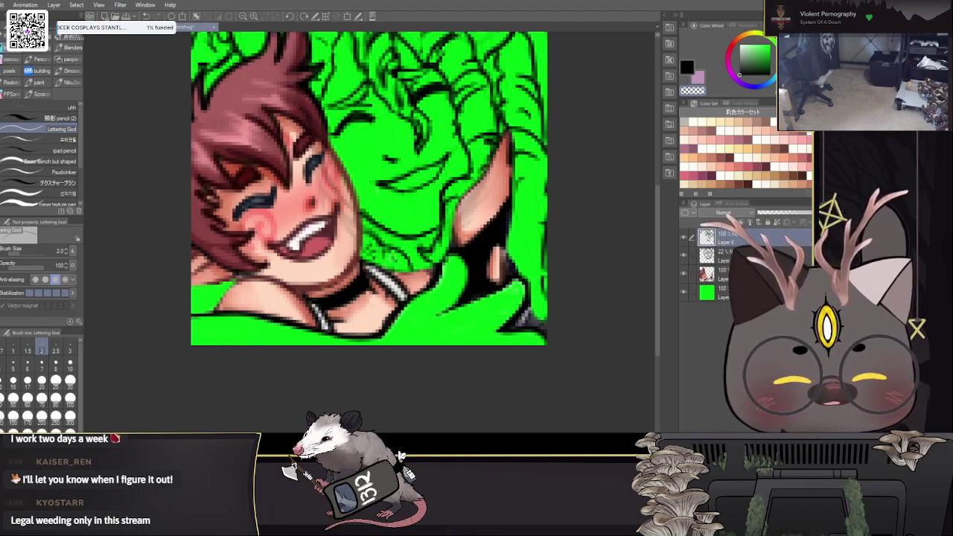
key(bracketright)
key(bracketright)
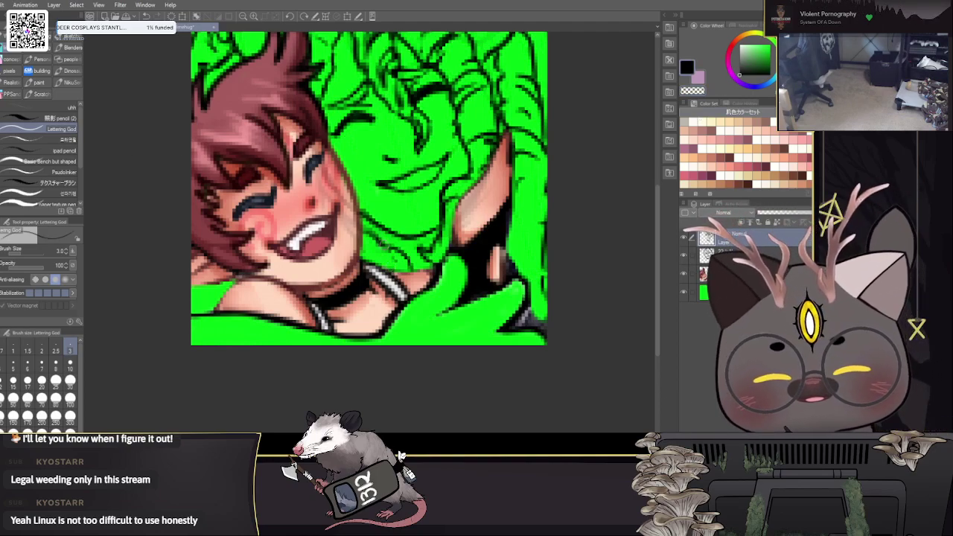
key(bracketleft)
key(bracketleft)
key(bracketleft)
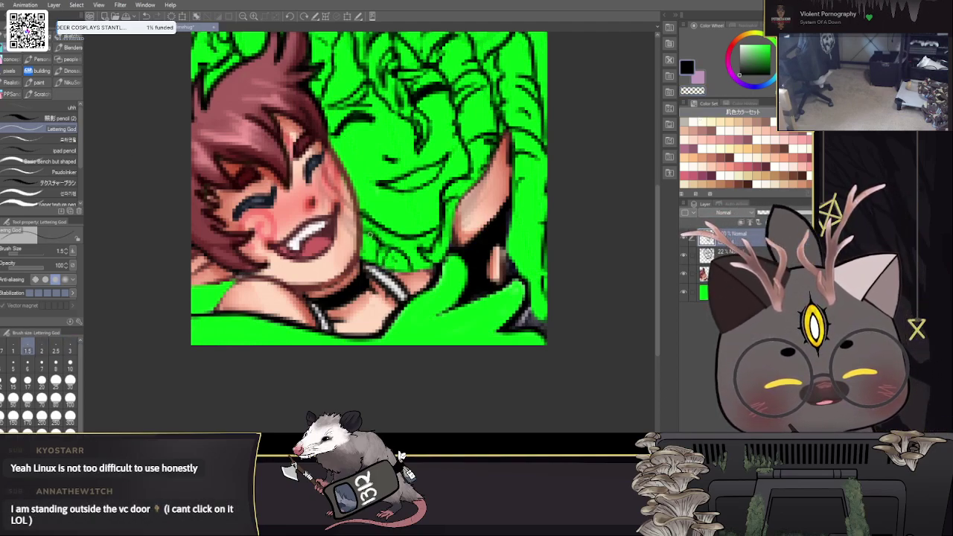
scroll(357, 266, down, 6)
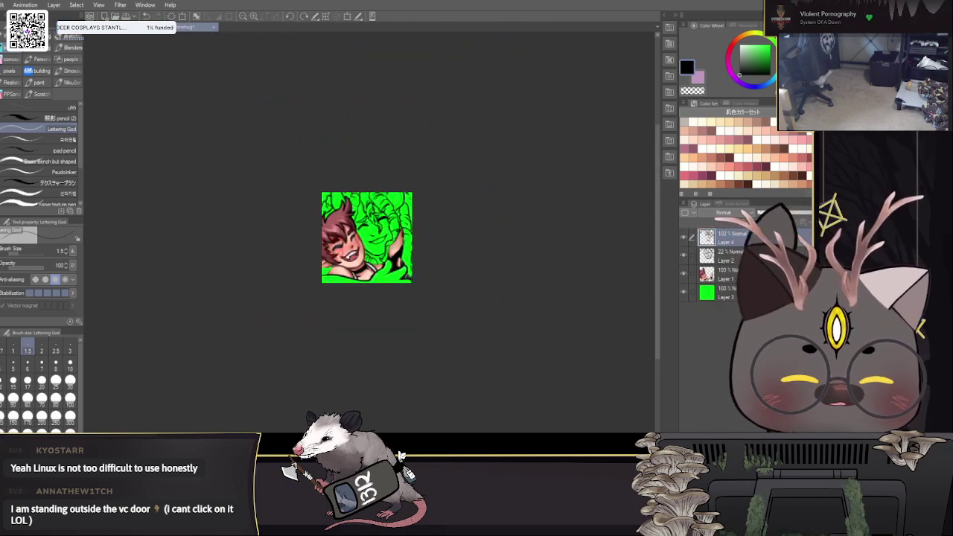
scroll(321, 276, up, 6)
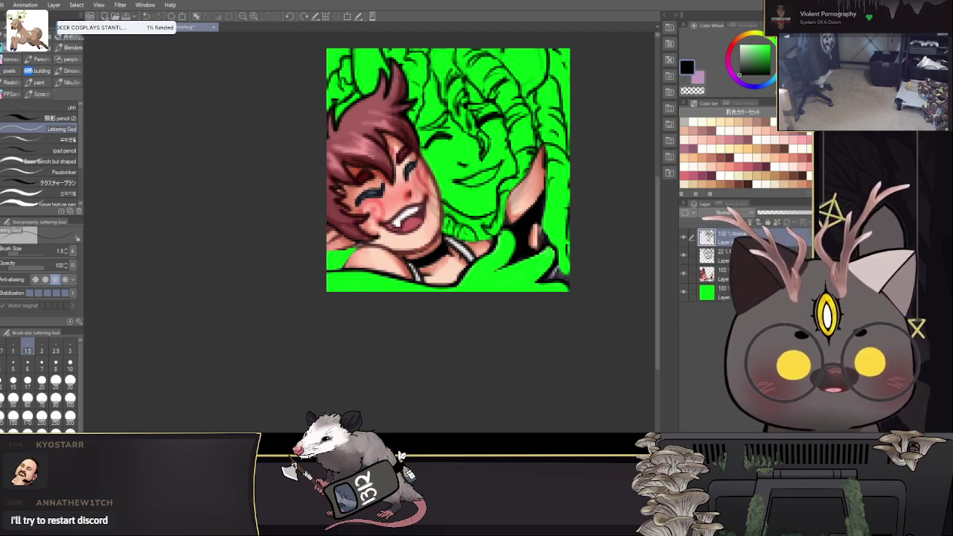
drag(588, 182, 549, 215)
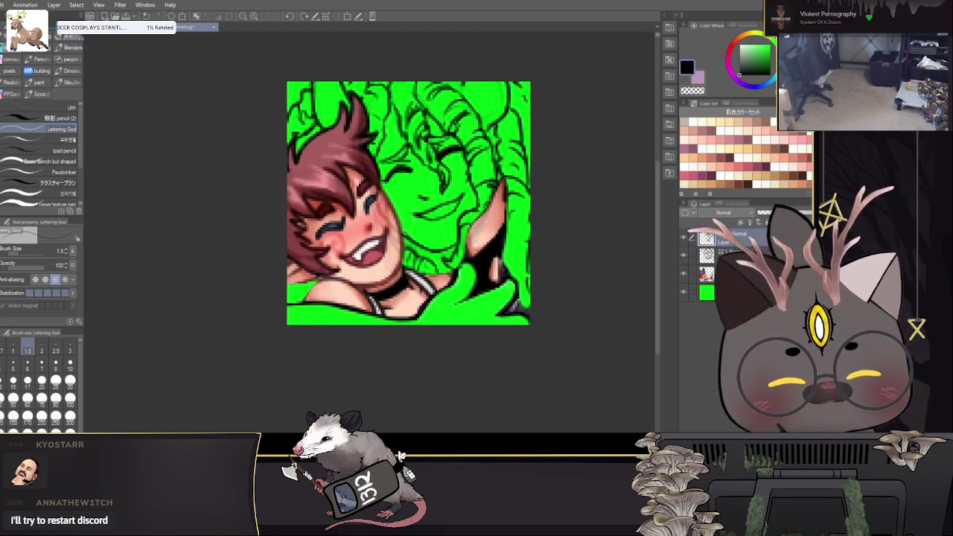
Step: Merge the faded sketch layer down into the redhead's artwork layer, keeping the clean line art separate
mouse_move(538, 294)
mouse_down()
mouse_move(536, 302)
mouse_move(573, 275)
mouse_up()
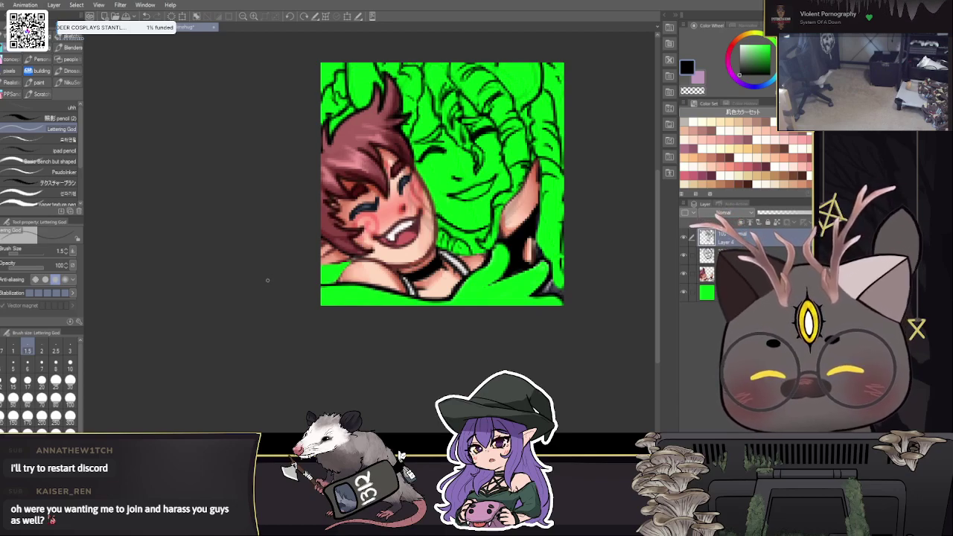
drag(616, 234, 547, 274)
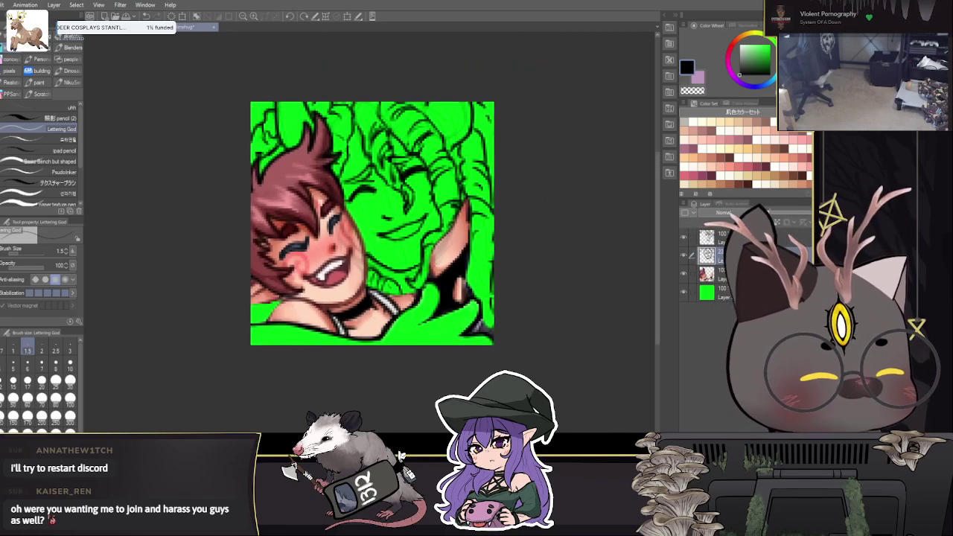
key(ctrl+e)
drag(457, 312, 448, 296)
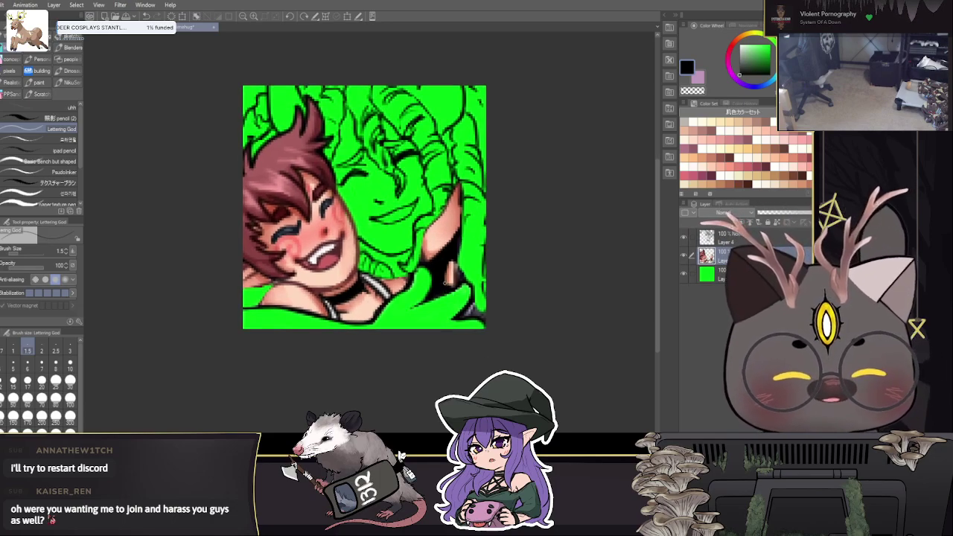
Step: Touch up the lines beside the redhead's face, finishing on Layer 4 with the transparent colour at pen size 2.5
key(e)
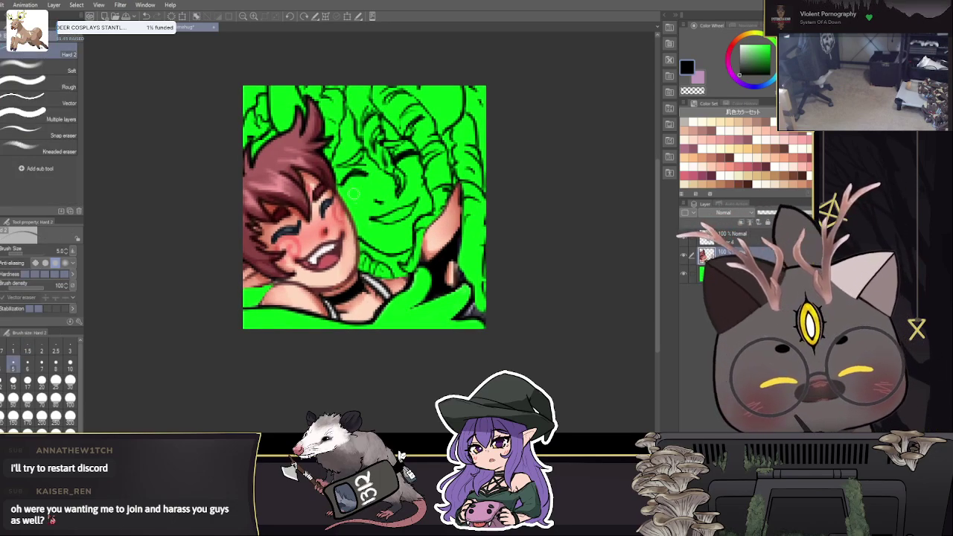
drag(548, 244, 523, 245)
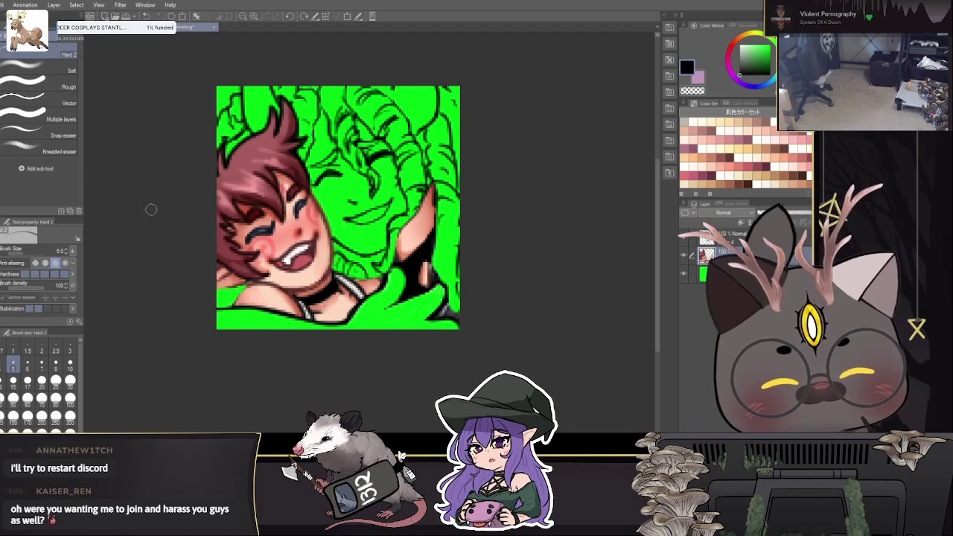
key(p)
mouse_move(341, 177)
mouse_down()
mouse_move(318, 183)
mouse_move(335, 165)
mouse_up()
click(698, 90)
key(bracketright)
key(bracketright)
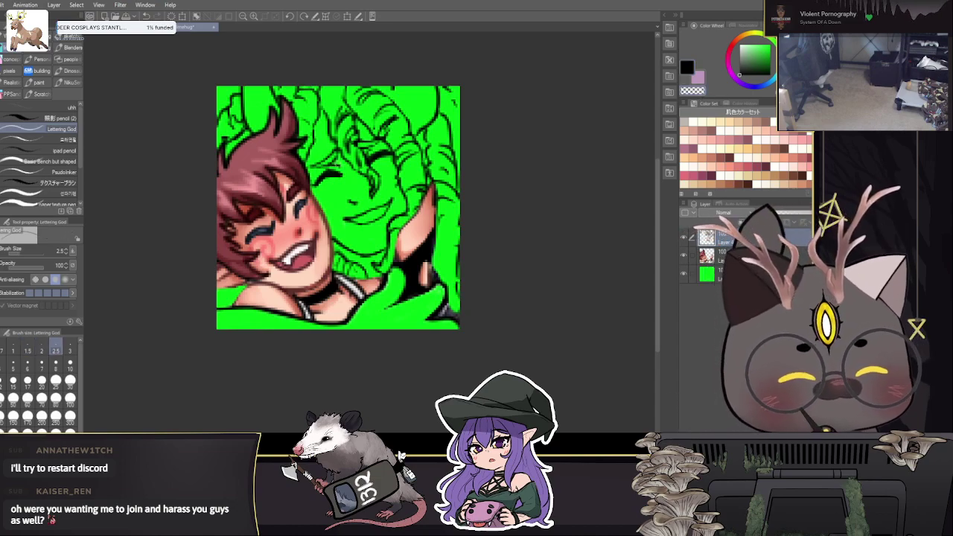
drag(486, 187, 537, 226)
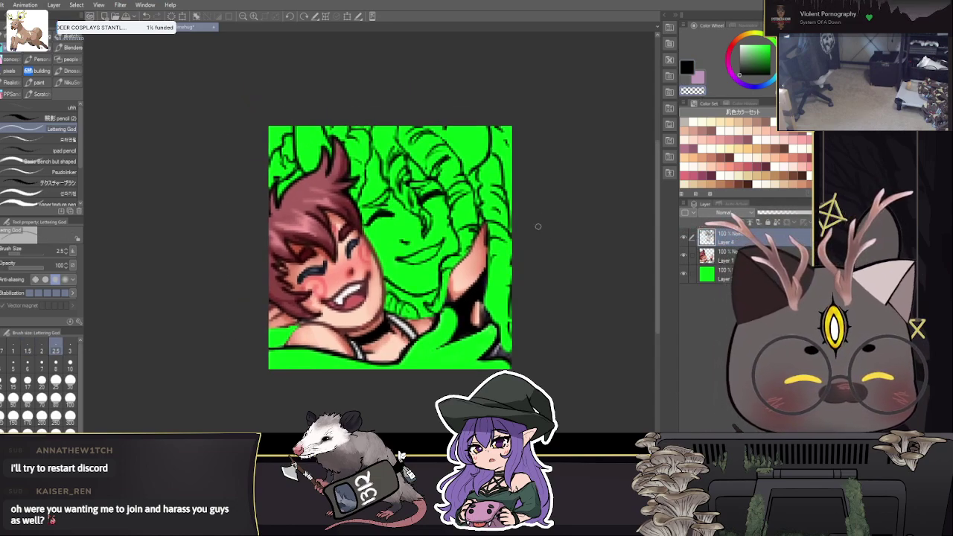
drag(571, 314, 564, 300)
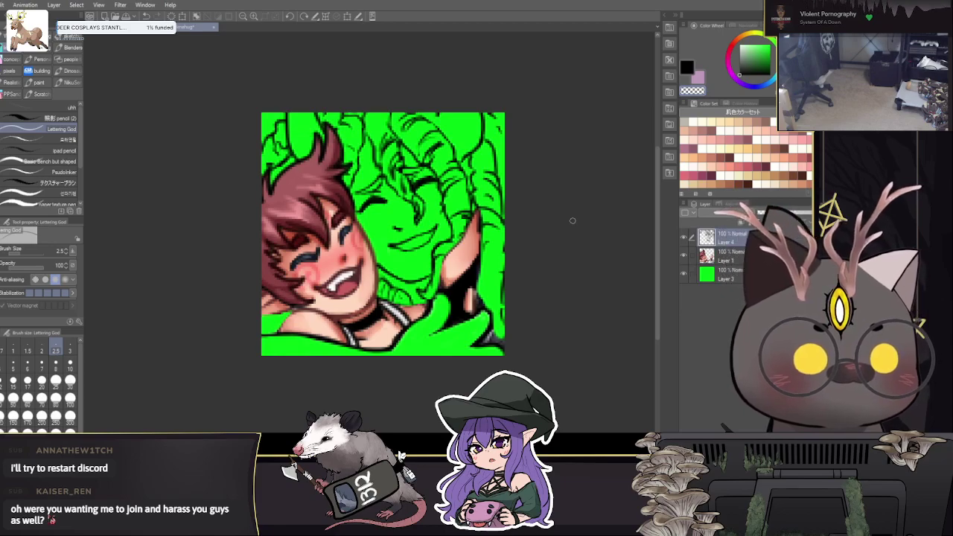
scroll(572, 220, down, 1)
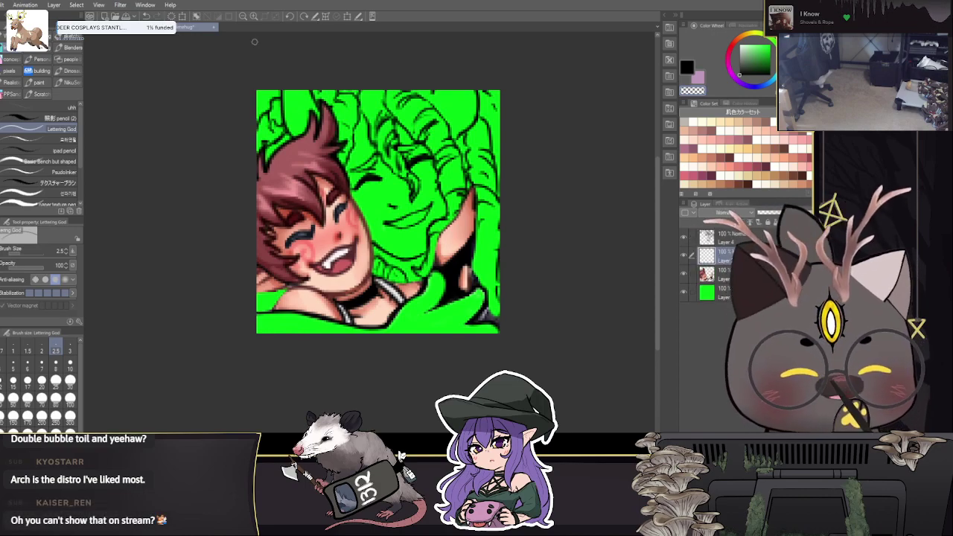
Step: Sample reddish tones from the redhead's cheek outline at pen size 2 and undo the test stroke
click(254, 16)
mouse_move(354, 216)
mouse_down()
mouse_move(343, 245)
mouse_move(355, 260)
mouse_move(334, 217)
mouse_up()
alt+click(344, 245)
key(ctrl+z)
alt+click(339, 219)
key([)
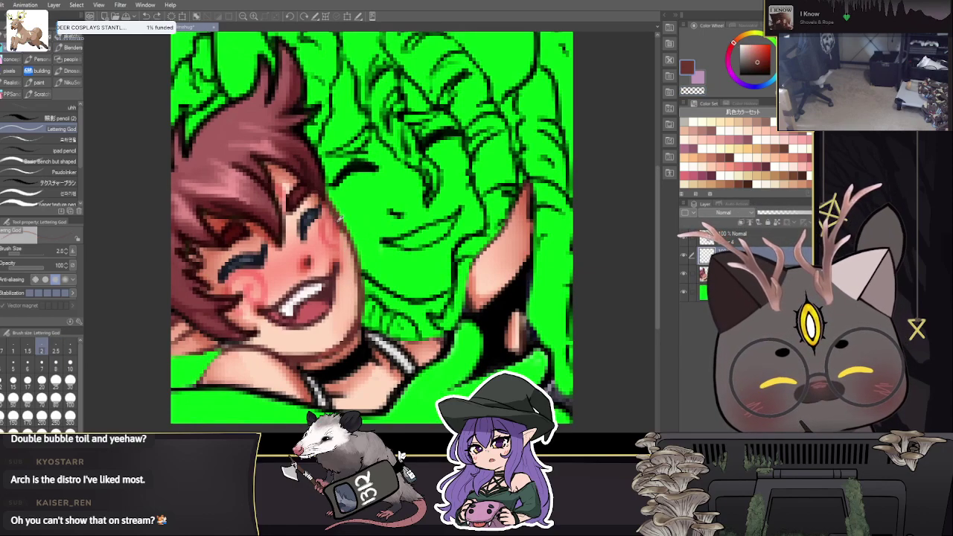
alt+click(348, 257)
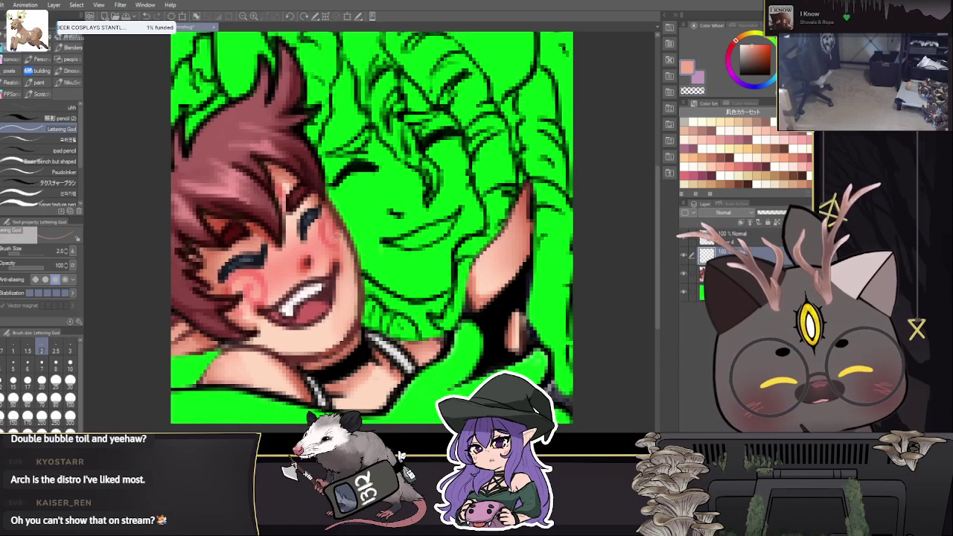
alt+click(336, 226)
mouse_move(382, 260)
mouse_down()
mouse_move(350, 272)
mouse_move(351, 288)
mouse_up()
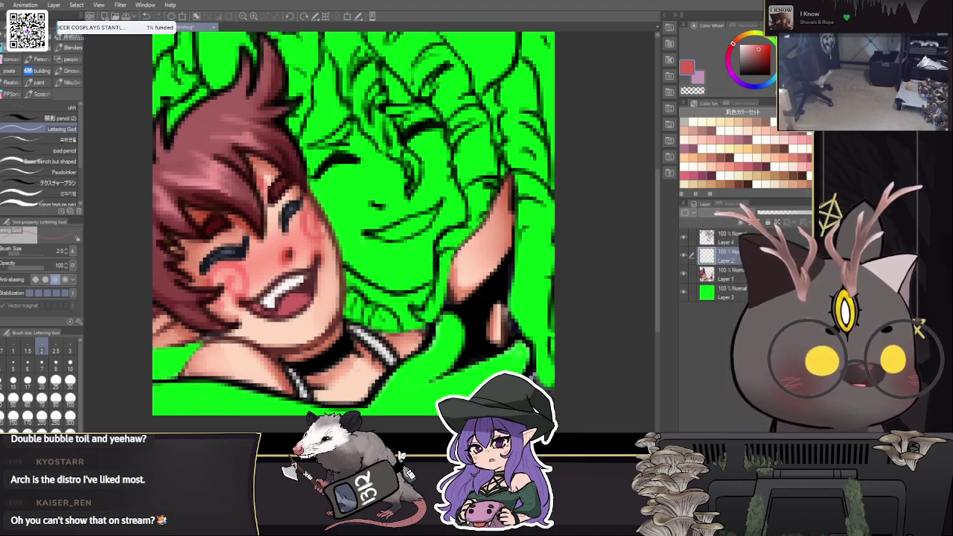
Step: Sample a reddish brown from the other open document and enlarge the pen to size 6 in the emote
click(242, 27)
drag(273, 125, 280, 142)
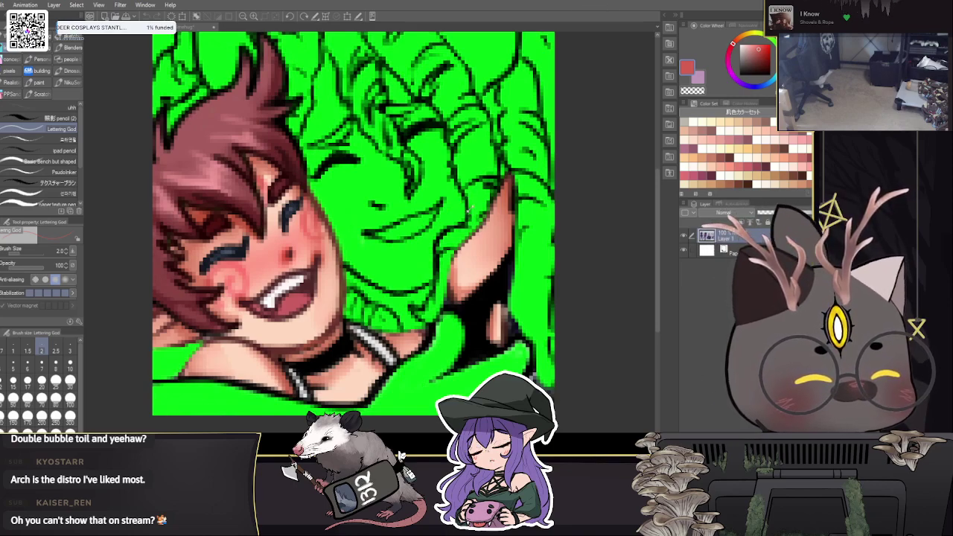
alt+click(337, 256)
click(579, 296)
drag(578, 296, 550, 308)
key(])
key(])
key(])
key(bracketright)
key(bracketright)
key(bracketright)
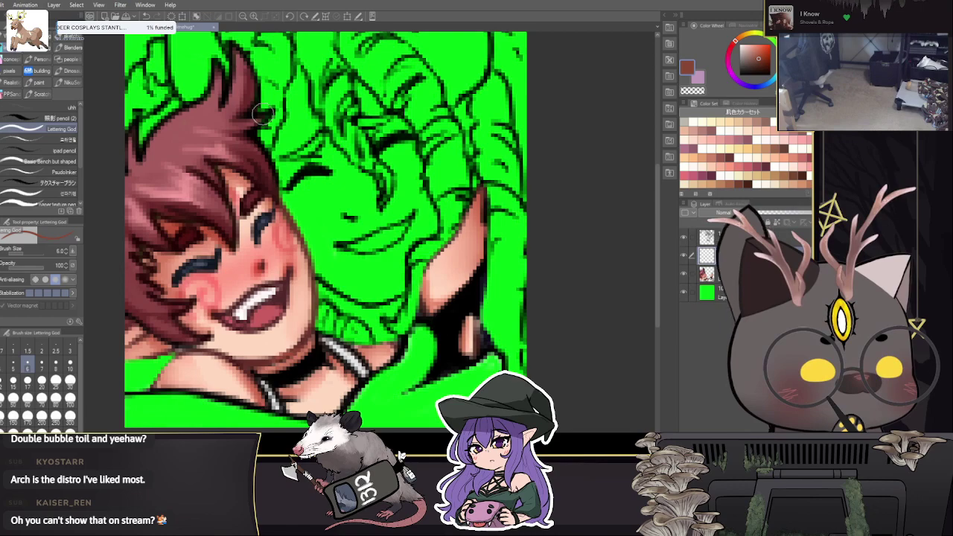
Step: Block in the smiling character's hair and face with flat brown on Layer 5 beneath the artwork, enlarging the pen to 15
key(bracketright)
mouse_move(349, 108)
mouse_down()
mouse_move(363, 198)
mouse_move(313, 83)
mouse_move(285, 140)
mouse_move(306, 216)
mouse_up()
key(bracketright)
key(bracketright)
mouse_move(327, 104)
mouse_down()
mouse_move(353, 86)
mouse_move(398, 141)
mouse_move(435, 223)
mouse_move(413, 297)
mouse_move(372, 346)
mouse_move(320, 290)
mouse_move(405, 357)
mouse_move(428, 328)
mouse_move(372, 394)
mouse_move(409, 339)
mouse_move(439, 394)
mouse_move(497, 362)
mouse_move(517, 313)
mouse_move(469, 335)
mouse_move(445, 93)
mouse_up()
drag(537, 201, 502, 251)
key(bracketright)
key(bracketright)
mouse_move(474, 294)
mouse_down()
mouse_move(476, 66)
mouse_move(457, 238)
mouse_move(385, 41)
mouse_move(304, 51)
mouse_move(255, 132)
mouse_move(242, 186)
mouse_move(209, 73)
mouse_move(195, 72)
mouse_move(163, 132)
mouse_move(156, 103)
mouse_up()
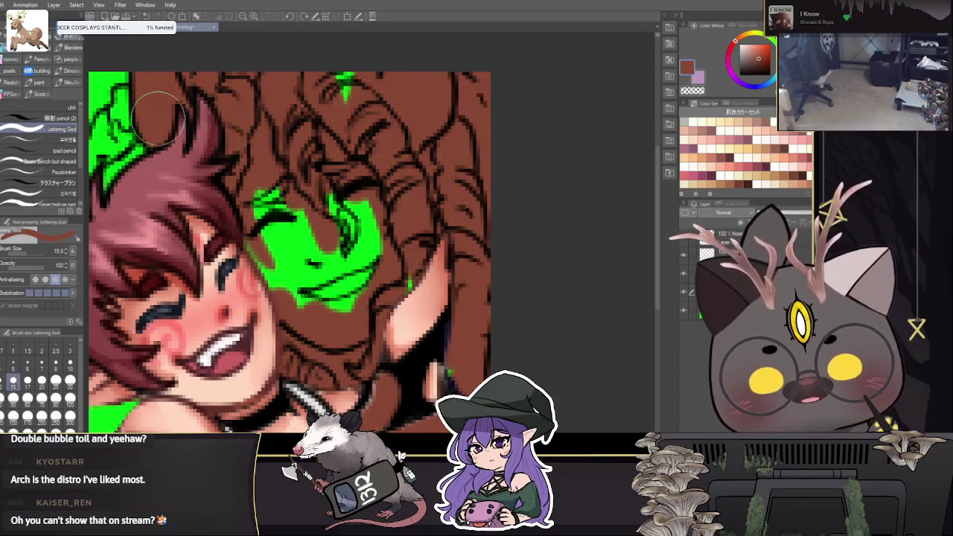
mouse_move(263, 170)
mouse_down()
mouse_move(345, 164)
mouse_move(355, 201)
mouse_move(349, 130)
mouse_up()
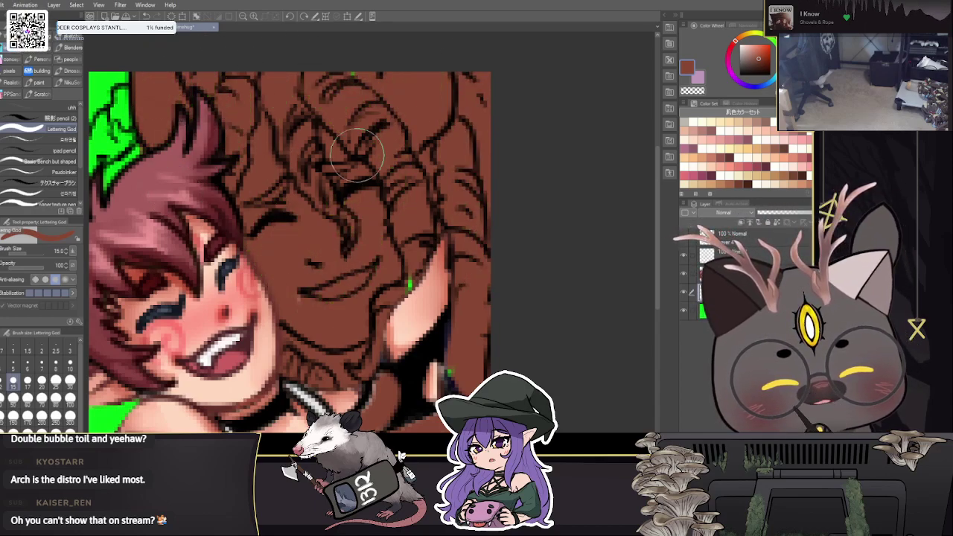
Step: Fill the remaining gaps along the artwork's lower edge and in the upper-left curls with brown, reducing the pen to size 5
scroll(399, 57, down, 2)
scroll(399, 57, left, 2)
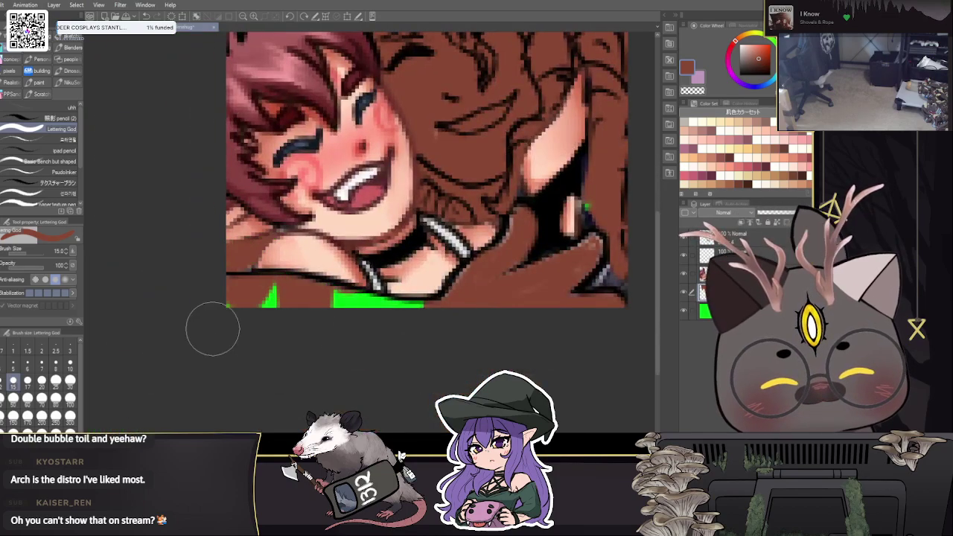
scroll(483, 293, up, 5)
mouse_move(290, 190)
mouse_down()
mouse_move(220, 230)
mouse_move(270, 173)
mouse_up()
key(bracketleft)
key(bracketleft)
key(bracketleft)
key(bracketleft)
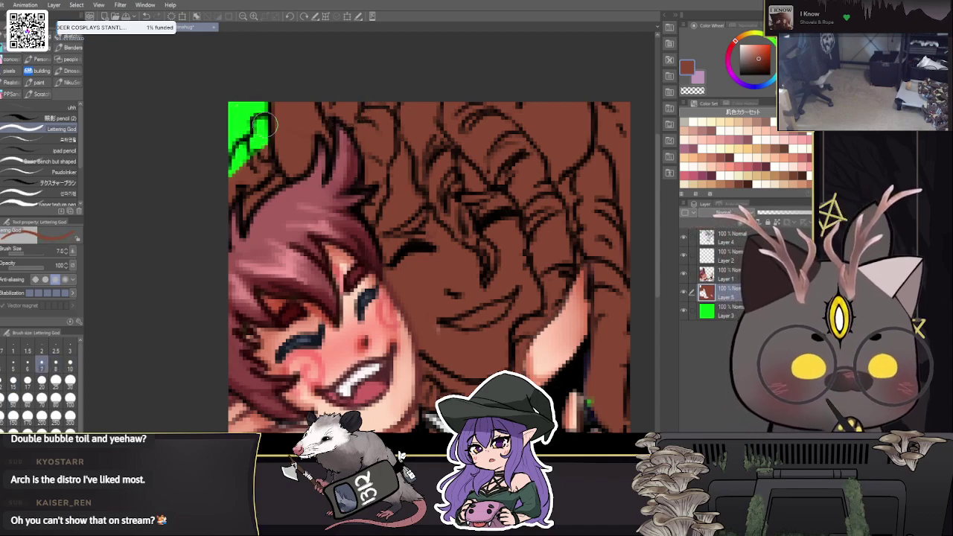
key(bracketleft)
key(bracketleft)
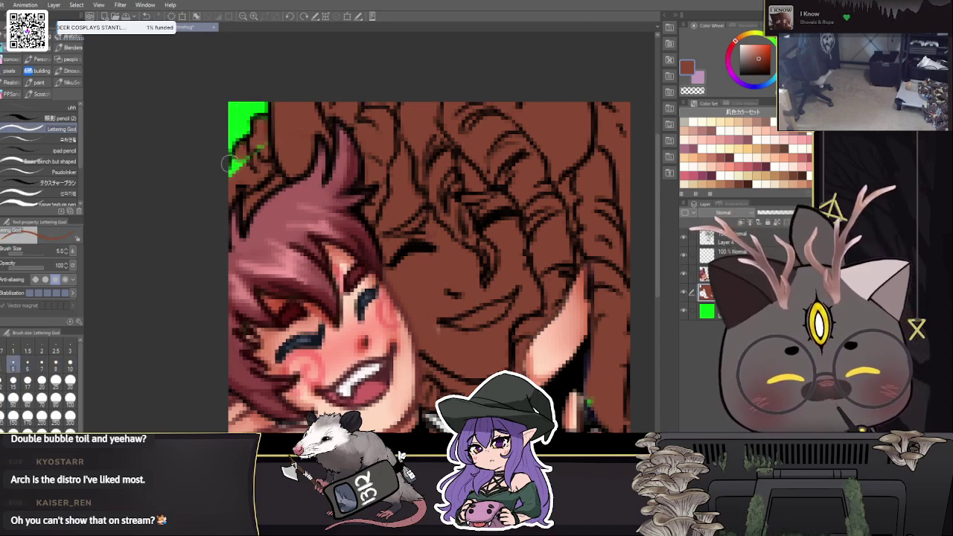
drag(231, 158, 228, 181)
drag(455, 213, 371, 211)
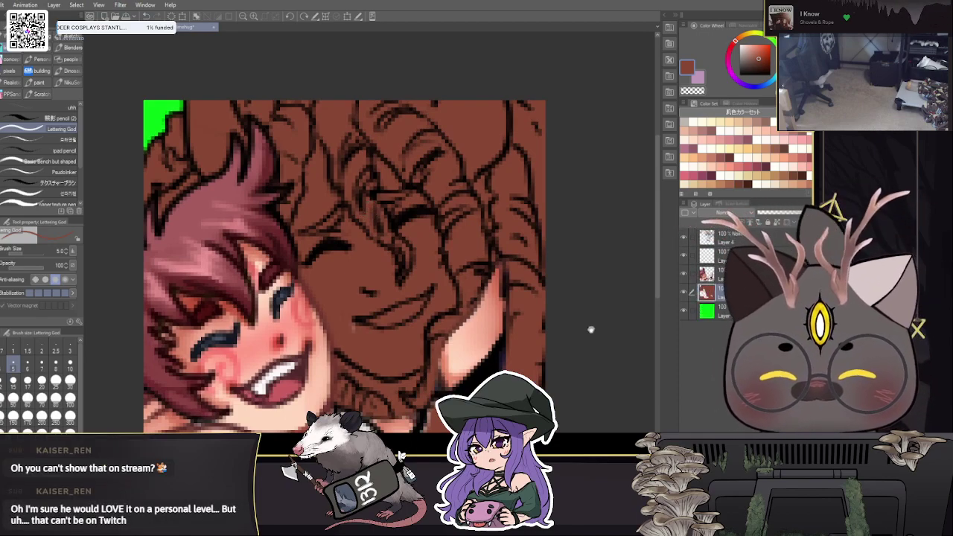
Step: Paint brown over the leftover grey clothing beside the hand in the lower-right corner on Layer 1, using pen sizes 4 and 5
scroll(583, 228, down, 3)
click(718, 275)
drag(536, 361, 642, 282)
key(bracketleft)
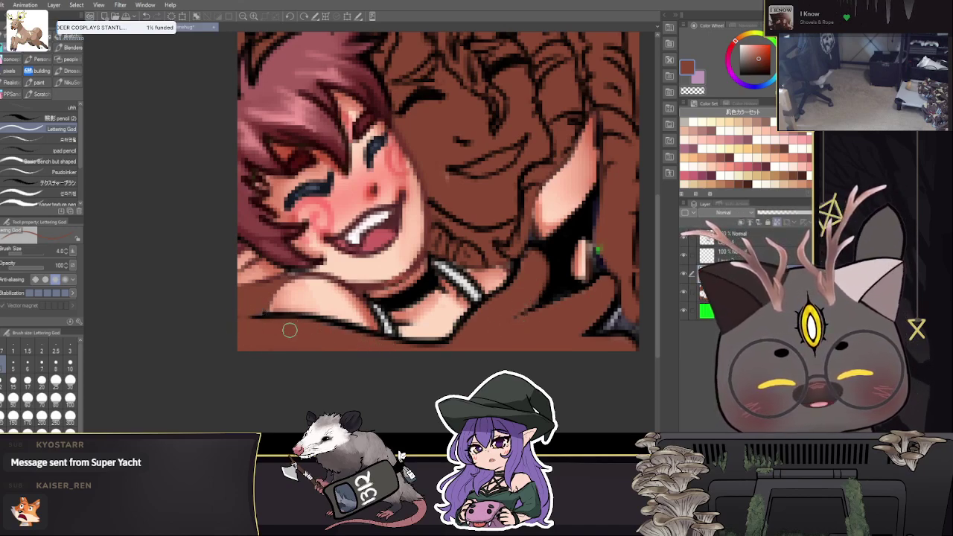
drag(529, 306, 385, 282)
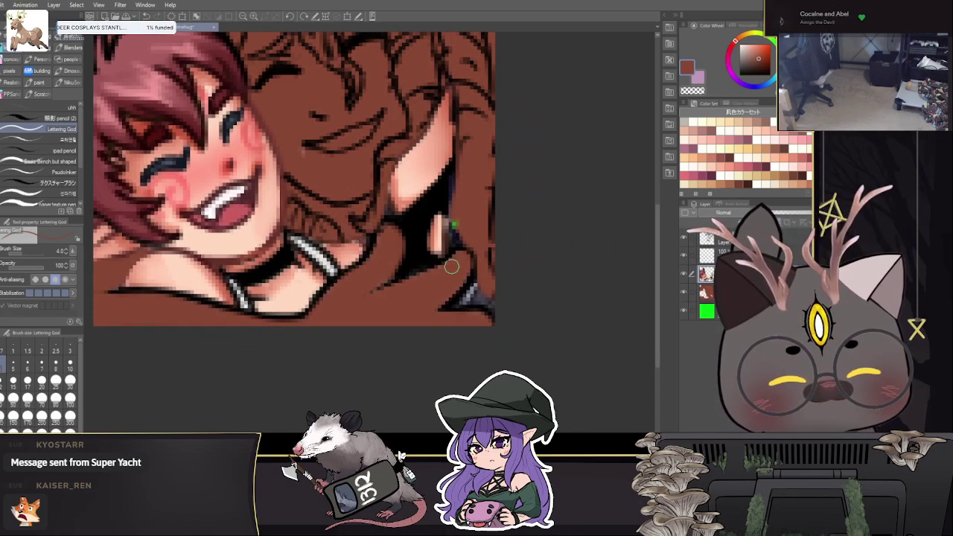
mouse_move(501, 271)
mouse_down()
mouse_move(613, 391)
mouse_move(513, 231)
mouse_up()
key(bracketright)
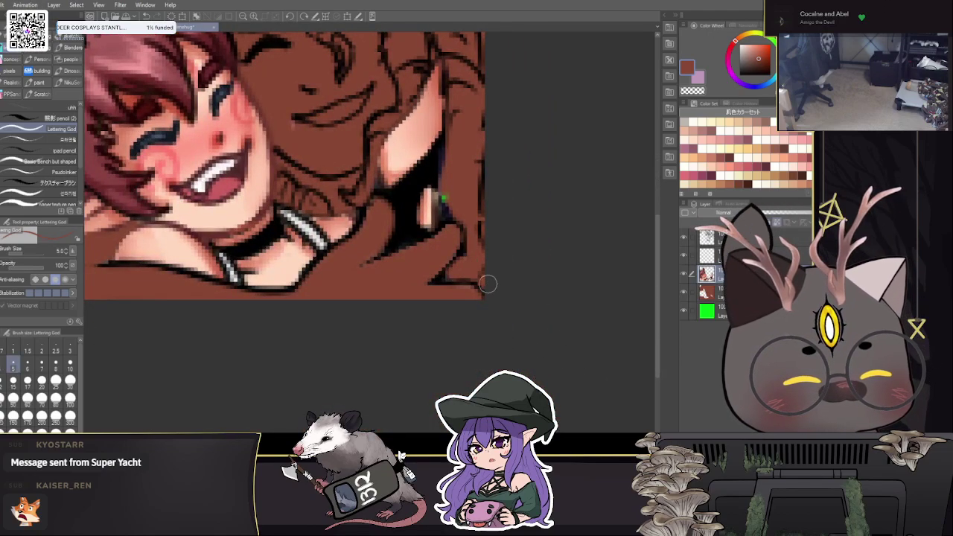
drag(542, 272, 541, 286)
drag(472, 329, 523, 333)
Step: Sample black from the redhead's clothing, check the other open document, and undo the last change in the emote
alt+click(460, 224)
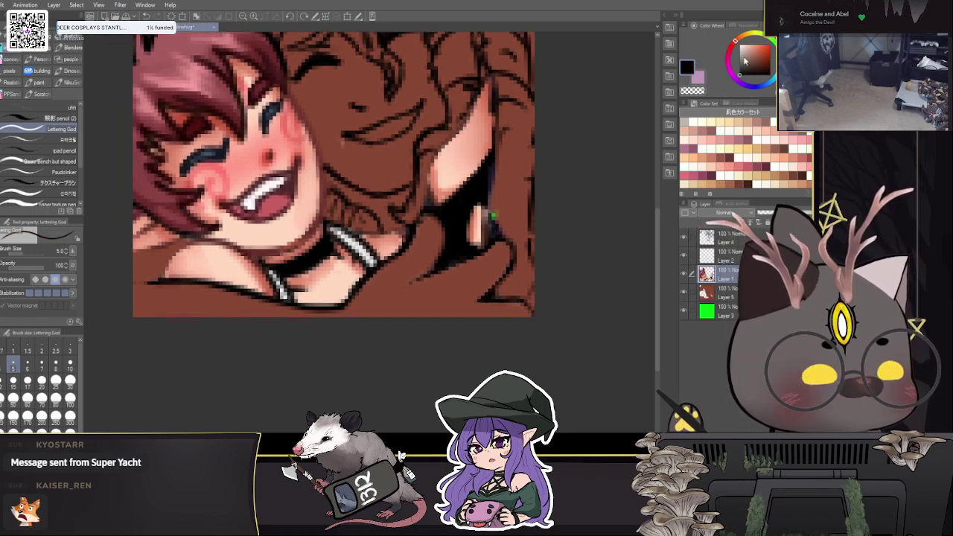
click(683, 4)
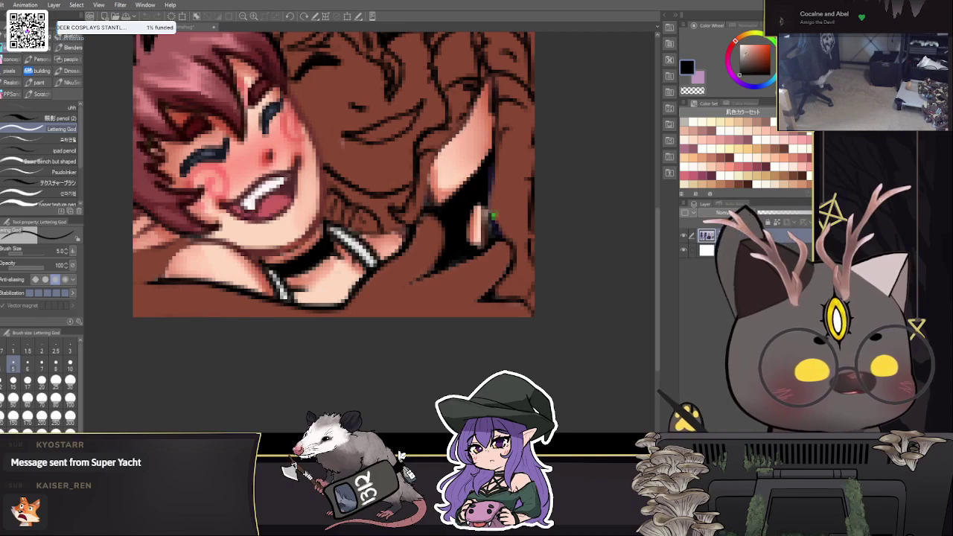
click(615, 310)
drag(411, 263, 451, 380)
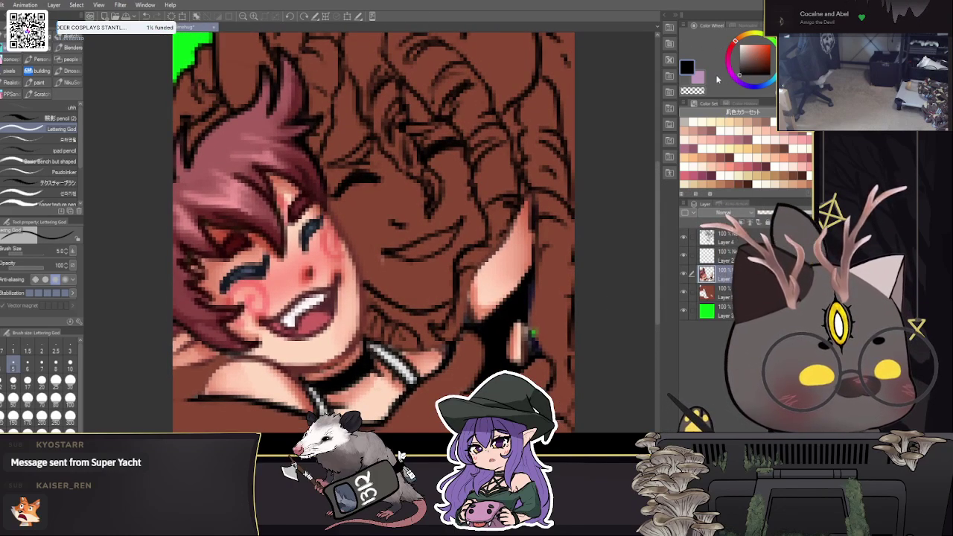
key(ctrl+shift+e)
key(ctrl+z)
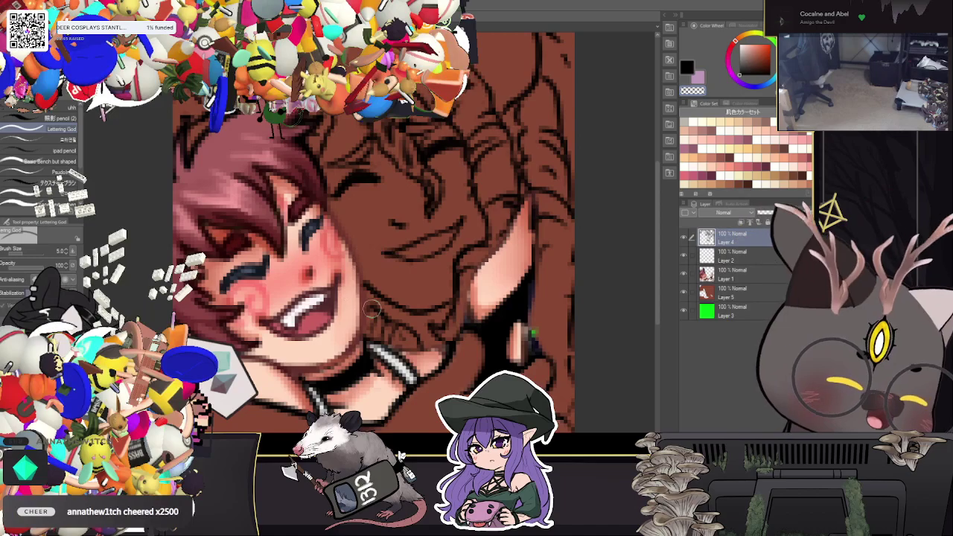
Step: Erase a small brown spot beside the redhead's shoulder on Layer 5 using the transparent colour at pen size 3.5
drag(437, 292, 433, 300)
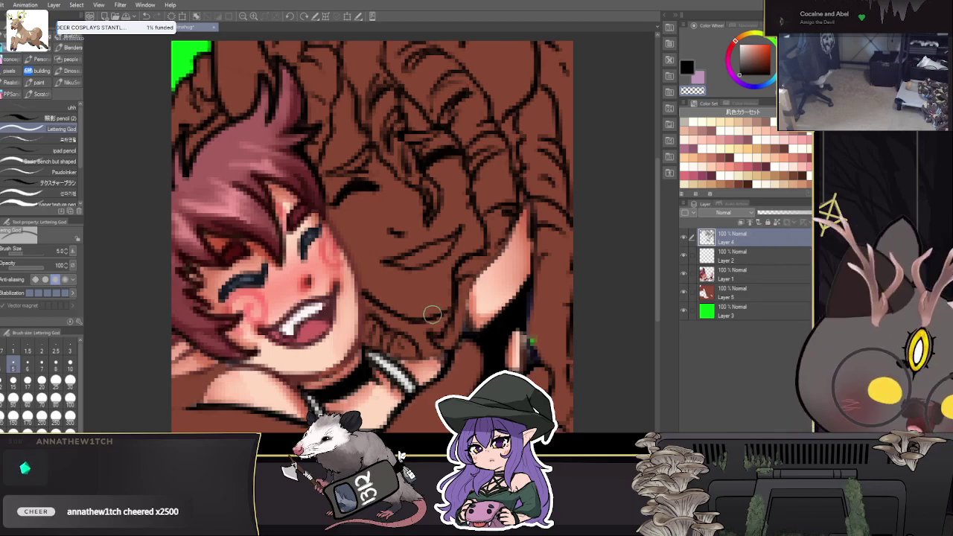
drag(429, 299, 428, 306)
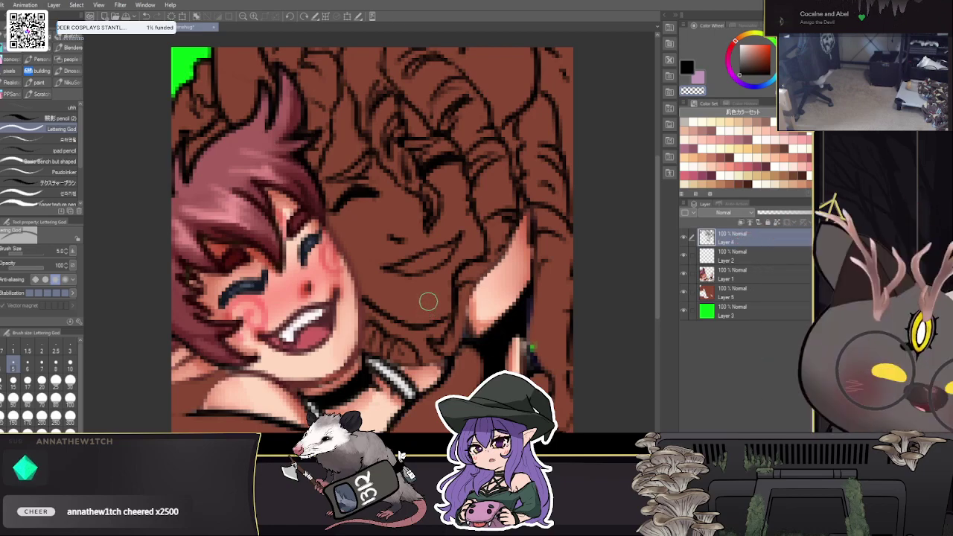
scroll(480, 306, down, 1)
scroll(471, 277, down, 2)
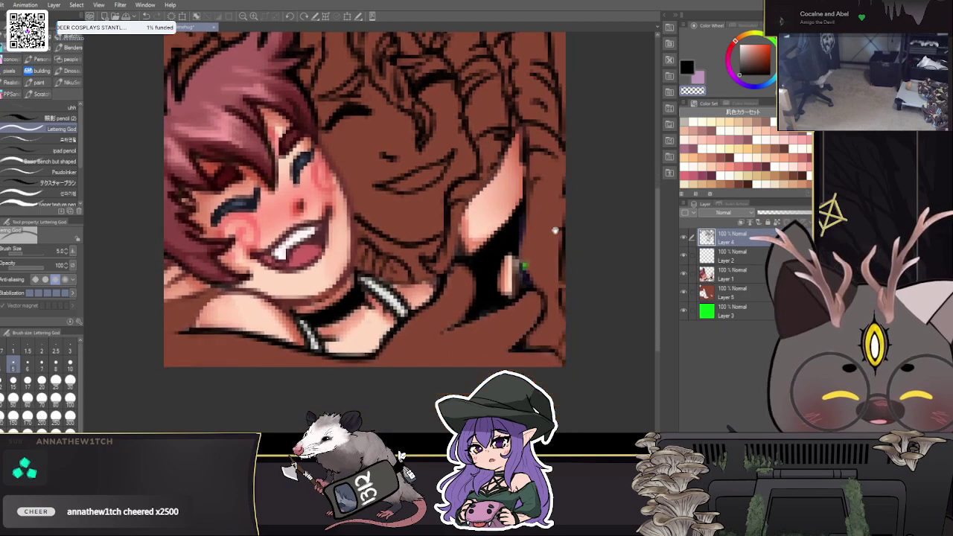
key(bracketleft)
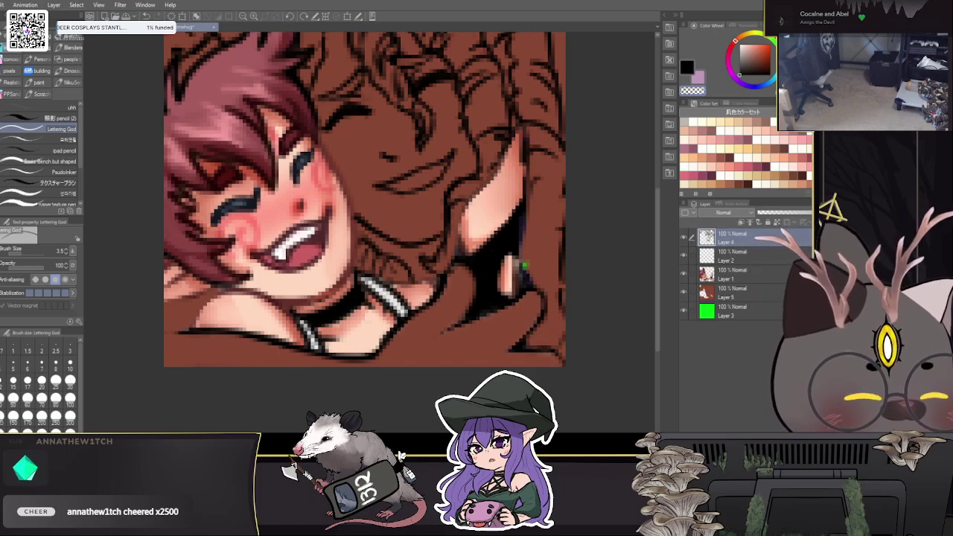
click(757, 291)
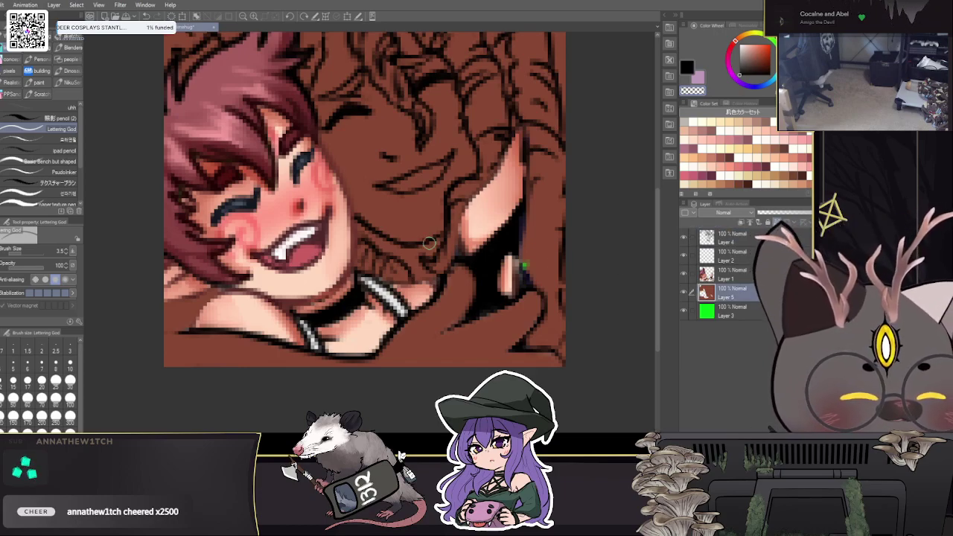
click(435, 306)
Step: Sample dark navy from the reference document and paint the curls between the two characters' heads on Layer 5, using pen sizes 6 and 7
click(592, 95)
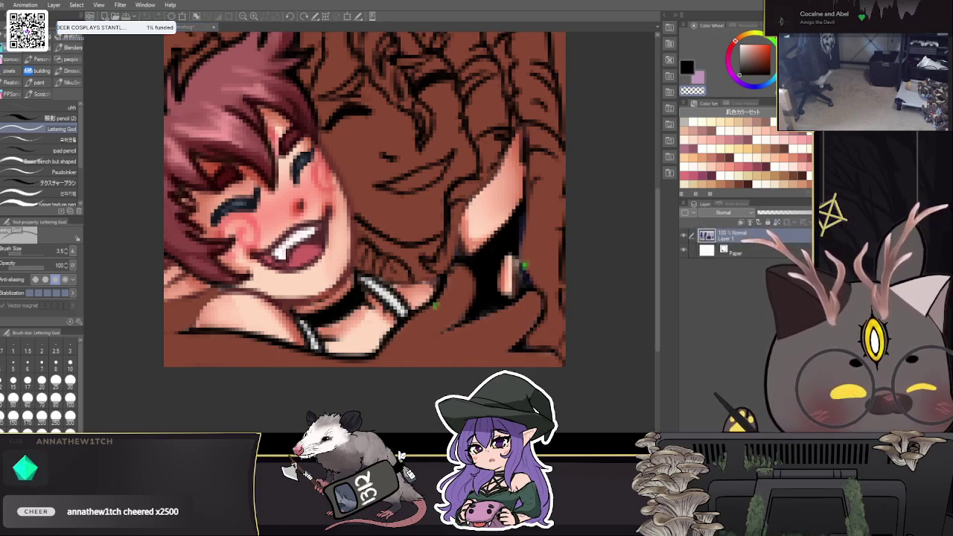
click(522, 261)
key(bracketright)
key(bracketright)
key(bracketright)
key(bracketright)
key(bracketright)
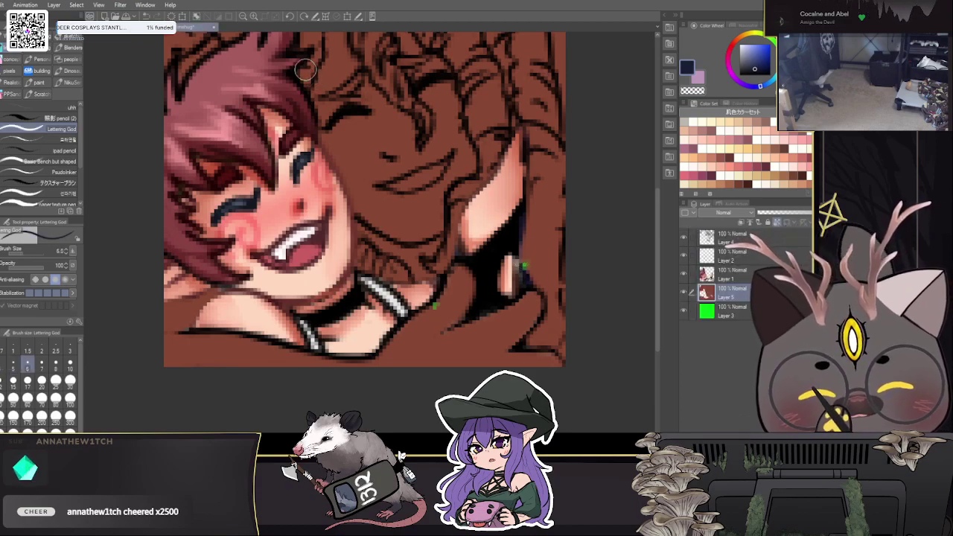
drag(302, 81, 313, 196)
key(bracketright)
mouse_move(298, 78)
mouse_down()
mouse_move(294, 106)
mouse_move(310, 126)
mouse_move(327, 90)
mouse_move(312, 205)
mouse_up()
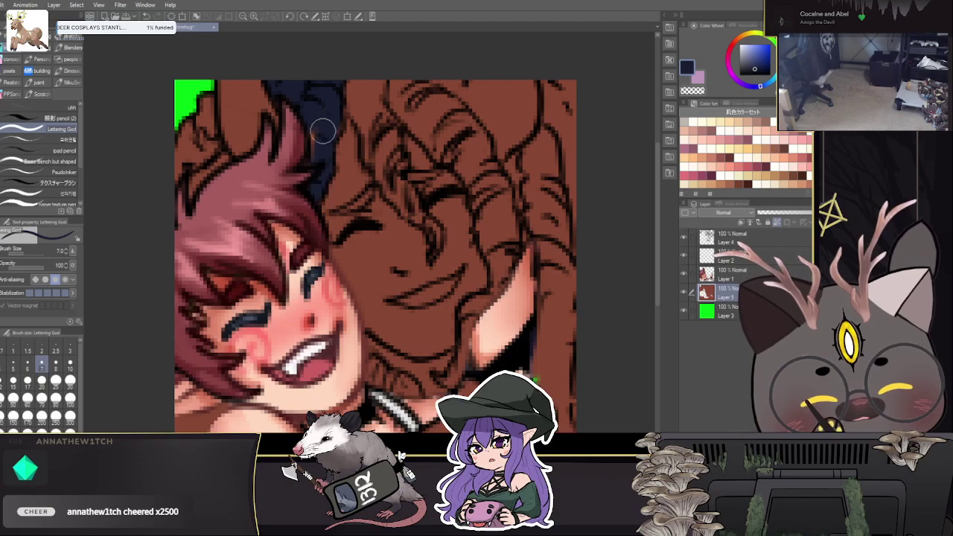
Step: Paint the rest of the smiling character's upper and outer curls navy, enlarging the pen step by step to size 12.5
drag(325, 120, 301, 152)
key(bracketright)
mouse_move(214, 82)
mouse_down()
mouse_move(219, 160)
mouse_move(188, 156)
mouse_move(181, 184)
mouse_up()
drag(444, 149, 338, 162)
mouse_move(245, 86)
mouse_down()
mouse_move(258, 134)
mouse_move(273, 93)
mouse_move(356, 179)
mouse_move(389, 246)
mouse_move(399, 297)
mouse_up()
key(bracketright)
mouse_move(398, 246)
mouse_down()
mouse_move(399, 277)
mouse_move(417, 182)
mouse_move(391, 191)
mouse_move(282, 72)
mouse_move(294, 131)
mouse_up()
key(bracketright)
mouse_move(438, 108)
mouse_down()
mouse_move(467, 122)
mouse_move(438, 153)
mouse_move(451, 300)
mouse_move(438, 425)
mouse_move(472, 336)
mouse_move(466, 218)
mouse_up()
drag(453, 322, 457, 323)
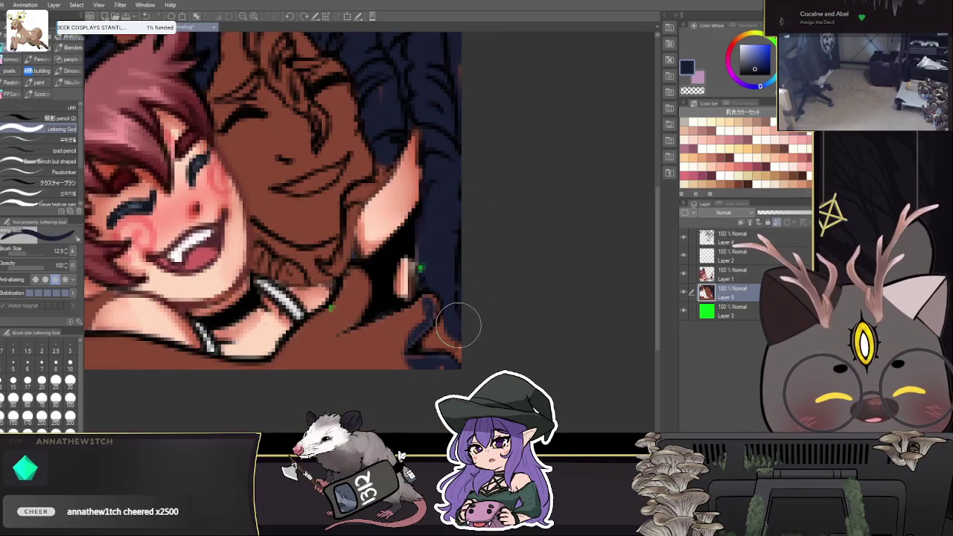
Step: Fill the curls beside the jaw and below the chin with navy, reducing the pen from size 9 to 5
scroll(446, 210, up, 1)
key(bracketleft)
key(bracketleft)
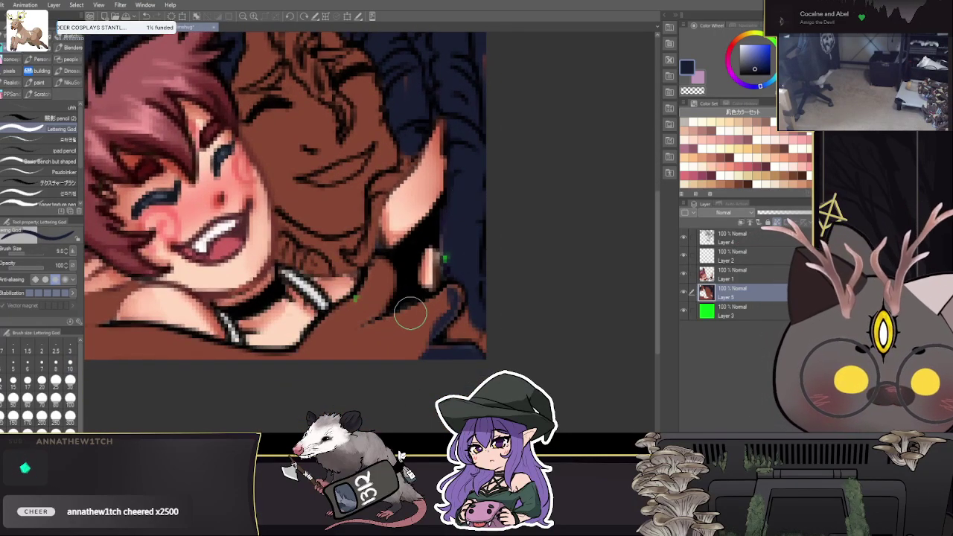
key(bracketleft)
drag(402, 169, 341, 268)
key(bracketleft)
key(bracketleft)
mouse_move(287, 236)
mouse_down()
mouse_move(283, 262)
mouse_move(283, 239)
mouse_move(324, 270)
mouse_move(286, 256)
mouse_move(298, 266)
mouse_move(320, 256)
mouse_move(294, 244)
mouse_move(469, 264)
mouse_move(267, 292)
mouse_up()
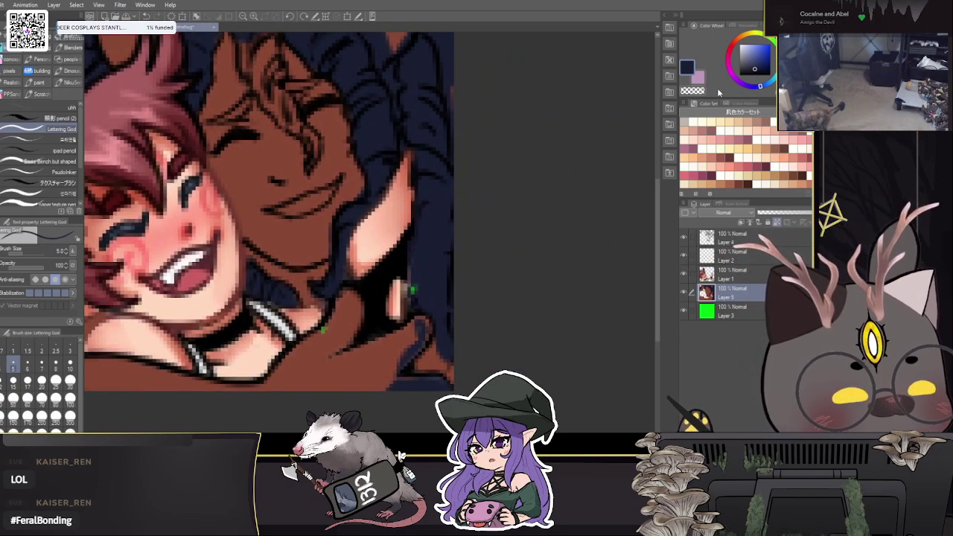
Step: Undo the last stroke by the mouth, sample the brown skin colour, and restore the skin near the jaw and on the hand at pen size 3.5
drag(323, 216, 325, 215)
key(ctrl+z)
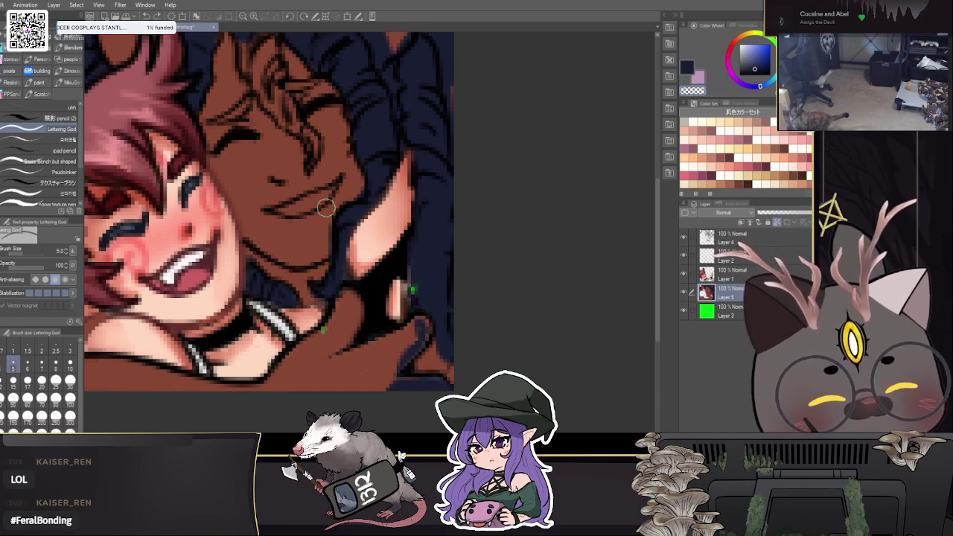
key(bracketleft)
key(bracketleft)
key(bracketleft)
alt+click(306, 241)
drag(326, 254, 327, 247)
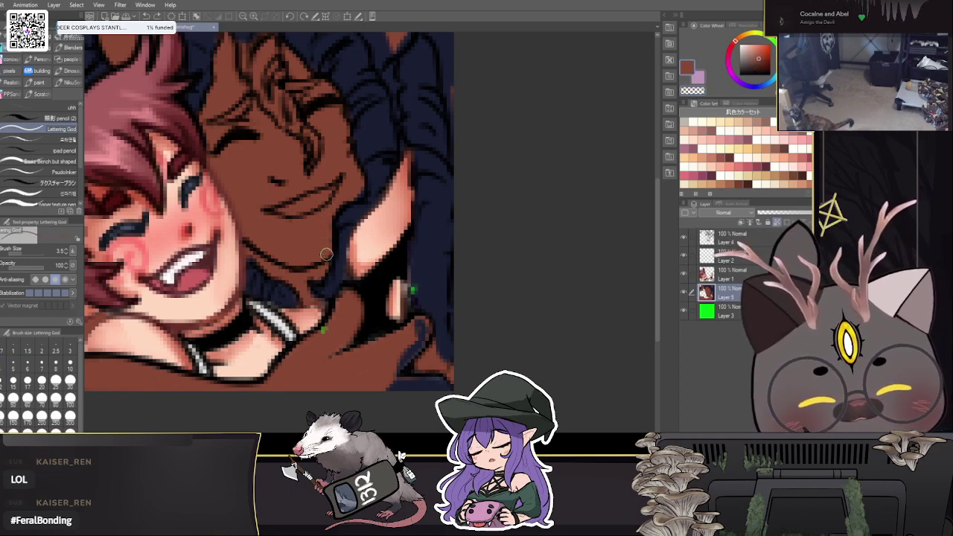
drag(427, 319, 405, 362)
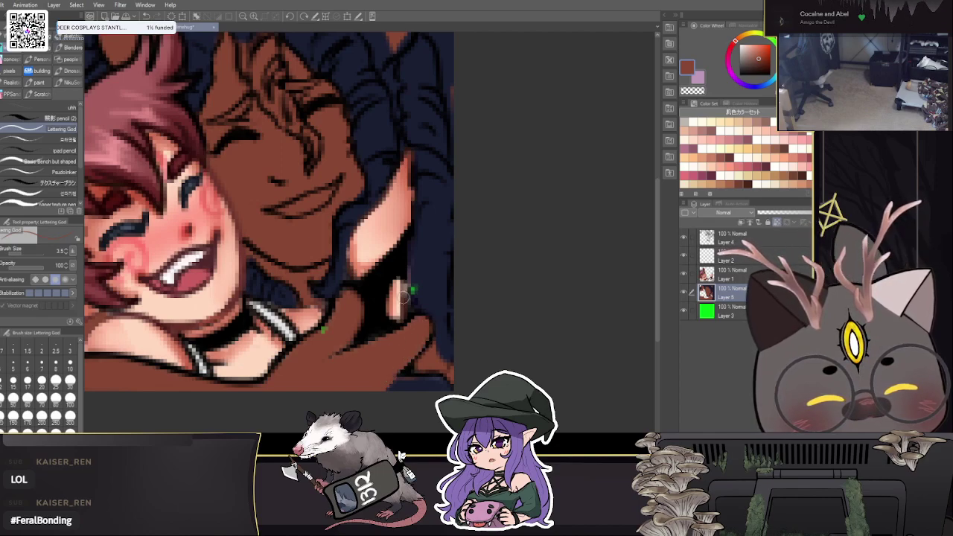
Step: Cover the stray green spots by the hand and fill the arm's lower-right corner, using sampled navy and brown at pen size 5
key(bracketright)
drag(484, 357, 588, 302)
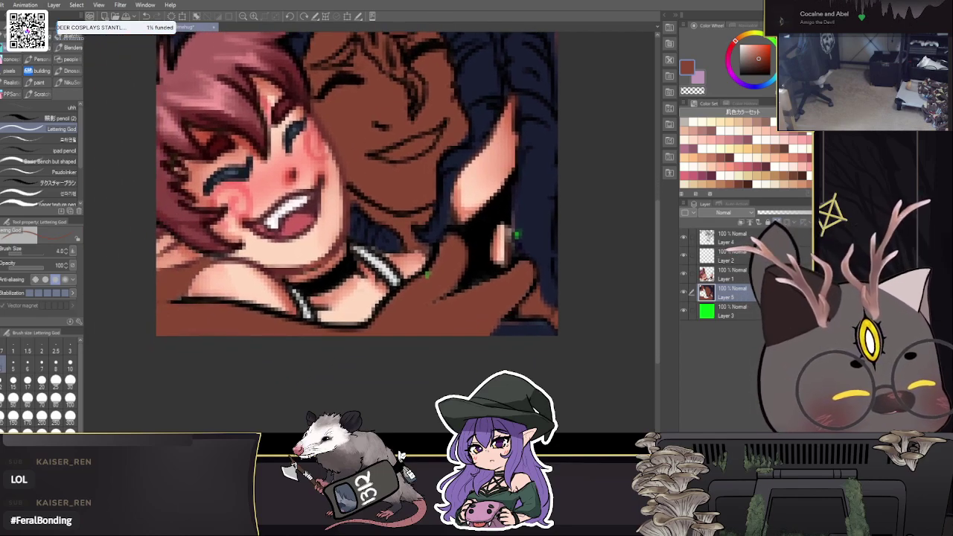
key(bracketright)
mouse_move(538, 224)
mouse_down()
mouse_move(520, 245)
mouse_move(522, 196)
mouse_move(520, 189)
mouse_up()
key(ctrl+z)
alt+click(537, 234)
alt+click(497, 298)
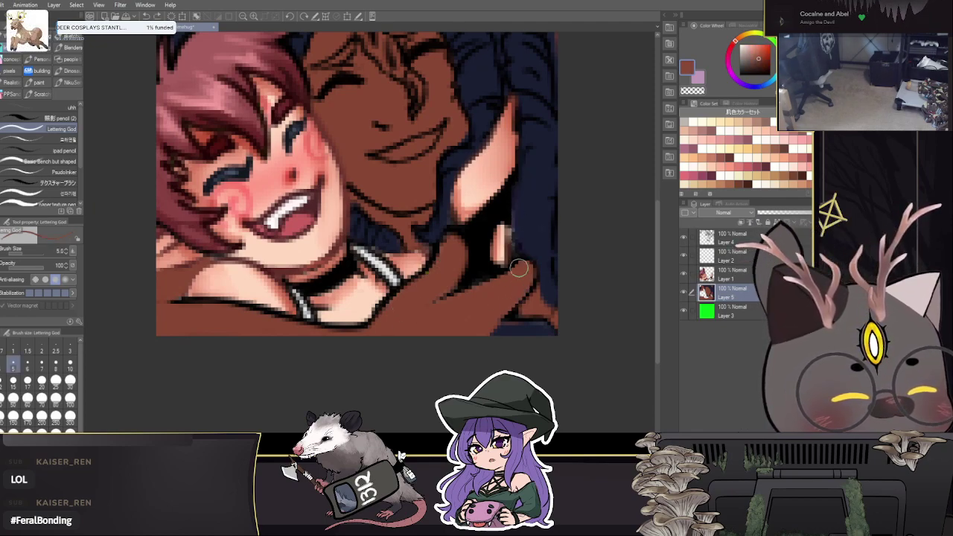
mouse_move(509, 299)
mouse_down()
mouse_move(478, 334)
mouse_move(541, 325)
mouse_move(547, 333)
mouse_up()
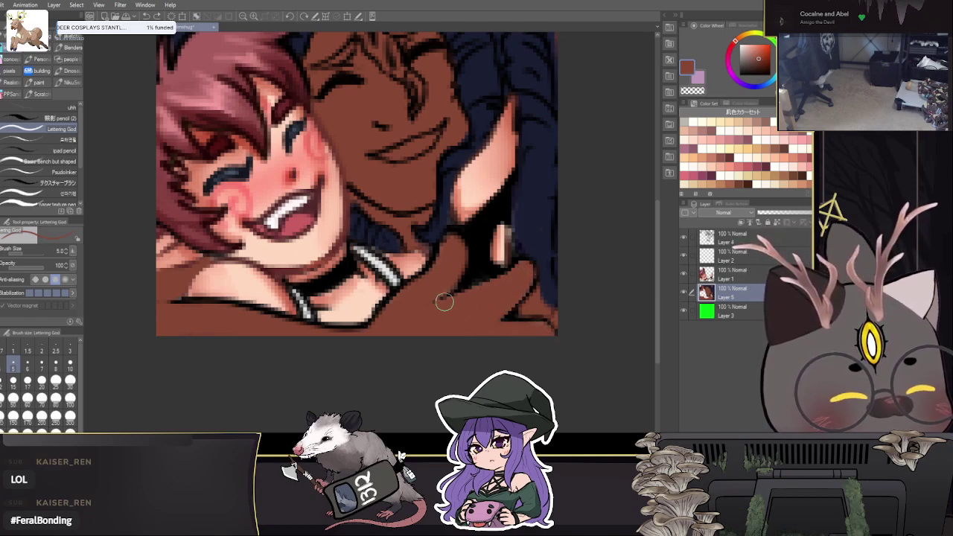
Step: Touch up the small area between the redhead's strap and the fingers with sampled brown tones, reducing the pen to size 3
key(bracketright)
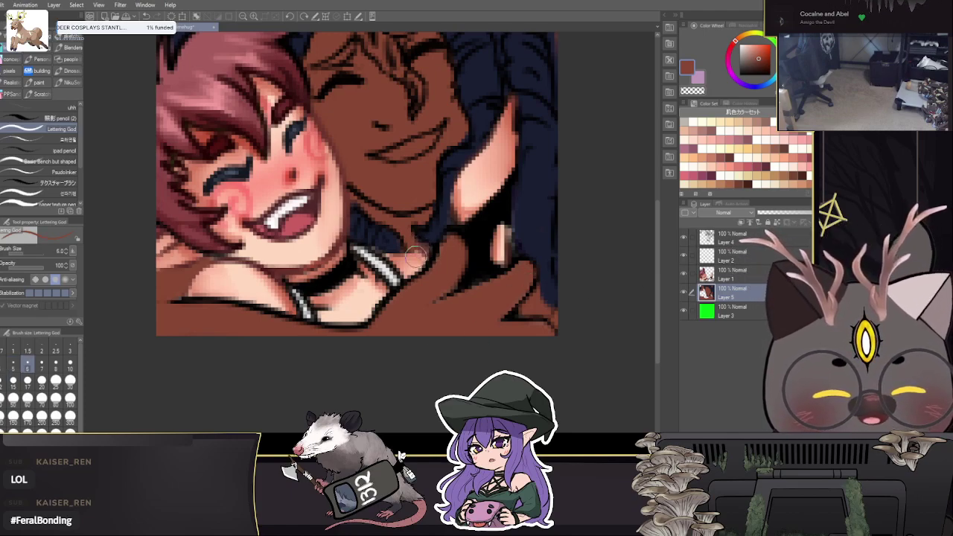
key(bracketleft)
key(bracketleft)
key(bracketleft)
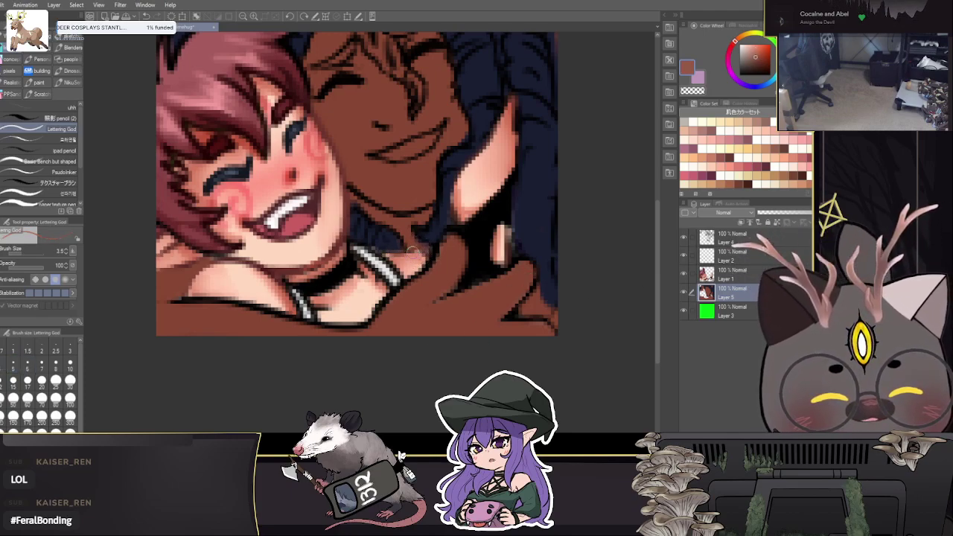
key(bracketleft)
alt+click(428, 256)
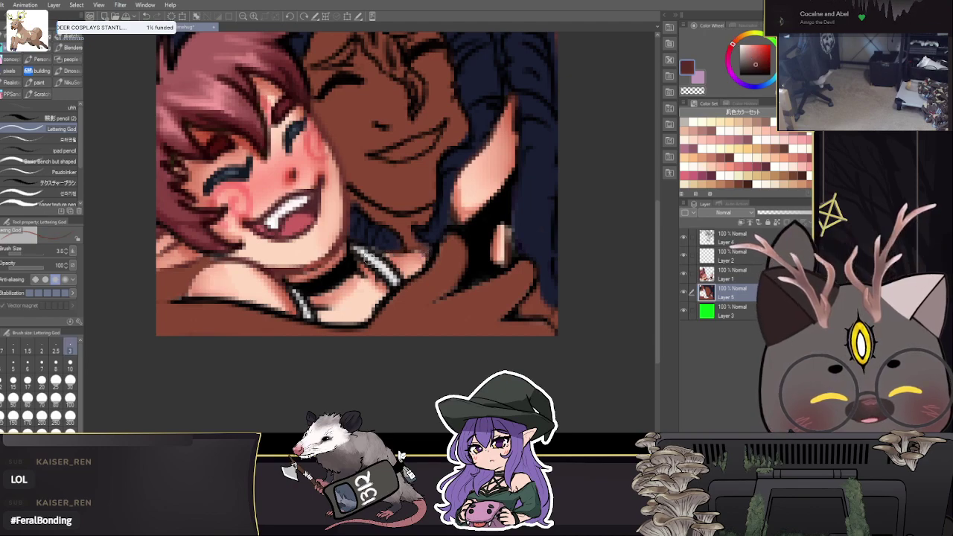
scroll(356, 223, up, 3)
scroll(448, 317, down, 4)
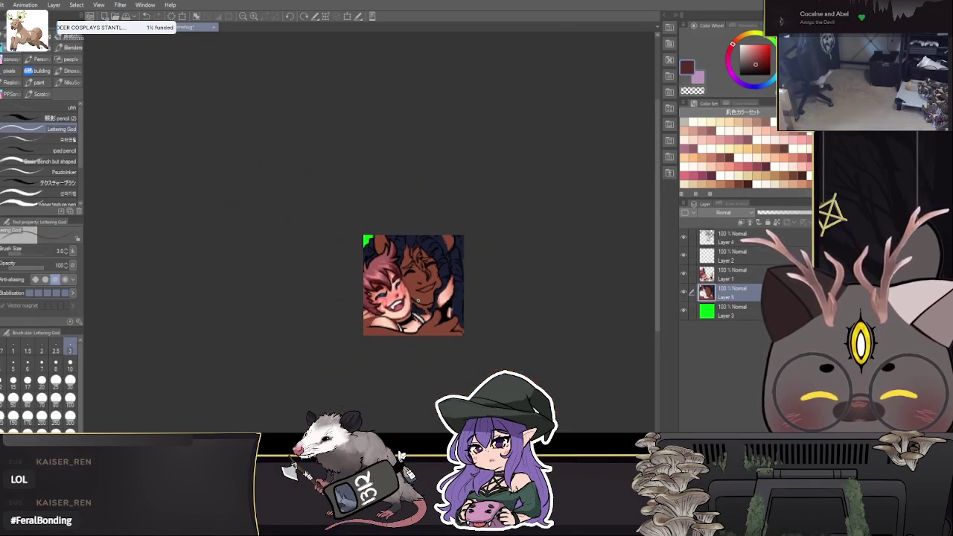
scroll(404, 257, up, 4)
Step: Sample navy from the hair and fill the curls hanging over the smiling character's forehead, ending at pen size 5
drag(519, 341, 378, 301)
alt+click(365, 136)
key(])
drag(280, 154, 300, 219)
mouse_move(288, 160)
mouse_down()
mouse_move(307, 218)
mouse_move(310, 210)
mouse_up()
mouse_move(305, 172)
mouse_down()
mouse_move(324, 198)
mouse_move(307, 162)
mouse_move(307, 197)
mouse_move(348, 259)
mouse_up()
mouse_move(326, 229)
mouse_down()
mouse_move(351, 267)
mouse_move(355, 307)
mouse_up()
drag(349, 272, 315, 234)
key(])
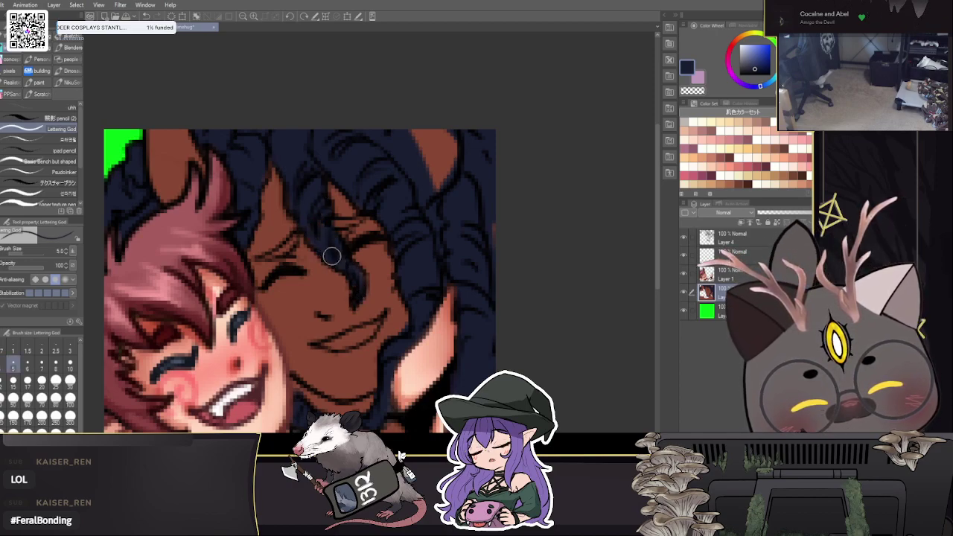
Step: Paint the smiling character's eyebrows navy at pen size 4
key(bracketleft)
key(bracketleft)
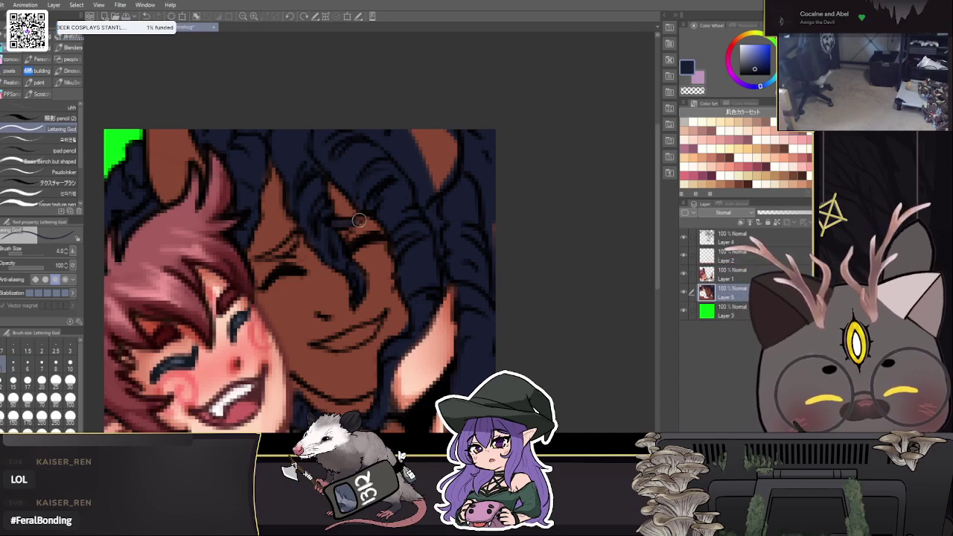
drag(280, 251, 261, 263)
drag(563, 321, 596, 284)
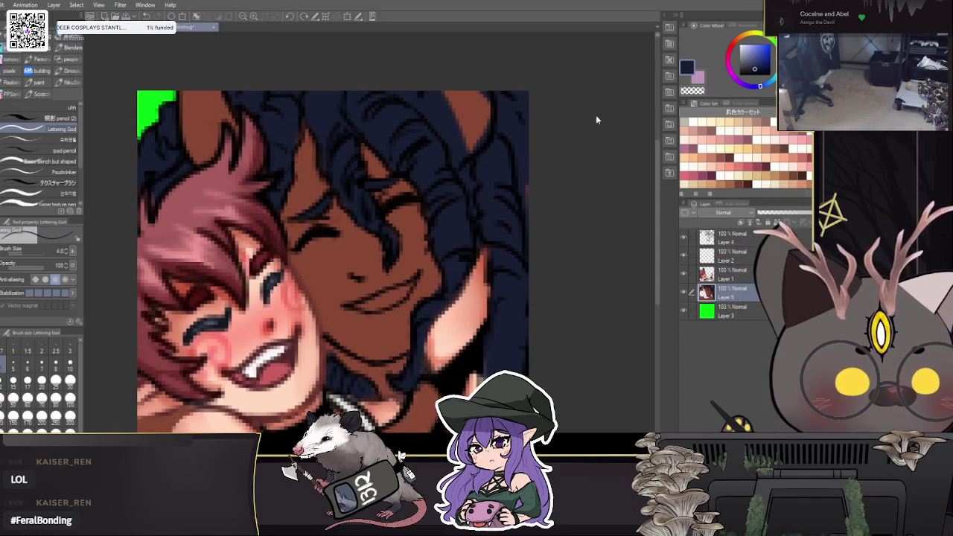
Step: Consult the reference document, fill the smiling character's mouth with white teeth, and tidy the lips' edge with sampled brown at pen size 4.5
click(125, 27)
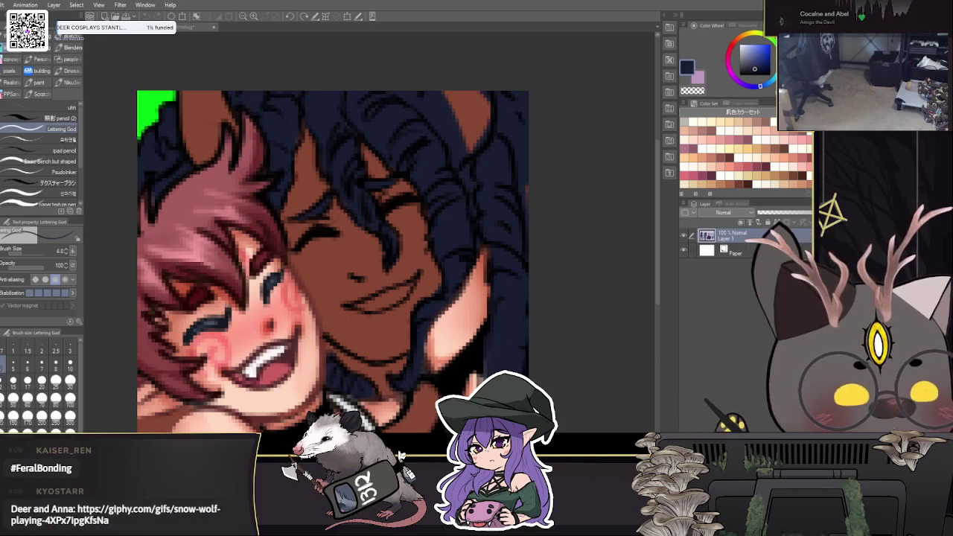
click(548, 275)
mouse_move(394, 295)
mouse_down()
mouse_move(361, 309)
mouse_move(425, 273)
mouse_move(415, 278)
mouse_move(410, 263)
mouse_move(395, 281)
mouse_up()
alt+click(407, 267)
drag(356, 316, 392, 310)
mouse_move(539, 291)
mouse_down()
mouse_move(542, 256)
mouse_move(529, 280)
mouse_up()
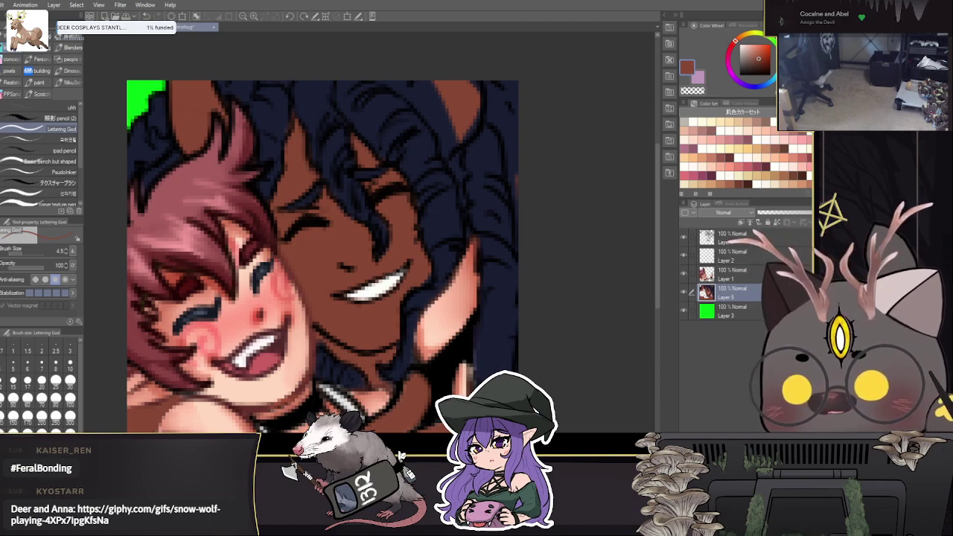
Step: Switch to the wizard hat illustration and extend the brim's crease near the band with sampled black at pen size 3.5
key(ctrl+shift+n)
scroll(407, 276, up, 3)
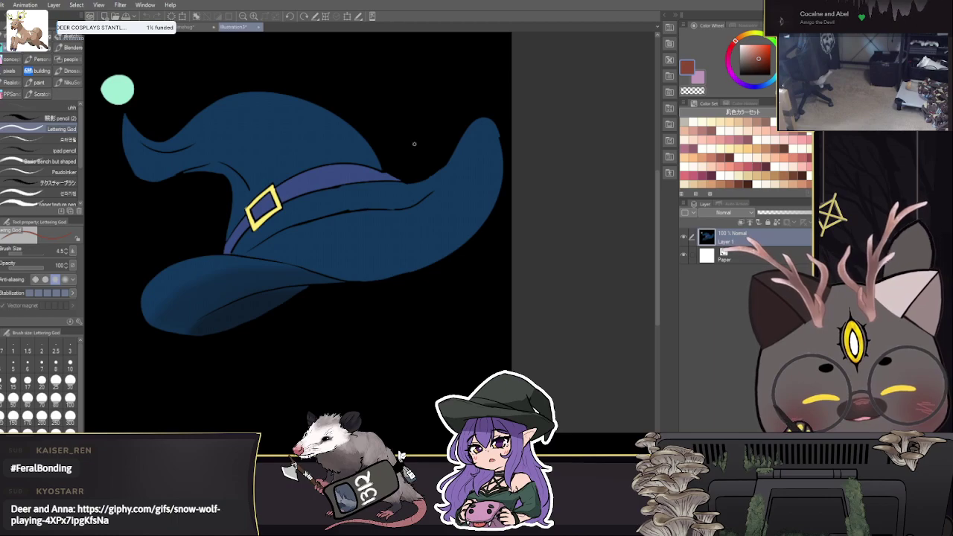
alt+click(414, 144)
key(bracketleft)
key(bracketleft)
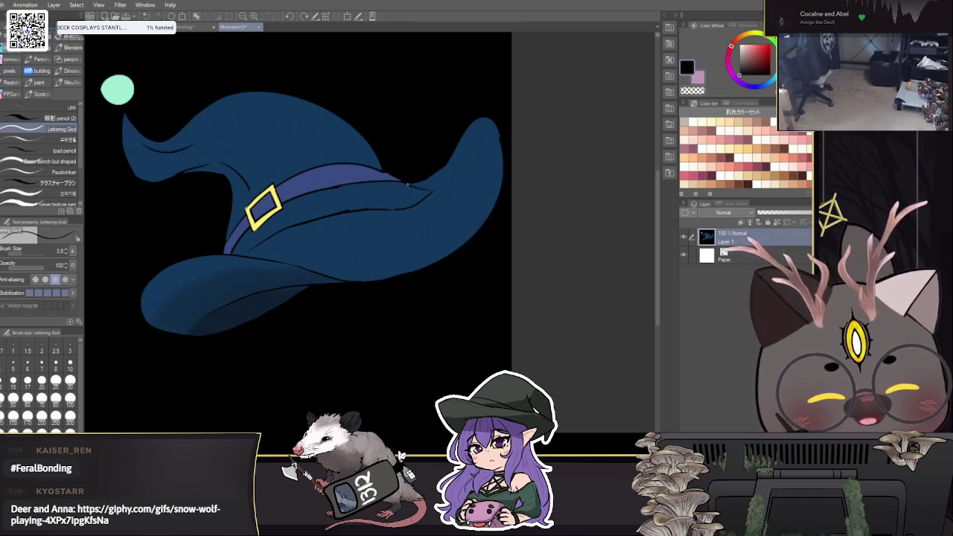
key(bracketright)
Step: Draw a small blue hook shape above the brim at pen size 5, and cover the brim's old crease with blue at size 9
alt+click(431, 200)
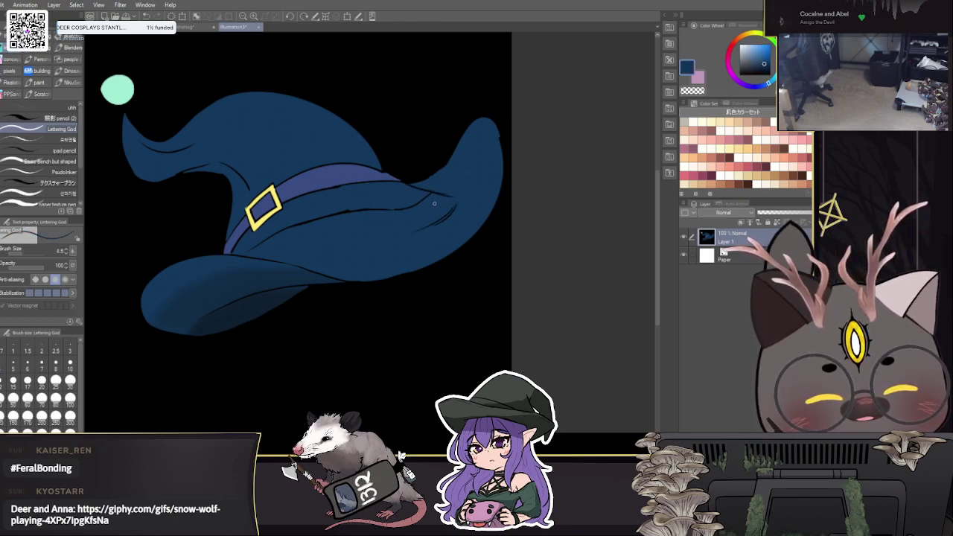
key(bracketright)
key(bracketright)
drag(417, 120, 428, 155)
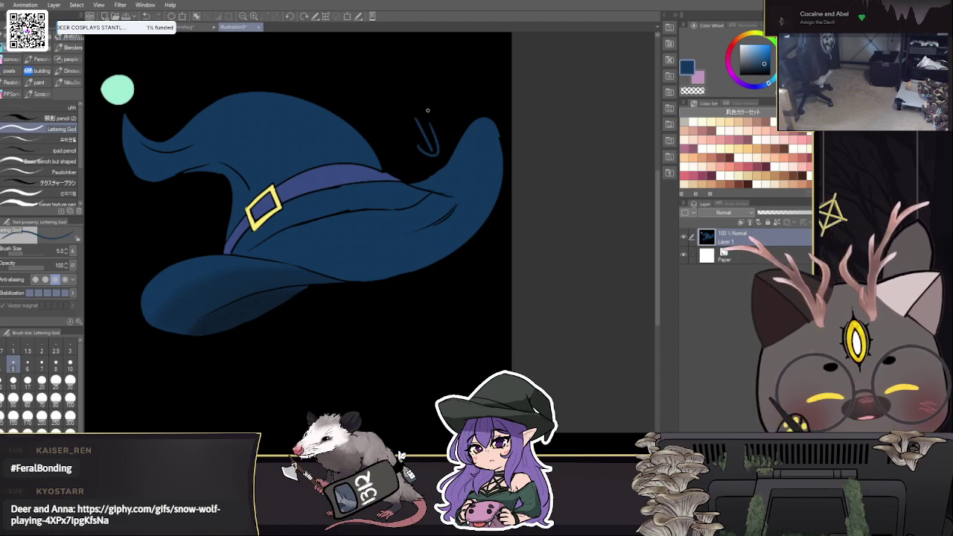
key(bracketright)
key(bracketright)
key(bracketright)
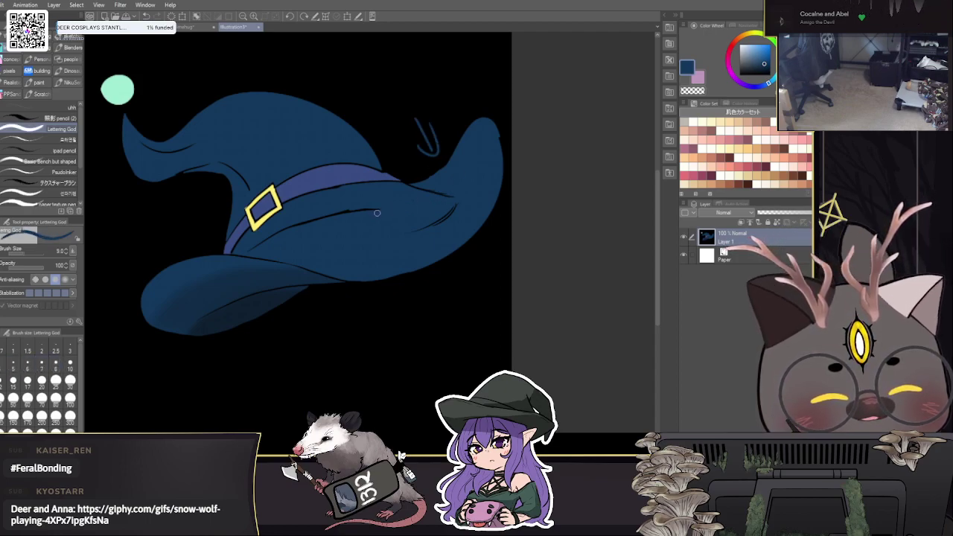
Step: Try sketching nested circles and a rounded, heart-like shape in blue above the hat's brim, and undo the sketch
drag(436, 123, 417, 200)
mouse_move(353, 159)
mouse_down()
mouse_move(389, 170)
mouse_move(423, 114)
mouse_move(370, 193)
mouse_up()
mouse_move(409, 111)
mouse_down()
mouse_move(381, 162)
mouse_move(330, 141)
mouse_up()
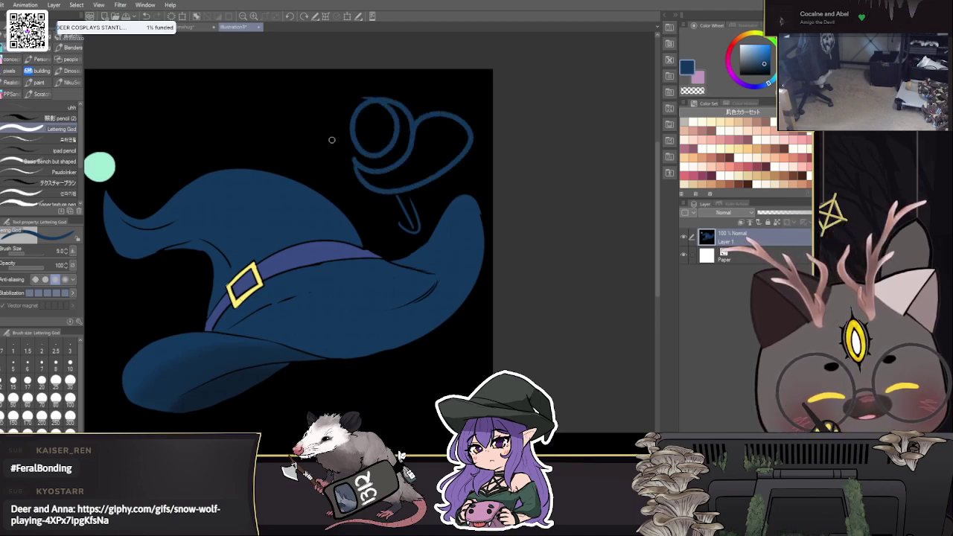
key(ctrl+z)
key(ctrl+z)
Step: Paint over the crease lines on the right side of the hat's brim with blue, enlarging the pen to size 12.5
drag(452, 333, 462, 269)
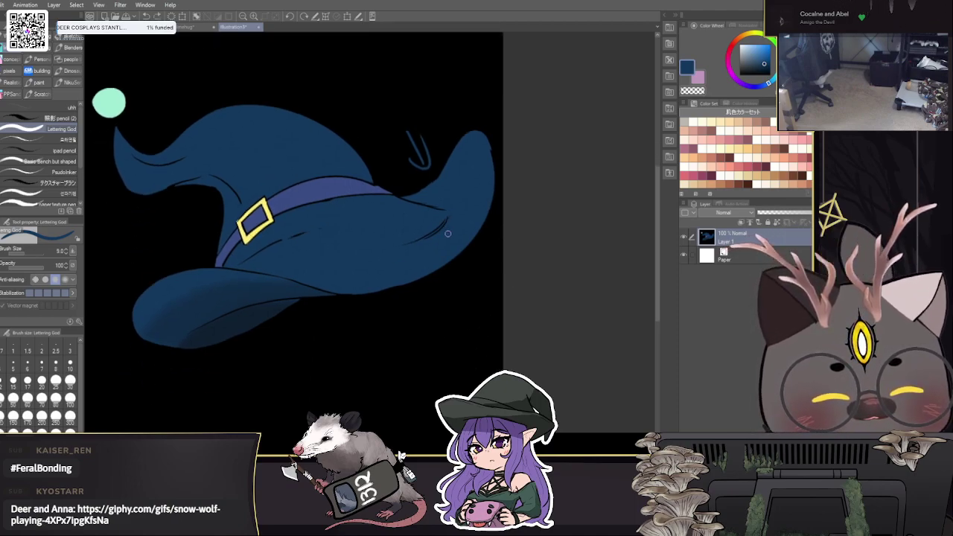
drag(444, 220, 411, 242)
key(])
key(])
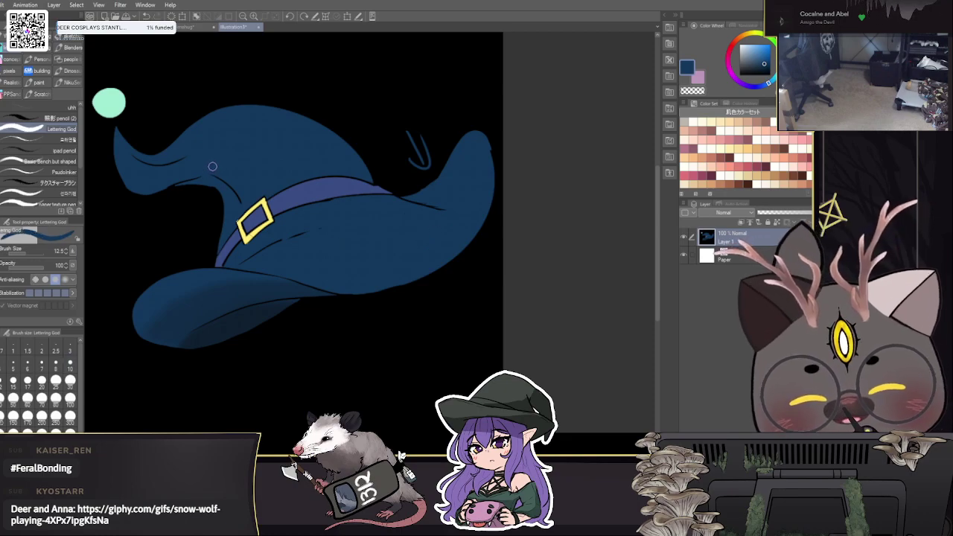
Step: Rework the underside line of the hat's drooping tip with sampled black at pen sizes 6 and 7, and resample the hat's blue at size 6
key([)
alt+click(191, 180)
key([)
key([)
key([)
key([)
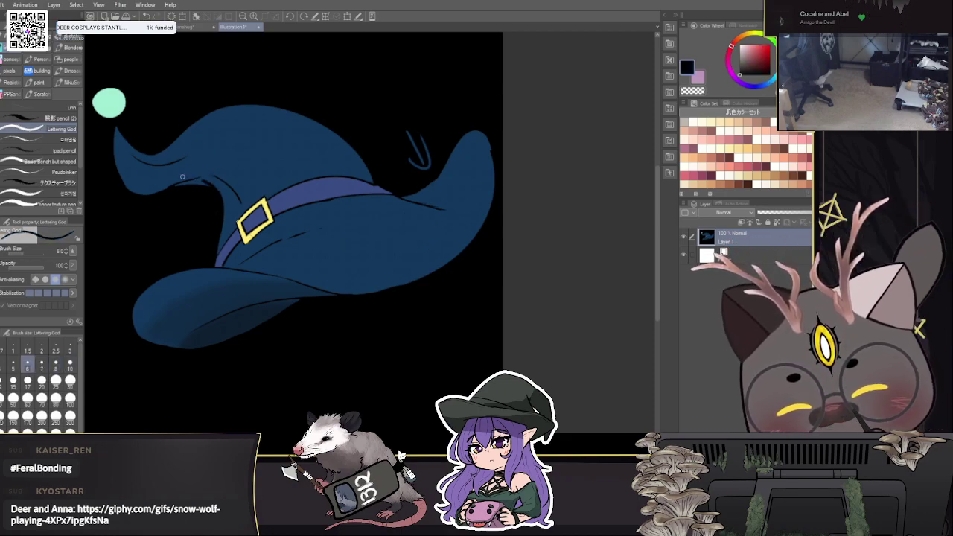
key(bracketright)
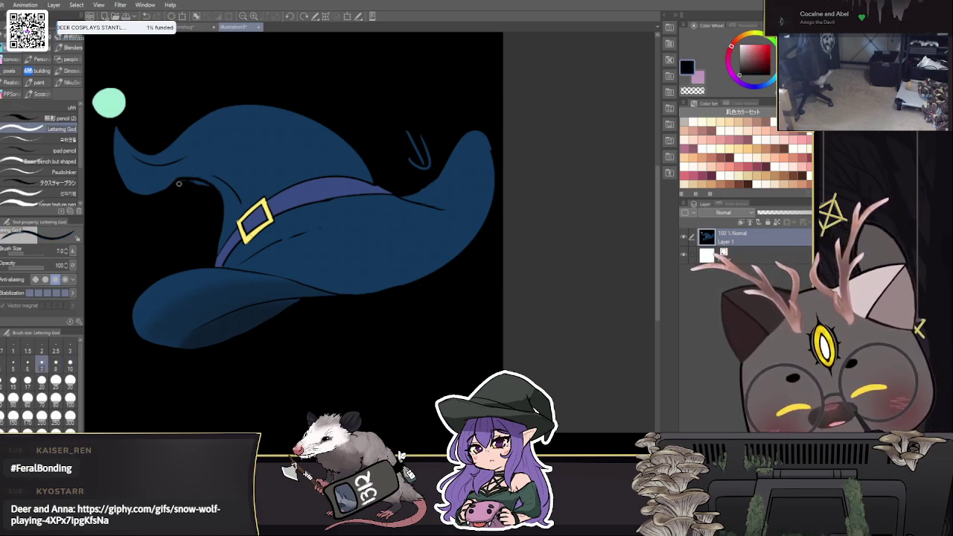
alt+click(212, 190)
key(bracketleft)
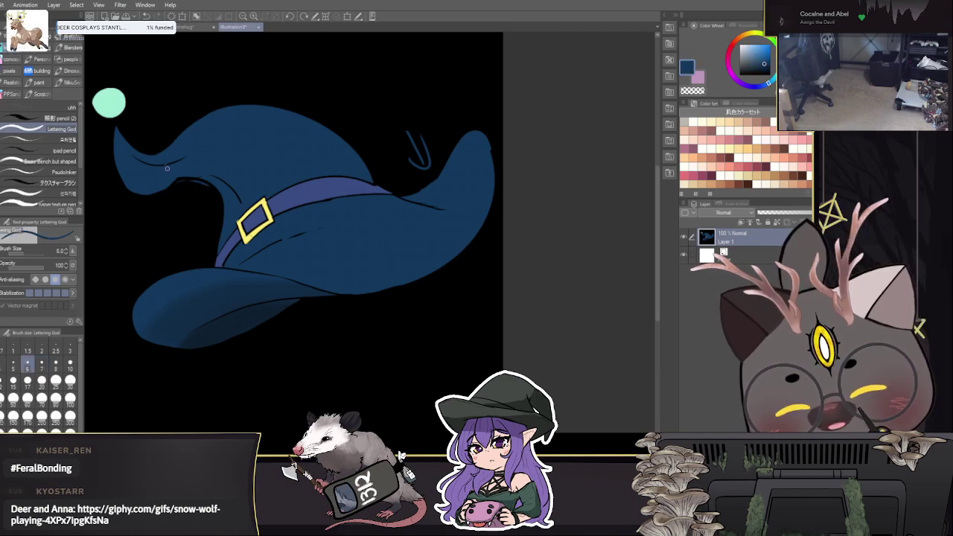
Step: Draw a series of curved dark fold lines across the hat's drooping tip at pen size 6
alt+click(202, 181)
mouse_move(192, 177)
mouse_down()
mouse_move(209, 128)
mouse_move(167, 184)
mouse_up()
mouse_move(143, 156)
mouse_down()
mouse_move(153, 190)
mouse_move(125, 185)
mouse_up()
drag(131, 143, 119, 183)
drag(411, 266, 478, 340)
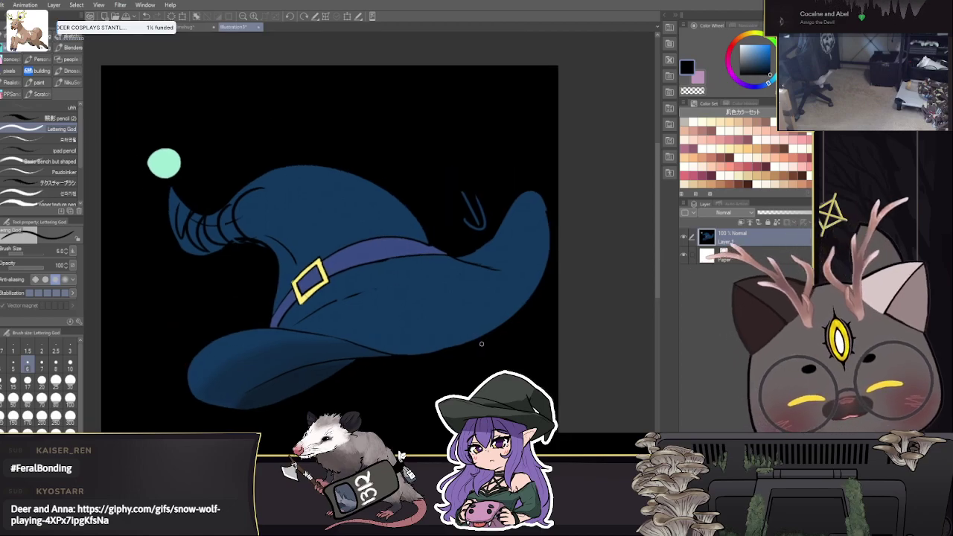
drag(416, 304, 390, 187)
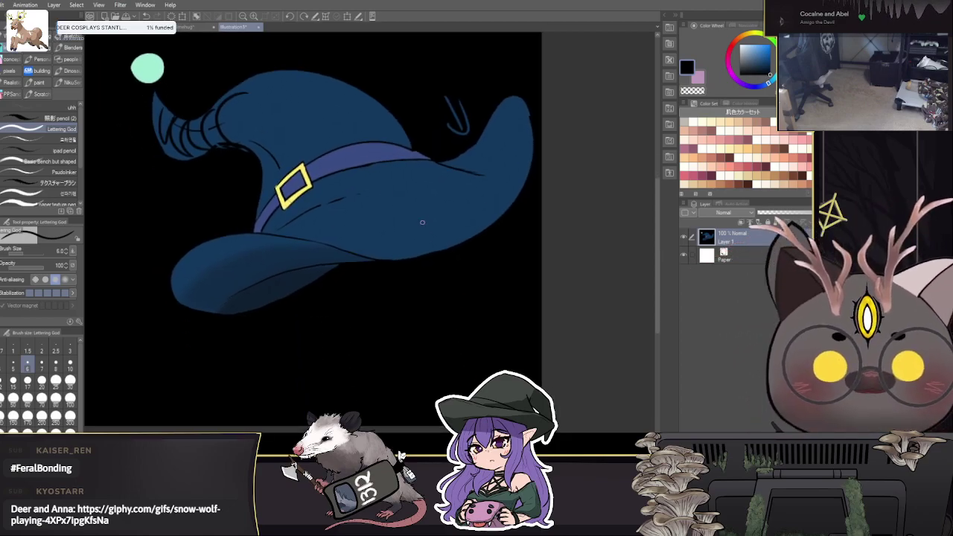
drag(422, 222, 418, 211)
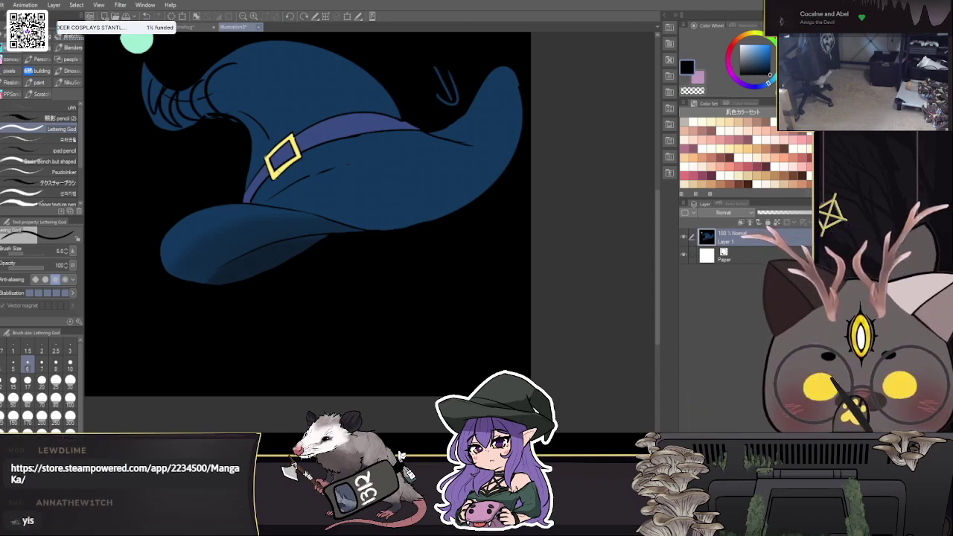
Step: Close the wizard hat illustration and sample the hair's navy in the emote artwork
key(ctrl+w)
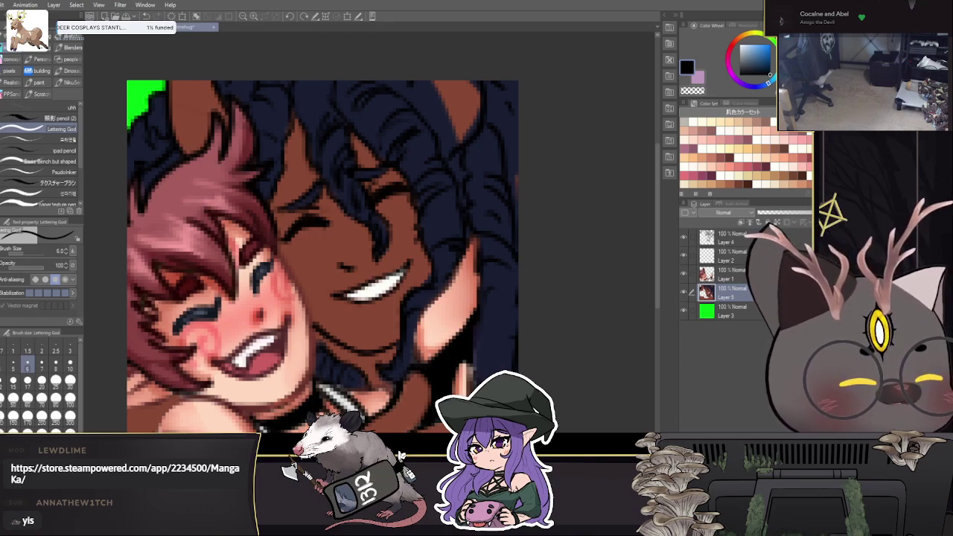
drag(514, 279, 471, 285)
alt+click(448, 167)
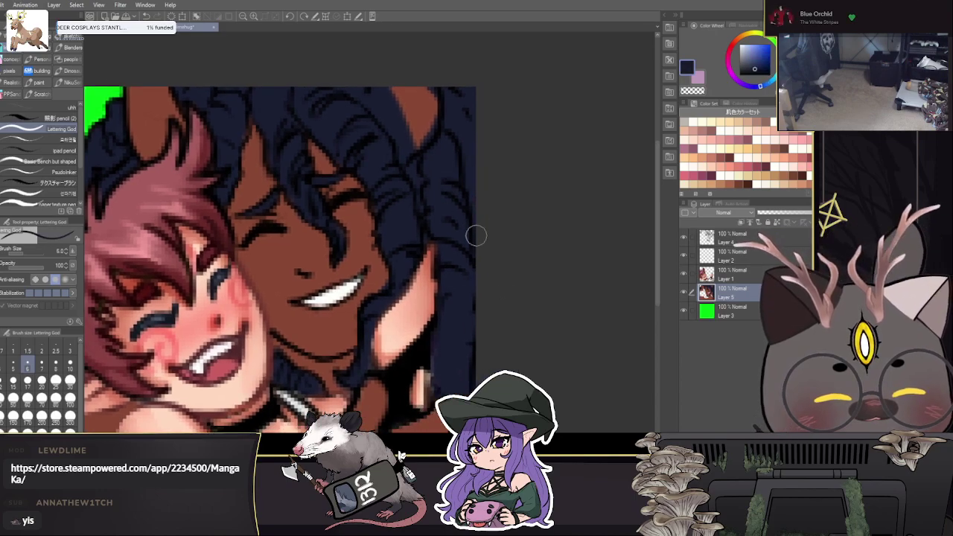
Step: Sample white from the other open document and paint the two brown shapes in the hair along the emote's upper edge white
click(600, 115)
alt+click(600, 114)
key(ctrl+Tab)
key(bracketright)
mouse_move(372, 79)
mouse_down()
mouse_move(426, 116)
mouse_move(422, 132)
mouse_move(404, 137)
mouse_move(380, 86)
mouse_move(370, 100)
mouse_move(404, 145)
mouse_up()
key(bracketleft)
key(bracketleft)
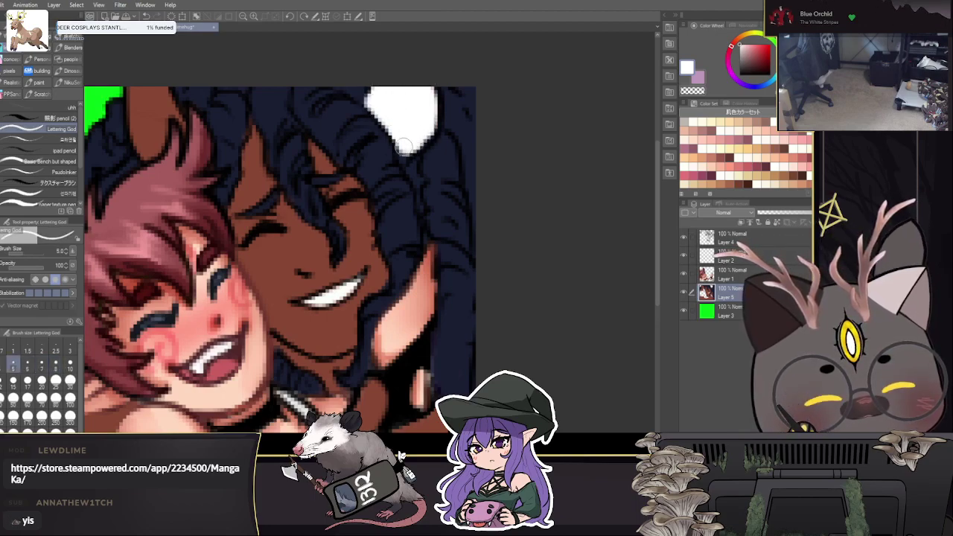
drag(354, 84, 457, 132)
mouse_move(257, 117)
mouse_down()
mouse_move(282, 163)
mouse_move(278, 153)
mouse_move(260, 179)
mouse_move(237, 114)
mouse_move(248, 199)
mouse_move(253, 152)
mouse_up()
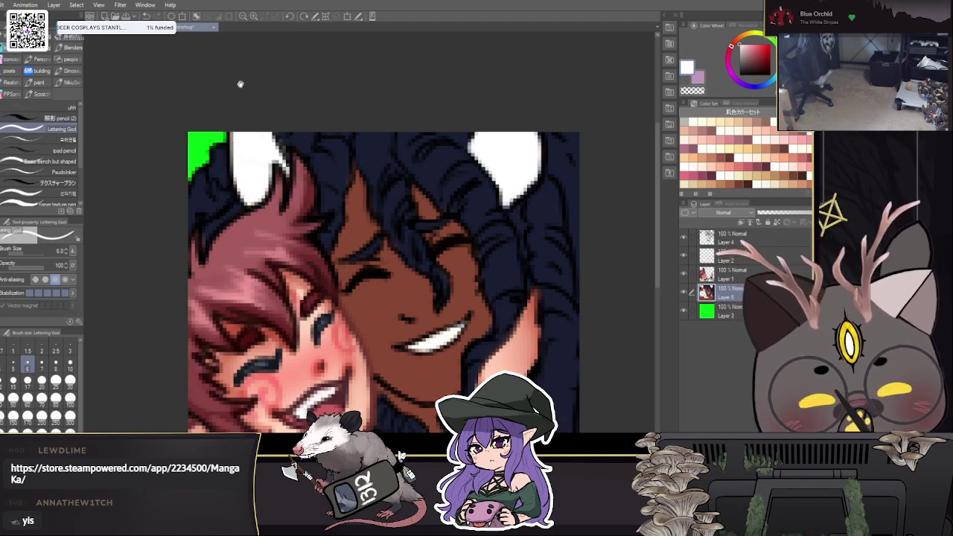
scroll(330, 152, down, 5)
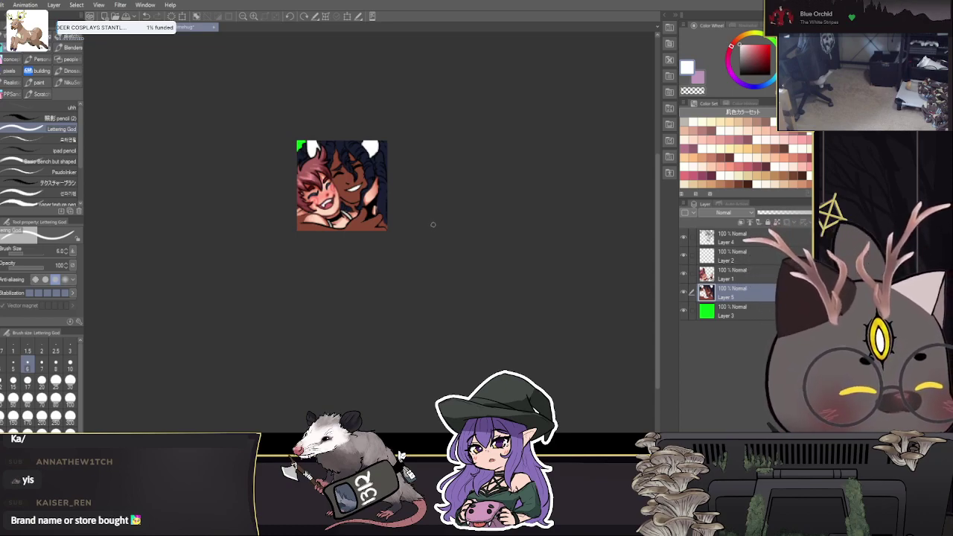
Step: Sample a brighter blue from the other document and paint it over the lower locs along the emote's outer edge at pen size 10
scroll(415, 162, up, 7)
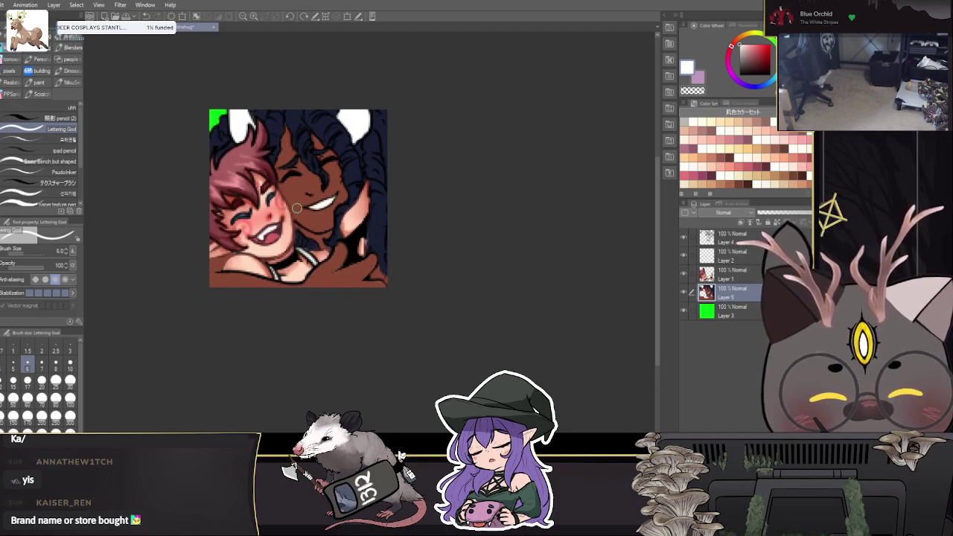
click(123, 28)
alt+click(239, 218)
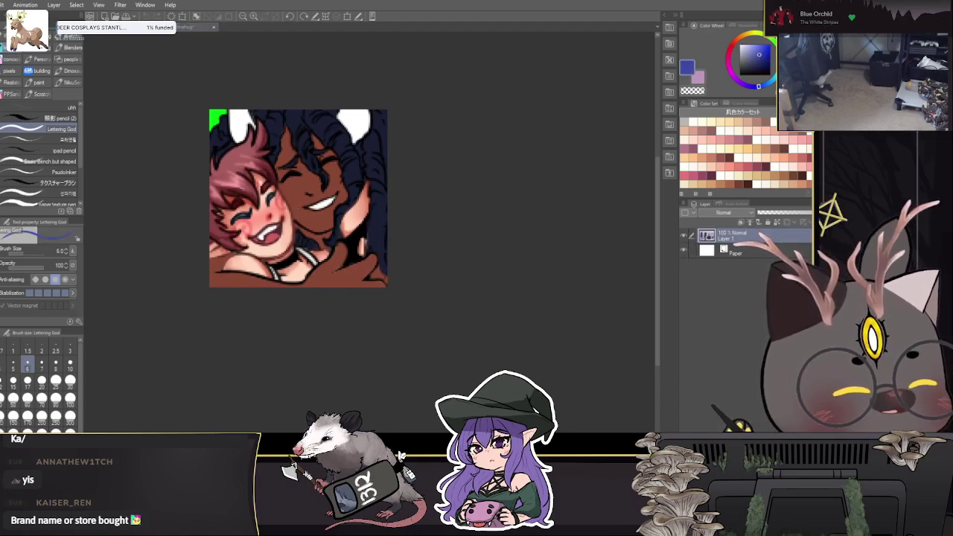
drag(406, 260, 470, 244)
key(bracketright)
key(bracketright)
key(bracketright)
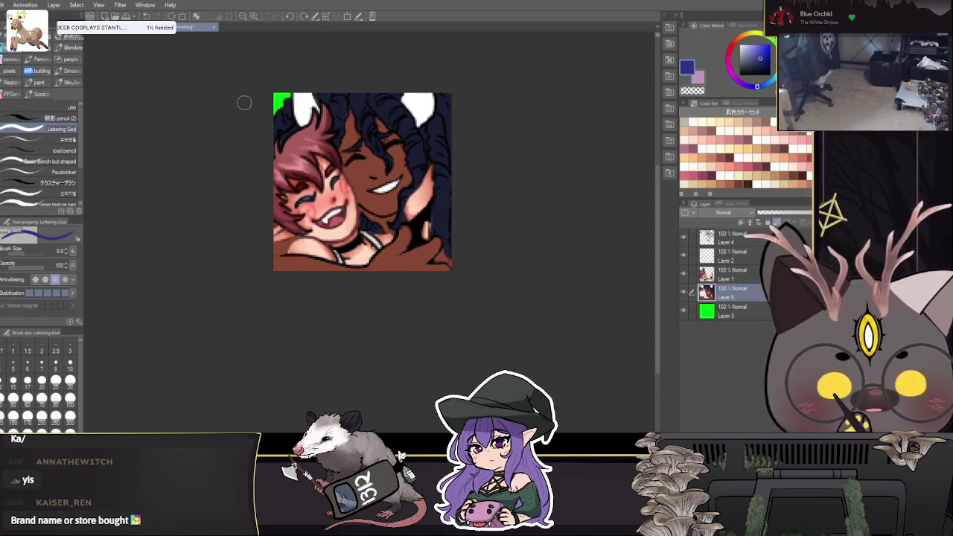
key(])
drag(441, 186, 450, 251)
drag(446, 211, 445, 181)
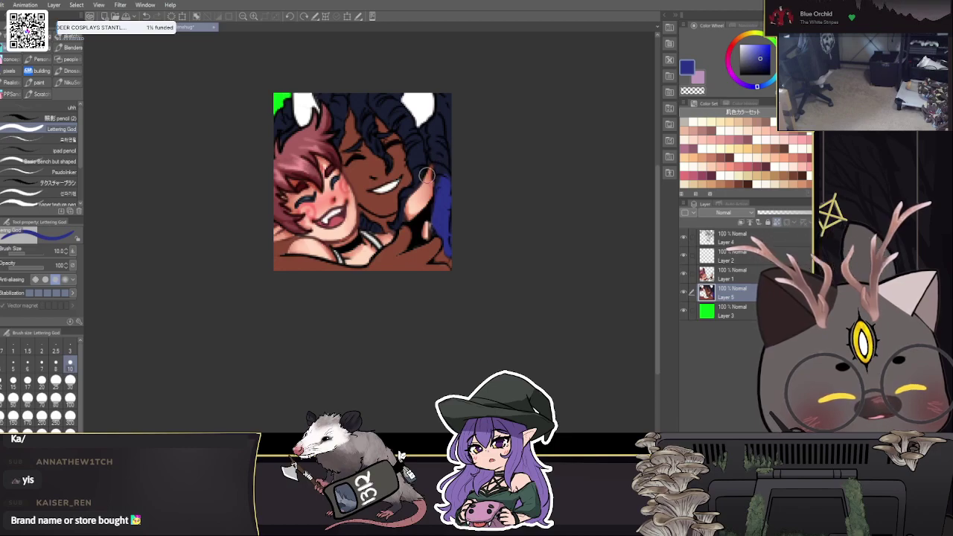
Step: Paint the hair strands beside the dark-skinned character's jaw and under the chin blue, reducing the pen to size 8 and 4.5, and sample the skin brown
key(bracketleft)
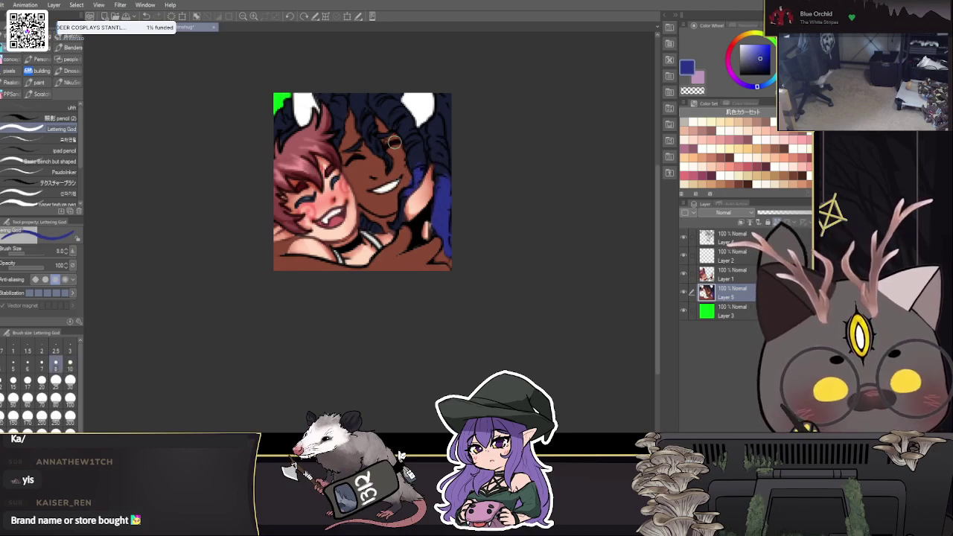
scroll(435, 192, up, 2)
key(bracketleft)
key(bracketleft)
key(bracketleft)
key(bracketleft)
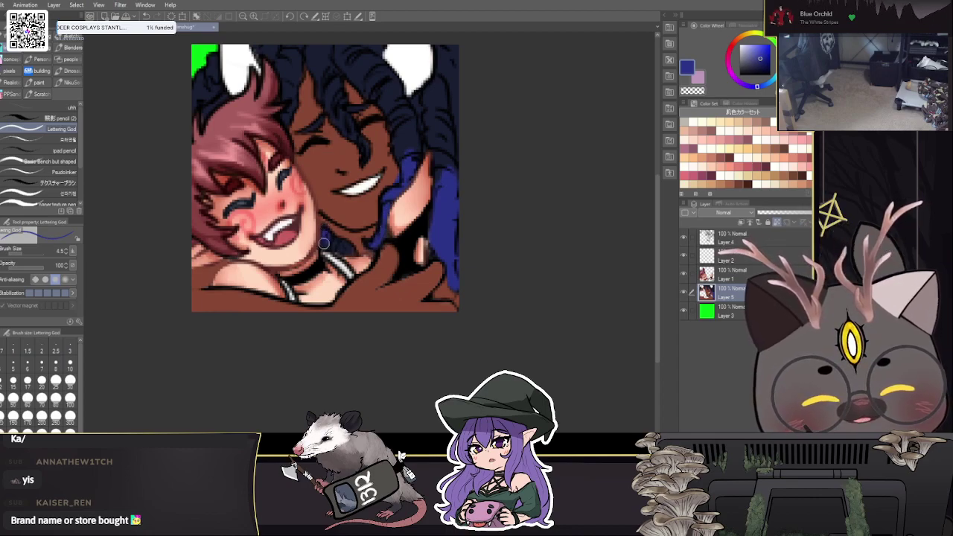
alt+click(395, 173)
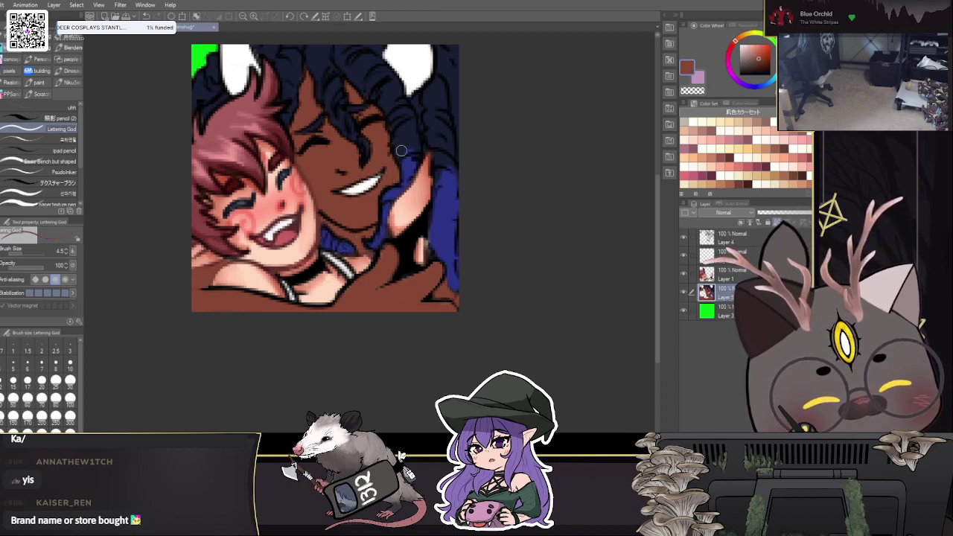
Step: Resample the hair's blue and blend it upward into the navy locs with the Soft 2 airbrush at size 12.5
alt+click(450, 189)
drag(479, 172, 467, 189)
key(b)
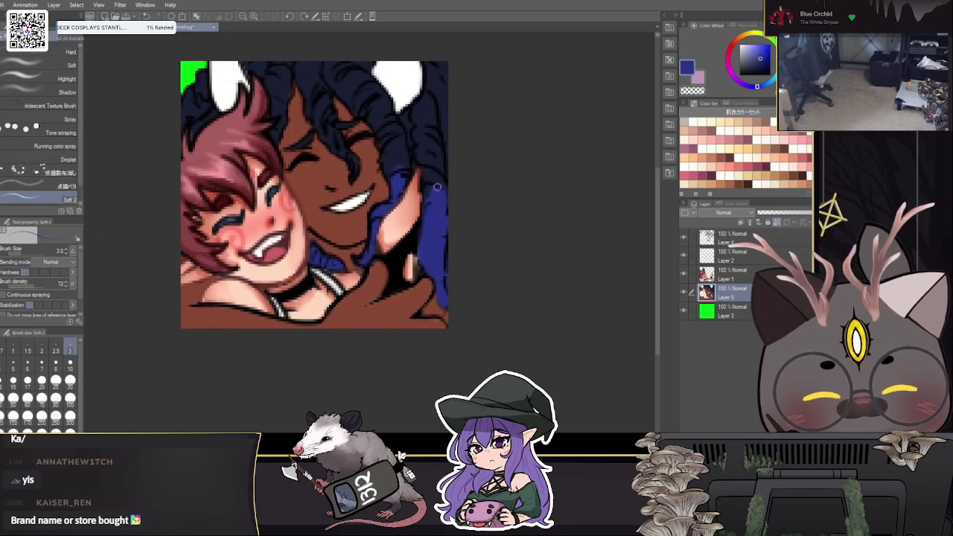
key(])
key(])
key(])
key(])
key(])
key(])
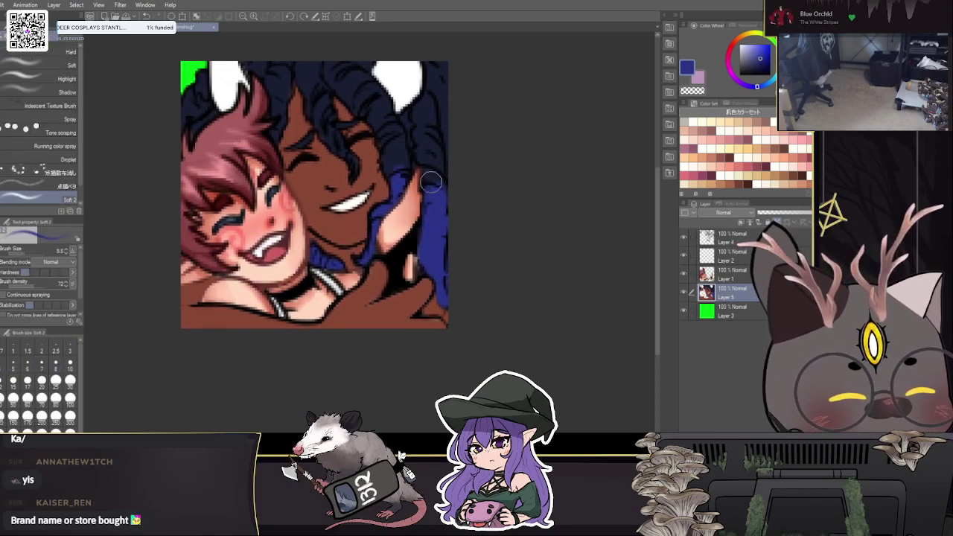
key(bracketright)
key(bracketright)
drag(402, 193, 392, 115)
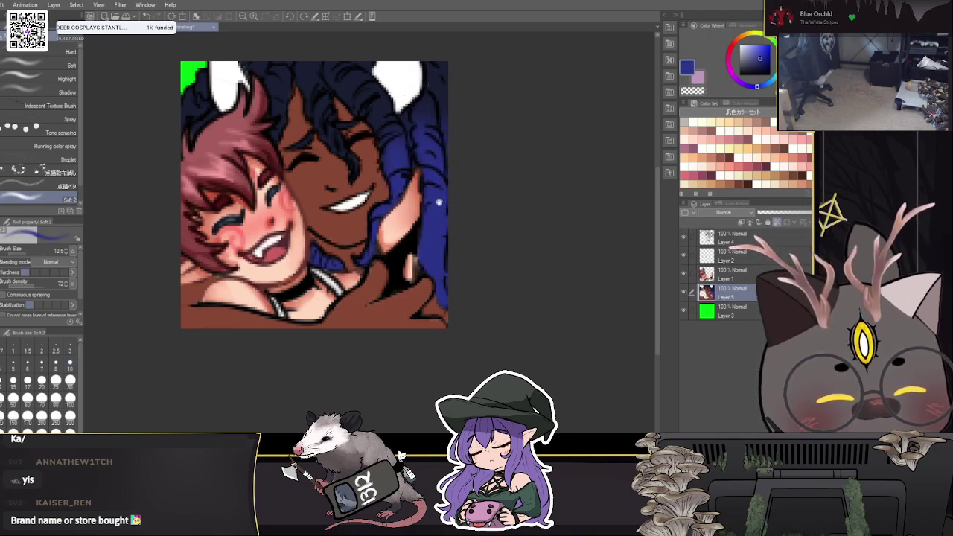
Step: Airbrush blue into the hair beneath the chin at size 9 and compare the emote with the other document
drag(450, 220, 470, 285)
key(bracketleft)
key(bracketleft)
drag(332, 321, 347, 326)
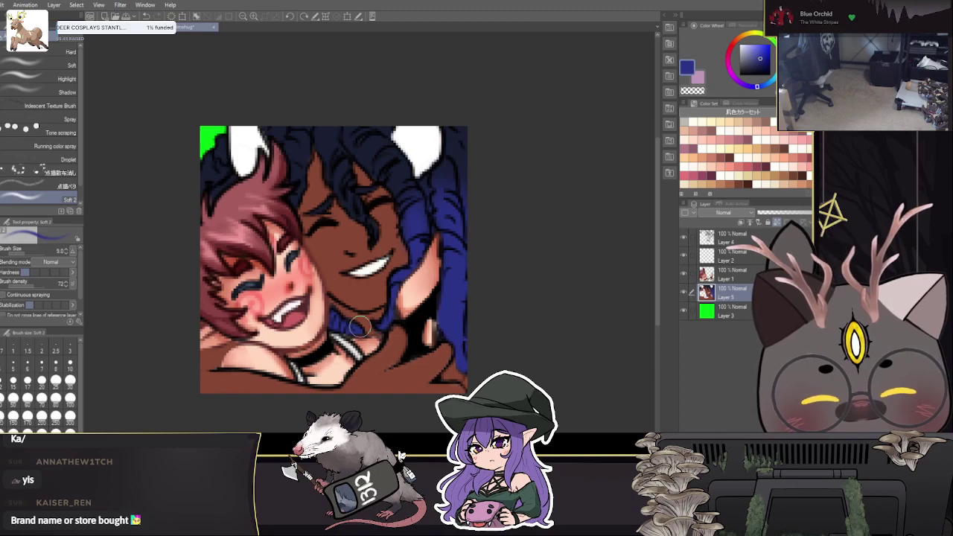
scroll(325, 266, down, 7)
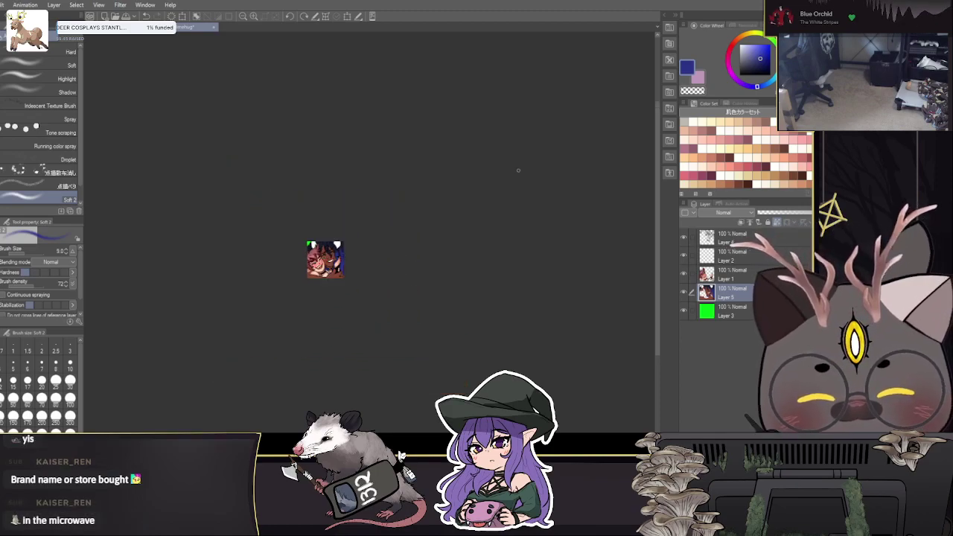
click(610, 146)
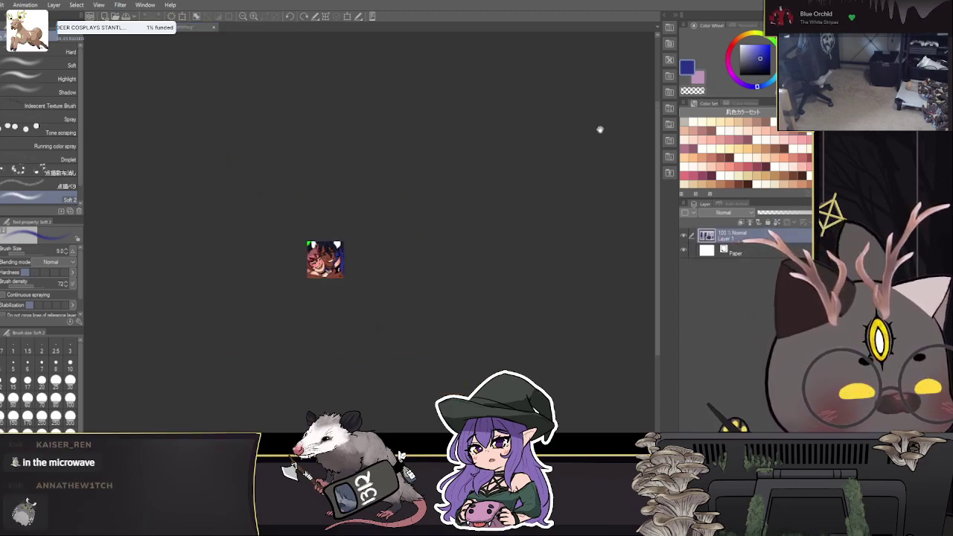
key(ctrl+Tab)
scroll(332, 274, up, 5)
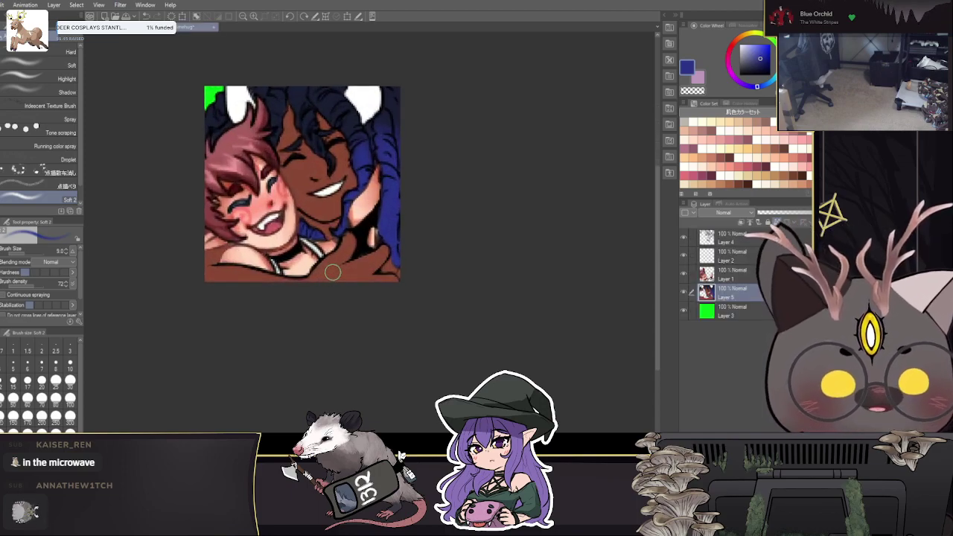
drag(334, 272, 447, 303)
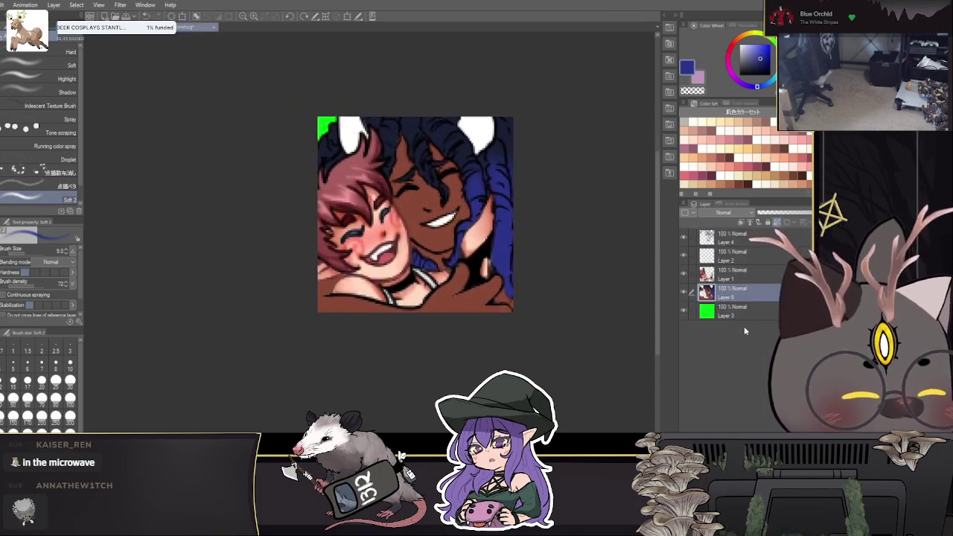
Step: Paint a dark navy sleeve over the brown arm below the pink-haired character on a new layer with the Lettering God pen
key(ctrl+Tab)
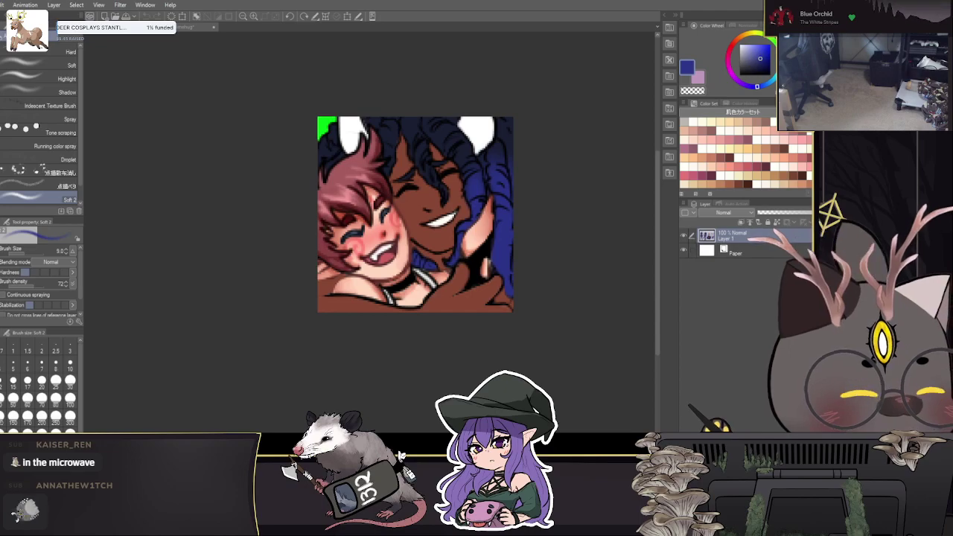
key(ctrl+Tab)
key(p)
mouse_move(402, 334)
mouse_down()
mouse_move(420, 251)
mouse_move(451, 267)
mouse_move(431, 280)
mouse_move(426, 253)
mouse_move(421, 276)
mouse_move(431, 281)
mouse_move(432, 256)
mouse_move(333, 252)
mouse_up()
key(])
key(])
key(])
key(ctrl+z)
key(bracketright)
mouse_move(402, 256)
mouse_down()
mouse_move(377, 251)
mouse_move(328, 265)
mouse_move(409, 272)
mouse_move(387, 264)
mouse_move(404, 255)
mouse_move(335, 268)
mouse_up()
Step: Refine the dark navy sleeve's edges along the shoulder and toward the hand at pen size 4
key(bracketright)
key(bracketleft)
key(bracketleft)
key(bracketleft)
key(bracketleft)
key(bracketleft)
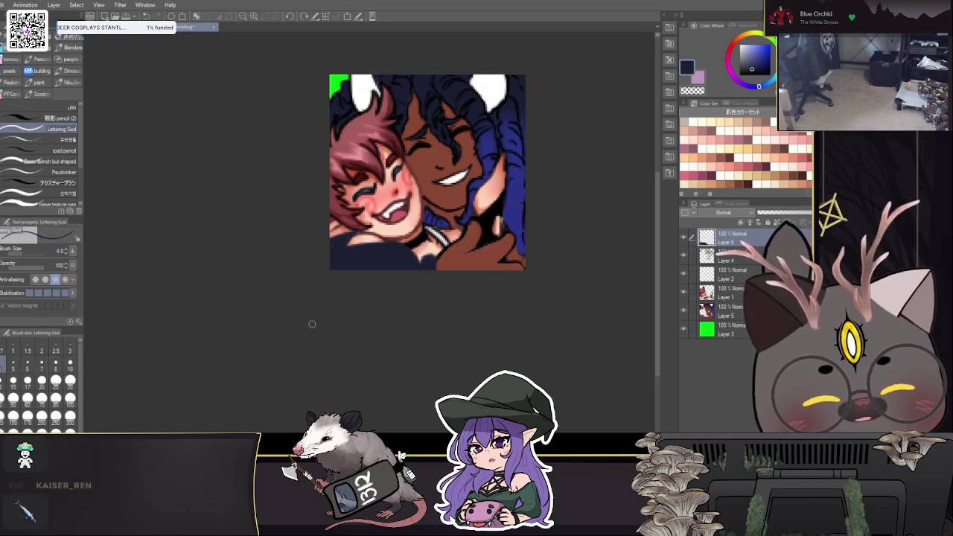
mouse_move(458, 294)
mouse_down()
mouse_move(421, 340)
mouse_move(456, 285)
mouse_move(464, 298)
mouse_up()
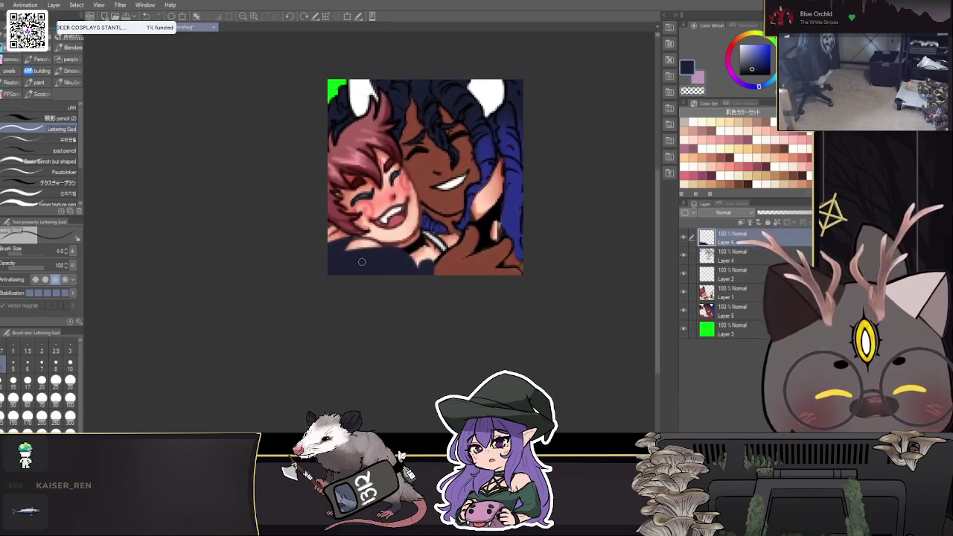
drag(386, 310, 384, 326)
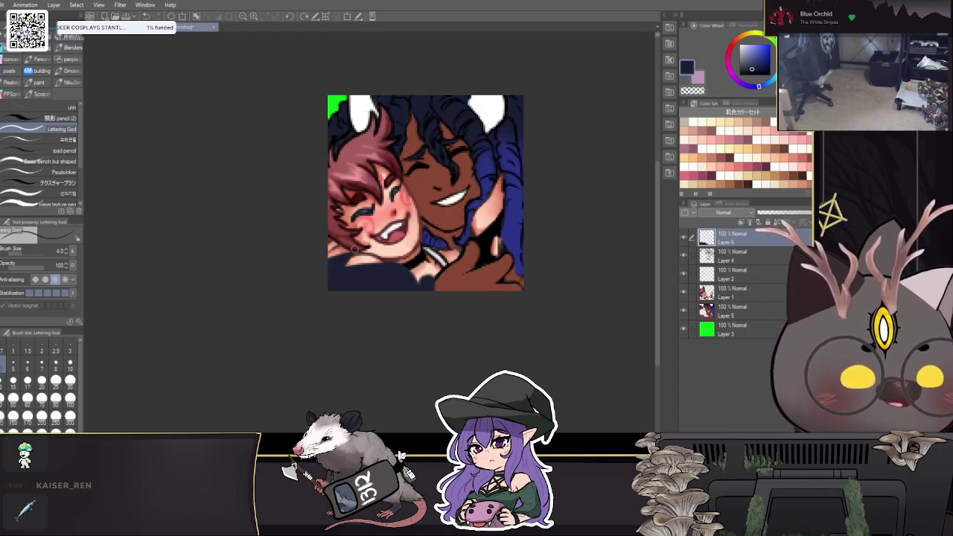
drag(393, 305, 375, 311)
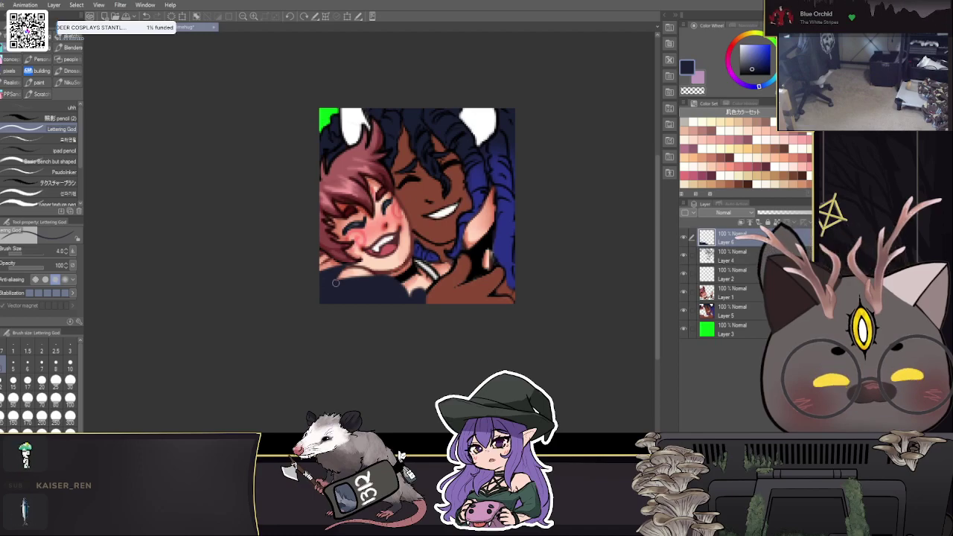
scroll(414, 300, up, 1)
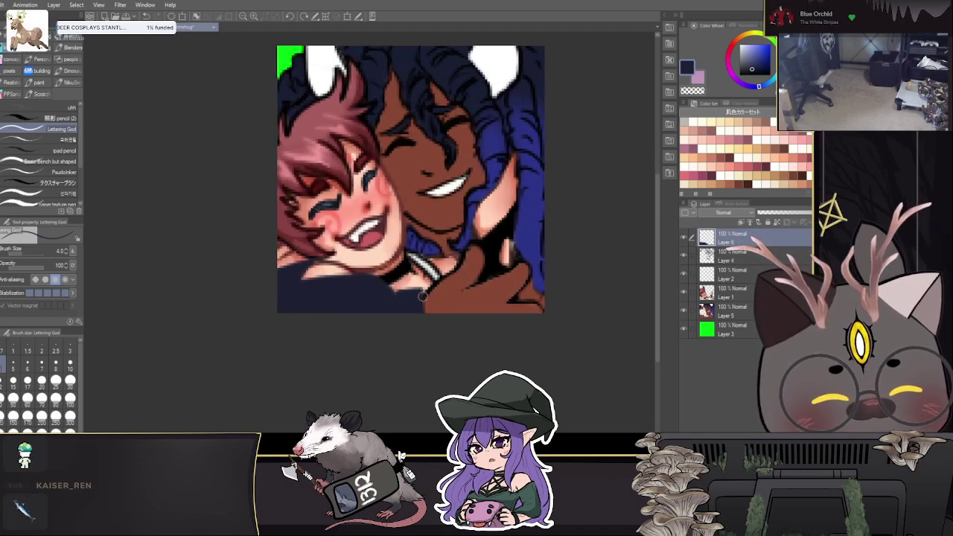
drag(497, 349, 475, 351)
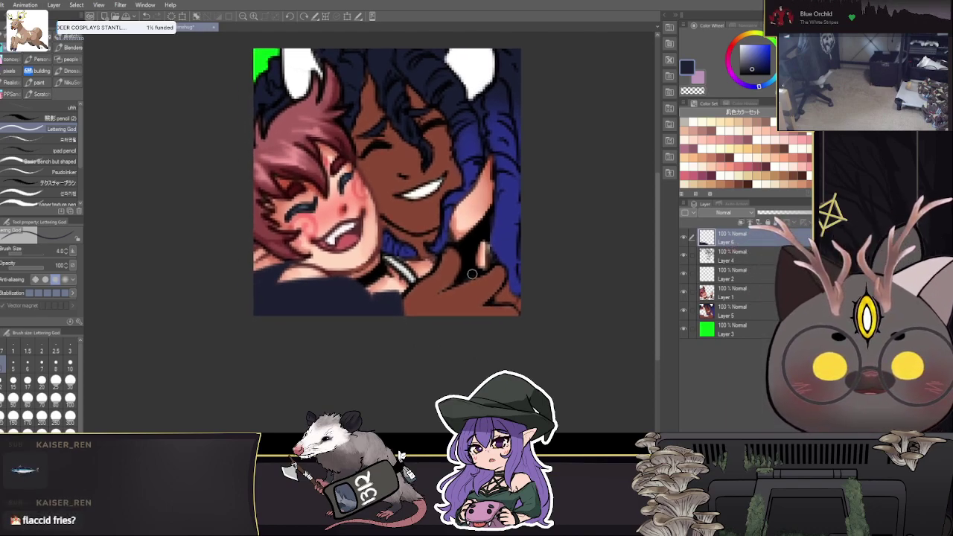
scroll(479, 352, up, 1)
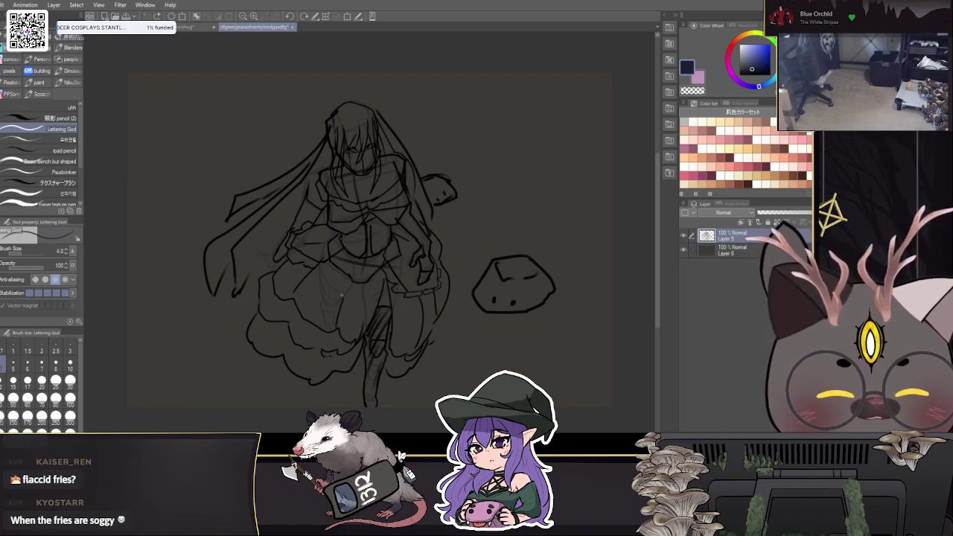
Step: Try pen strokes at size 4.5 on the long-haired figure's gown sketch, and undo them
key(])
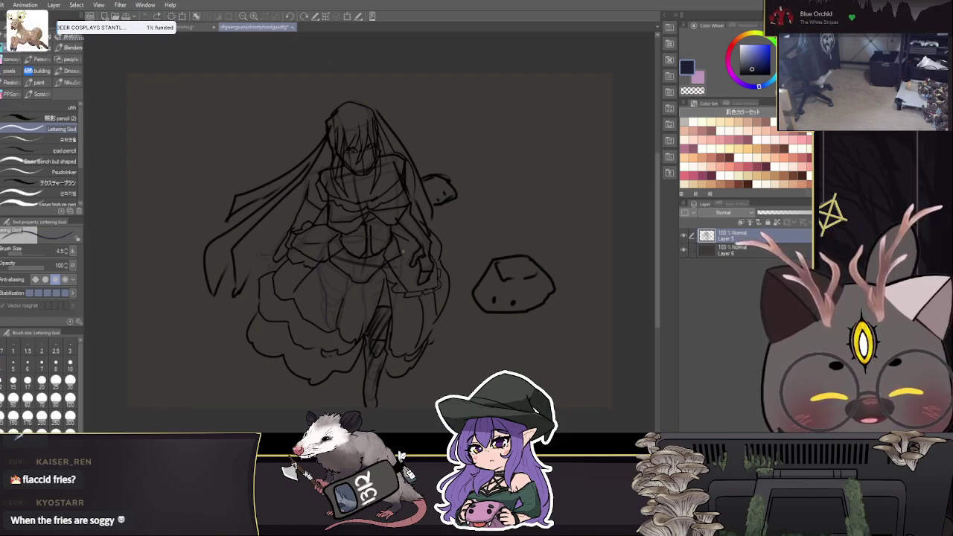
drag(460, 265, 479, 371)
key(ctrl+z)
key(ctrl+z)
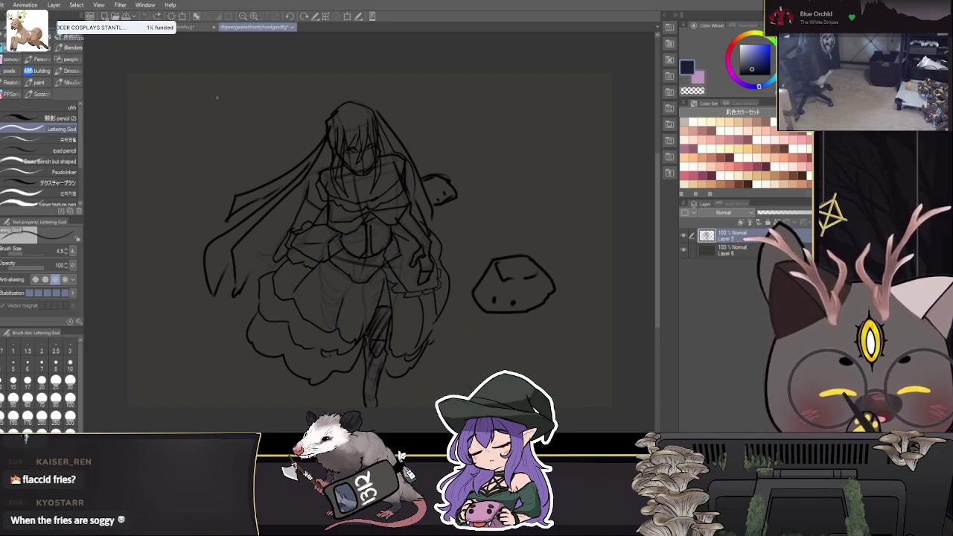
Step: Switch to the hugging-couple drawing and touch up the taller character's jaw edge with the sampled brown skin colour and erasing on Layer 4
click(292, 28)
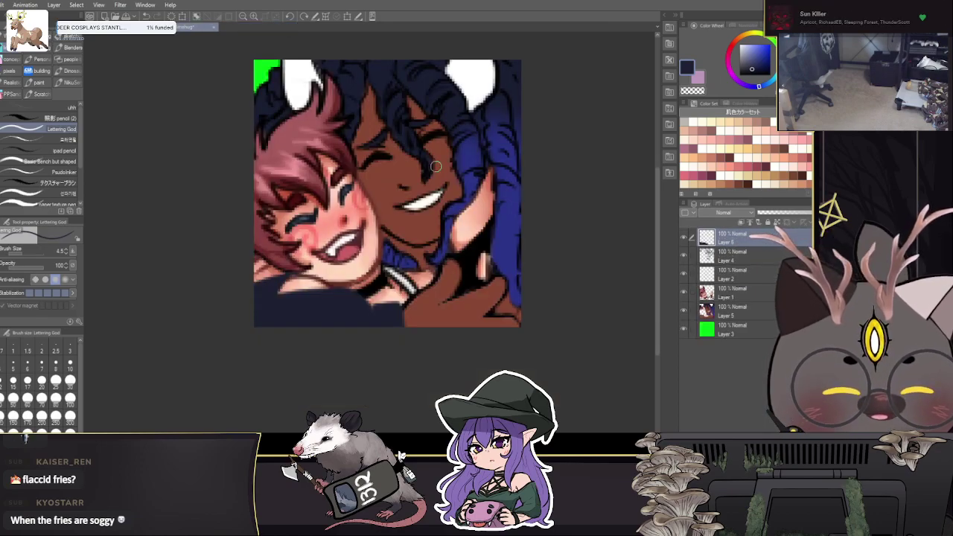
drag(534, 231, 496, 285)
alt+click(411, 240)
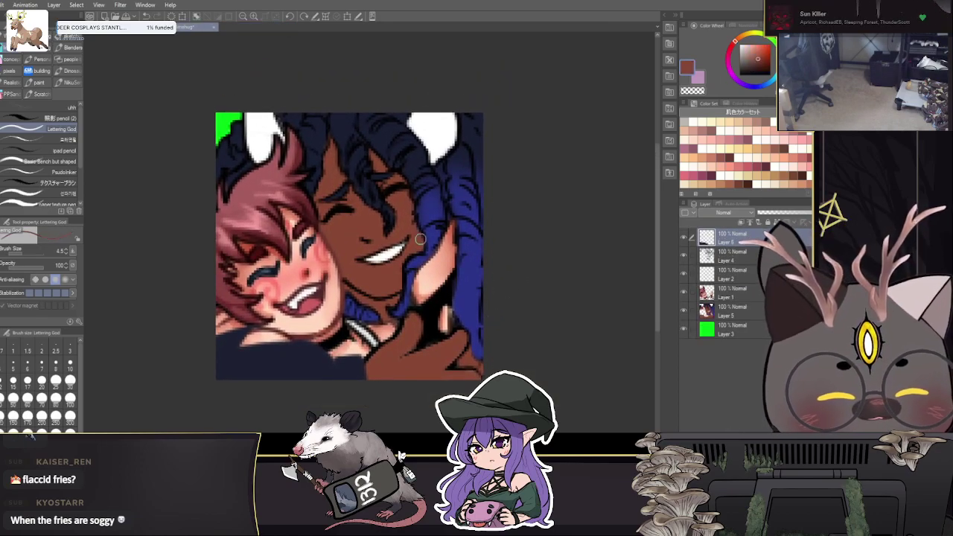
click(745, 310)
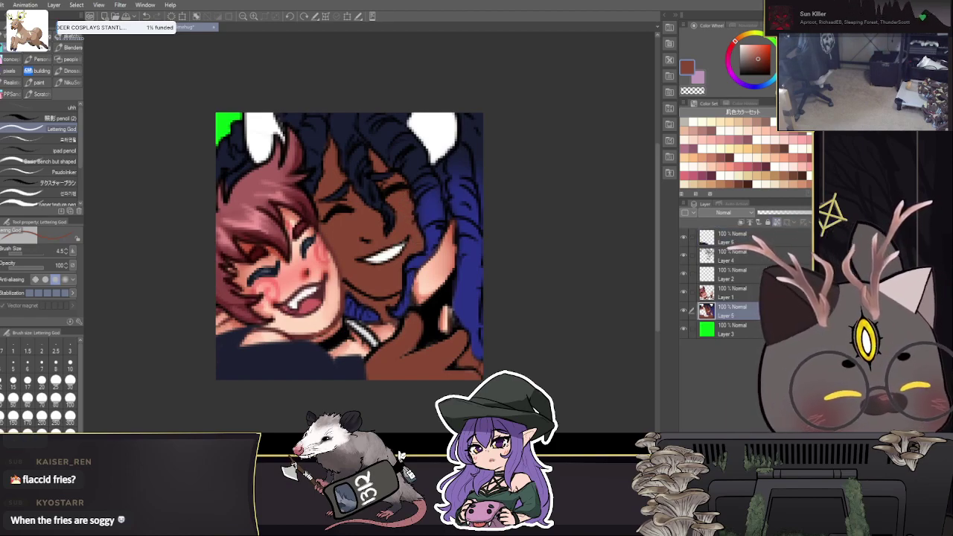
click(737, 256)
key(c)
key(bracketleft)
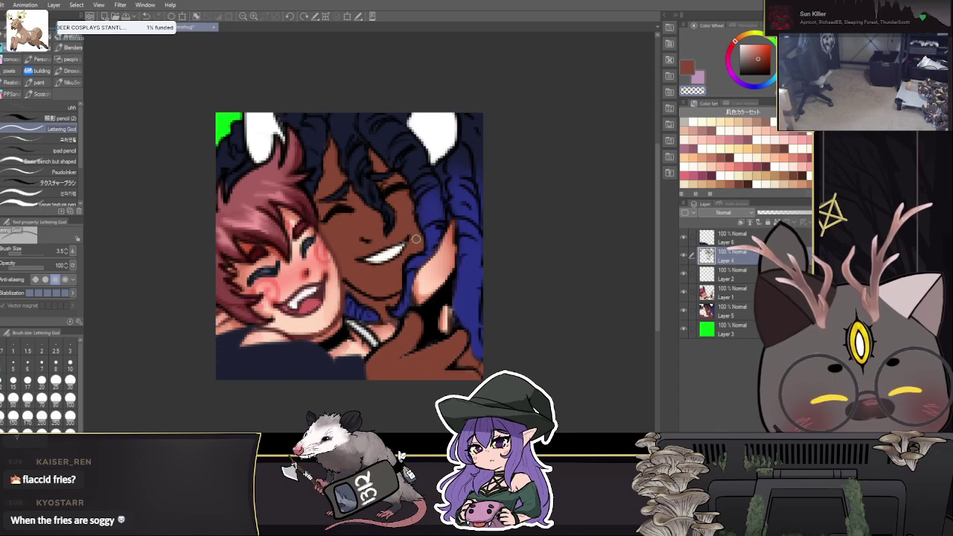
drag(486, 281, 510, 231)
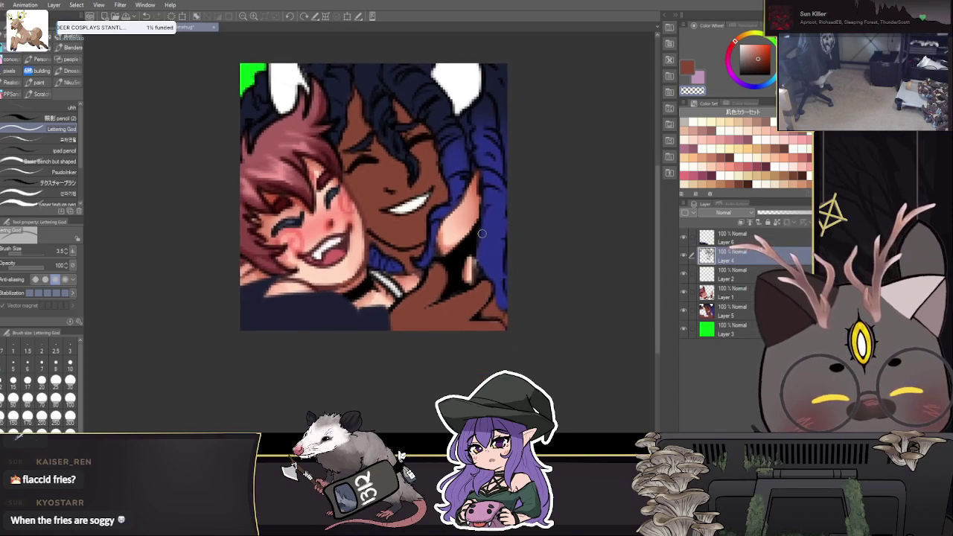
Step: Fill the hair lock behind the neck with sampled blue on Layer 5 and add thin black line work on Layer 4
click(754, 316)
alt+click(380, 252)
key(bracketleft)
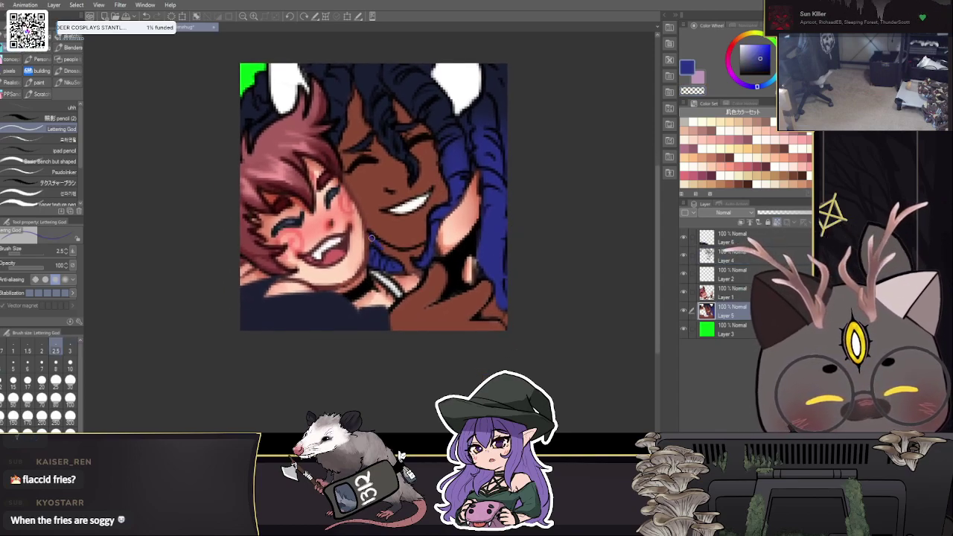
alt+click(369, 158)
key(bracketleft)
key(bracketleft)
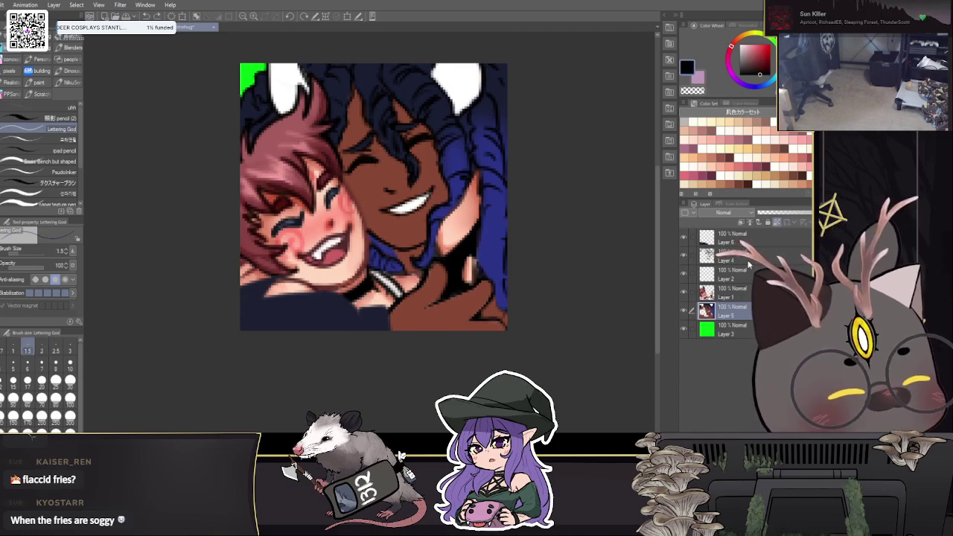
click(746, 259)
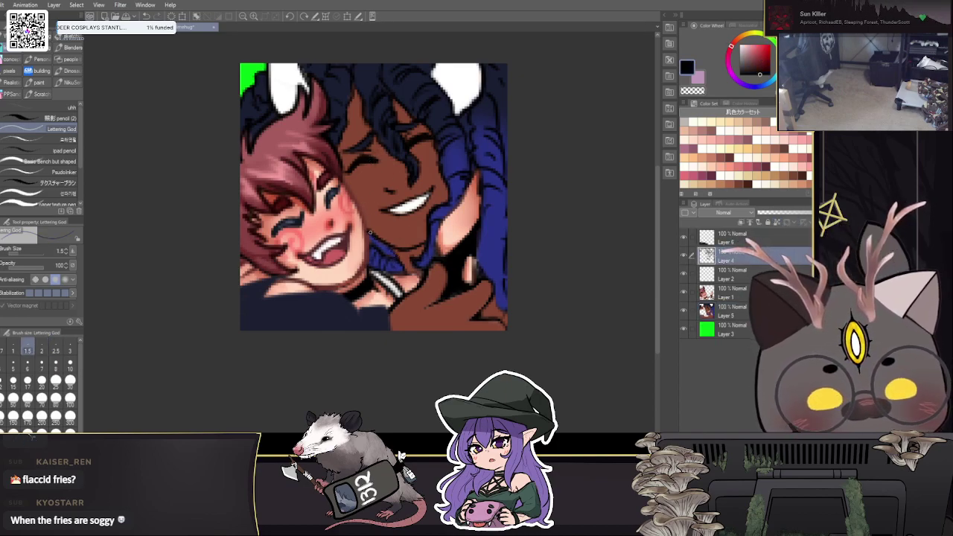
scroll(266, 208, down, 5)
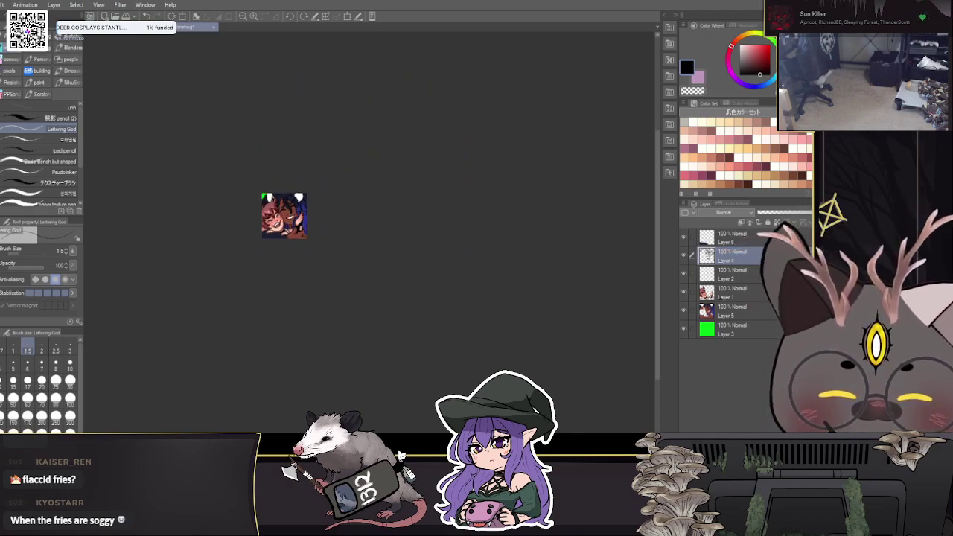
scroll(262, 223, up, 5)
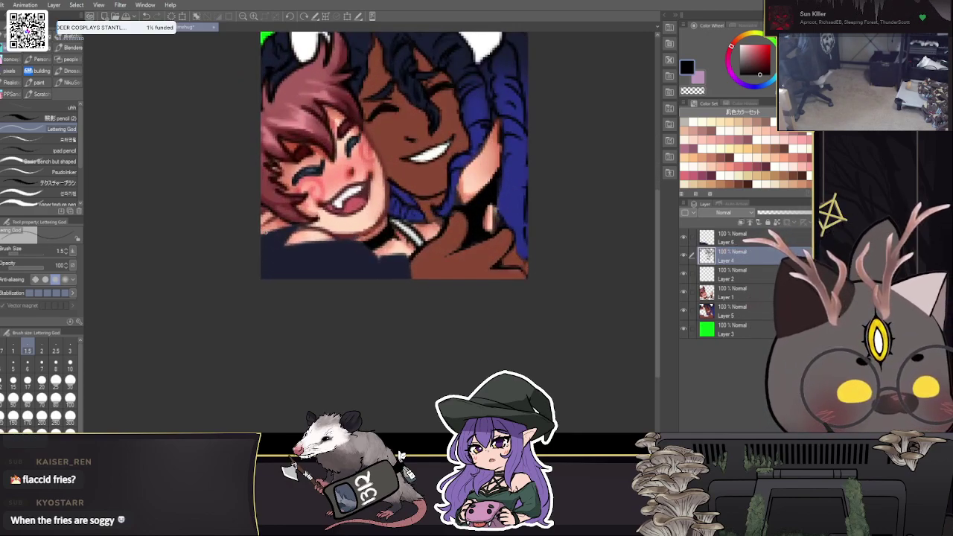
Step: Sample the bright blue from the reference drawing and set the brush size to 3.5 for painting on Layer 6
click(126, 28)
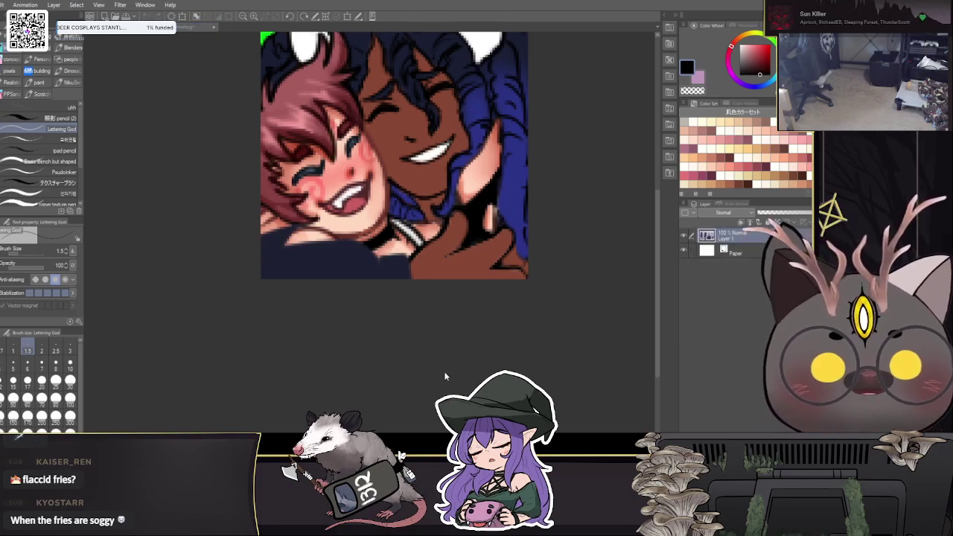
key(ctrl+Tab)
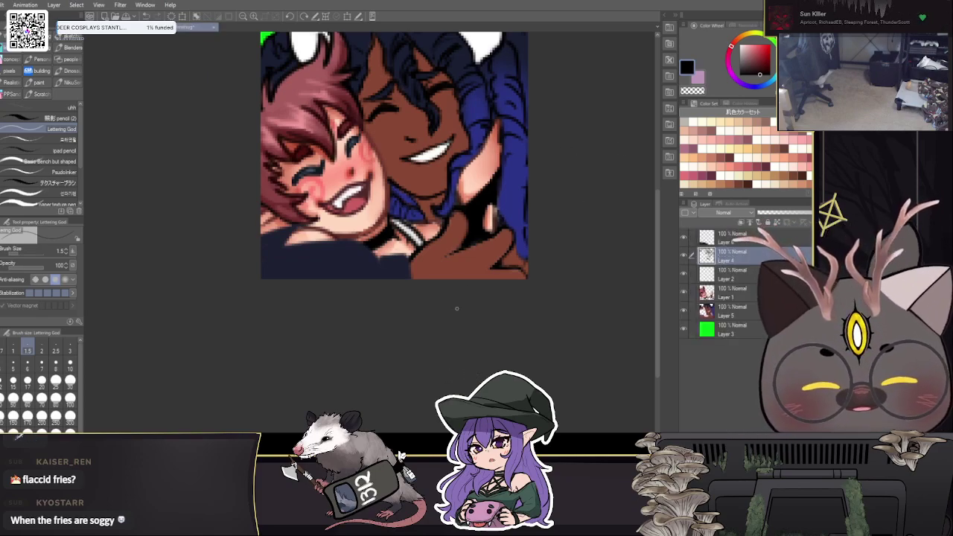
drag(458, 331, 441, 337)
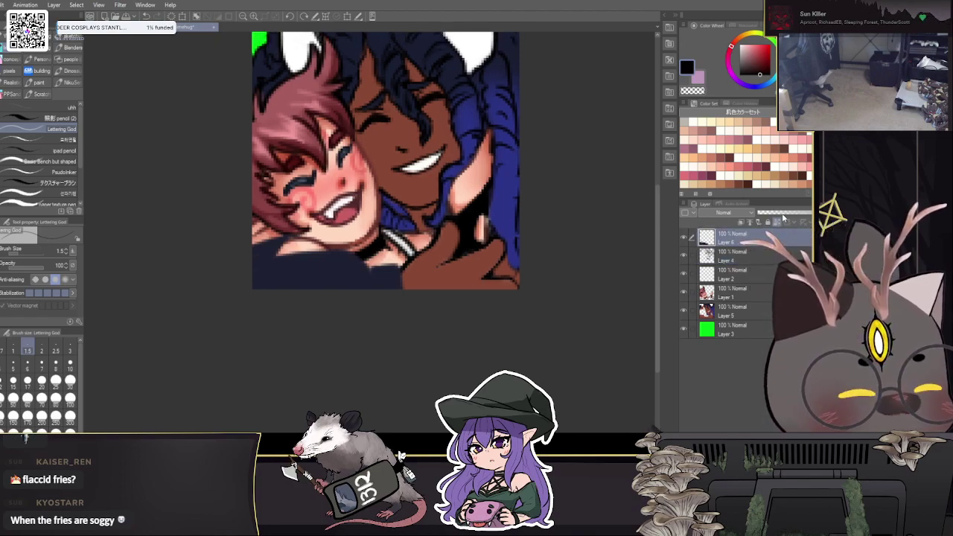
key(ctrl+Tab)
key(])
key(])
key(])
key(])
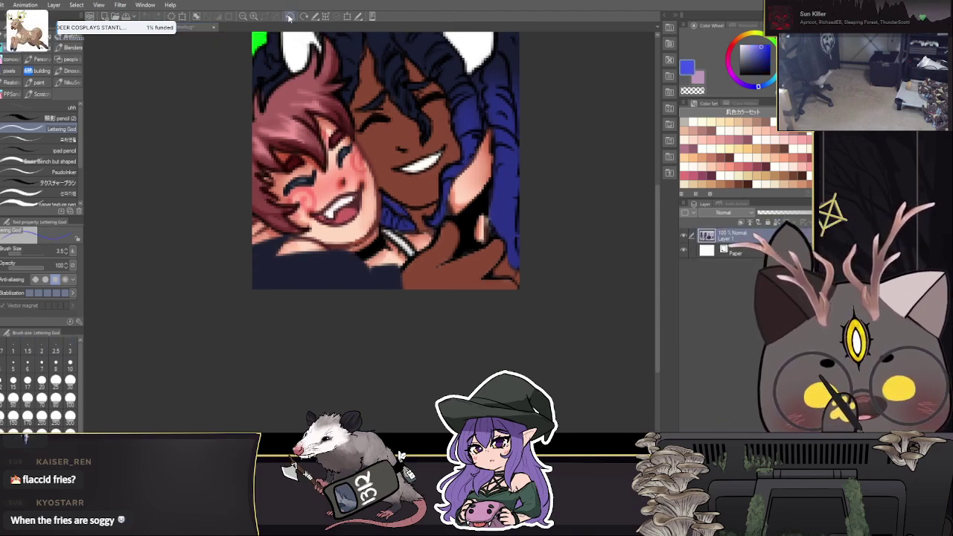
key(ctrl+Tab)
Step: Rotate the canvas and paint a bright blue band along the outer edge of the dark navy garment on Layer 6
click(290, 16)
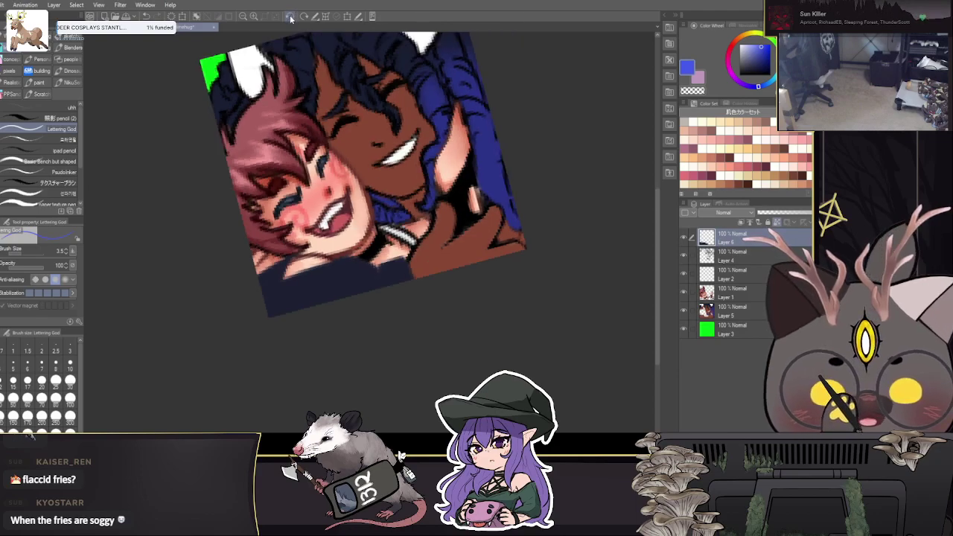
click(290, 16)
click(290, 17)
key(])
key(])
key(bracketright)
mouse_move(420, 255)
mouse_down()
mouse_move(347, 320)
mouse_move(313, 370)
mouse_move(412, 268)
mouse_move(301, 381)
mouse_up()
drag(429, 253, 292, 379)
Step: Refine the blue band's edge near the neck with sampled garment colours and a smaller brush
alt+click(402, 246)
key(bracketleft)
key(bracketleft)
mouse_move(391, 261)
mouse_down()
mouse_move(420, 300)
mouse_move(442, 275)
mouse_up()
alt+click(411, 261)
key(bracketleft)
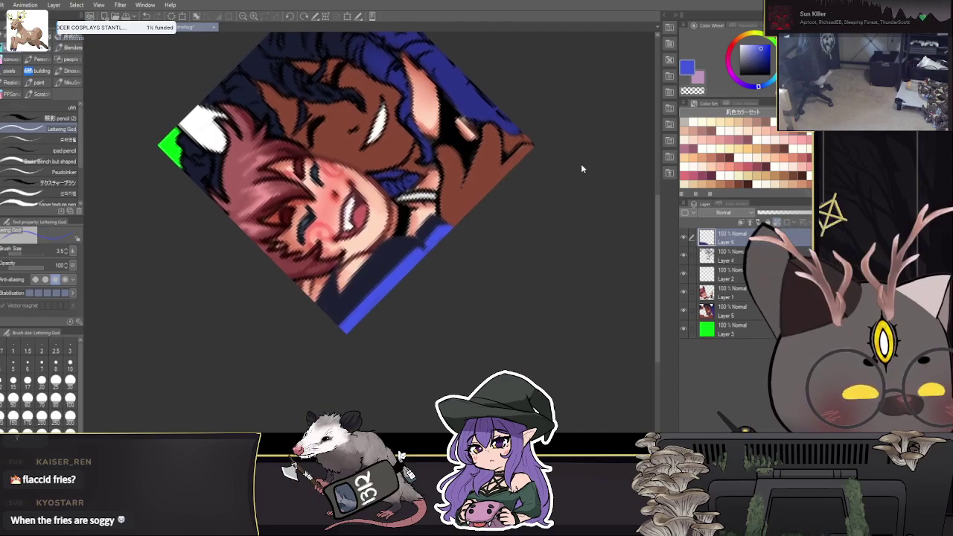
Step: Sample a light peach from the reference drawing and dot small specks across the navy garment with a 2.5 brush
key(ctrl+shift+e)
key(bracketleft)
key(bracketleft)
alt+click(585, 130)
click(506, 237)
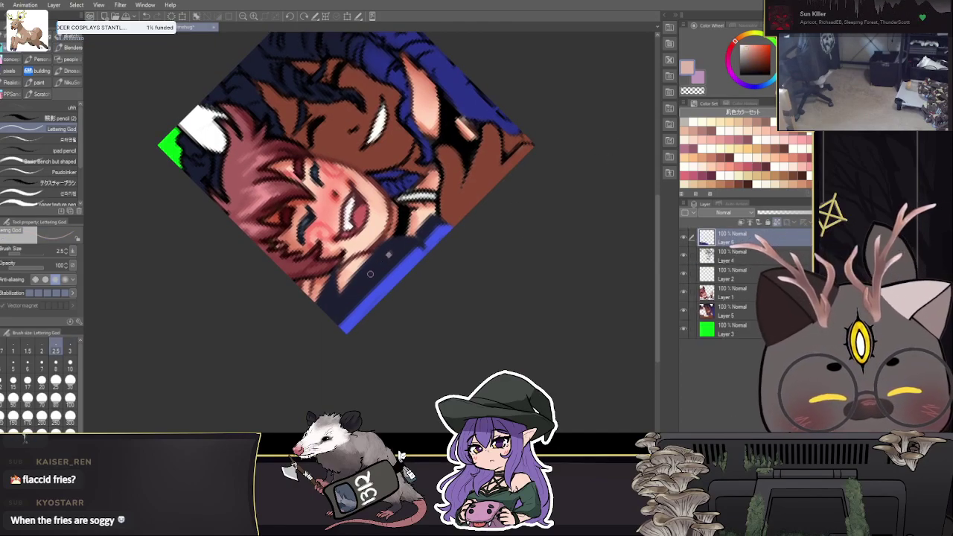
click(351, 299)
click(338, 311)
click(355, 302)
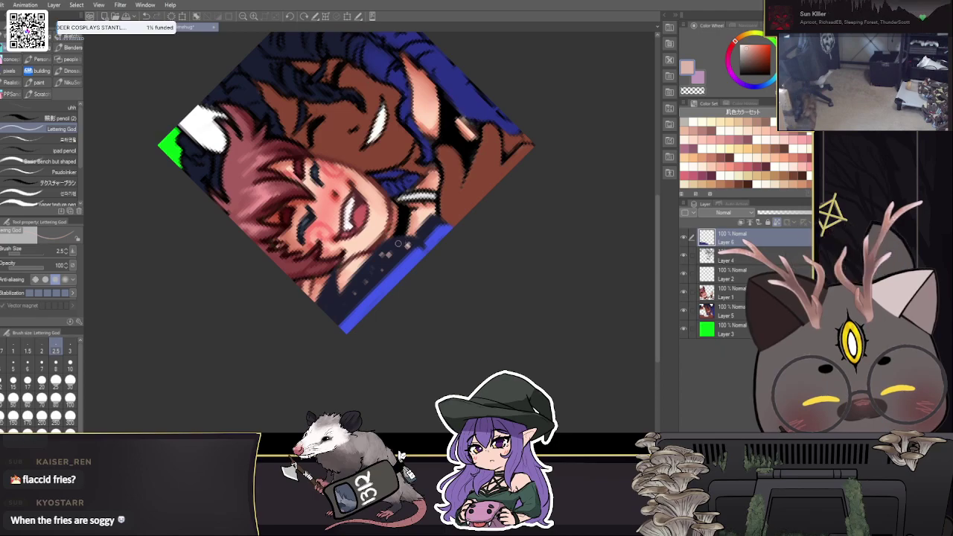
drag(529, 265, 530, 269)
Step: Add a new layer and draw black outlines around the speckled navy garment
click(738, 75)
key(ctrl+shift+n)
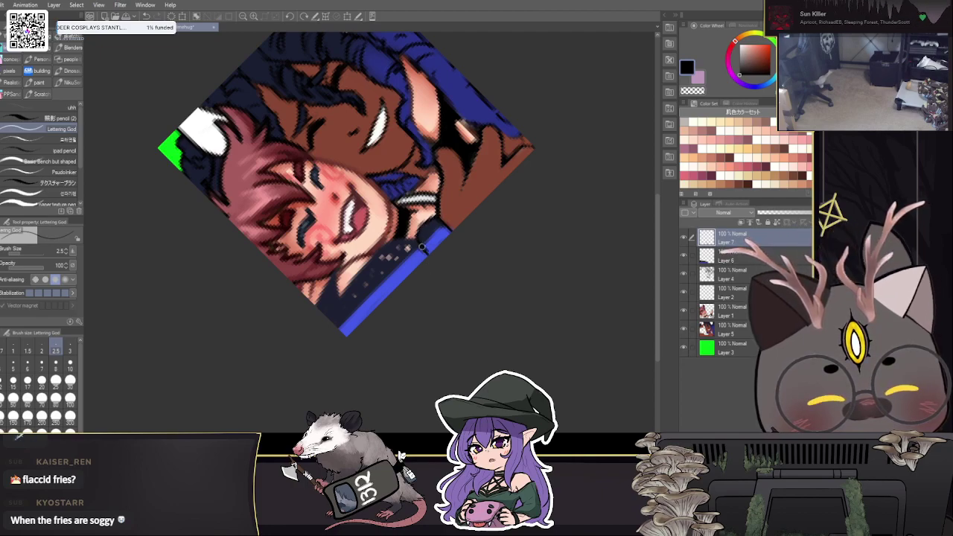
drag(386, 244, 341, 297)
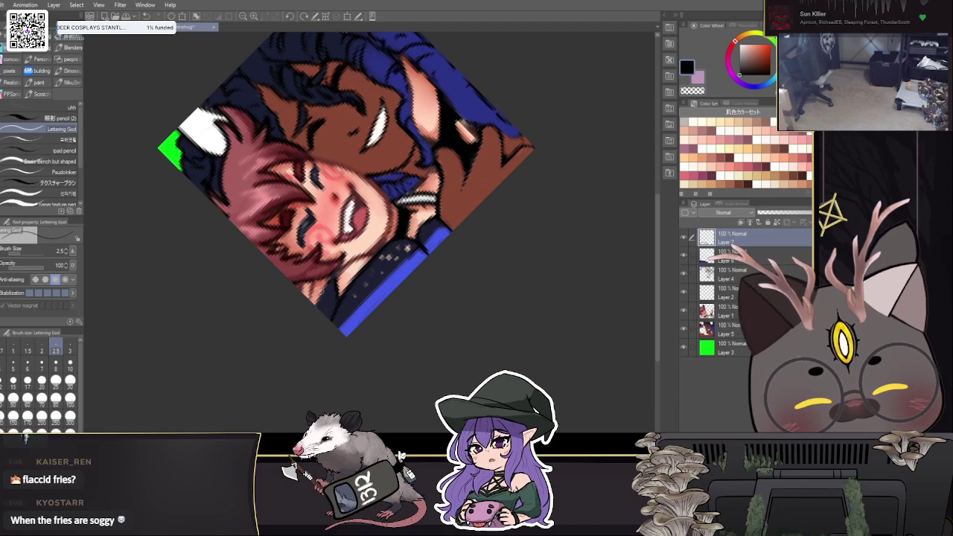
drag(515, 302, 499, 302)
scroll(499, 293, down, 5)
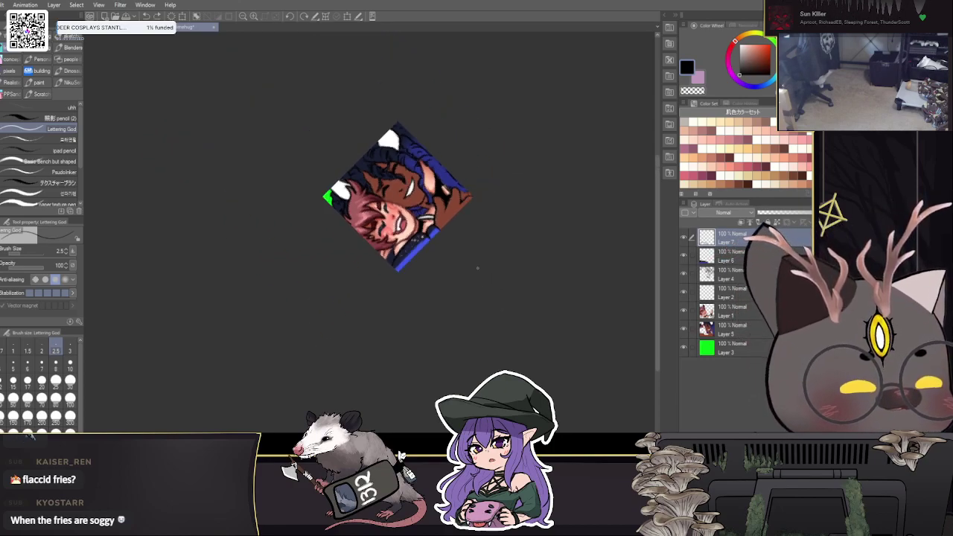
scroll(462, 262, up, 5)
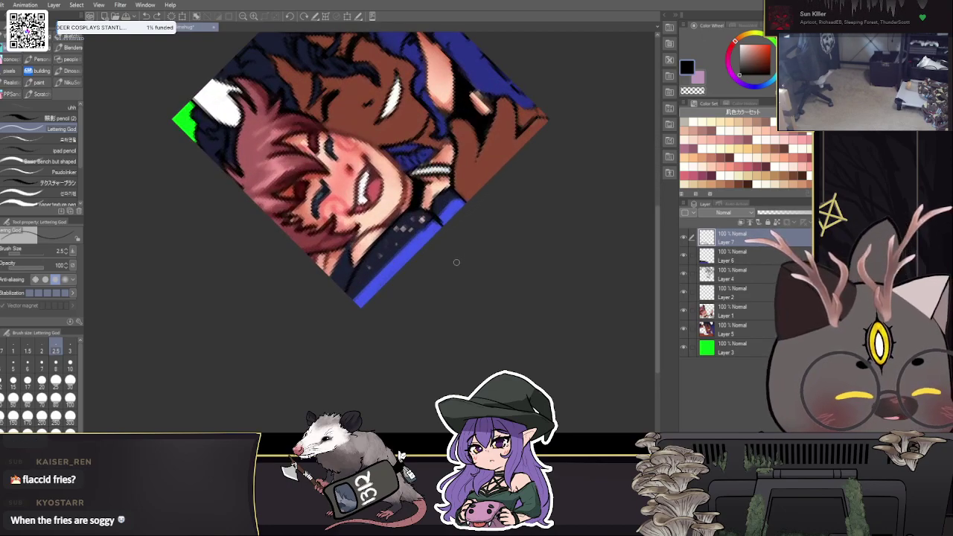
Step: Narrow the blue band on Layer 6 with sampled navy at brush size 3.5, resample the blue and straighten the canvas
click(761, 257)
alt+click(452, 198)
key(])
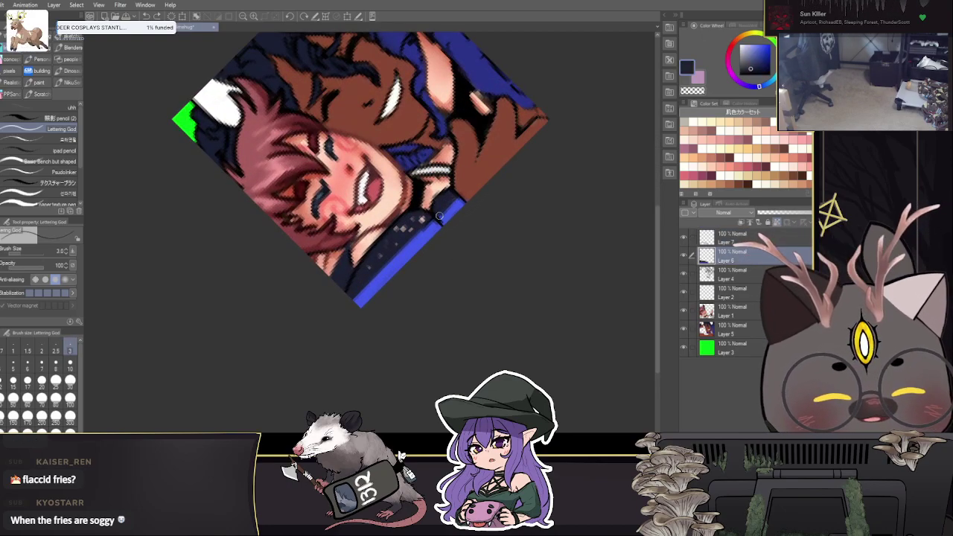
key(bracketright)
drag(435, 216, 351, 300)
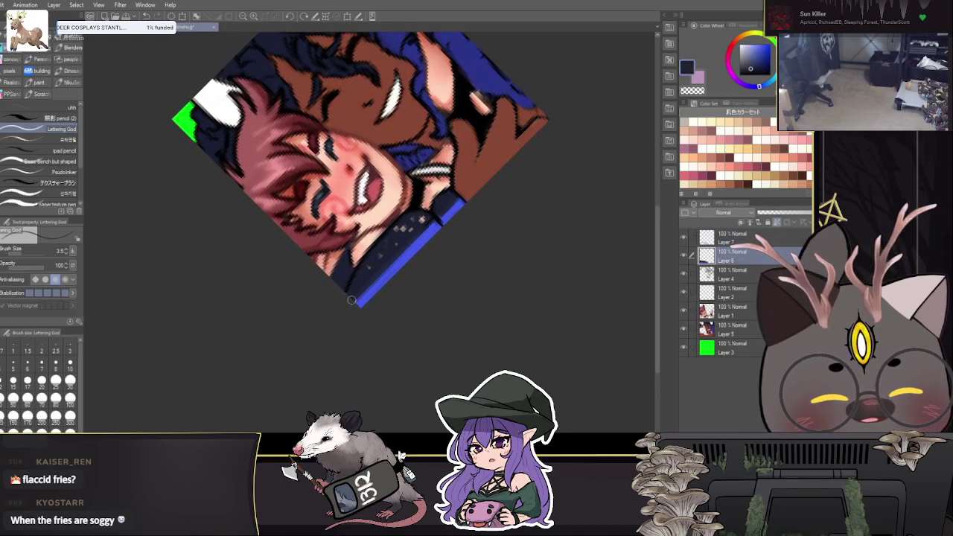
alt+click(429, 230)
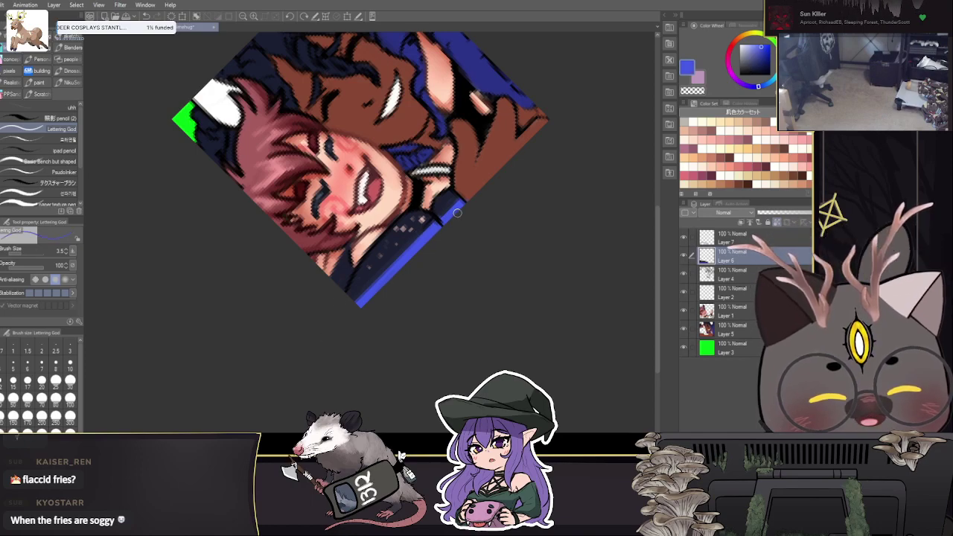
click(305, 16)
click(305, 16)
click(305, 16)
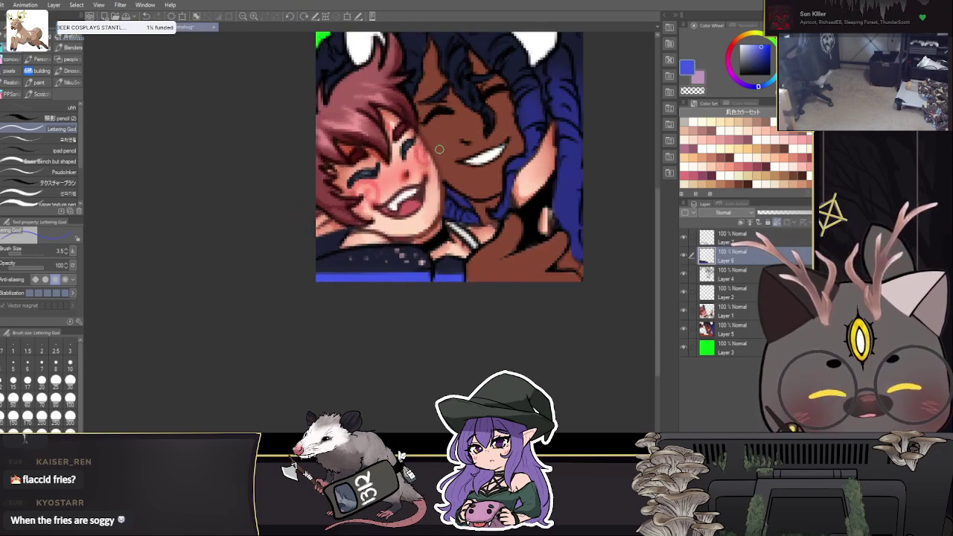
Step: Rotate the canvas, extend the navy over the garment section beside the brown hand and add muted specks to it
drag(431, 141, 352, 104)
alt+click(390, 235)
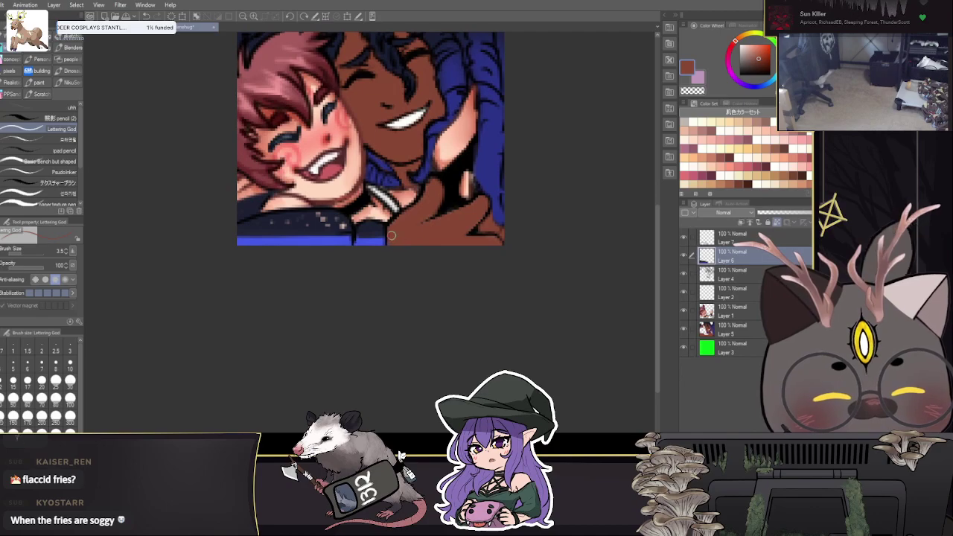
click(304, 14)
click(304, 15)
click(305, 15)
click(304, 15)
click(304, 15)
alt+click(346, 151)
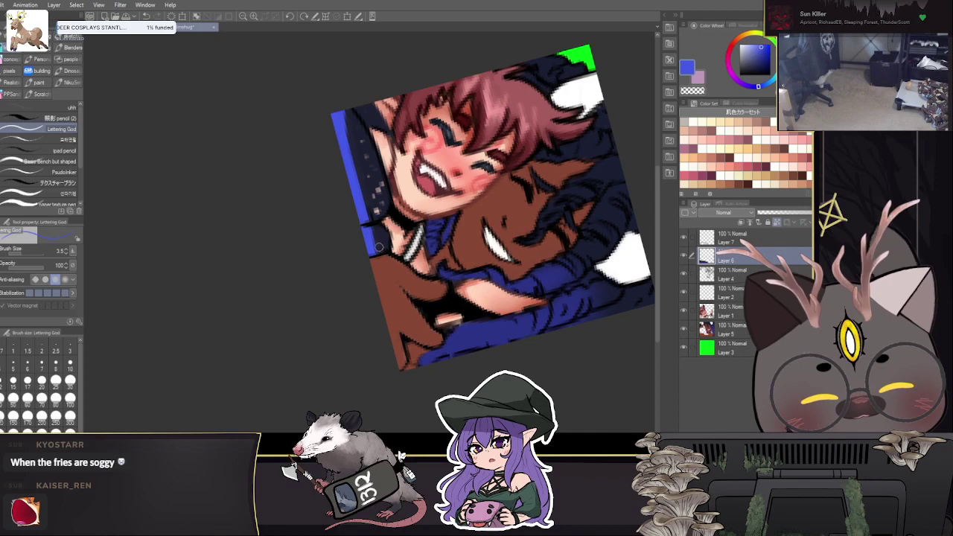
alt+click(379, 240)
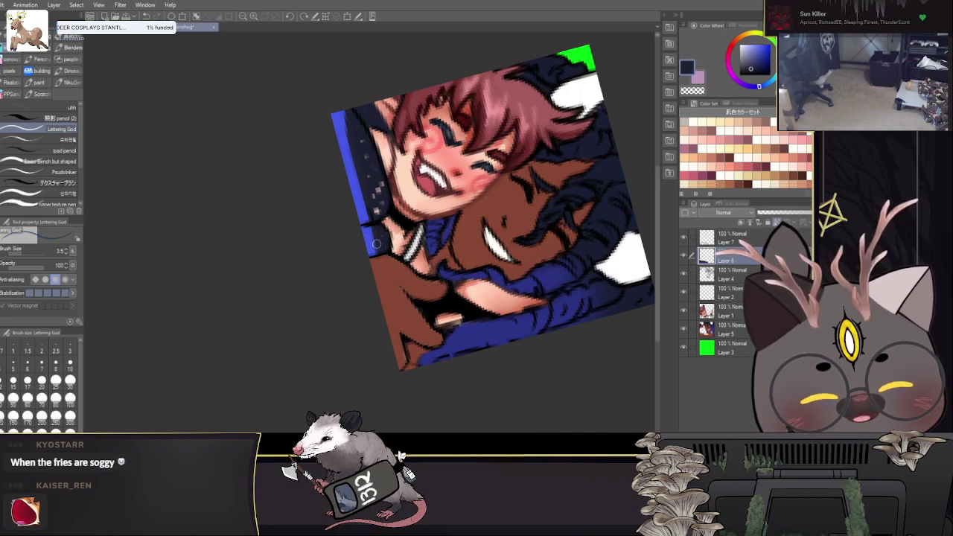
drag(376, 243, 330, 269)
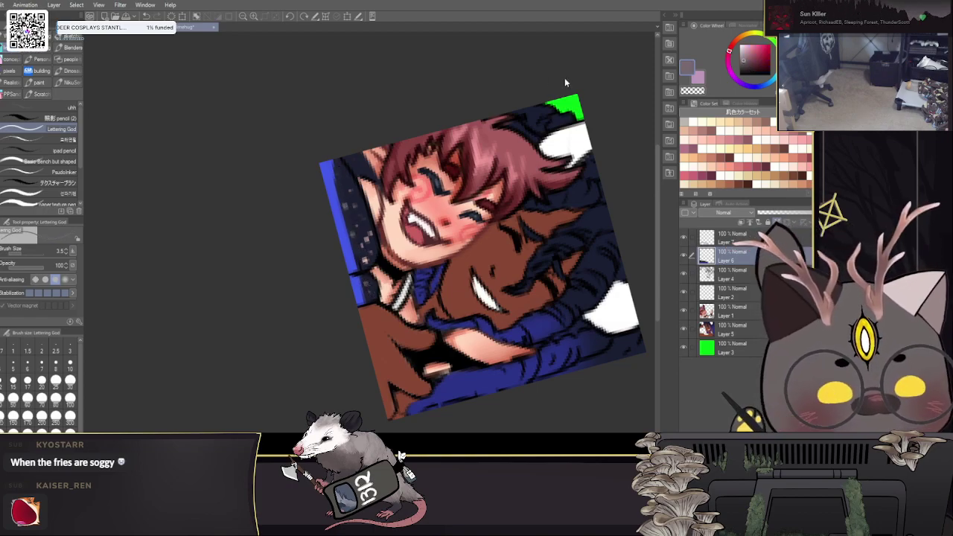
key(ctrl+shift+e)
key(ctrl+z)
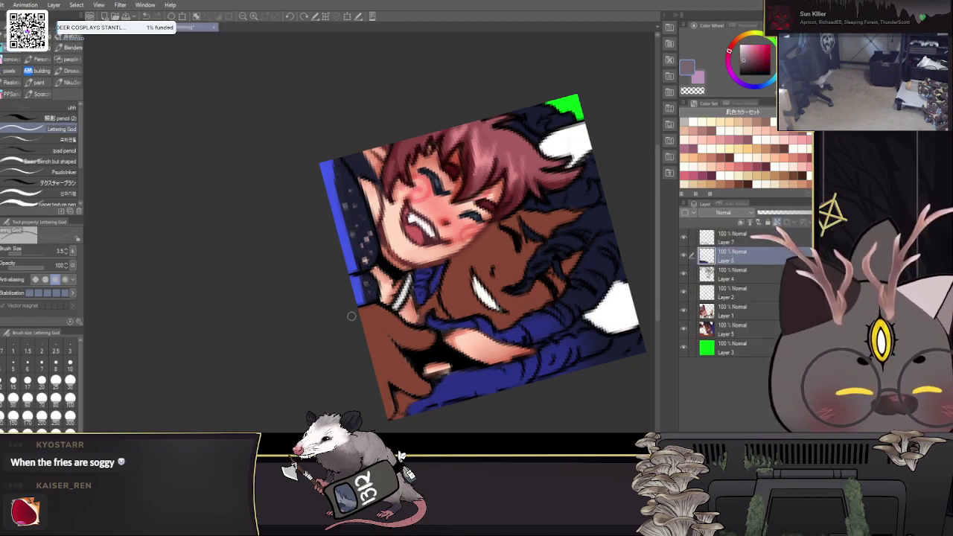
Step: Fill the garment section between the blue band and the brown hand with sampled black on Layer 6 at brush size 4.5
scroll(341, 313, up, 4)
drag(342, 326, 326, 283)
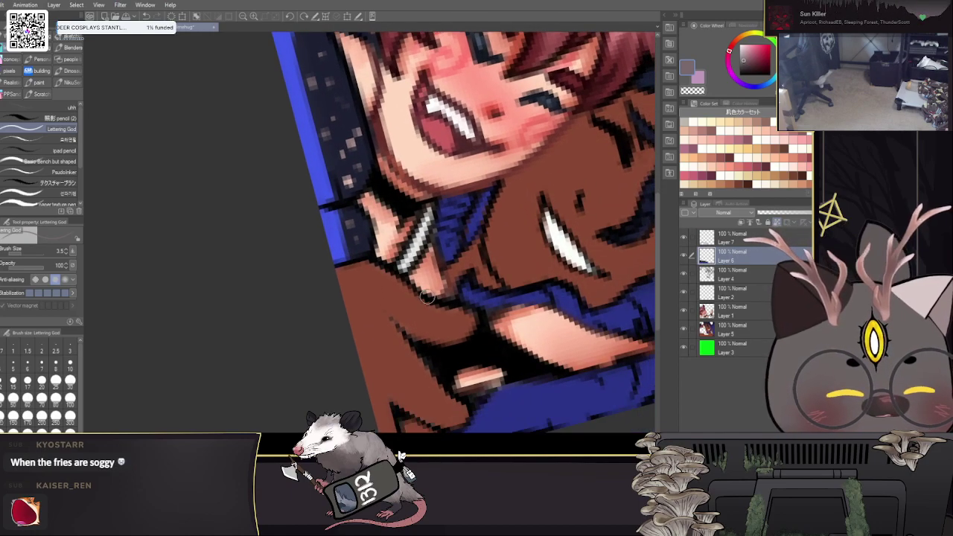
alt+click(397, 198)
key(])
drag(319, 212, 364, 201)
mouse_move(378, 247)
mouse_down()
mouse_move(344, 221)
mouse_move(327, 217)
mouse_move(326, 231)
mouse_move(358, 247)
mouse_move(359, 222)
mouse_up()
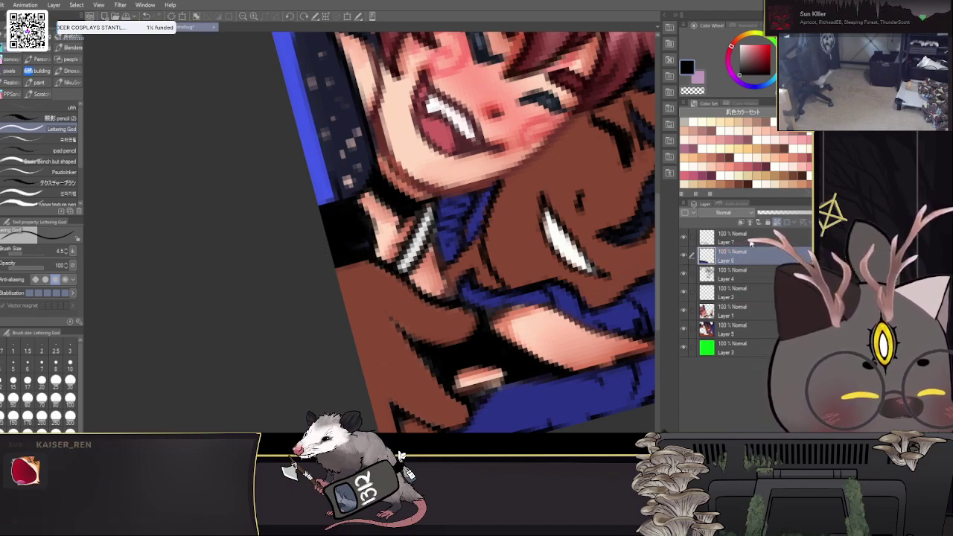
Step: Add a new layer and paint black over the patch of skin beside the black garment section
key(ctrl+shift+n)
key(bracketleft)
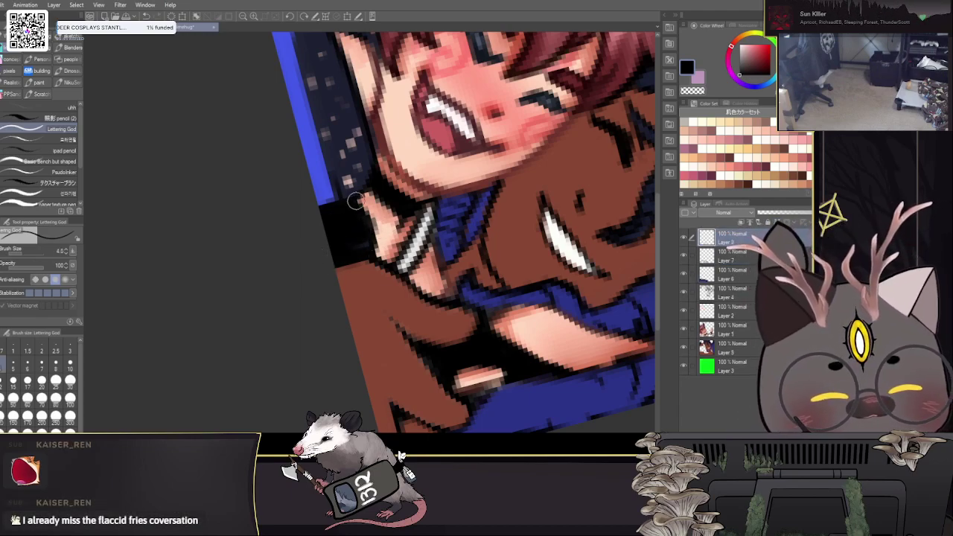
drag(372, 203, 387, 253)
mouse_move(359, 224)
mouse_down()
mouse_move(370, 197)
mouse_move(374, 246)
mouse_up()
key(bracketright)
mouse_move(378, 198)
mouse_down()
mouse_move(390, 253)
mouse_move(341, 270)
mouse_up()
Step: Switch the colour to white and paint two white shapes over the black area beside the hand and below the neck
drag(513, 238, 535, 286)
drag(742, 49, 715, 10)
key(bracketleft)
mouse_move(411, 257)
mouse_down()
mouse_move(449, 262)
mouse_move(424, 286)
mouse_move(433, 271)
mouse_up()
mouse_move(357, 279)
mouse_down()
mouse_move(367, 267)
mouse_move(381, 286)
mouse_move(376, 277)
mouse_move(453, 261)
mouse_move(439, 253)
mouse_move(458, 267)
mouse_move(414, 292)
mouse_move(359, 298)
mouse_move(352, 266)
mouse_move(354, 286)
mouse_up()
key(bracketleft)
Step: Sample black and add thin detail lines to the two white shapes beside the hand at brush size 1.5
alt+click(419, 244)
key(bracketleft)
key(bracketleft)
key(bracketleft)
key(bracketleft)
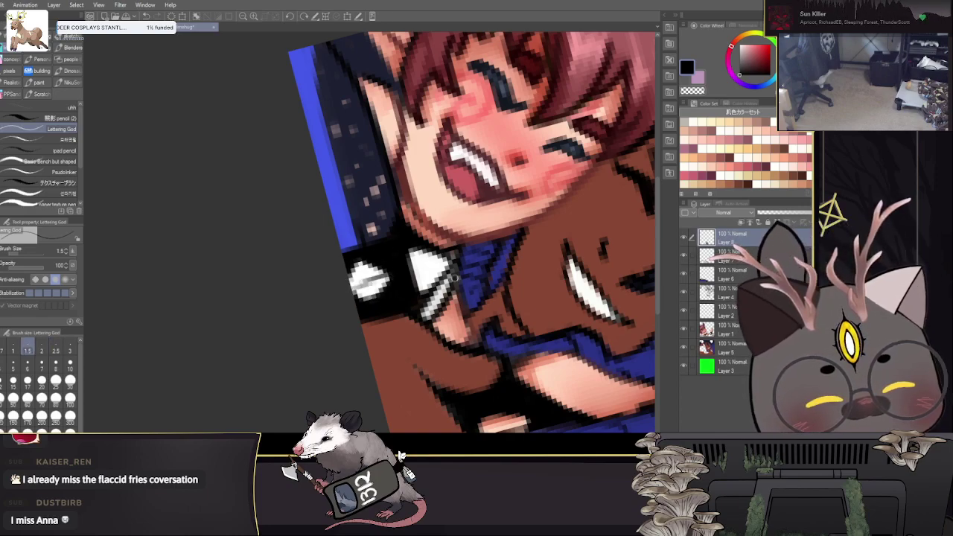
drag(449, 260, 420, 271)
Step: Sample the dark navy from the hair and fill the brown area beside the black garment section, enlarging the brush to size 6
drag(489, 311, 524, 284)
drag(601, 295, 472, 228)
alt+click(612, 117)
click(524, 313)
key(])
key(])
mouse_move(363, 212)
mouse_down()
mouse_move(374, 261)
mouse_move(352, 248)
mouse_move(375, 287)
mouse_move(350, 328)
mouse_move(328, 337)
mouse_up()
key(bracketright)
key(bracketright)
key(bracketright)
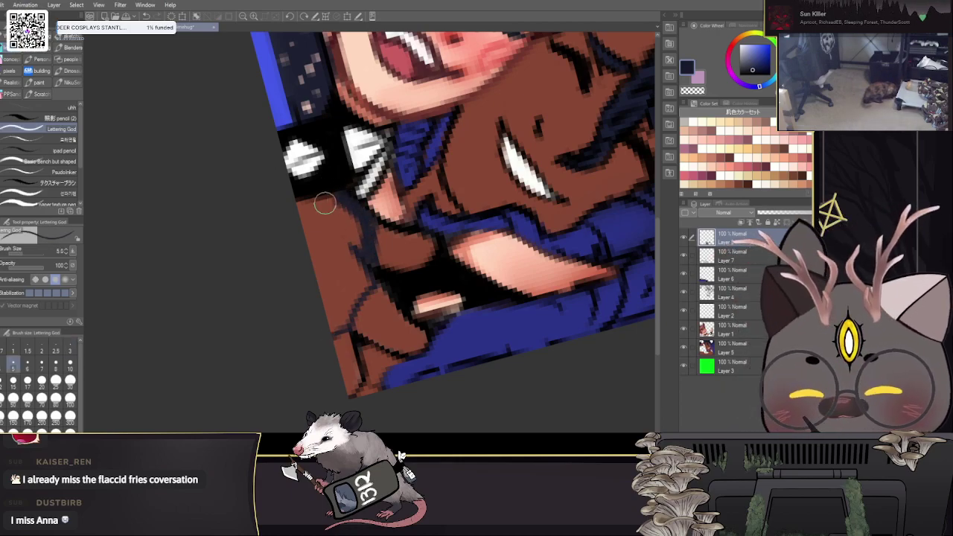
key(bracketright)
mouse_move(354, 253)
mouse_down()
mouse_move(343, 204)
mouse_move(283, 225)
mouse_move(308, 244)
mouse_move(331, 230)
mouse_move(367, 279)
mouse_move(336, 326)
mouse_move(316, 274)
mouse_move(330, 263)
mouse_move(354, 275)
mouse_move(304, 218)
mouse_up()
Step: Touch up the brown hand's edge against the navy section with sampled brown and black, reducing the brush to size 2.5
alt+click(372, 323)
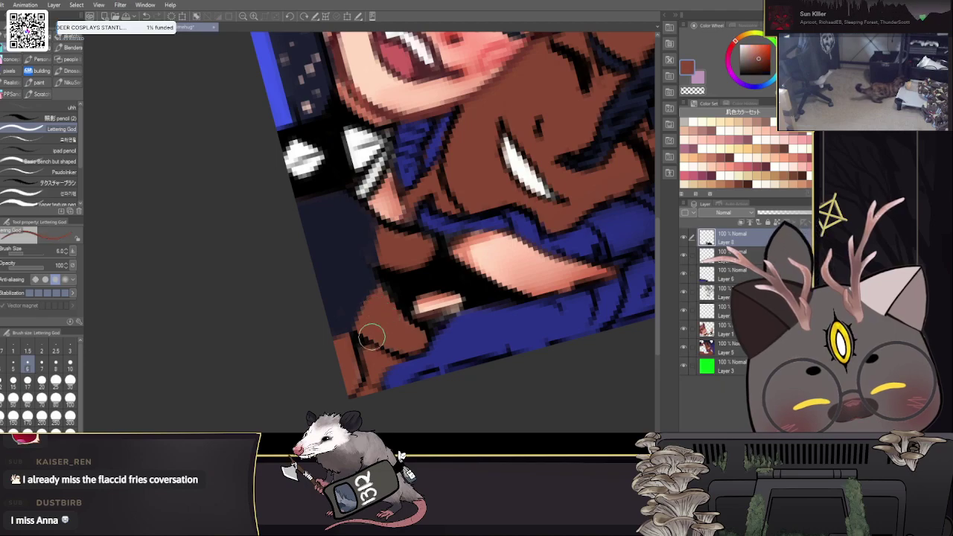
key(bracketleft)
key(bracketleft)
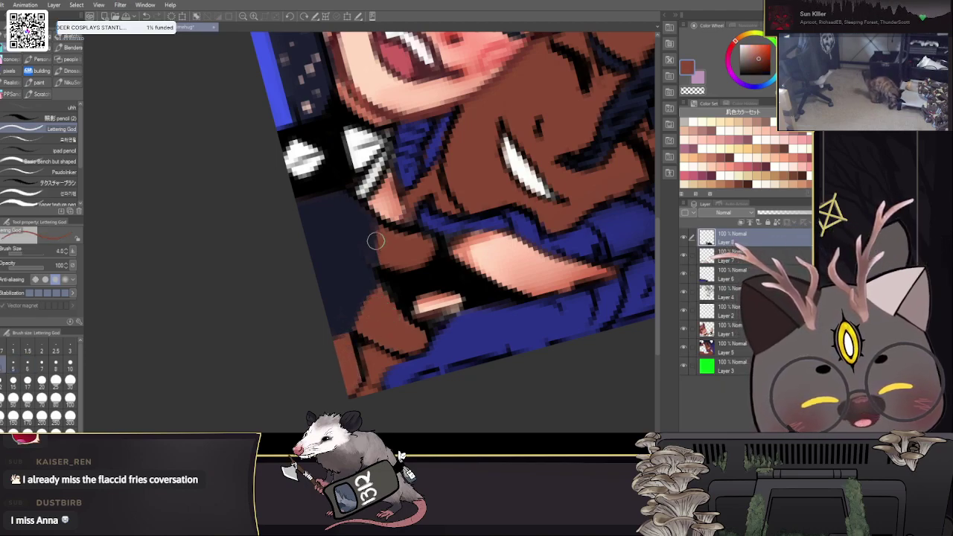
key(bracketleft)
key(bracketleft)
alt+click(389, 285)
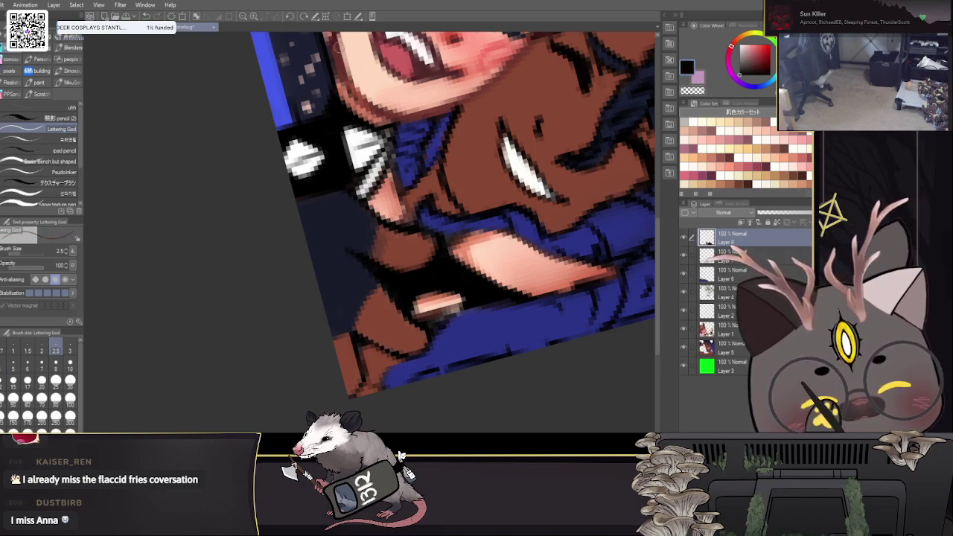
Step: Straighten the canvas and refine the edges between the brown hand and the navy section with sampled brown, navy and black
click(290, 17)
click(290, 17)
click(290, 16)
click(290, 16)
click(291, 16)
drag(444, 251, 463, 264)
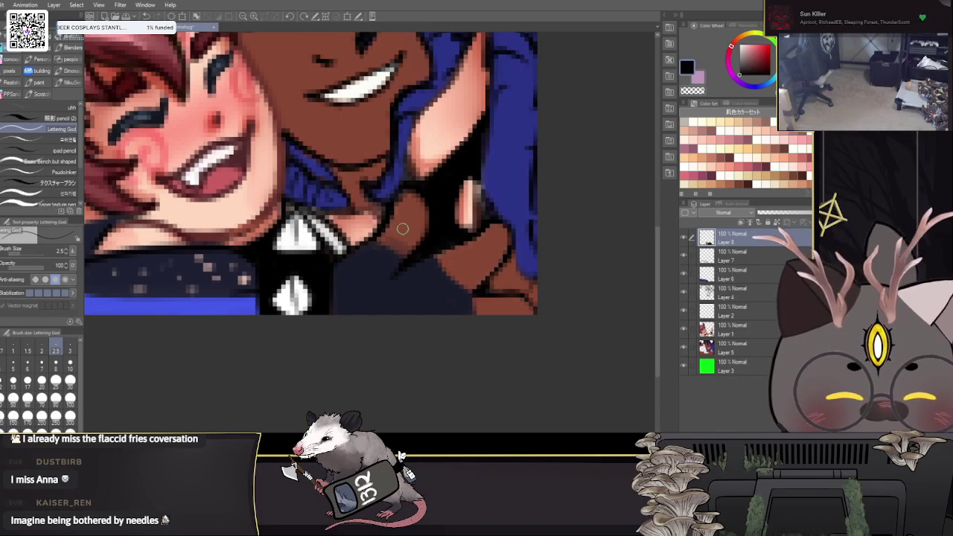
alt+click(401, 227)
drag(389, 235, 393, 244)
alt+click(440, 218)
alt+click(385, 242)
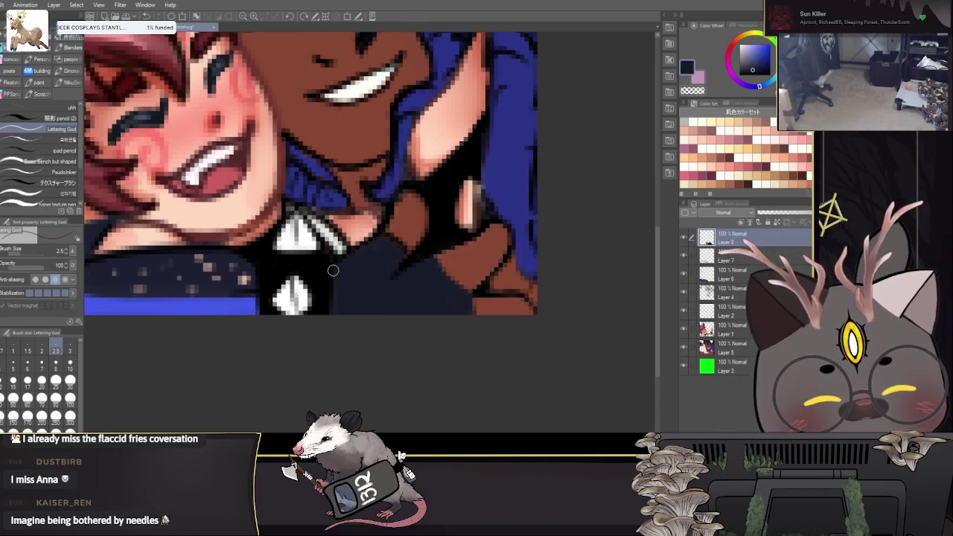
drag(474, 328, 462, 335)
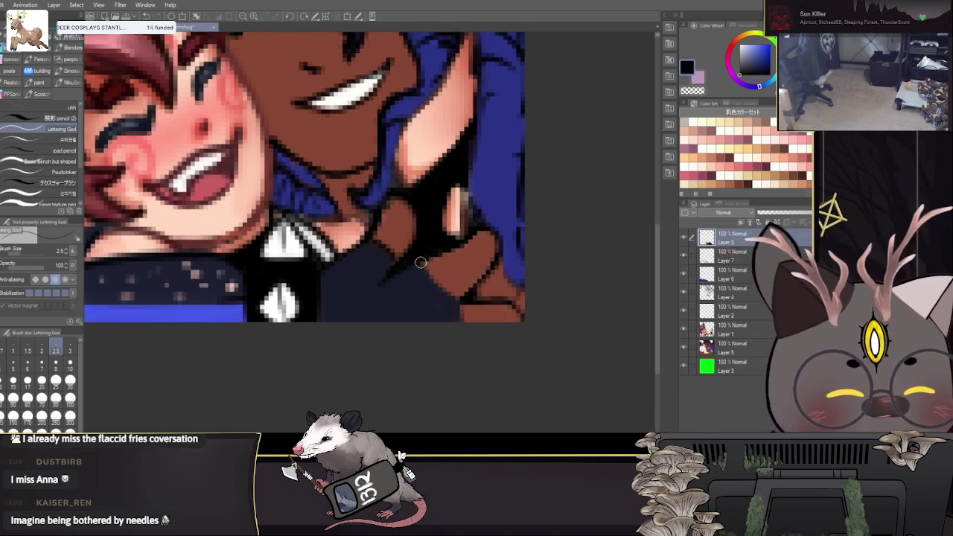
drag(420, 261, 461, 291)
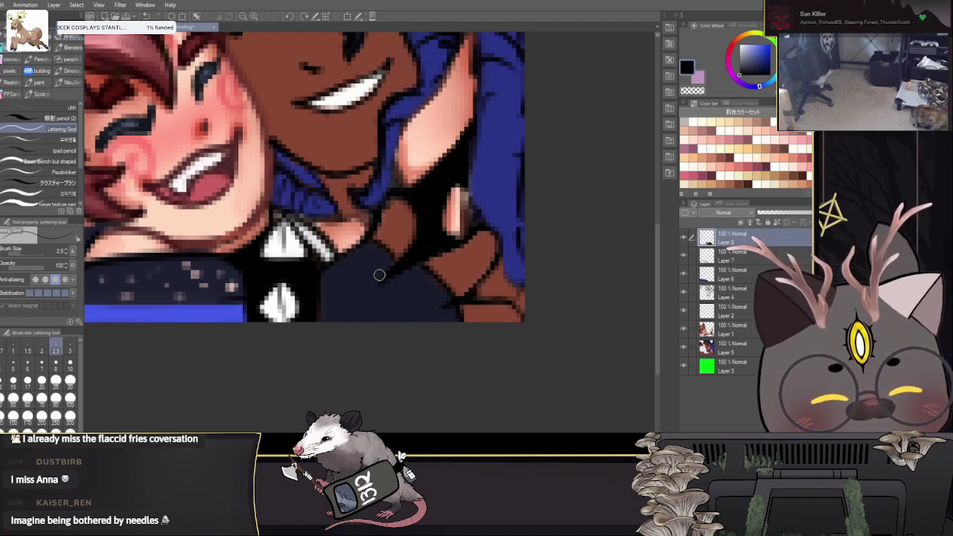
Step: Paint a row of small black scallops along the lower edge of the navy section, finishing at brush size 3
drag(483, 320, 517, 428)
scroll(517, 428, down, 3)
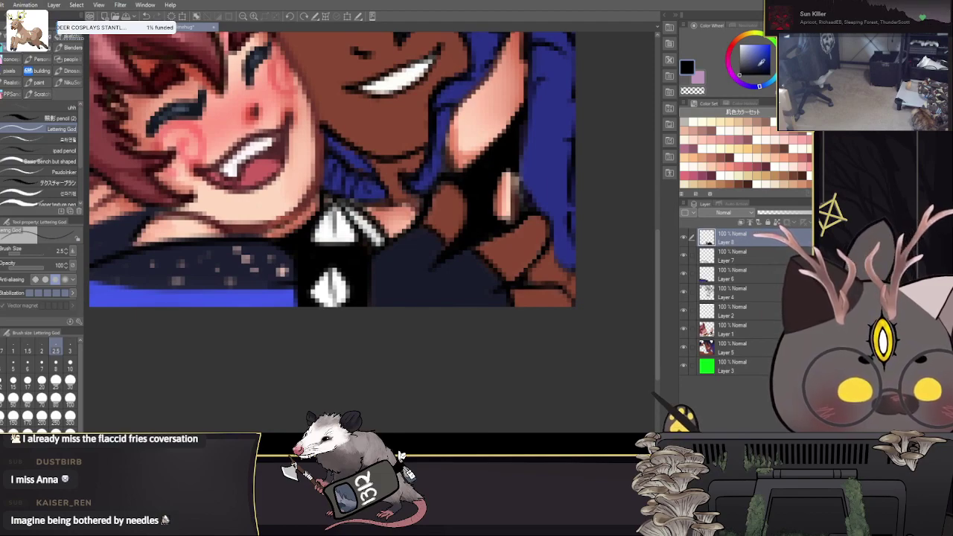
key(bracketright)
key(bracketright)
drag(405, 292, 424, 305)
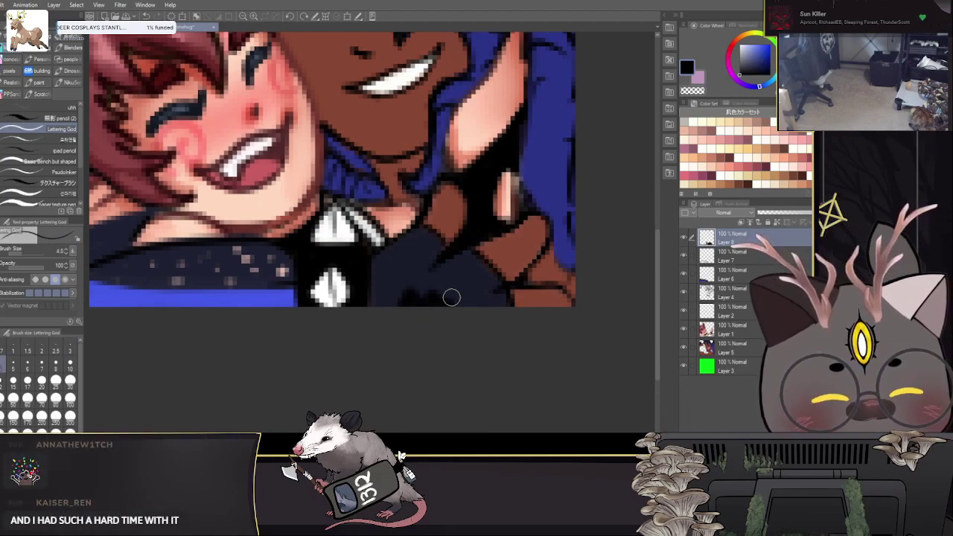
key(bracketleft)
drag(422, 302, 437, 303)
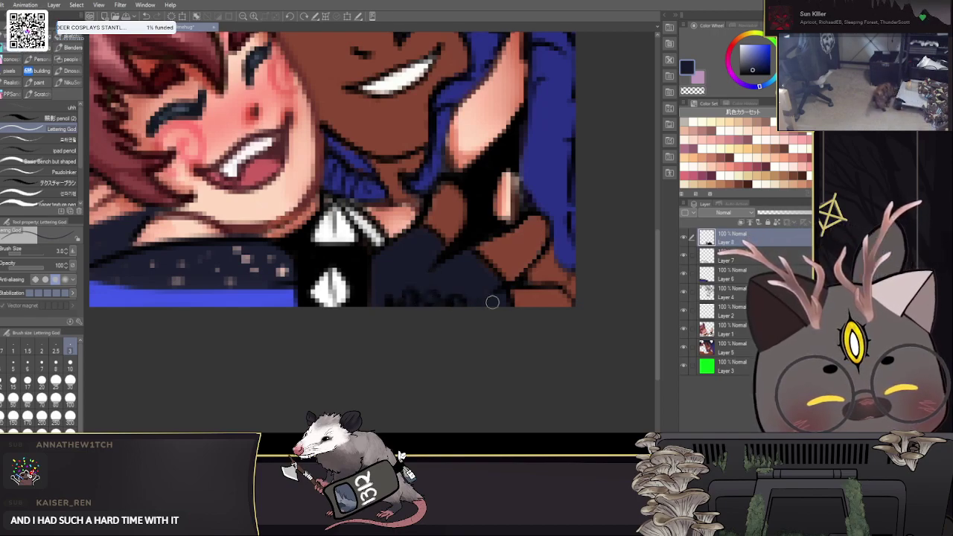
Step: Sample golden brown from the reference drawing and paint gold scallop trim over the black scallops on the navy section
click(127, 28)
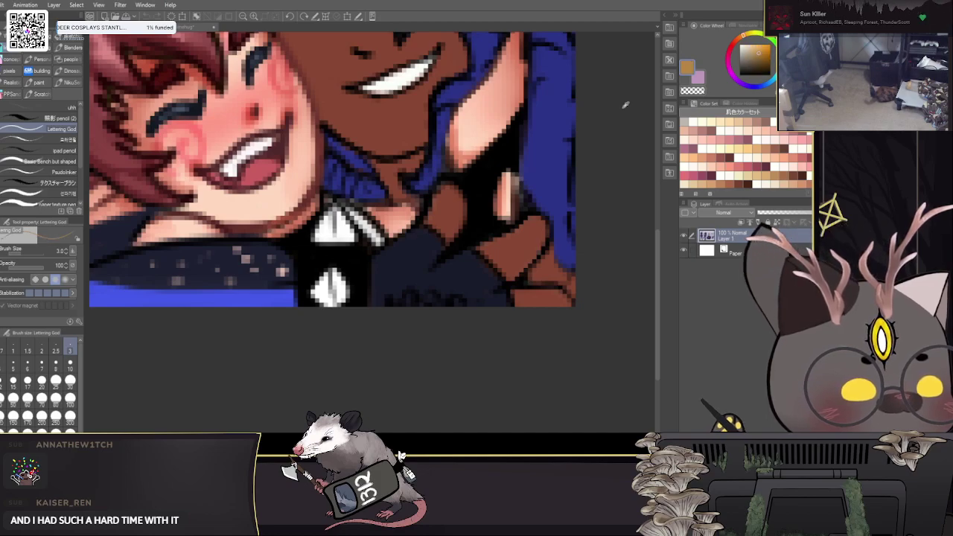
key(ctrl+z)
click(389, 290)
mouse_move(419, 282)
mouse_down()
mouse_move(443, 290)
mouse_move(455, 278)
mouse_move(427, 288)
mouse_up()
key(ctrl+z)
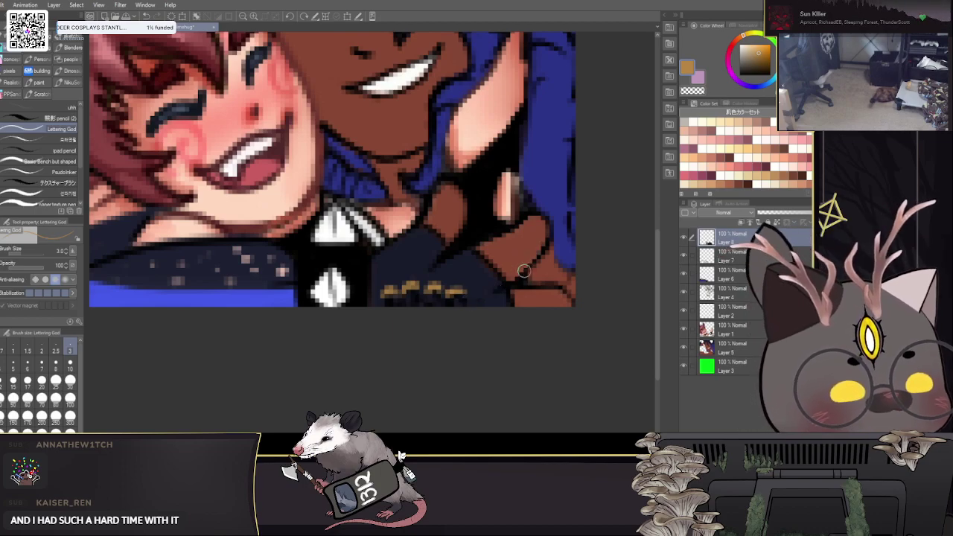
Step: Set the colour to white and the brush size to 2, and draw a white outline around the brown hand up to the collar
drag(518, 327, 509, 339)
scroll(506, 338, down, 10)
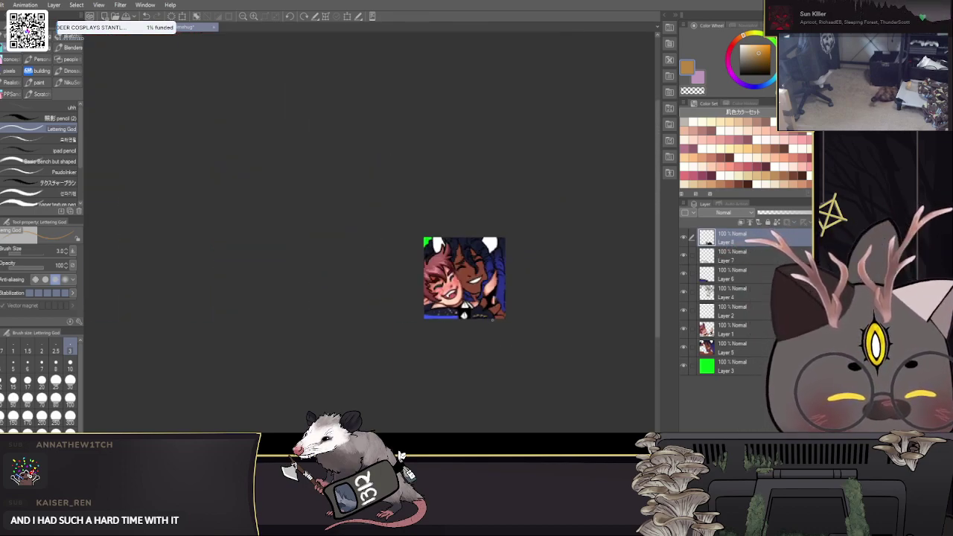
scroll(480, 316, up, 10)
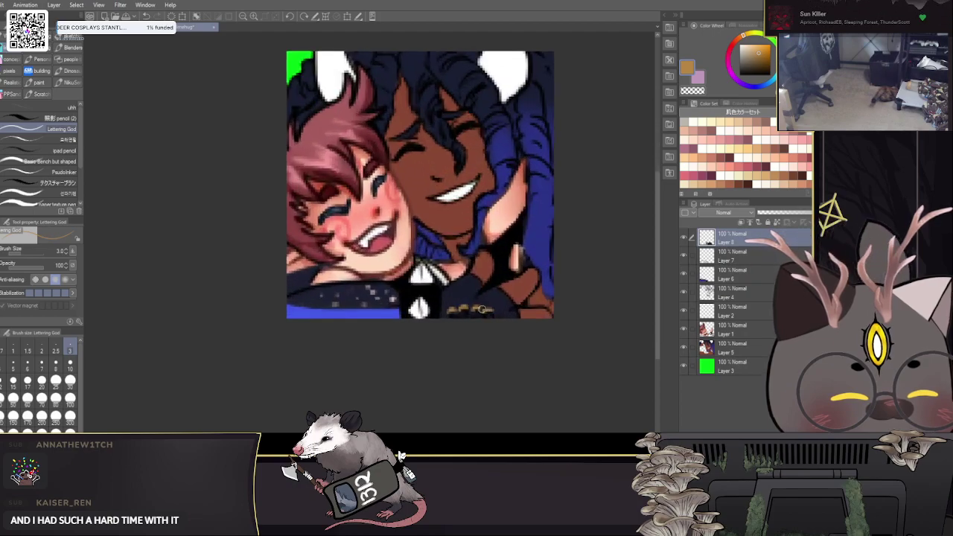
drag(766, 57, 738, 75)
key([)
key([)
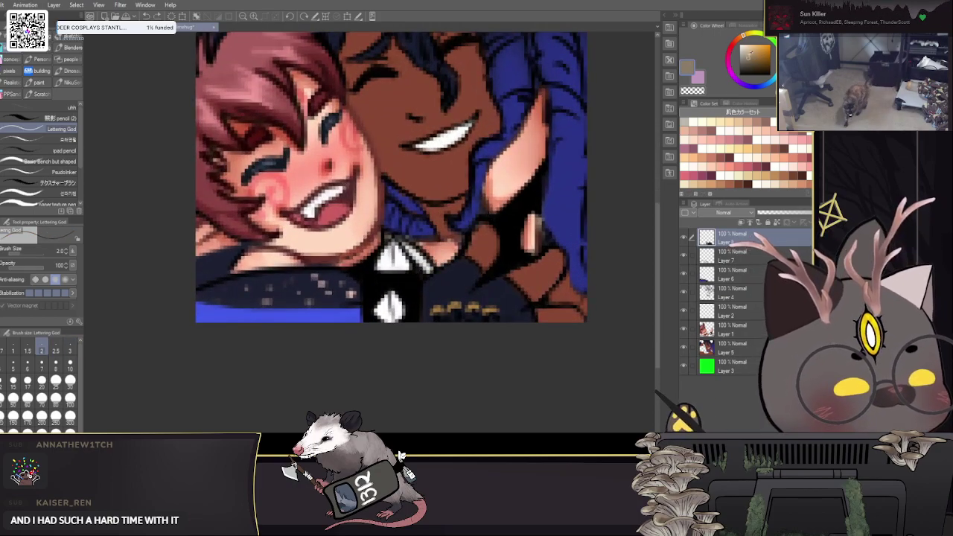
click(739, 45)
drag(551, 306, 508, 308)
mouse_move(452, 227)
mouse_down()
mouse_move(453, 263)
mouse_move(439, 289)
mouse_up()
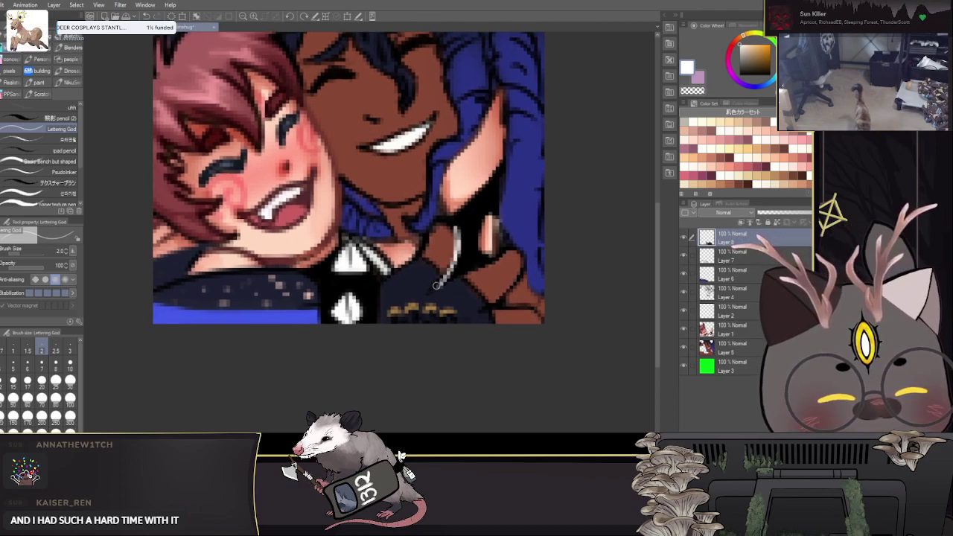
mouse_move(510, 245)
mouse_down()
mouse_move(437, 286)
mouse_move(525, 256)
mouse_move(506, 301)
mouse_move(533, 308)
mouse_move(543, 327)
mouse_up()
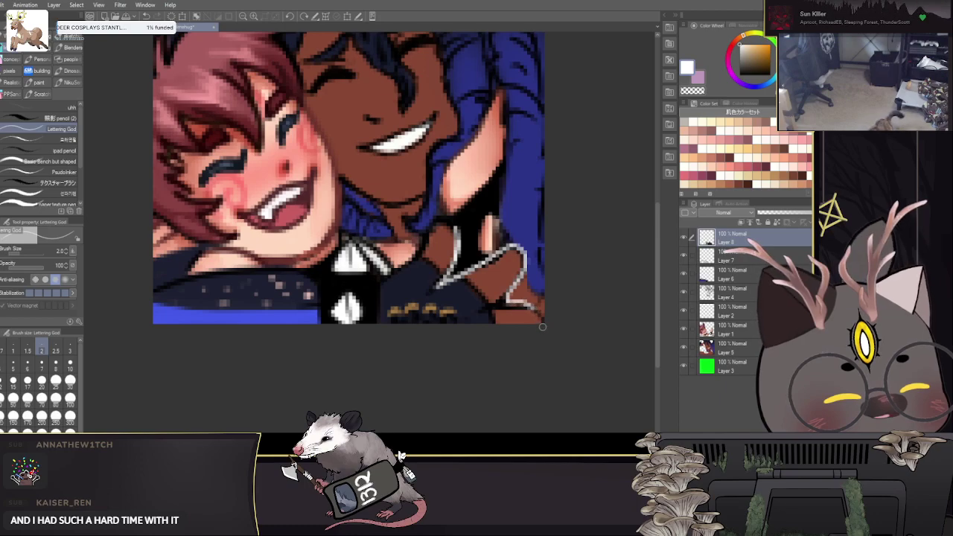
mouse_move(454, 226)
mouse_down()
mouse_move(437, 217)
mouse_move(416, 249)
mouse_move(381, 274)
mouse_move(368, 267)
mouse_up()
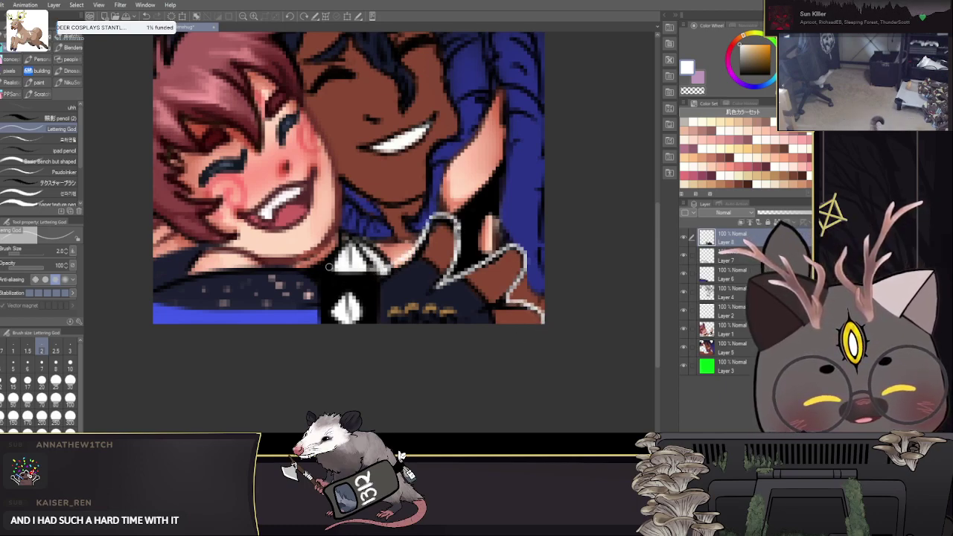
Step: Undo the last two white strokes and redraw the outline around the brown hand's fingers and down to the collar
drag(486, 292, 511, 311)
key(ctrl+z)
key(ctrl+z)
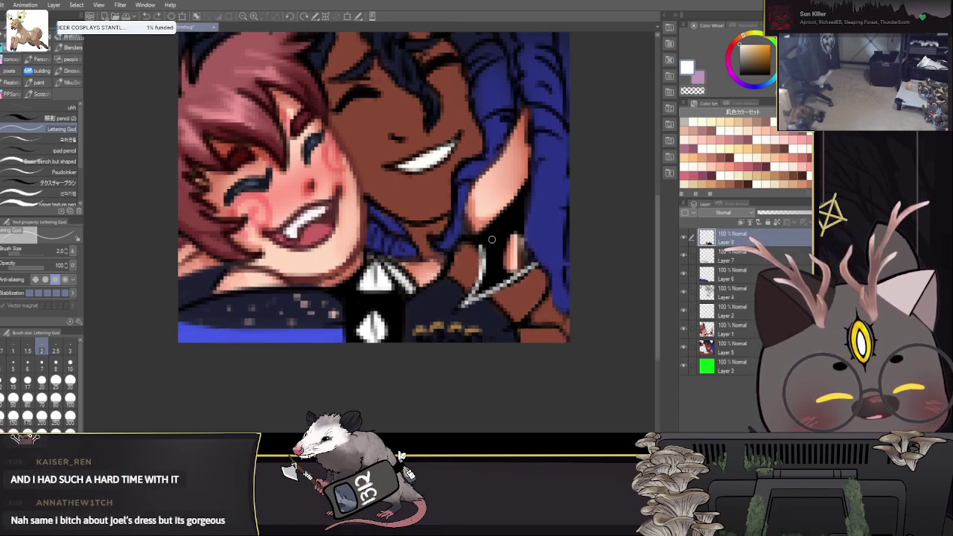
drag(490, 246, 446, 262)
Step: Clean up the edge of the white outline around the upper finger with sampled brown and black
alt+click(471, 256)
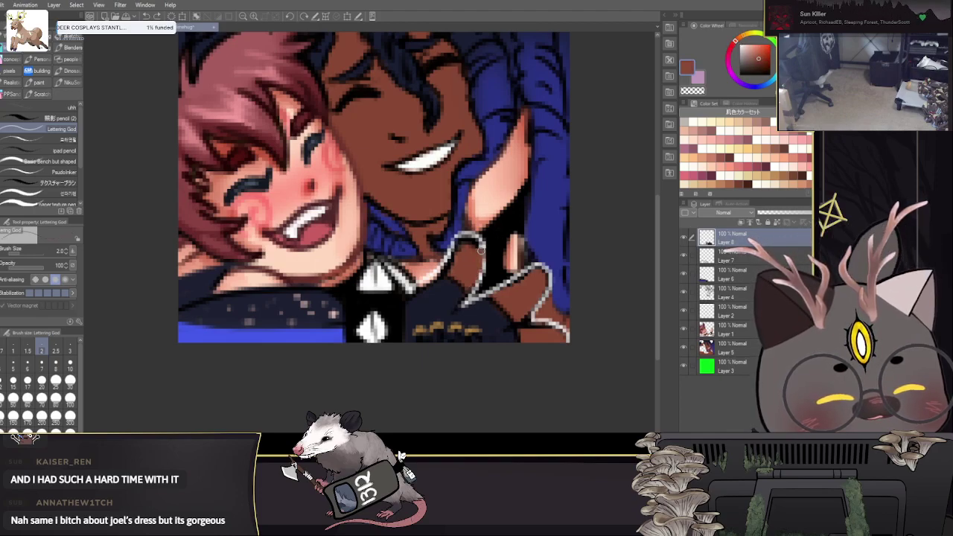
alt+click(491, 250)
mouse_move(477, 244)
mouse_down()
mouse_move(483, 257)
mouse_move(471, 293)
mouse_move(481, 237)
mouse_up()
Step: Sample the outline's light grey and extend the line along the red-haired character's cheek and the top of the speckled navy garment
alt+click(474, 294)
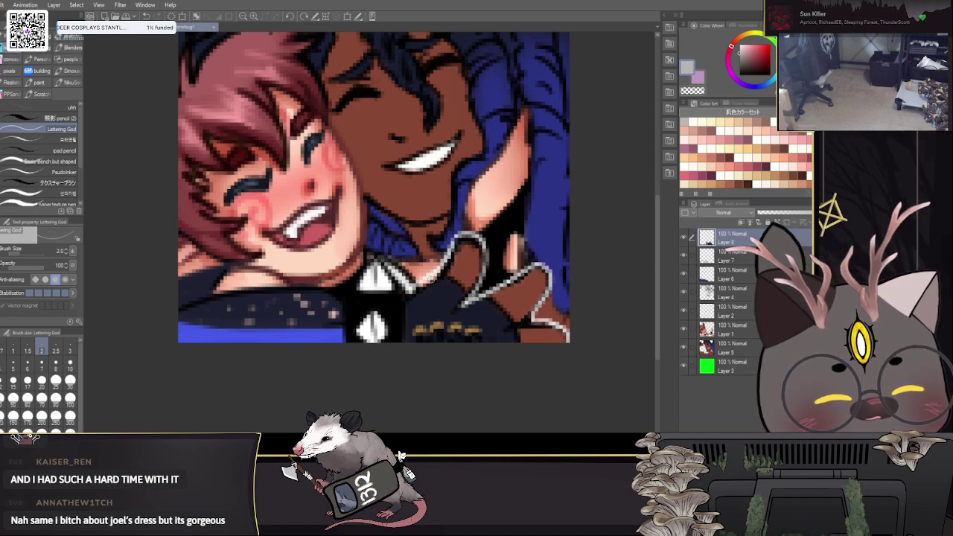
scroll(403, 257, down, 10)
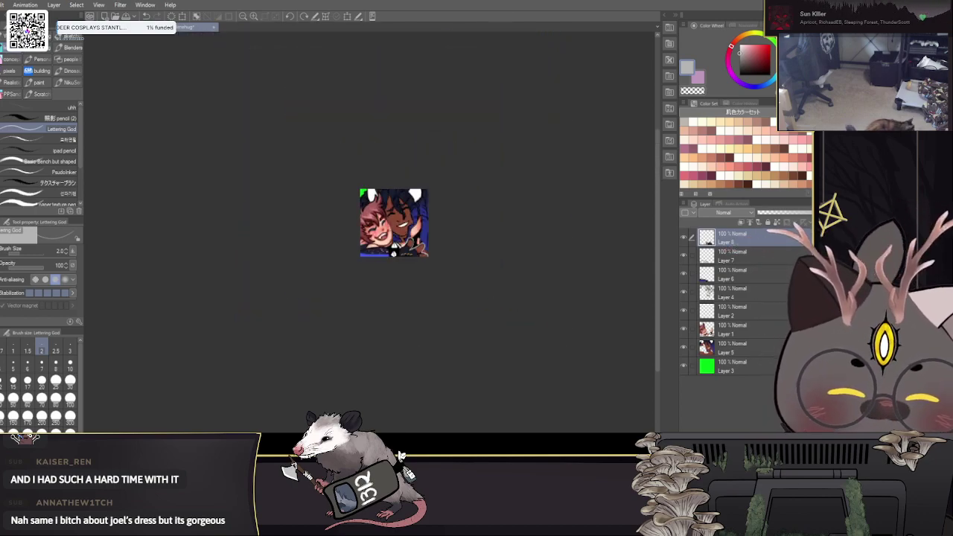
scroll(381, 223, up, 10)
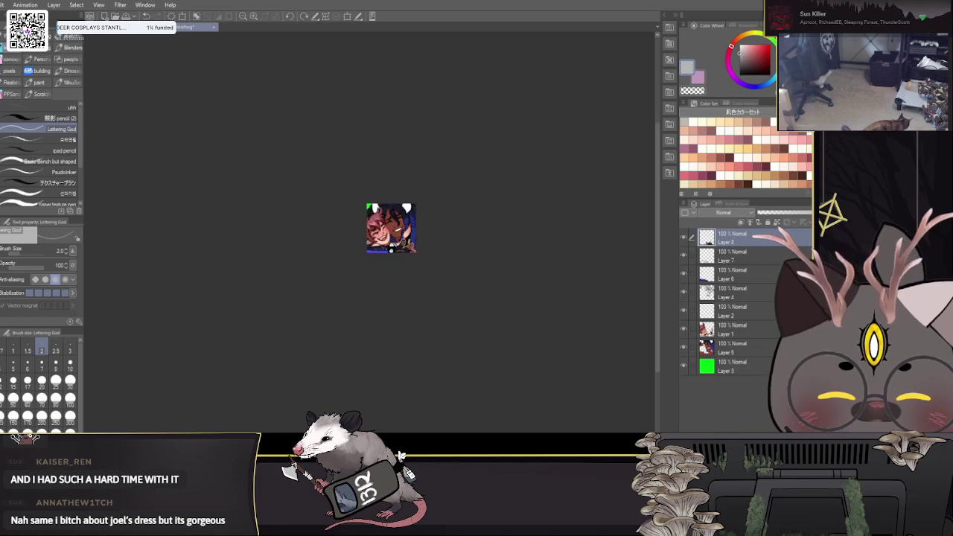
drag(410, 165, 440, 225)
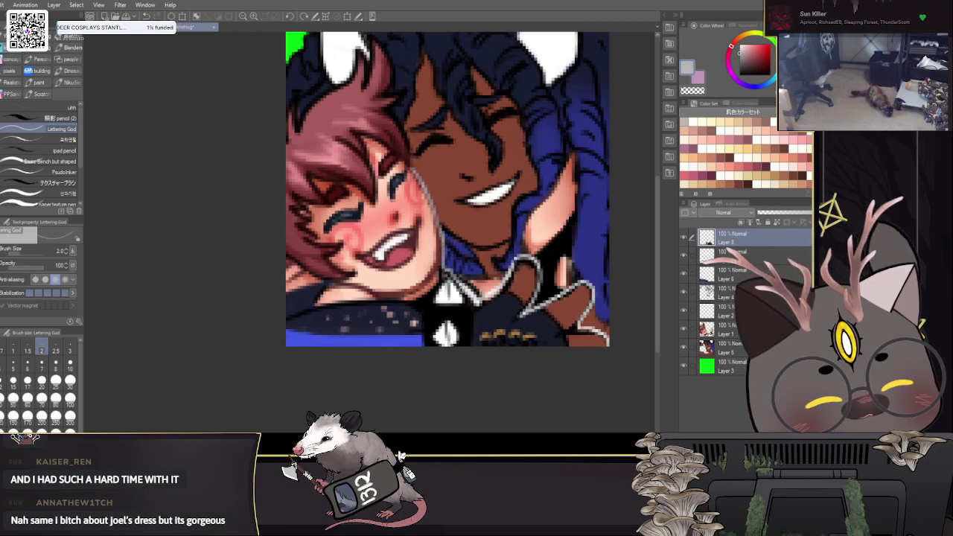
mouse_move(631, 327)
mouse_down()
mouse_move(544, 367)
mouse_move(556, 365)
mouse_up()
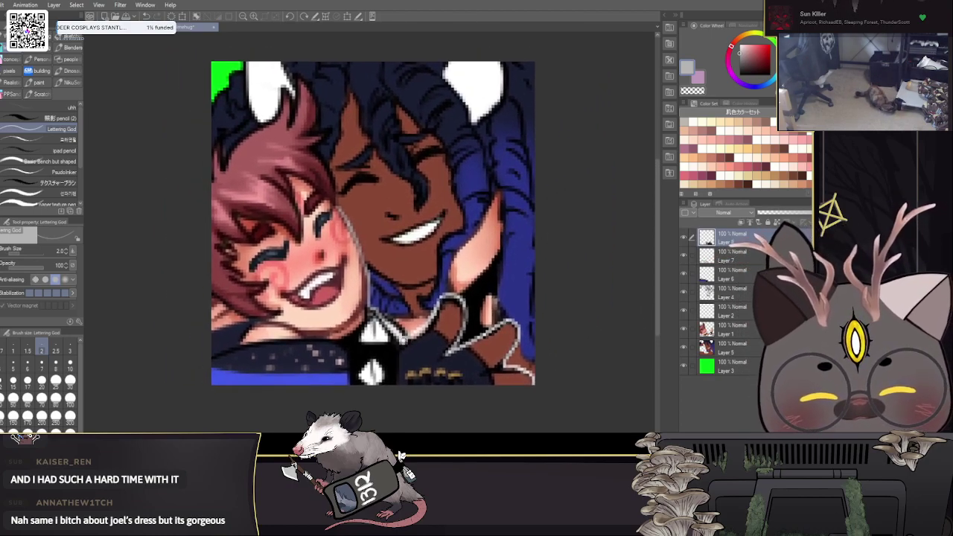
drag(431, 358, 550, 306)
mouse_move(428, 286)
mouse_down()
mouse_move(358, 292)
mouse_move(318, 315)
mouse_up()
drag(491, 263, 462, 287)
drag(619, 285, 450, 318)
Step: Touch up the brown finger beside the light outline at brush size 2.5, and sample black at size 2
key(bracketright)
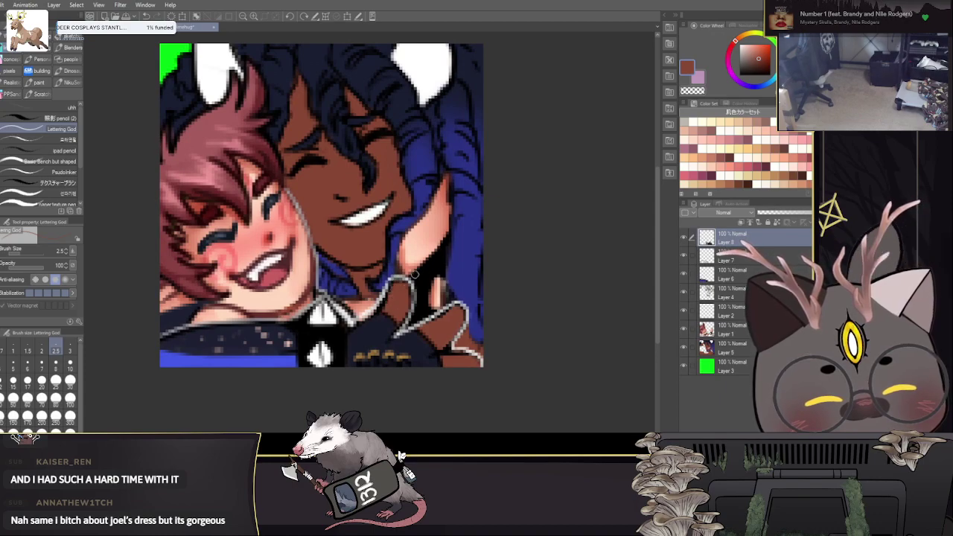
key(bracketleft)
alt+click(435, 272)
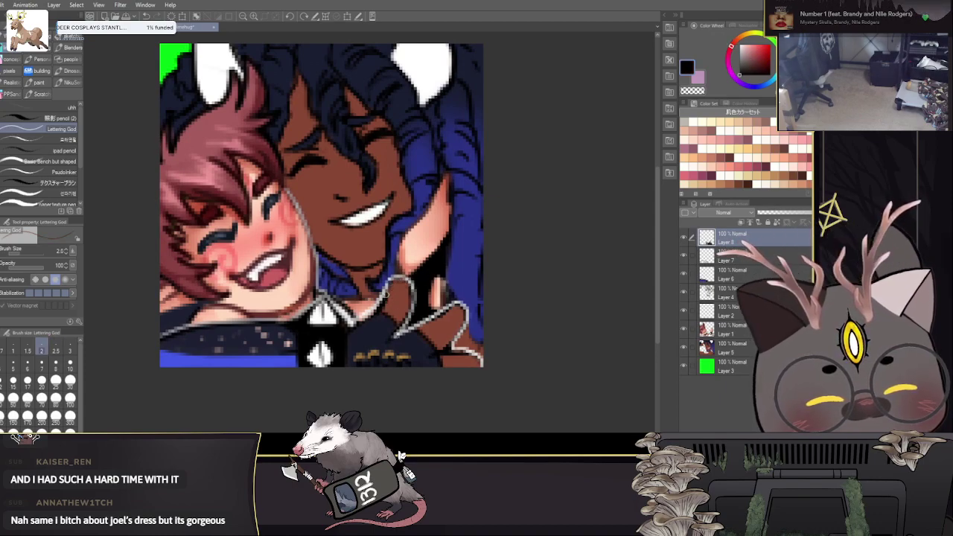
drag(518, 238, 512, 274)
scroll(482, 264, down, 3)
scroll(482, 263, down, 3)
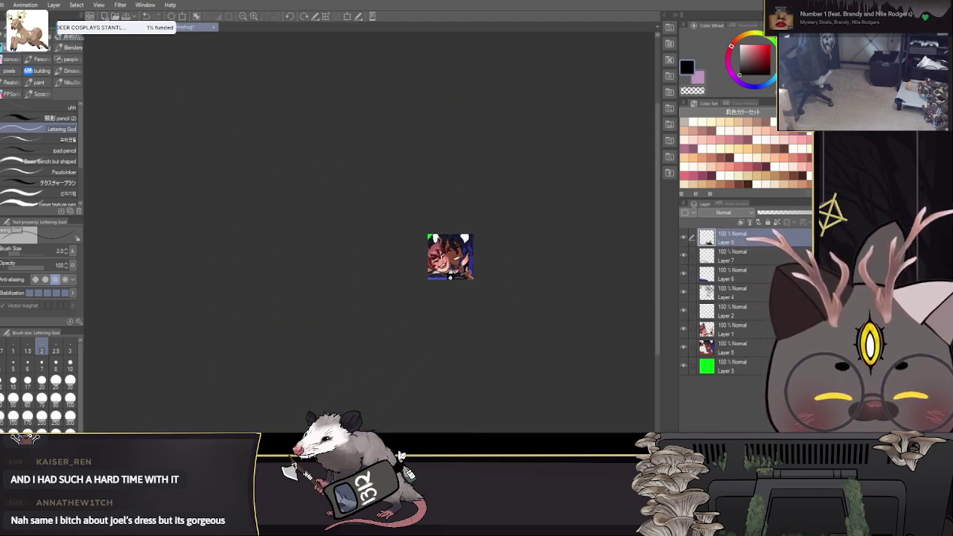
scroll(449, 255, up, 3)
scroll(452, 269, up, 2)
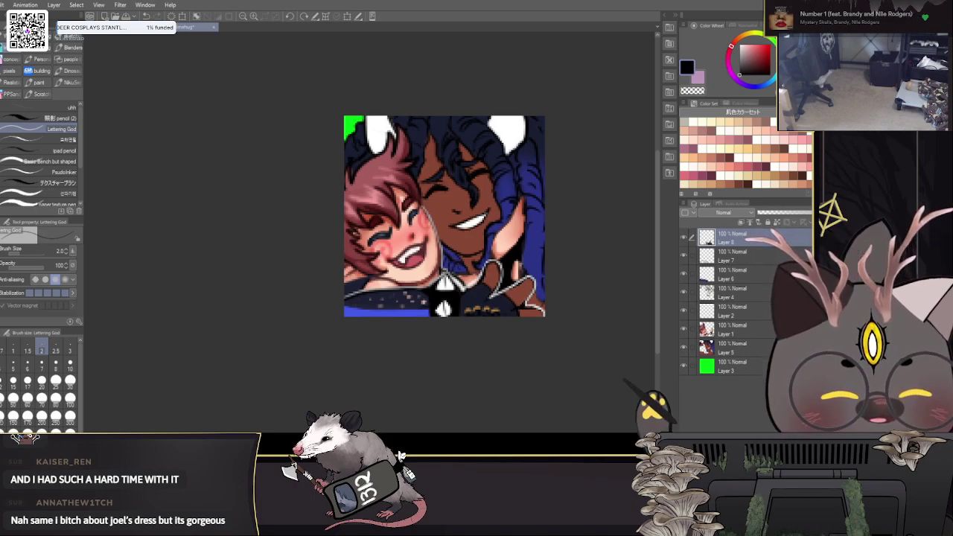
key(super+Down)
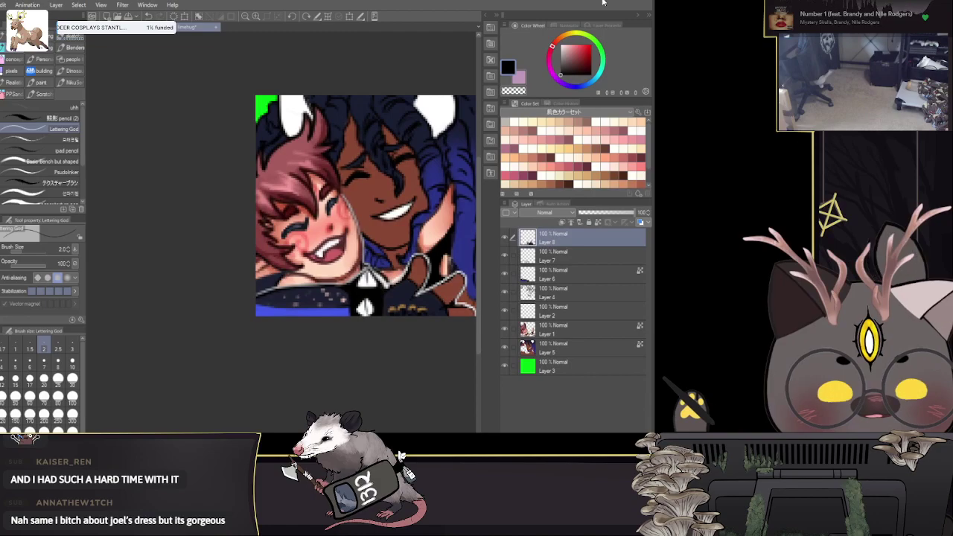
drag(601, 1, 721, 0)
Step: Liquify the light outline above the brown hand's upper finger upward with the brush size reduced to 25
scroll(378, 277, up, 3)
drag(381, 273, 272, 294)
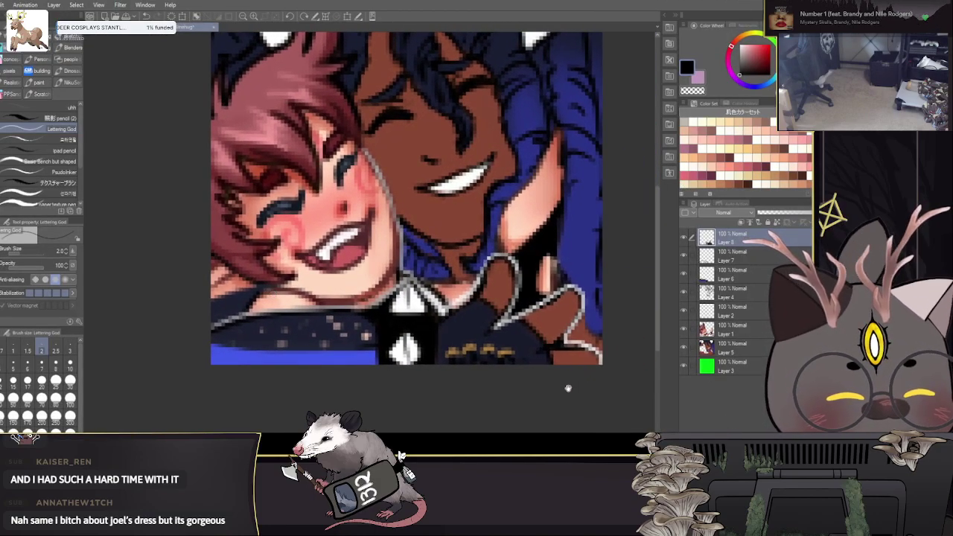
drag(573, 385, 456, 382)
key(j)
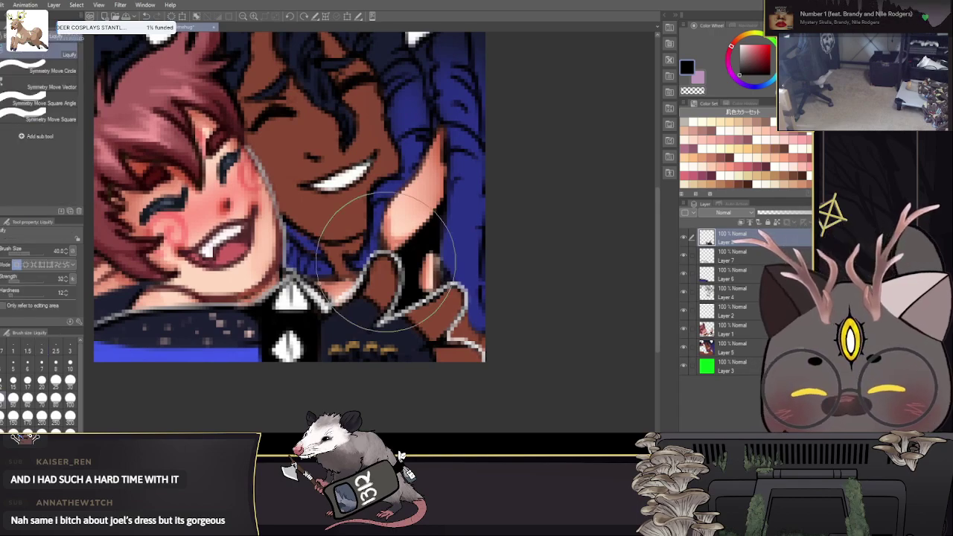
key(bracketleft)
key(bracketleft)
drag(385, 254, 389, 233)
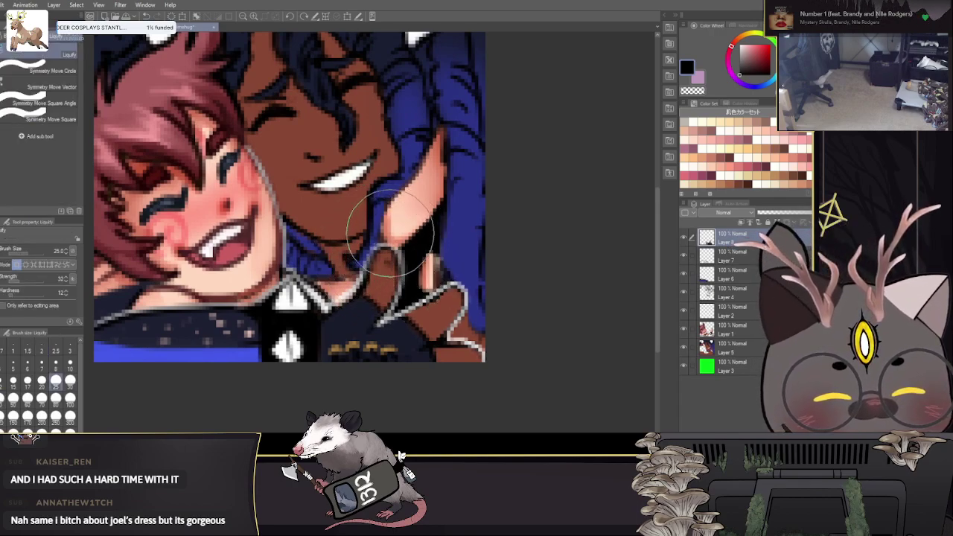
Step: Refine the light outline around the brown fingers with Liquify, reducing the brush size to 15, and undo the last adjustments
key(bracketleft)
key(bracketleft)
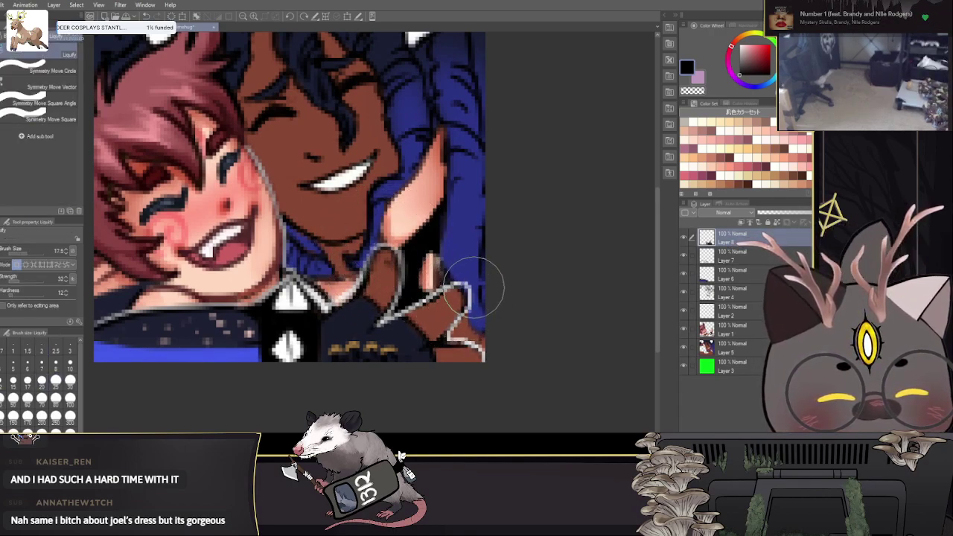
key(bracketleft)
key(ctrl+z)
key(ctrl+z)
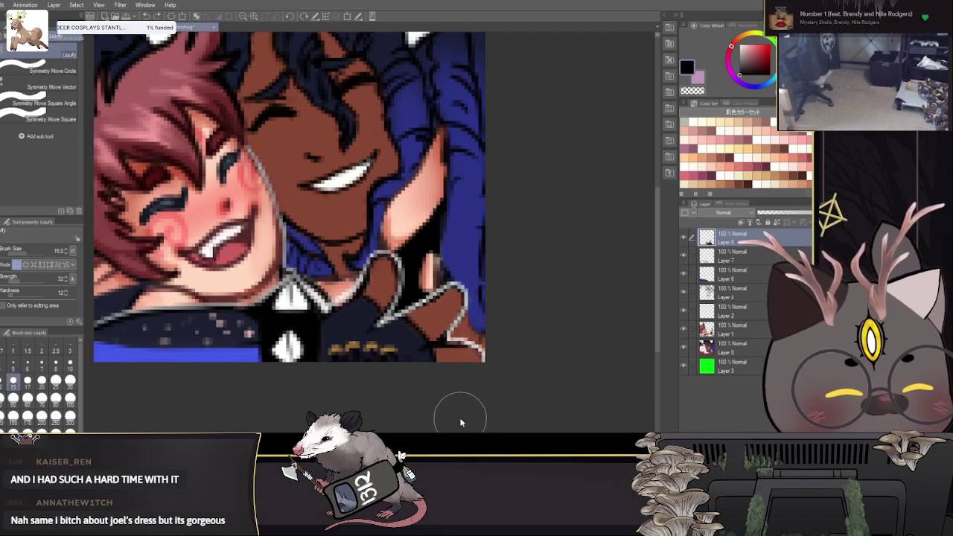
Step: Merge the top two layers down into Layer 6 and check the whole emote at a small size
key(ctrl+e)
key(ctrl+e)
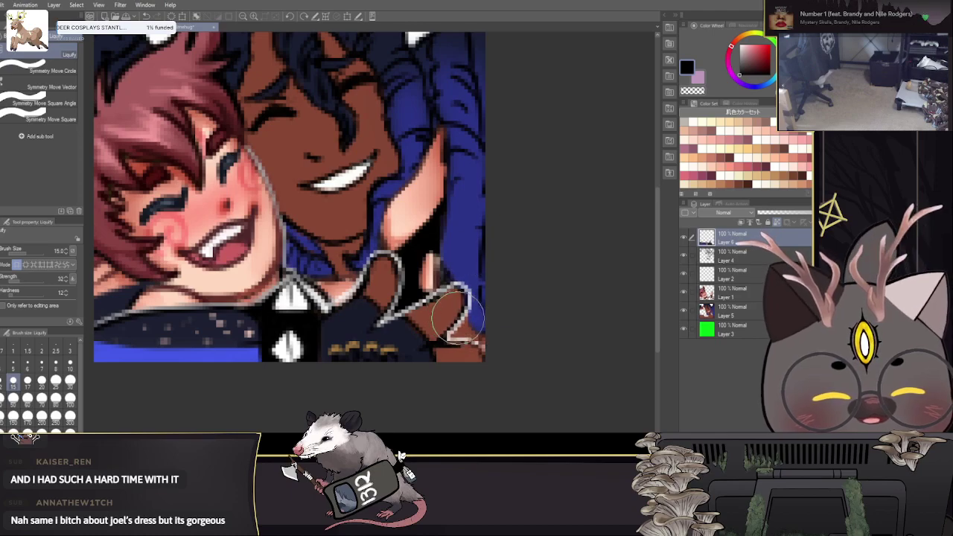
drag(490, 310, 538, 332)
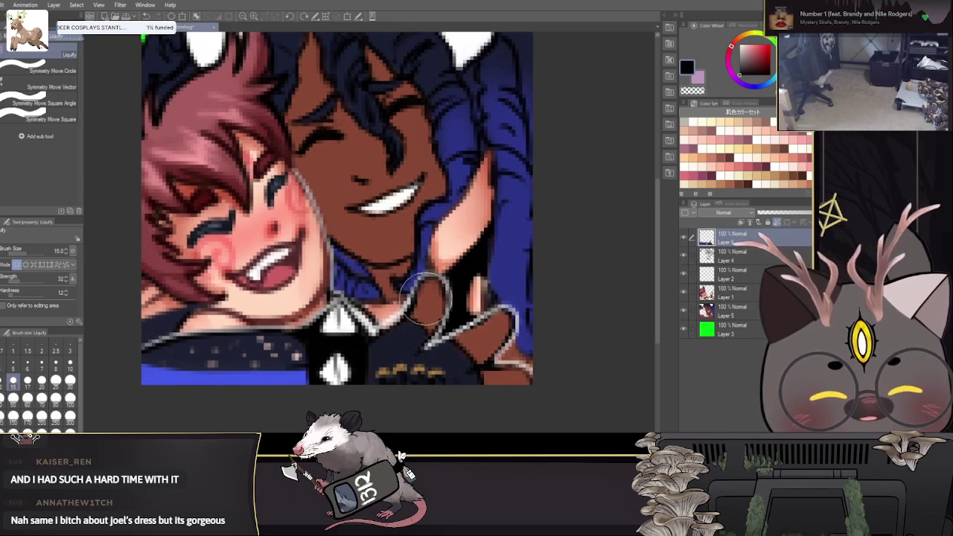
scroll(387, 320, down, 4)
scroll(387, 327, down, 4)
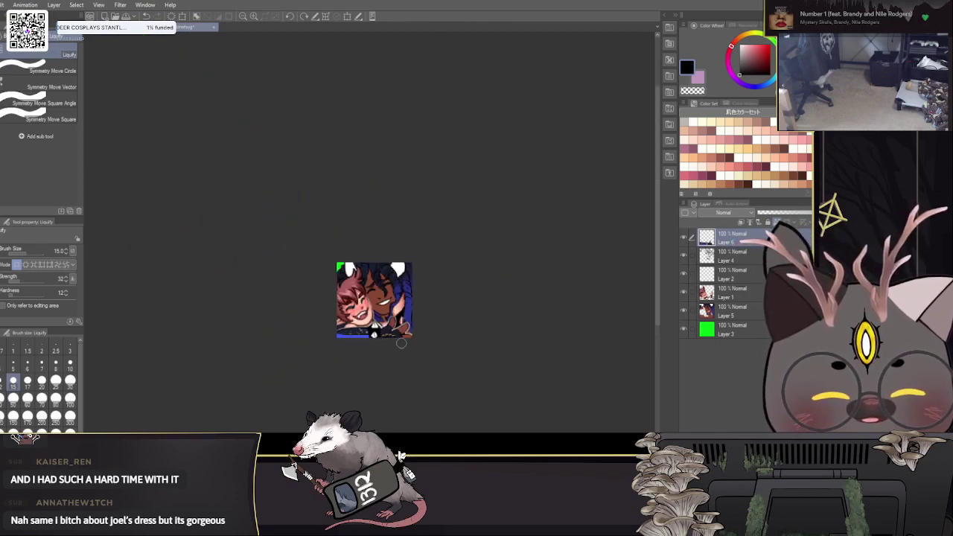
scroll(391, 350, up, 6)
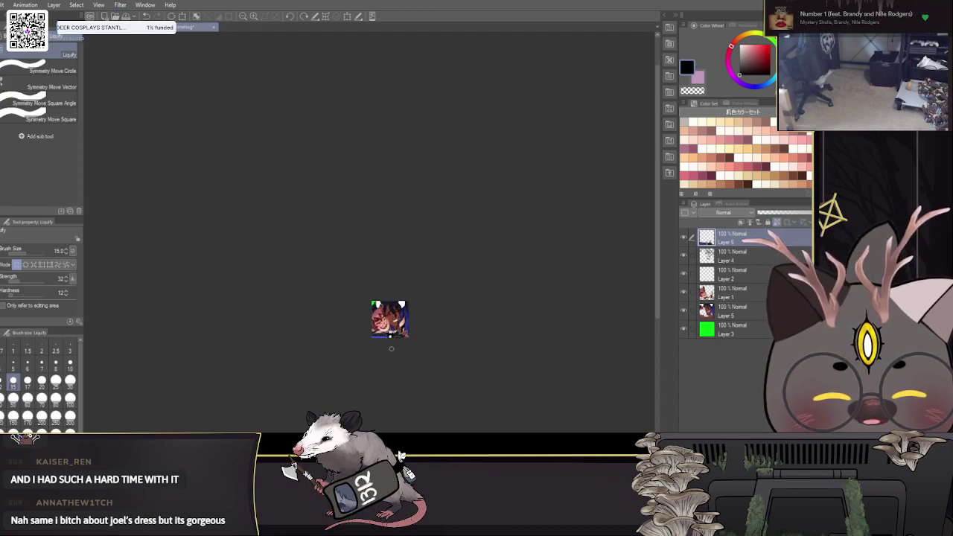
Step: Select Layer 5, switch to the ITS ME MARKER brush and sample the dark maroon skin-shadow colour from the reference drawing
click(733, 310)
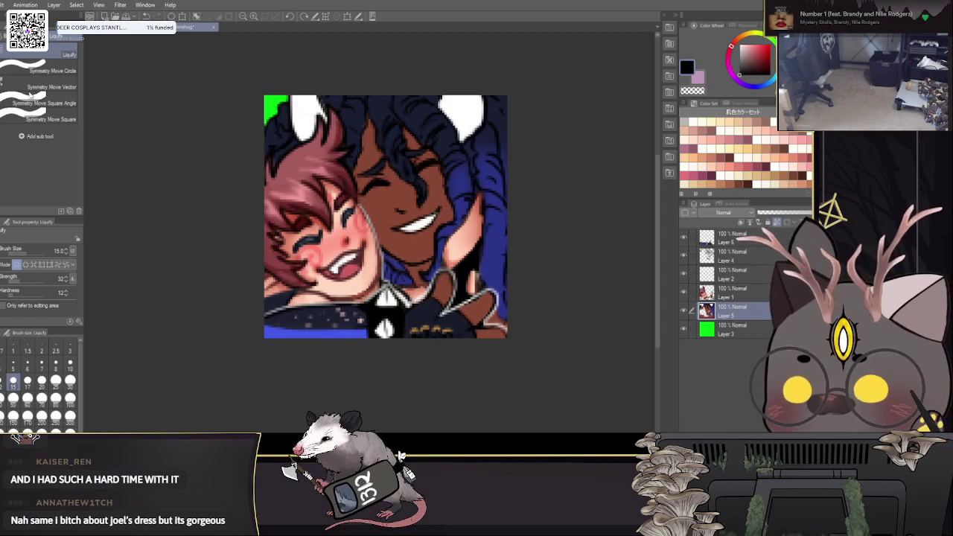
key(p)
alt+click(385, 189)
drag(425, 134, 420, 142)
click(123, 28)
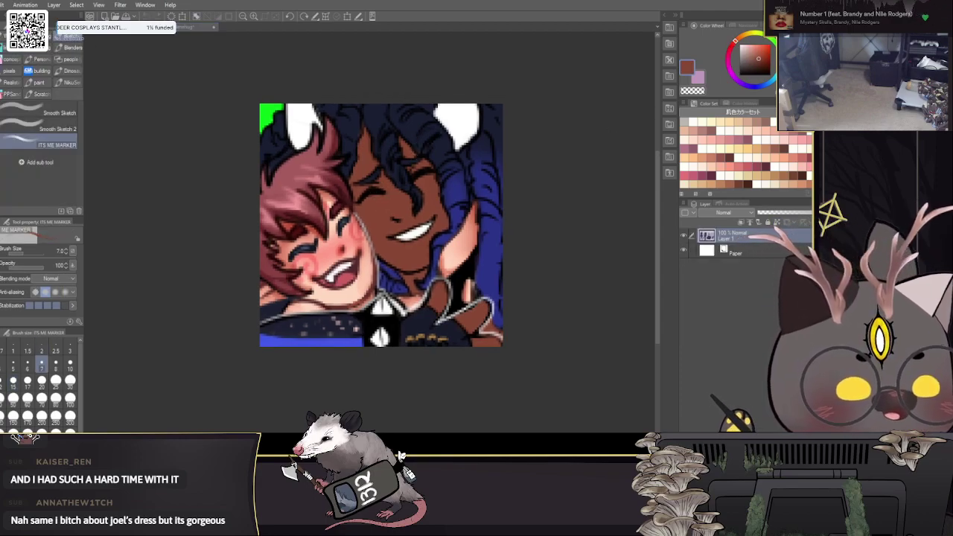
key(ctrl+Tab)
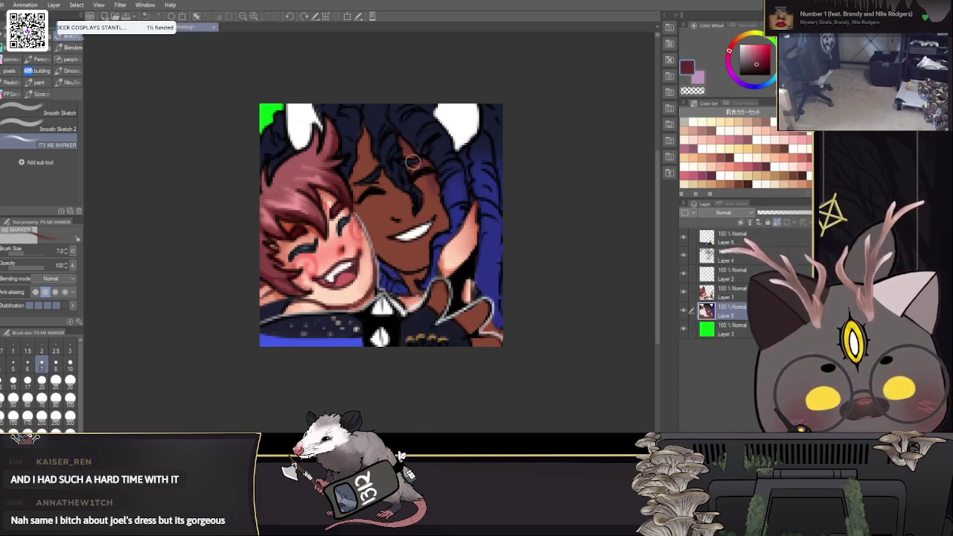
Step: Shade the brown-skinned character's forehead and the face beneath the dark hair in dark maroon, varying the brush size from 4.5 to 9
key(bracketleft)
key(bracketleft)
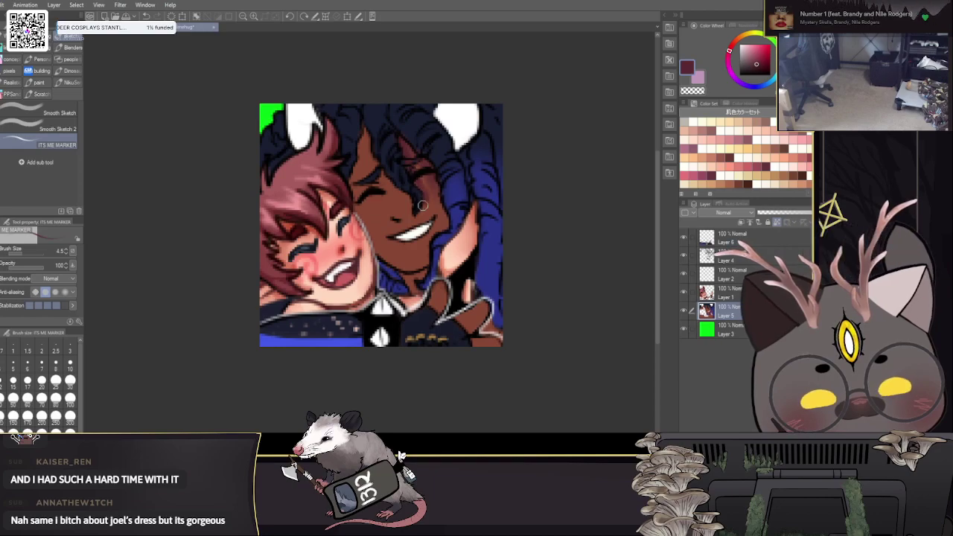
key(bracketright)
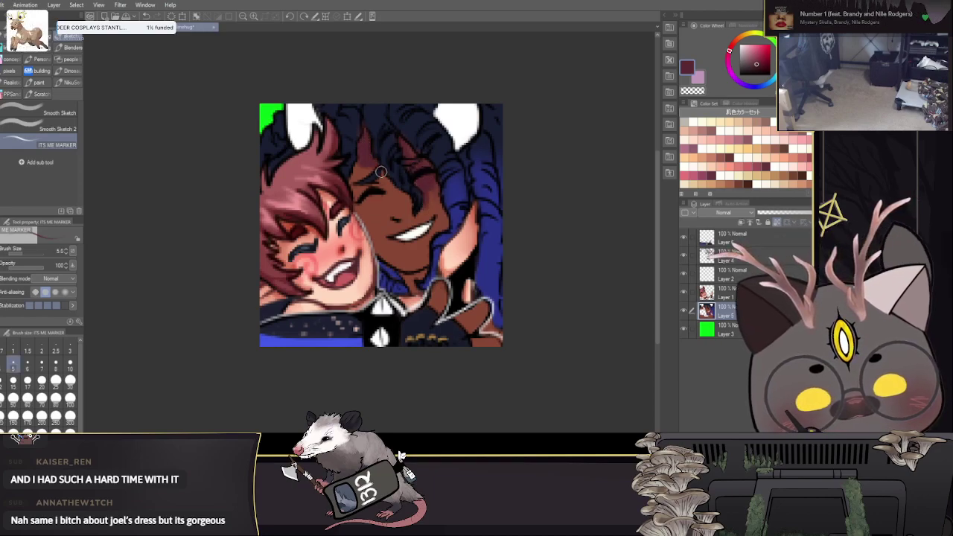
alt+click(355, 122)
alt+click(370, 165)
key(bracketright)
key(bracketright)
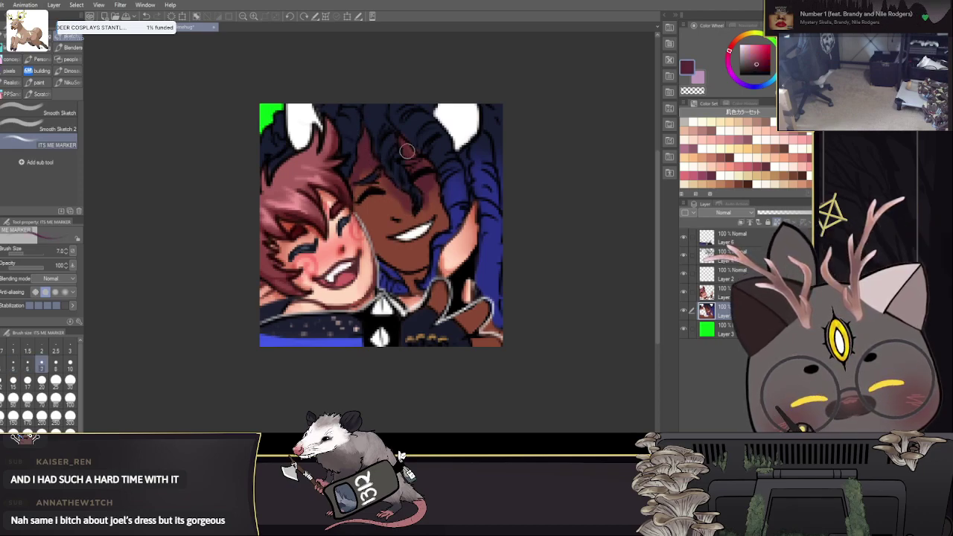
key(bracketright)
Step: Blend the forehead shadow with sampled skin brown and touch up the neighbouring hair in sampled dark navy at brush size 3.5
alt+click(430, 195)
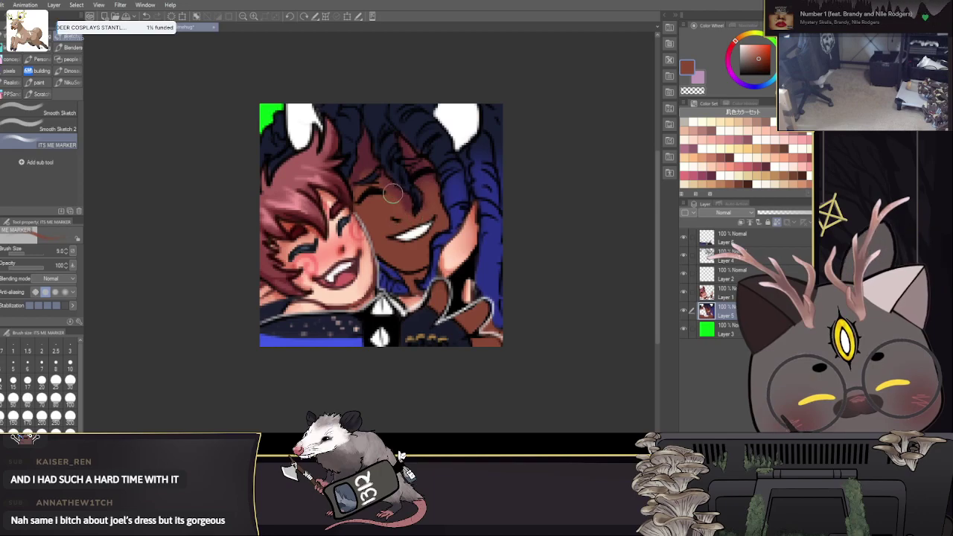
key(bracketleft)
key(bracketleft)
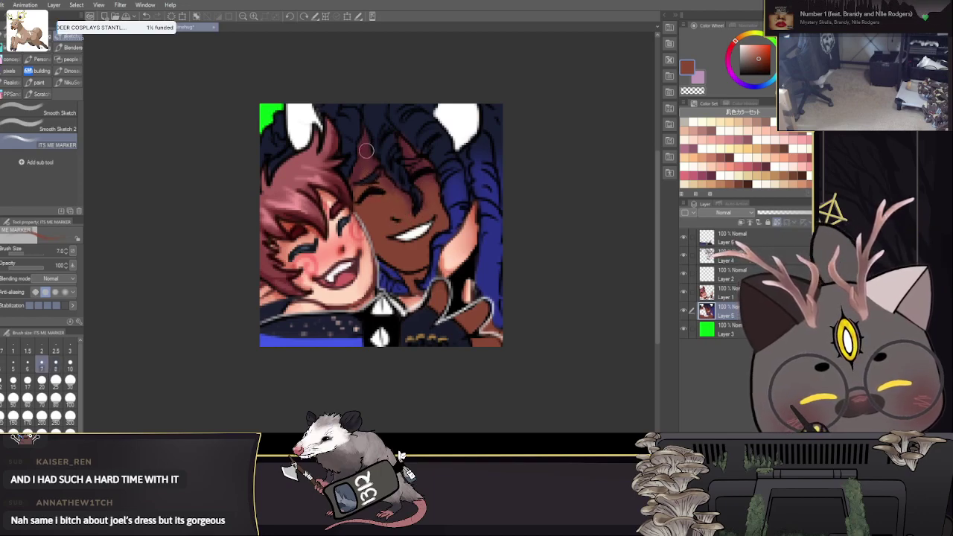
alt+click(379, 114)
key(bracketleft)
key(bracketleft)
key(bracketleft)
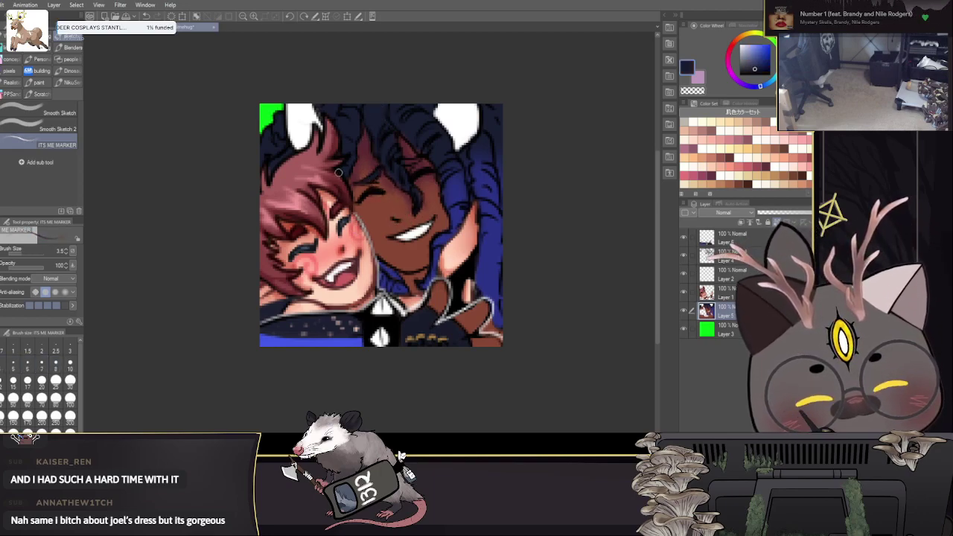
alt+click(405, 202)
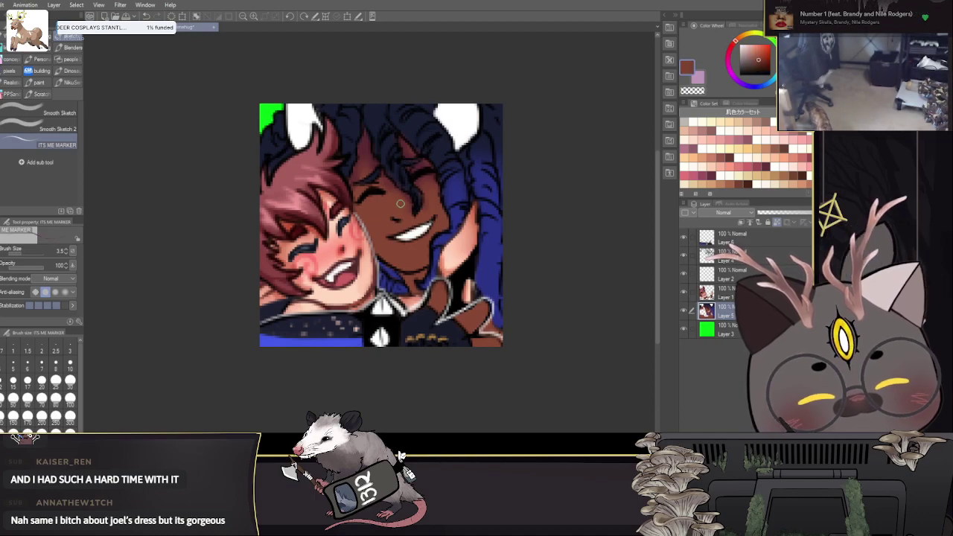
key(bracketright)
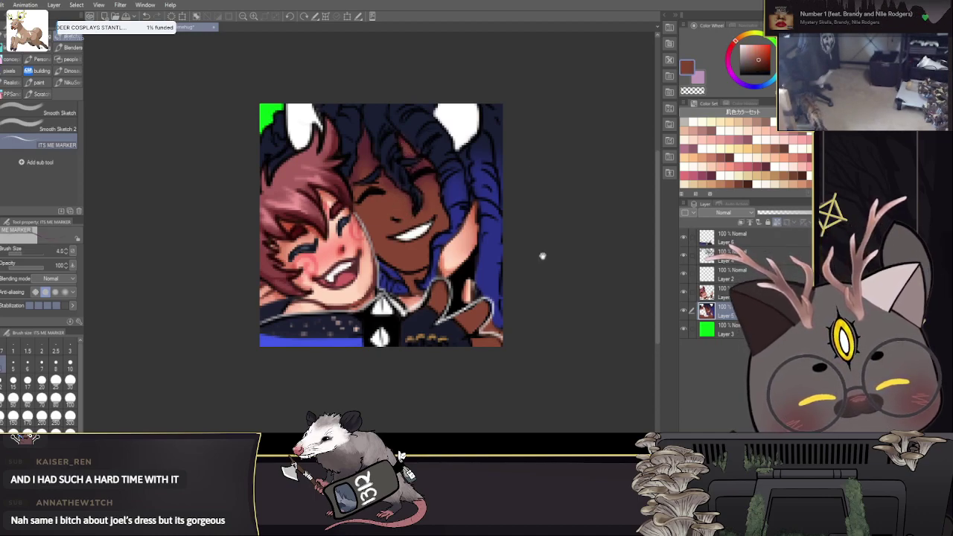
Step: Sample the maroon shadow and shade the brown-skinned character's face edge, nose and neck at brush sizes 3.5 and 4
drag(543, 256, 533, 252)
key(bracketleft)
key(bracketright)
alt+click(355, 136)
key(bracketleft)
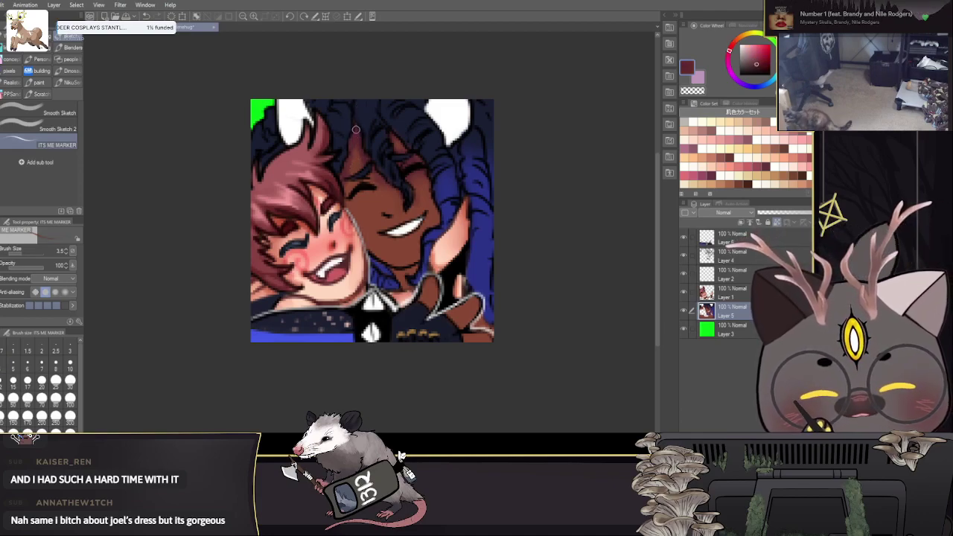
drag(526, 305, 536, 313)
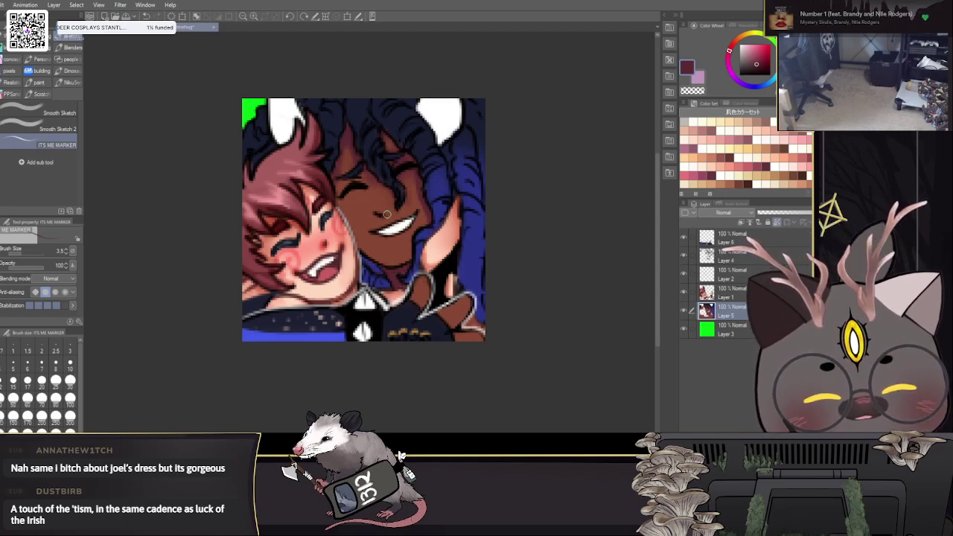
drag(510, 284, 536, 266)
key(])
drag(477, 306, 495, 289)
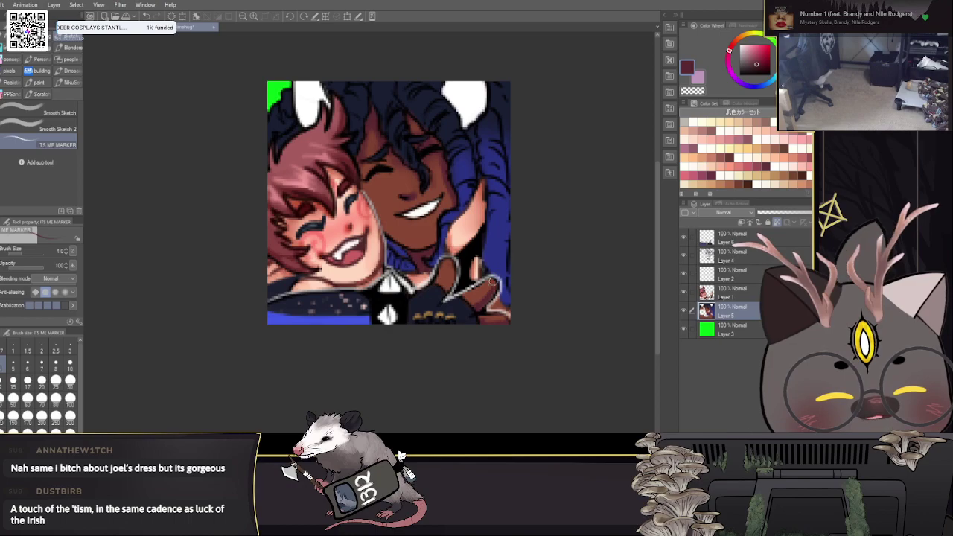
Step: Shade the brown hand's fingers and wrist with sampled skin brown and dark maroon at brush size 4.5
alt+click(485, 285)
key(])
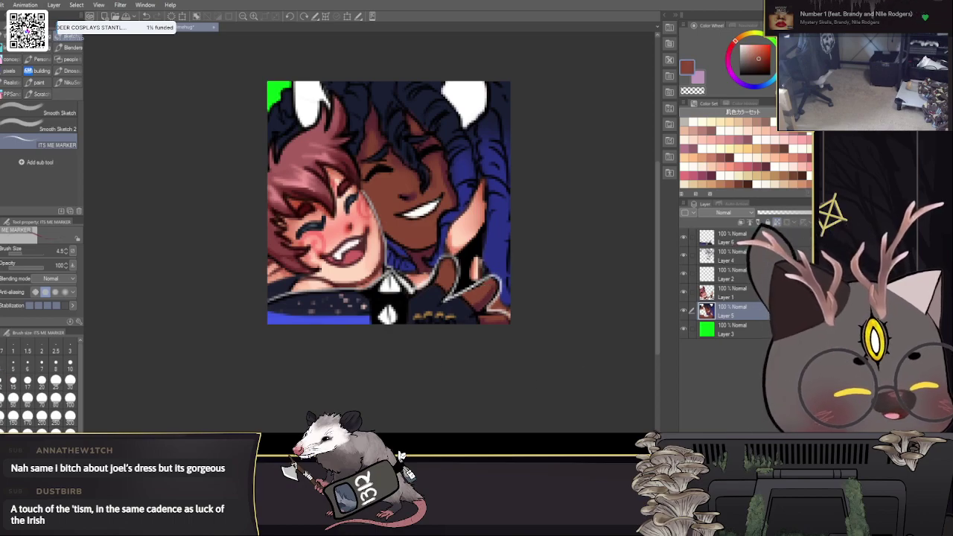
alt+click(492, 289)
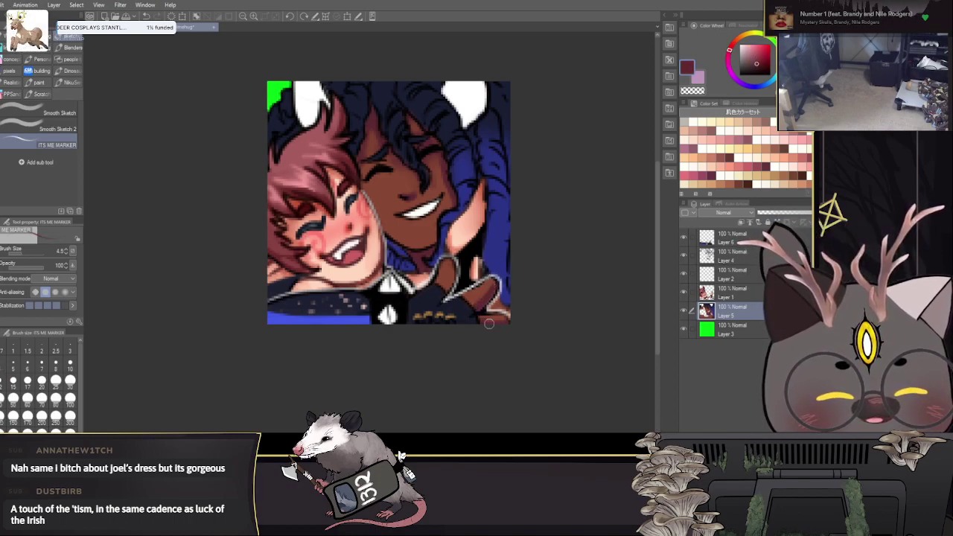
alt+click(487, 288)
key([)
Step: Sample black and touch up the dark lines around the gloved brown hand at brush size 2
alt+click(472, 253)
key([)
key([)
key([)
key([)
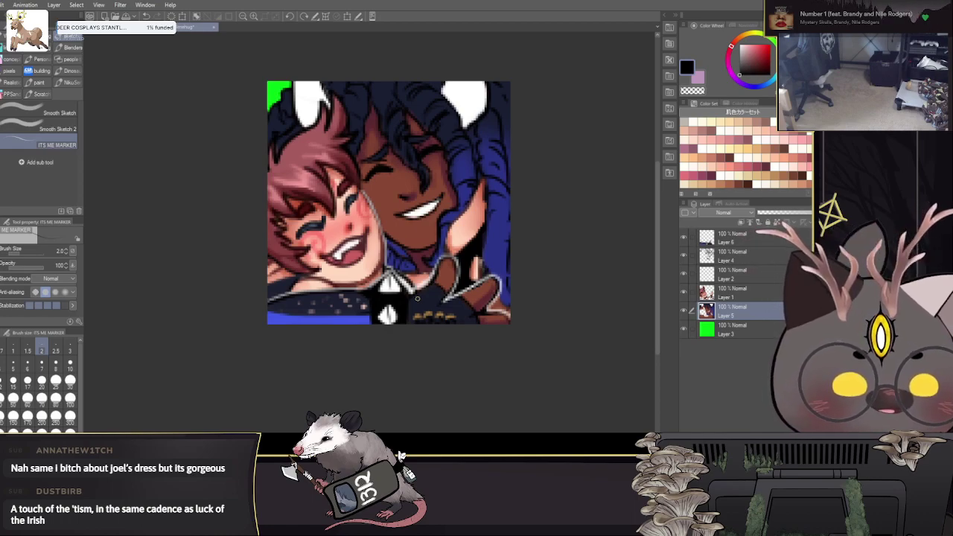
drag(485, 383, 477, 387)
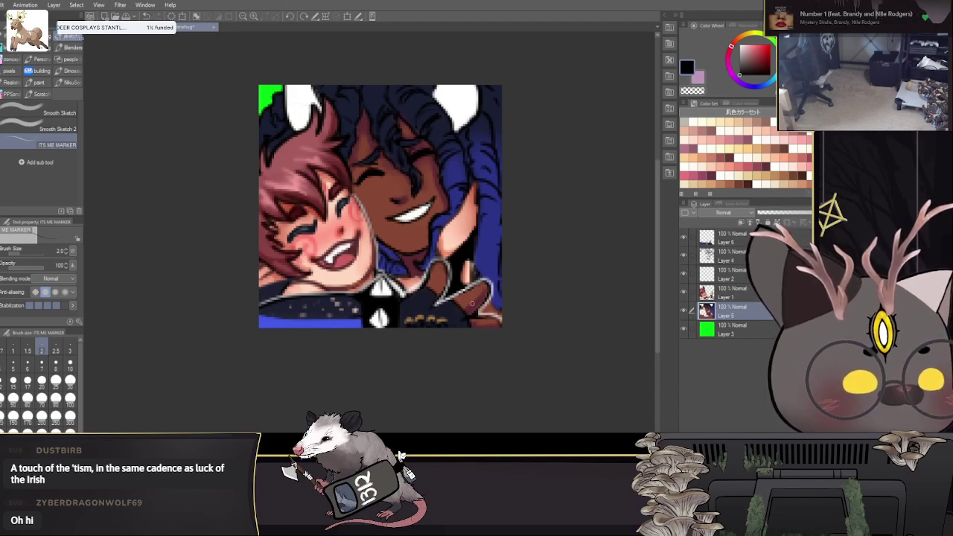
Step: Sample dark maroon from the neck shadow and deepen the shading around the closed eye and mouth corner, enlarging the brush to 4.5
alt+click(415, 259)
key(bracketright)
key(bracketright)
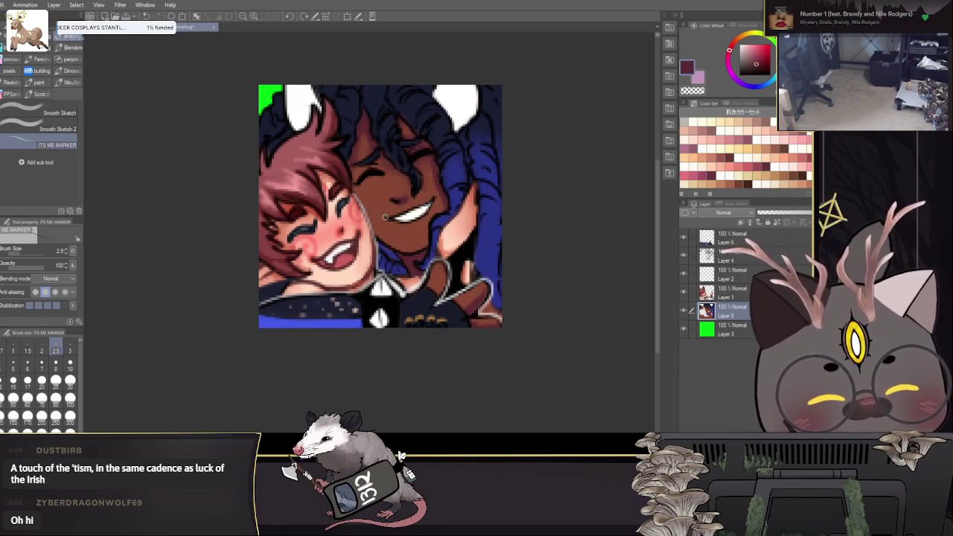
key(bracketright)
key(bracketright)
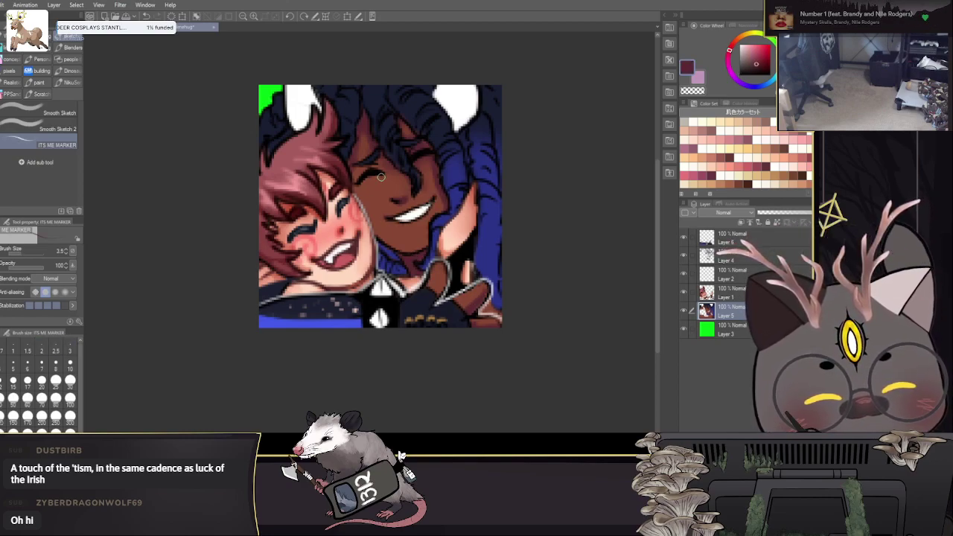
key(bracketright)
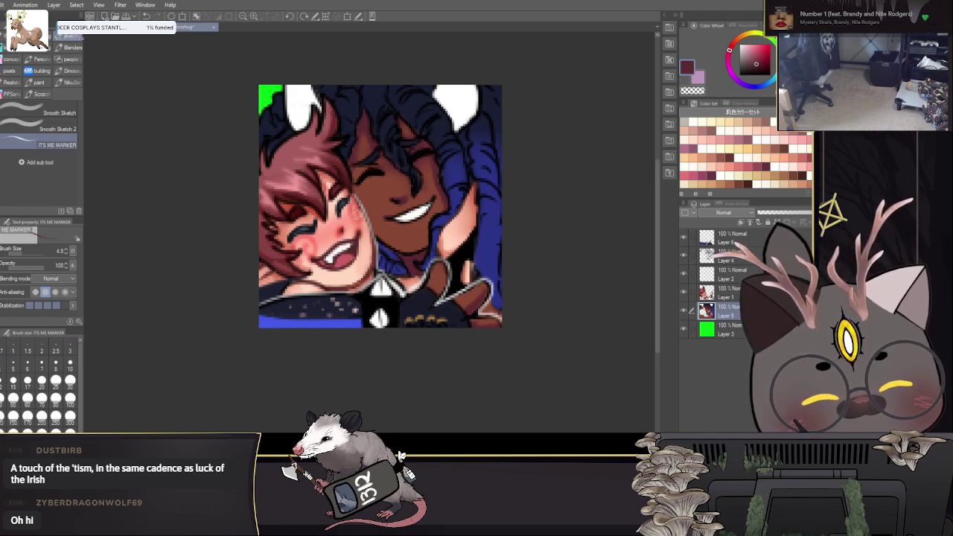
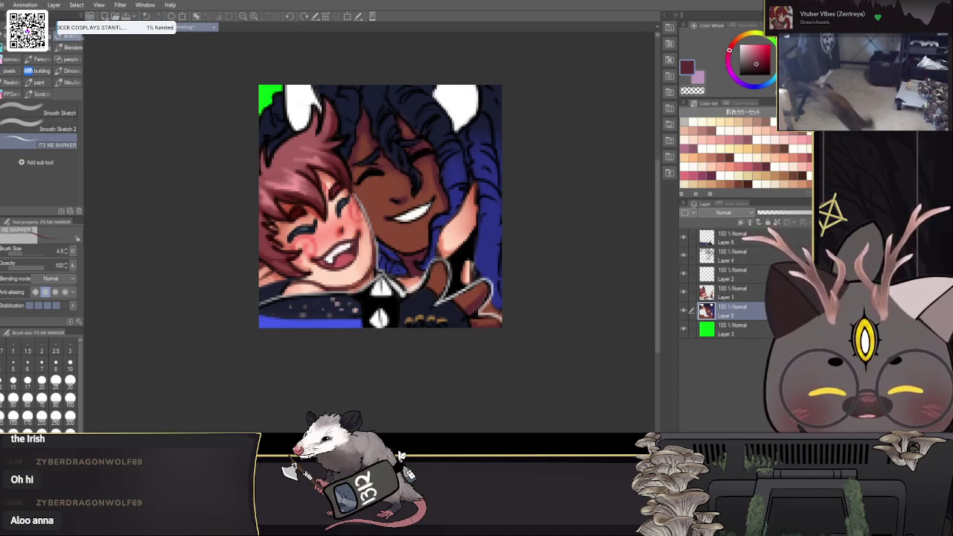
Step: Bring up the shark-hoodie character on a separate canvas, switch to the browser and examine the full-body Gawr Gura image from hoodie to shoes
key(ctrl+shift+n)
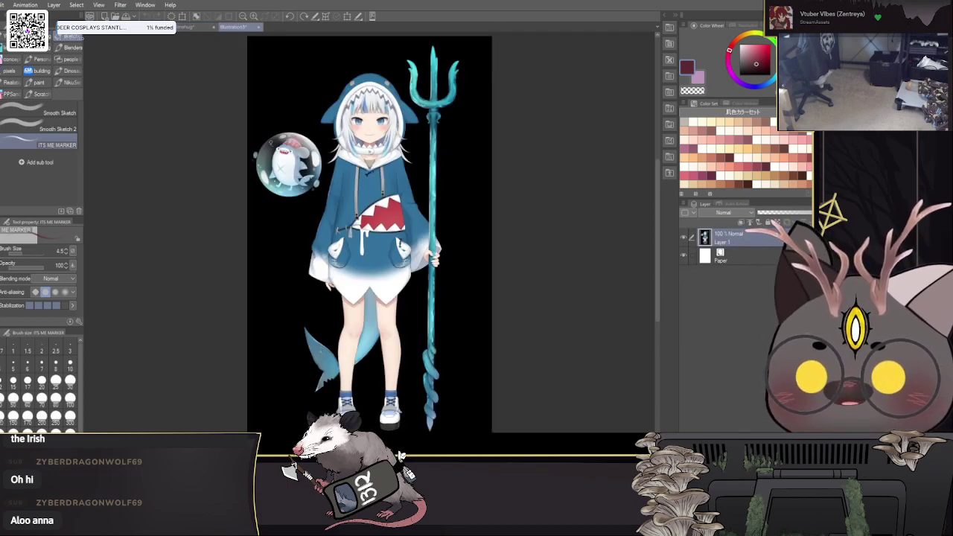
mouse_move(401, 449)
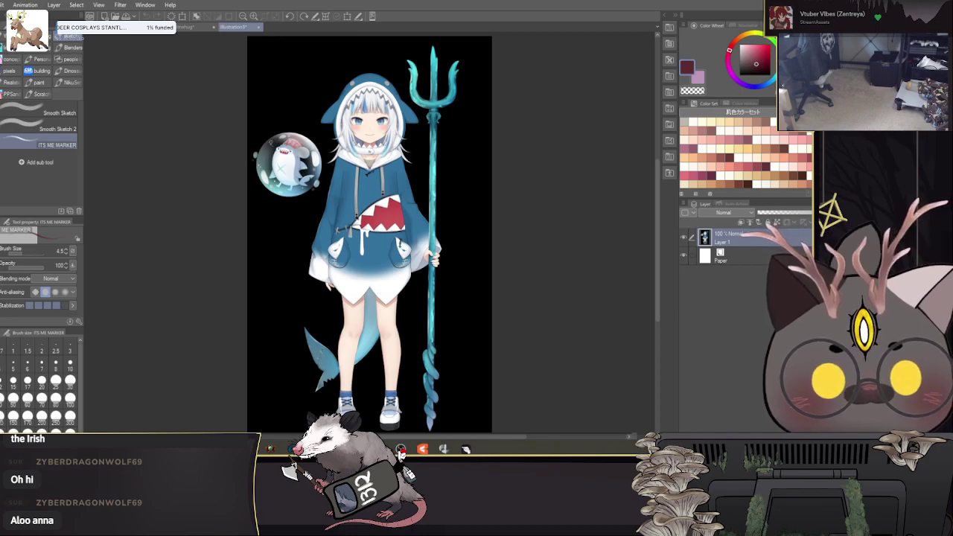
click(401, 449)
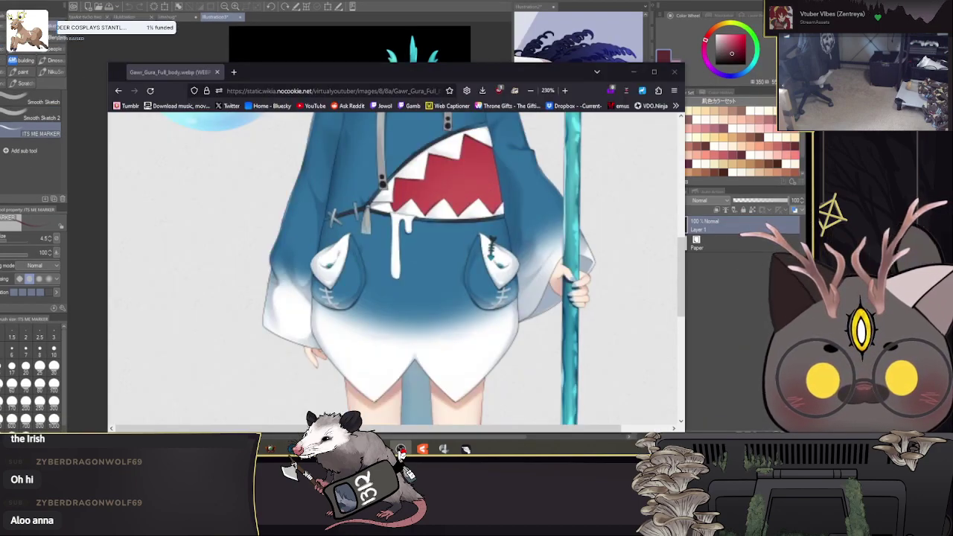
drag(507, 67, 468, 26)
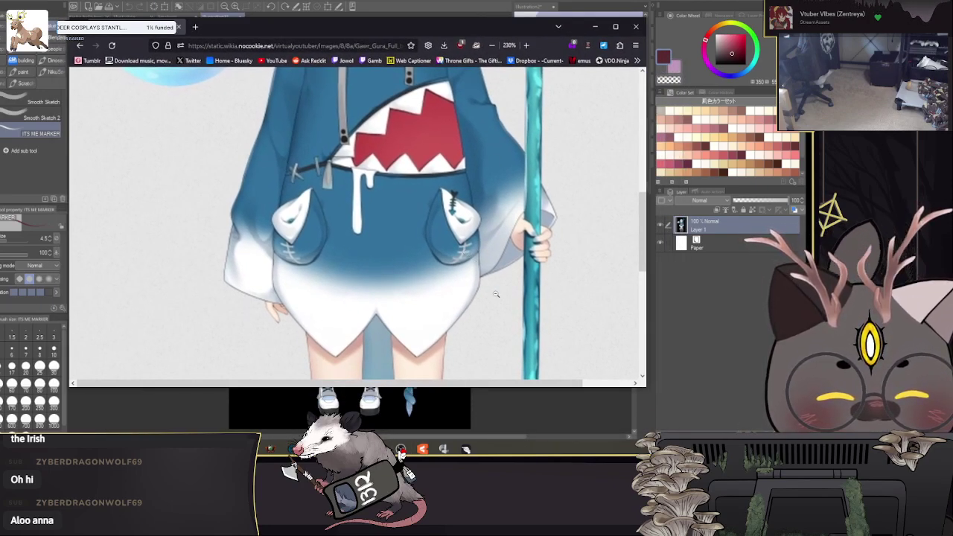
scroll(495, 294, down, 4)
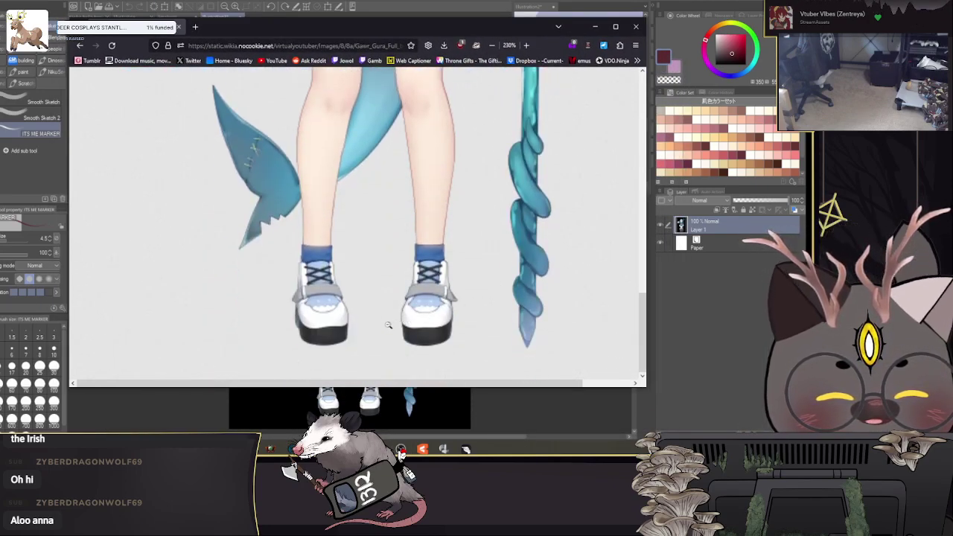
scroll(371, 330, up, 3)
scroll(370, 330, up, 3)
scroll(416, 297, down, 2)
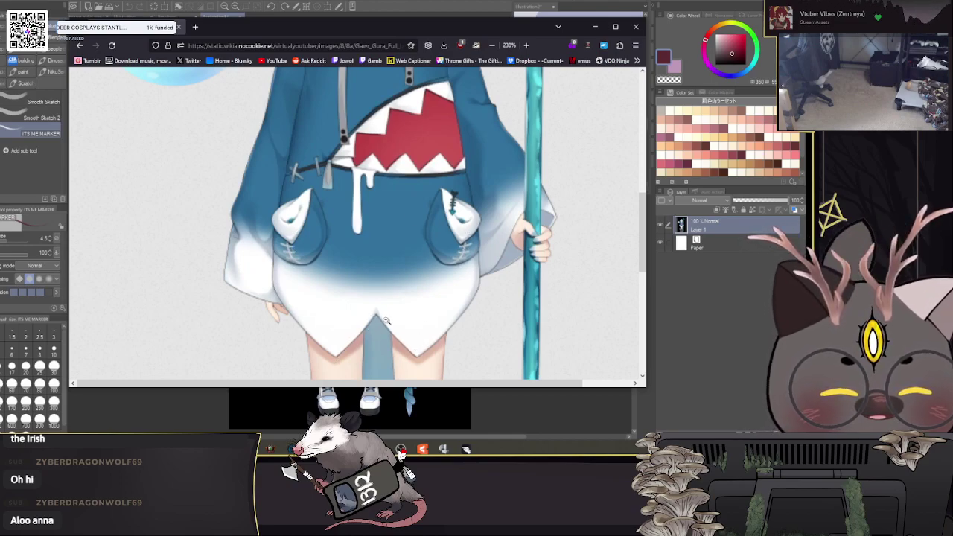
scroll(429, 313, down, 5)
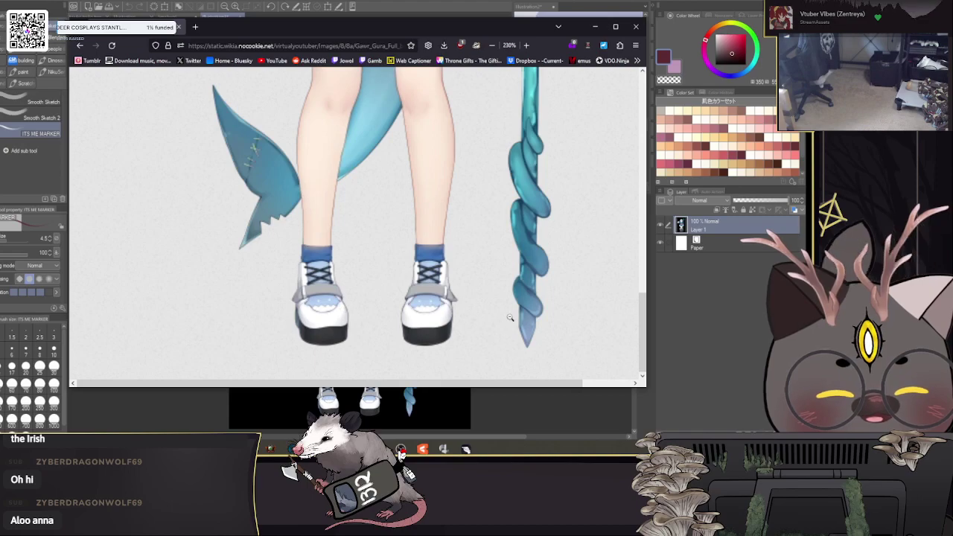
Step: Move the browser out of the way, close the shark-hoodie canvas without saving and return to the hugging-couple emote
scroll(509, 309, up, 8)
scroll(504, 292, up, 3)
drag(381, 29, 951, 26)
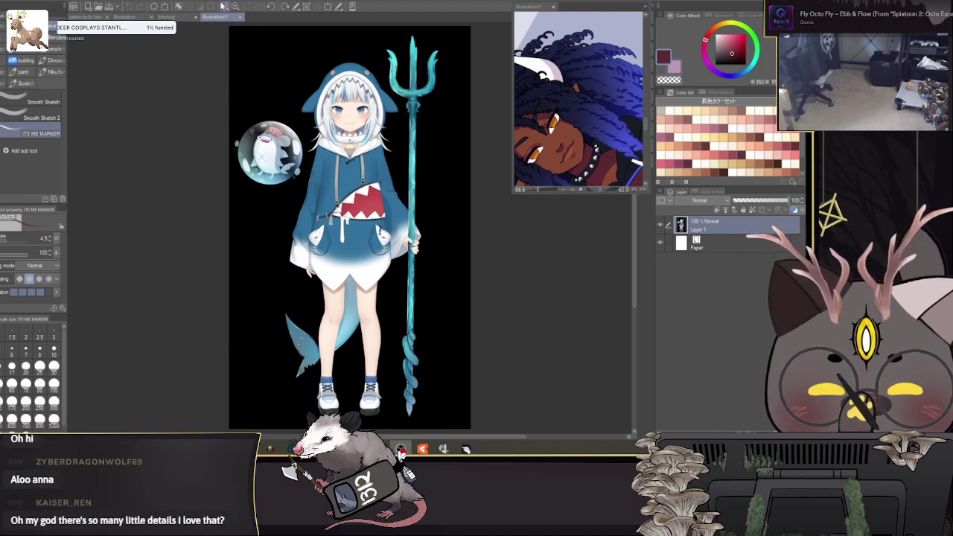
click(240, 16)
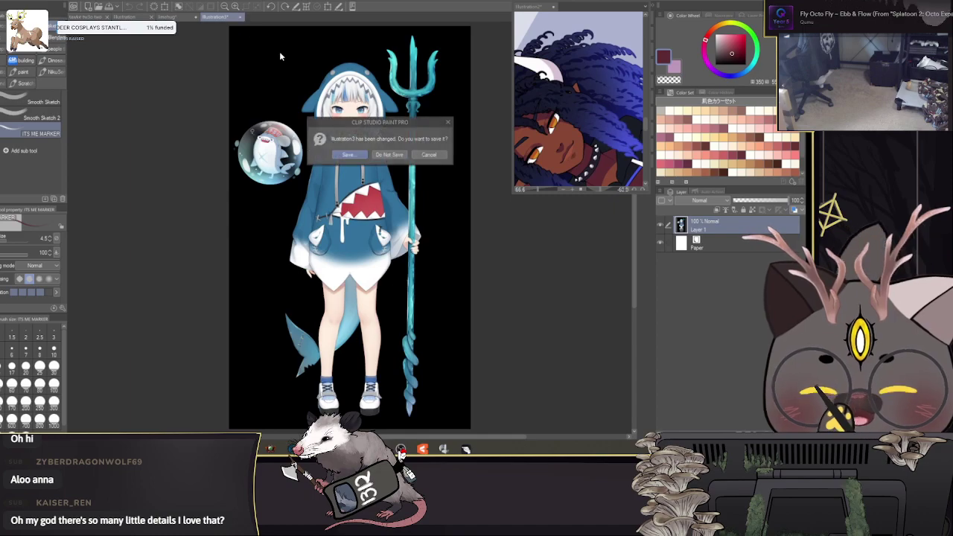
click(388, 154)
scroll(395, 216, up, 2)
scroll(395, 217, up, 1)
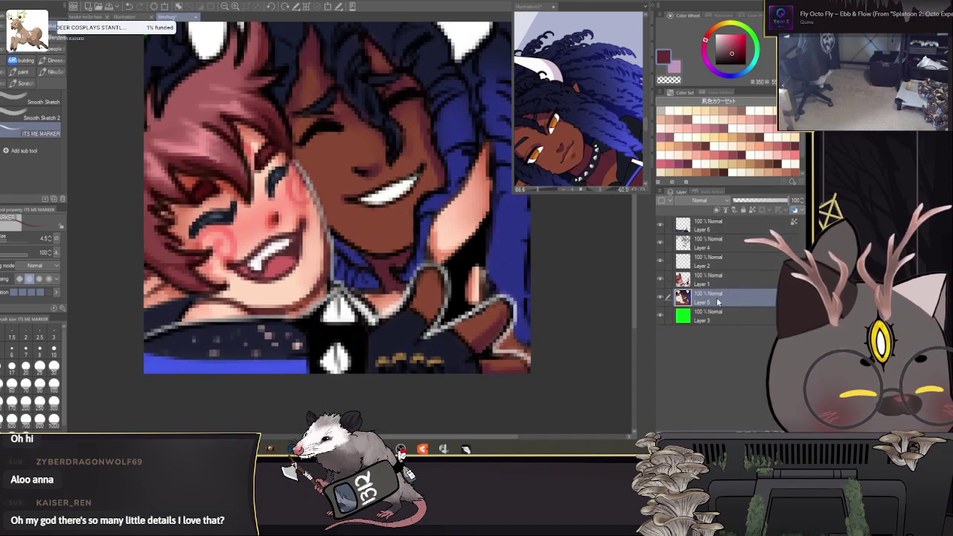
Step: Touch up the brown forehead and the dark curls around it with sampled skin shadow and navy at brush size 3
alt+click(346, 116)
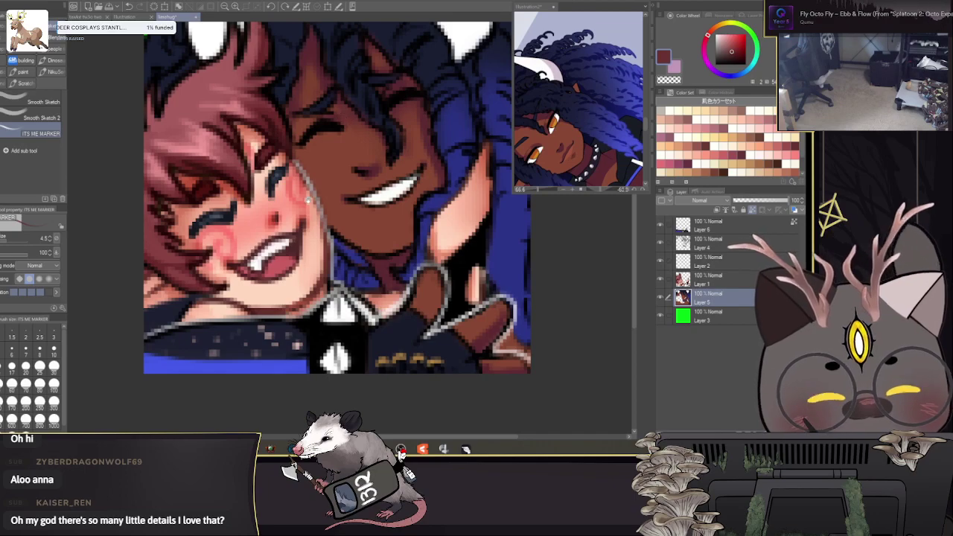
drag(303, 205, 267, 262)
key(bracketleft)
key(bracketleft)
key(bracketleft)
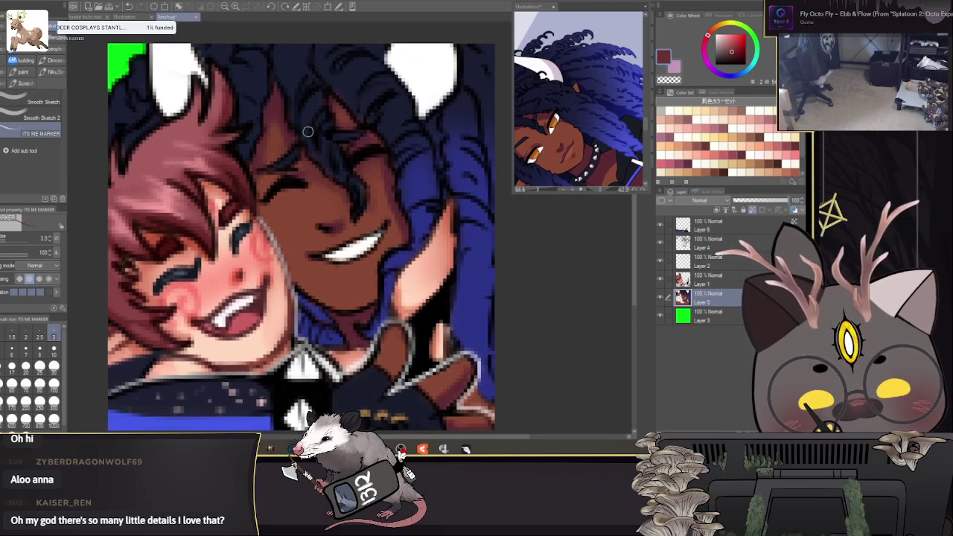
alt+click(308, 128)
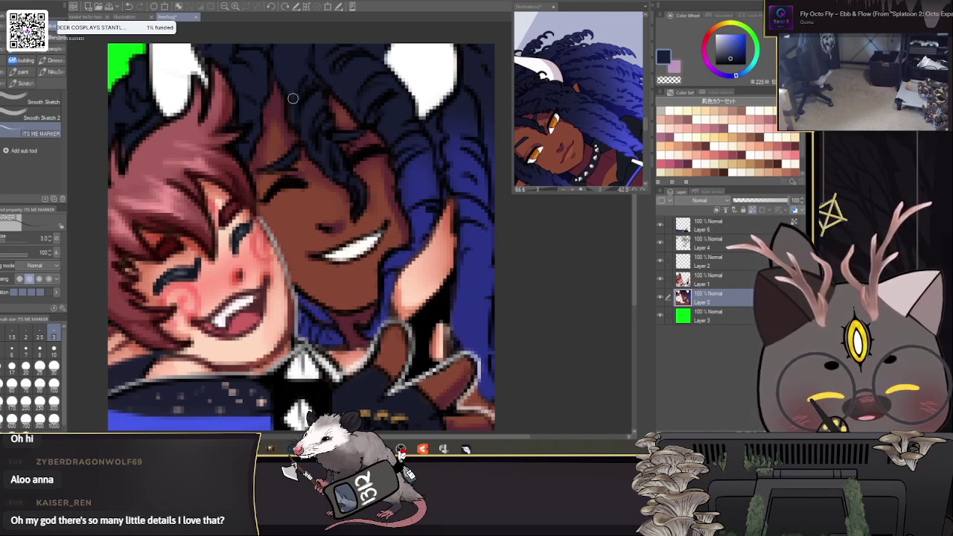
drag(380, 83, 359, 132)
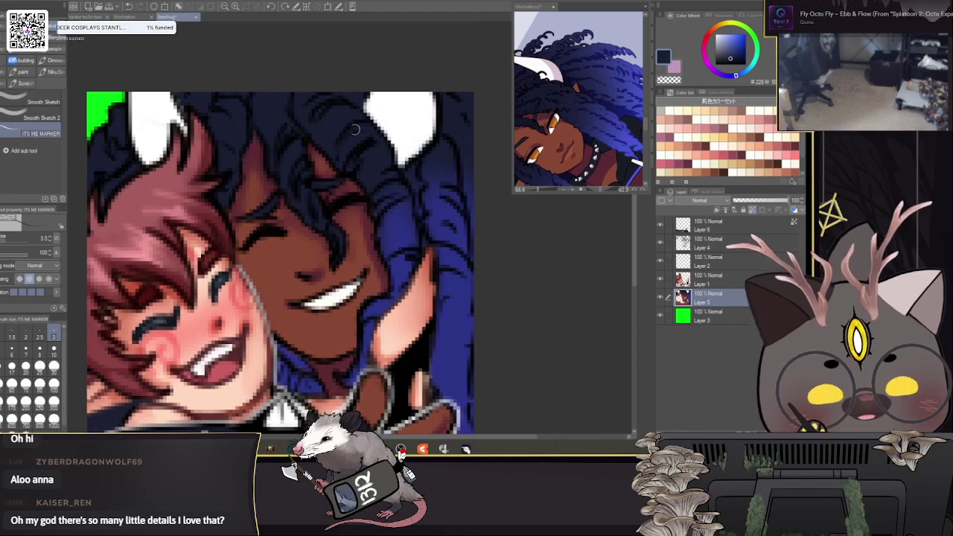
drag(470, 218, 461, 149)
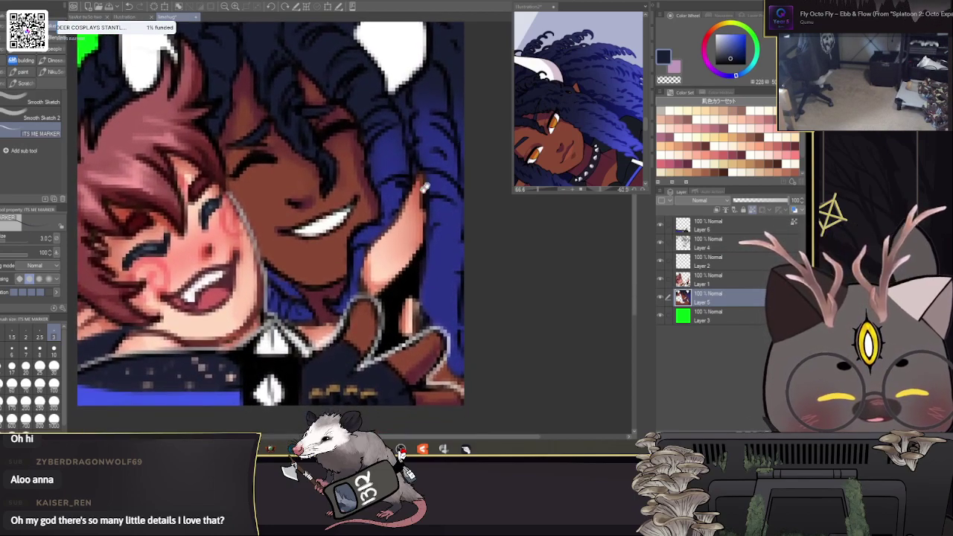
alt+click(367, 238)
drag(321, 266, 335, 300)
alt+click(371, 185)
Step: Sample pale lilac from the reference horn and shade the emote's right horn, enlarging the brush to 5
click(549, 73)
alt+click(549, 73)
alt+click(552, 76)
alt+click(550, 75)
click(503, 129)
key(])
key(])
mouse_move(431, 66)
mouse_down()
mouse_move(416, 98)
mouse_move(434, 73)
mouse_move(390, 91)
mouse_move(404, 114)
mouse_move(416, 89)
mouse_move(434, 91)
mouse_move(436, 69)
mouse_move(407, 73)
mouse_up()
key(])
key(ctrl+z)
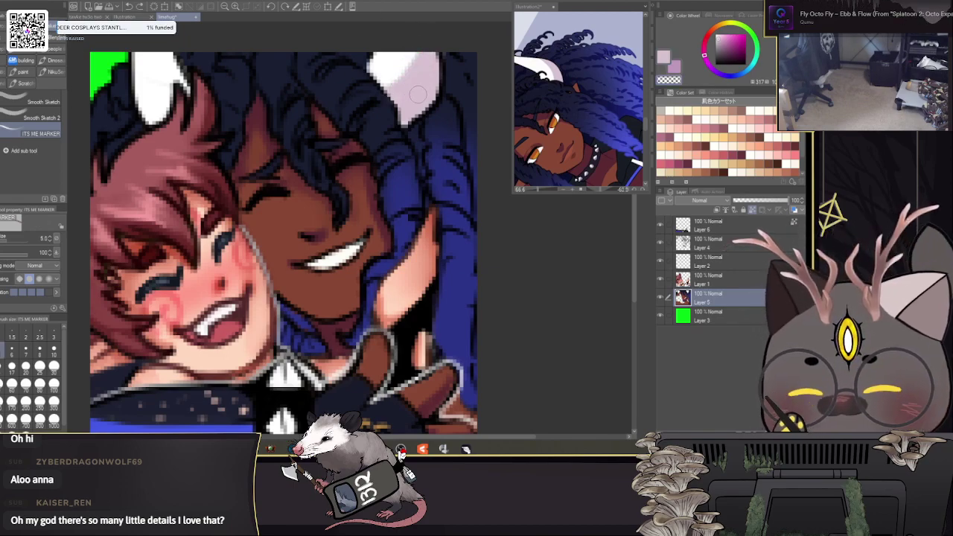
Step: Blend sampled white back into the right horn's upper part with a brush enlarged to 7, and resample its lilac shadow
alt+click(399, 62)
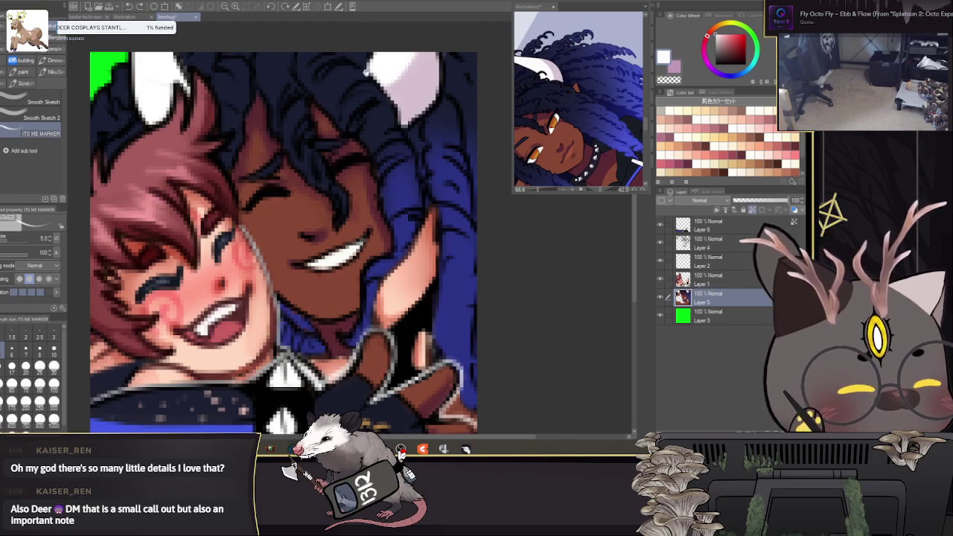
drag(365, 73, 357, 104)
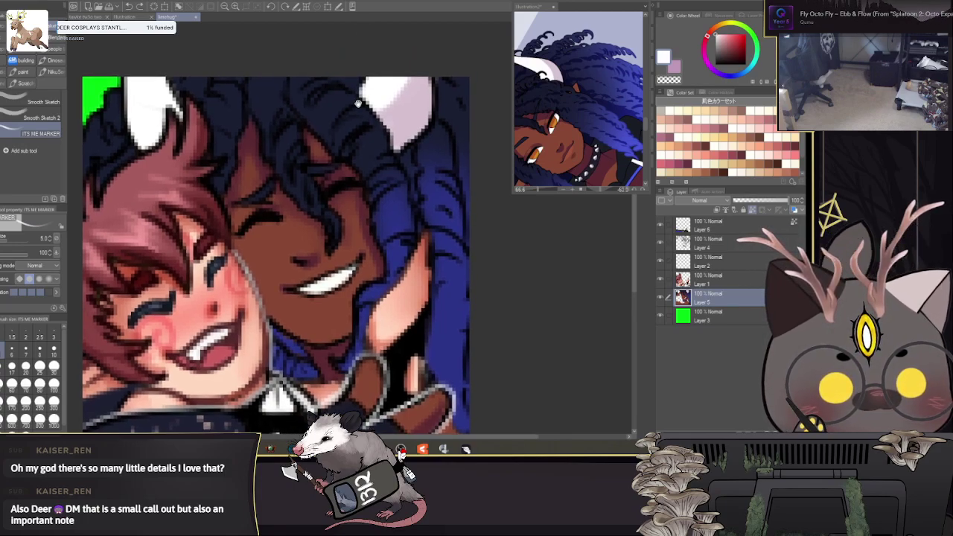
drag(358, 103, 360, 103)
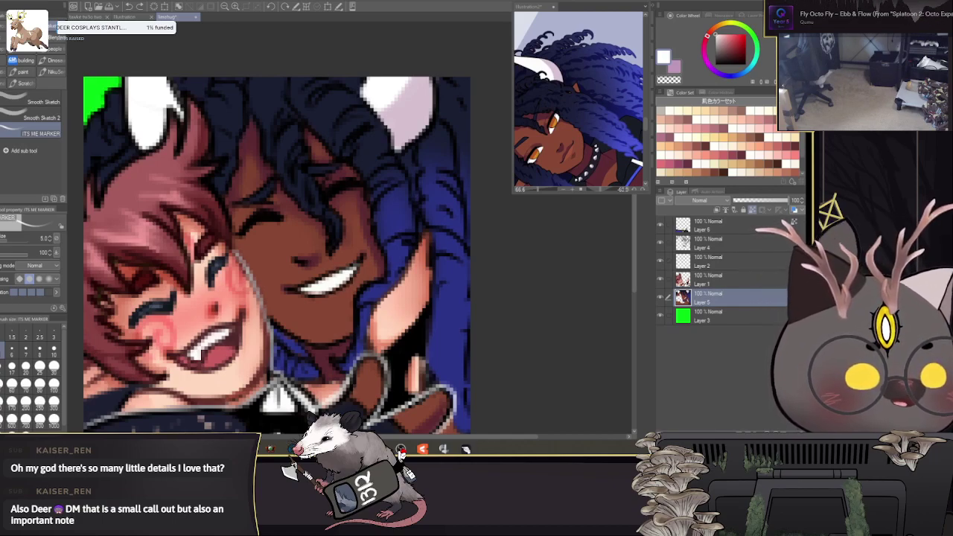
key(bracketright)
key(bracketright)
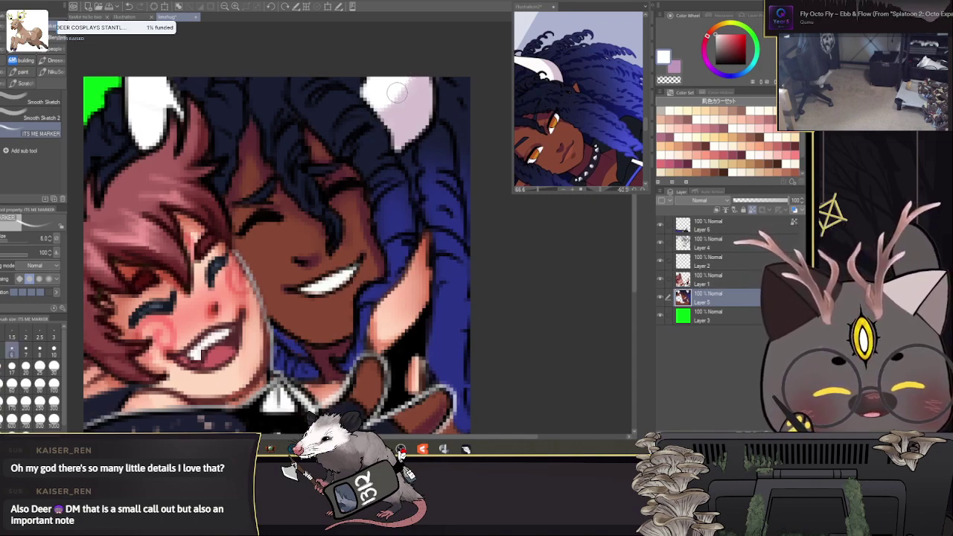
drag(389, 52, 411, 86)
alt+click(431, 144)
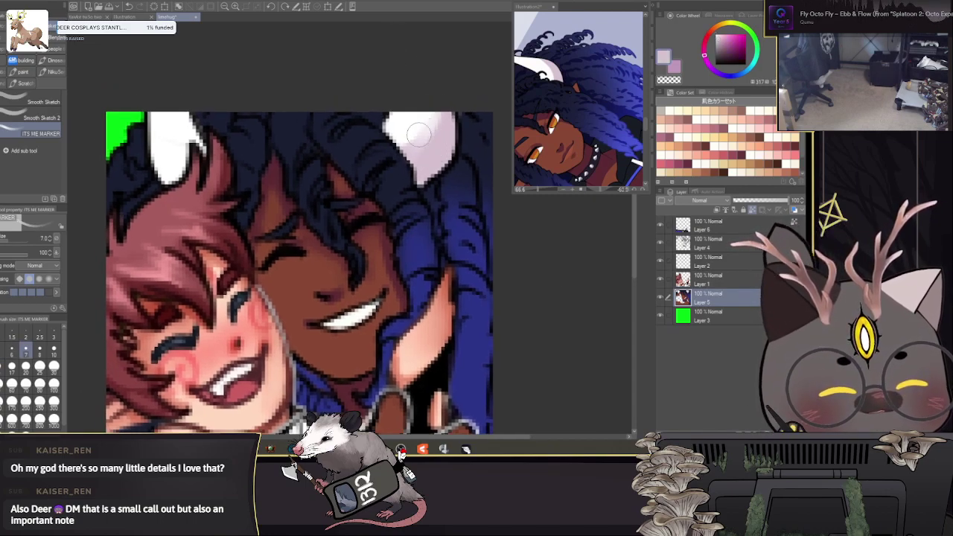
Step: Shade the left horn with lilac and blend sampled white over it at brush size 6
key(bracketleft)
key(bracketleft)
mouse_move(169, 171)
mouse_down()
mouse_move(157, 112)
mouse_move(165, 177)
mouse_move(178, 175)
mouse_move(156, 110)
mouse_move(156, 162)
mouse_up()
key(bracketleft)
alt+click(168, 116)
key(bracketright)
key(bracketright)
drag(164, 119, 174, 152)
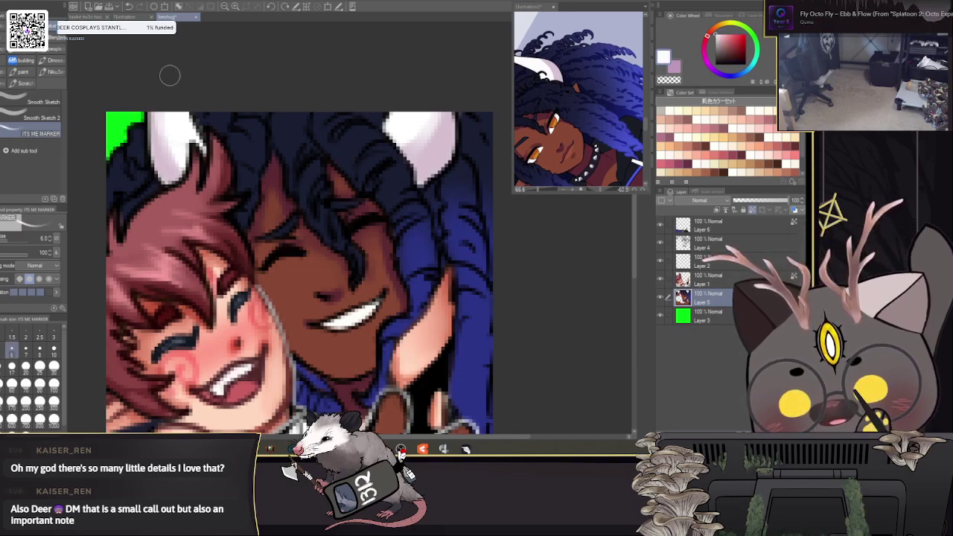
drag(330, 89, 344, 89)
drag(188, 167, 182, 154)
Step: Sample dark maroon from the face shadow and deepen the brown face's shading at brush size 4
mouse_move(506, 286)
mouse_down()
mouse_move(501, 220)
mouse_move(474, 159)
mouse_up()
key(bracketleft)
key(bracketleft)
alt+click(378, 164)
drag(371, 160, 368, 165)
drag(290, 200, 309, 203)
drag(427, 184, 436, 238)
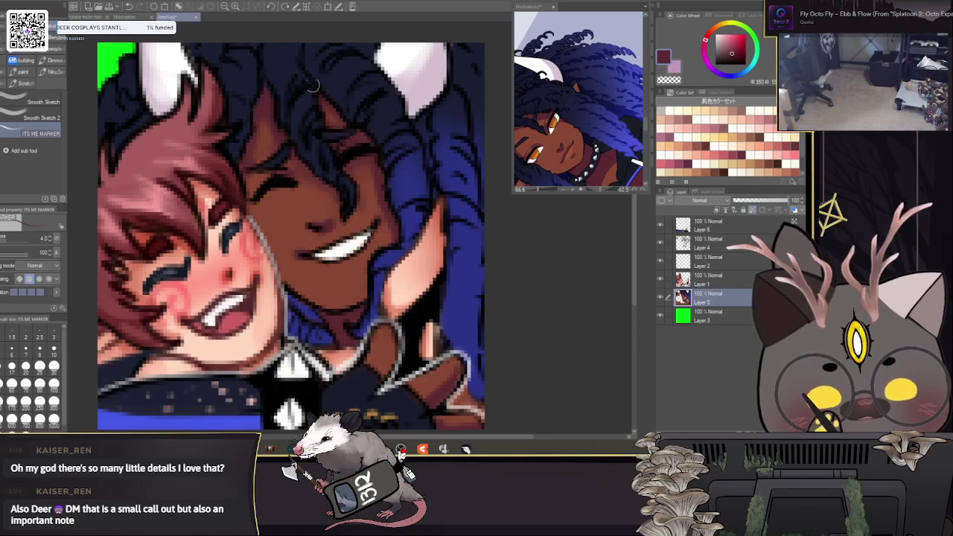
Step: Refine the hair edge over the brown forehead with sampled navy and reddish-brown skin shadow
alt+click(334, 86)
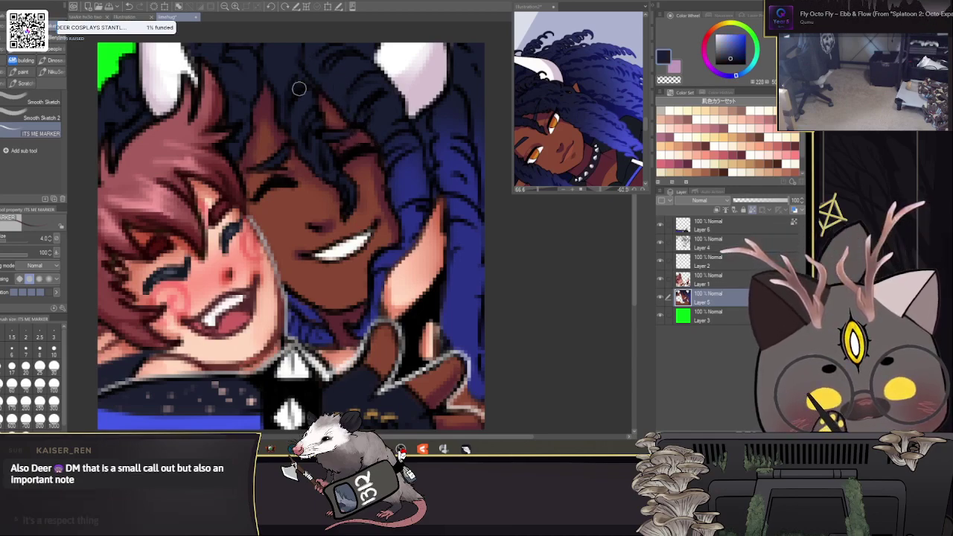
drag(317, 169, 353, 218)
alt+click(337, 217)
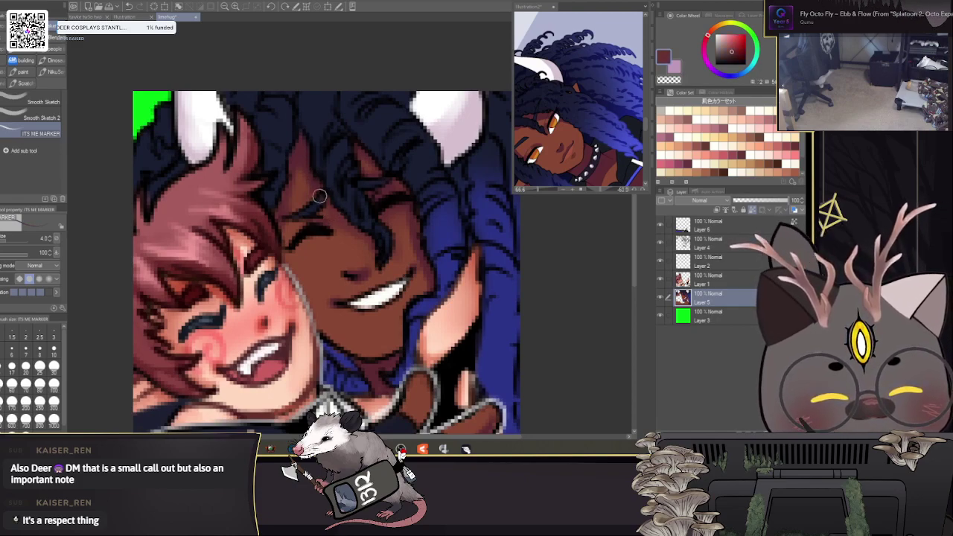
alt+click(331, 170)
drag(479, 269, 425, 137)
Step: Sample bright blue from the hair beneath the chin and touch up the blue curls, enlarging the brush to 6
alt+click(302, 231)
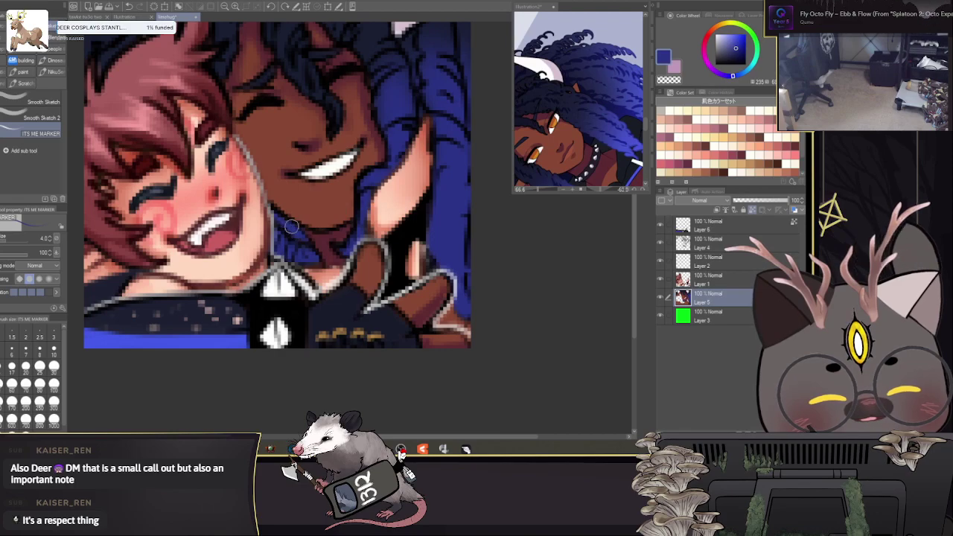
scroll(446, 250, up, 3)
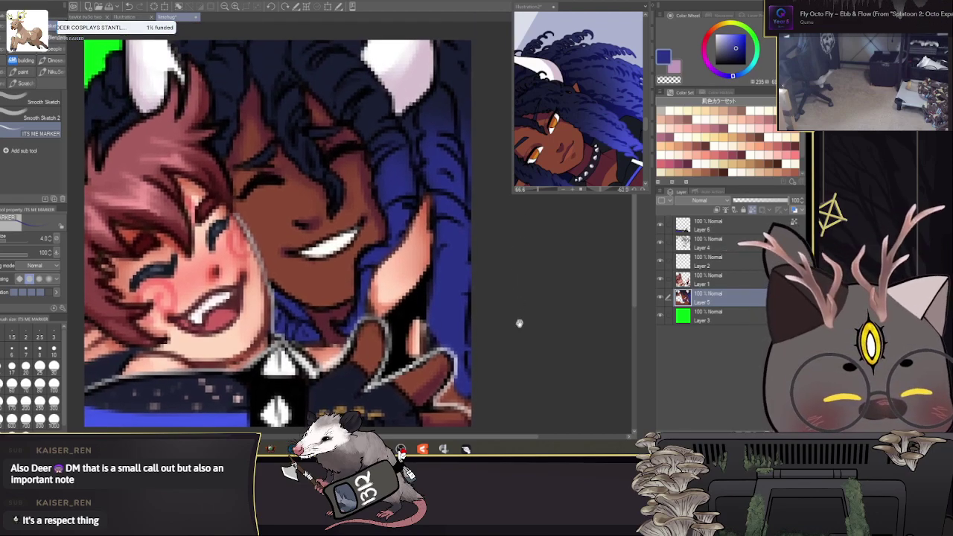
key(bracketright)
key(bracketright)
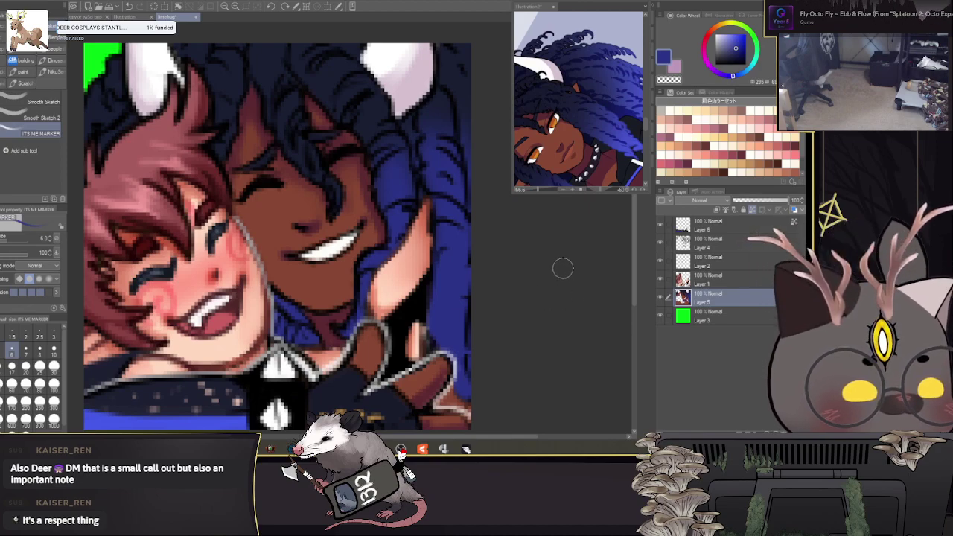
drag(494, 320, 537, 209)
Step: Sample black and paint the dark collar across the brown neck, reducing the brush to 2.5
alt+click(454, 213)
key(bracketleft)
key(bracketleft)
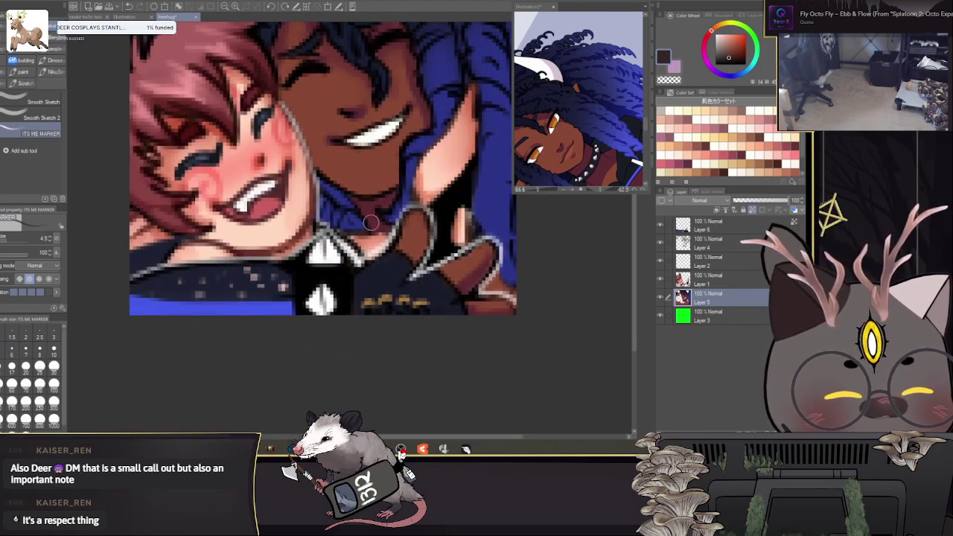
alt+click(375, 217)
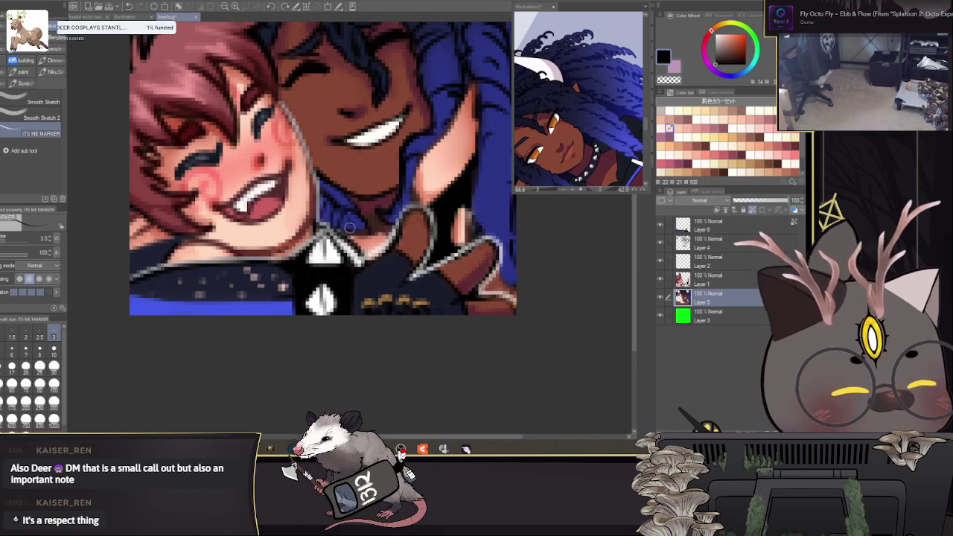
key(bracketleft)
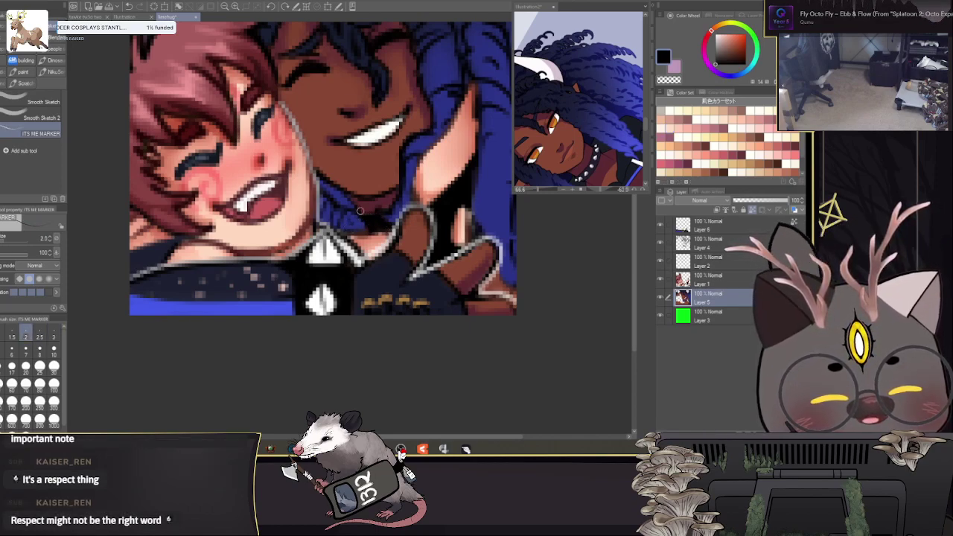
scroll(449, 221, up, 3)
drag(448, 221, 451, 246)
Step: Sample dark maroon from the face shadow and touch up the shading around the closed eye at brush size 3
alt+click(411, 155)
key(bracketright)
key(bracketright)
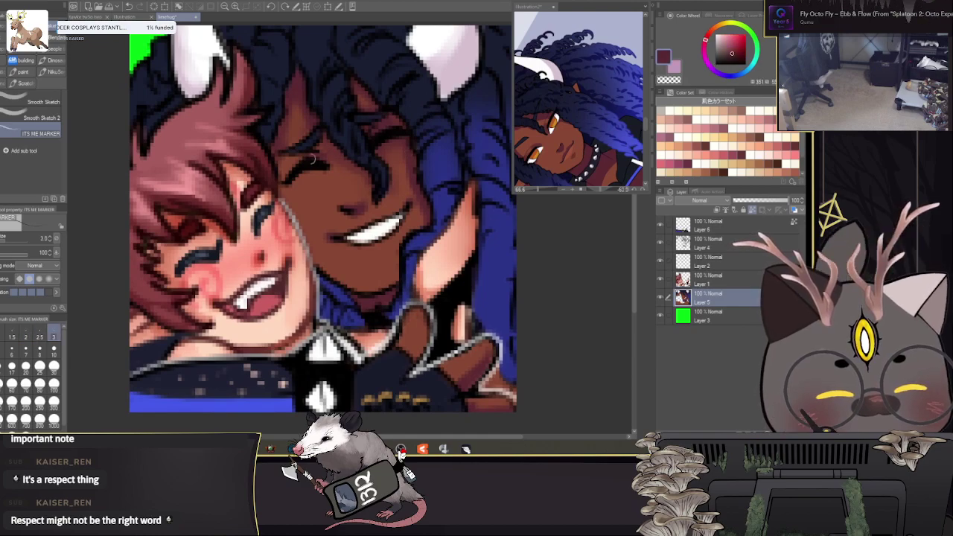
scroll(318, 165, down, 5)
scroll(319, 164, down, 3)
scroll(321, 172, up, 8)
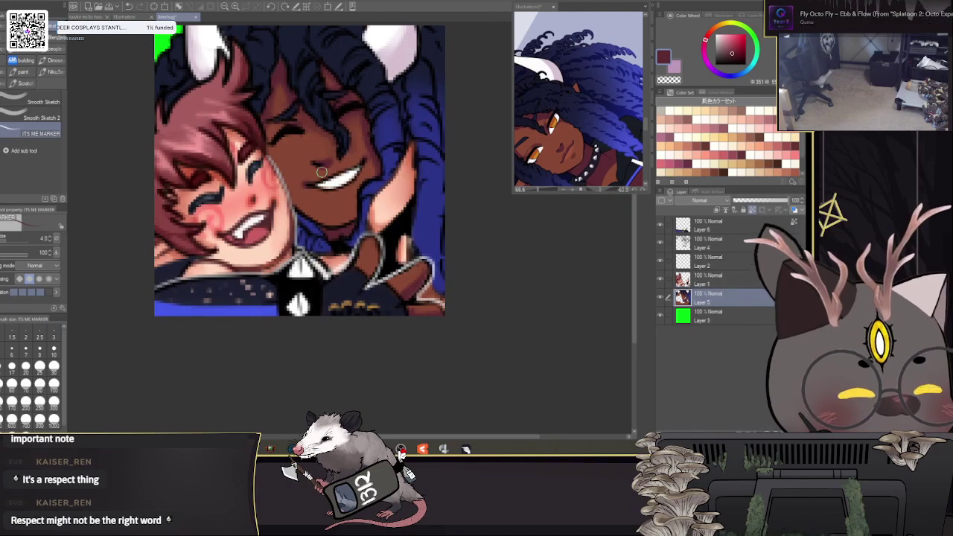
Step: Apply a Brightness/Contrast correction to the dark-haired character's layer with contrast set to 4
click(53, 28)
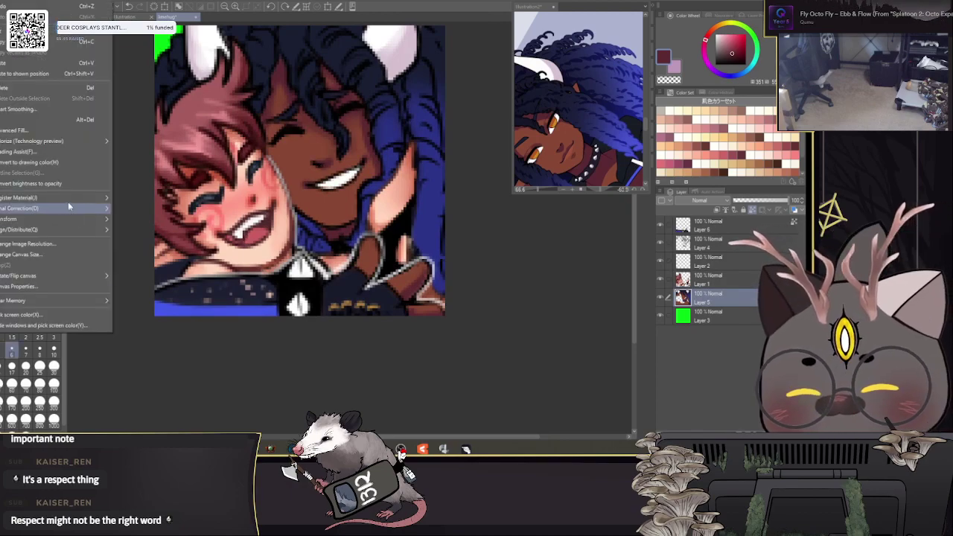
mouse_move(69, 205)
click(153, 209)
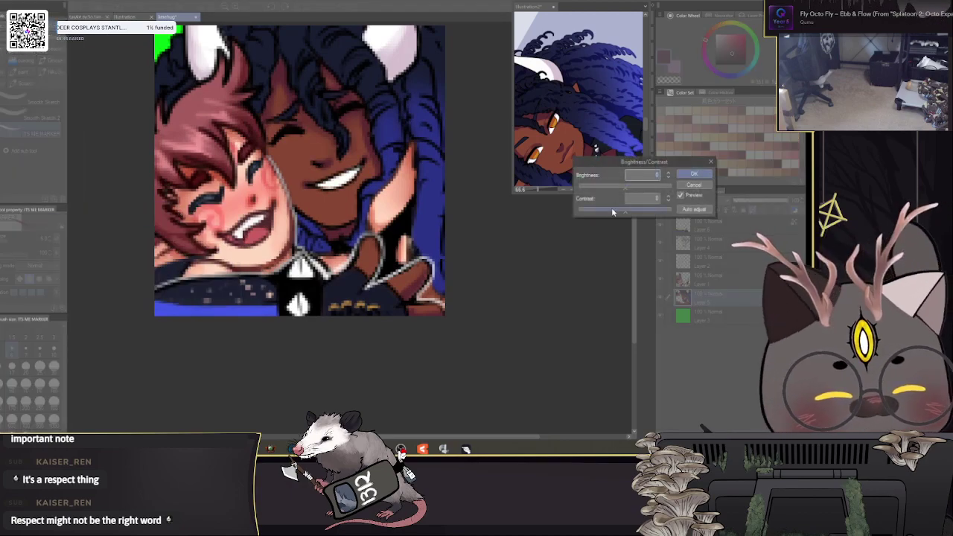
drag(632, 212, 628, 212)
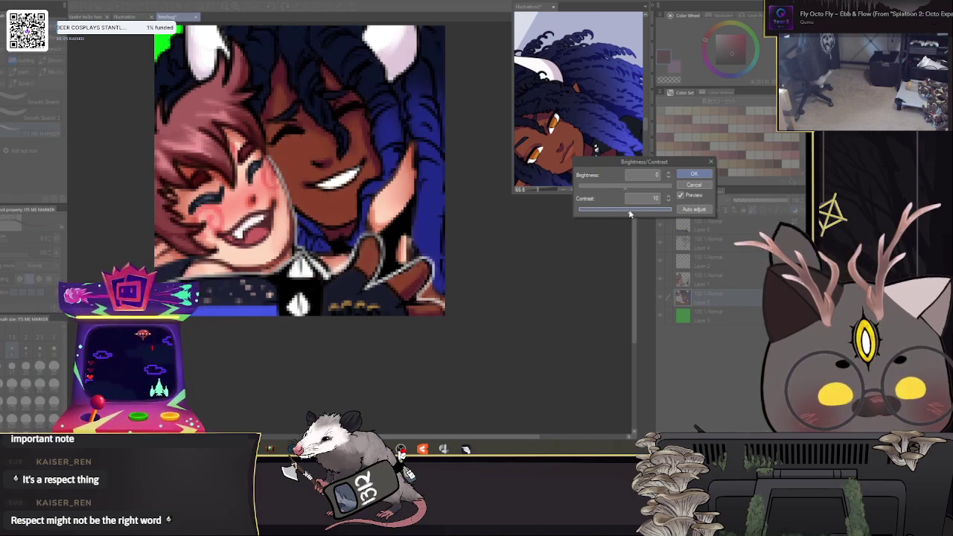
drag(566, 237, 563, 273)
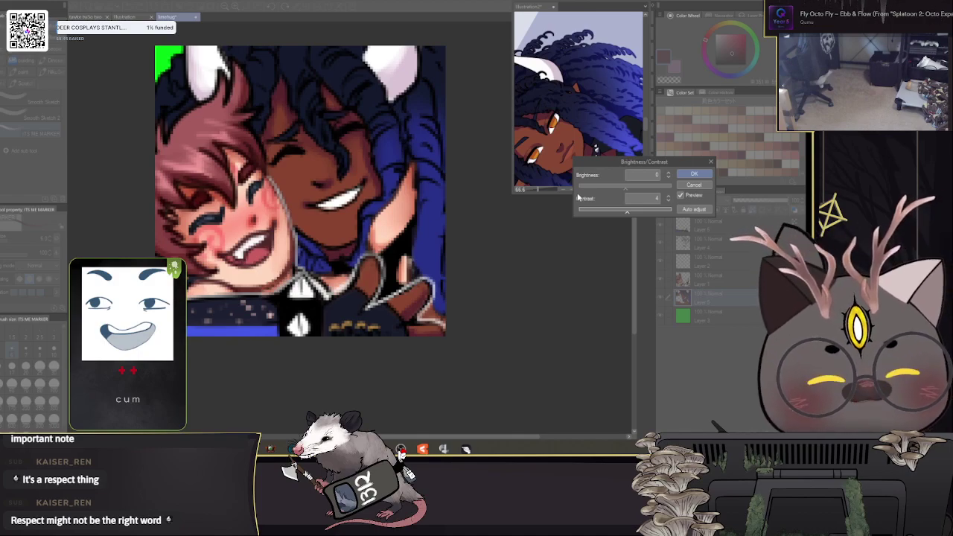
click(694, 177)
scroll(508, 261, up, 2)
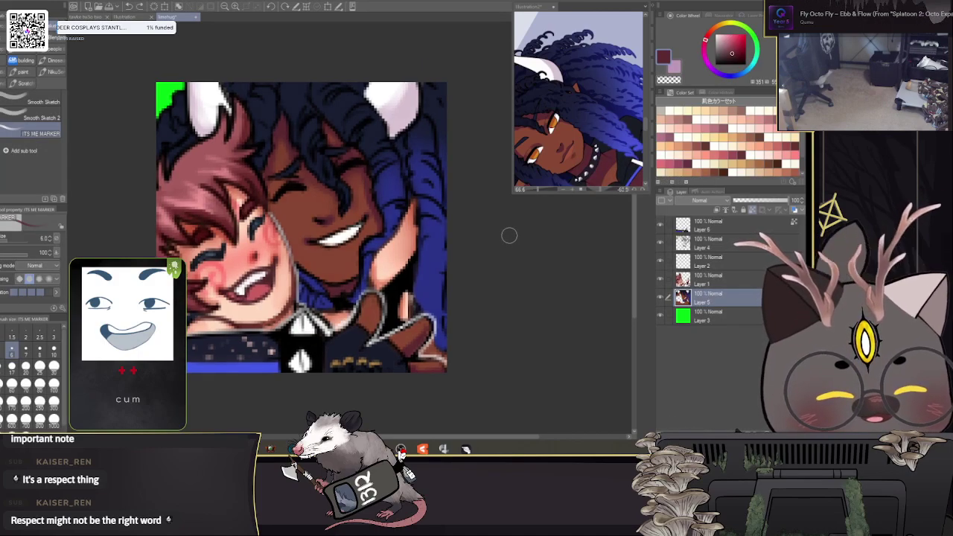
Step: Add a layer above the dark-haired character's layer and paint lighter navy highlights on the dark upper curls, starting from the reference hair colour
scroll(483, 212, up, 2)
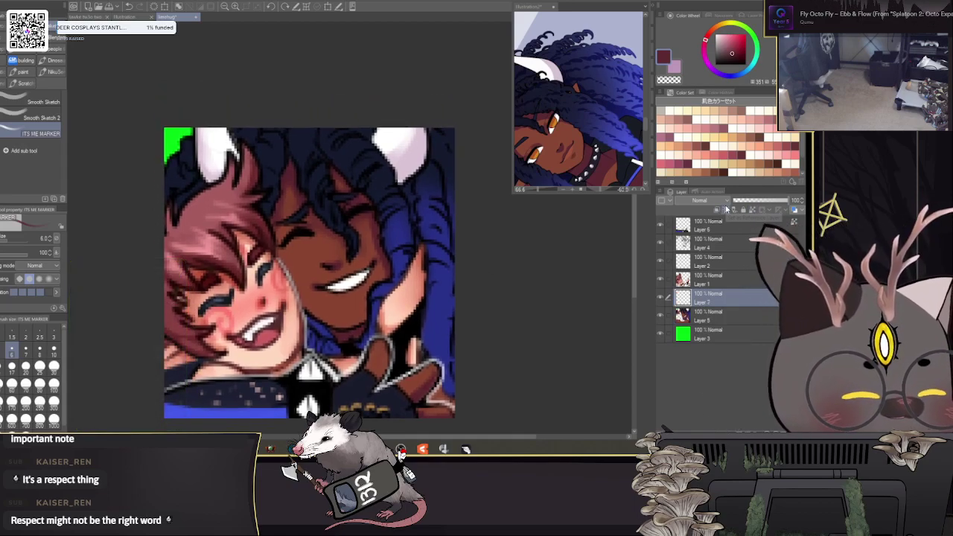
click(547, 101)
drag(532, 100, 613, 95)
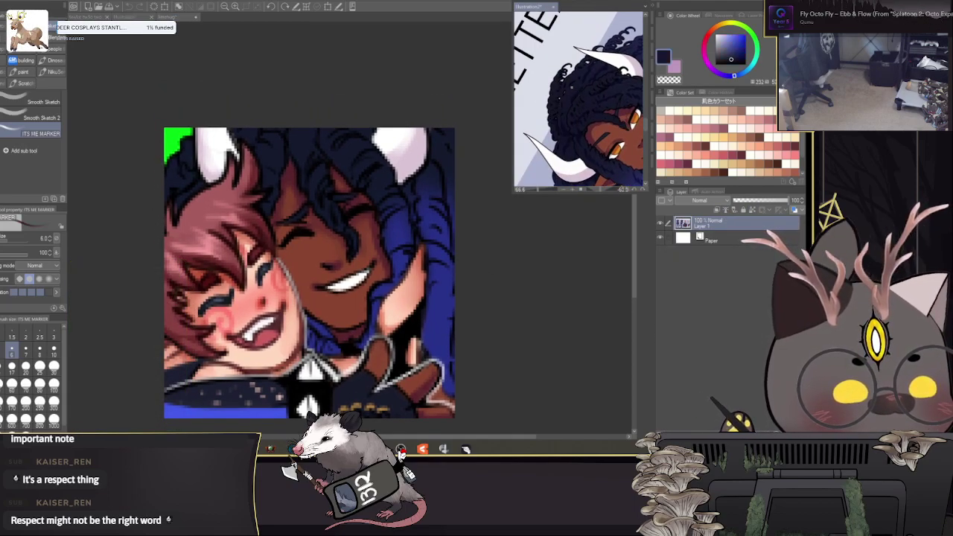
click(434, 228)
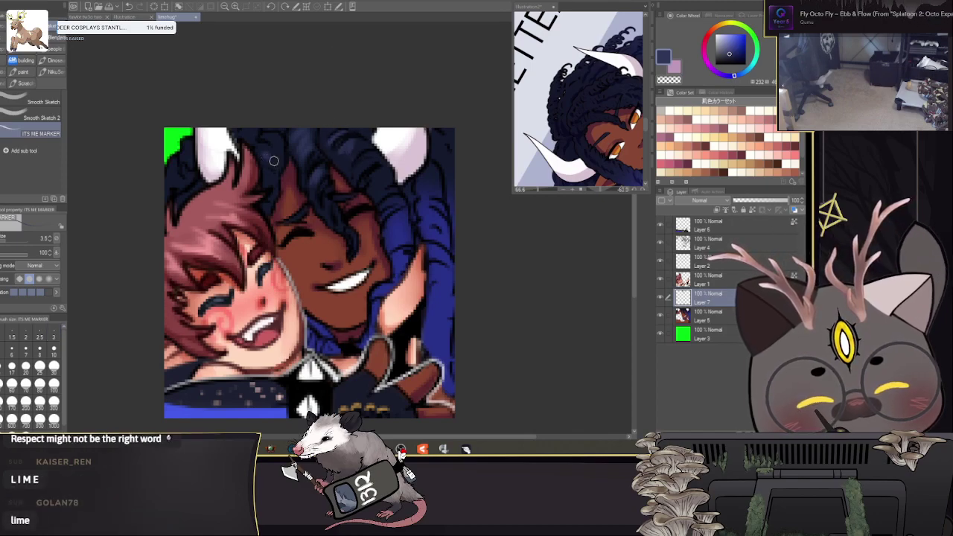
drag(289, 138, 337, 230)
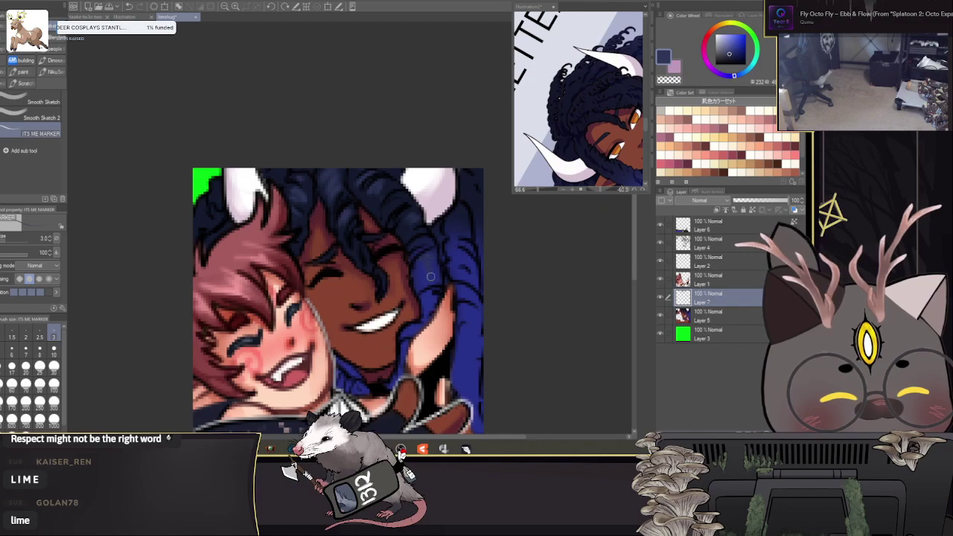
Step: Sample the hair blue, lighten it, and paint highlights down the bright blue curls, enlarging the brush to 4
drag(527, 308, 499, 268)
click(727, 38)
alt+click(398, 236)
click(731, 42)
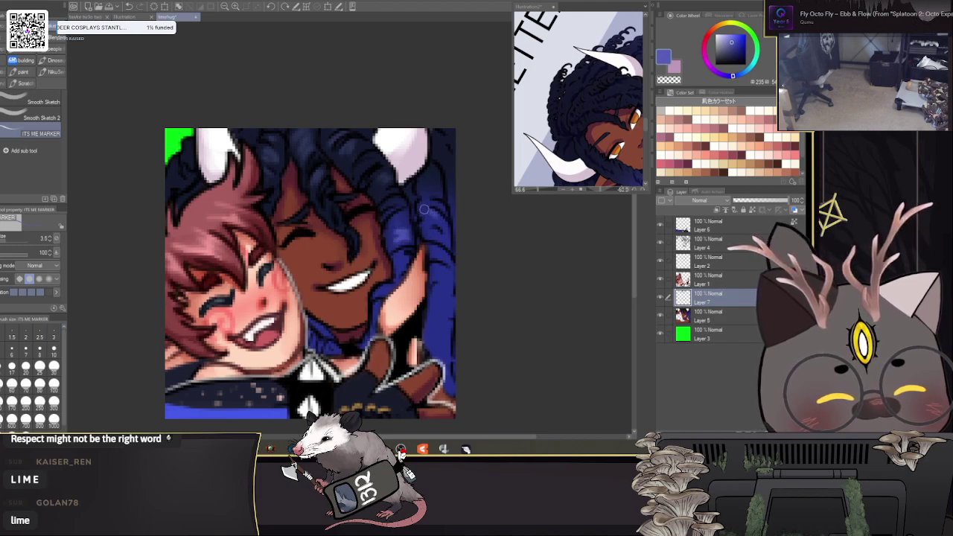
drag(470, 324, 421, 272)
drag(394, 226, 383, 222)
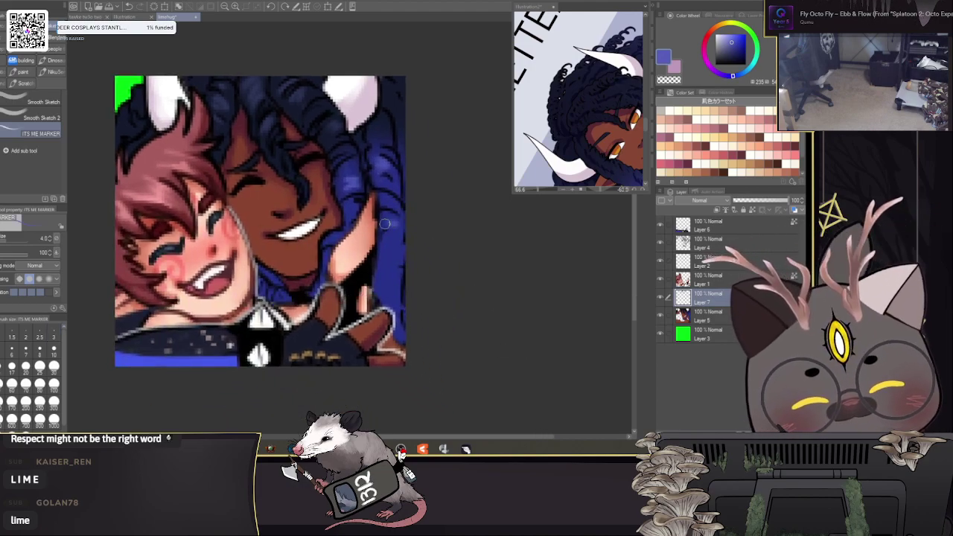
key(])
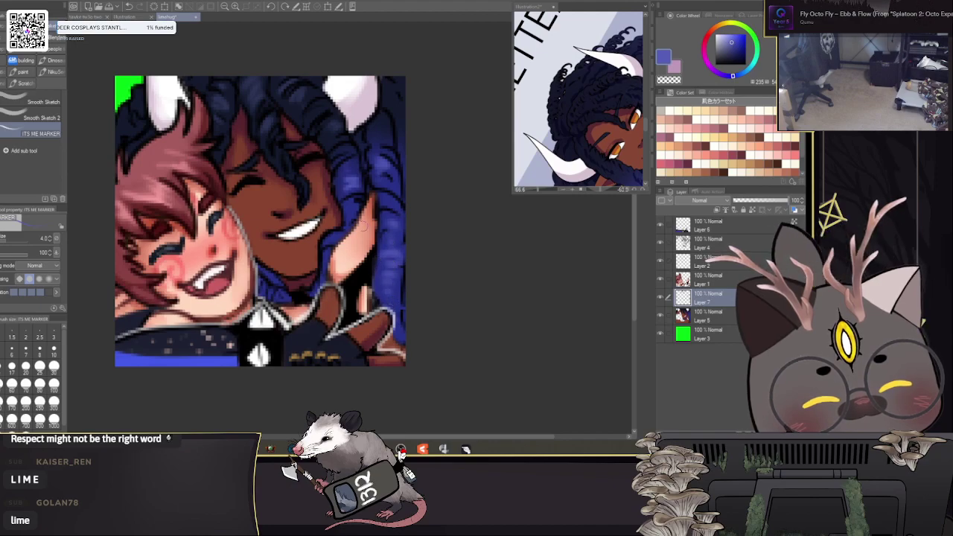
Step: Lock transparent pixels on Layer 4 and recolour the brown face's nose and chin lines dark maroon, enlarging the brush to 6
scroll(260, 185, down, 10)
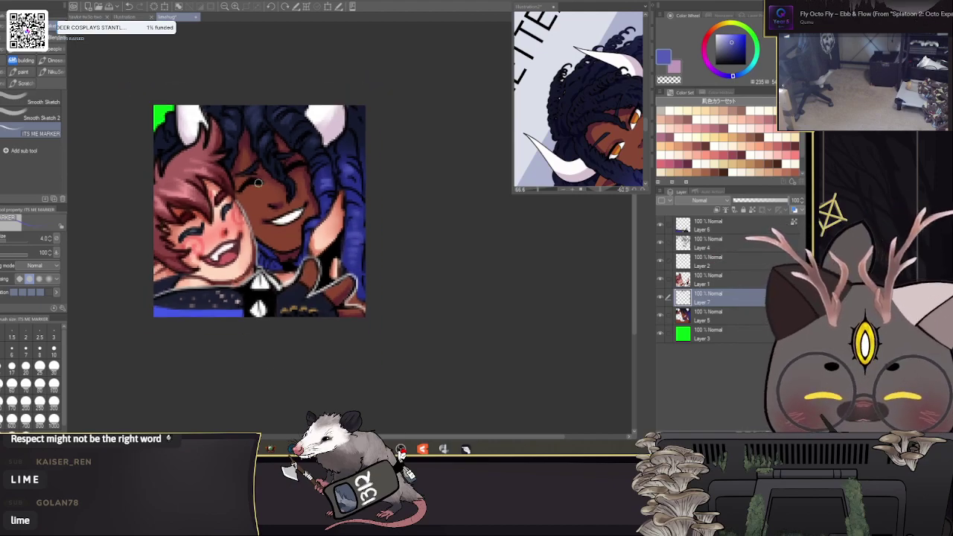
scroll(262, 186, up, 2)
scroll(246, 194, up, 6)
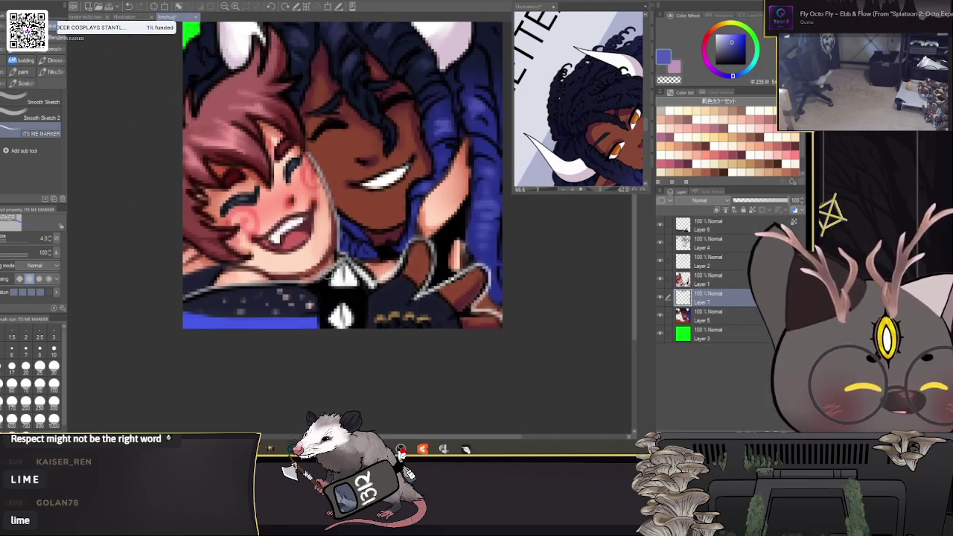
click(726, 246)
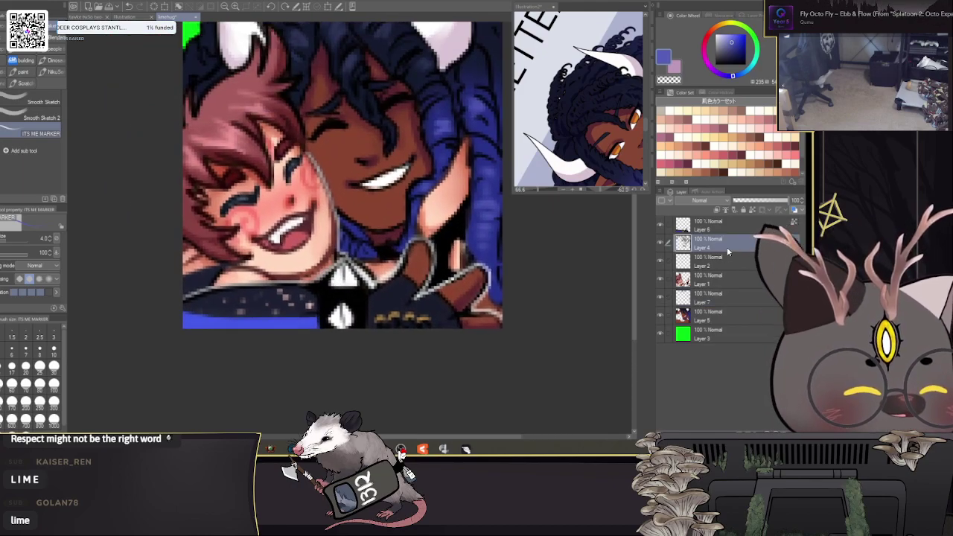
click(753, 212)
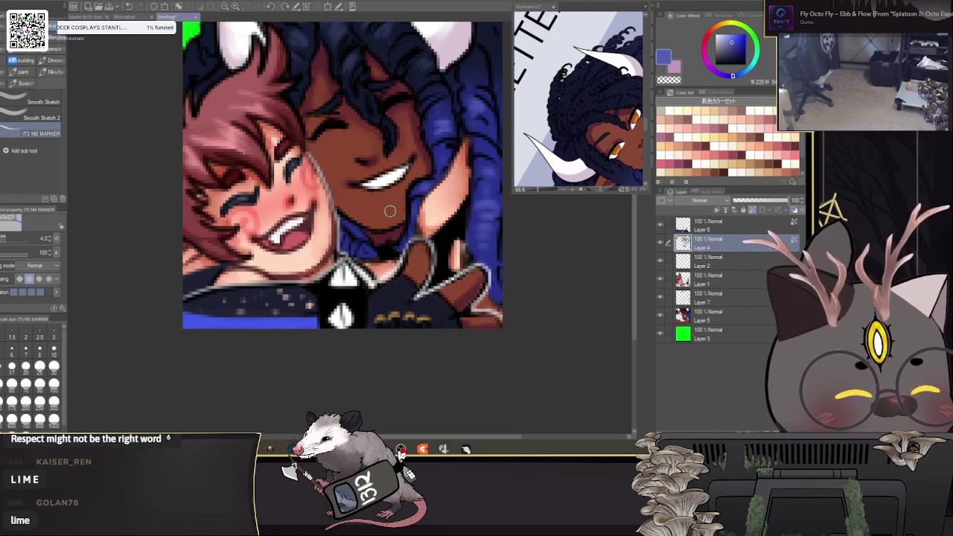
alt+click(387, 217)
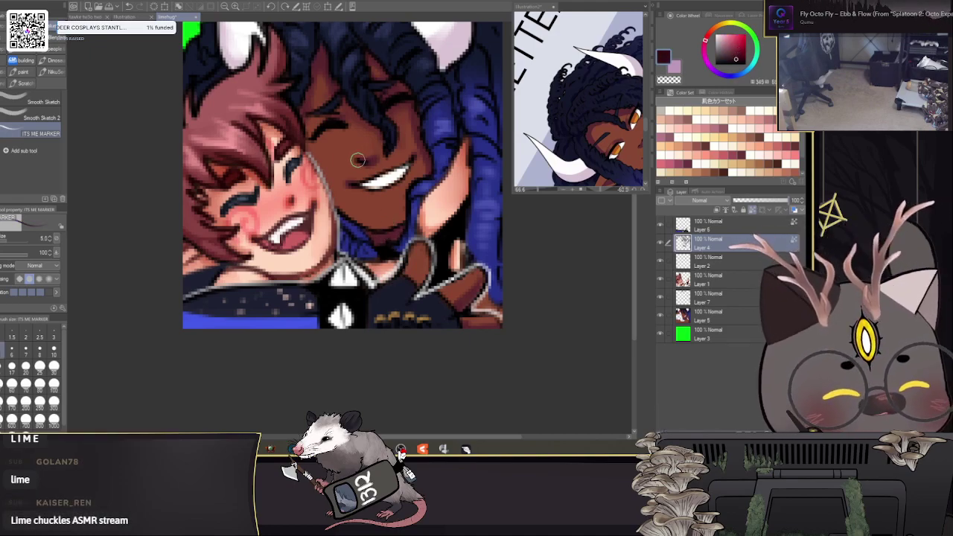
key(])
key(])
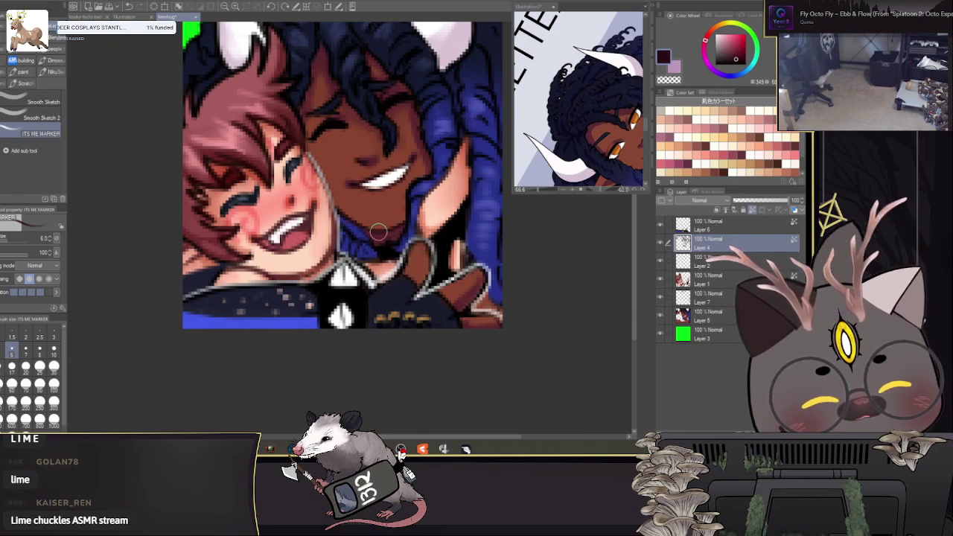
scroll(399, 175, up, 2)
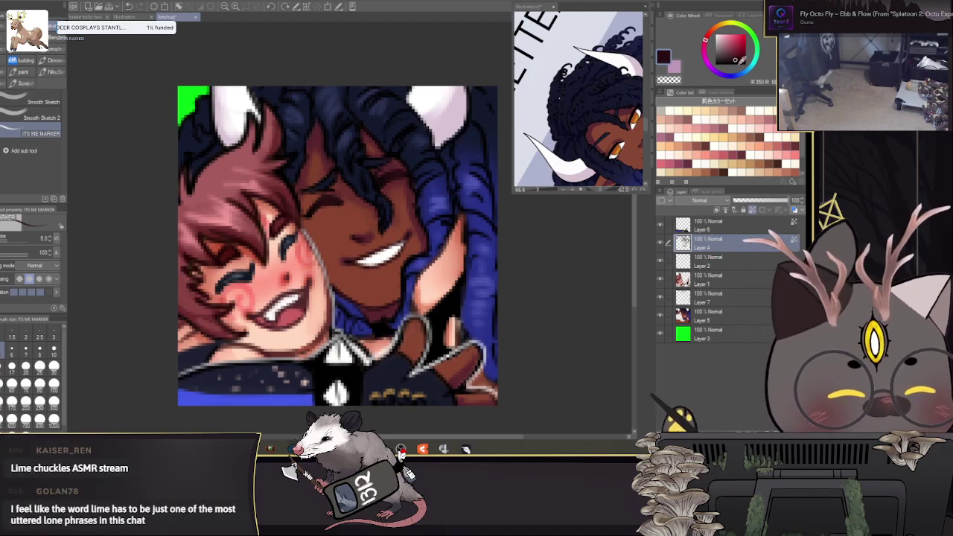
Step: Sample black and touch up the line art around the eyebrow and the hair falling over the face with a smaller brush
key([)
key([)
key([)
alt+click(363, 195)
mouse_move(315, 219)
mouse_down()
mouse_move(349, 272)
mouse_move(339, 276)
mouse_up()
drag(355, 278, 381, 256)
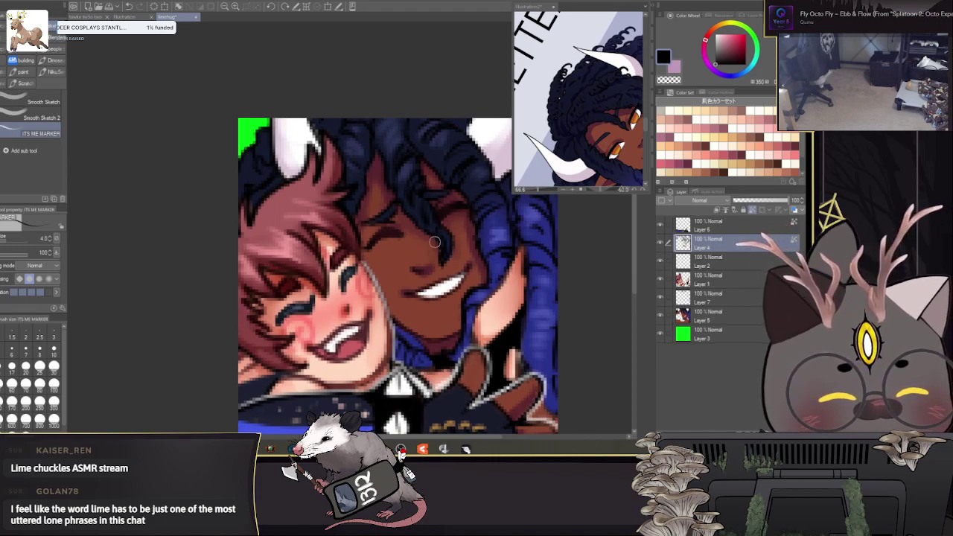
Step: On Layer 5, sample navy tones from the hair and touch up the dark curls around the horns at brush size 3
scroll(324, 252, down, 6)
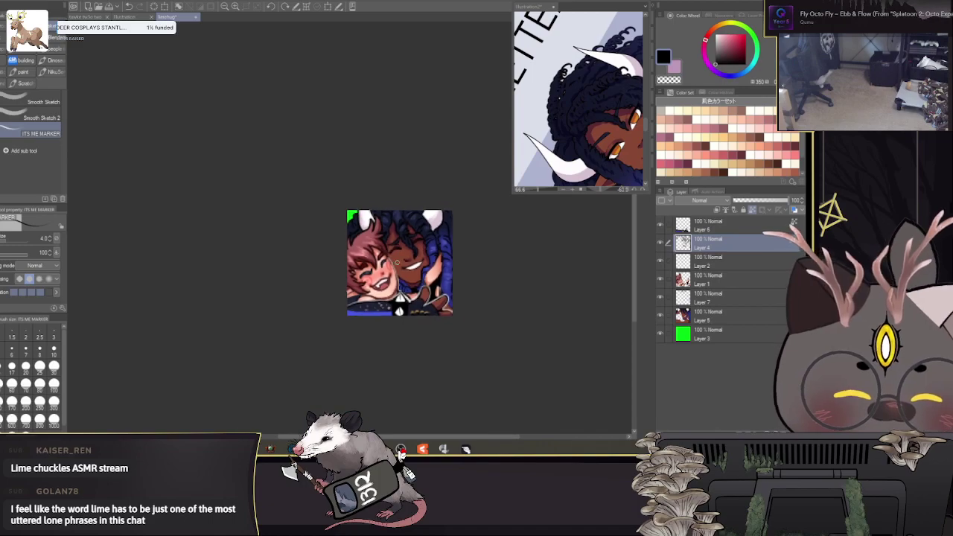
scroll(325, 252, up, 5)
scroll(325, 251, up, 3)
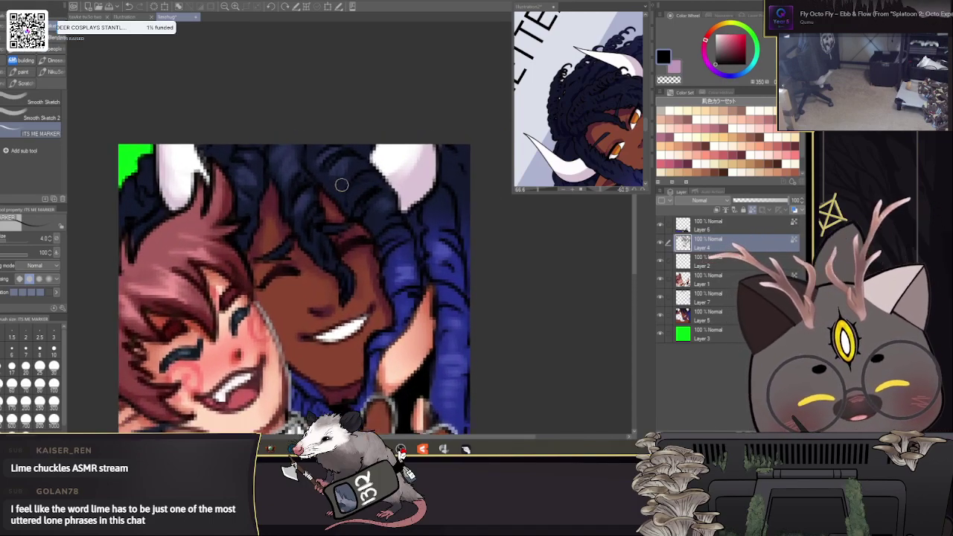
drag(309, 176, 381, 177)
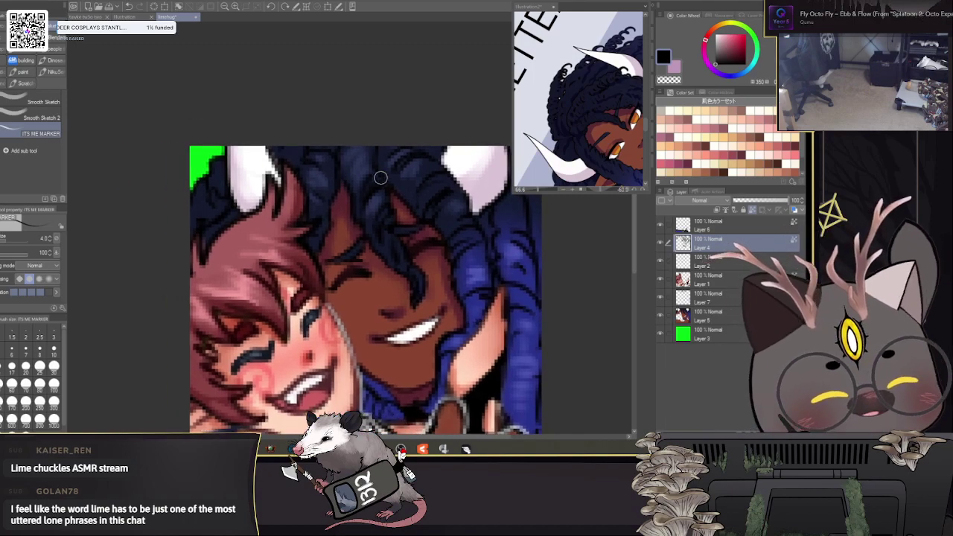
key(bracketleft)
key(bracketleft)
click(750, 318)
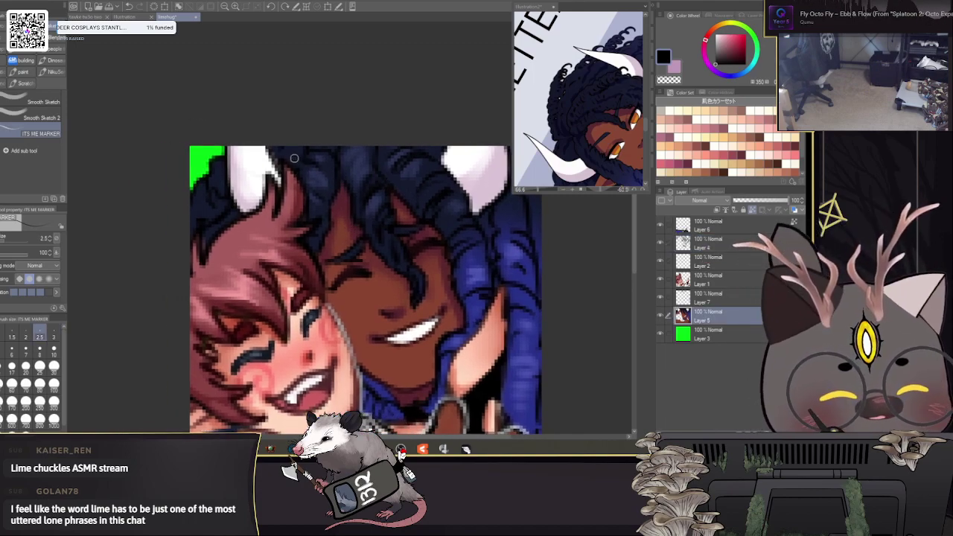
alt+click(346, 157)
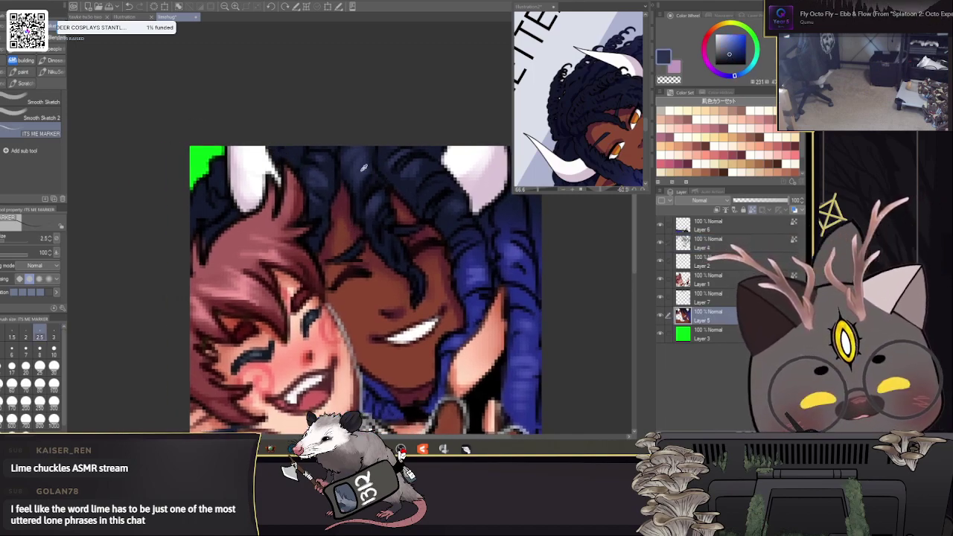
alt+click(221, 177)
key(bracketright)
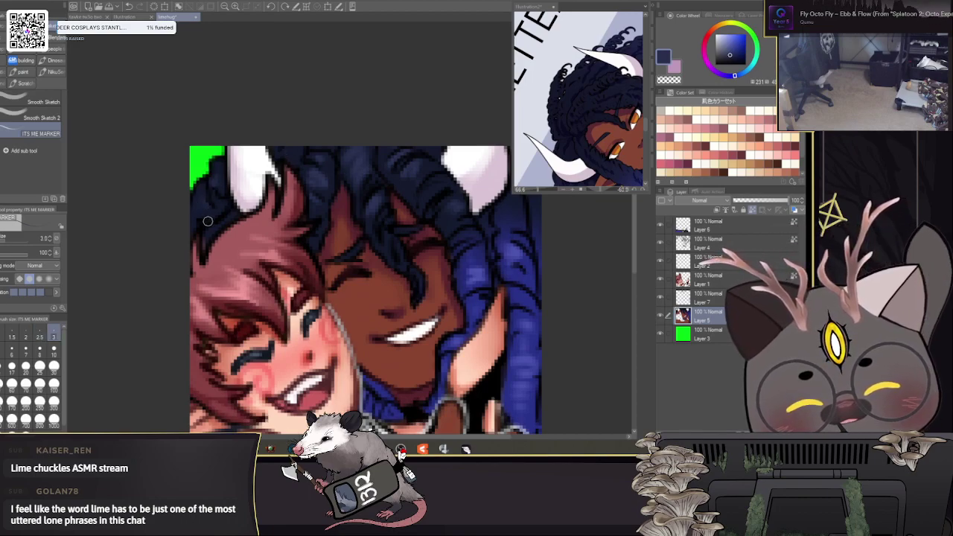
drag(547, 331, 518, 296)
alt+click(187, 195)
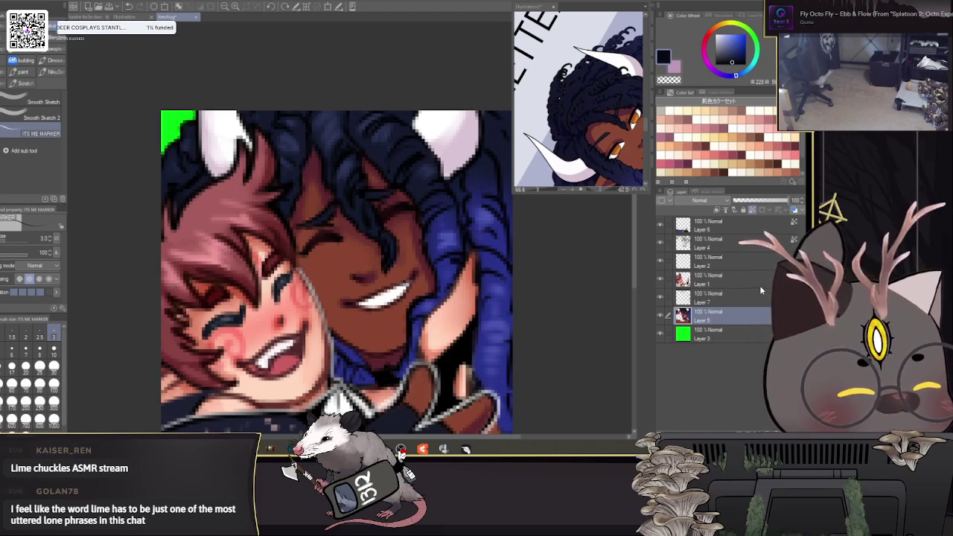
mouse_move(575, 321)
mouse_down()
mouse_move(593, 276)
mouse_move(582, 241)
mouse_move(576, 266)
mouse_move(542, 287)
mouse_up()
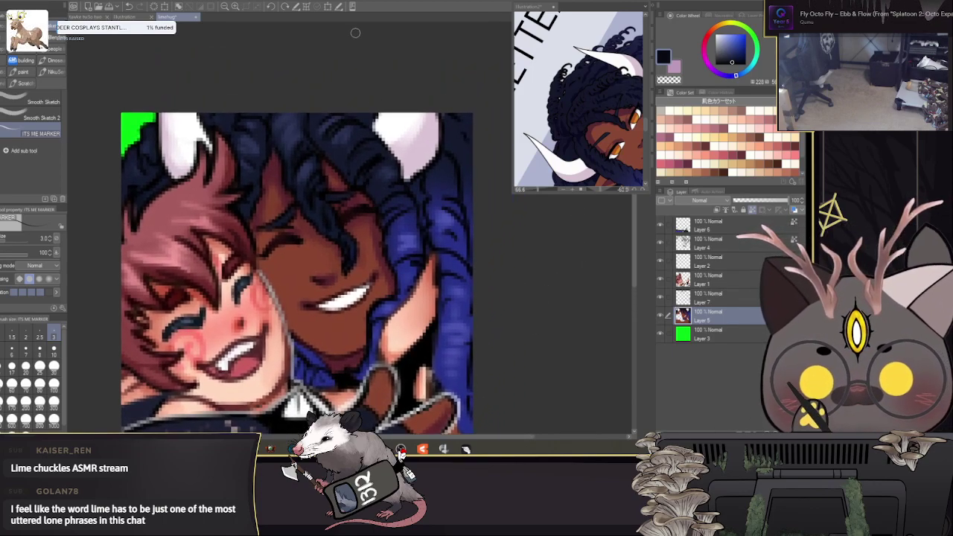
Step: Add a layer above Layer 6 and outline the brown fingers in darkened brown and black, setting the brush to 2.5
drag(435, 132, 448, 56)
drag(410, 302, 494, 257)
click(725, 224)
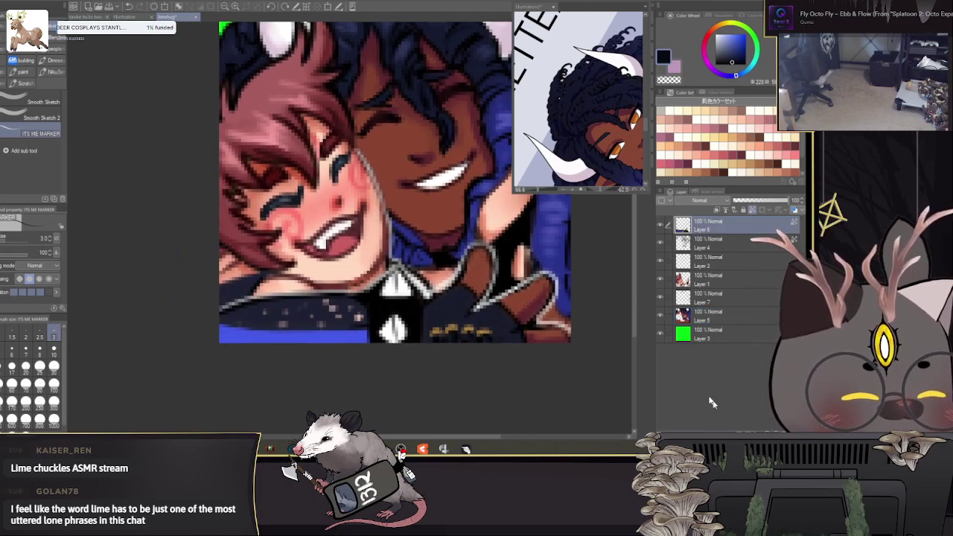
alt+click(526, 306)
key(])
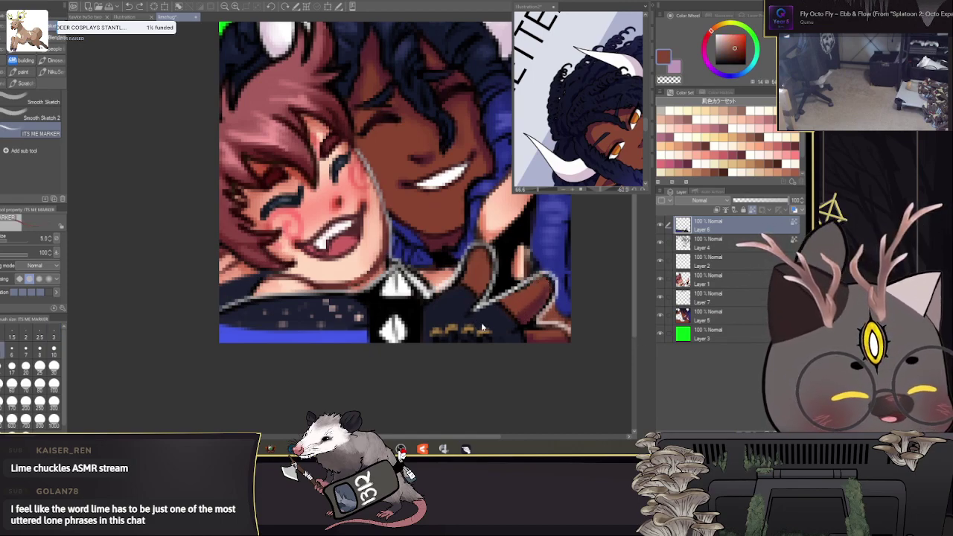
key(ctrl+shift+n)
key(bracketleft)
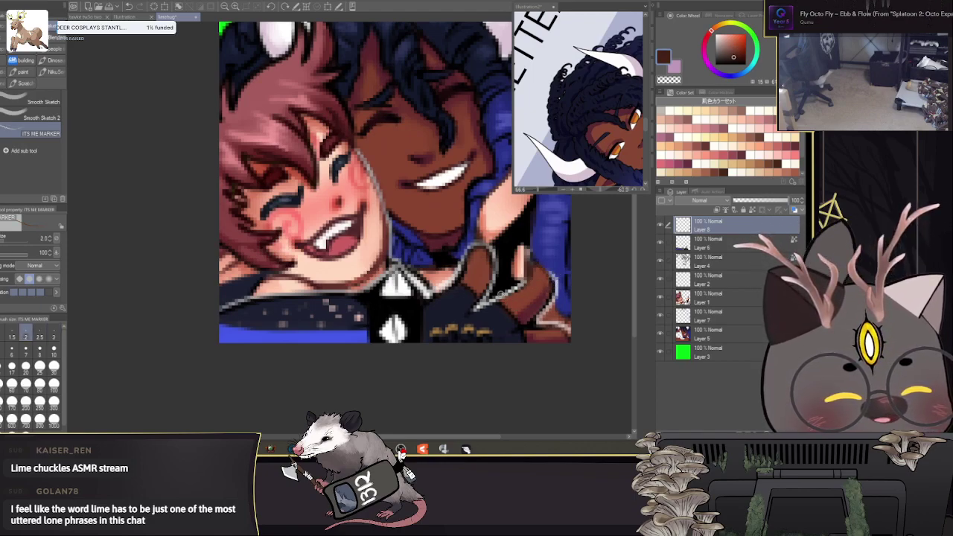
key(bracketright)
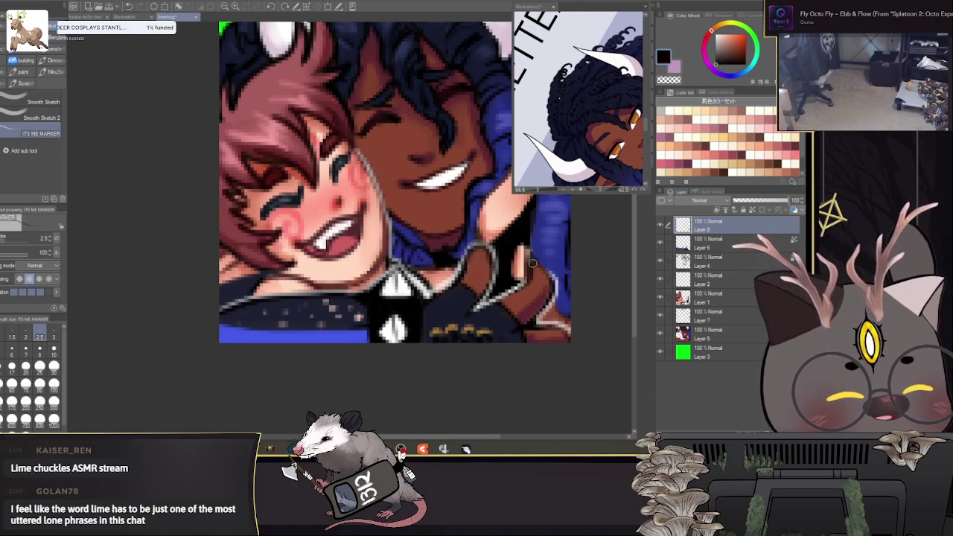
Step: Sample the finger brown, glove navy and dark brown to clean up the hand and glove edge, reducing the brush to 2
drag(490, 259, 485, 245)
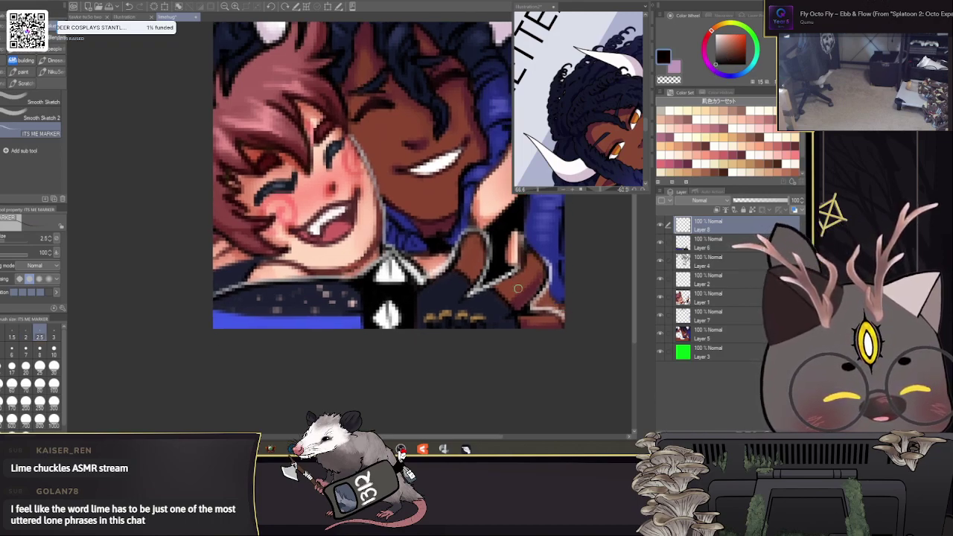
alt+click(522, 292)
key(bracketright)
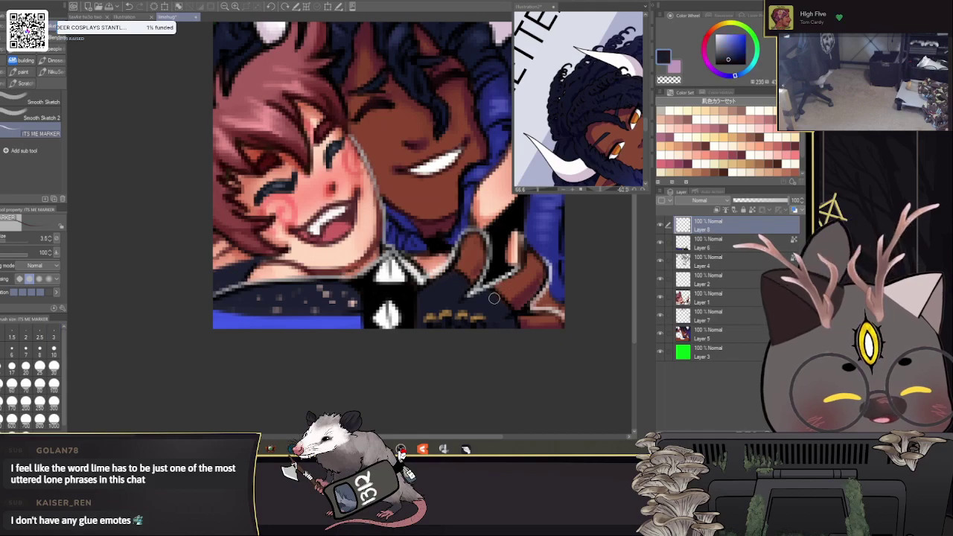
alt+click(512, 301)
key(bracketleft)
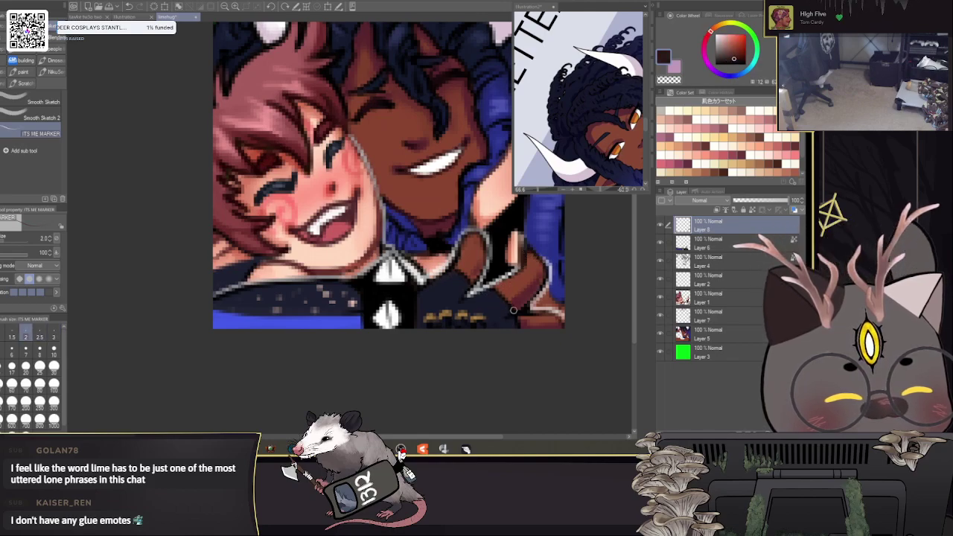
Step: Create a new top layer, merge Layer 8 into Layer 6, and set the new layer's blending mode to Multiply
drag(355, 297, 489, 237)
key(ctrl+shift+n)
drag(545, 382, 477, 378)
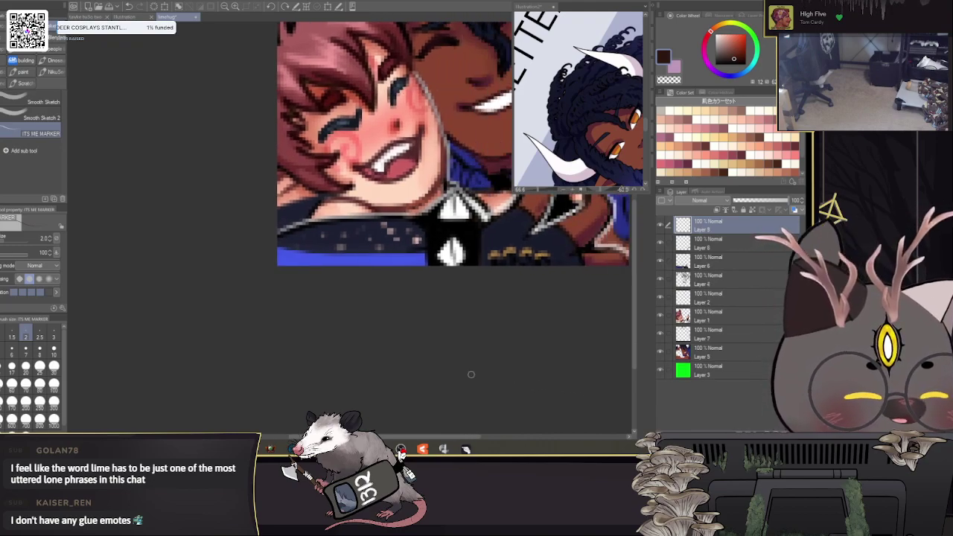
click(739, 247)
key(ctrl+e)
click(705, 201)
click(706, 200)
click(732, 226)
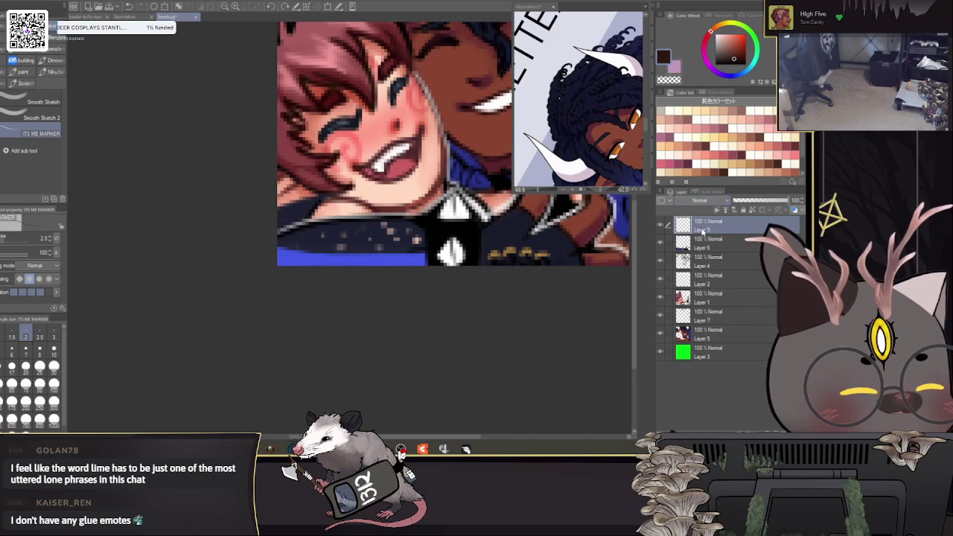
click(699, 200)
click(702, 230)
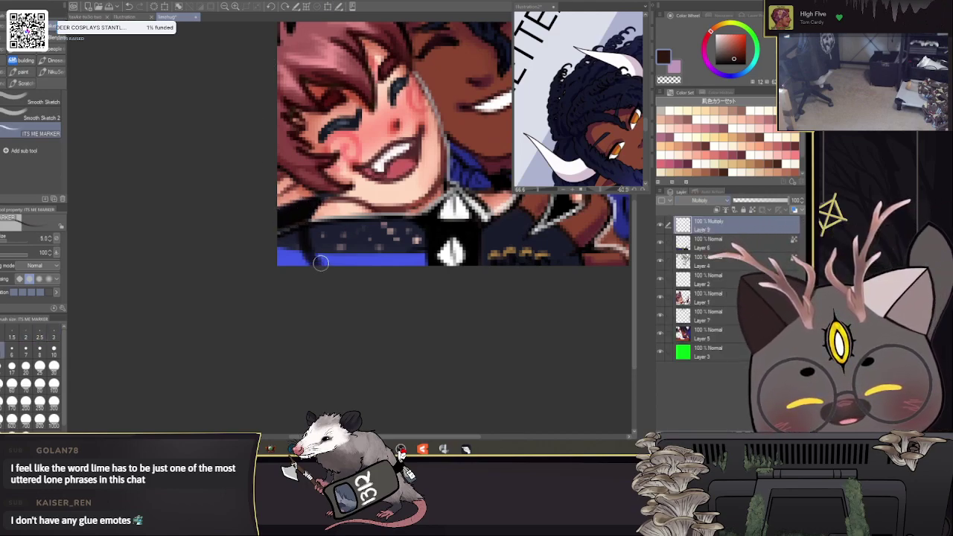
Step: Enlarge the brush to 8 and paint dark brown shading along the lower edge of the sleeve, collar and glove
key(bracketright)
key(bracketright)
key(bracketright)
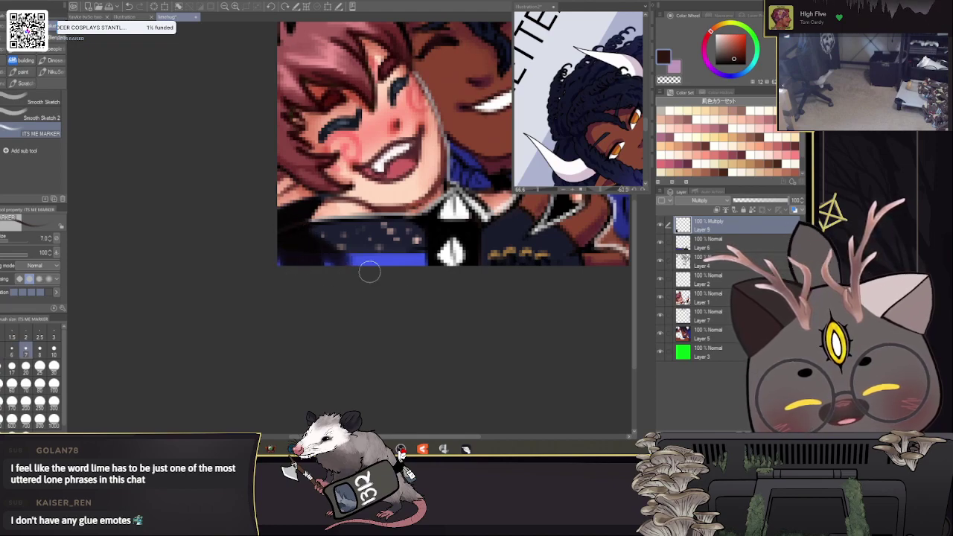
mouse_move(332, 279)
mouse_down()
mouse_move(334, 255)
mouse_move(567, 268)
mouse_move(303, 262)
mouse_up()
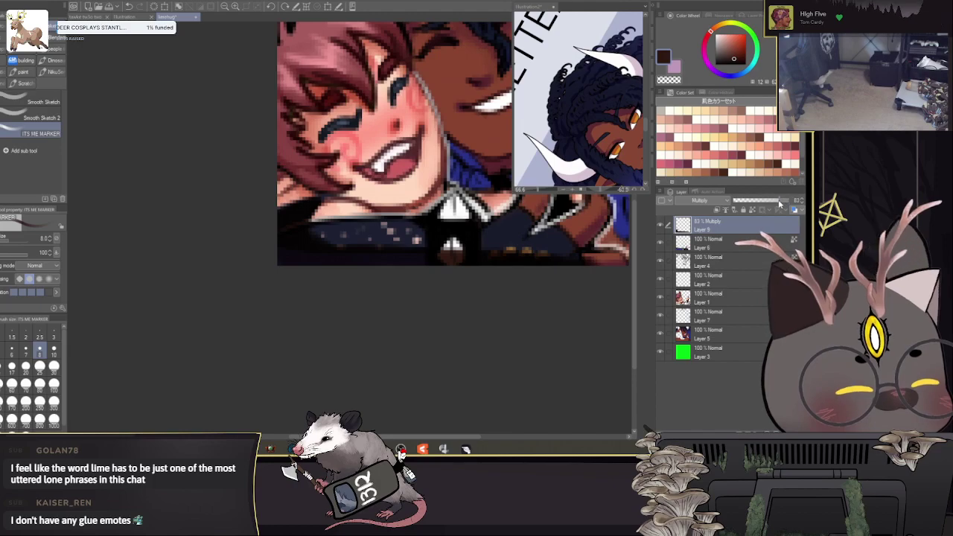
Step: Lower the Multiply layer's opacity to 78% and erase shading along the sleeve's lower edge with a transparent 12.5 brush
drag(780, 203, 776, 202)
key(bracketright)
key(c)
key(bracketright)
click(286, 7)
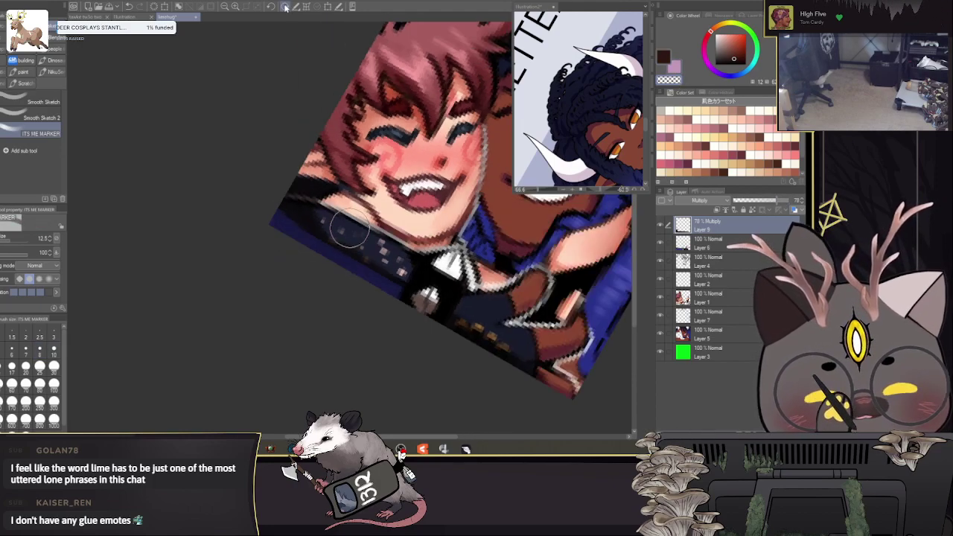
click(287, 7)
mouse_move(307, 191)
mouse_down()
mouse_move(352, 251)
mouse_move(392, 288)
mouse_up()
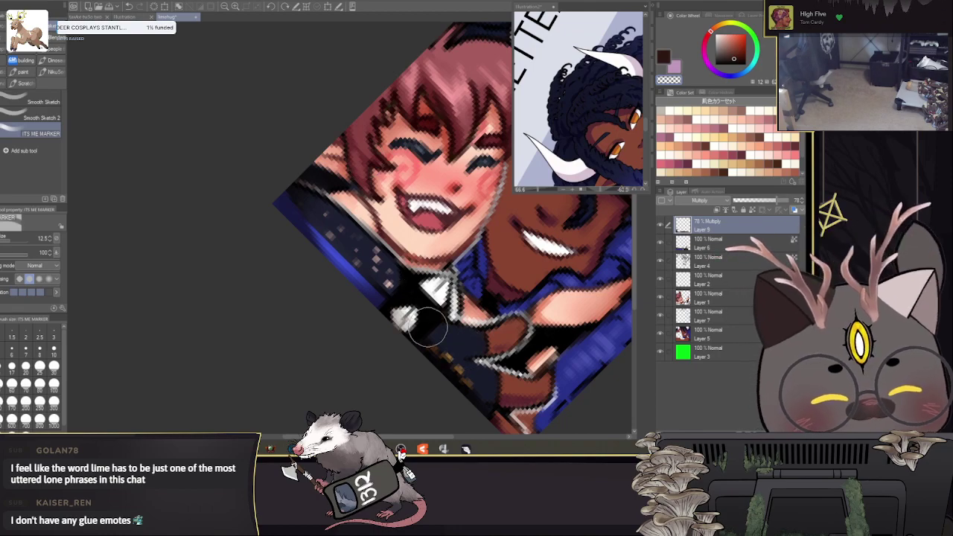
drag(435, 325, 363, 255)
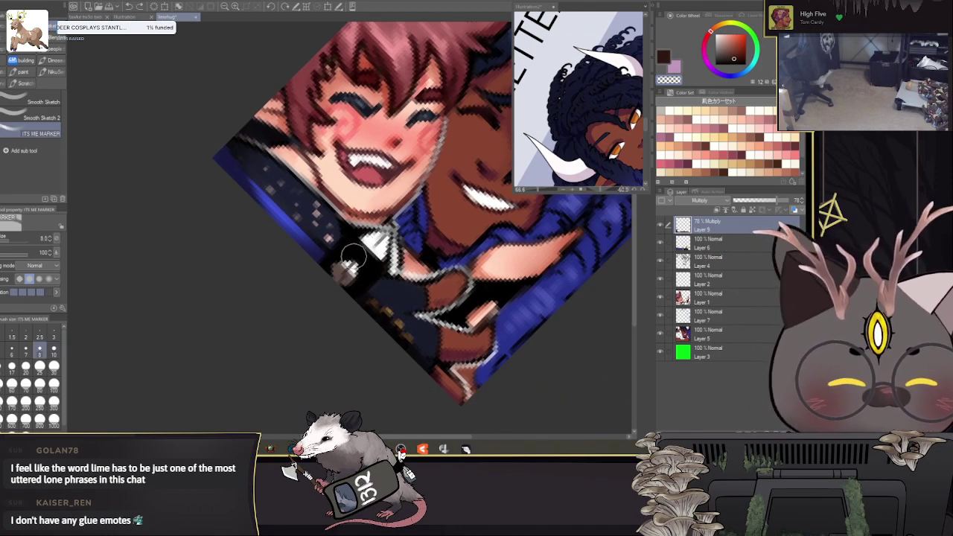
Step: Straighten the canvas, reduce the brush to 4 and check the emote both close up and at small size
scroll(491, 277, down, 8)
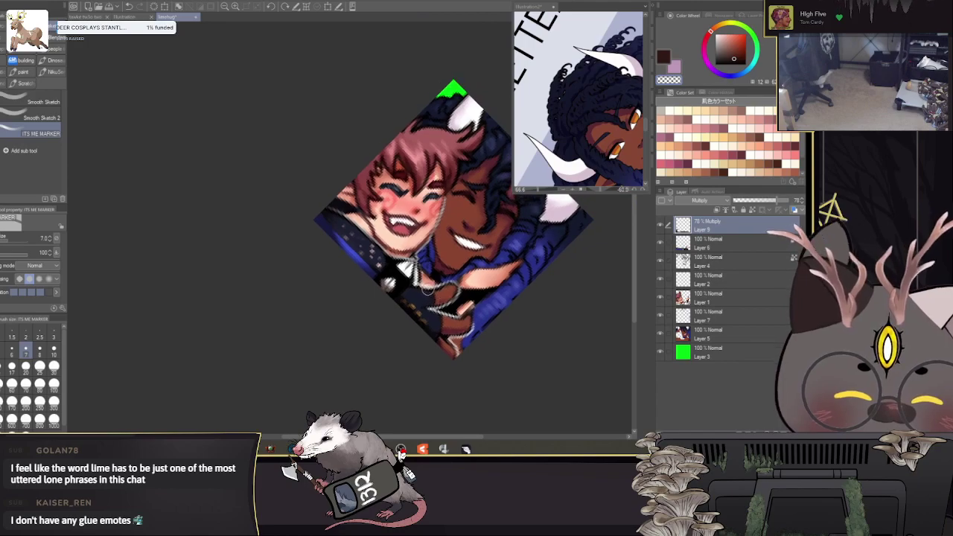
drag(426, 317, 383, 254)
click(270, 7)
click(270, 7)
click(270, 7)
scroll(334, 128, up, 2)
scroll(412, 249, up, 10)
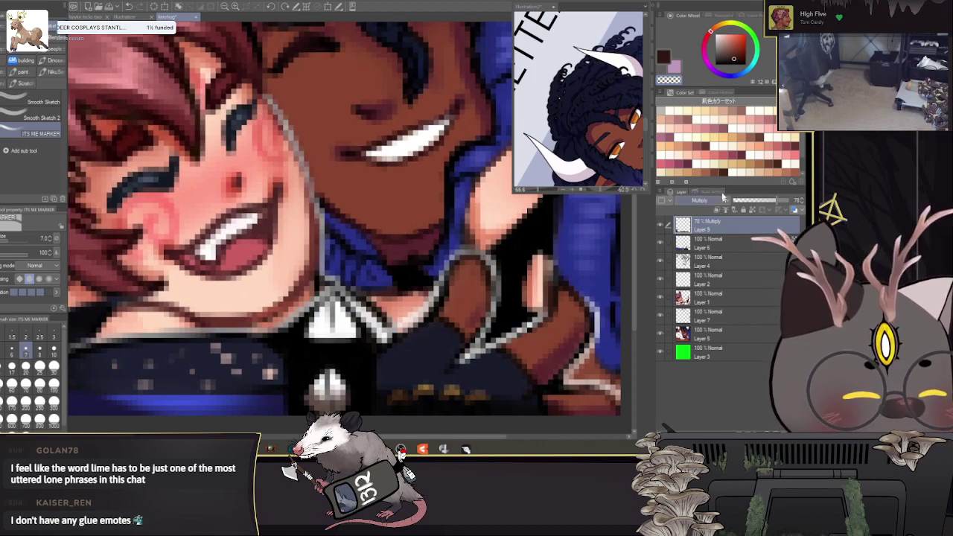
key(bracketleft)
key(bracketleft)
key(bracketleft)
key(bracketleft)
drag(345, 253, 379, 254)
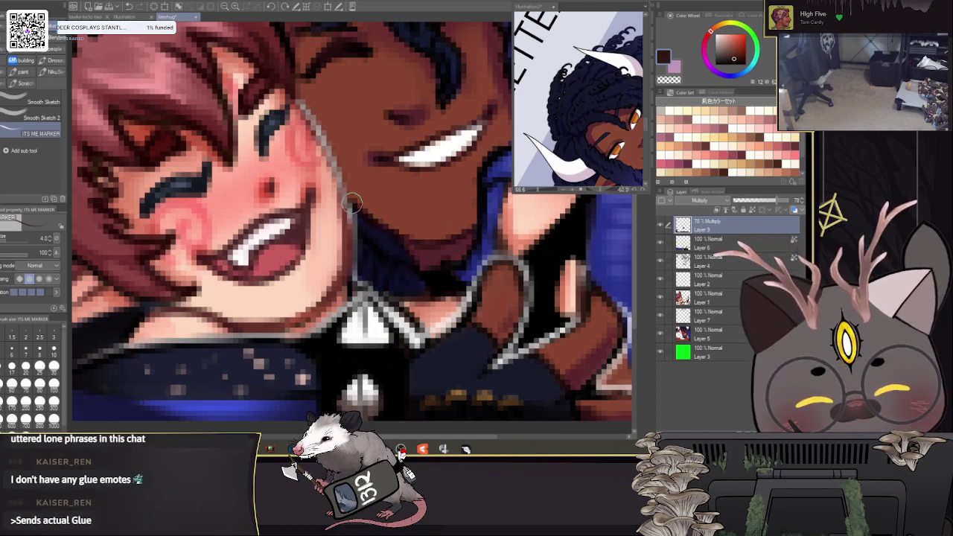
scroll(440, 258, down, 8)
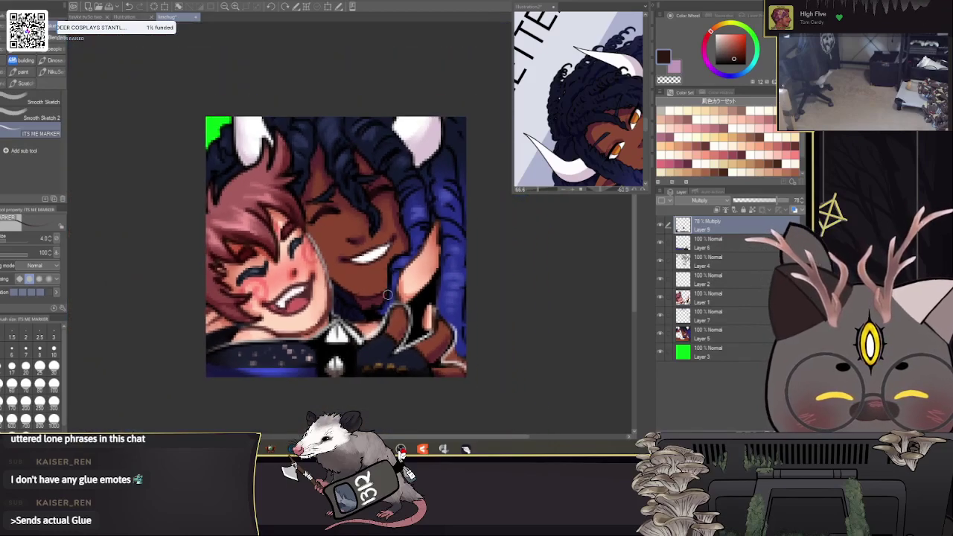
scroll(388, 300, down, 1)
drag(415, 329, 435, 297)
Step: Delete the green background layer, Layer 3, and check the emote against transparency at small size
click(707, 357)
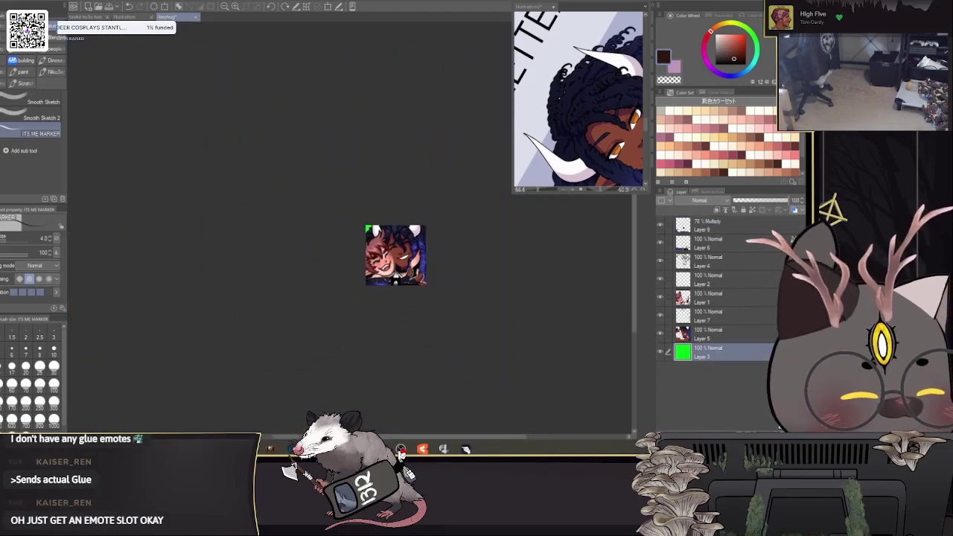
key(Delete)
scroll(437, 302, up, 3)
drag(436, 301, 451, 308)
scroll(440, 273, up, 2)
drag(439, 272, 446, 288)
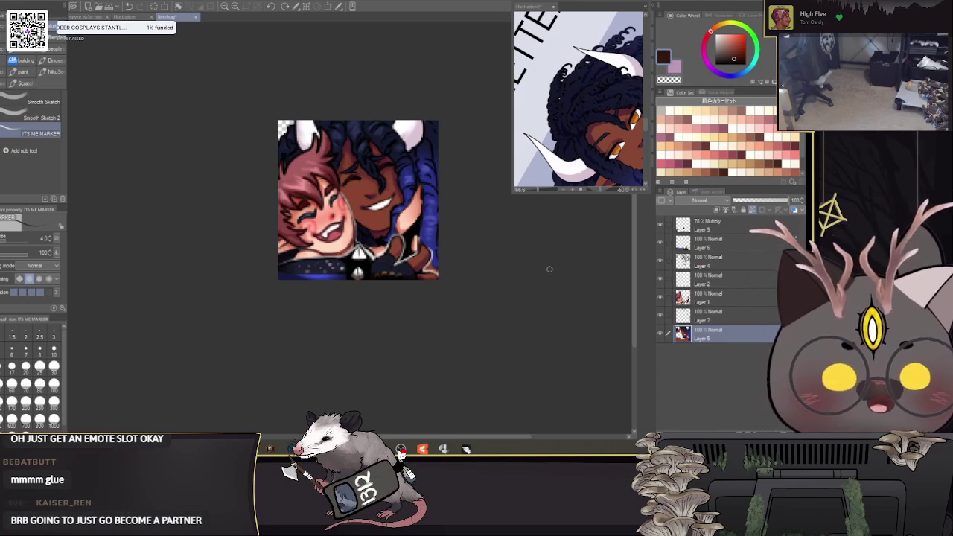
Step: Select all layers from Layer 9 down to Layer 5 and merge them into one layer
shift+click(756, 229)
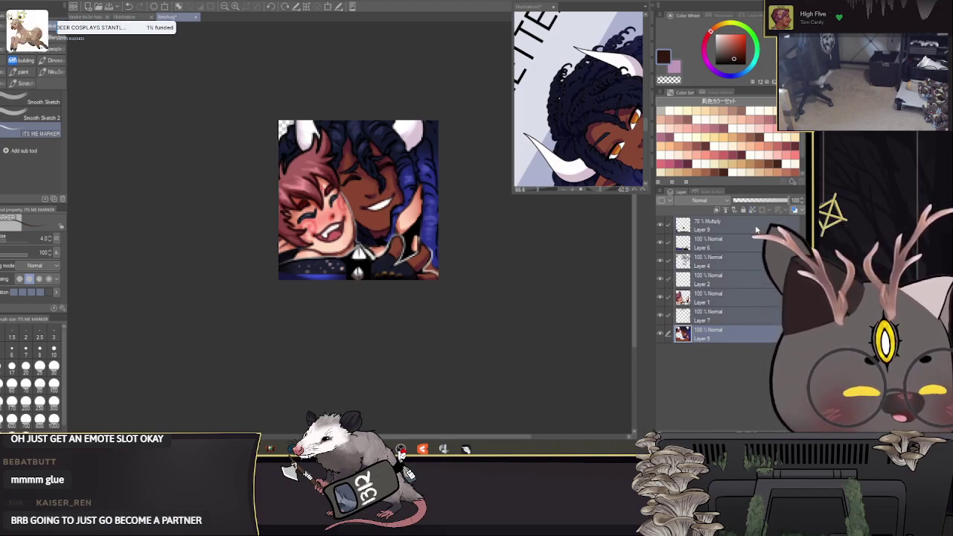
right_click(756, 229)
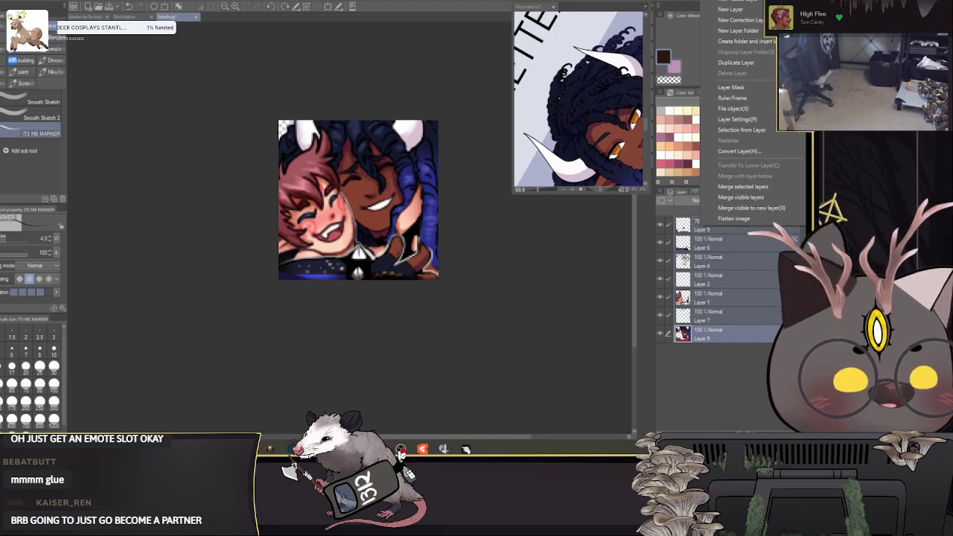
key(Escape)
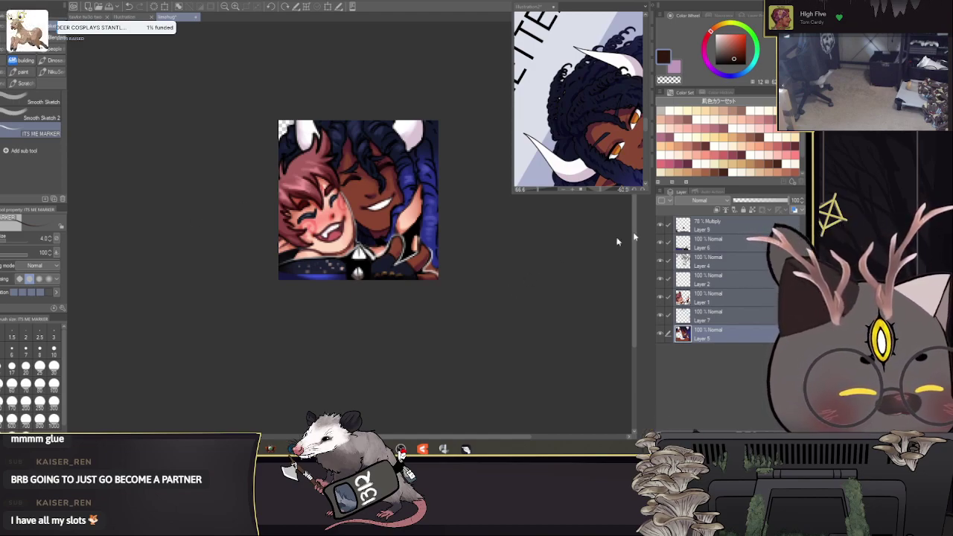
right_click(727, 229)
click(737, 190)
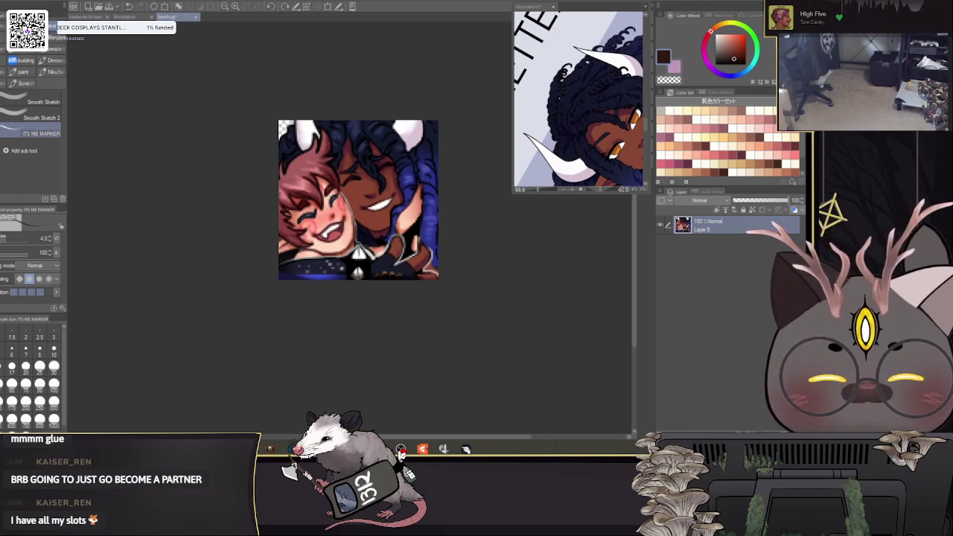
Step: Save the merged emote as hug 2.png, accepting the loss of layer information
key(ctrl+s)
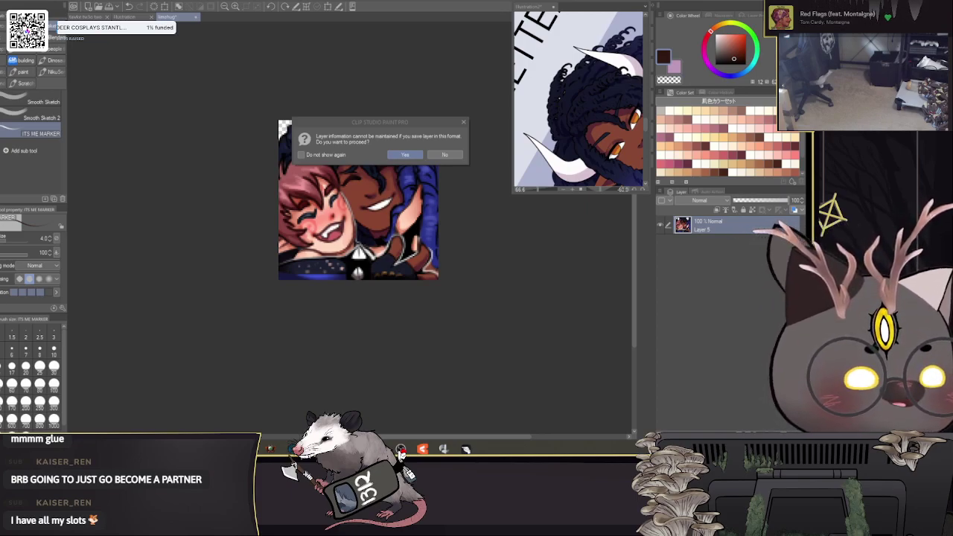
key(super+d)
key(super+d)
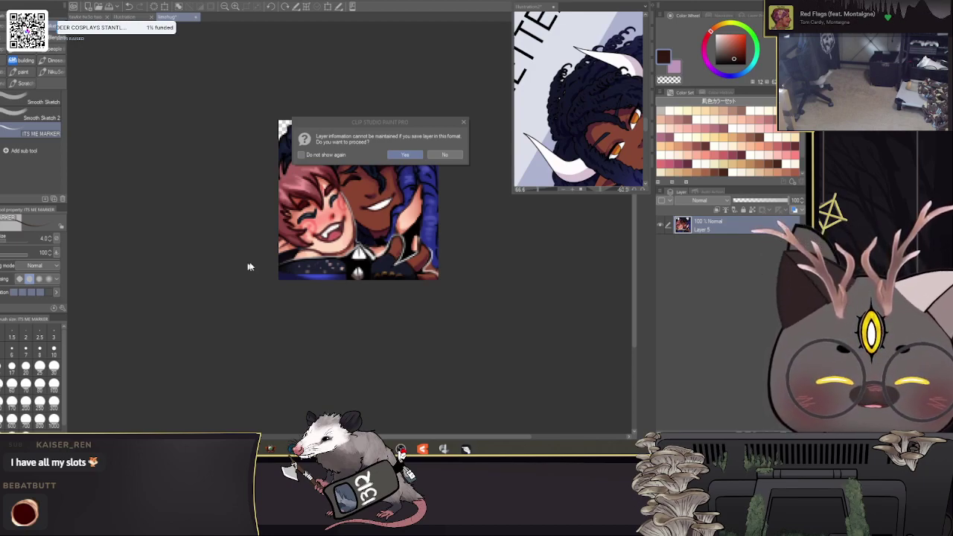
click(409, 155)
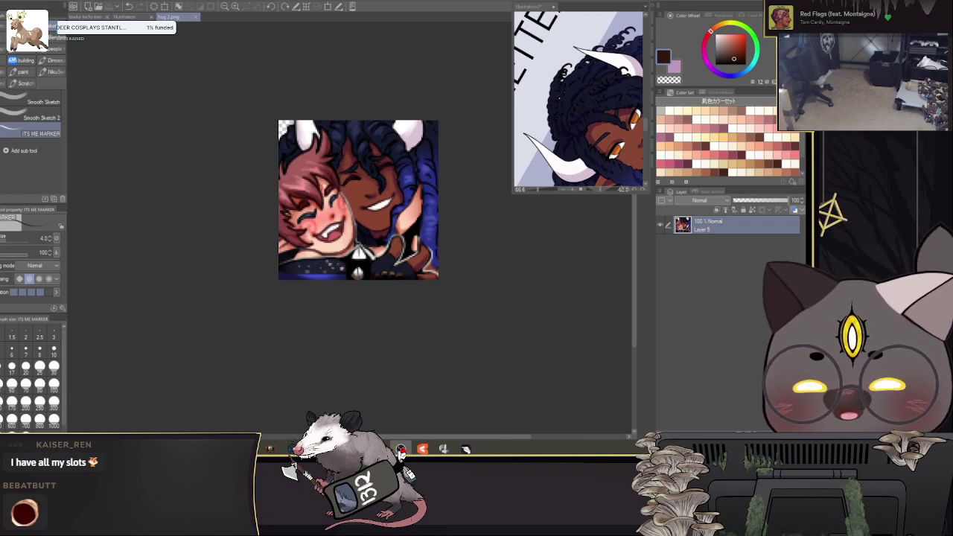
Step: Close the saved emote and the horned-character reference illustration
click(199, 17)
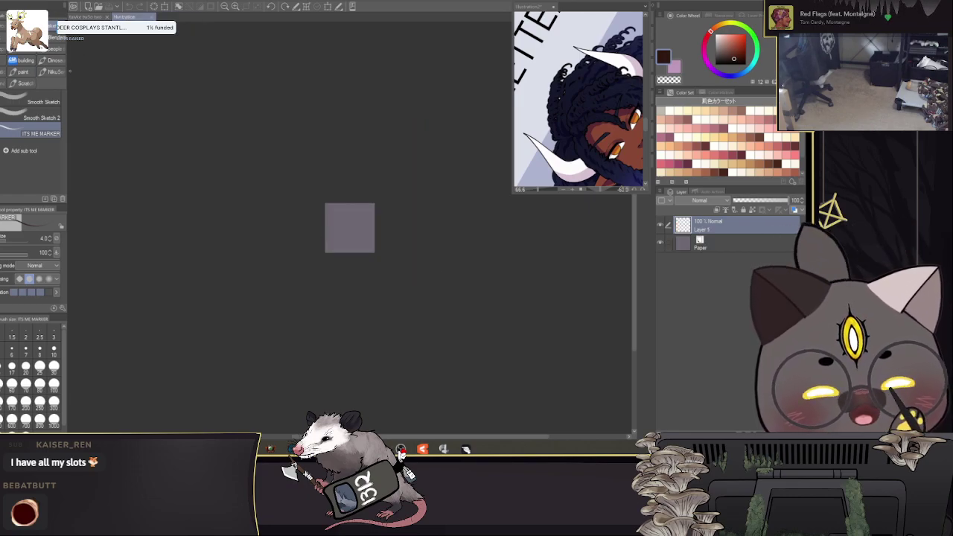
click(553, 6)
click(393, 148)
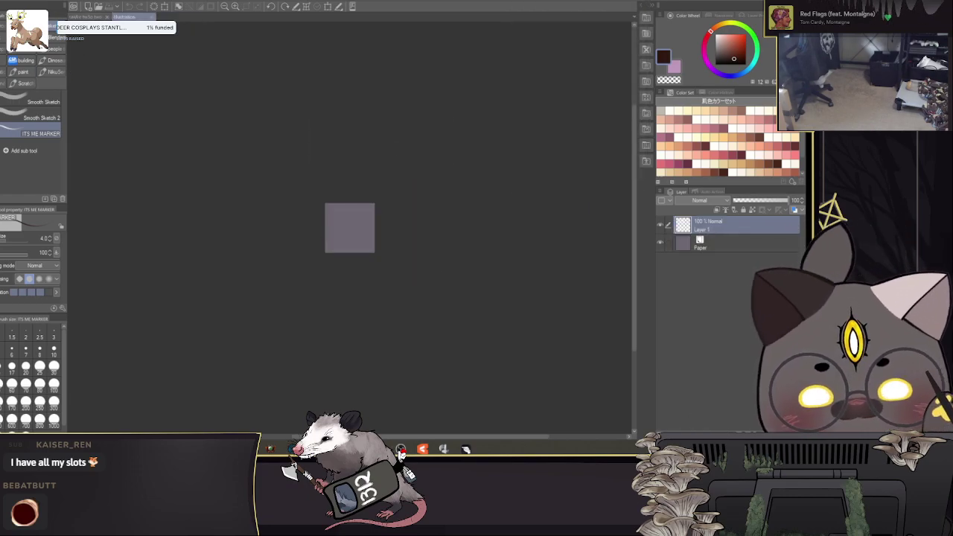
Step: Enlarge the blank illustration's canvas on all sides using Change Canvas Size
click(2, 1)
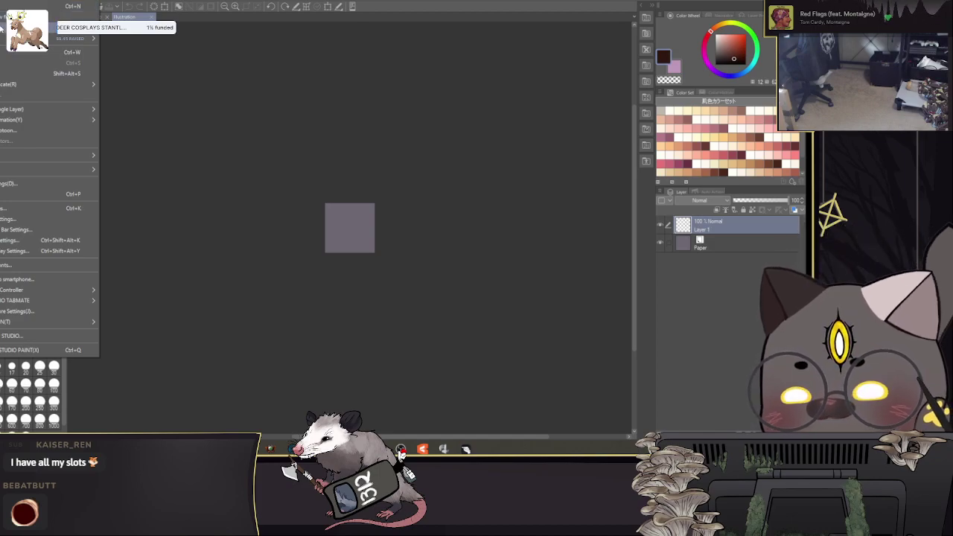
mouse_move(1, 1)
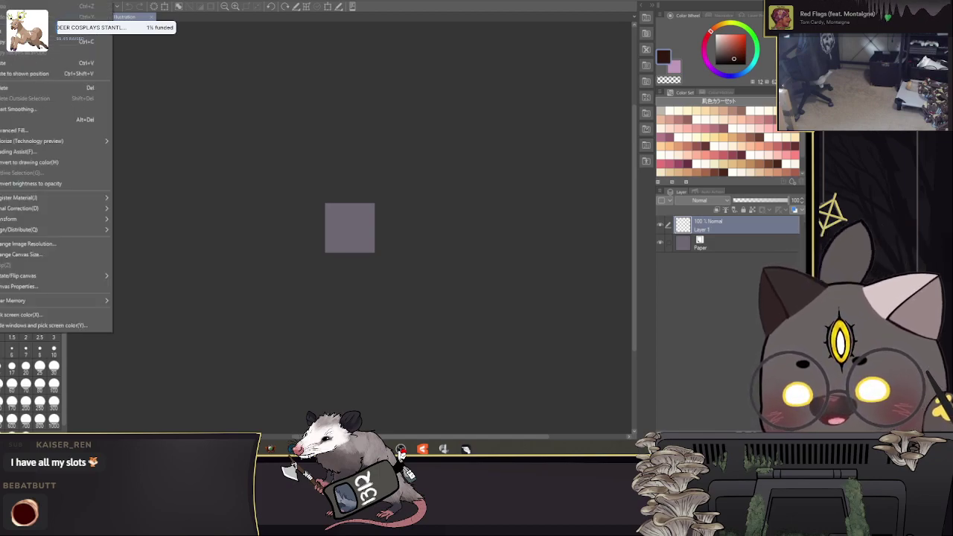
click(76, 255)
drag(325, 202, 255, 49)
drag(374, 252, 538, 456)
click(268, 294)
click(235, 6)
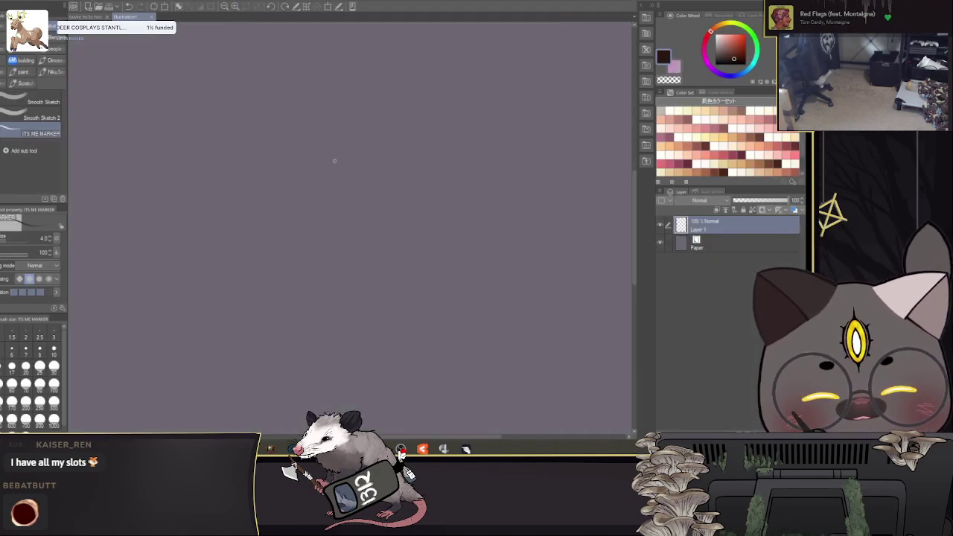
Step: Sketch a tilted head on Layer 1 in dark brown with a cranium circle, centre line and tapered jaw
mouse_move(266, 209)
mouse_down()
mouse_move(384, 127)
mouse_move(281, 218)
mouse_up()
drag(323, 113, 332, 214)
mouse_move(324, 123)
mouse_down()
mouse_move(324, 205)
mouse_move(355, 283)
mouse_up()
mouse_move(282, 213)
mouse_down()
mouse_move(291, 259)
mouse_move(382, 281)
mouse_move(399, 255)
mouse_move(363, 308)
mouse_up()
drag(402, 253, 356, 306)
drag(418, 223, 393, 282)
drag(409, 221, 346, 295)
Step: Sketch a curved eye line across the head, with two rough eyes and light brow strokes above them
click(235, 6)
drag(223, 186, 426, 155)
drag(272, 160, 435, 153)
mouse_move(279, 164)
mouse_down()
mouse_move(218, 191)
mouse_move(263, 181)
mouse_move(244, 169)
mouse_move(277, 179)
mouse_up()
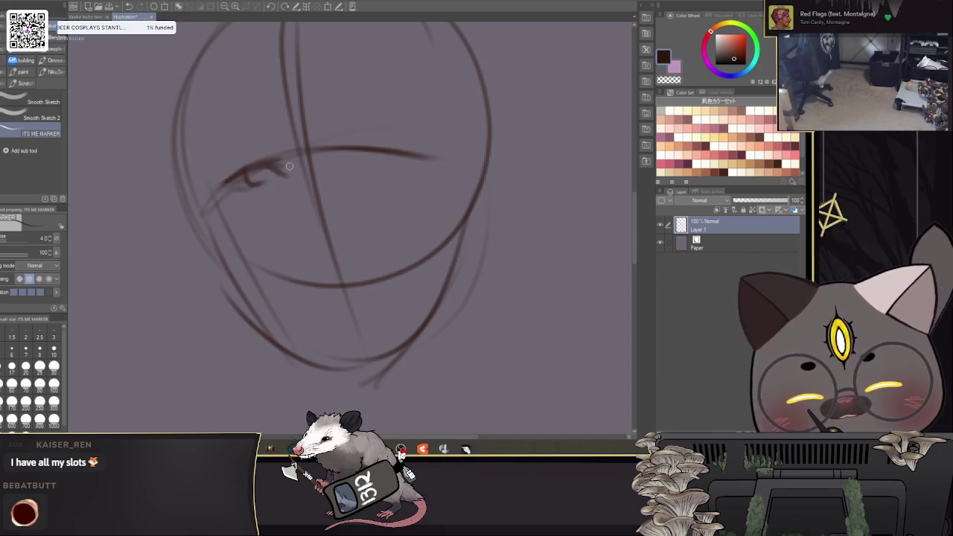
mouse_move(357, 145)
mouse_down()
mouse_move(340, 169)
mouse_move(382, 135)
mouse_move(420, 138)
mouse_move(436, 153)
mouse_move(386, 141)
mouse_move(372, 162)
mouse_up()
drag(363, 123, 334, 164)
drag(254, 155, 273, 151)
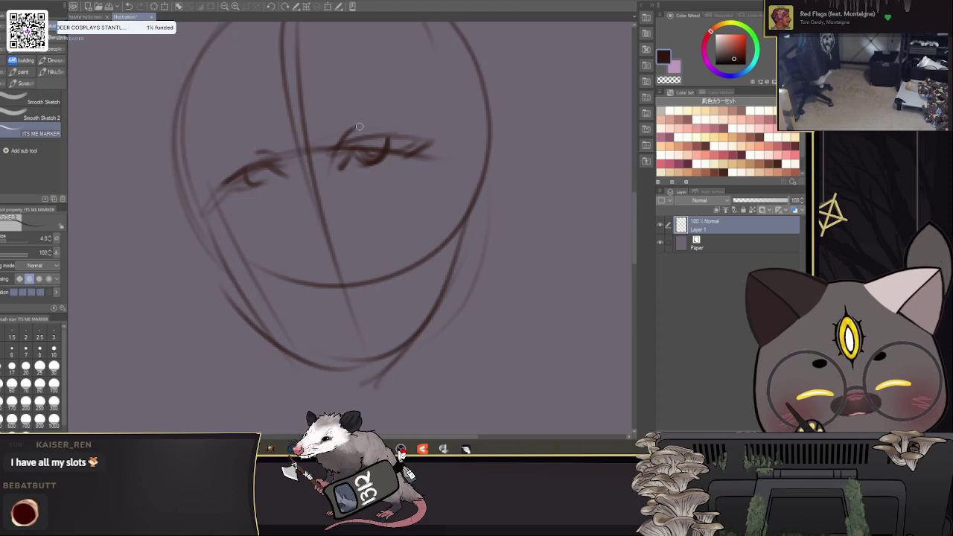
drag(261, 118, 209, 136)
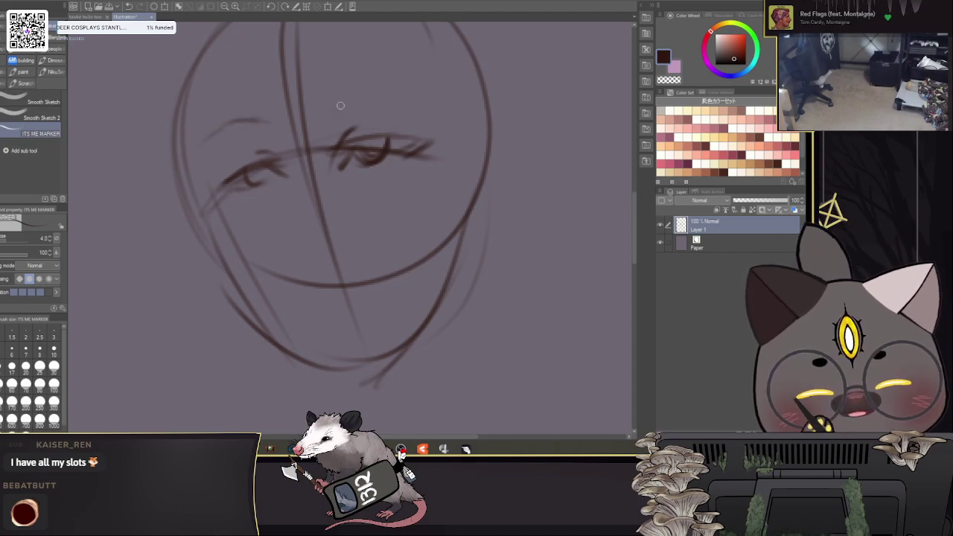
drag(310, 219, 221, 208)
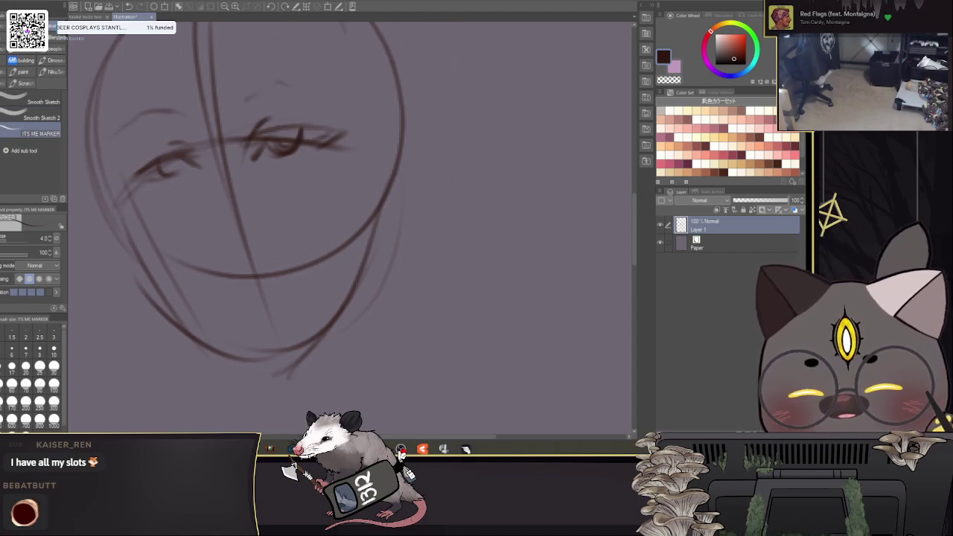
click(95, 16)
drag(484, 150, 473, 159)
click(128, 16)
mouse_move(326, 153)
mouse_down()
mouse_move(317, 177)
mouse_move(224, 143)
mouse_move(358, 84)
mouse_move(344, 165)
mouse_up()
key(ctrl+z)
mouse_move(342, 111)
mouse_down()
mouse_move(215, 135)
mouse_move(353, 134)
mouse_up()
key(ctrl+z)
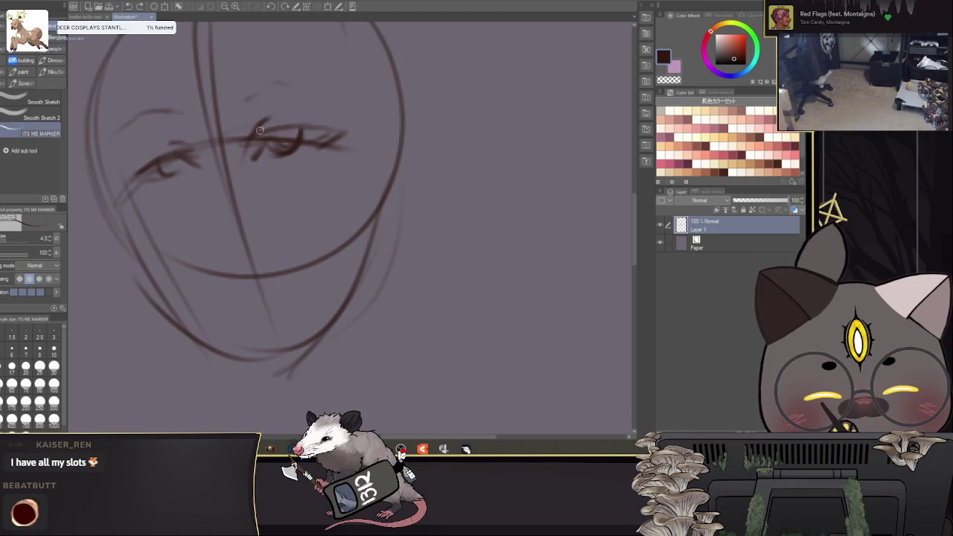
Step: Redraw the upper lid of the face's right-hand eye, then erase both irises with the hard eraser at size 8
mouse_move(233, 138)
mouse_down()
mouse_move(332, 128)
mouse_move(288, 158)
mouse_move(266, 134)
mouse_move(297, 129)
mouse_move(275, 134)
mouse_move(280, 158)
mouse_move(307, 137)
mouse_move(276, 136)
mouse_move(305, 138)
mouse_move(269, 157)
mouse_move(297, 131)
mouse_up()
key(e)
key(bracketright)
key(bracketright)
drag(203, 171, 153, 165)
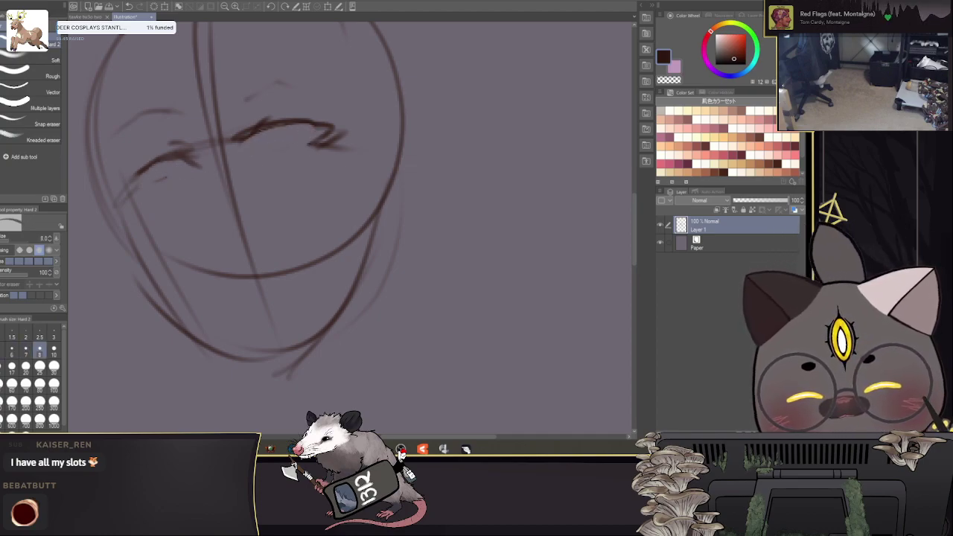
Step: Draw the right-hand eye's outer corner, iris and lower lid with the marker, and add the left-hand eye's lower lid
key(p)
drag(338, 194, 399, 218)
drag(409, 173, 385, 167)
mouse_move(323, 154)
mouse_down()
mouse_move(342, 169)
mouse_move(350, 166)
mouse_move(326, 161)
mouse_move(352, 149)
mouse_move(323, 168)
mouse_move(332, 177)
mouse_move(400, 159)
mouse_move(353, 183)
mouse_move(329, 182)
mouse_up()
drag(356, 191, 322, 198)
drag(233, 221, 249, 211)
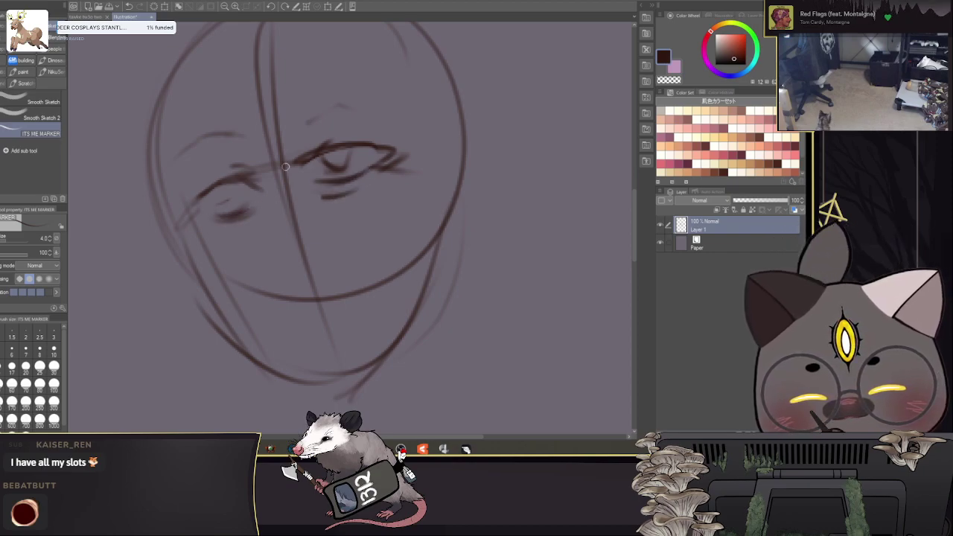
Step: Draw the left-hand eye's iris and add short crease strokes at the inner corner of the right-hand eye
drag(401, 172, 462, 166)
mouse_move(277, 182)
mouse_down()
mouse_move(290, 199)
mouse_move(297, 183)
mouse_up()
key(ctrl+z)
key(ctrl+z)
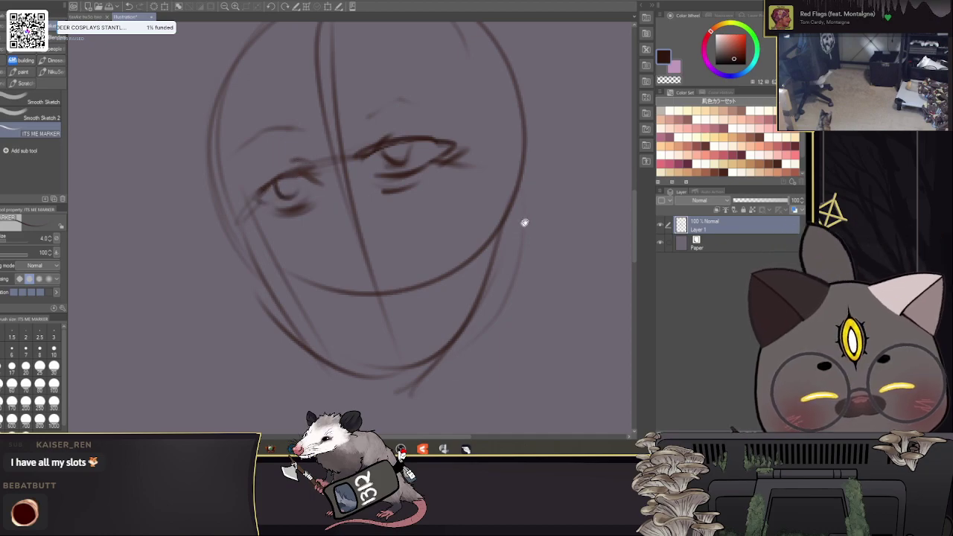
drag(520, 226, 510, 242)
drag(362, 151, 347, 160)
drag(285, 175, 302, 180)
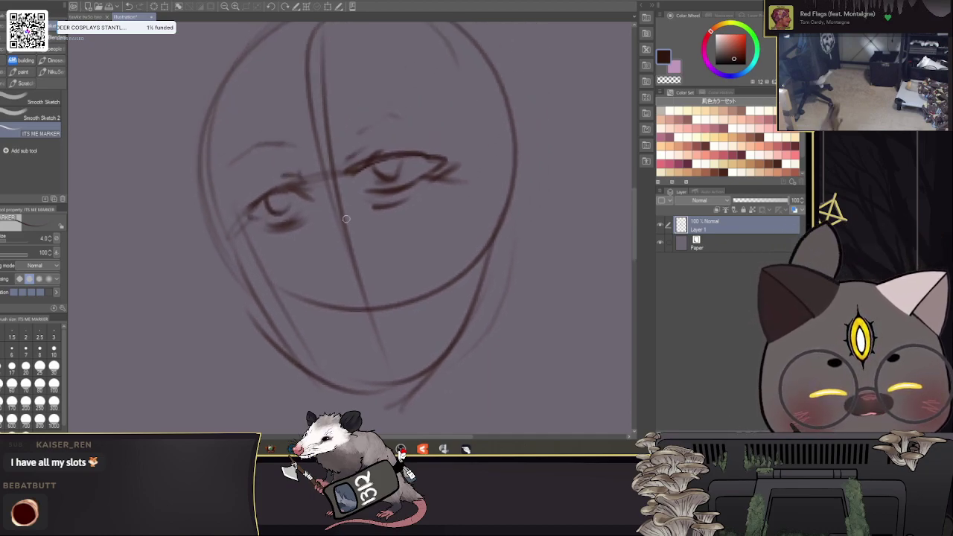
Step: Sketch a downturned mouth on the lower face curve and a small nose above it on the centre line
drag(419, 279, 413, 218)
mouse_move(336, 243)
mouse_down()
mouse_move(416, 227)
mouse_move(376, 226)
mouse_move(332, 246)
mouse_up()
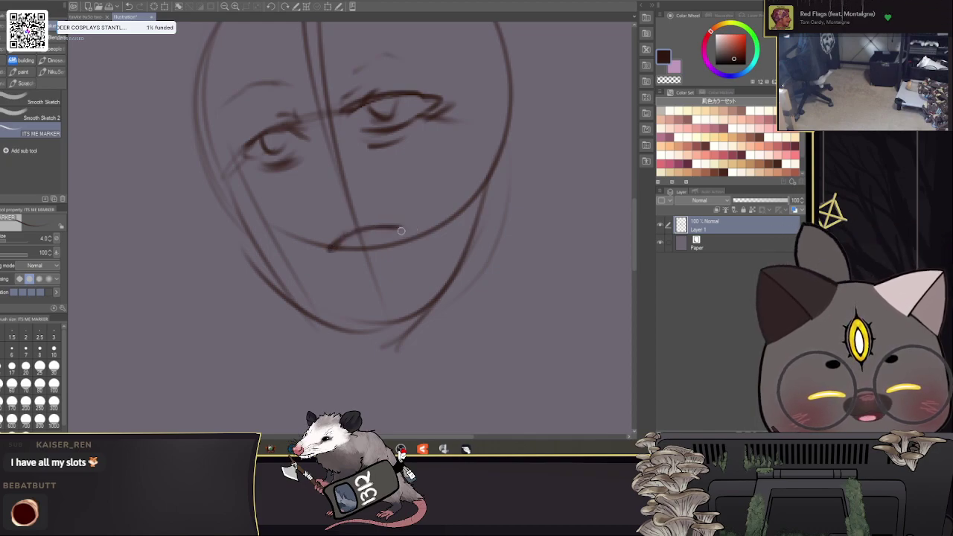
mouse_move(444, 240)
mouse_down()
mouse_move(421, 289)
mouse_move(451, 296)
mouse_up()
mouse_move(358, 272)
mouse_down()
mouse_move(344, 273)
mouse_move(353, 273)
mouse_up()
drag(383, 251, 333, 262)
Step: Strengthen the lid lines and outer corners of both sketched eyes
mouse_move(520, 290)
mouse_down()
mouse_move(421, 325)
mouse_move(398, 300)
mouse_move(464, 266)
mouse_up()
drag(358, 128, 384, 145)
drag(362, 130, 387, 140)
drag(325, 131, 346, 129)
drag(226, 162, 207, 181)
Step: Draw angled eyebrows above both eyes, undoing and redrawing the left-hand one as a darker arch
drag(364, 207, 453, 238)
drag(357, 158, 332, 172)
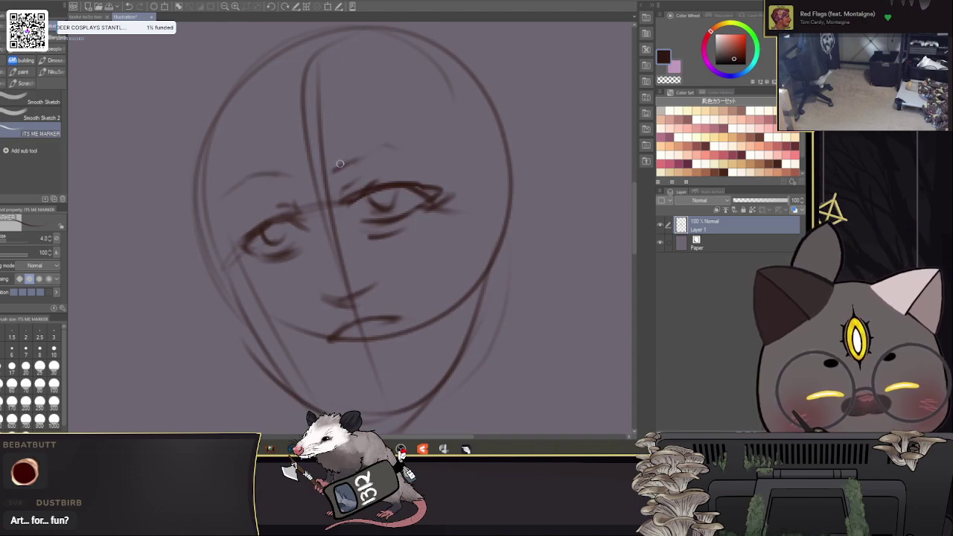
drag(428, 139, 388, 149)
drag(296, 180, 222, 199)
mouse_move(421, 289)
mouse_down()
mouse_move(534, 207)
mouse_move(431, 274)
mouse_up()
key(ctrl+z)
key(ctrl+z)
key(ctrl+z)
key(ctrl+z)
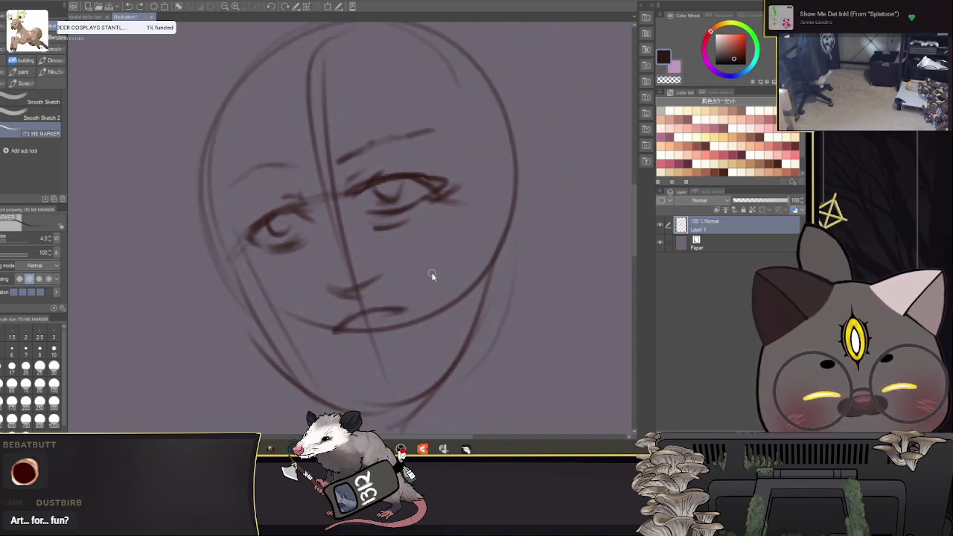
key(ctrl+y)
drag(297, 167, 221, 196)
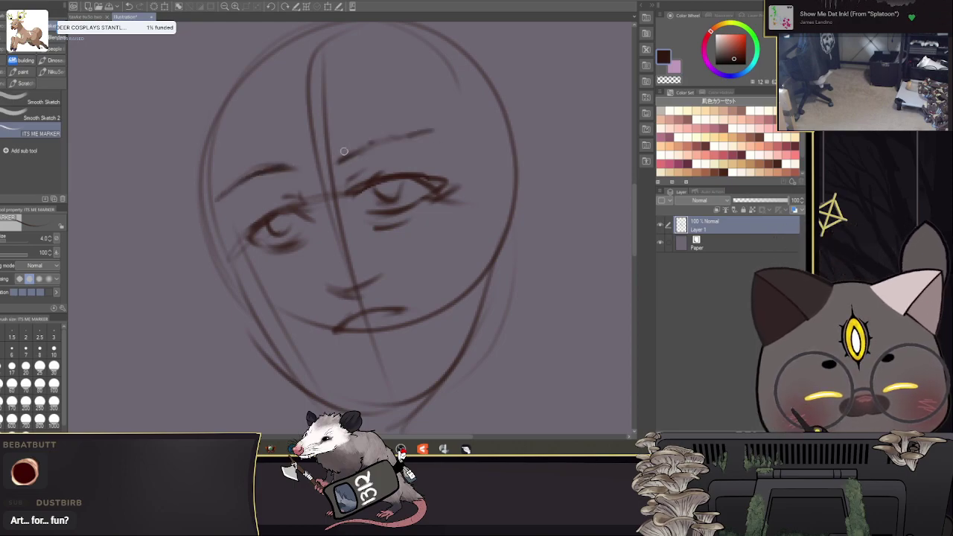
Step: Lasso the left-hand eyebrow area of the tilted face and reposition it slightly, clearing the selection when done
mouse_move(537, 226)
mouse_down()
mouse_move(470, 175)
mouse_move(427, 180)
mouse_up()
click(1, 127)
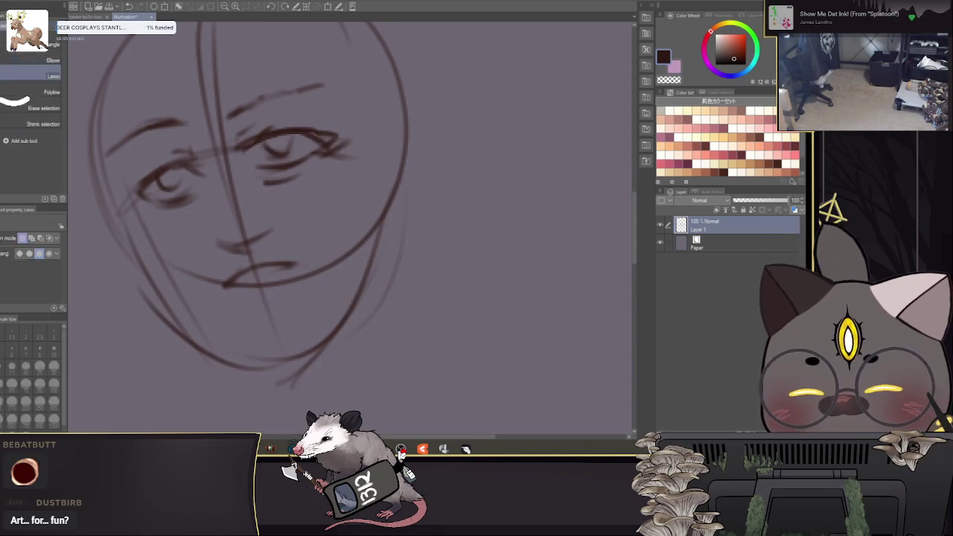
mouse_move(197, 113)
mouse_down()
mouse_move(104, 167)
mouse_move(195, 112)
mouse_move(180, 123)
mouse_up()
key(k)
click(63, 2)
click(74, 16)
drag(253, 109, 280, 103)
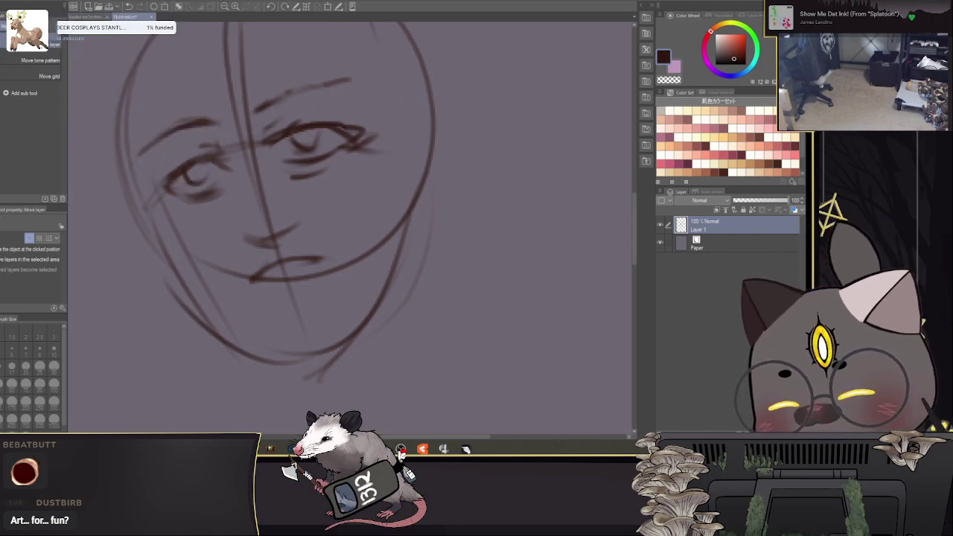
Step: Strengthen the cheek and jaw contours on both sides of the tilted face sketch
key(b)
drag(126, 156, 157, 240)
mouse_move(150, 207)
mouse_down()
mouse_move(153, 233)
mouse_move(227, 335)
mouse_move(277, 363)
mouse_up()
drag(409, 199, 383, 307)
drag(402, 229, 318, 352)
drag(421, 195, 362, 330)
drag(512, 280, 442, 325)
click(226, 6)
click(226, 6)
click(225, 6)
drag(393, 306, 403, 330)
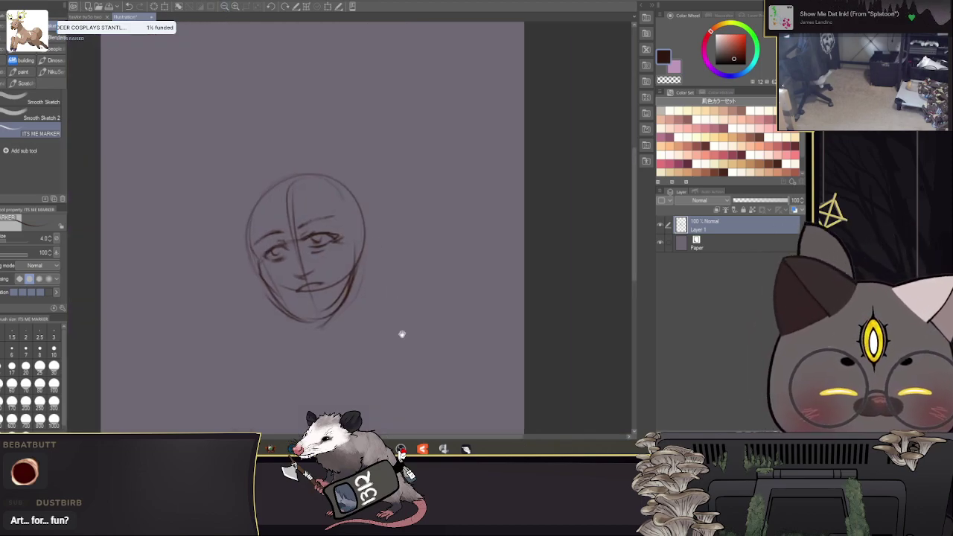
Step: Clear the face sketch and rough out a smaller, narrower head shape, undoing the last dark strokes
key(Delete)
drag(281, 123, 270, 170)
drag(327, 111, 279, 201)
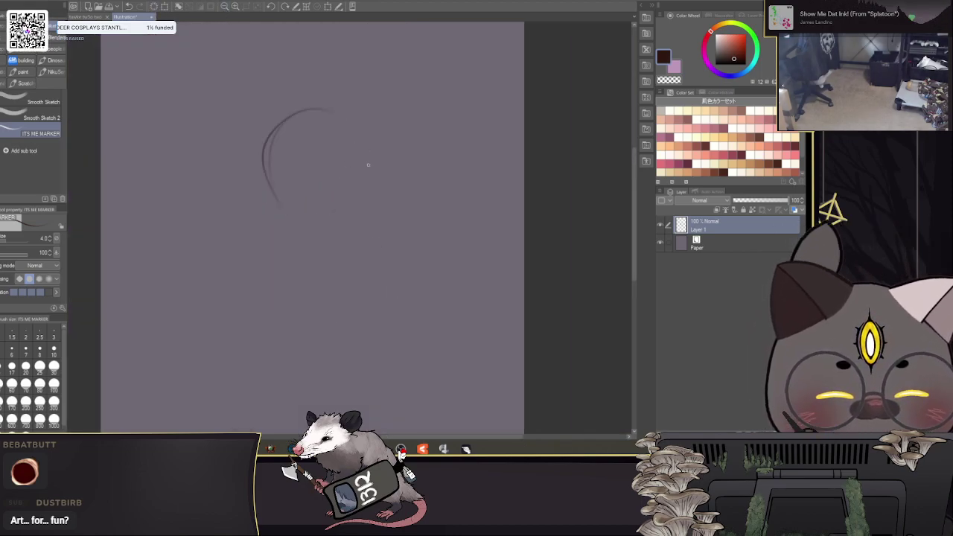
drag(280, 128, 277, 223)
mouse_move(270, 167)
mouse_down()
mouse_move(299, 235)
mouse_move(332, 200)
mouse_move(308, 224)
mouse_move(278, 210)
mouse_move(282, 195)
mouse_up()
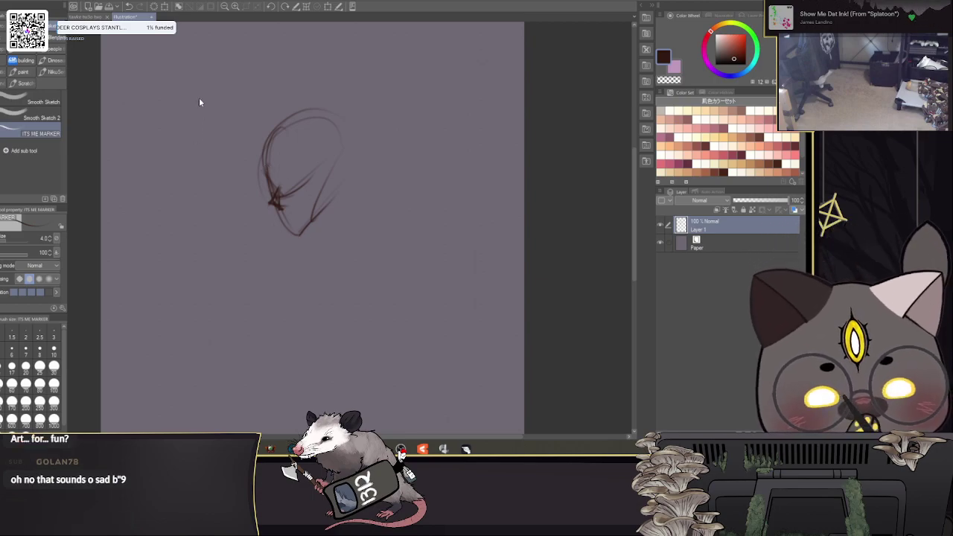
key(ctrl+z)
key(ctrl+z)
key(ctrl+z)
Step: Draw a centre line down the narrow head and darken its forehead, cheek, pointed chin and jaw outline
scroll(227, 125, up, 6)
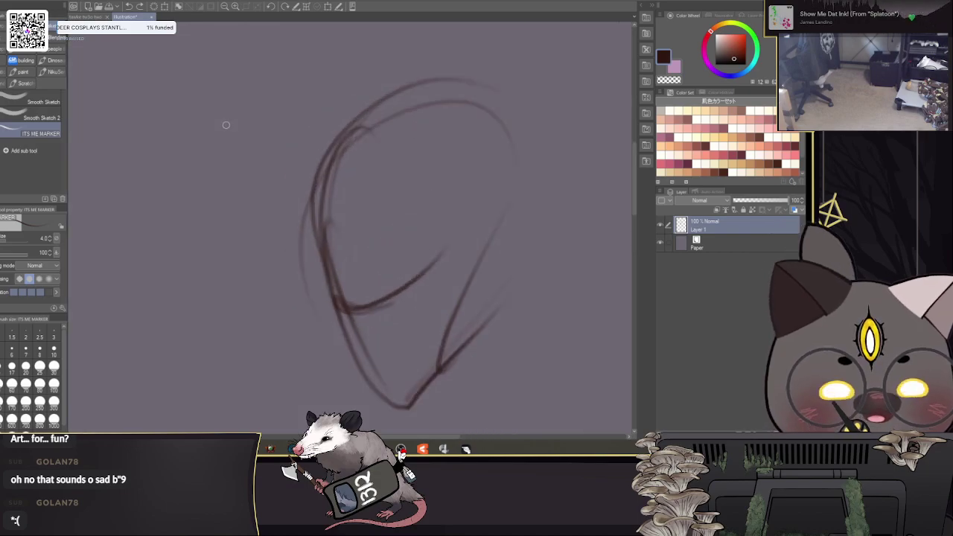
drag(424, 256, 414, 225)
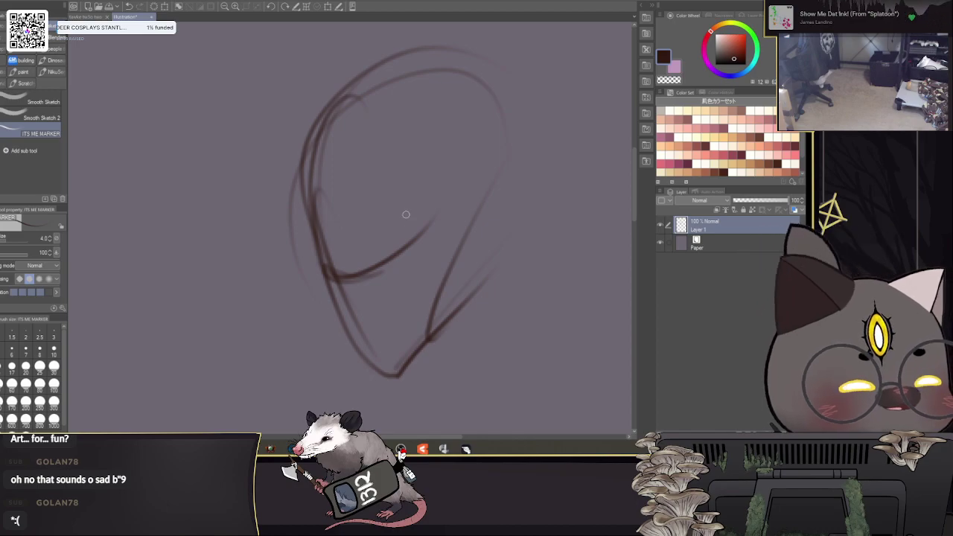
drag(359, 178, 388, 335)
drag(356, 149, 396, 370)
mouse_move(388, 374)
mouse_down()
mouse_move(344, 335)
mouse_move(398, 376)
mouse_up()
drag(398, 377, 470, 299)
drag(341, 338, 413, 381)
drag(413, 374, 473, 319)
mouse_move(491, 311)
mouse_down()
mouse_move(448, 342)
mouse_move(514, 259)
mouse_up()
mouse_move(519, 216)
mouse_down()
mouse_move(495, 306)
mouse_move(402, 381)
mouse_up()
mouse_move(342, 337)
mouse_down()
mouse_move(295, 204)
mouse_move(294, 165)
mouse_move(312, 120)
mouse_move(497, 57)
mouse_up()
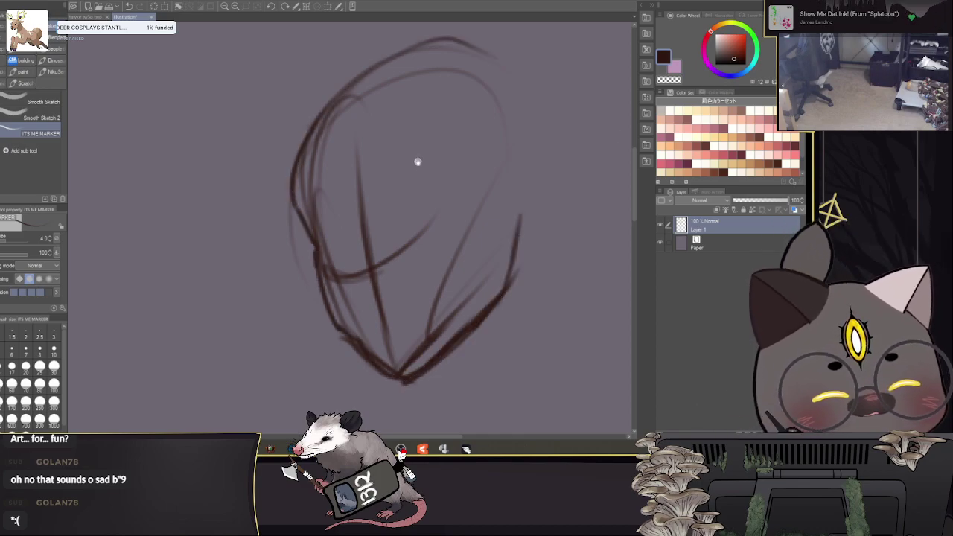
Step: Sketch the right-hand eye on the narrow head's guide curve, undoing the last few strokes
drag(618, 137, 615, 115)
mouse_move(410, 201)
mouse_down()
mouse_move(393, 212)
mouse_move(383, 237)
mouse_move(337, 224)
mouse_move(320, 229)
mouse_move(339, 250)
mouse_move(346, 237)
mouse_up()
mouse_move(414, 215)
mouse_down()
mouse_move(395, 223)
mouse_move(402, 232)
mouse_move(430, 214)
mouse_move(402, 222)
mouse_move(430, 200)
mouse_up()
key(ctrl+z)
key(ctrl+z)
key(ctrl+z)
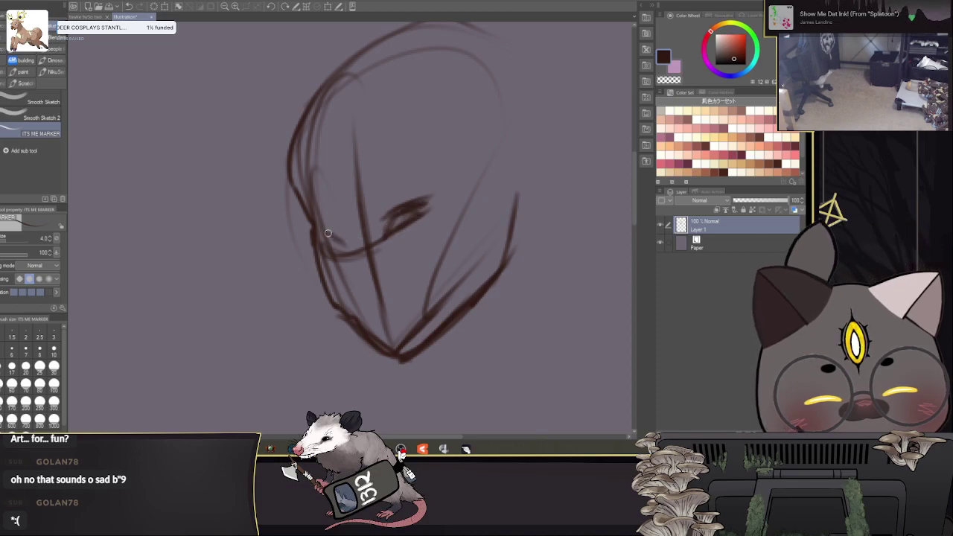
Step: Try a left-hand eye beside the narrow head's face edge and undo its strokes
drag(331, 233, 345, 244)
mouse_move(426, 182)
mouse_down()
mouse_move(440, 168)
mouse_move(425, 189)
mouse_up()
drag(389, 278, 354, 219)
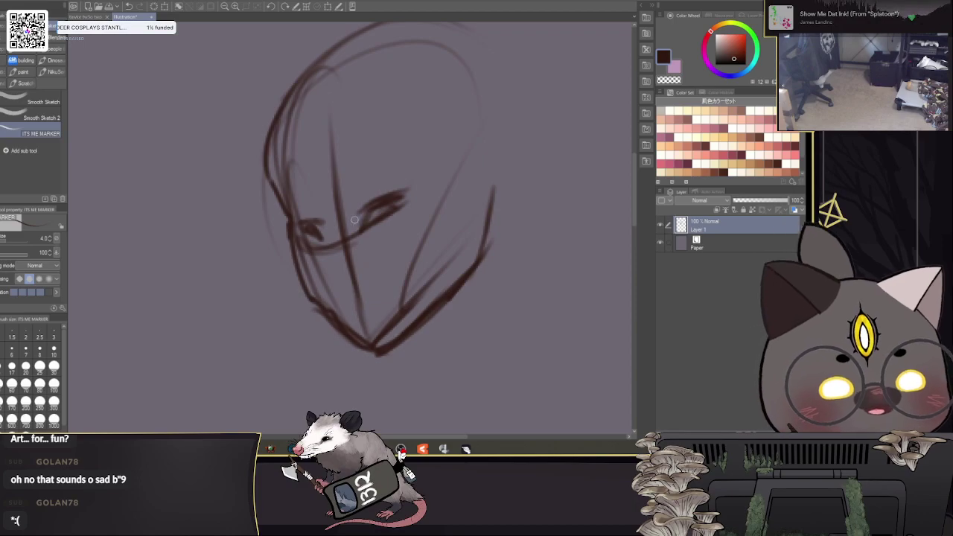
key(ctrl+z)
key(ctrl+z)
key(ctrl+z)
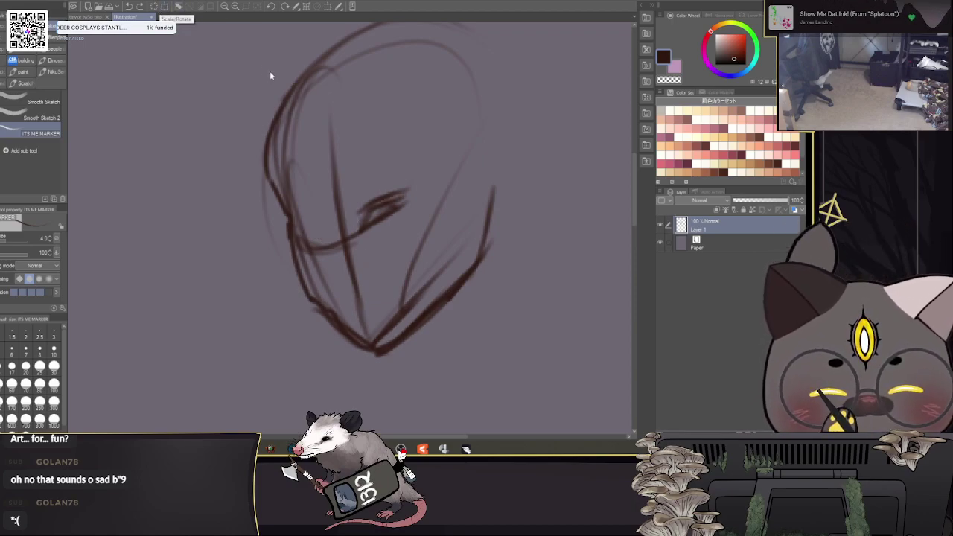
Step: Discard the narrow three-quarter head by clearing the whole sketch from Layer 1
key(ctrl+z)
key(ctrl+z)
key(ctrl+z)
key(Delete)
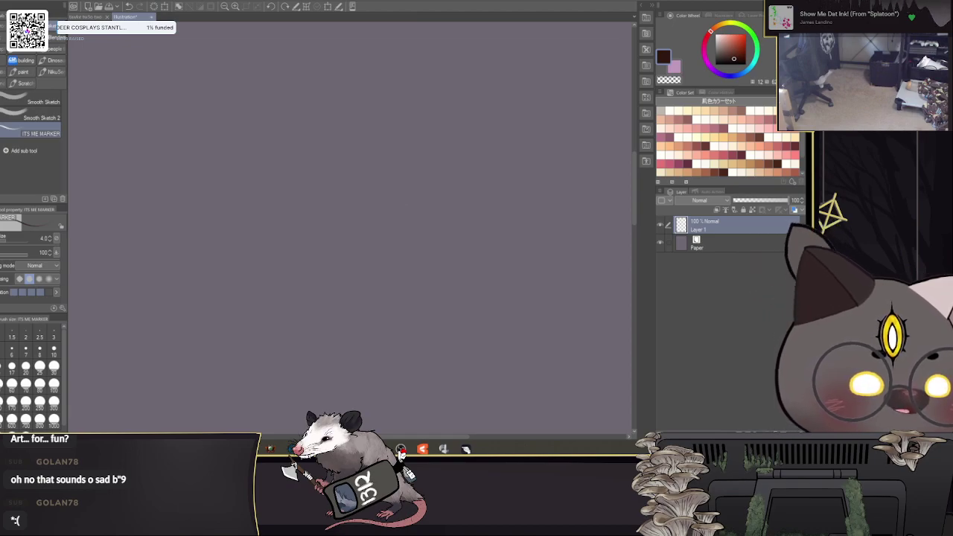
Step: Rough out a rounded skull with a tapering pointed jaw for a head in profile, undoing the last stroke
mouse_move(418, 99)
mouse_down()
mouse_move(335, 119)
mouse_move(321, 196)
mouse_up()
drag(449, 113, 306, 232)
drag(306, 131, 319, 252)
drag(304, 187, 369, 341)
drag(369, 340, 439, 230)
drag(379, 290, 439, 225)
mouse_move(421, 97)
mouse_down()
mouse_move(467, 177)
mouse_move(445, 218)
mouse_move(405, 250)
mouse_move(410, 282)
mouse_up()
mouse_move(426, 222)
mouse_down()
mouse_move(419, 260)
mouse_move(363, 334)
mouse_move(312, 273)
mouse_move(301, 128)
mouse_up()
key(ctrl+z)
Step: Firm up the profile's skull and jaw outline and add a pointed nose and the first eye strokes
mouse_move(363, 101)
mouse_down()
mouse_move(299, 141)
mouse_move(344, 325)
mouse_up()
mouse_move(343, 325)
mouse_down()
mouse_move(371, 332)
mouse_move(419, 274)
mouse_up()
mouse_move(377, 310)
mouse_down()
mouse_move(408, 278)
mouse_move(365, 332)
mouse_up()
mouse_move(365, 331)
mouse_down()
mouse_move(320, 264)
mouse_move(302, 264)
mouse_move(325, 270)
mouse_move(279, 169)
mouse_move(292, 212)
mouse_move(345, 101)
mouse_up()
drag(303, 156, 398, 99)
mouse_move(331, 101)
mouse_down()
mouse_move(477, 139)
mouse_move(448, 222)
mouse_up()
drag(305, 214, 300, 275)
mouse_move(323, 222)
mouse_down()
mouse_move(323, 213)
mouse_move(358, 228)
mouse_up()
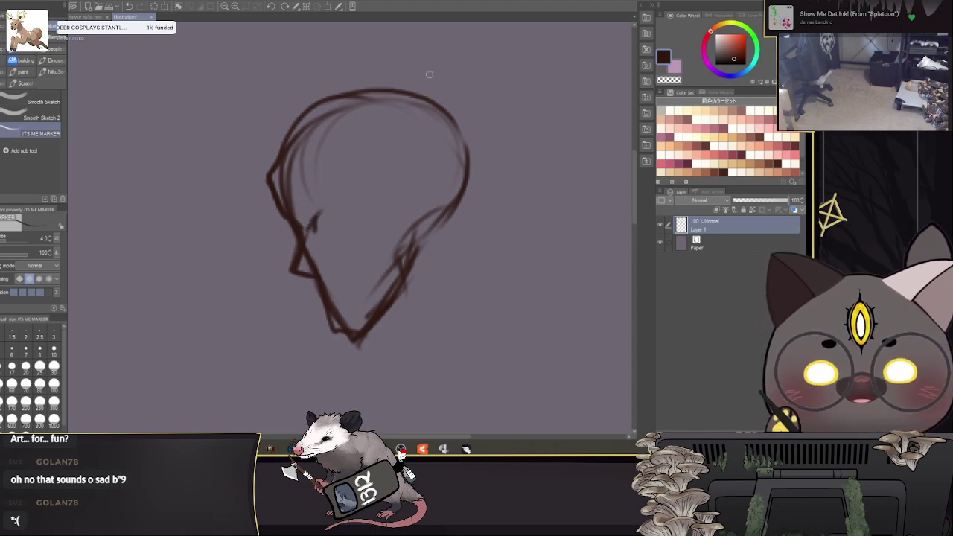
Step: Build up the profile's eye with an angled upper lid, reducing the marker's brush size to 3.0
drag(432, 91, 499, 6)
mouse_move(379, 139)
mouse_down()
mouse_move(418, 119)
mouse_move(381, 149)
mouse_move(418, 120)
mouse_move(442, 79)
mouse_up()
scroll(379, 170, up, 3)
mouse_move(389, 105)
mouse_down()
mouse_move(427, 83)
mouse_move(389, 160)
mouse_up()
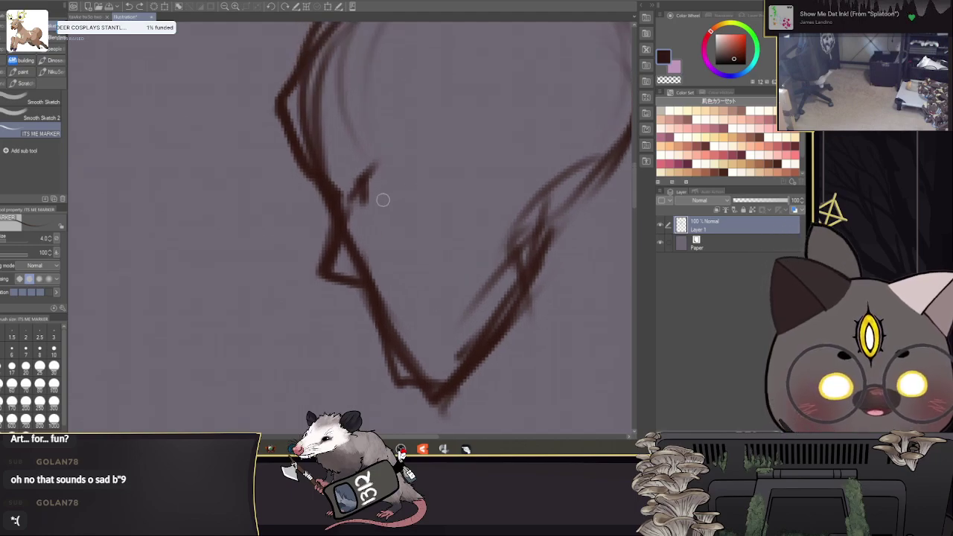
mouse_move(354, 188)
mouse_down()
mouse_move(392, 160)
mouse_move(339, 189)
mouse_up()
key(bracketleft)
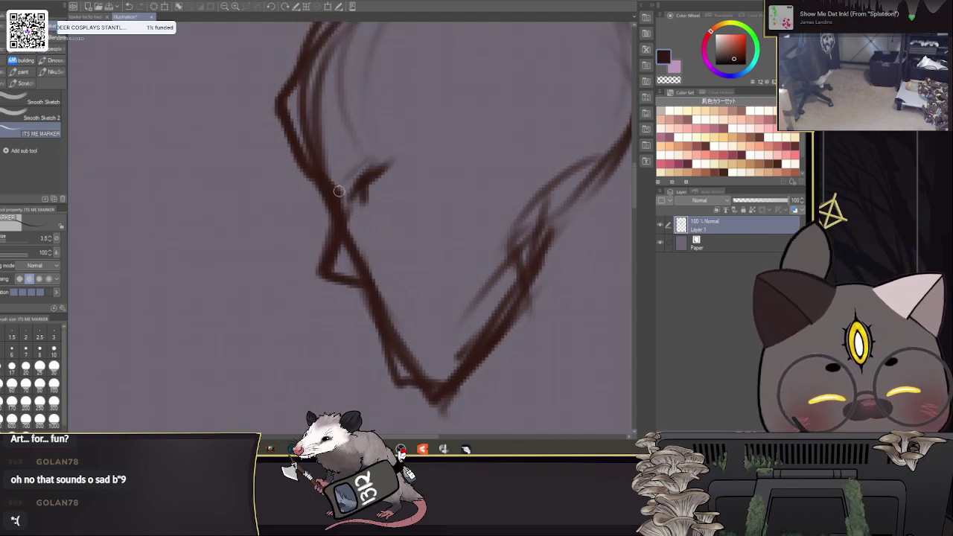
key(bracketleft)
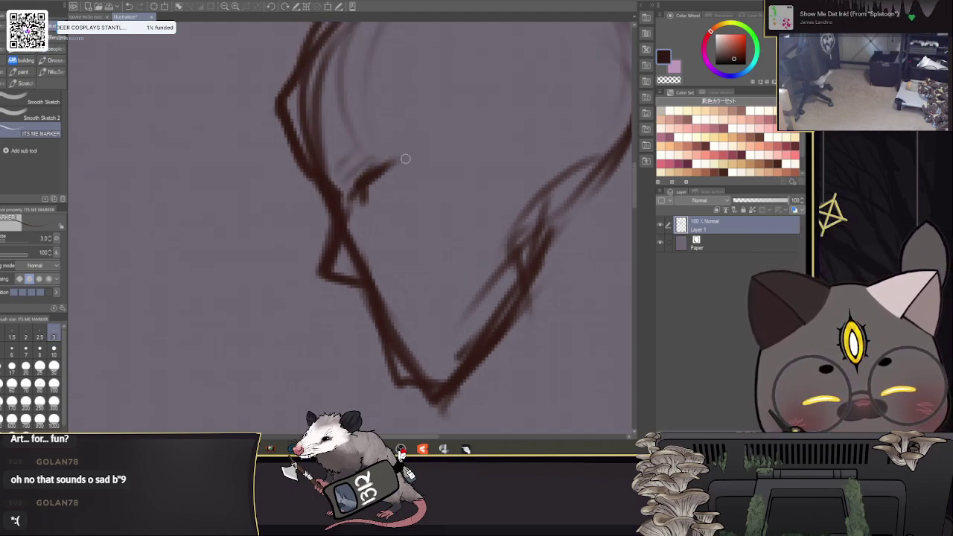
drag(404, 157, 354, 197)
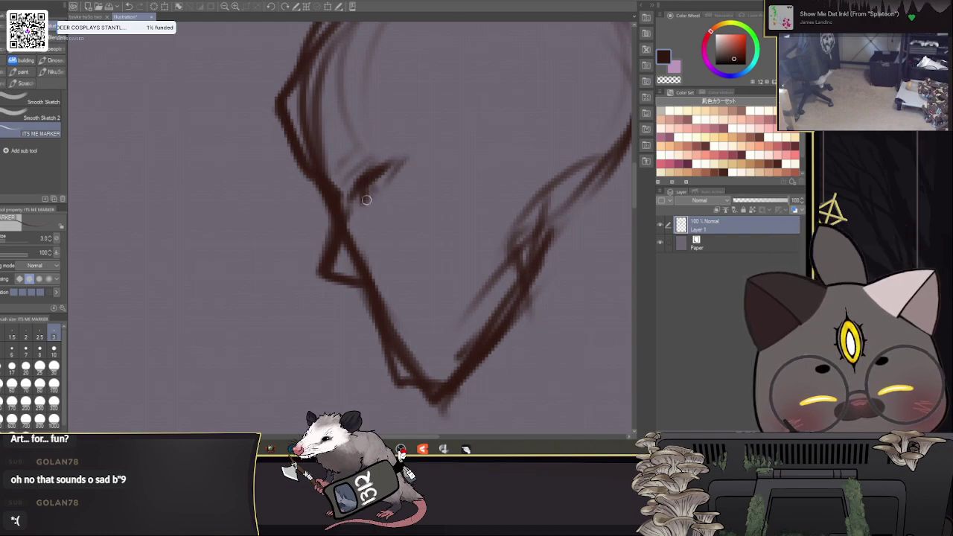
Step: Sketch the profile's slanted mouth line, with a short nostril mark and darker strokes along the lips and jaw
mouse_move(436, 209)
mouse_down()
mouse_move(447, 157)
mouse_move(411, 189)
mouse_up()
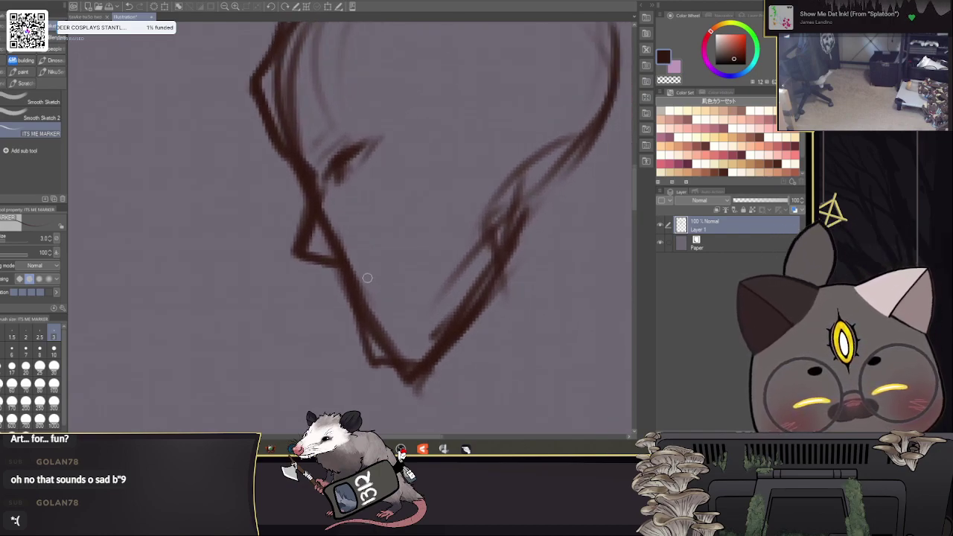
drag(408, 258, 389, 270)
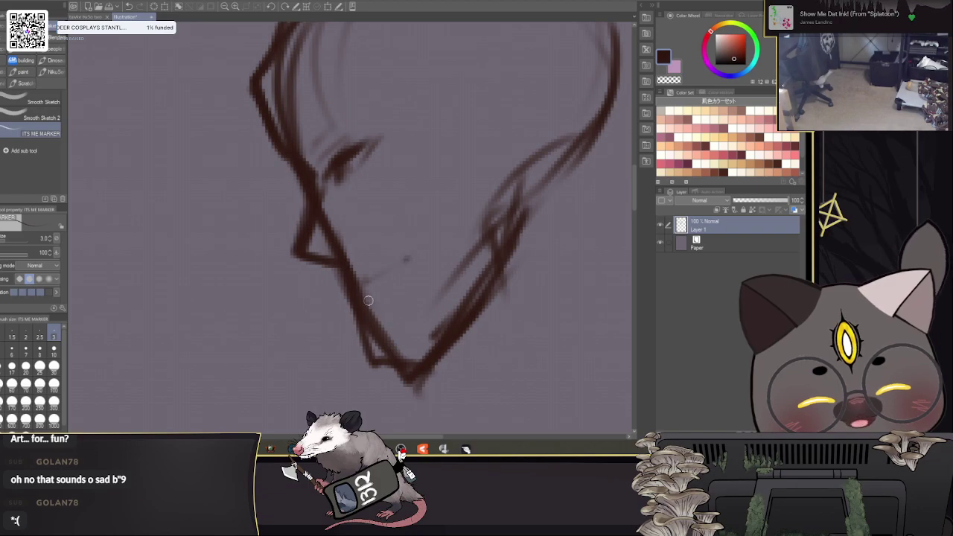
drag(365, 302, 361, 267)
drag(340, 232, 350, 282)
mouse_move(441, 324)
mouse_down()
mouse_move(407, 375)
mouse_move(403, 365)
mouse_up()
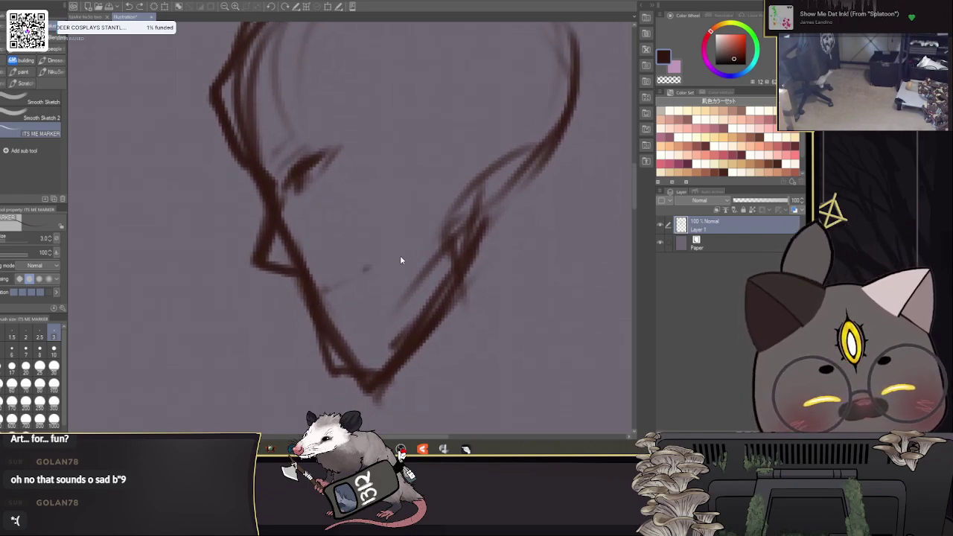
mouse_move(330, 329)
mouse_down()
mouse_move(355, 363)
mouse_move(393, 351)
mouse_up()
drag(366, 269, 325, 301)
mouse_move(430, 248)
mouse_down()
mouse_move(456, 224)
mouse_move(425, 264)
mouse_up()
drag(298, 275, 303, 273)
mouse_move(421, 255)
mouse_down()
mouse_move(558, 209)
mouse_move(456, 209)
mouse_up()
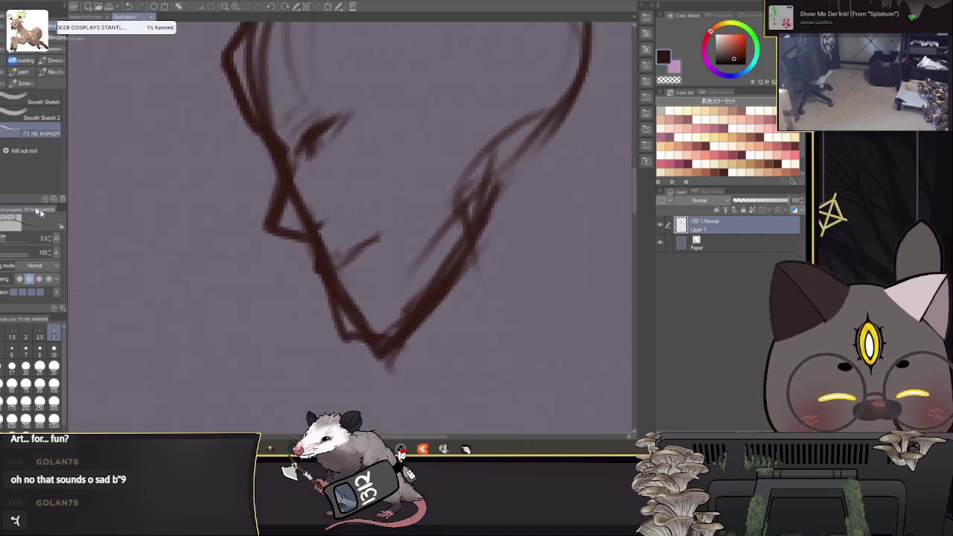
Step: Reshape the nose and front contour of the profile with Liquify, using an enlarged brush and a rotated view
key(j)
key(bracketright)
key(bracketright)
drag(275, 232, 281, 257)
drag(245, 198, 258, 202)
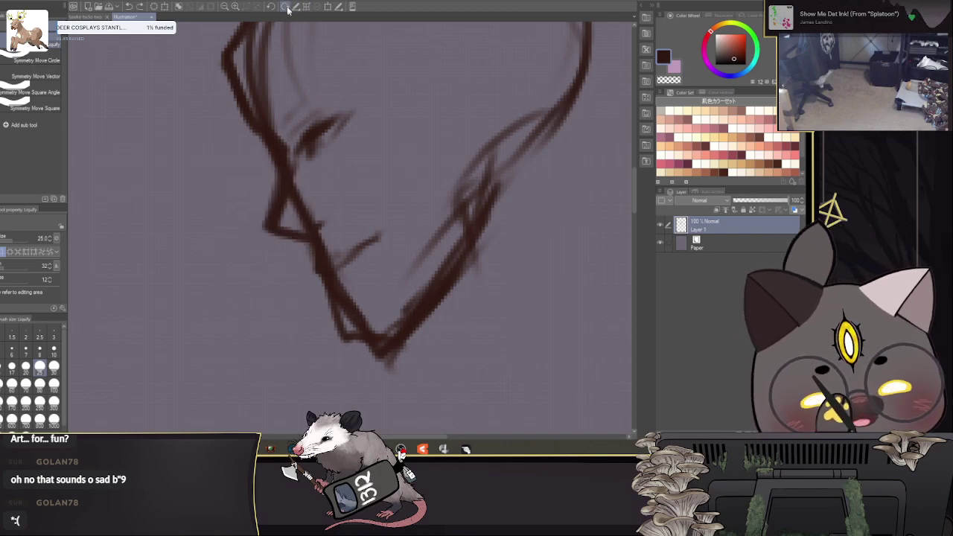
click(287, 8)
click(286, 8)
click(287, 7)
click(291, 9)
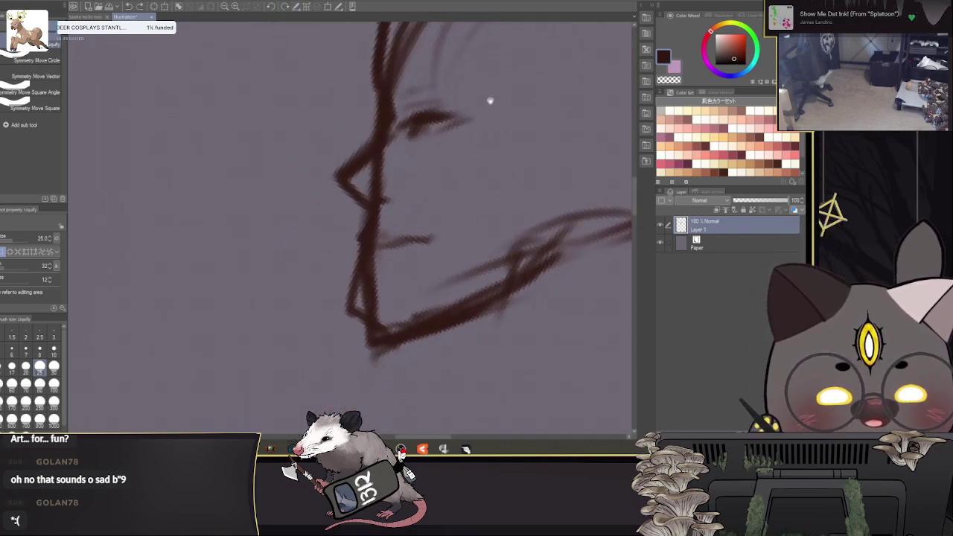
key(bracketleft)
key(bracketright)
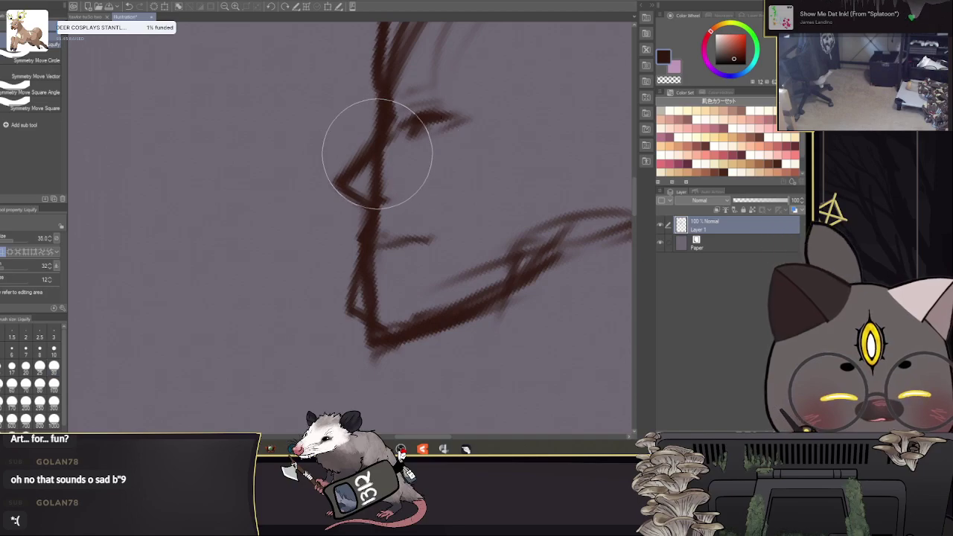
drag(343, 177, 349, 176)
drag(394, 263, 312, 259)
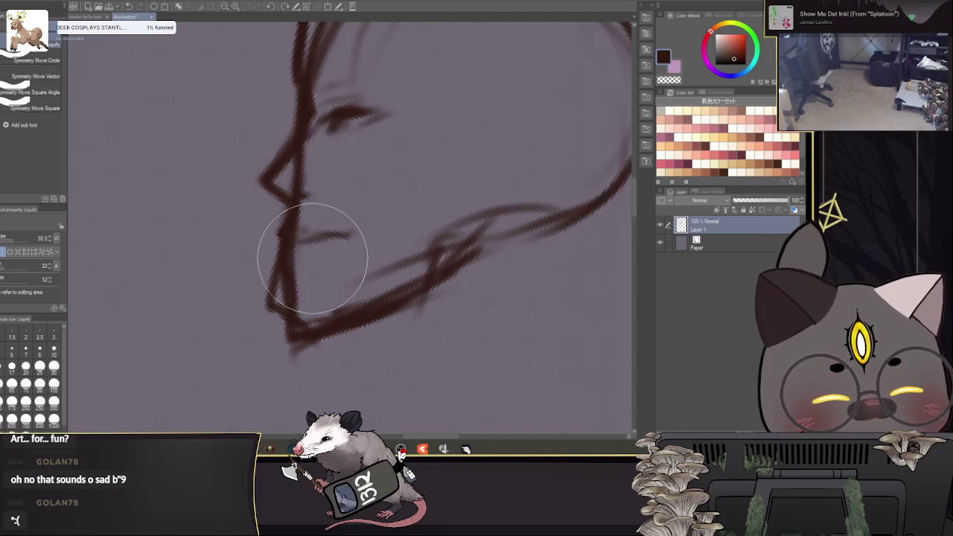
Step: Erase the construction line inside the nose and trim the outline around the nose, lips and chin
key(e)
mouse_move(295, 106)
mouse_down()
mouse_move(283, 121)
mouse_move(305, 153)
mouse_move(300, 236)
mouse_up()
drag(254, 165, 255, 179)
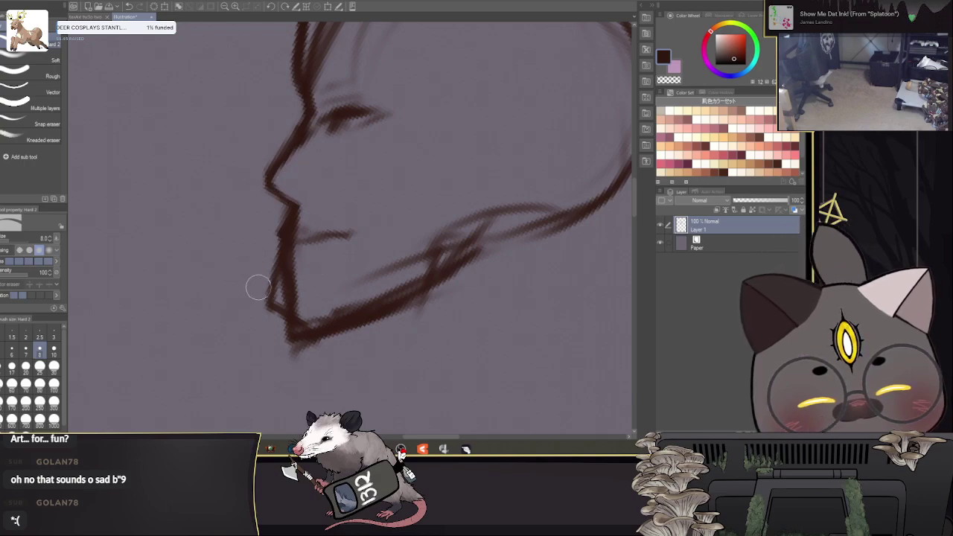
mouse_move(277, 209)
mouse_down()
mouse_move(274, 271)
mouse_move(305, 276)
mouse_move(301, 320)
mouse_up()
scroll(431, 216, down, 4)
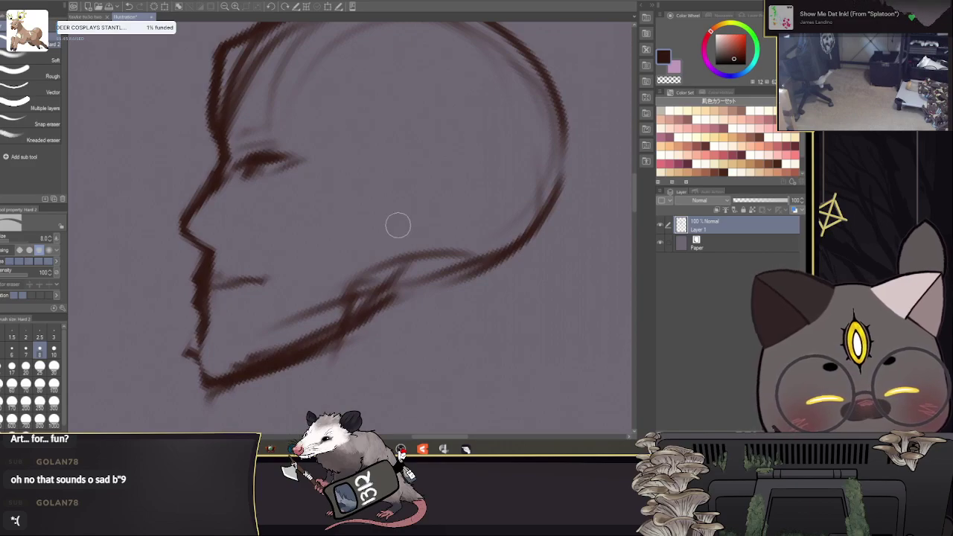
Step: Lasso the profile's eye and move it slightly up and away from the nose, clearing the selection when done
key(m)
mouse_move(362, 141)
mouse_down()
mouse_move(306, 192)
mouse_move(376, 160)
mouse_up()
key(k)
drag(337, 196, 346, 193)
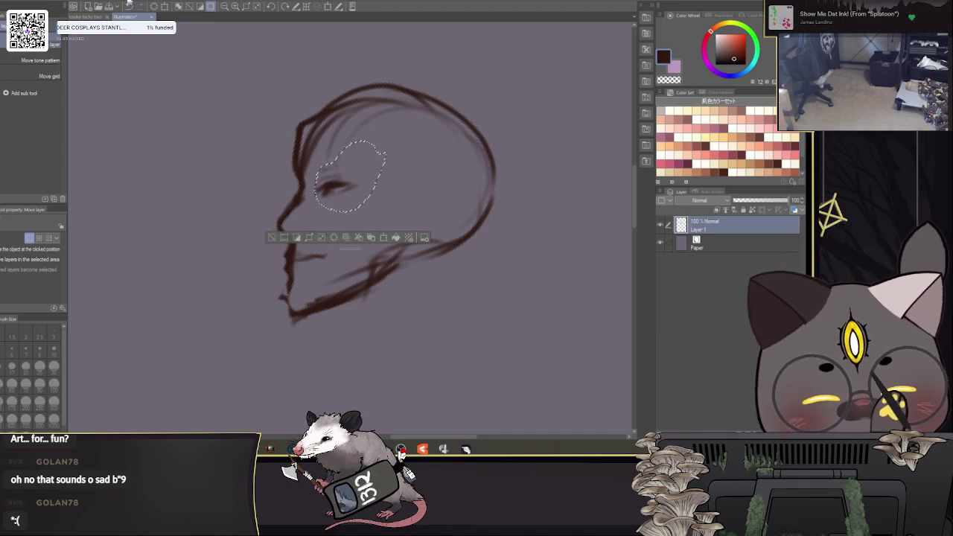
click(63, 2)
click(75, 18)
mouse_move(452, 154)
mouse_down()
mouse_move(532, 100)
mouse_move(466, 144)
mouse_up()
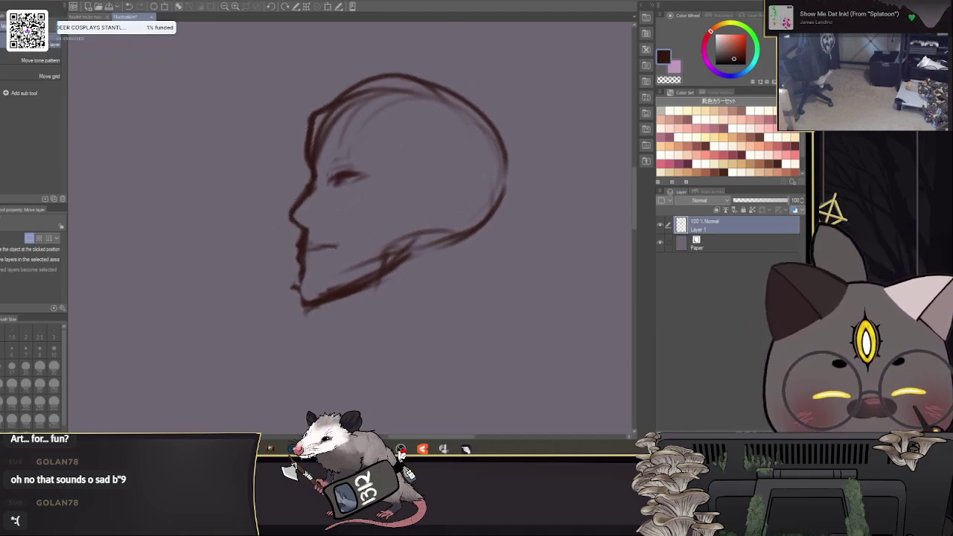
Step: Add a light eyebrow and a cheek line below the eye, and reinforce the forehead-to-crown contour with the marker
key(b)
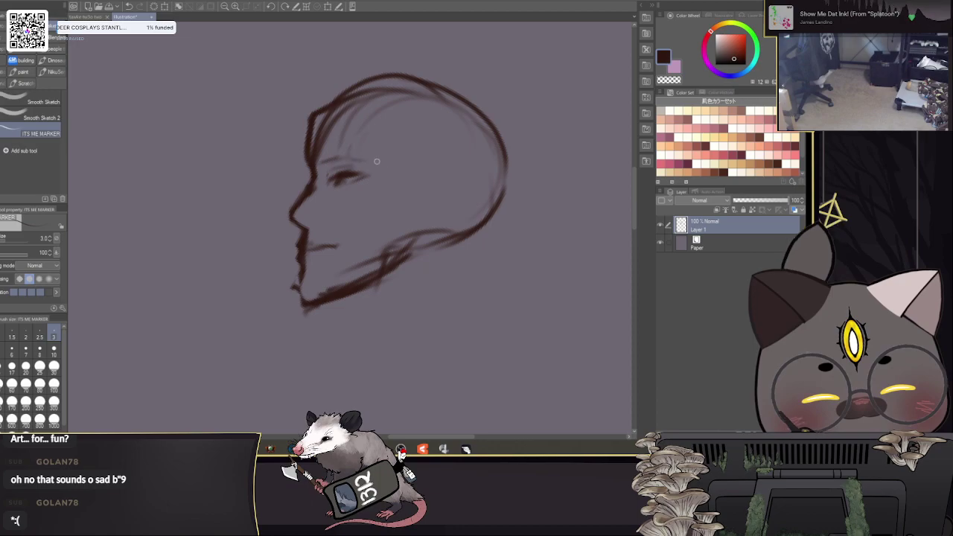
drag(316, 123, 429, 86)
mouse_move(313, 192)
mouse_down()
mouse_move(384, 221)
mouse_move(352, 207)
mouse_up()
scroll(410, 176, down, 3)
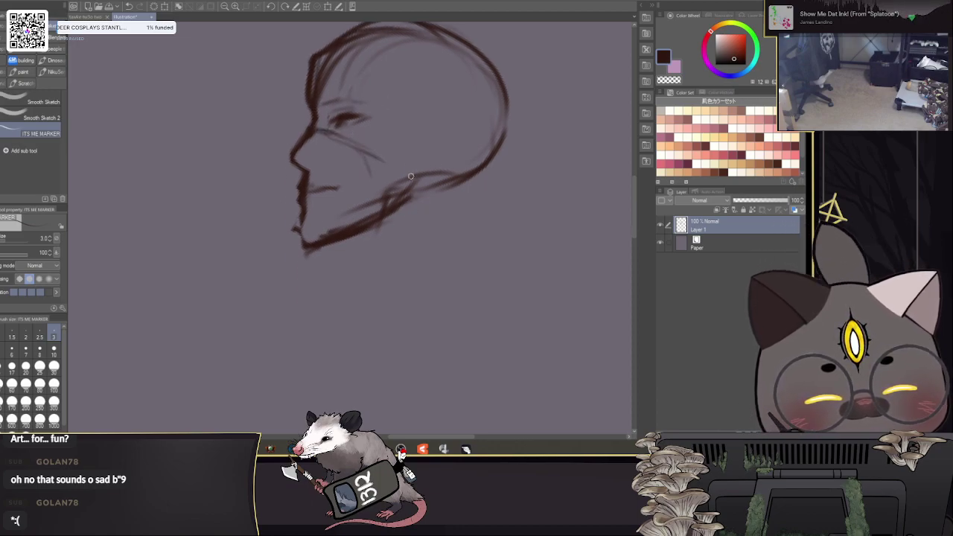
Step: Draw a long pointed ear sweeping to the back of the skull, with darker edges and inner fold lines
mouse_move(405, 143)
mouse_down()
mouse_move(509, 126)
mouse_move(453, 157)
mouse_move(393, 158)
mouse_move(484, 127)
mouse_up()
mouse_move(435, 135)
mouse_down()
mouse_move(382, 155)
mouse_move(391, 163)
mouse_move(338, 213)
mouse_up()
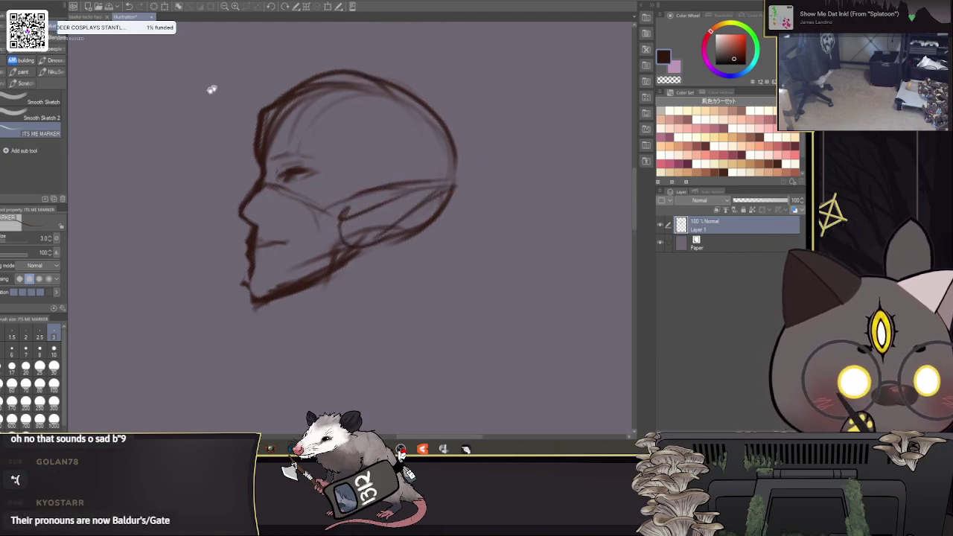
drag(216, 86, 251, 84)
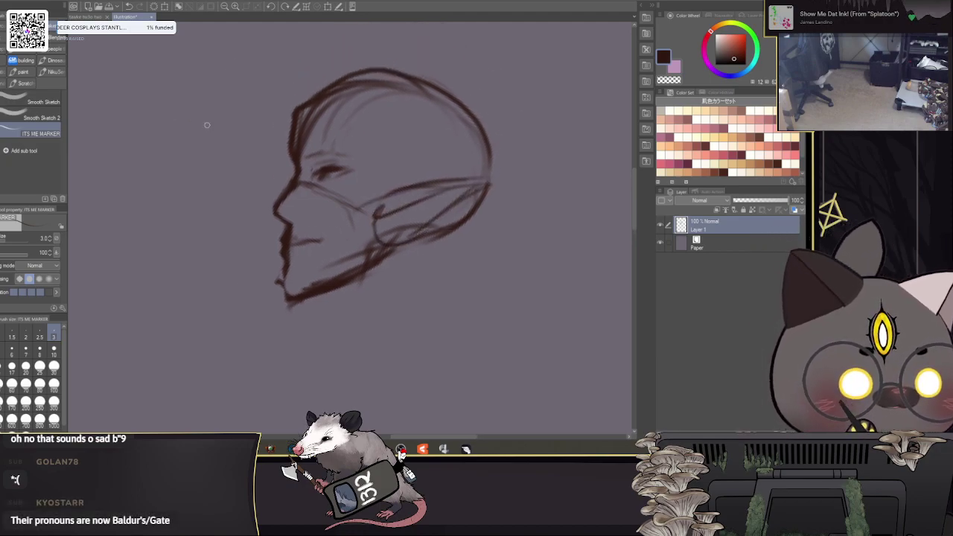
click(271, 6)
mouse_move(366, 187)
mouse_down()
mouse_move(458, 142)
mouse_move(377, 200)
mouse_up()
drag(454, 149, 375, 206)
drag(433, 177, 394, 221)
drag(422, 193, 386, 225)
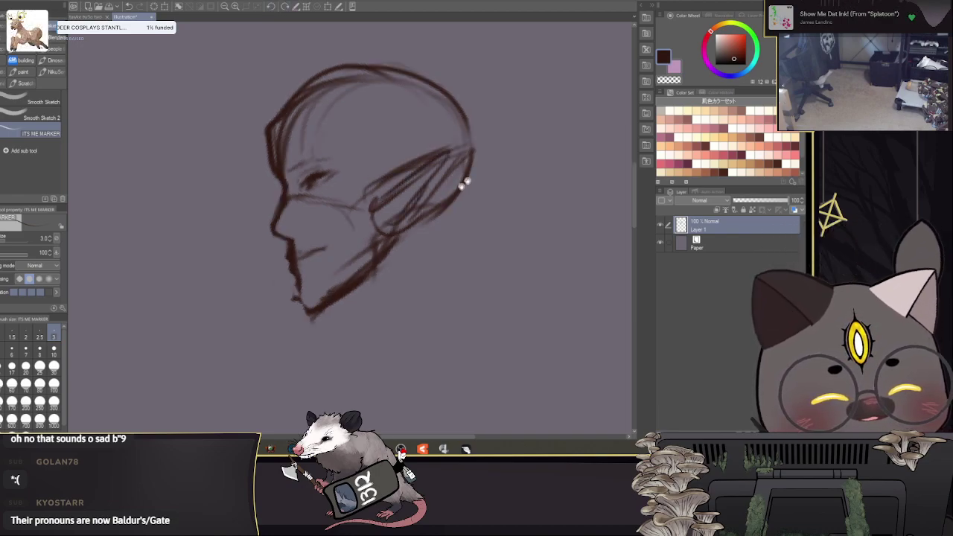
drag(457, 189, 498, 148)
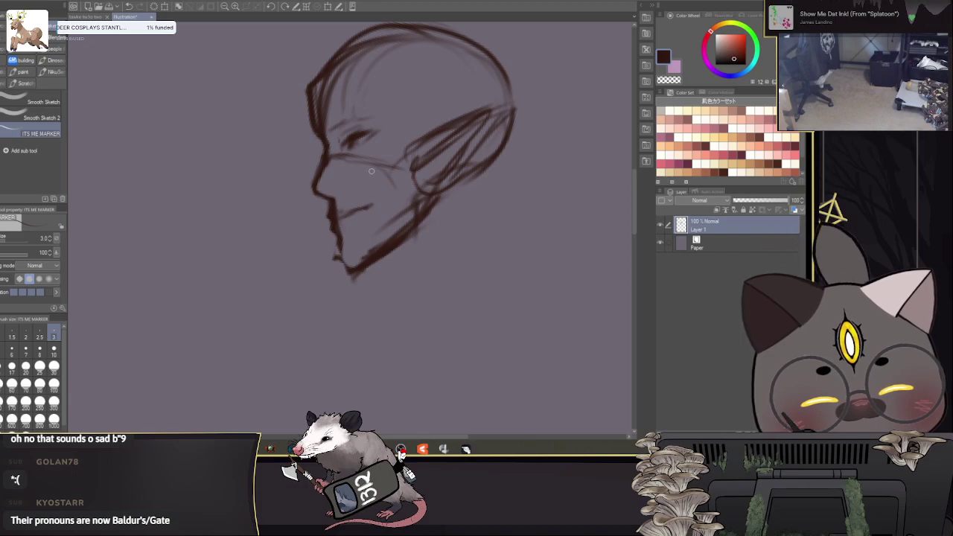
Step: Reduce the marker size to 2 and draw a darker slanted eyebrow above the profile's eye
mouse_move(355, 137)
mouse_down()
mouse_move(356, 154)
mouse_move(392, 130)
mouse_up()
key(bracketleft)
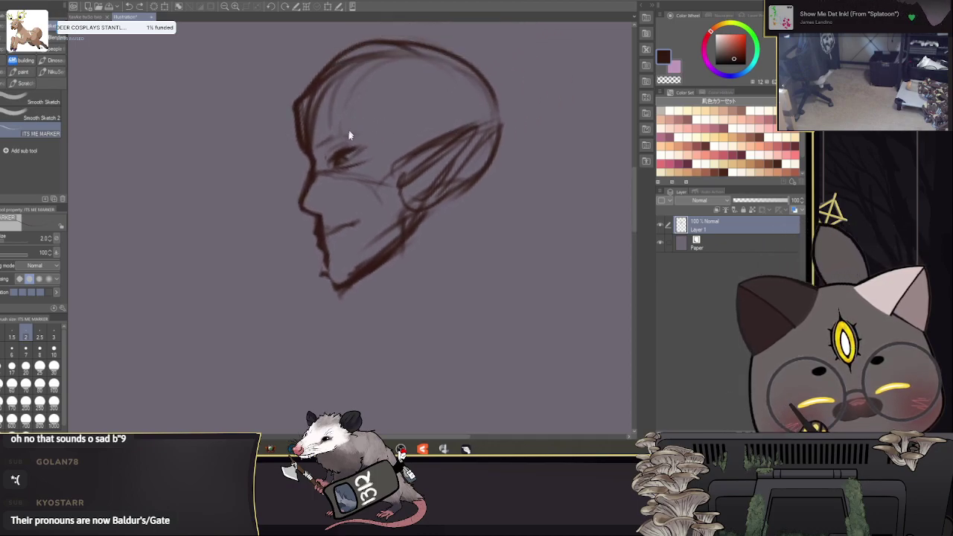
key(ctrl+z)
mouse_move(331, 165)
mouse_down()
mouse_move(351, 165)
mouse_move(366, 129)
mouse_move(320, 152)
mouse_up()
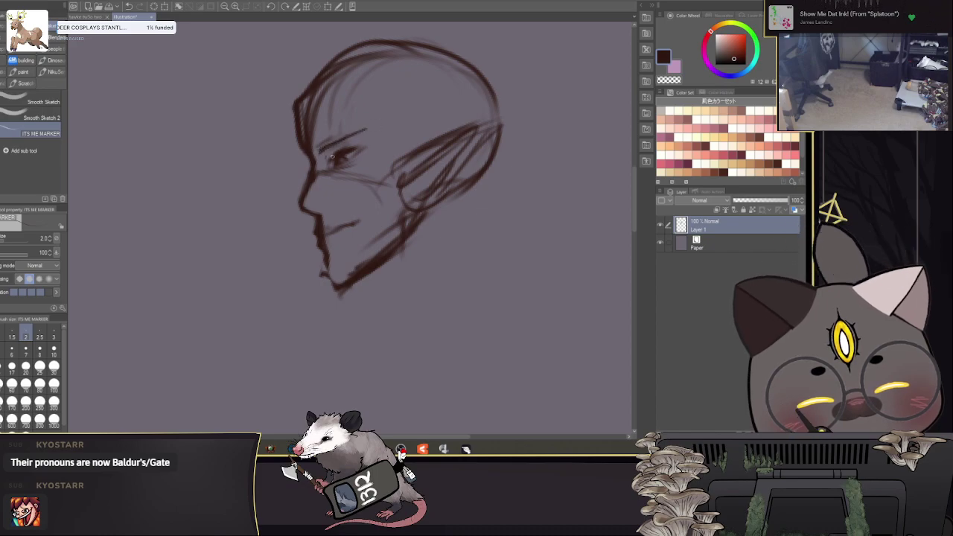
mouse_move(507, 223)
mouse_down()
mouse_move(583, 144)
mouse_move(536, 184)
mouse_up()
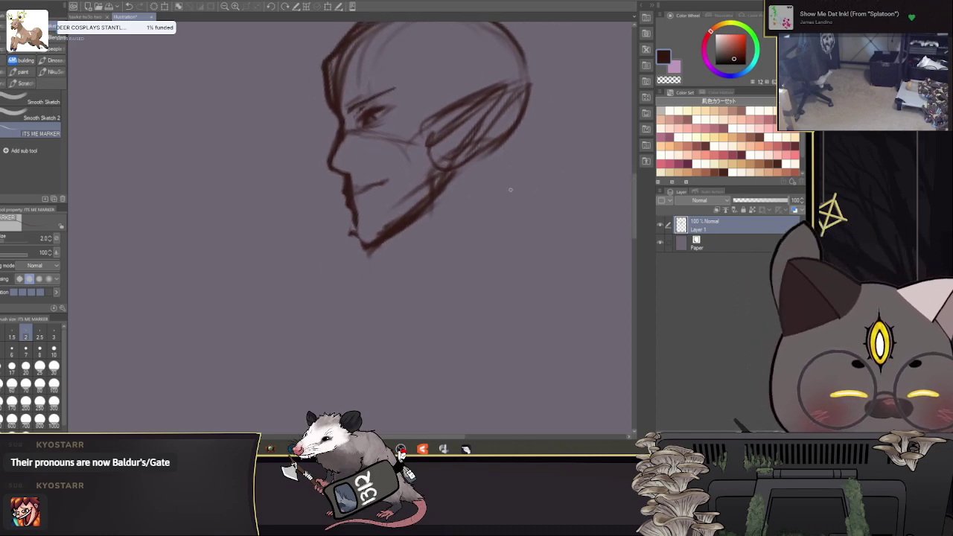
Step: Adjust the profile's mouth and lip contour with Liquify, reducing the brush size to 17.5
click(1, 177)
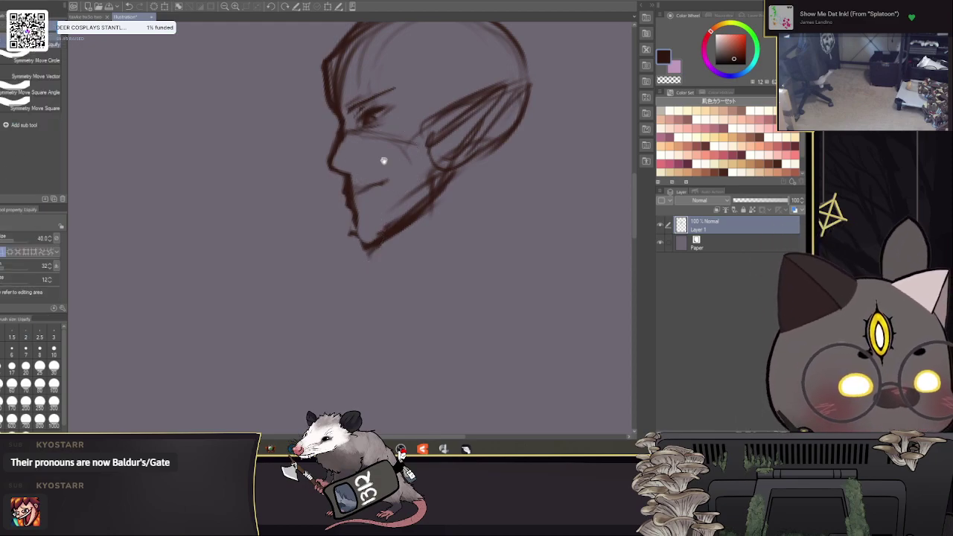
key(bracketleft)
key(bracketleft)
drag(372, 188, 371, 179)
drag(491, 157, 430, 197)
key(ctrl+z)
key(bracketleft)
key(bracketleft)
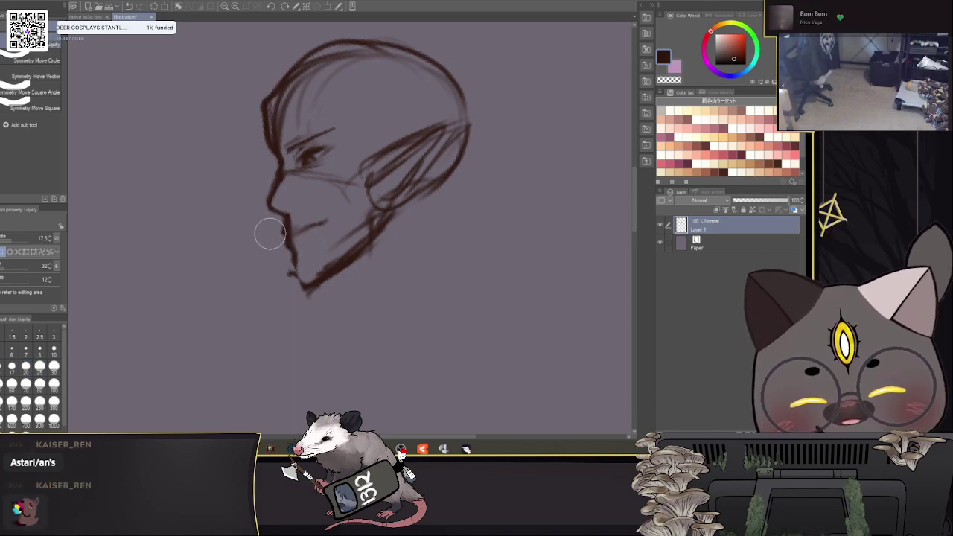
drag(462, 272, 487, 255)
Step: Enlarge the Liquify brush to 60 and reshape the profile's jawline into a rounder curve from chin to ear
key(bracketright)
key(bracketright)
key(bracketright)
key(bracketright)
drag(334, 285, 331, 263)
key(bracketright)
key(bracketright)
key(bracketright)
drag(464, 120, 432, 126)
drag(476, 202, 491, 226)
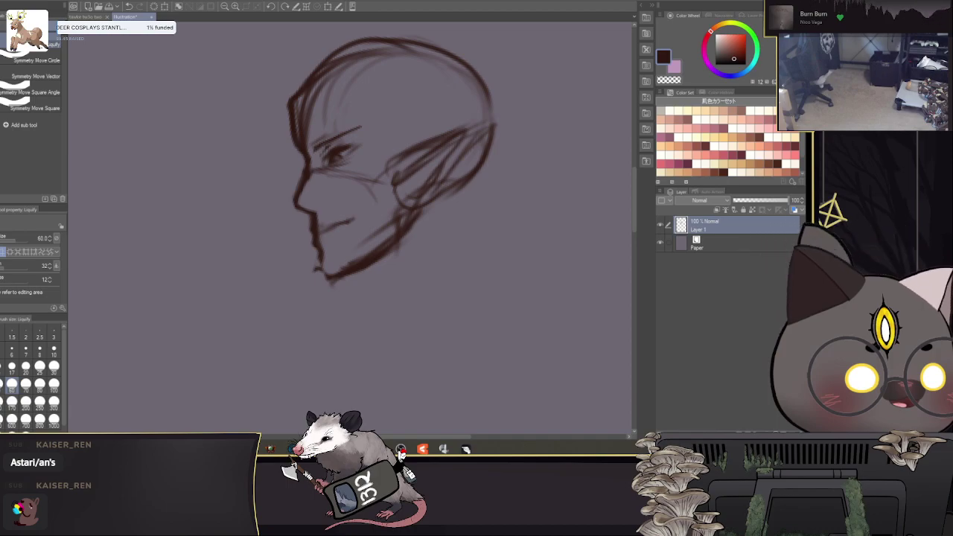
drag(443, 304, 438, 292)
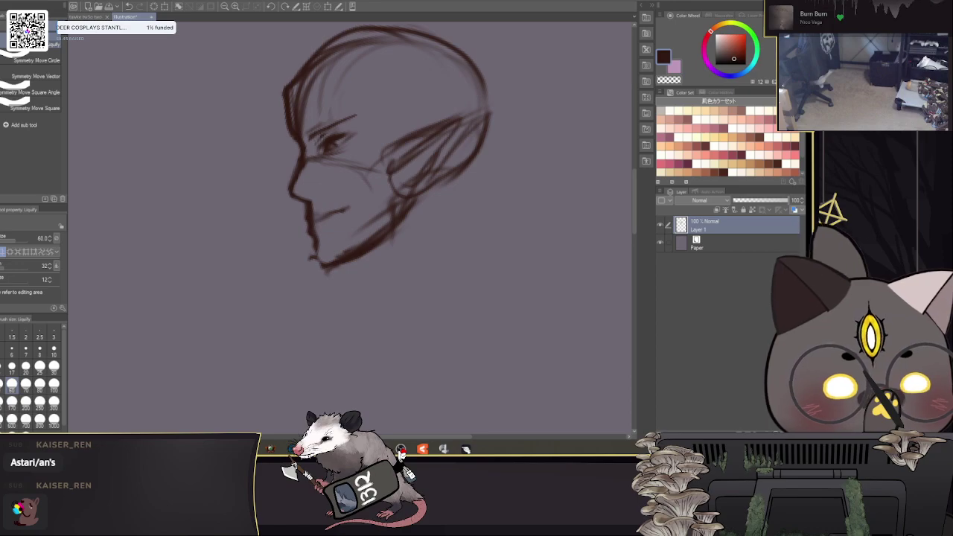
drag(419, 295, 403, 279)
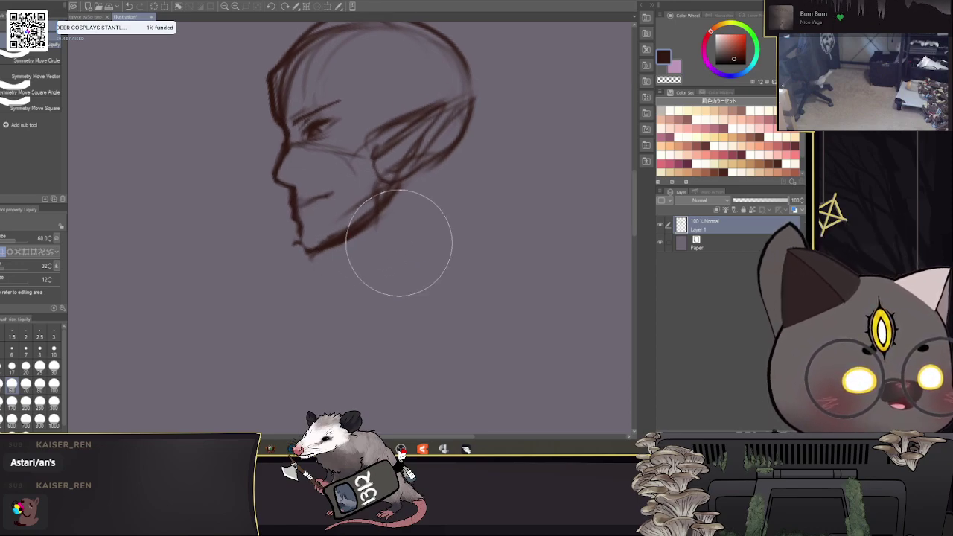
drag(398, 243, 392, 268)
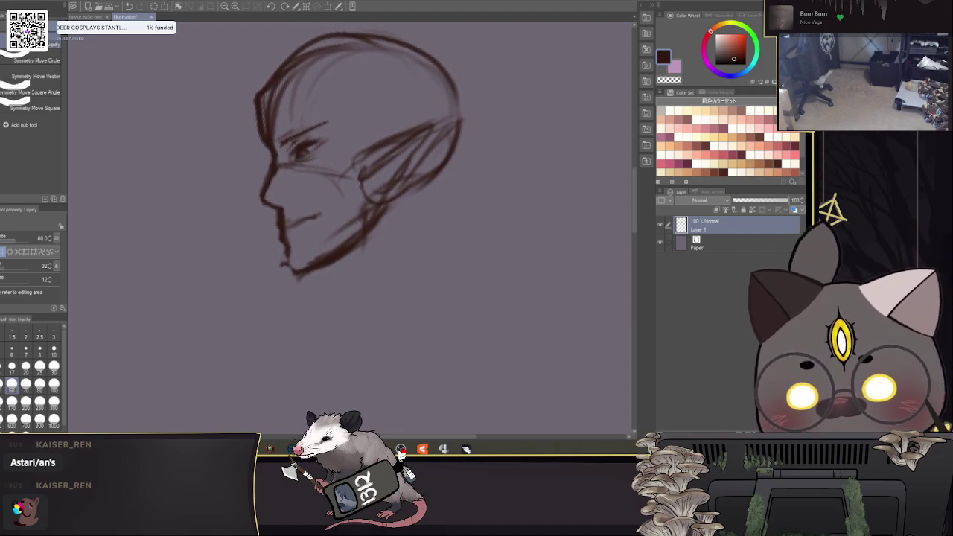
Step: Sketch a loose hair curve in front of the forehead and light vertical lines from the cheek down through the neck with the marker
key(b)
mouse_move(298, 49)
mouse_down()
mouse_move(223, 123)
mouse_move(253, 164)
mouse_up()
drag(250, 134, 265, 179)
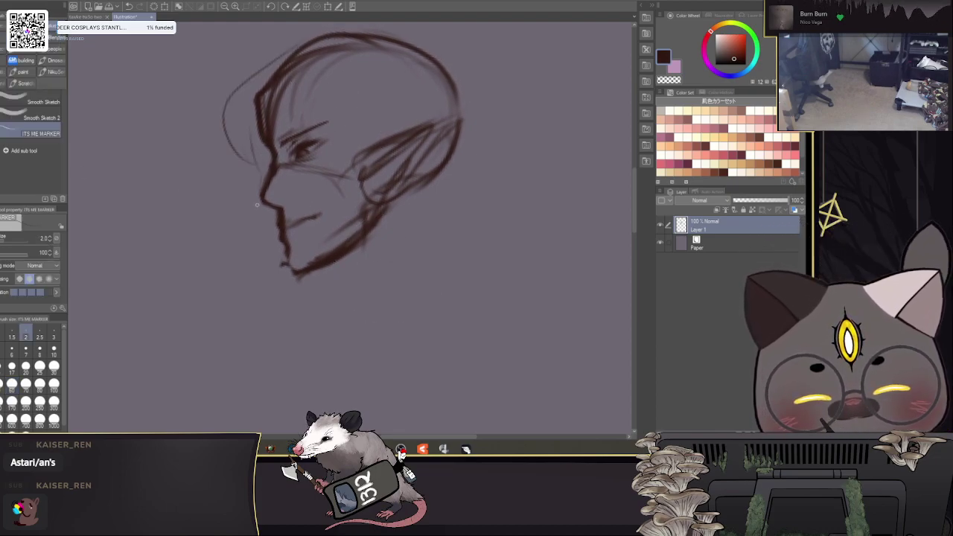
drag(276, 123, 280, 186)
drag(327, 128, 349, 304)
drag(346, 186, 363, 320)
drag(374, 399, 365, 462)
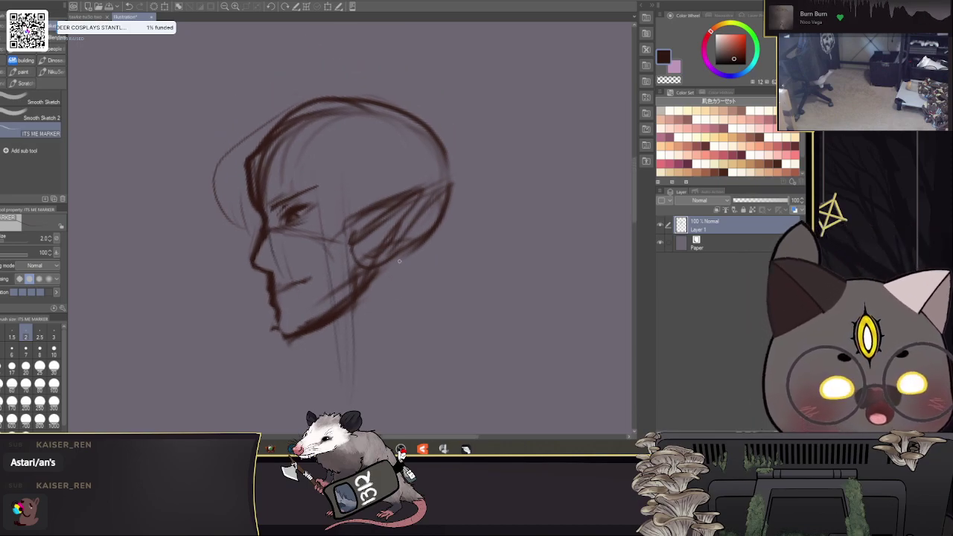
Step: Clear the layer and sketch a new front-facing head oval with guidelines, a tapered jaw, a neck and sloping shoulders
click(155, 6)
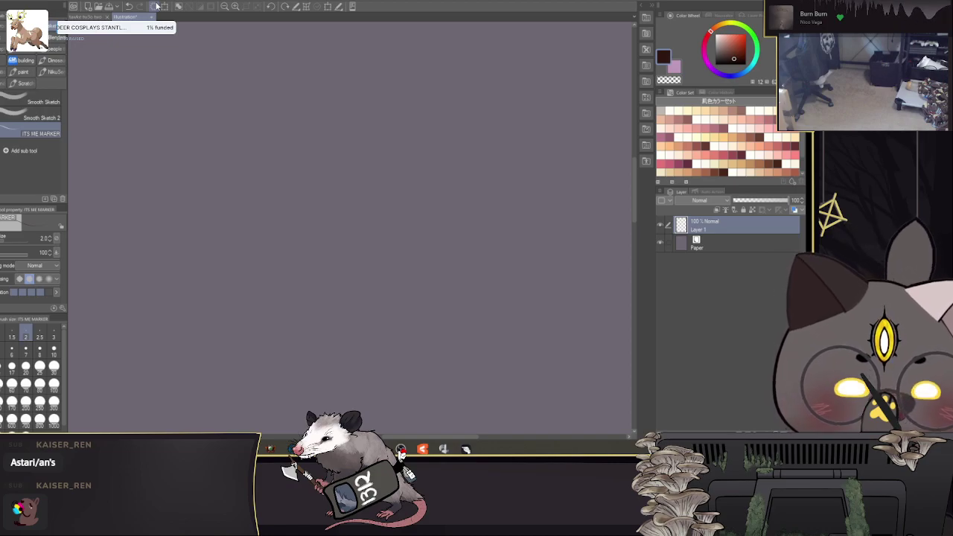
mouse_move(405, 81)
mouse_down()
mouse_move(429, 101)
mouse_move(341, 153)
mouse_up()
drag(397, 77, 438, 148)
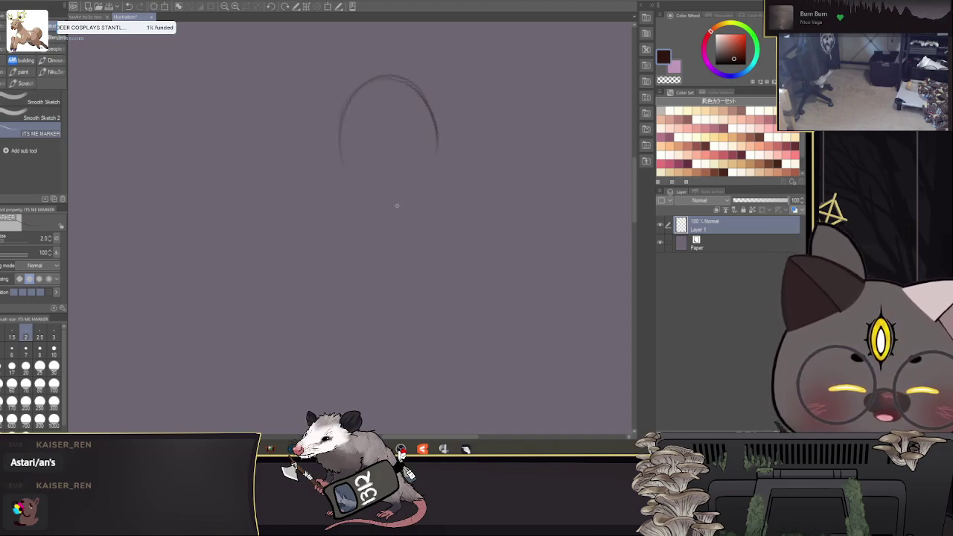
drag(342, 141, 414, 181)
drag(354, 101, 426, 186)
mouse_move(427, 120)
mouse_down()
mouse_move(411, 200)
mouse_move(369, 172)
mouse_move(354, 177)
mouse_move(403, 215)
mouse_move(387, 83)
mouse_move(378, 169)
mouse_move(428, 148)
mouse_move(377, 255)
mouse_move(323, 286)
mouse_move(330, 267)
mouse_move(462, 273)
mouse_move(446, 278)
mouse_move(407, 208)
mouse_move(421, 238)
mouse_move(456, 270)
mouse_up()
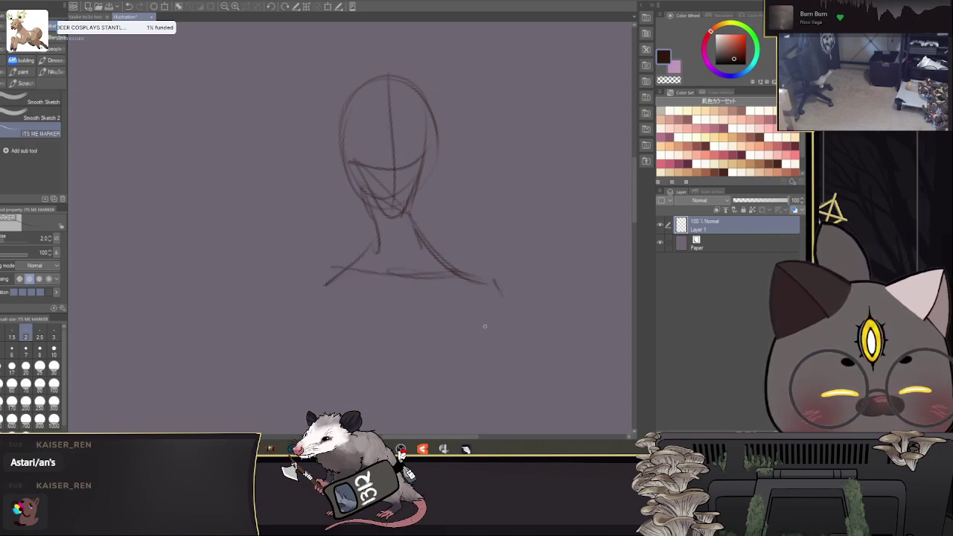
Step: Sketch the torso below the shoulders with a tapered rib cage, round shoulder joints and the near arm's upper outline
drag(485, 321, 476, 175)
drag(317, 137, 332, 287)
drag(311, 236, 350, 319)
mouse_move(350, 318)
mouse_down()
mouse_move(468, 255)
mouse_move(475, 196)
mouse_up()
drag(473, 212, 432, 316)
mouse_move(348, 319)
mouse_down()
mouse_move(491, 210)
mouse_move(368, 134)
mouse_move(272, 175)
mouse_move(505, 138)
mouse_up()
drag(276, 174, 319, 213)
drag(253, 164, 269, 340)
drag(259, 295, 270, 395)
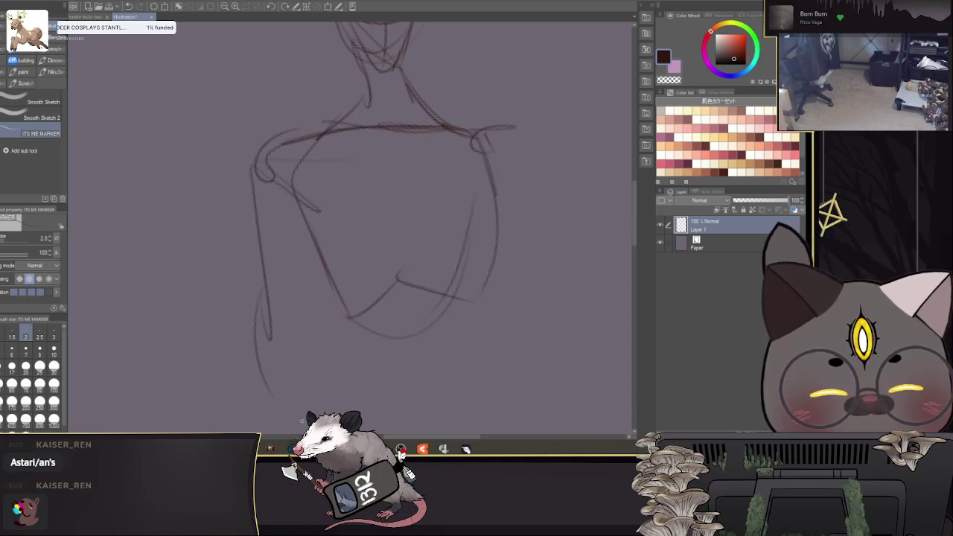
Step: Straighten the canvas view and sketch the figure's narrow waist, tilted pelvis and opposite arm
click(224, 7)
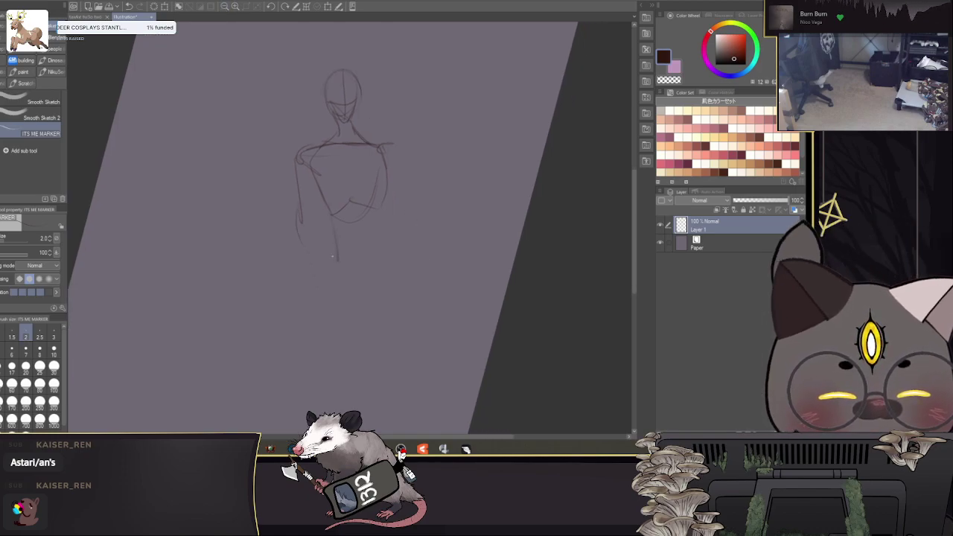
click(325, 8)
drag(466, 116, 499, 153)
click(325, 348)
click(270, 7)
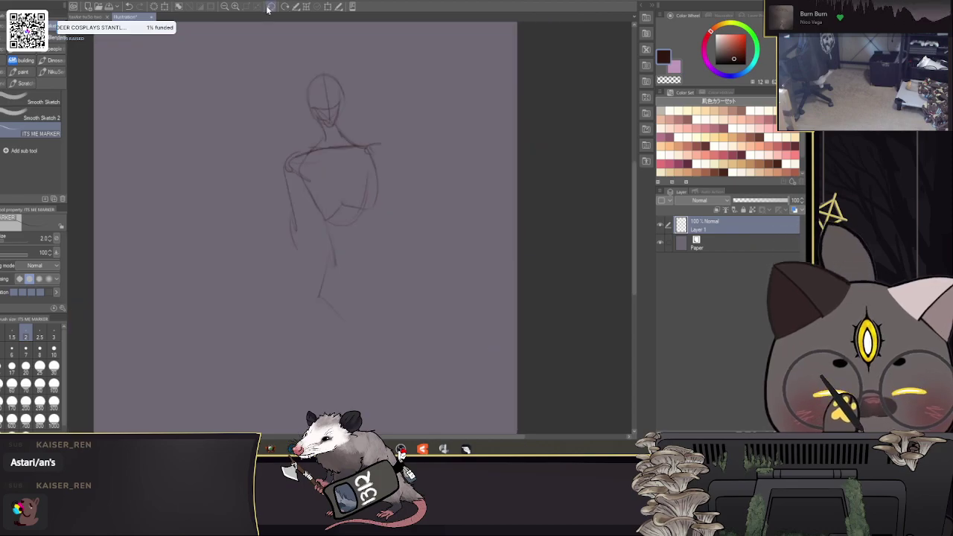
drag(354, 247, 381, 196)
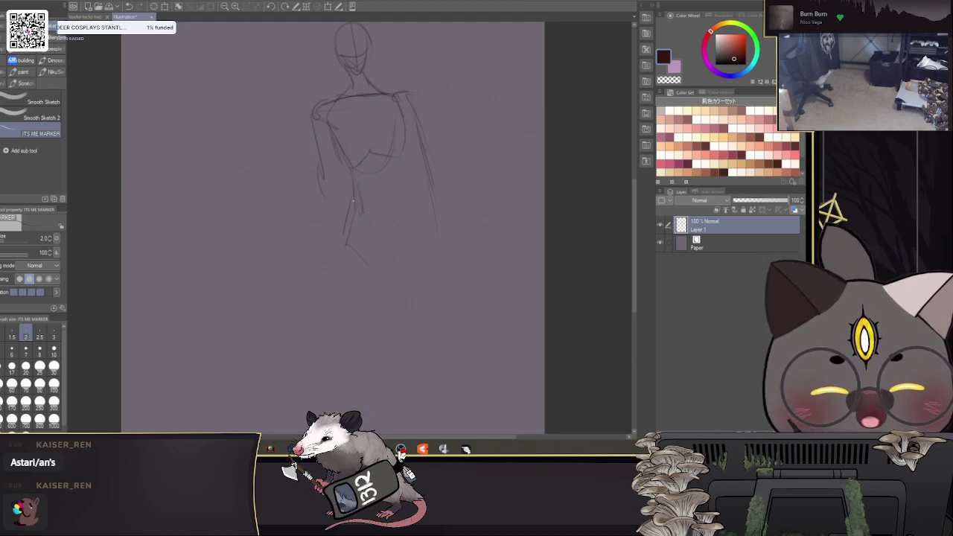
drag(360, 243, 384, 254)
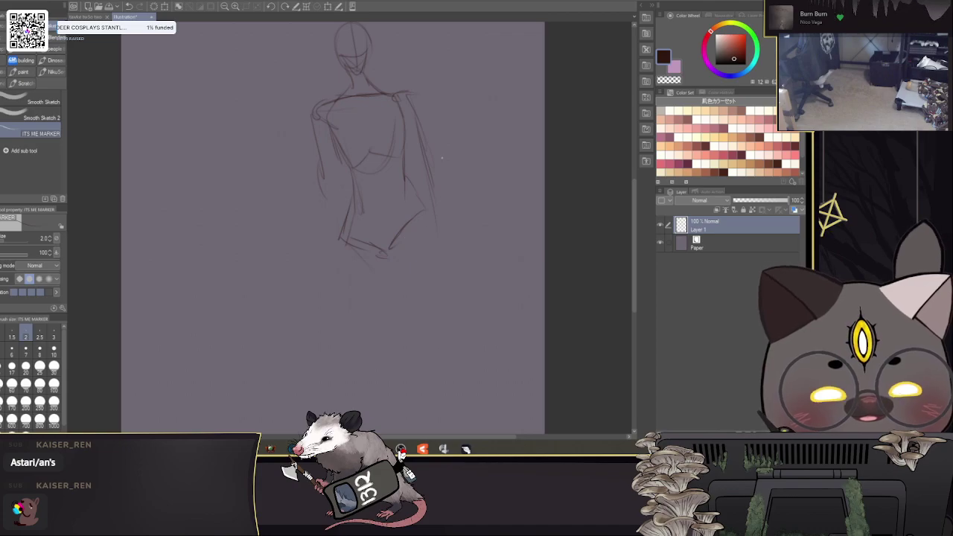
Step: Sketch both tapered thighs below the pelvis, rounding each off at the knee
mouse_move(432, 231)
mouse_down()
mouse_move(435, 298)
mouse_move(419, 294)
mouse_up()
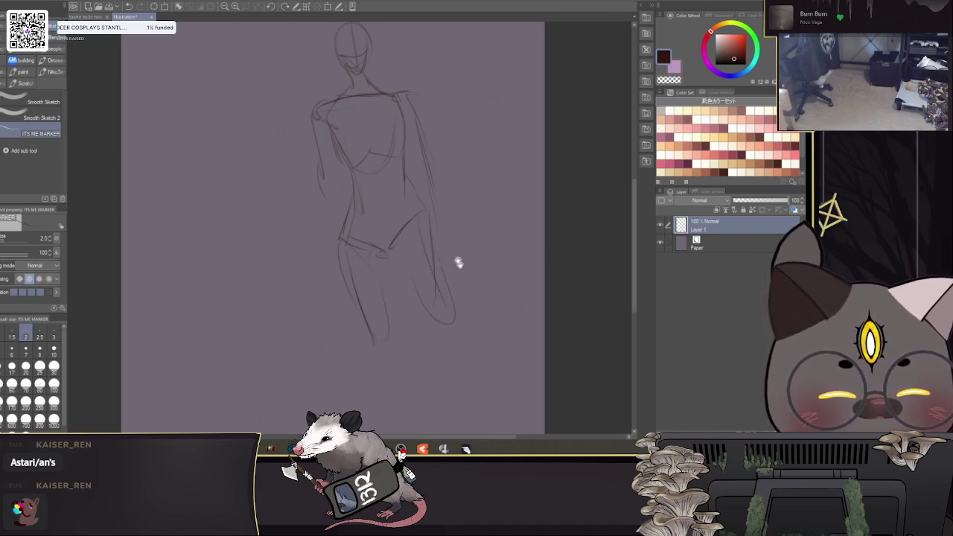
drag(398, 232, 435, 319)
drag(432, 281, 454, 323)
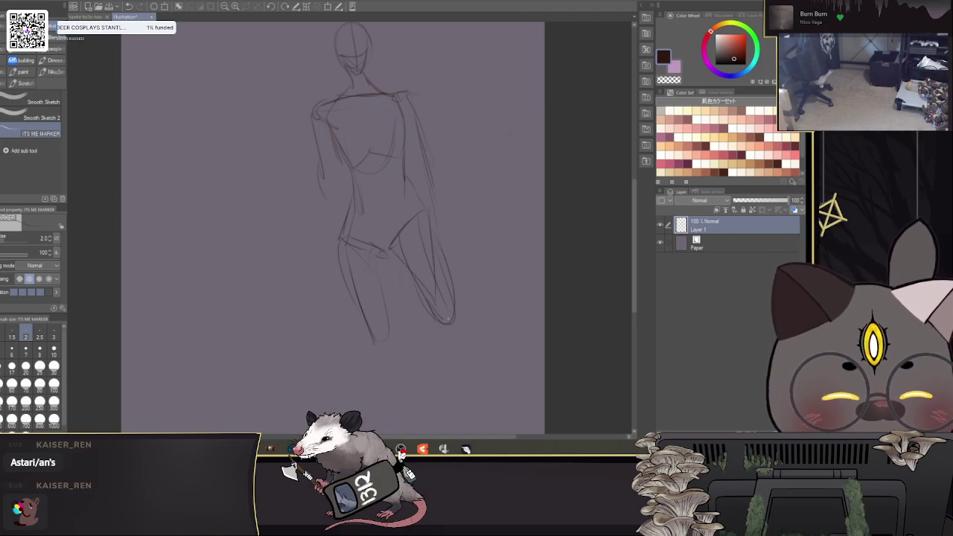
drag(384, 253, 390, 333)
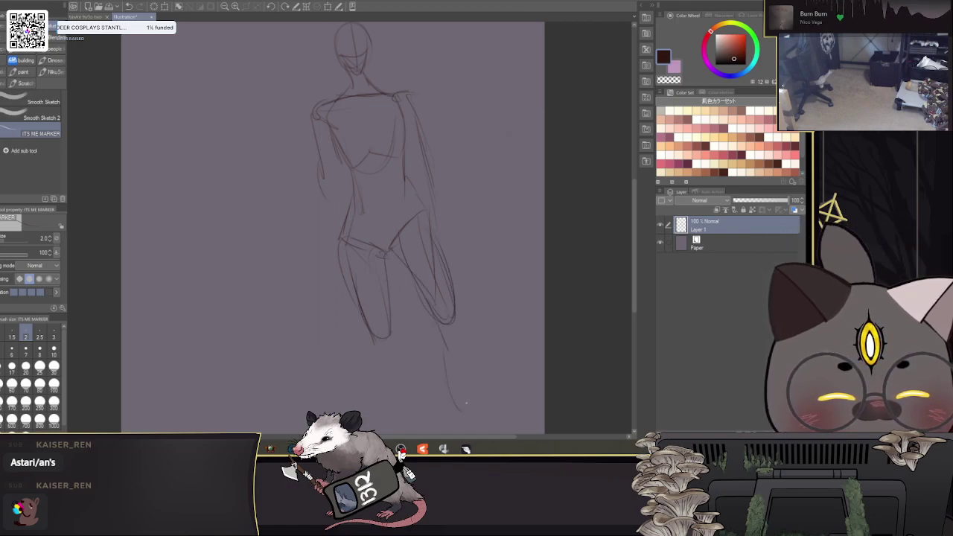
Step: Add the lower legs, with an oval knee and a simple foot on the standing leg
drag(465, 348, 462, 400)
drag(390, 369, 350, 279)
mouse_move(340, 237)
mouse_down()
mouse_move(337, 273)
mouse_move(354, 311)
mouse_move(342, 366)
mouse_move(370, 363)
mouse_up()
drag(354, 272, 365, 358)
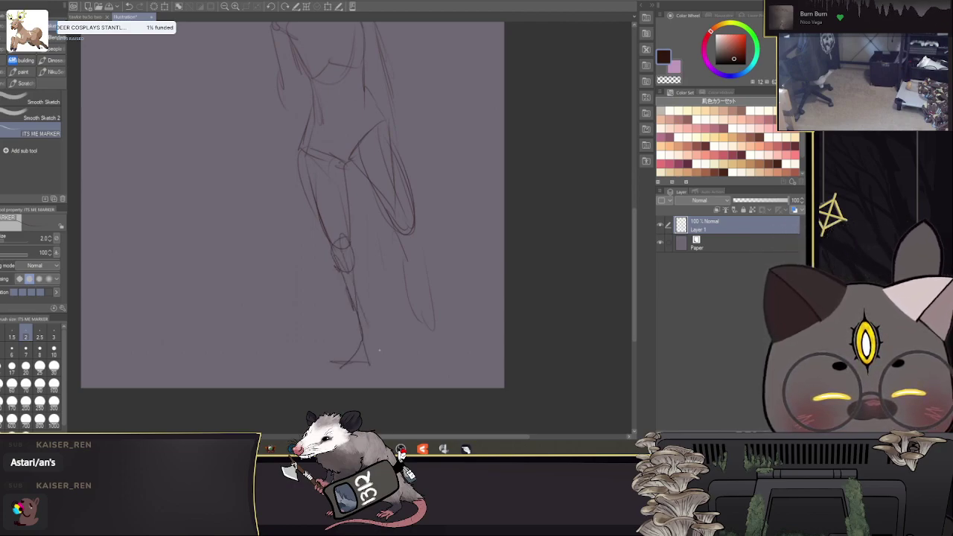
mouse_move(408, 254)
mouse_down()
mouse_move(430, 293)
mouse_move(423, 273)
mouse_up()
mouse_move(457, 175)
mouse_down()
mouse_move(464, 311)
mouse_move(504, 264)
mouse_move(418, 215)
mouse_up()
Step: Scale the whole figure down slightly and move it up on the canvas, applying the transformation
click(224, 7)
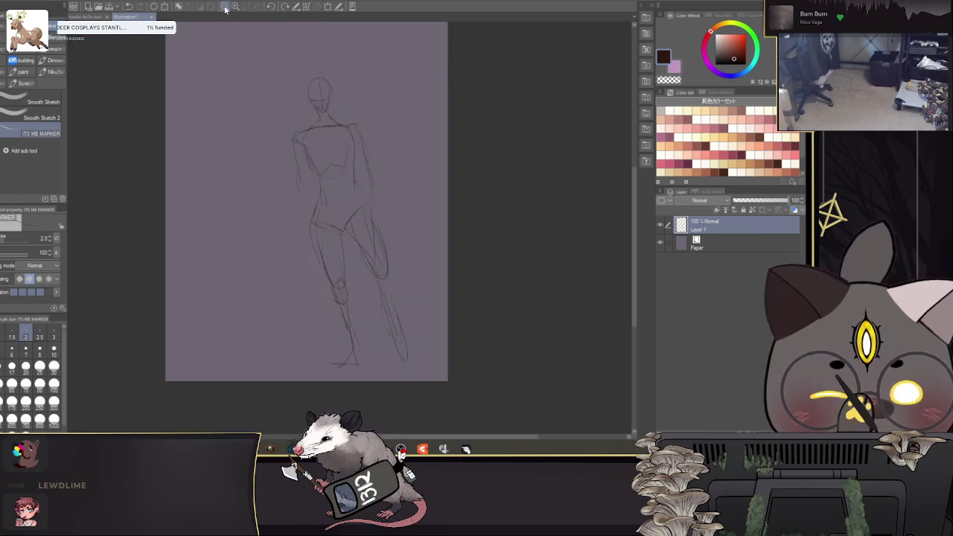
click(328, 6)
drag(409, 75, 378, 134)
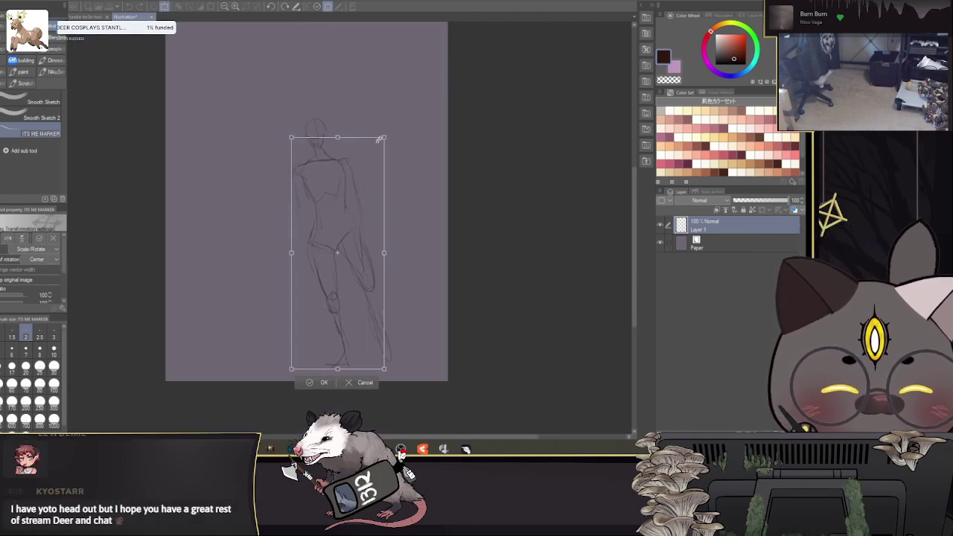
drag(354, 209, 351, 157)
key(Return)
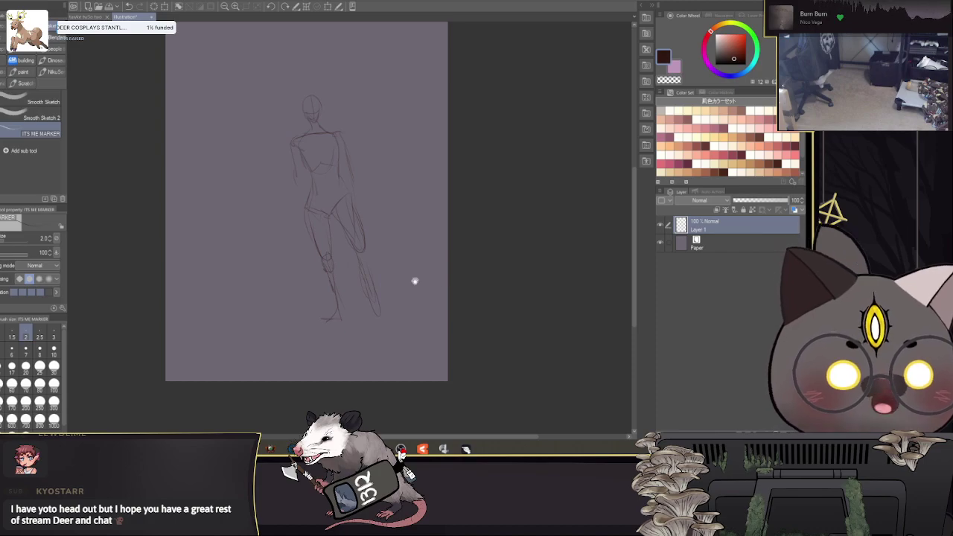
Step: Set the marker size to 3 and switch to the Liquify tool over the figure's hips
drag(424, 281, 496, 294)
key(bracketright)
scroll(518, 256, up, 2)
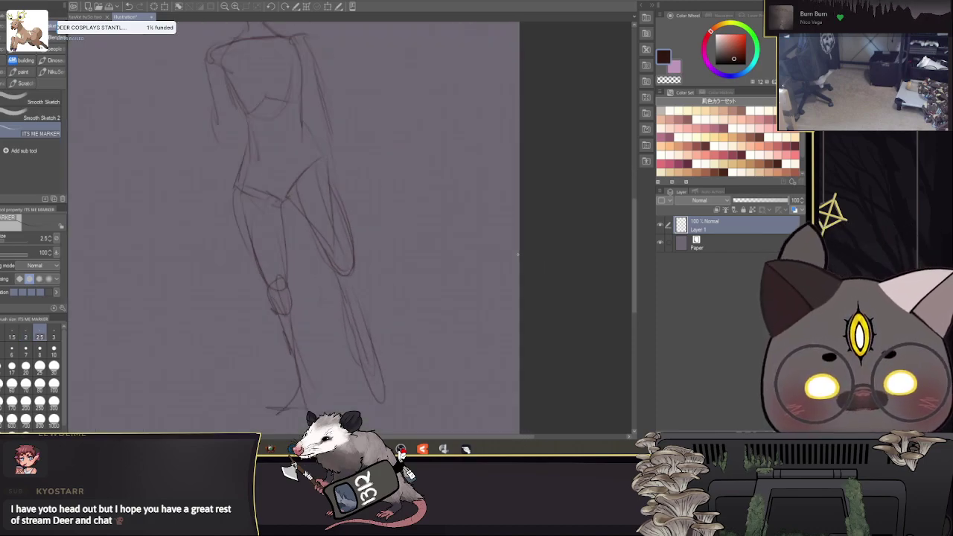
scroll(518, 255, down, 3)
key(bracketright)
scroll(336, 230, up, 3)
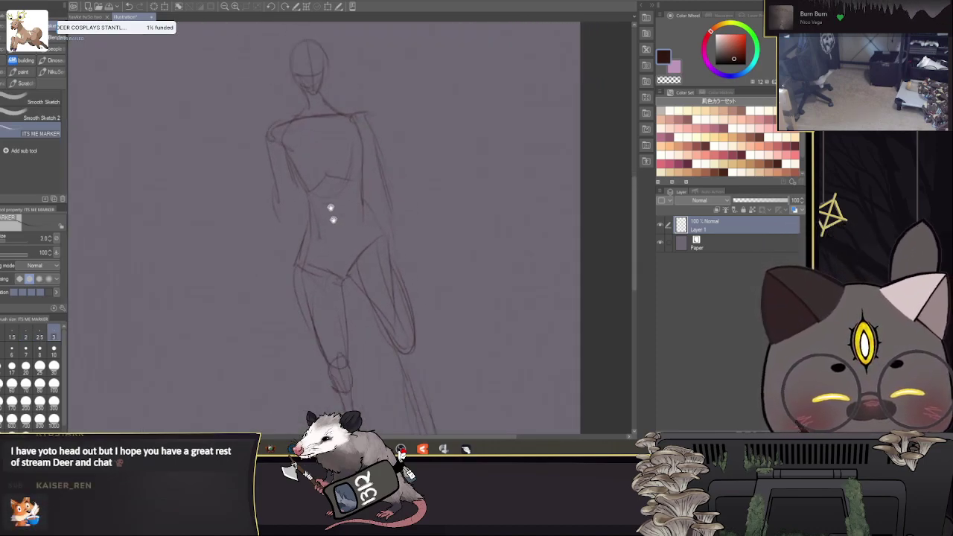
click(225, 7)
key(j)
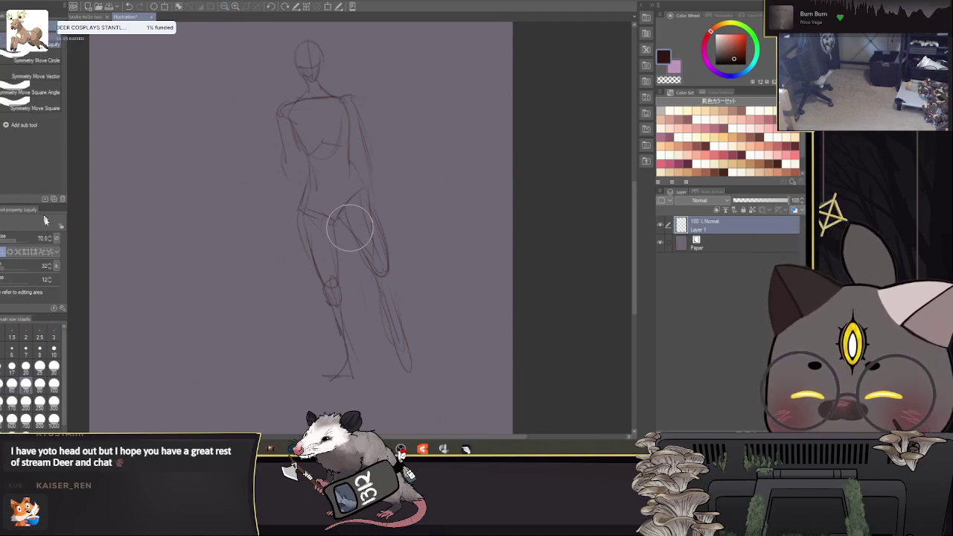
Step: Push the figure's legs upward with Liquify at brush sizes 200 and 250 to shorten them
key(bracketright)
key(bracketright)
key(bracketright)
key(bracketright)
key(bracketright)
key(bracketright)
key(bracketright)
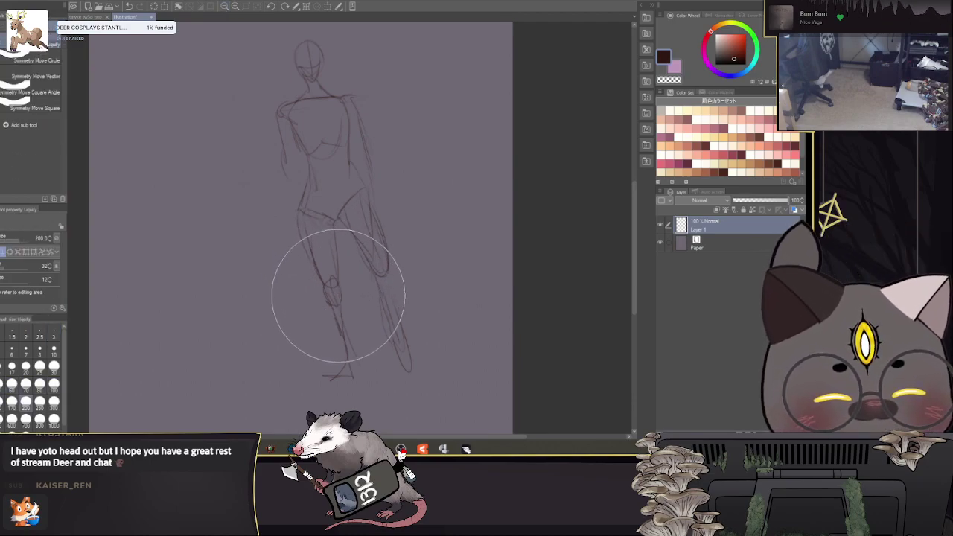
key(bracketleft)
key(bracketleft)
key(bracketleft)
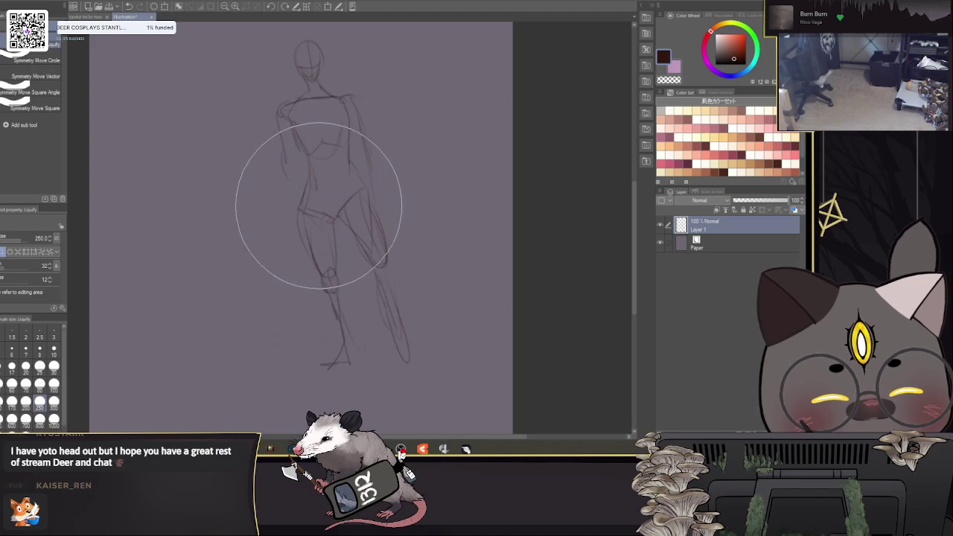
Step: Reshape the hips and pelvis lines with Liquify at brush size 125
key(bracketleft)
key(bracketleft)
key(bracketleft)
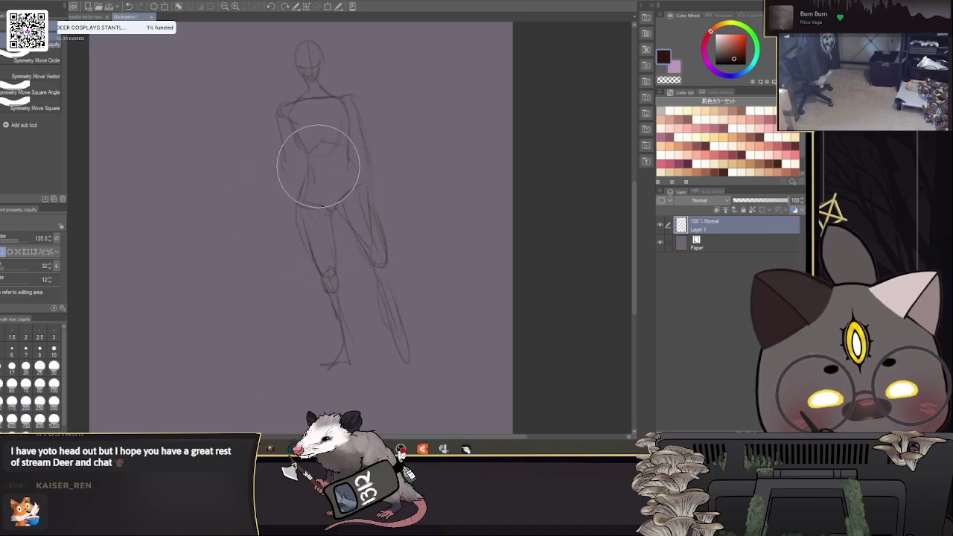
key(bracketright)
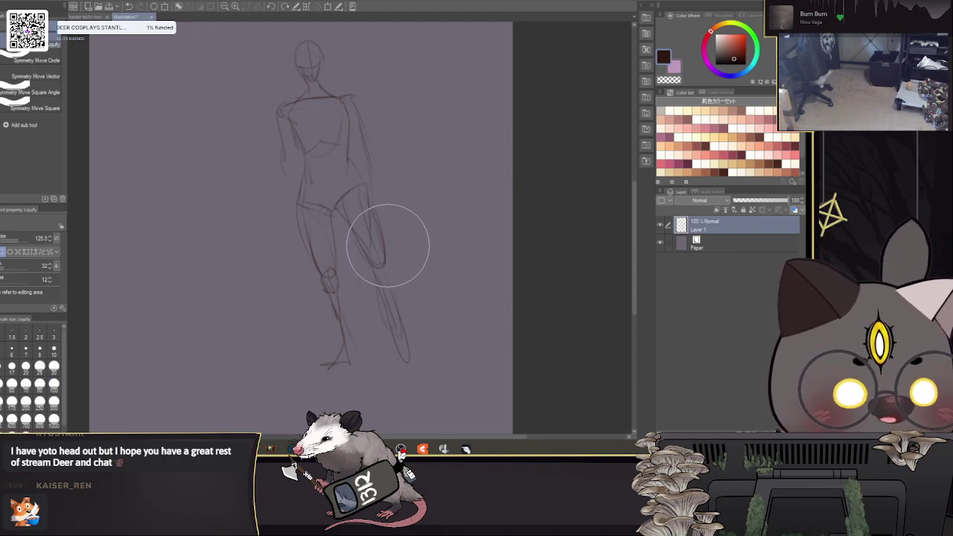
Step: Draw darker shoulder, upper arm and forearm lines on both sides of the figure with the ITS ME MARKER brush
click(1, 132)
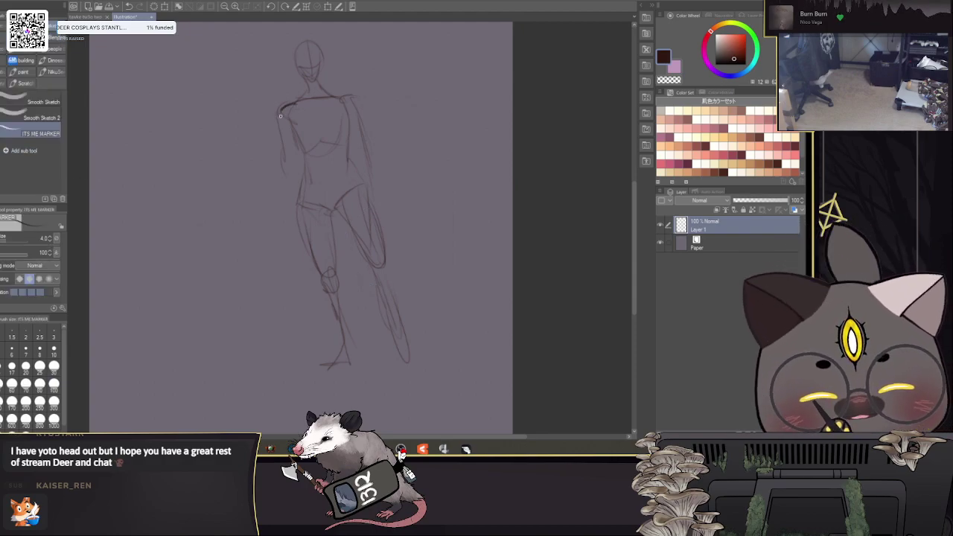
mouse_move(284, 128)
mouse_down()
mouse_move(292, 160)
mouse_move(281, 168)
mouse_move(283, 234)
mouse_up()
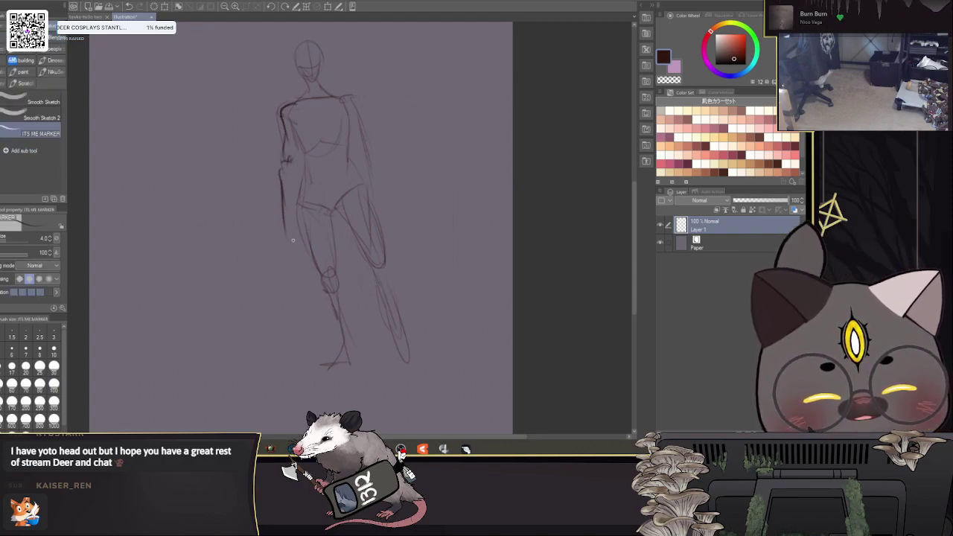
mouse_move(352, 97)
mouse_down()
mouse_move(346, 109)
mouse_move(359, 176)
mouse_up()
drag(360, 136, 368, 196)
Step: Draw the curved lower ribcage line and a vertical centre line down the torso
drag(448, 171, 468, 211)
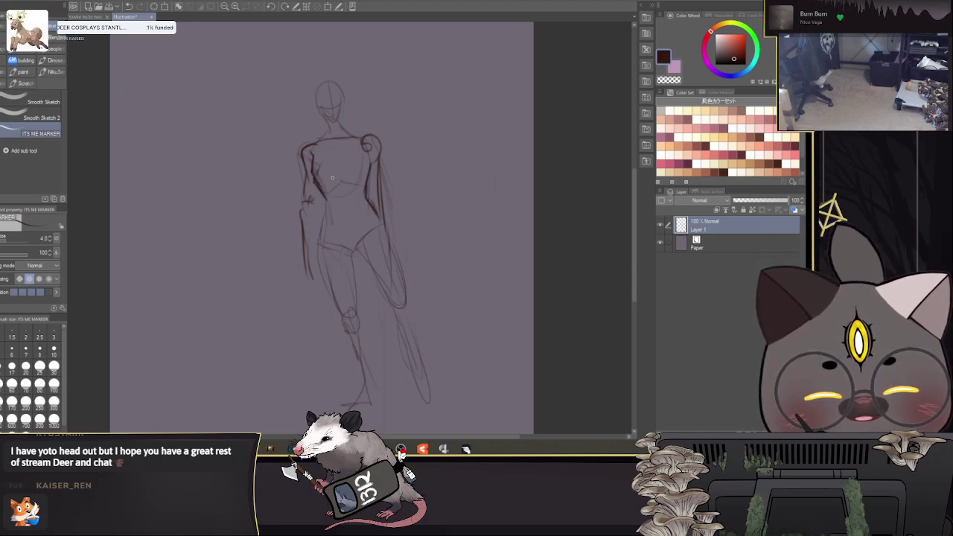
mouse_move(332, 176)
mouse_down()
mouse_move(361, 181)
mouse_move(324, 188)
mouse_move(363, 175)
mouse_up()
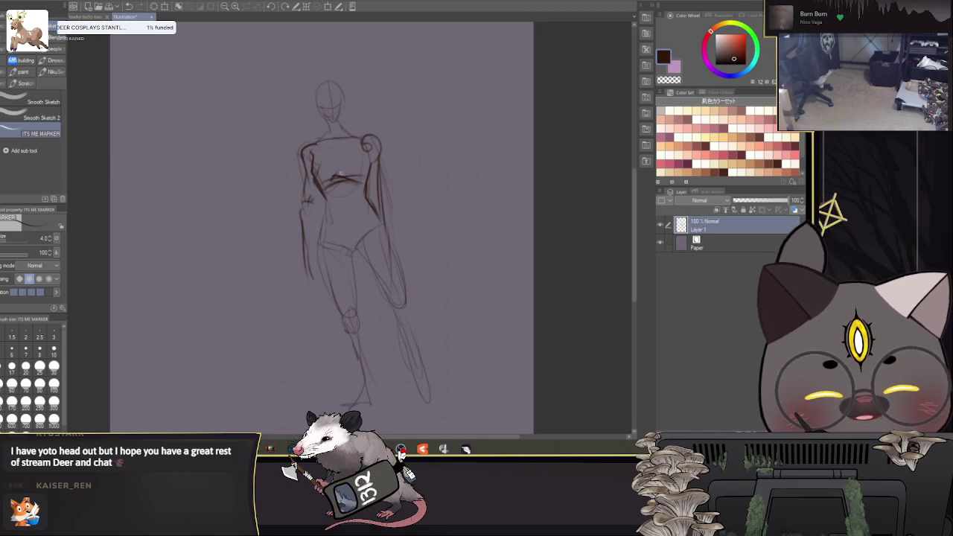
drag(339, 143, 343, 216)
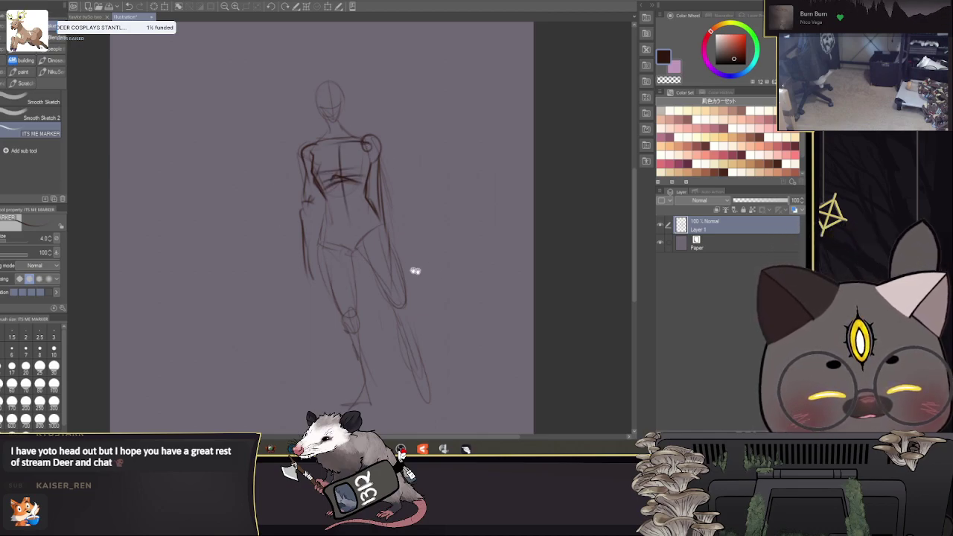
Step: Lasso the head and neck, scale them up to about 121%, reposition them above the shoulders and clear the selection
drag(406, 269, 433, 213)
scroll(541, 176, up, 1)
drag(538, 170, 543, 204)
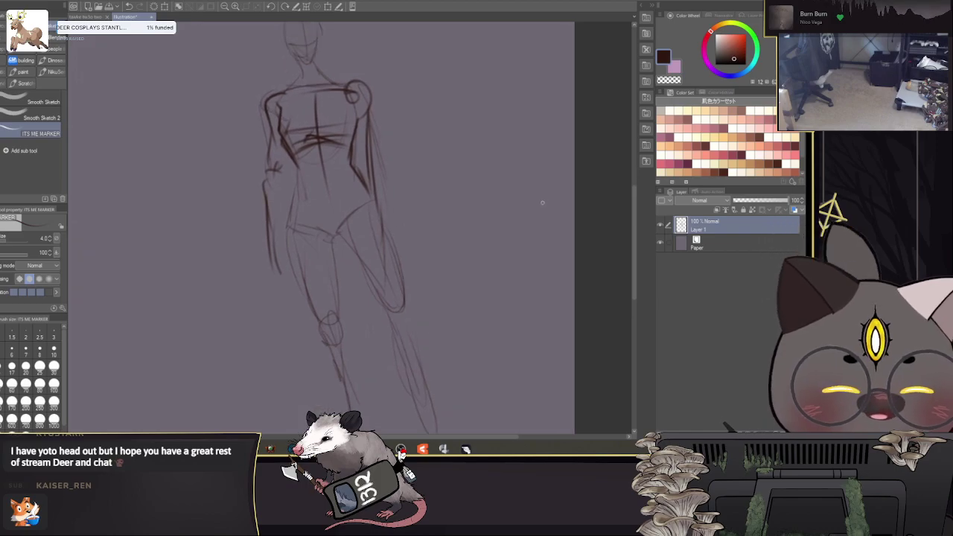
key(m)
mouse_move(350, 76)
mouse_down()
mouse_move(375, 48)
mouse_move(376, 111)
mouse_move(256, 89)
mouse_up()
click(327, 6)
drag(310, 151, 310, 170)
drag(330, 138, 331, 134)
drag(391, 159, 389, 166)
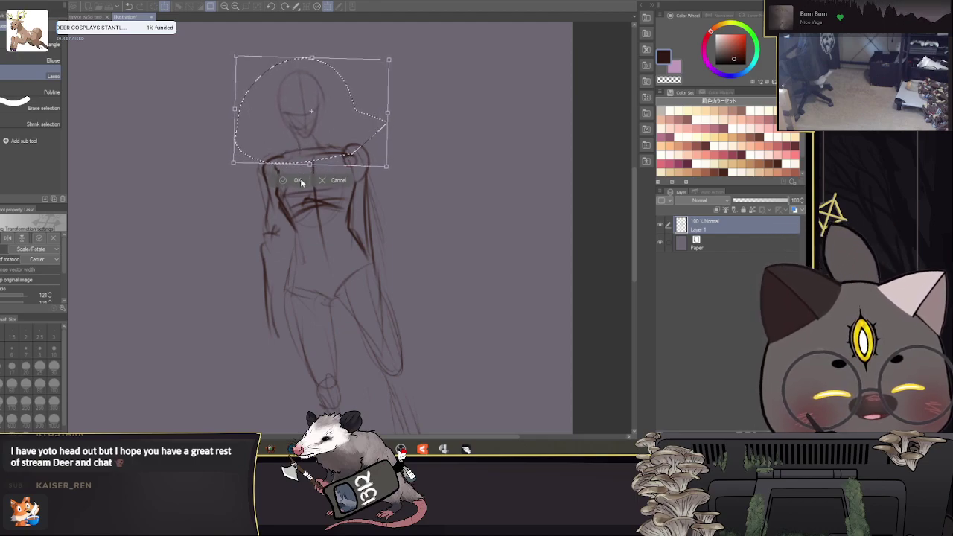
click(299, 181)
drag(432, 215, 440, 203)
key(ctrl+d)
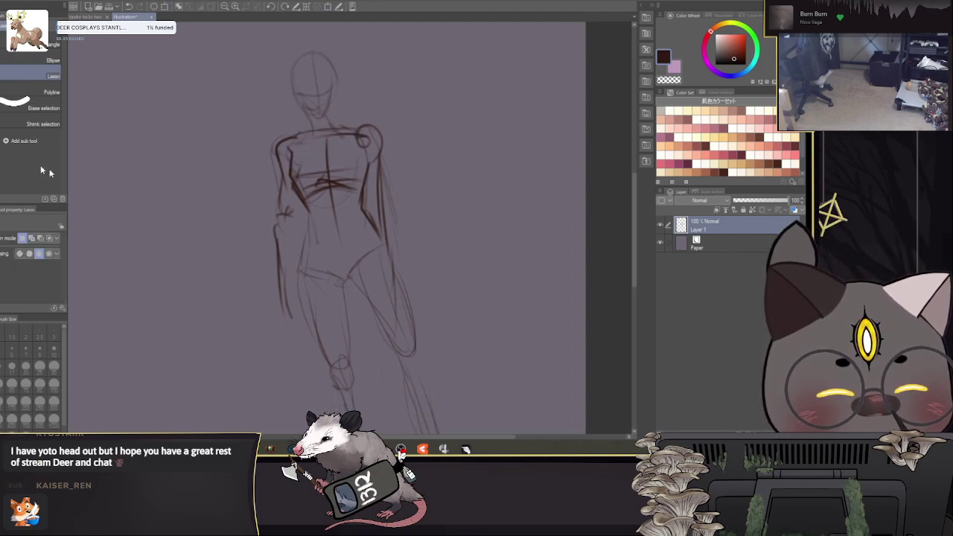
Step: Draw darker neck, shoulder, ribcage, waist and hip contours on the torso with the marker
key(p)
drag(305, 129, 341, 127)
drag(474, 228, 476, 180)
mouse_move(304, 130)
mouse_down()
mouse_move(281, 129)
mouse_move(319, 161)
mouse_up()
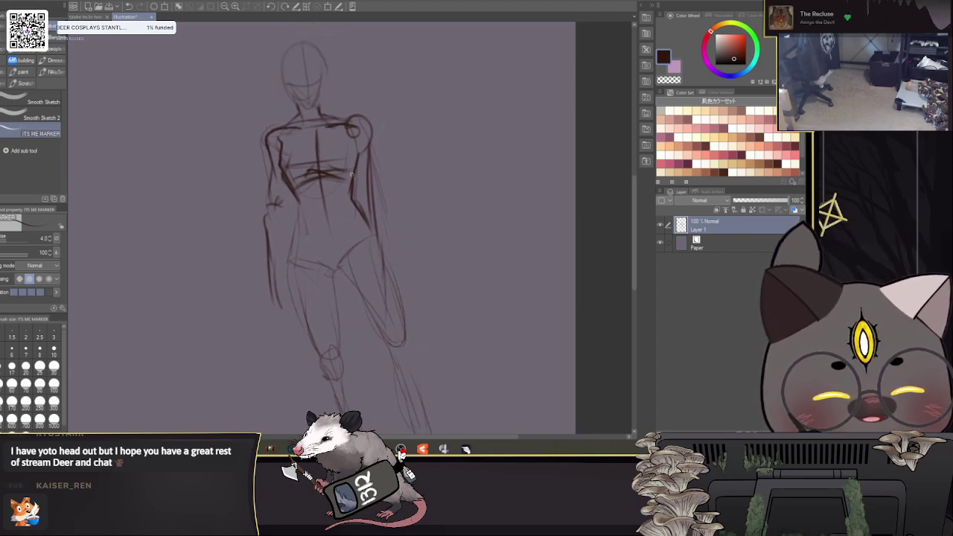
mouse_move(414, 255)
mouse_down()
mouse_move(461, 195)
mouse_move(443, 199)
mouse_up()
mouse_move(355, 153)
mouse_down()
mouse_move(358, 166)
mouse_move(325, 165)
mouse_move(318, 199)
mouse_move(374, 217)
mouse_up()
drag(392, 170, 375, 179)
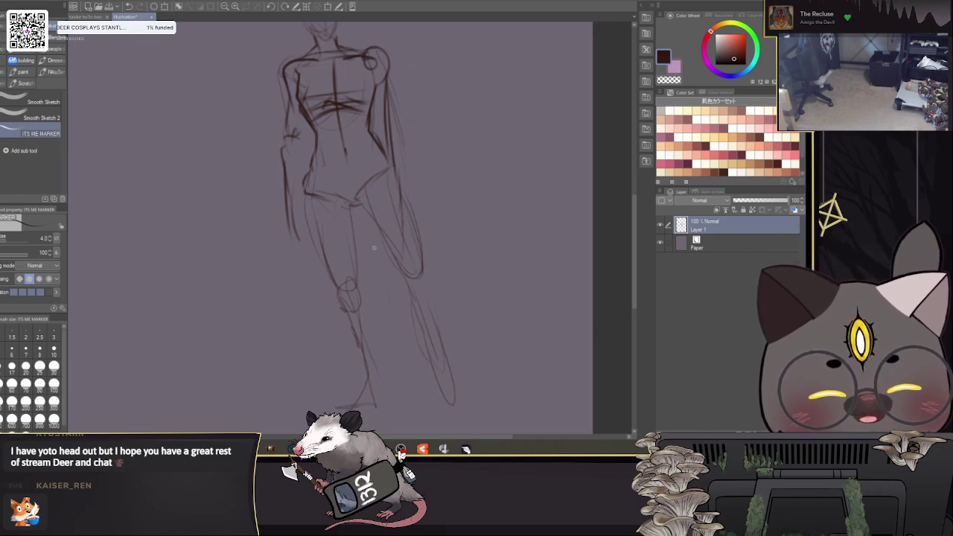
Step: Draw darker contours for the thigh, knee and lower leg of the outstretched leg
drag(368, 243, 337, 190)
mouse_move(360, 114)
mouse_down()
mouse_move(376, 150)
mouse_move(378, 227)
mouse_up()
mouse_move(328, 151)
mouse_down()
mouse_move(375, 224)
mouse_move(392, 223)
mouse_move(378, 223)
mouse_move(378, 245)
mouse_move(423, 342)
mouse_up()
drag(392, 211, 418, 293)
drag(412, 290, 428, 338)
Step: Draw darker contours for the supporting leg, covering the thigh, knee, calf and foot
mouse_move(414, 241)
mouse_down()
mouse_move(439, 221)
mouse_move(426, 212)
mouse_up()
drag(286, 110, 323, 201)
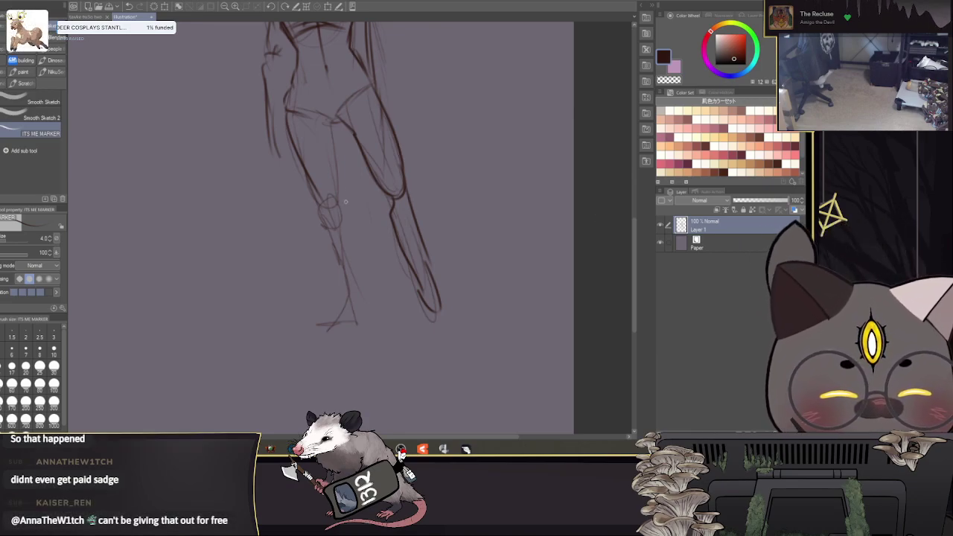
drag(332, 122, 343, 193)
mouse_move(334, 144)
mouse_down()
mouse_move(339, 196)
mouse_move(340, 182)
mouse_up()
mouse_move(338, 195)
mouse_down()
mouse_move(318, 193)
mouse_move(337, 228)
mouse_move(335, 202)
mouse_move(350, 211)
mouse_move(371, 308)
mouse_up()
mouse_move(329, 222)
mouse_down()
mouse_move(353, 292)
mouse_move(327, 324)
mouse_up()
mouse_move(432, 250)
mouse_down()
mouse_move(469, 329)
mouse_move(418, 212)
mouse_up()
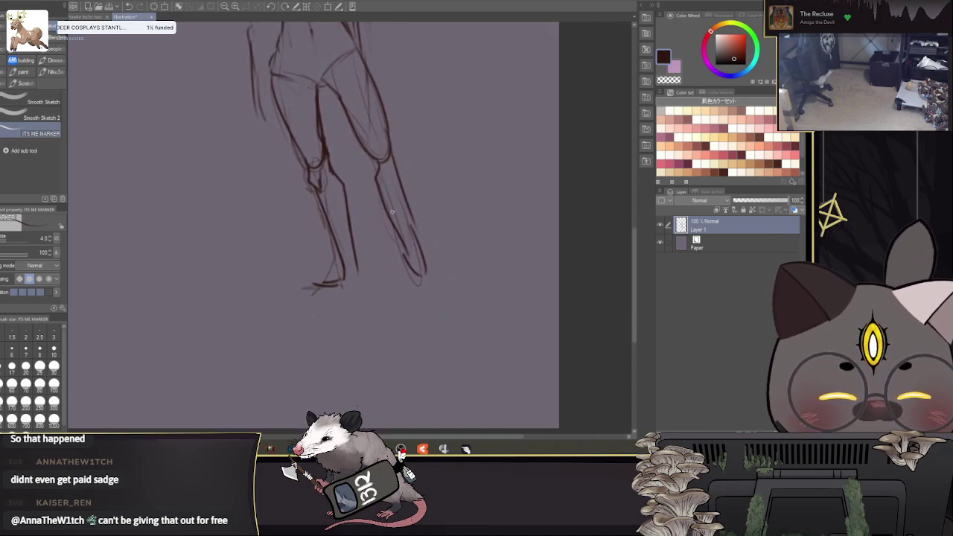
key(j)
drag(401, 137, 377, 146)
key(ctrl+z)
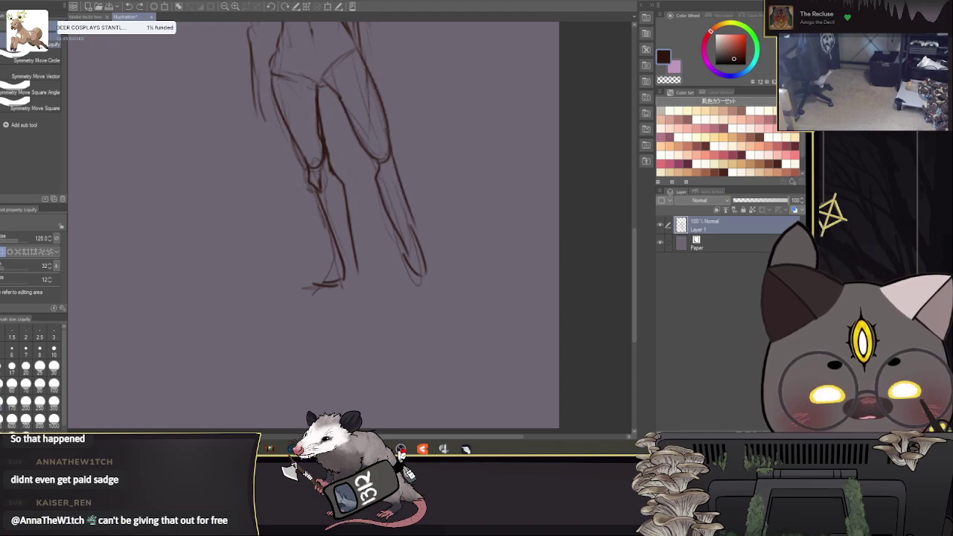
Step: Lasso the outstretched leg and rotate it inward, closer to the supporting leg
key(m)
drag(349, 124, 431, 137)
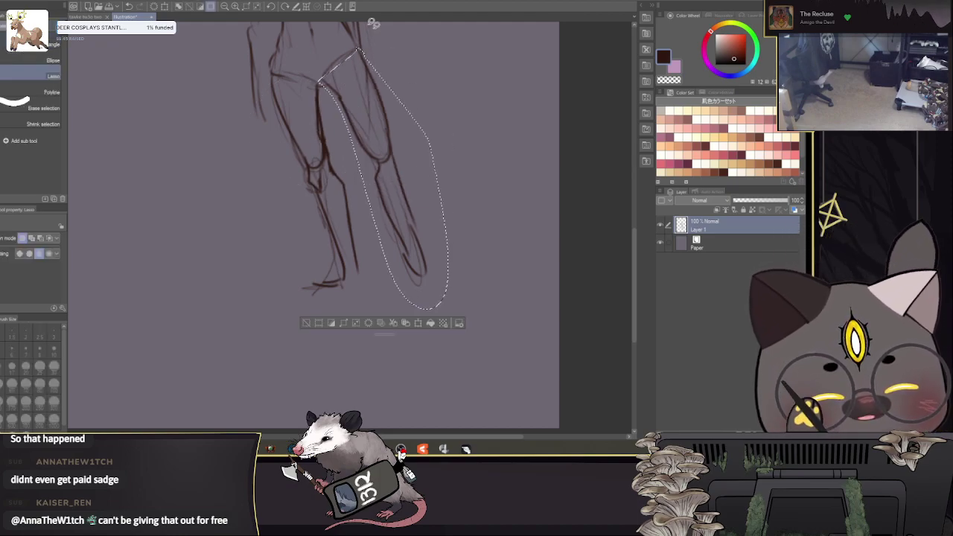
click(328, 7)
drag(469, 75, 482, 86)
drag(394, 139, 381, 142)
click(361, 331)
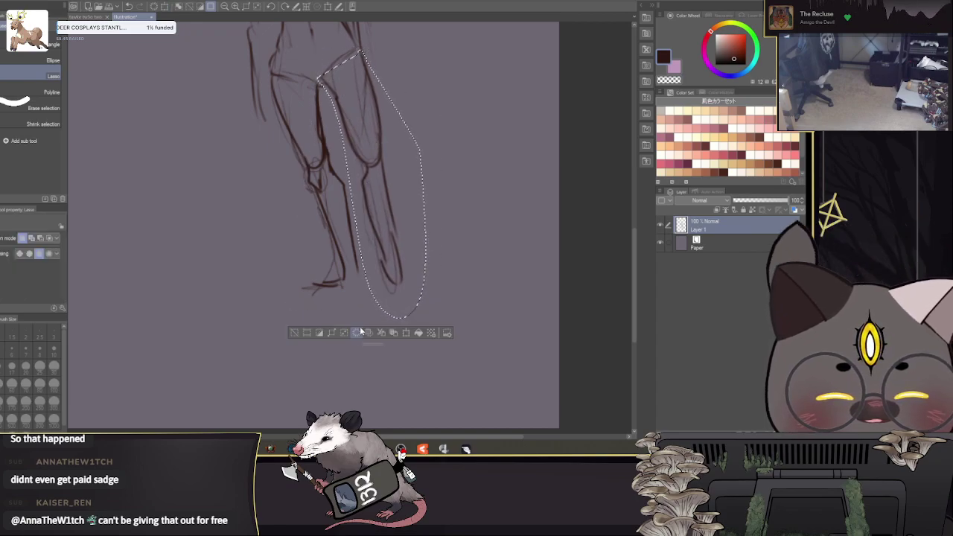
click(357, 332)
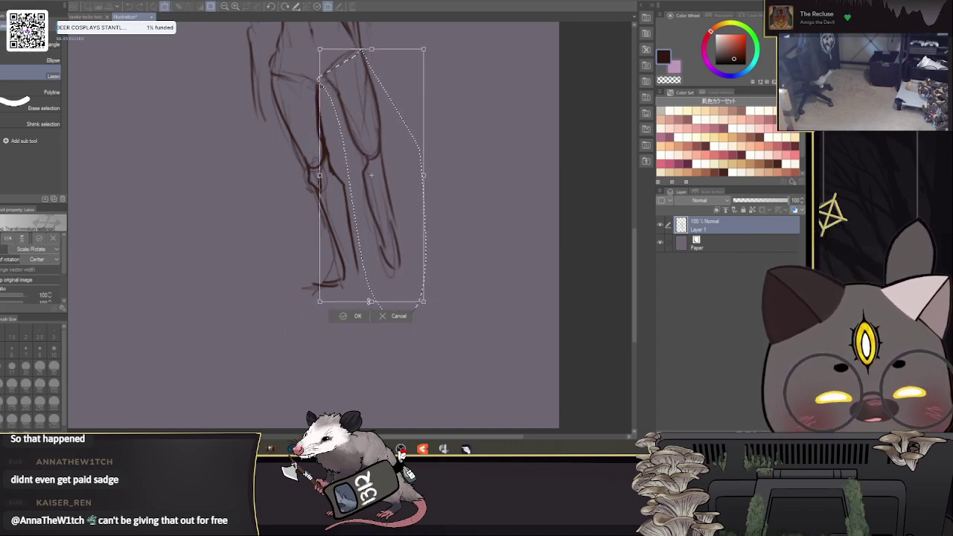
drag(369, 301, 388, 300)
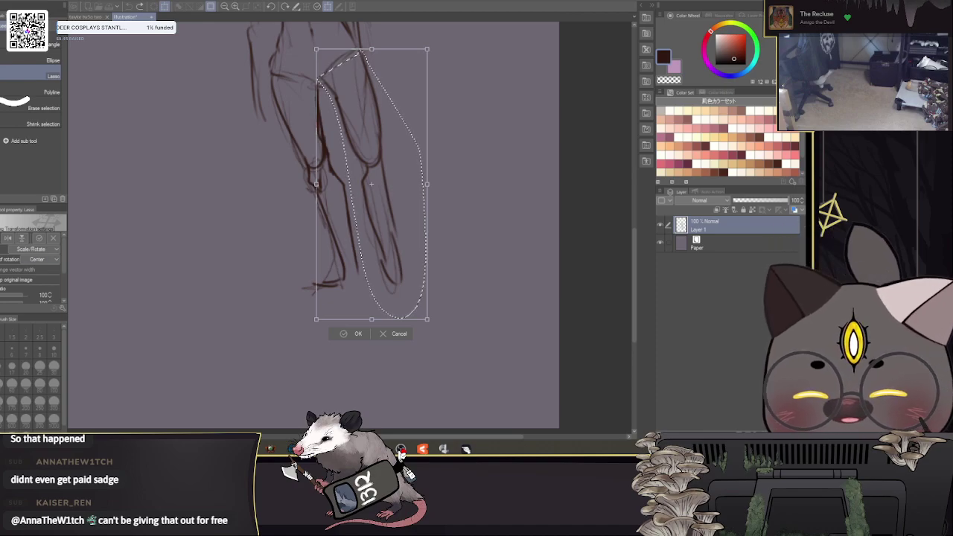
key(p)
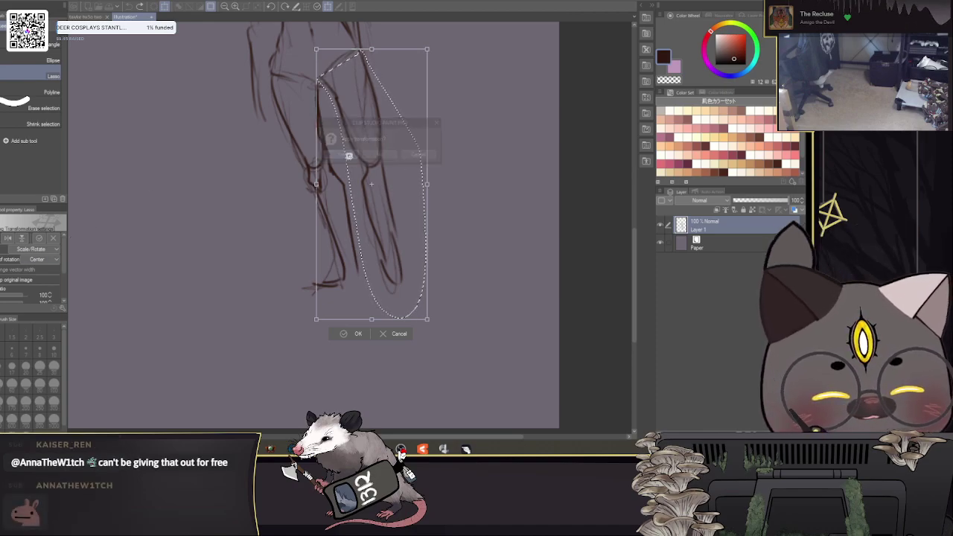
click(348, 155)
Step: Shorten the lower end of the selected leg with Liquify at brush size 150 and clear the selection
key(j)
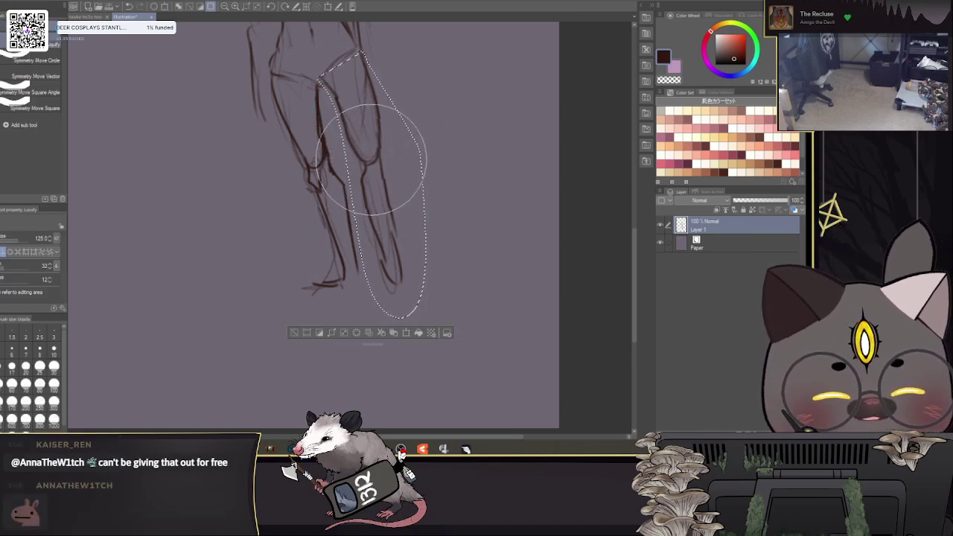
key(bracketright)
drag(398, 288, 396, 275)
click(66, 1)
click(79, 16)
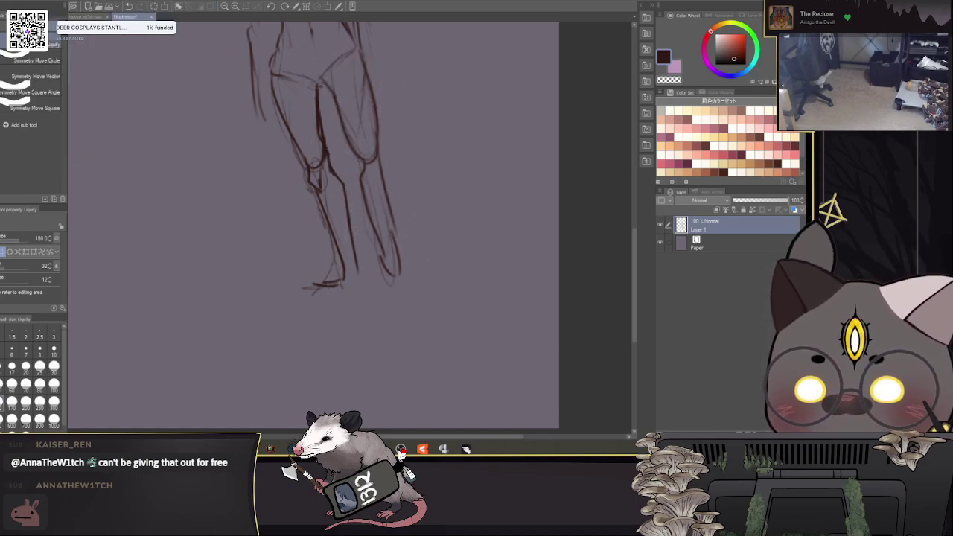
Step: Draw the missing foot, angled outward, at the end of the repositioned leg with the marker
key(p)
drag(425, 285, 390, 256)
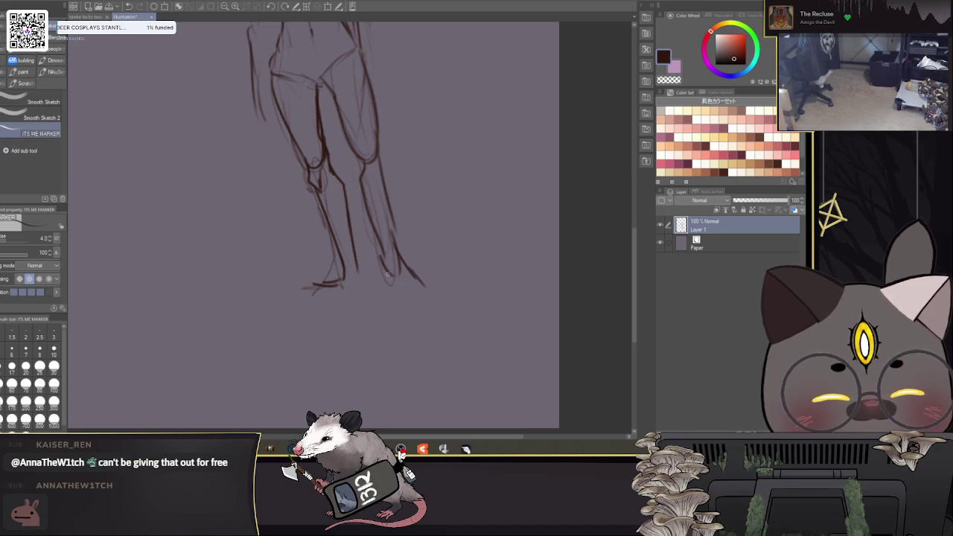
drag(437, 185, 422, 300)
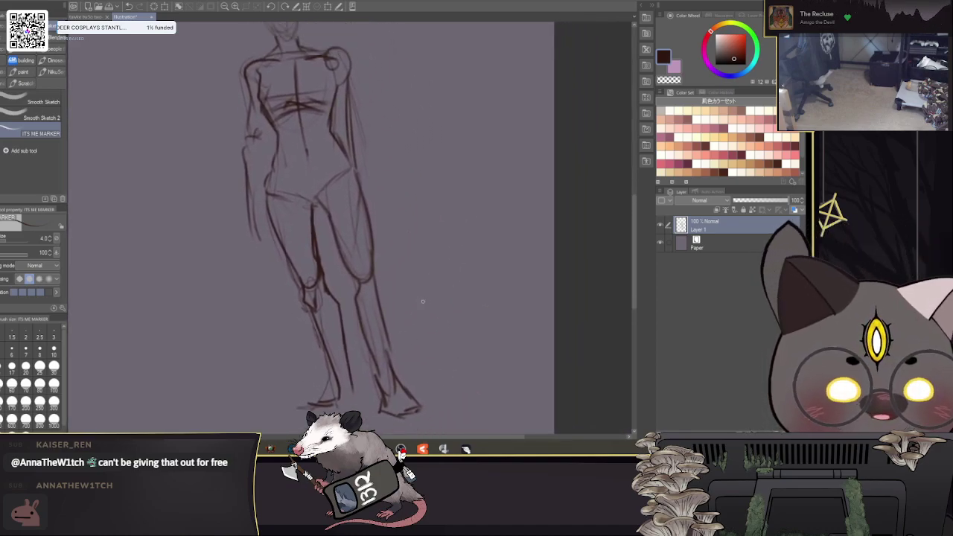
Step: Rotate the whole figure sketch slightly clockwise with Free Transform so it stands more upright
click(270, 6)
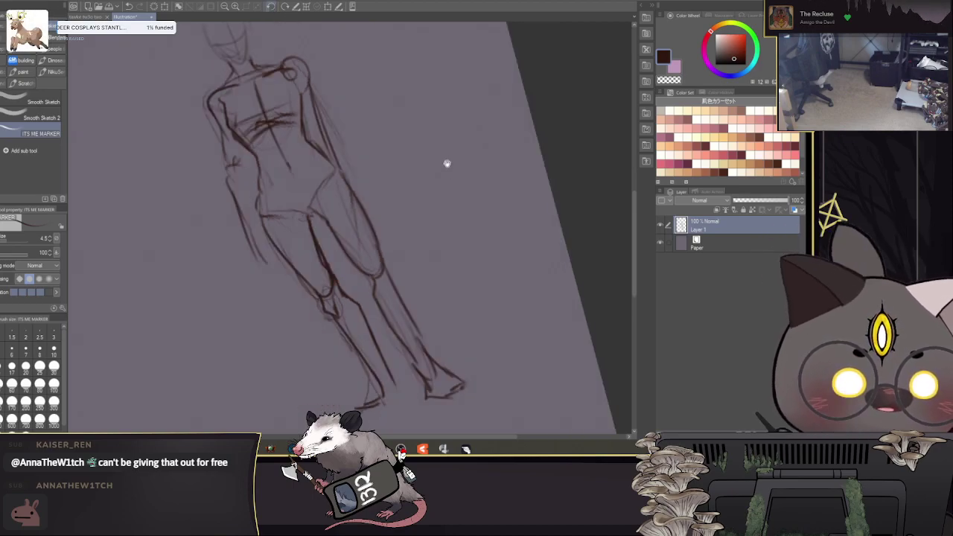
click(296, 7)
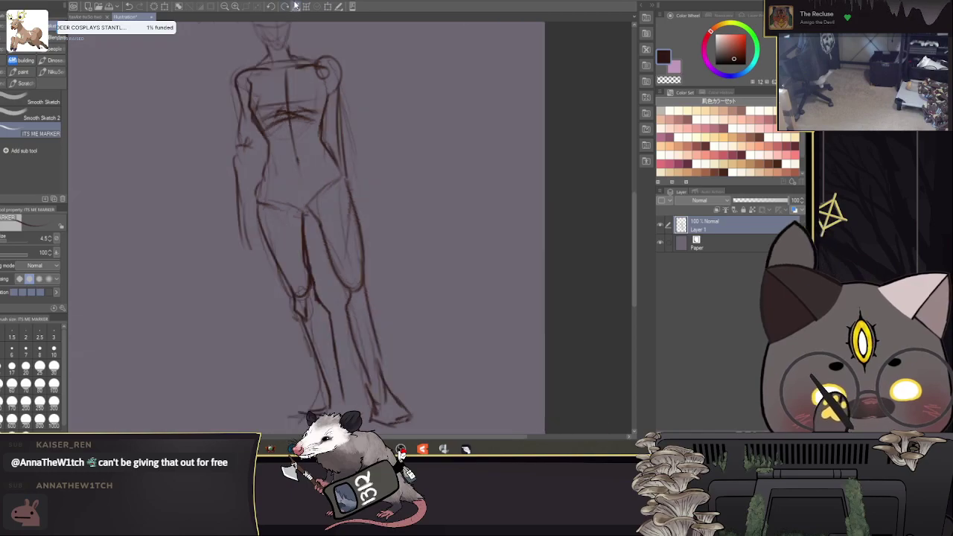
mouse_move(443, 270)
mouse_down()
mouse_move(447, 326)
mouse_move(436, 219)
mouse_move(425, 299)
mouse_up()
click(271, 6)
click(284, 6)
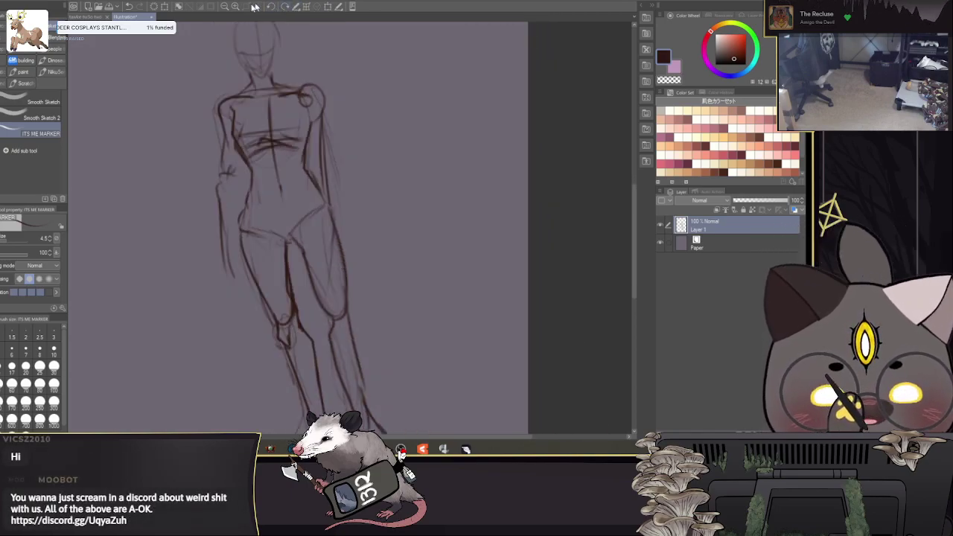
click(225, 7)
drag(279, 81, 274, 60)
key(ctrl+t)
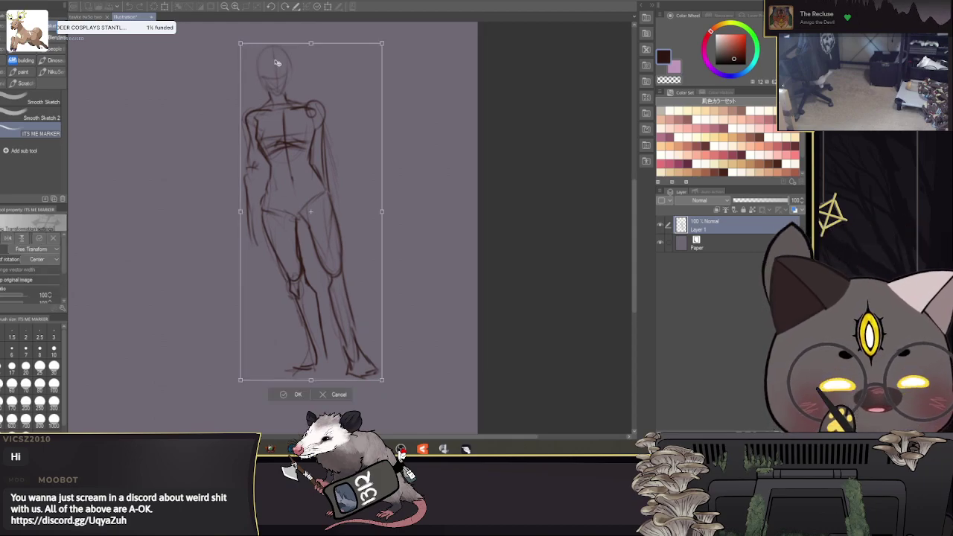
mouse_move(451, 85)
mouse_down()
mouse_move(477, 87)
mouse_move(478, 156)
mouse_up()
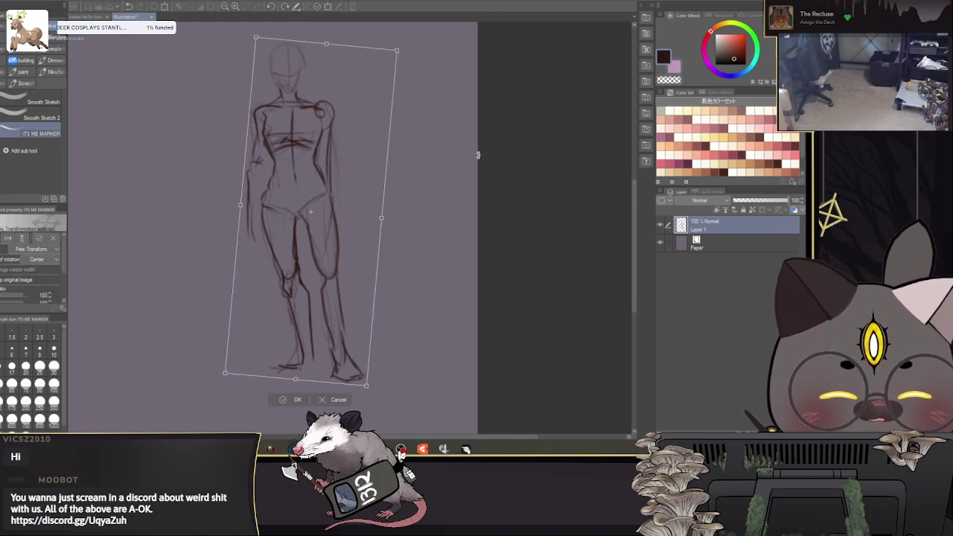
click(299, 399)
Step: Redraw the arm beside the supporting leg with a fuller forearm and a hand hanging by the thigh
drag(431, 256, 492, 291)
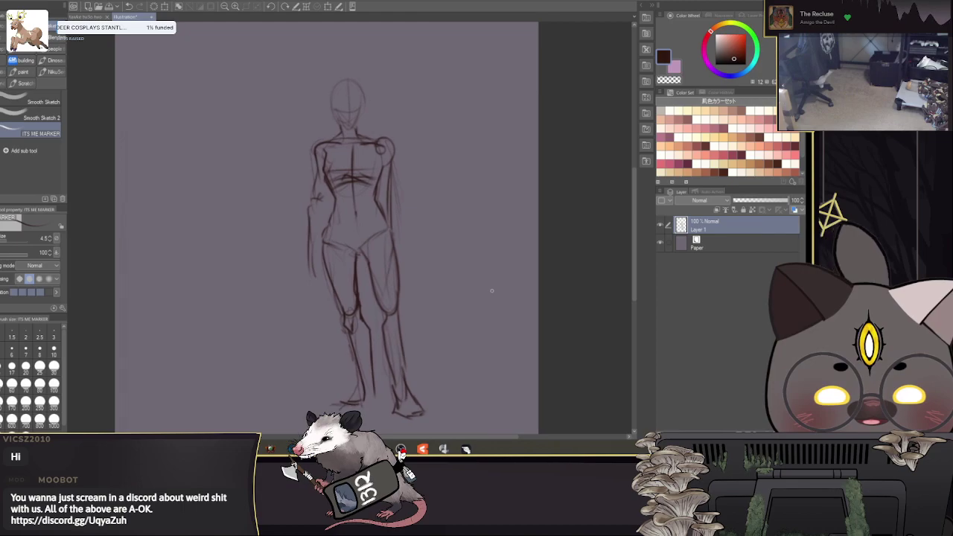
mouse_move(317, 159)
mouse_down()
mouse_move(309, 213)
mouse_move(314, 284)
mouse_up()
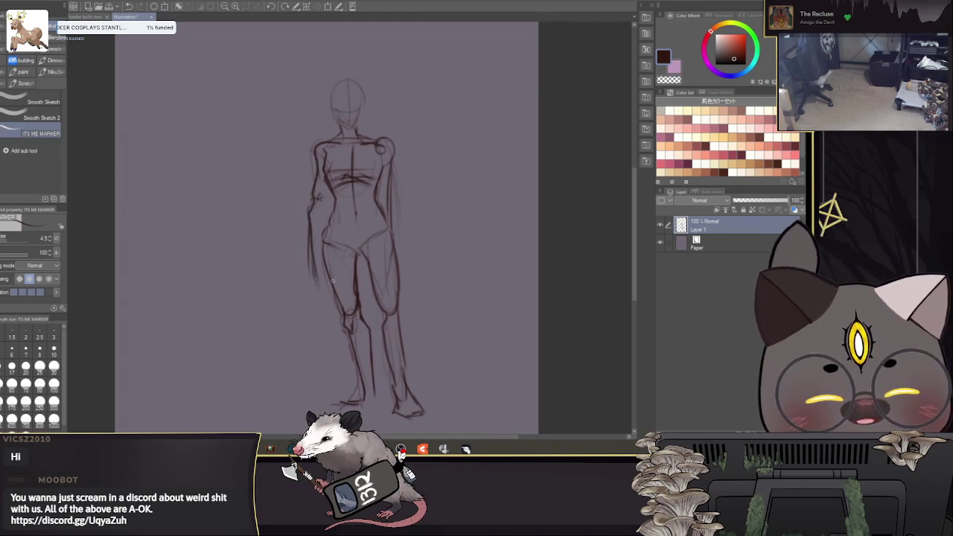
mouse_move(326, 180)
mouse_down()
mouse_move(322, 260)
mouse_move(311, 275)
mouse_up()
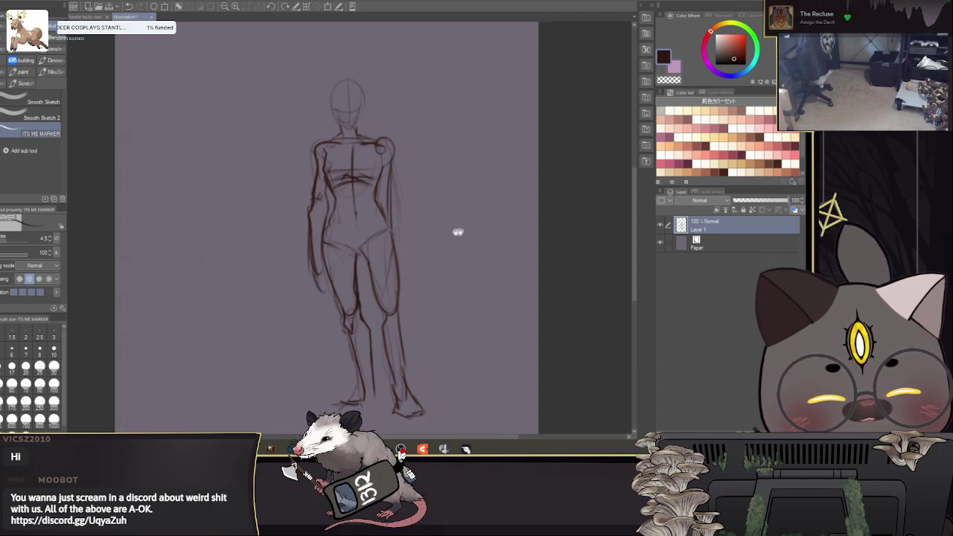
drag(451, 230, 469, 189)
drag(336, 228, 341, 258)
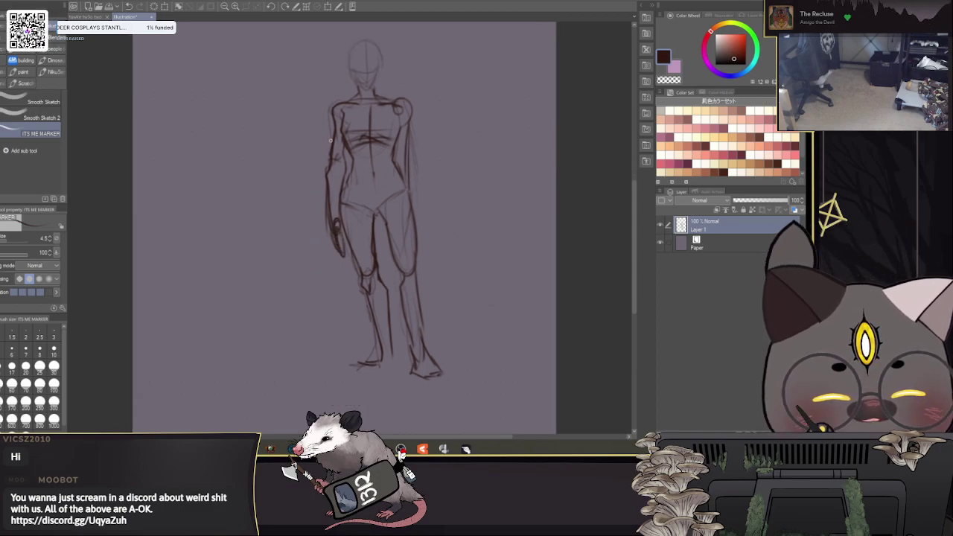
Step: Reinforce the finished arm's contour and rough in the opposite arm's long outer curve with a small hand shape
drag(333, 105, 333, 210)
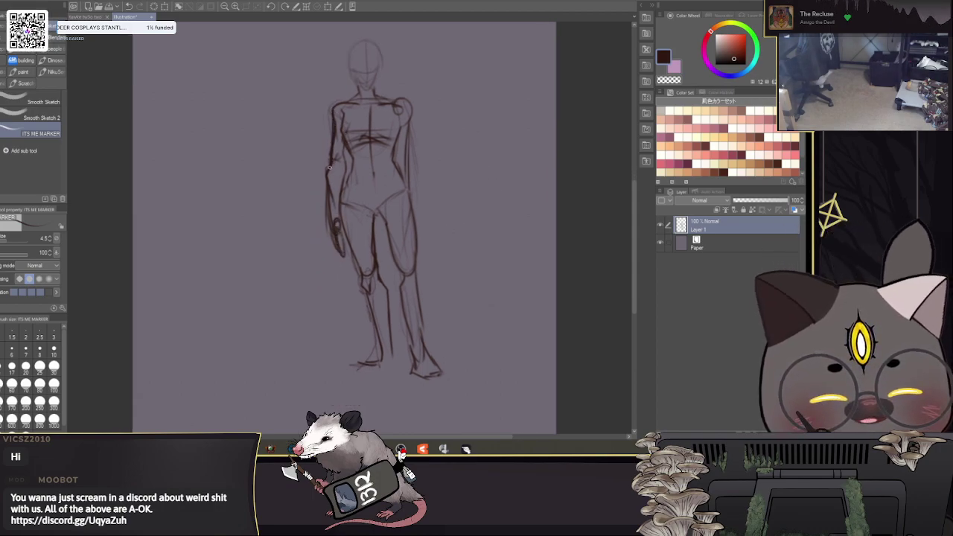
drag(338, 156, 343, 190)
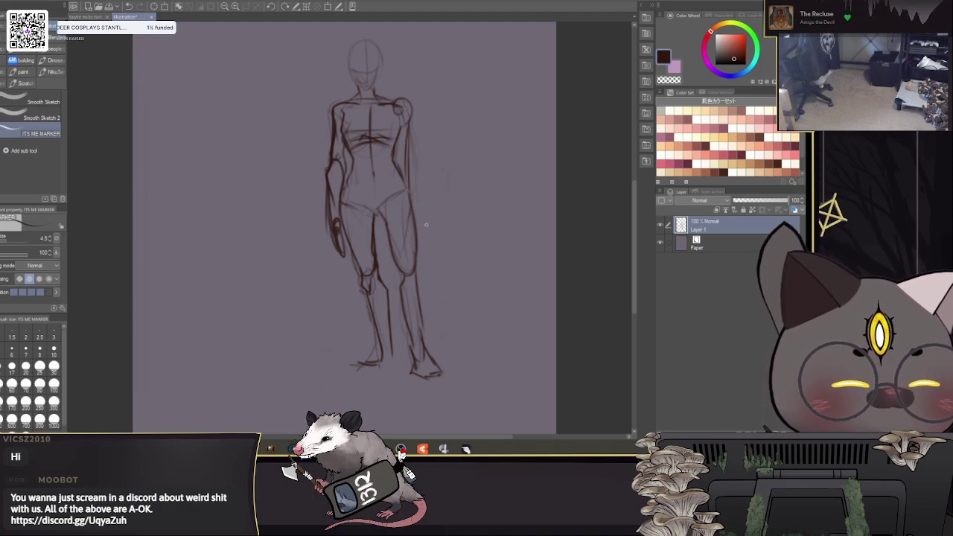
drag(432, 245, 439, 173)
drag(409, 298, 422, 125)
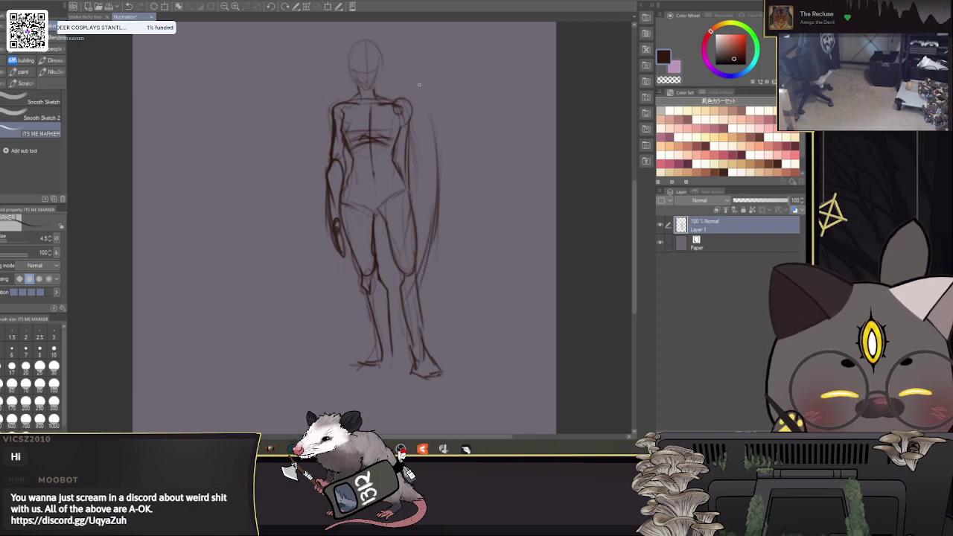
drag(429, 247, 425, 217)
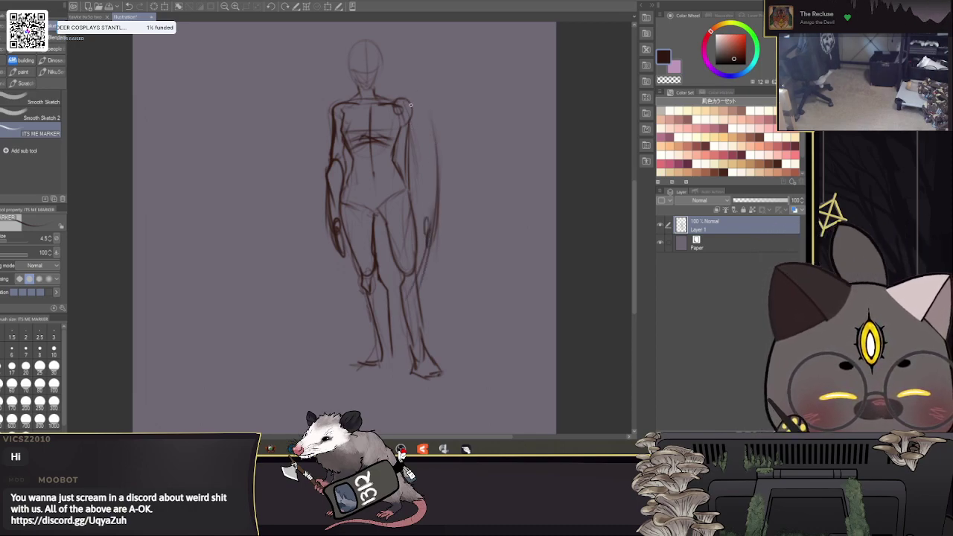
Step: Draw the opposite arm's upper arm, replacing the first forearm strokes with a tapered forearm and a hand beside the hip
mouse_move(405, 123)
mouse_down()
mouse_move(399, 115)
mouse_move(419, 144)
mouse_move(389, 141)
mouse_move(414, 172)
mouse_move(388, 179)
mouse_move(397, 208)
mouse_up()
mouse_move(372, 155)
mouse_down()
mouse_move(375, 179)
mouse_move(398, 195)
mouse_move(390, 173)
mouse_move(397, 199)
mouse_move(419, 208)
mouse_up()
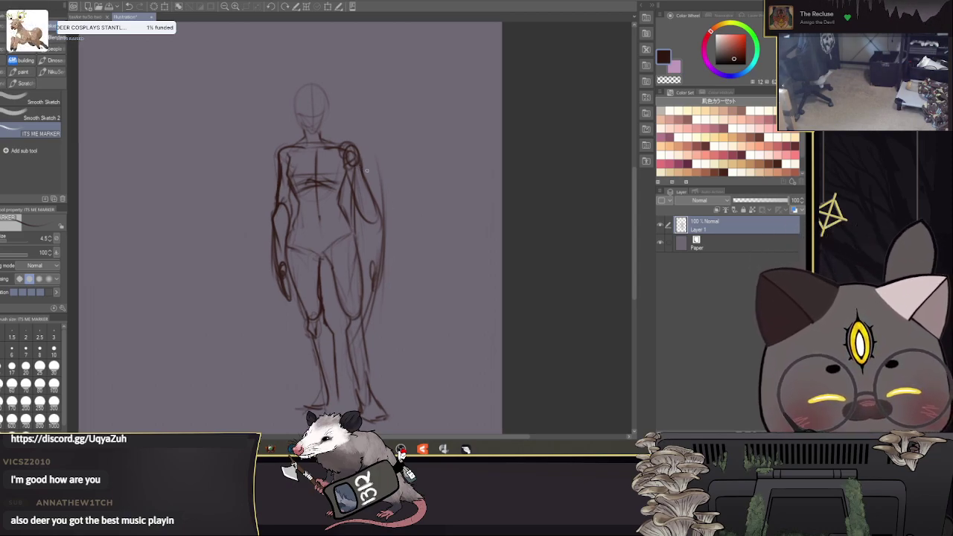
key(ctrl+z)
key(ctrl+z)
key(ctrl+z)
key(ctrl+z)
mouse_move(381, 265)
mouse_down()
mouse_move(367, 286)
mouse_move(382, 279)
mouse_move(382, 263)
mouse_move(368, 275)
mouse_move(379, 241)
mouse_move(372, 215)
mouse_move(365, 233)
mouse_move(365, 204)
mouse_move(360, 231)
mouse_move(374, 253)
mouse_up()
drag(360, 173, 367, 203)
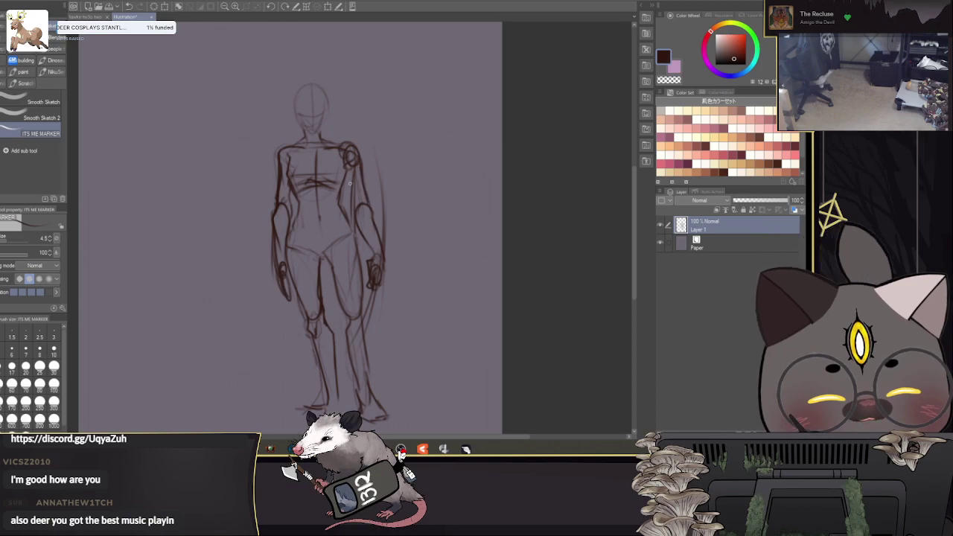
Step: Refine that arm's inner upper-arm line and strengthen its elbow and forearm contours down to the wrist
drag(345, 160, 351, 209)
mouse_move(472, 252)
mouse_down()
mouse_move(563, 209)
mouse_move(516, 246)
mouse_up()
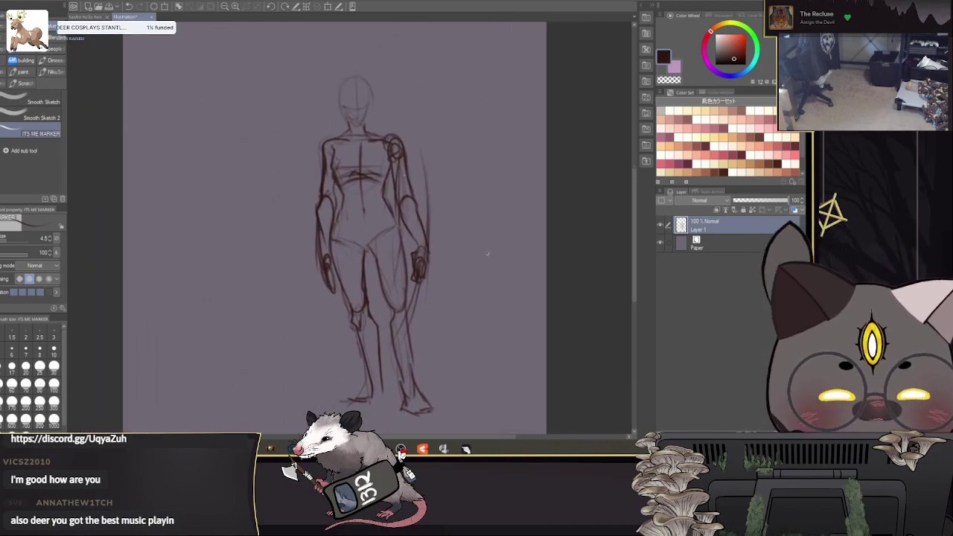
drag(390, 171, 403, 199)
drag(435, 245, 421, 225)
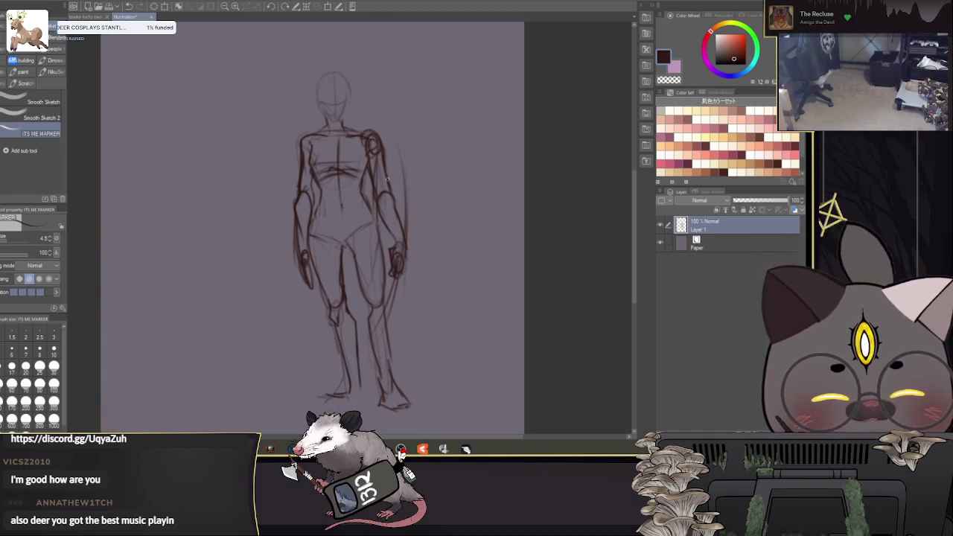
drag(395, 194, 403, 235)
drag(377, 202, 400, 245)
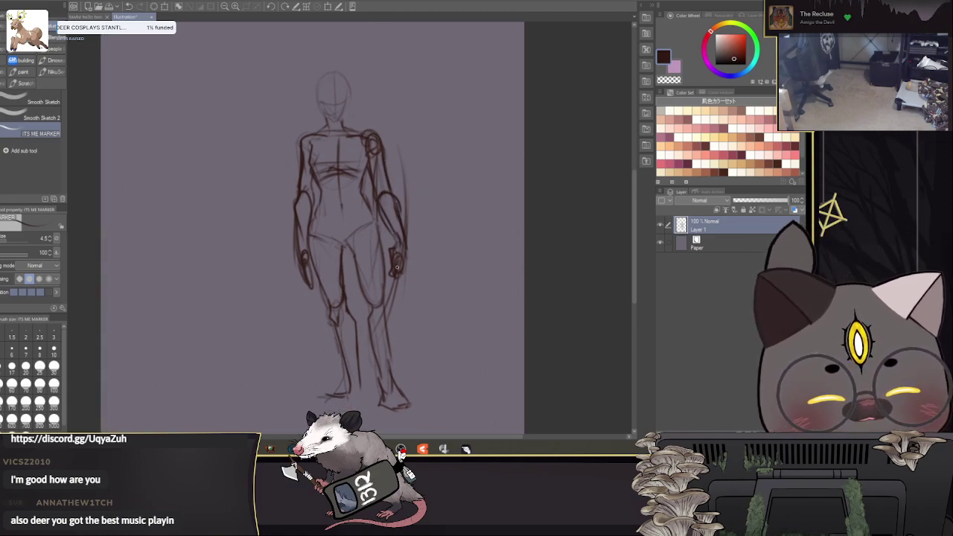
mouse_move(468, 282)
mouse_down()
mouse_move(482, 213)
mouse_move(466, 254)
mouse_up()
Step: Strengthen the pelvis line and waist contours, and trim the hip line with the transparent colour at brush size 6
mouse_move(373, 182)
mouse_down()
mouse_move(375, 199)
mouse_move(347, 218)
mouse_up()
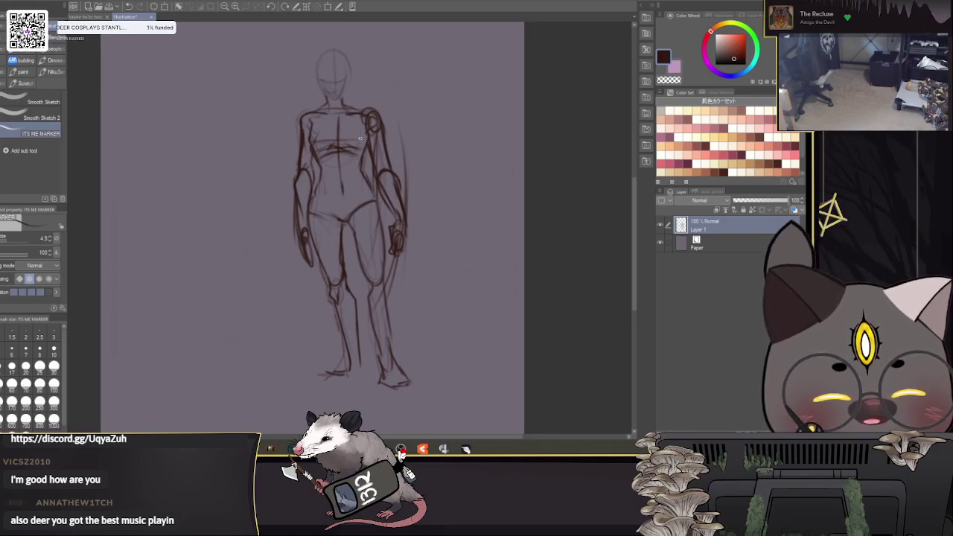
drag(321, 172, 312, 200)
mouse_move(366, 178)
mouse_down()
mouse_move(376, 214)
mouse_move(353, 209)
mouse_up()
click(674, 82)
click(12, 349)
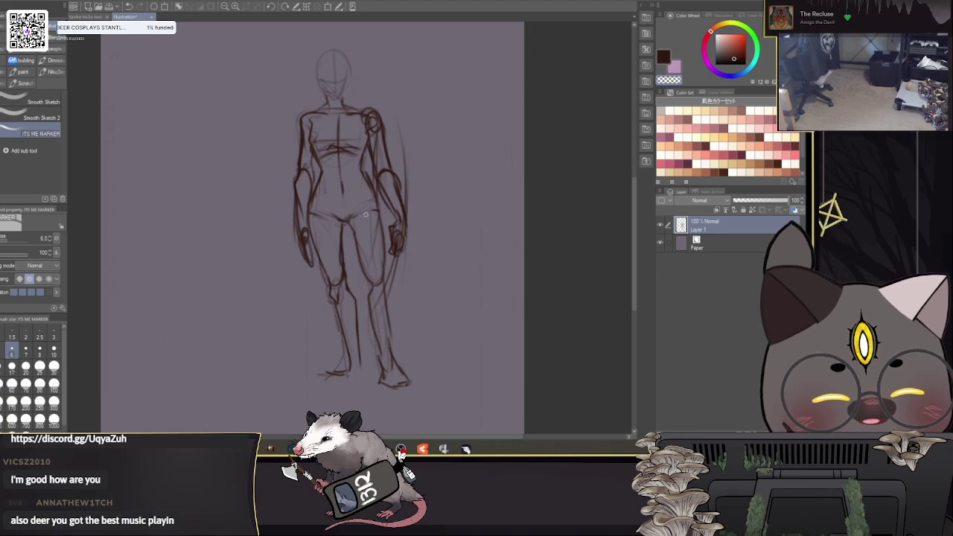
drag(474, 195, 467, 179)
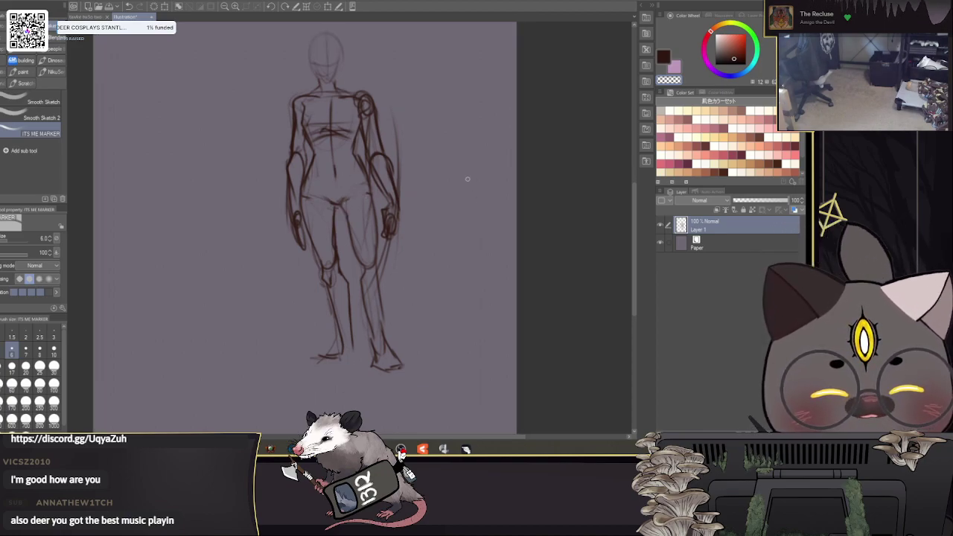
Step: Lengthen the figure's thighs with Liquify using an enlarged brush, and reduce the brush size again
drag(468, 179, 450, 156)
key(j)
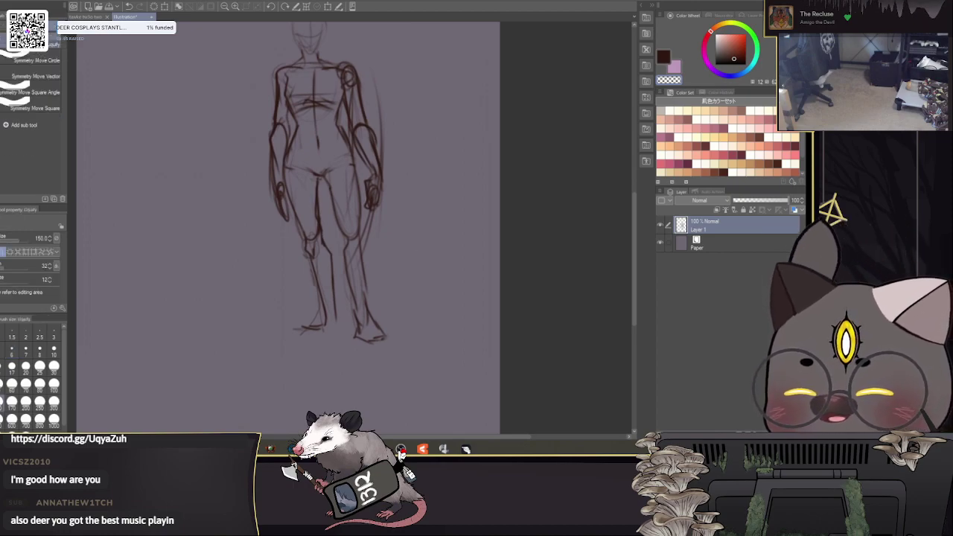
drag(363, 282, 368, 193)
key(])
key(])
key(])
key(])
key(])
drag(344, 219, 324, 335)
key([)
key([)
key([)
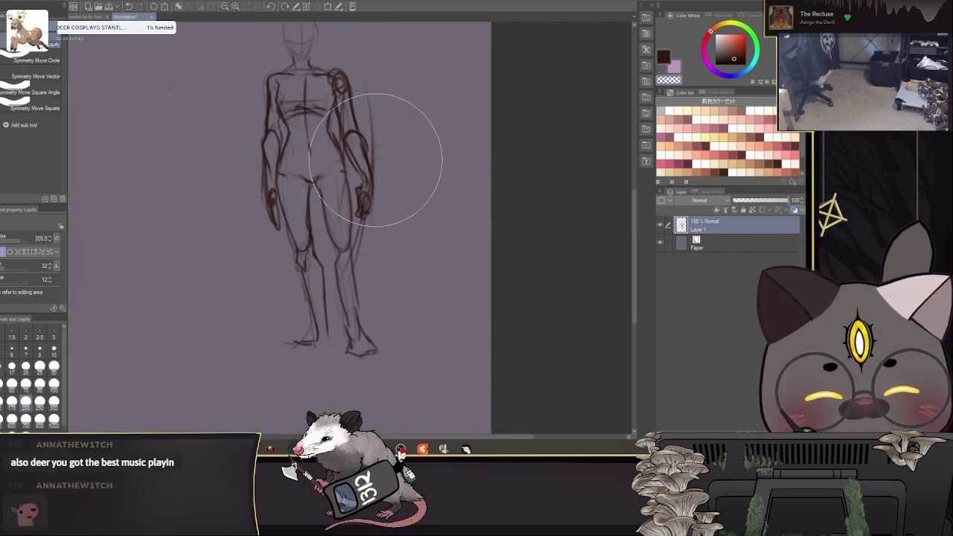
Step: Push both arms closer to the body and adjust the legs with Liquify at brush size 250
key(bracketright)
key(bracketright)
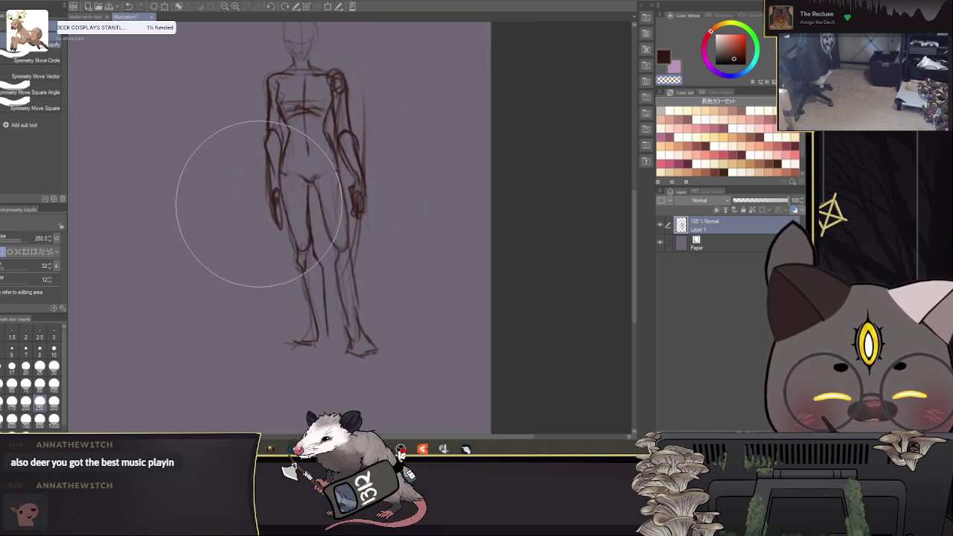
mouse_move(458, 204)
mouse_down()
mouse_move(481, 253)
mouse_move(475, 195)
mouse_up()
drag(321, 273, 293, 263)
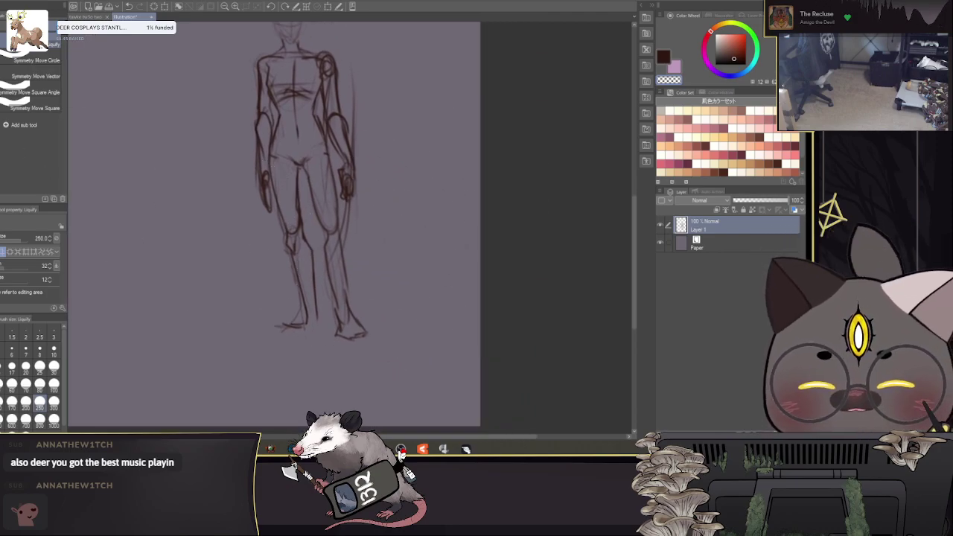
Step: Redraw the inner thighs, knees, lower legs and both feet with the marker at size 5 in the sketch's dark brown
key(p)
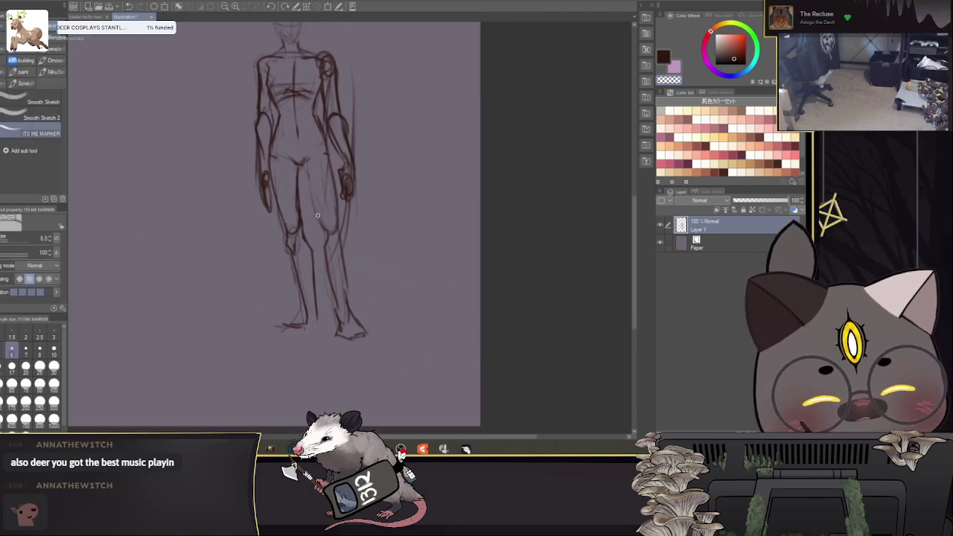
click(733, 63)
alt+click(297, 196)
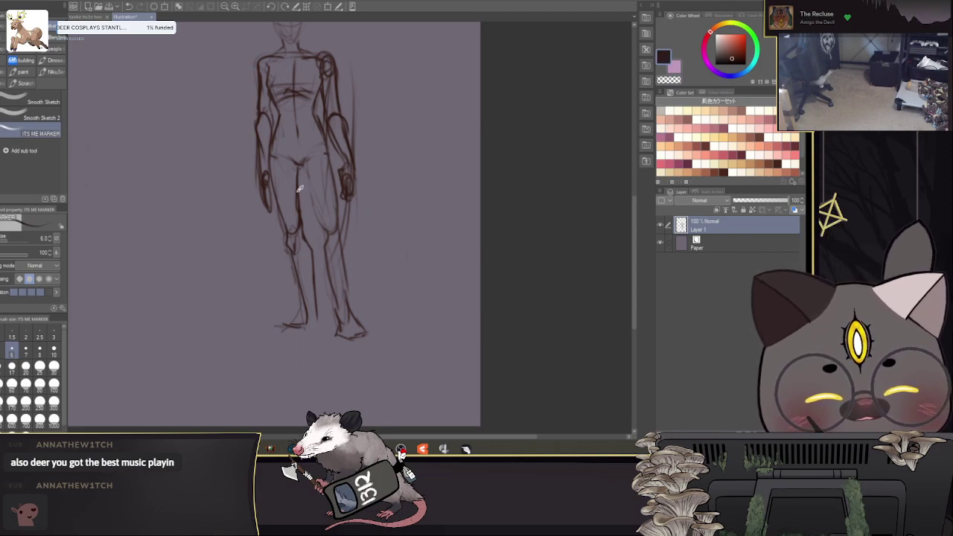
key([)
drag(306, 168, 326, 231)
mouse_move(324, 221)
mouse_down()
mouse_move(323, 249)
mouse_move(343, 312)
mouse_move(340, 224)
mouse_move(341, 313)
mouse_move(333, 211)
mouse_move(350, 312)
mouse_move(363, 328)
mouse_move(333, 294)
mouse_move(341, 334)
mouse_move(366, 335)
mouse_move(339, 332)
mouse_move(368, 336)
mouse_move(365, 324)
mouse_move(311, 300)
mouse_move(281, 328)
mouse_move(310, 329)
mouse_move(278, 329)
mouse_up()
drag(389, 256, 400, 242)
mouse_move(322, 238)
mouse_down()
mouse_move(322, 319)
mouse_move(305, 306)
mouse_move(323, 307)
mouse_up()
drag(306, 308, 325, 312)
mouse_move(431, 232)
mouse_down()
mouse_move(461, 226)
mouse_move(457, 315)
mouse_move(445, 295)
mouse_up()
mouse_move(395, 190)
mouse_down()
mouse_move(459, 256)
mouse_move(471, 327)
mouse_up()
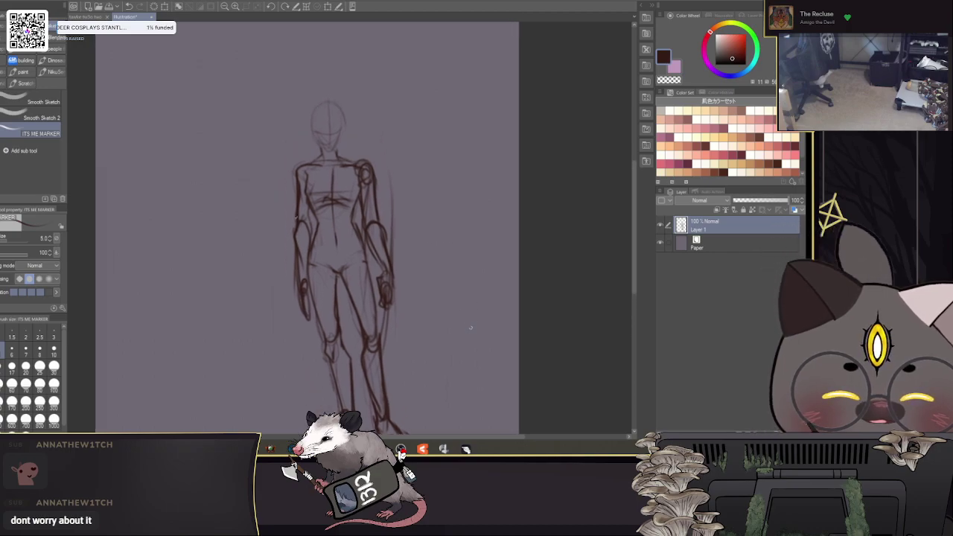
drag(229, 233, 265, 261)
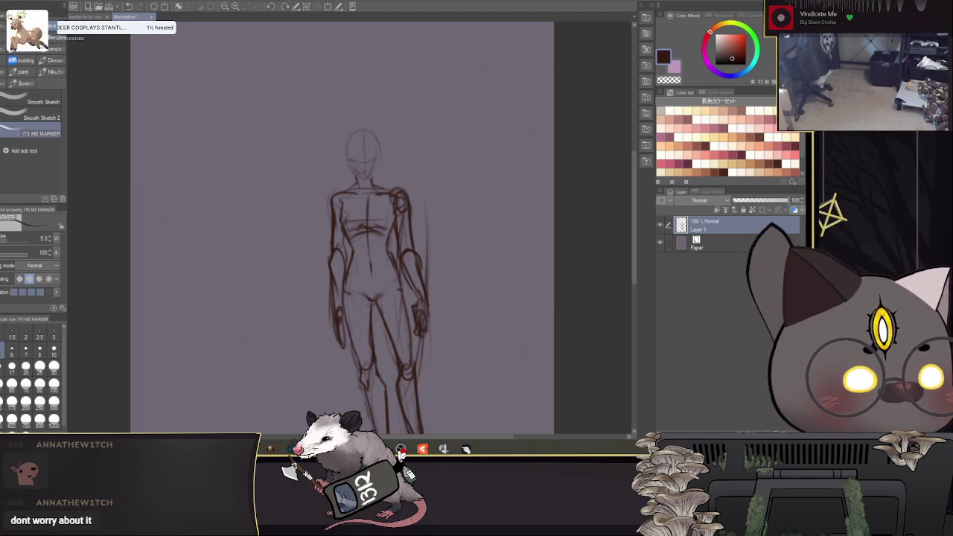
scroll(451, 248, down, 3)
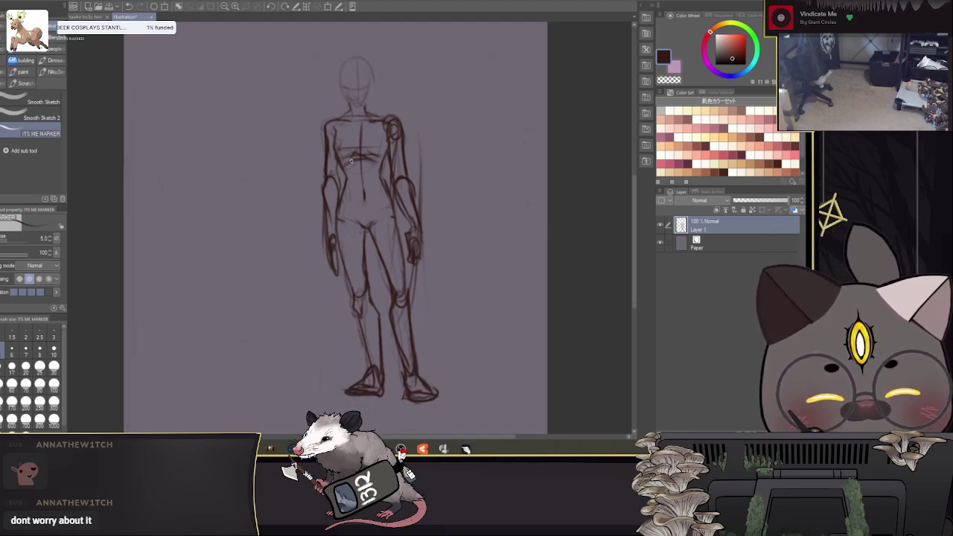
Step: Darken the side contour of the chest and draw the slope from the neck to the shoulder
drag(335, 126, 345, 179)
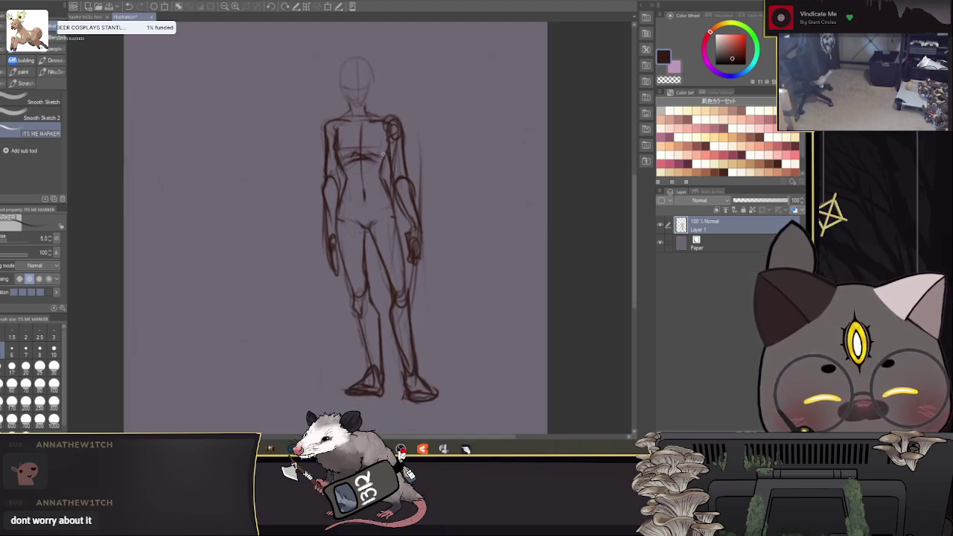
drag(387, 119, 365, 110)
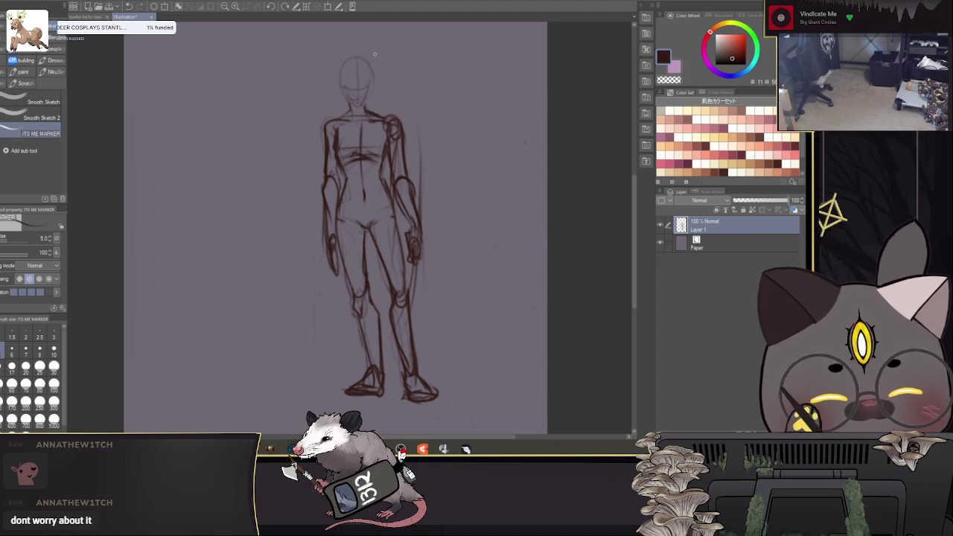
Step: Select the head and neck with a freehand selection and switch to the Move layer tool
drag(515, 148, 485, 175)
key(m)
mouse_move(364, 142)
mouse_down()
mouse_move(288, 118)
mouse_move(409, 100)
mouse_move(366, 113)
mouse_up()
key(k)
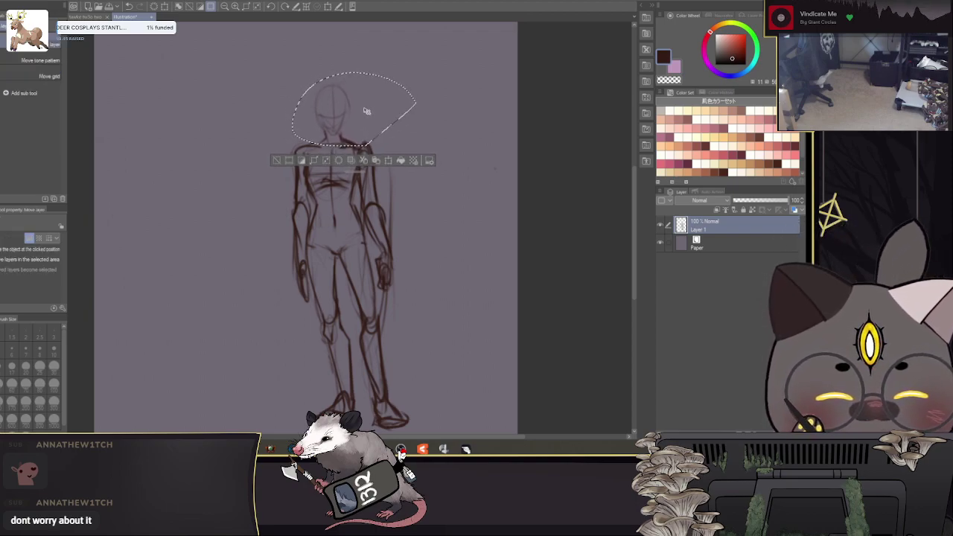
click(63, 0)
click(76, 18)
mouse_move(498, 263)
mouse_down()
mouse_move(527, 224)
mouse_move(501, 259)
mouse_up()
key(ctrl+z)
key(ctrl+z)
Step: Reposition the selected head slightly above the shoulders, scale it to 105%, and clear the selection
click(328, 6)
drag(364, 102, 367, 103)
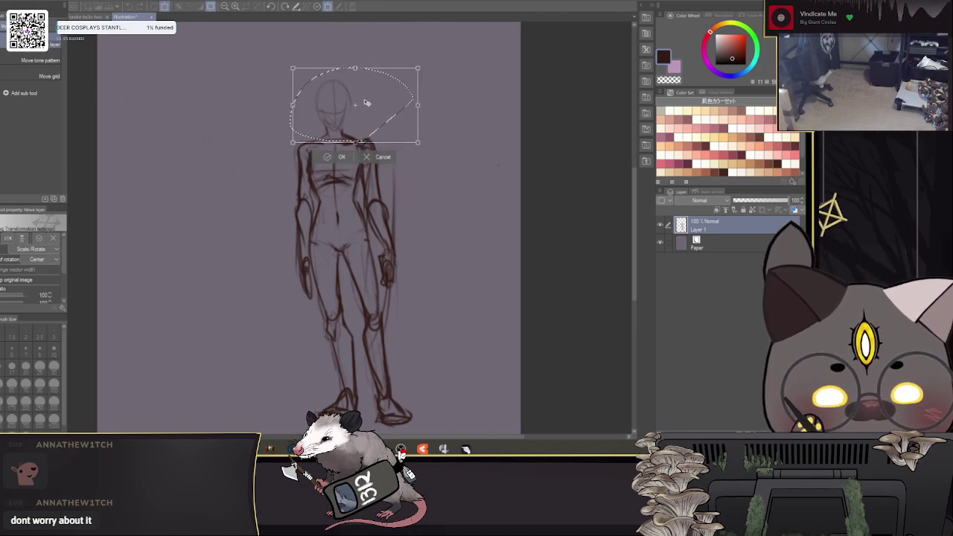
click(340, 157)
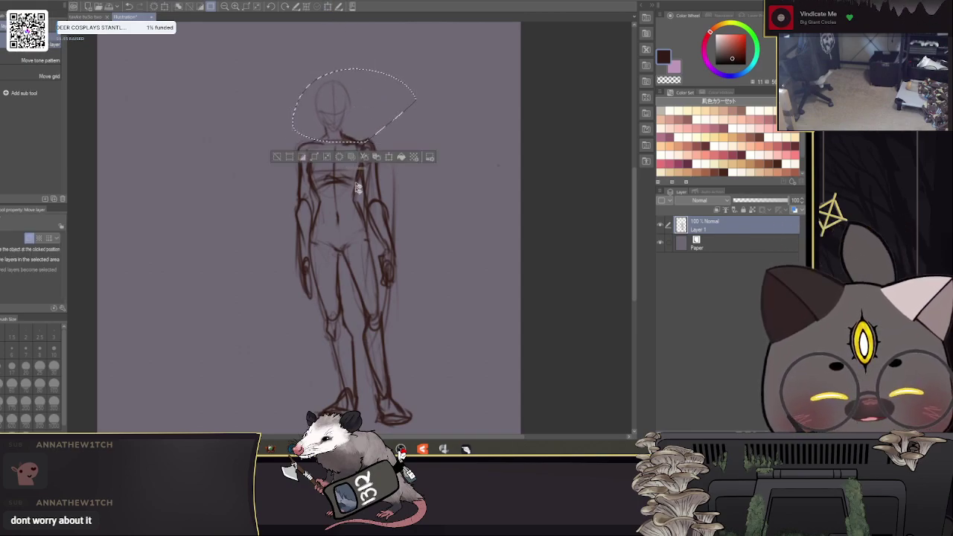
click(327, 6)
drag(364, 91, 364, 87)
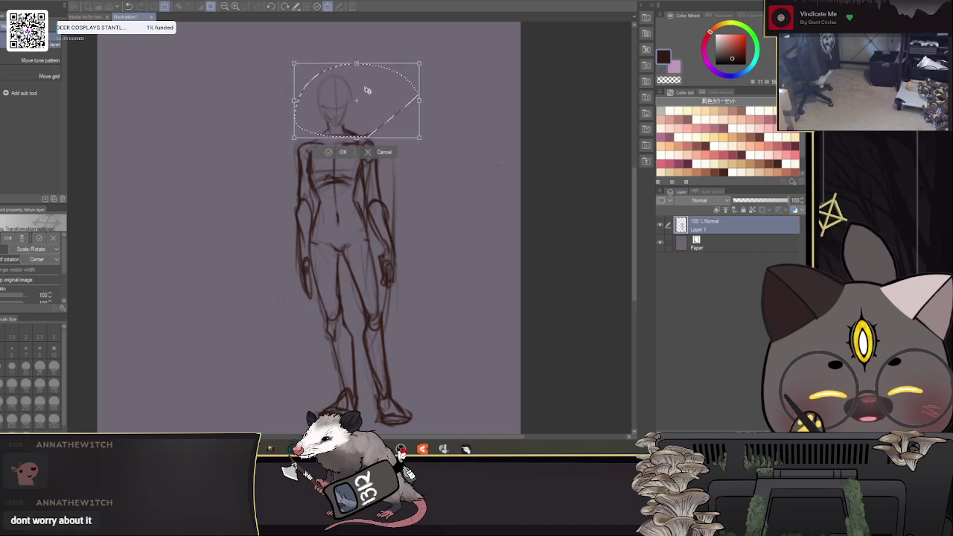
drag(355, 139, 369, 133)
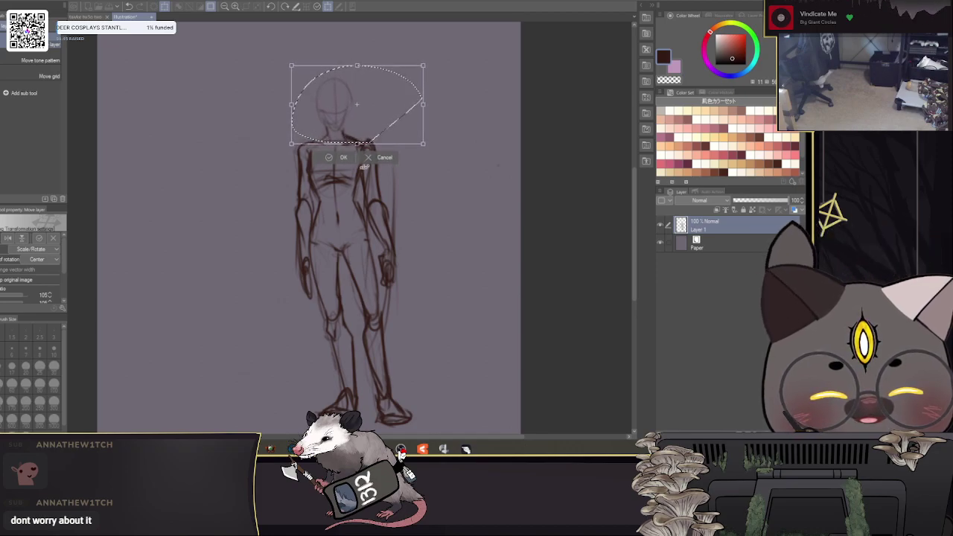
key(Return)
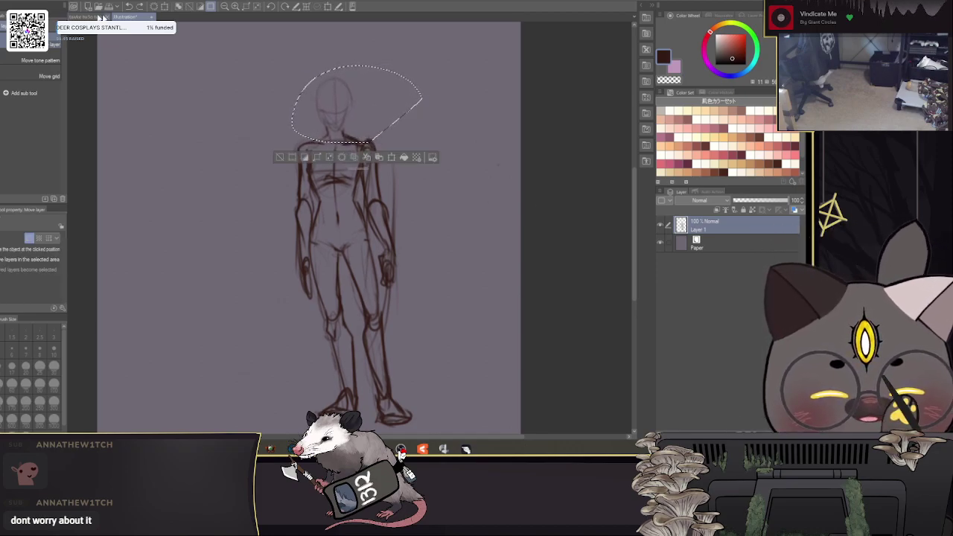
click(63, 0)
click(80, 16)
mouse_move(261, 308)
mouse_down()
mouse_move(250, 288)
mouse_move(261, 307)
mouse_up()
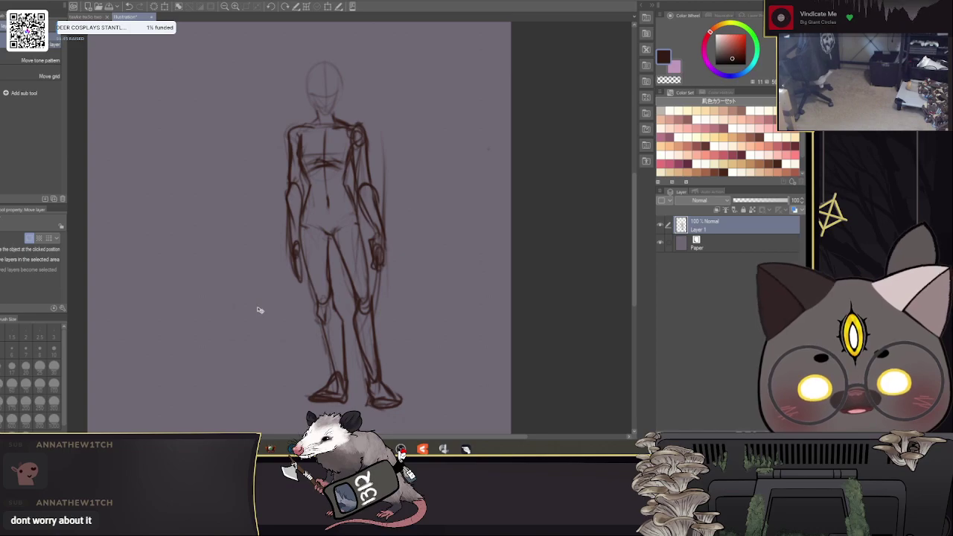
drag(260, 310, 264, 310)
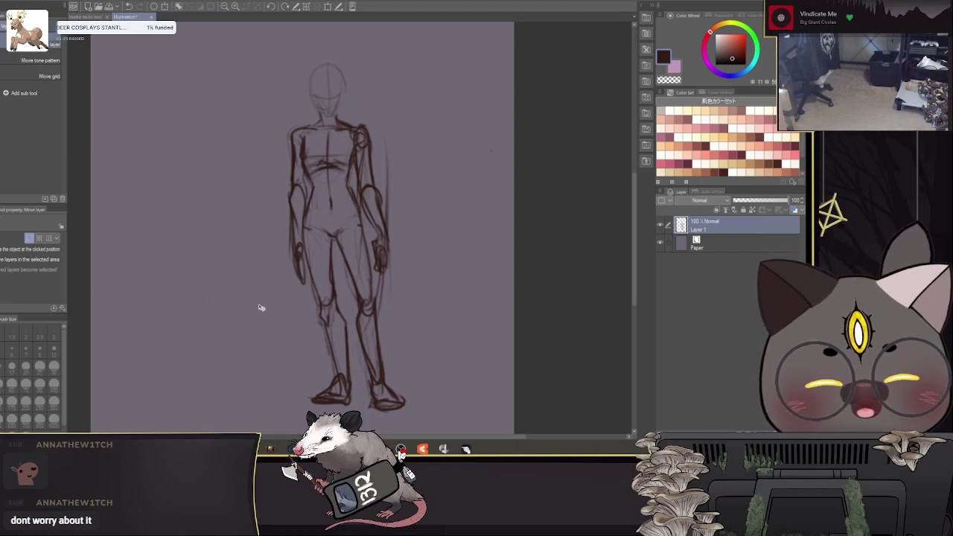
mouse_move(462, 270)
mouse_down()
mouse_move(468, 198)
mouse_move(467, 259)
mouse_up()
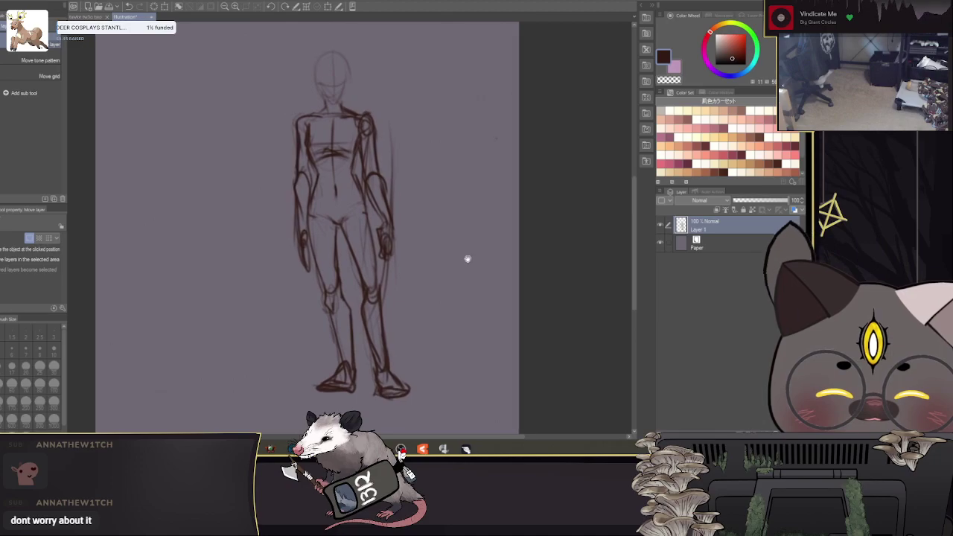
Step: Add a new layer above the sketch, lower Layer 1's opacity to 58%, and make the new layer active
scroll(337, 171, up, 3)
drag(320, 168, 331, 194)
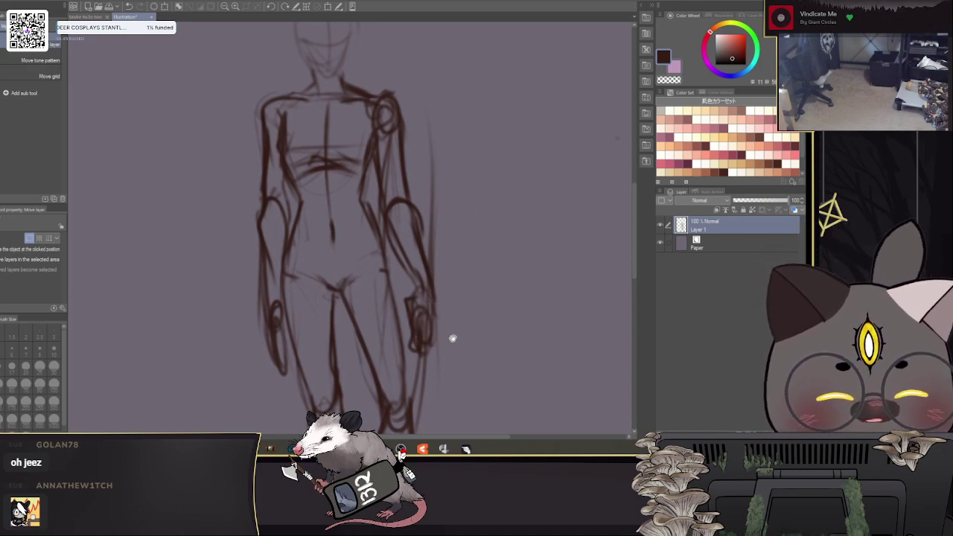
drag(451, 336, 462, 280)
click(716, 210)
click(745, 242)
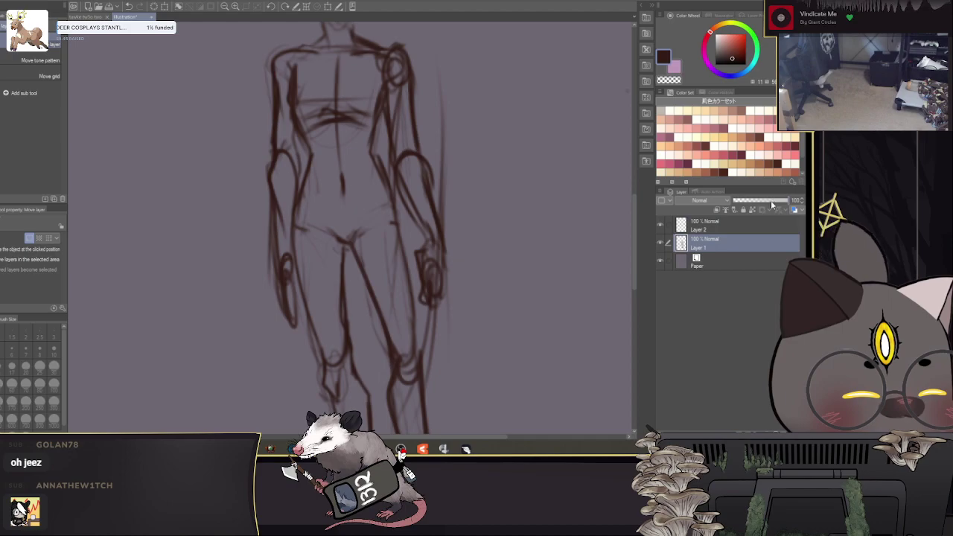
click(765, 201)
click(755, 225)
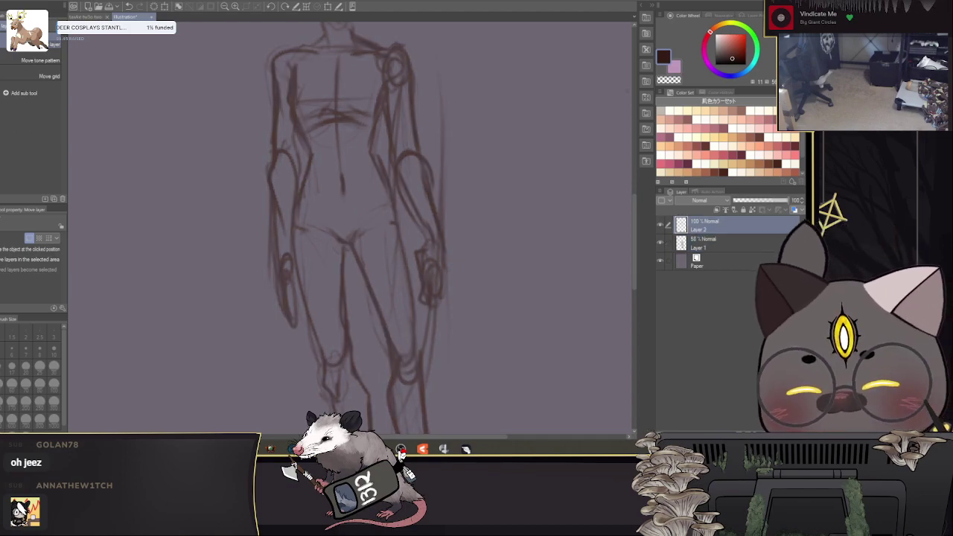
Step: With the ITS ME MARKER brush in dark red at size 4, outline pointed guards on the figure's left and right forearms
key(p)
drag(494, 174, 503, 208)
click(741, 51)
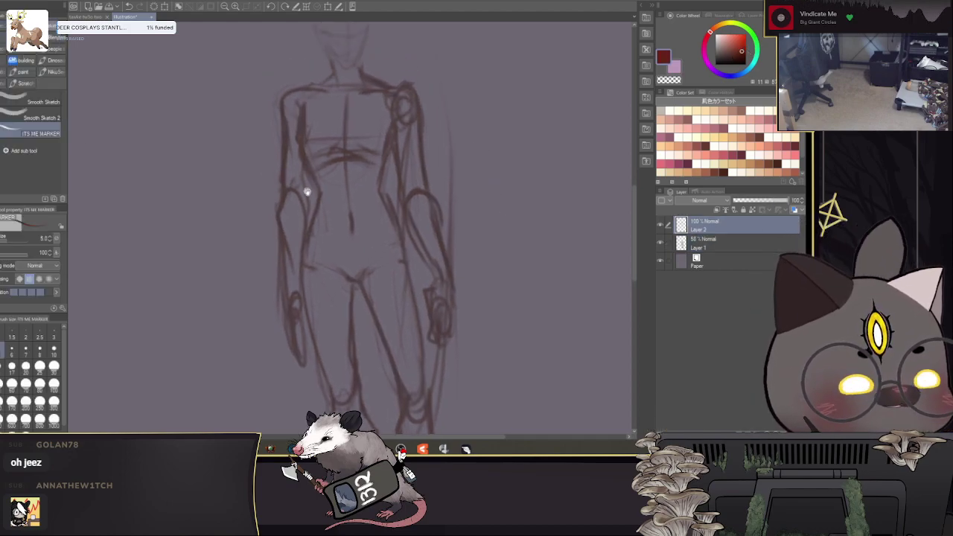
drag(306, 189, 320, 222)
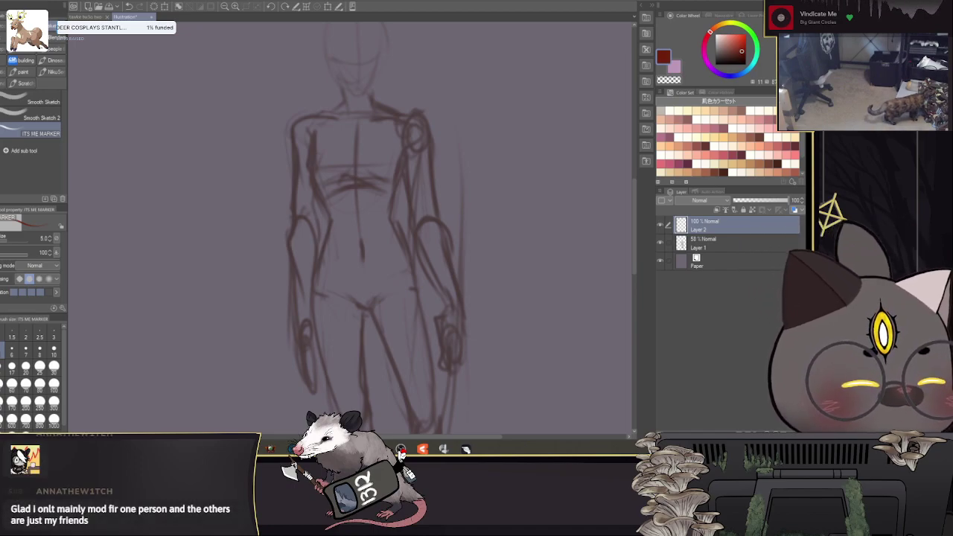
key([)
drag(430, 141, 463, 291)
key(bracketleft)
mouse_move(433, 231)
mouse_down()
mouse_move(424, 196)
mouse_move(431, 231)
mouse_up()
mouse_move(445, 216)
mouse_down()
mouse_move(511, 172)
mouse_move(501, 189)
mouse_up()
mouse_move(302, 241)
mouse_down()
mouse_move(300, 262)
mouse_move(312, 261)
mouse_up()
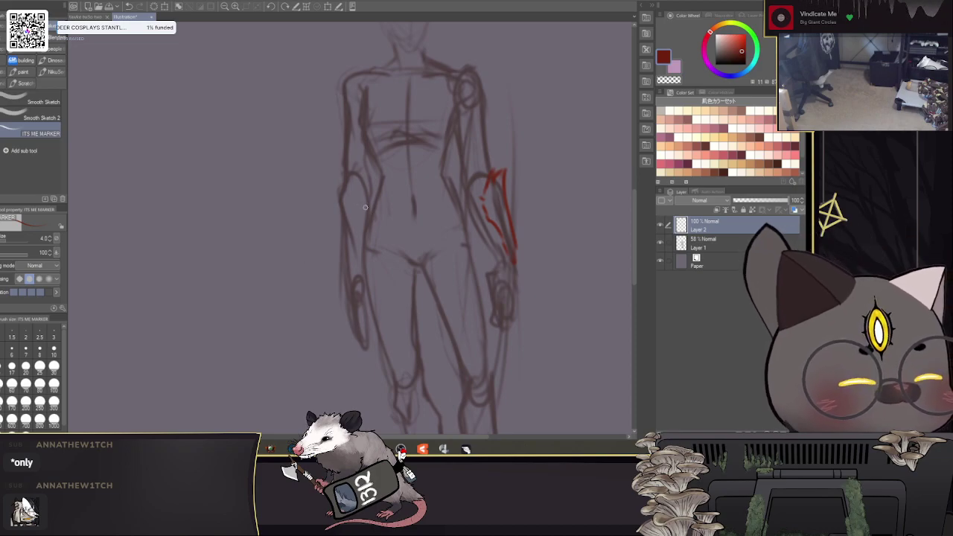
drag(327, 195, 350, 295)
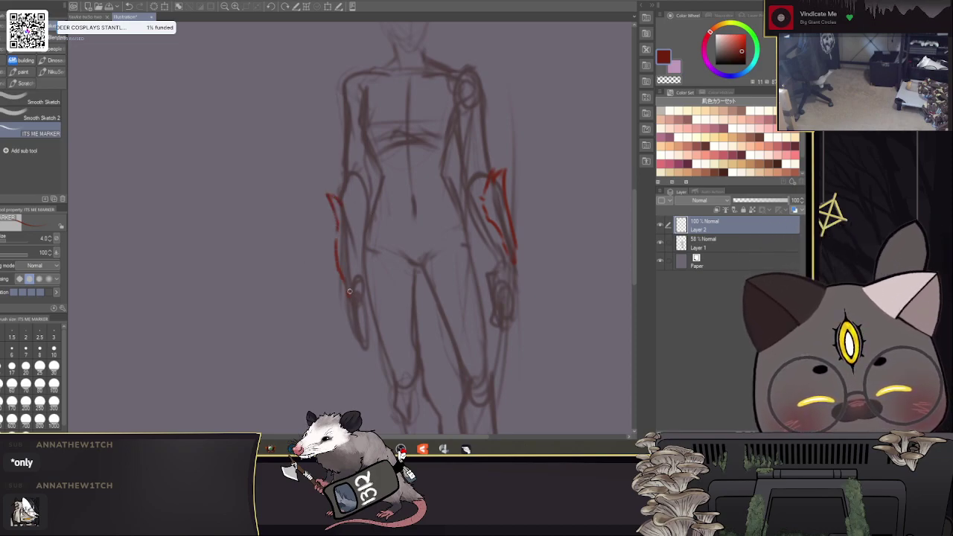
Step: Draw a spiked, flame-shaped guard over the figure's left shoulder
mouse_move(564, 128)
mouse_down()
mouse_move(544, 256)
mouse_move(557, 273)
mouse_move(542, 266)
mouse_up()
mouse_move(430, 178)
mouse_down()
mouse_move(450, 192)
mouse_move(461, 226)
mouse_up()
mouse_move(450, 177)
mouse_down()
mouse_move(473, 202)
mouse_move(472, 230)
mouse_up()
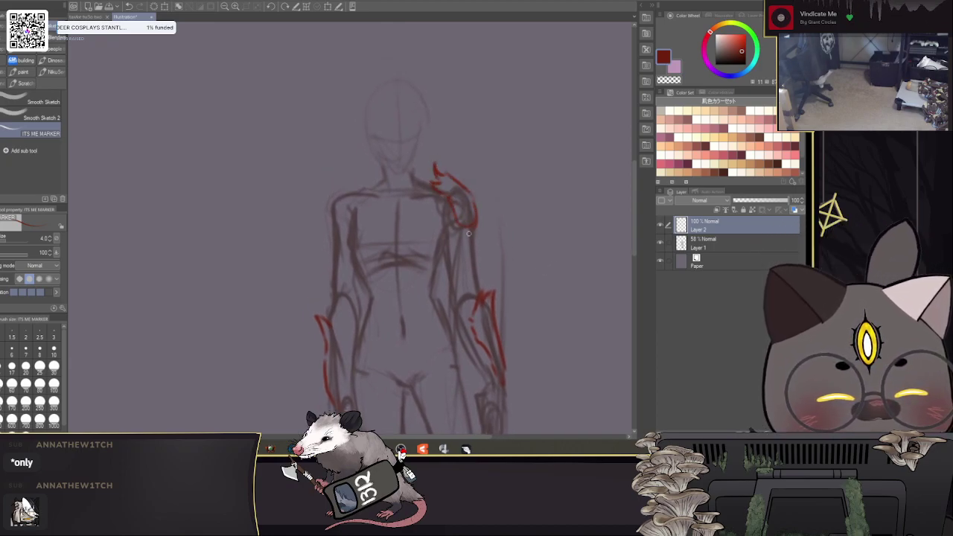
drag(385, 183, 389, 190)
Step: Extend the red armor outline down the figure's left upper arm, undoing the unwanted strokes
mouse_move(479, 221)
mouse_down()
mouse_move(479, 247)
mouse_move(458, 183)
mouse_move(460, 237)
mouse_move(473, 272)
mouse_move(474, 238)
mouse_move(477, 263)
mouse_up()
drag(408, 250, 411, 268)
key(ctrl+z)
key(ctrl+z)
key(ctrl+z)
key(ctrl+z)
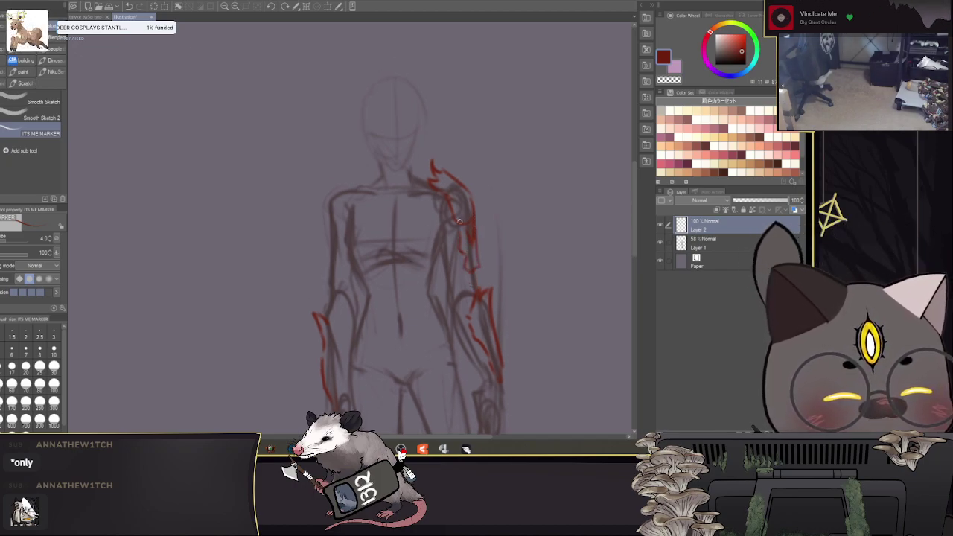
drag(380, 240, 399, 260)
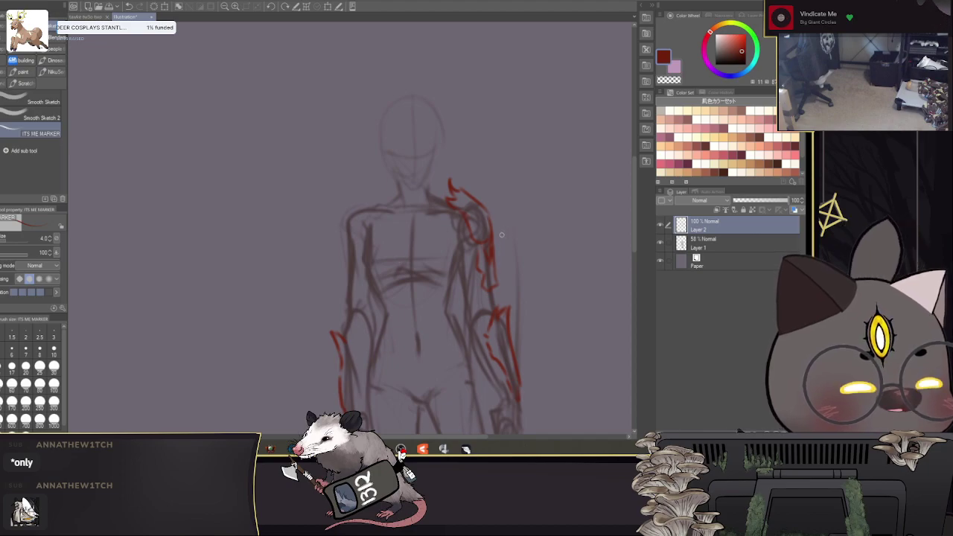
mouse_move(487, 255)
mouse_down()
mouse_move(530, 147)
mouse_move(523, 198)
mouse_up()
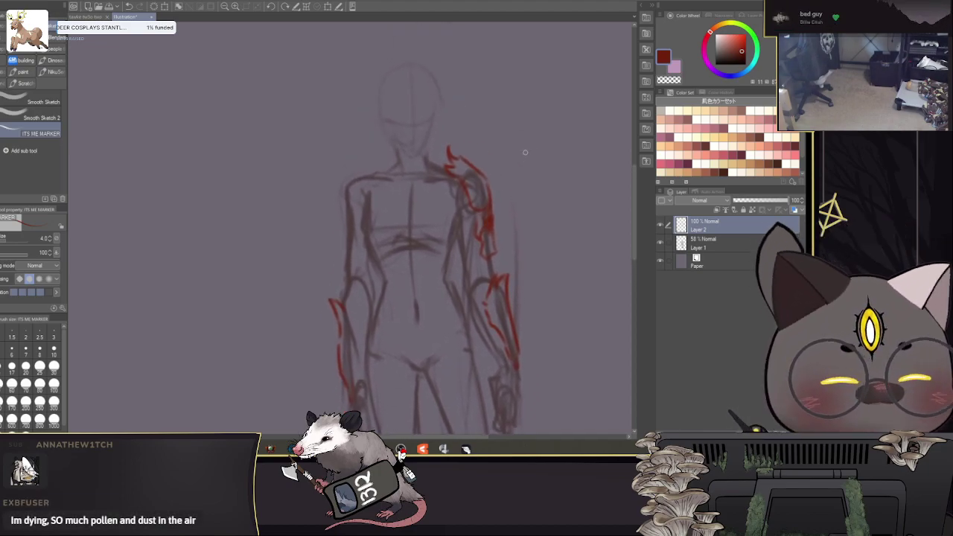
Step: Draw a jagged, pointed collar on both sides of the neck base, undoing and redrawing the unwanted strokes
drag(409, 279, 401, 282)
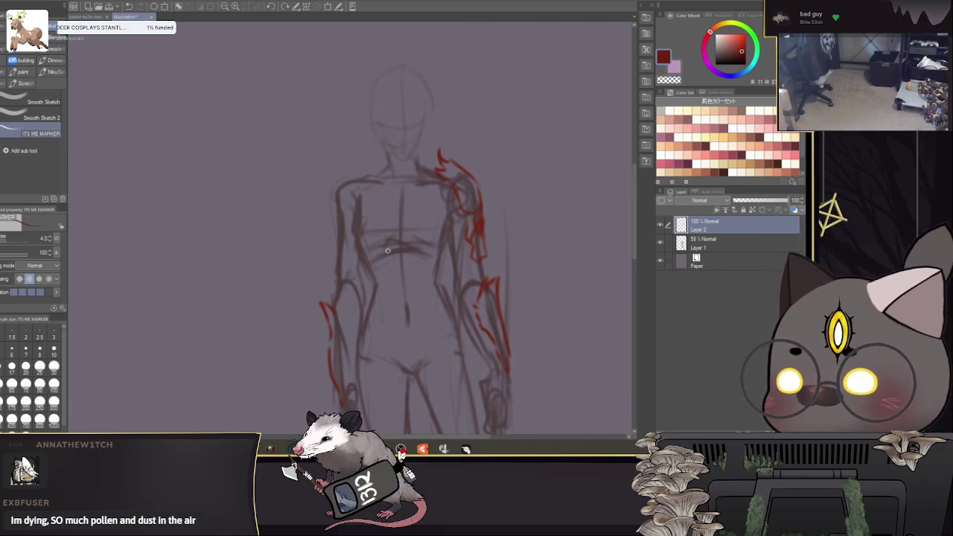
mouse_move(413, 170)
mouse_down()
mouse_move(410, 182)
mouse_move(387, 165)
mouse_move(391, 178)
mouse_move(371, 173)
mouse_up()
drag(440, 204, 434, 234)
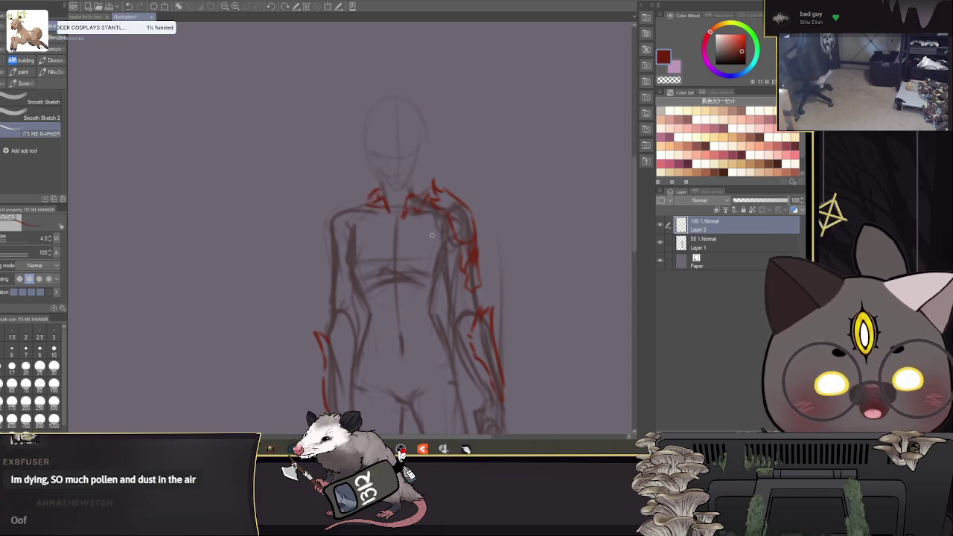
key(ctrl+z)
key(ctrl+z)
mouse_move(389, 213)
mouse_down()
mouse_move(369, 213)
mouse_move(378, 196)
mouse_move(387, 213)
mouse_move(423, 188)
mouse_move(433, 215)
mouse_up()
Step: Outline the figure's right shoulder and continue the armor contour down both sides of the right upper arm
mouse_move(372, 210)
mouse_down()
mouse_move(356, 204)
mouse_move(332, 269)
mouse_up()
scroll(341, 288, up, 2)
key(ctrl+z)
mouse_move(370, 195)
mouse_down()
mouse_move(338, 208)
mouse_move(332, 243)
mouse_up()
scroll(342, 260, up, 1)
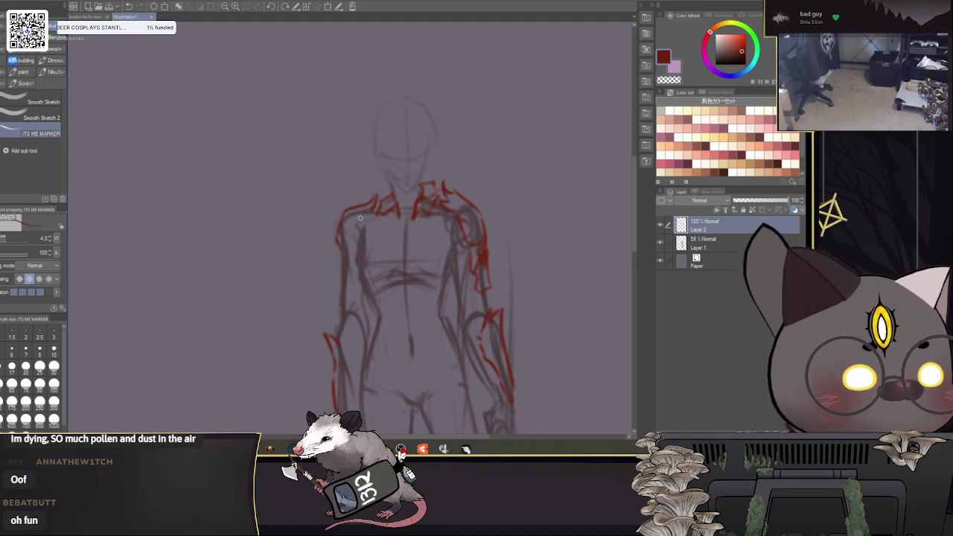
drag(355, 244, 354, 308)
mouse_move(339, 248)
mouse_down()
mouse_move(339, 301)
mouse_move(348, 299)
mouse_up()
mouse_move(356, 253)
mouse_down()
mouse_move(364, 271)
mouse_move(346, 209)
mouse_up()
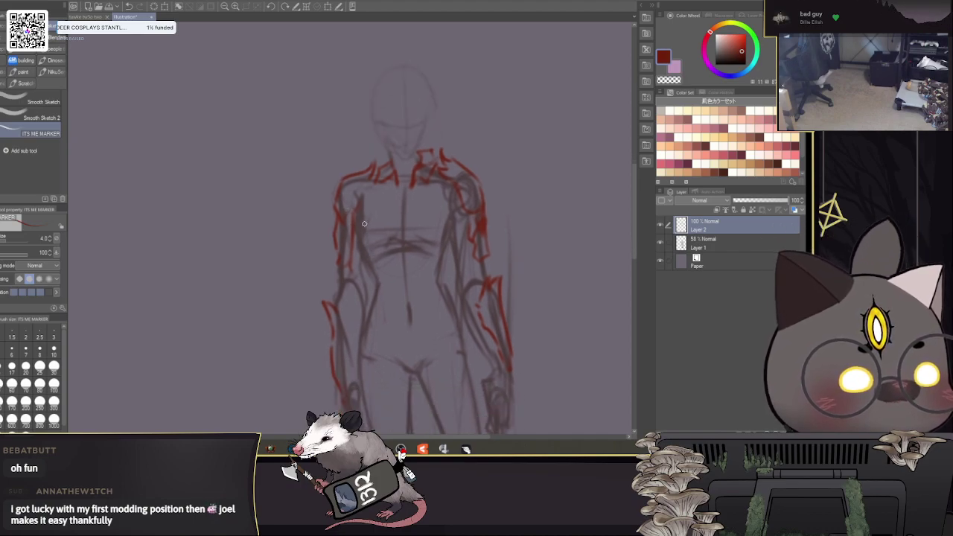
Step: Add short bands across the lower ends of both upper-arm pieces
mouse_move(338, 257)
mouse_down()
mouse_move(344, 269)
mouse_move(362, 247)
mouse_move(362, 259)
mouse_up()
mouse_move(473, 238)
mouse_down()
mouse_move(454, 226)
mouse_move(472, 250)
mouse_move(467, 289)
mouse_move(469, 264)
mouse_up()
drag(337, 238, 346, 258)
Step: Complete both forearm guards with inner edges, jagged top lines and cuffs at the wrists
drag(342, 340, 353, 301)
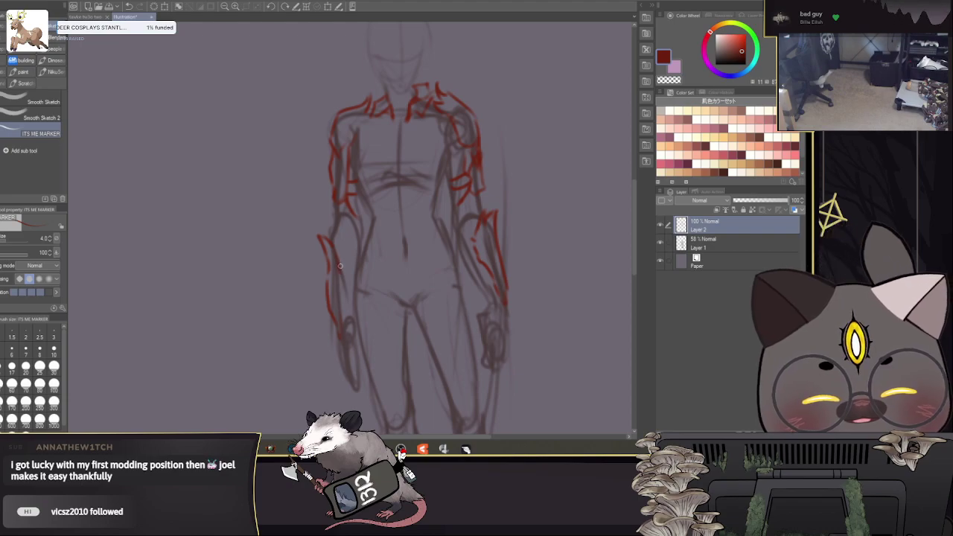
mouse_move(336, 245)
mouse_down()
mouse_move(345, 309)
mouse_move(354, 317)
mouse_move(358, 262)
mouse_up()
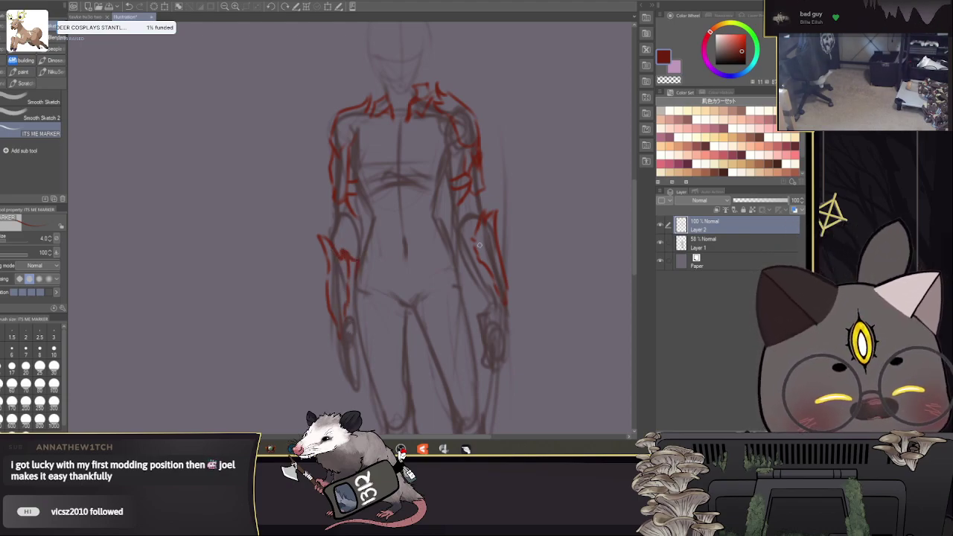
drag(475, 246, 480, 290)
mouse_move(479, 254)
mouse_down()
mouse_move(481, 293)
mouse_move(470, 228)
mouse_move(478, 267)
mouse_move(501, 281)
mouse_up()
mouse_move(334, 282)
mouse_down()
mouse_move(328, 303)
mouse_move(342, 298)
mouse_up()
drag(342, 299, 341, 276)
drag(347, 196, 339, 259)
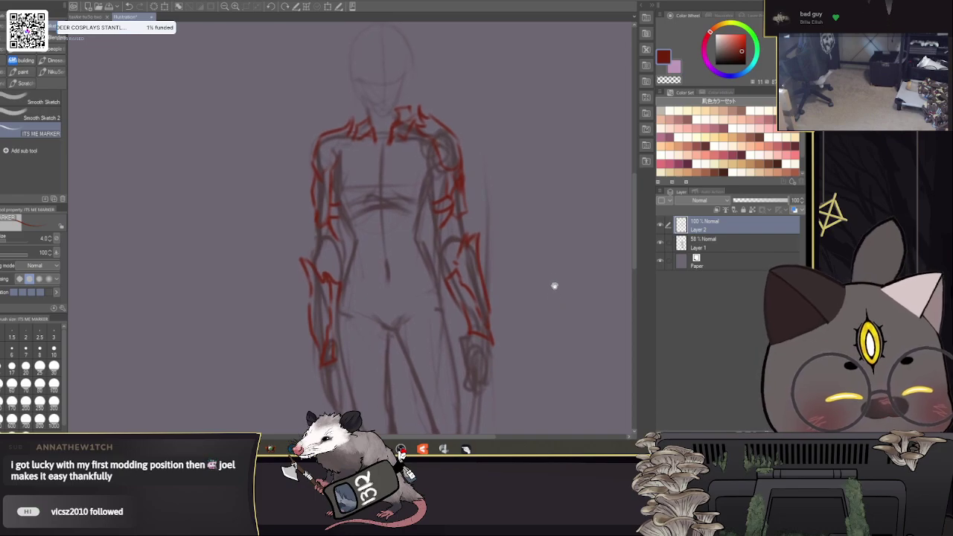
Step: Draw mirrored spiked star-like shapes on both sides of the waist above the hips
mouse_move(387, 236)
mouse_down()
mouse_move(404, 286)
mouse_move(392, 208)
mouse_up()
drag(333, 199, 354, 234)
drag(444, 246, 436, 287)
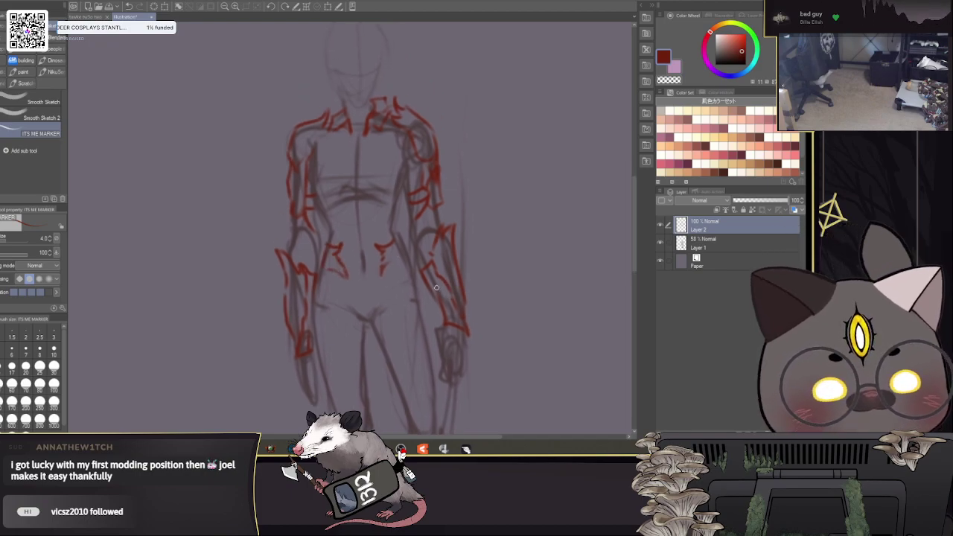
mouse_move(390, 262)
mouse_down()
mouse_move(406, 268)
mouse_move(398, 282)
mouse_move(396, 212)
mouse_up()
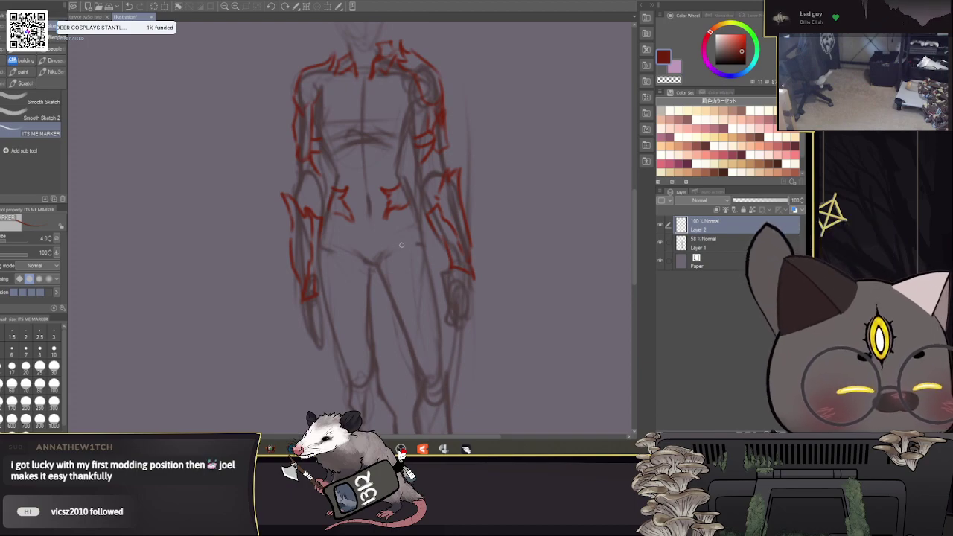
Step: Draw a long front cloth panel running down from both hips to a point between the knees
mouse_move(339, 216)
mouse_down()
mouse_move(354, 338)
mouse_move(383, 392)
mouse_up()
mouse_move(414, 206)
mouse_down()
mouse_move(406, 300)
mouse_move(381, 387)
mouse_up()
mouse_move(435, 157)
mouse_down()
mouse_move(485, 275)
mouse_move(449, 259)
mouse_up()
drag(447, 304, 419, 174)
mouse_move(367, 343)
mouse_down()
mouse_move(394, 384)
mouse_move(423, 219)
mouse_up()
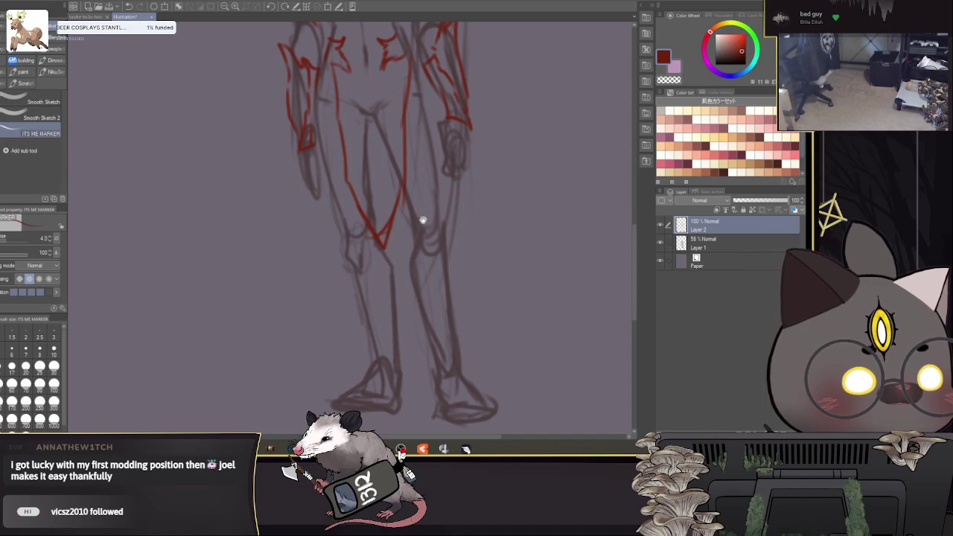
Step: Draw a second pointed fold beside the panel along the left thigh and darken the panel's opposite lower edge
drag(423, 219, 422, 243)
drag(404, 163, 414, 296)
drag(413, 222, 413, 255)
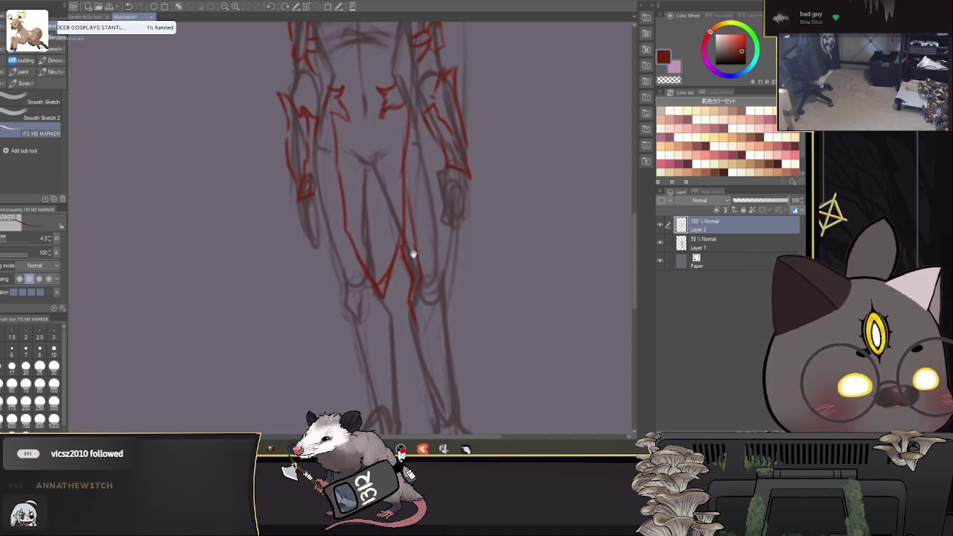
mouse_move(409, 182)
mouse_down()
mouse_move(419, 262)
mouse_move(410, 296)
mouse_up()
drag(345, 211, 375, 290)
Step: Try a thick stroke at brush size 8 down the fold along the figure's left thigh
key(bracketright)
key(bracketright)
key(bracketright)
key(bracketright)
mouse_move(406, 170)
mouse_down()
mouse_move(422, 281)
mouse_move(415, 313)
mouse_up()
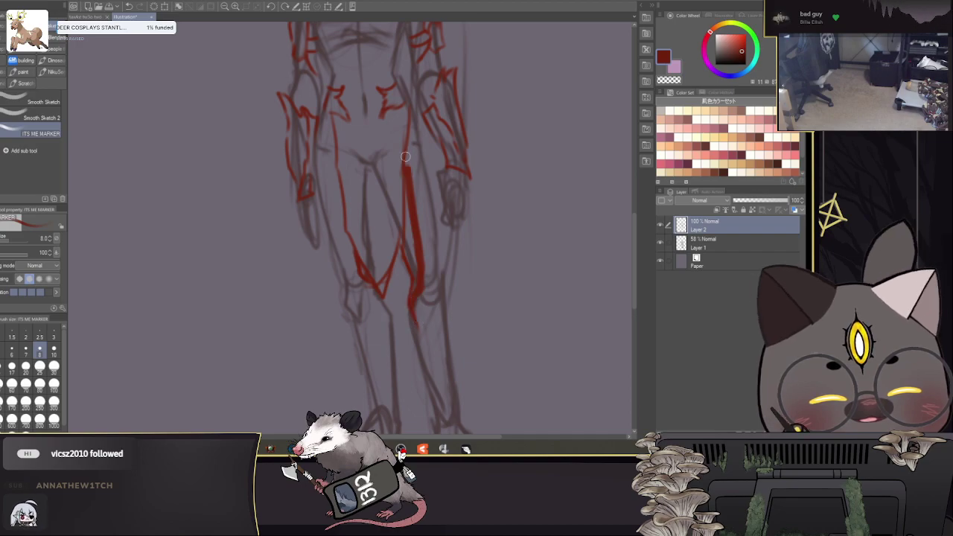
Step: Reduce the brush size to 4.5 and draw the left thigh fold's outer edge as a thin line down to the knee
key(bracketleft)
key(bracketleft)
key(bracketleft)
key(bracketleft)
drag(407, 162, 421, 278)
drag(418, 245, 416, 296)
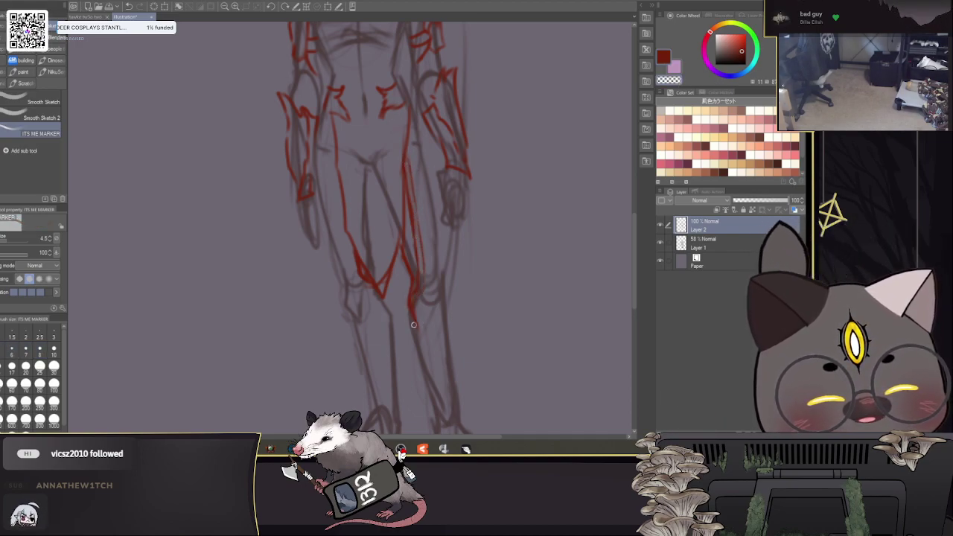
Step: Try small spiked marks on the left thigh above the knee at brush size 3.5 and undo them
mouse_move(466, 224)
mouse_down()
mouse_move(458, 240)
mouse_move(410, 250)
mouse_move(415, 257)
mouse_move(424, 246)
mouse_up()
mouse_move(414, 254)
mouse_down()
mouse_move(428, 251)
mouse_move(418, 252)
mouse_up()
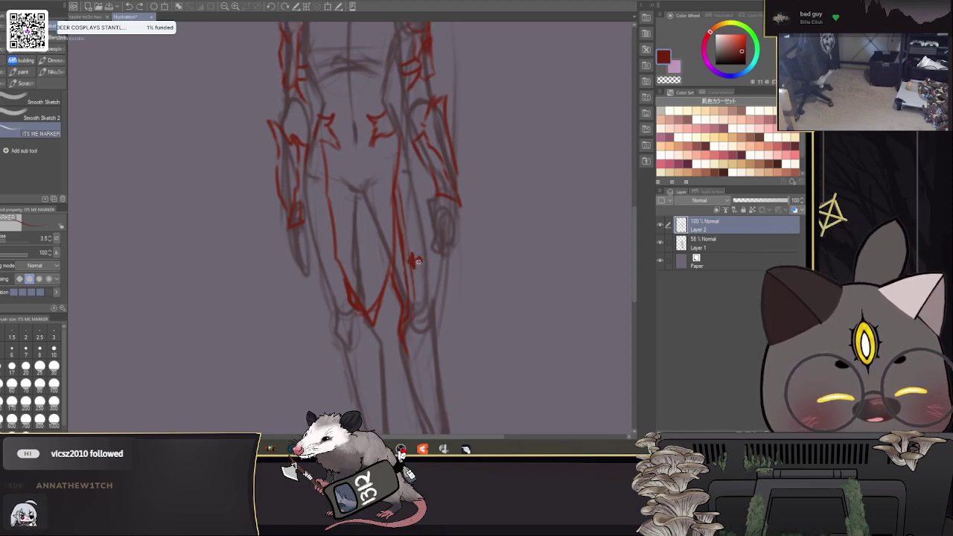
drag(415, 258, 418, 277)
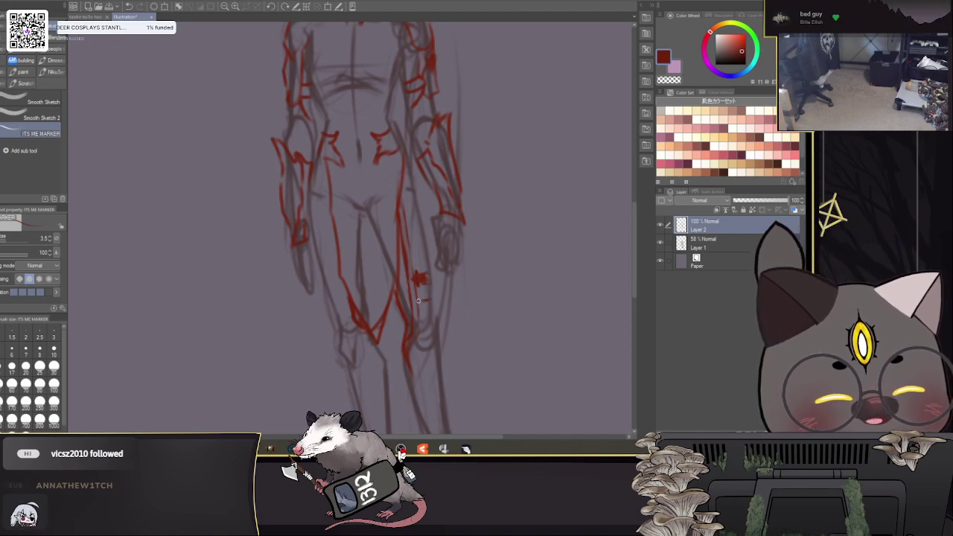
drag(413, 287, 411, 277)
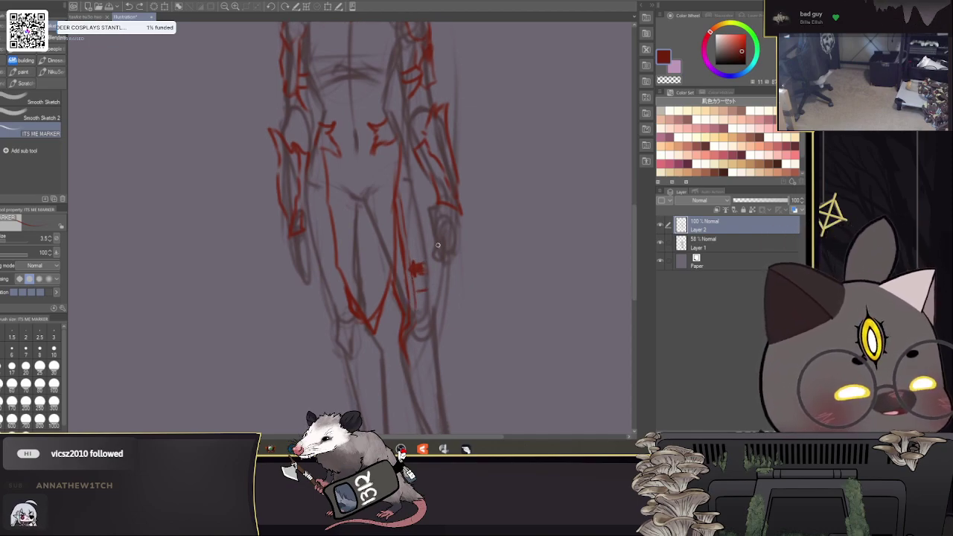
key(ctrl+z)
key(ctrl+z)
key(ctrl+z)
key(ctrl+z)
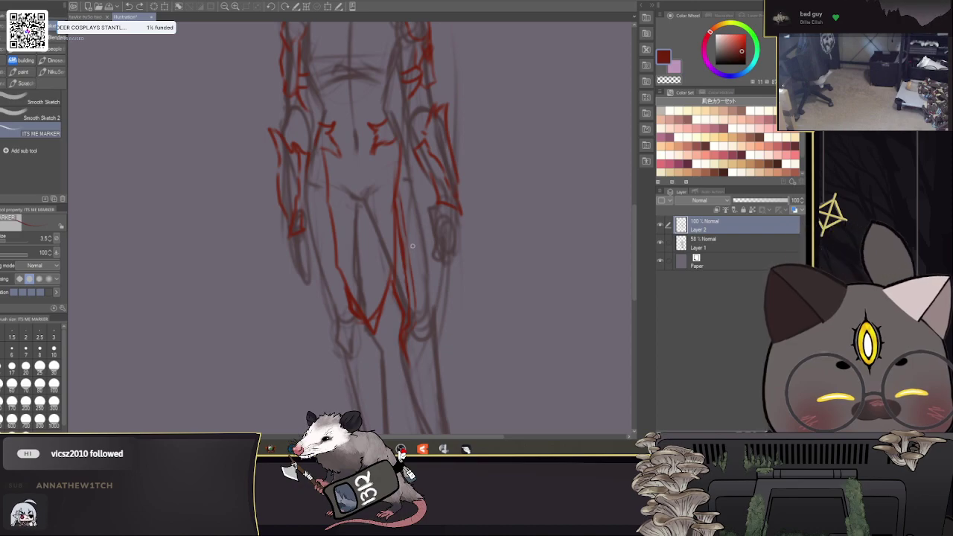
Step: Draw two small spiked details on the left thigh and a zigzag pattern above them beside the panel
mouse_move(413, 248)
mouse_down()
mouse_move(412, 259)
mouse_move(424, 247)
mouse_up()
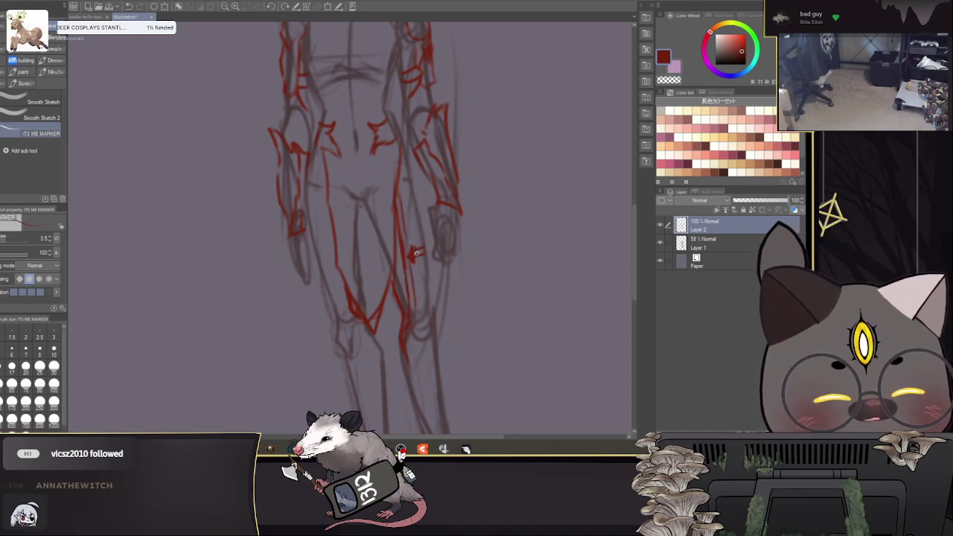
mouse_move(427, 282)
mouse_down()
mouse_move(404, 295)
mouse_move(388, 278)
mouse_up()
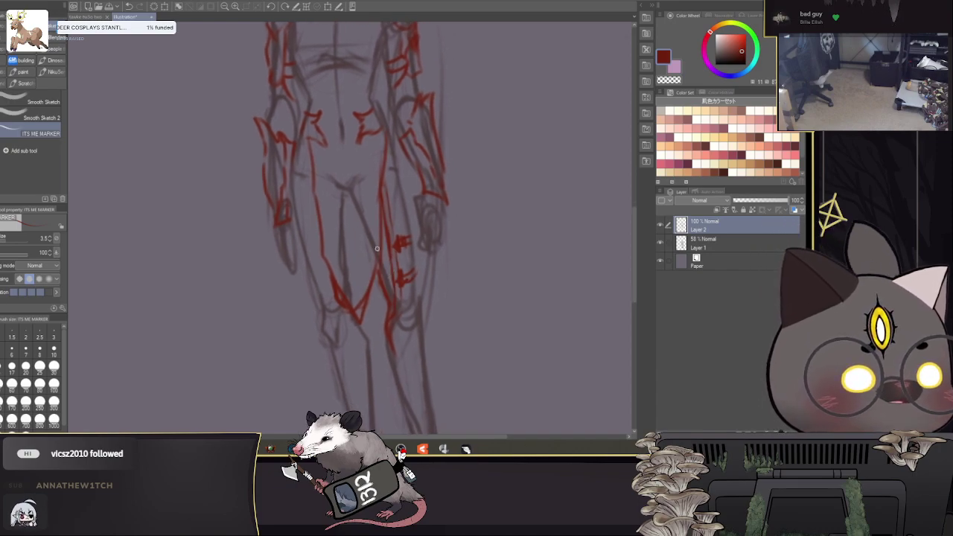
drag(394, 167, 404, 227)
drag(396, 179, 395, 221)
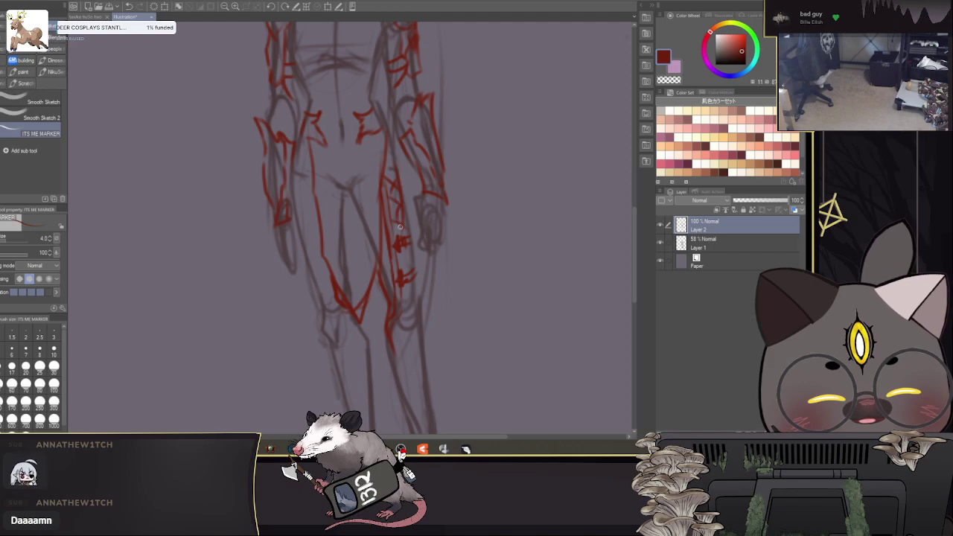
drag(424, 271, 498, 293)
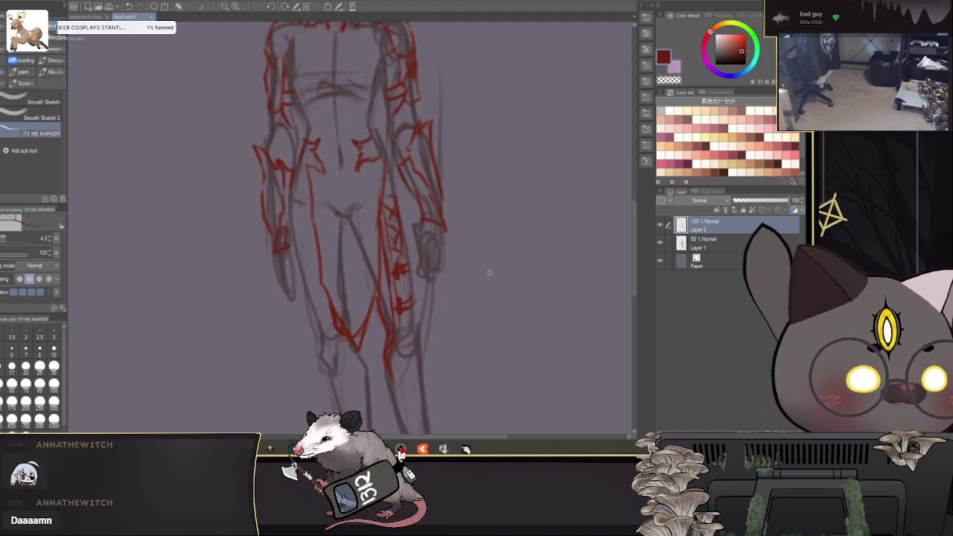
Step: Add a matching zigzag trim along the right thigh and a second line along the panel's edge there
drag(450, 247, 467, 226)
drag(312, 207, 317, 215)
drag(317, 230, 334, 261)
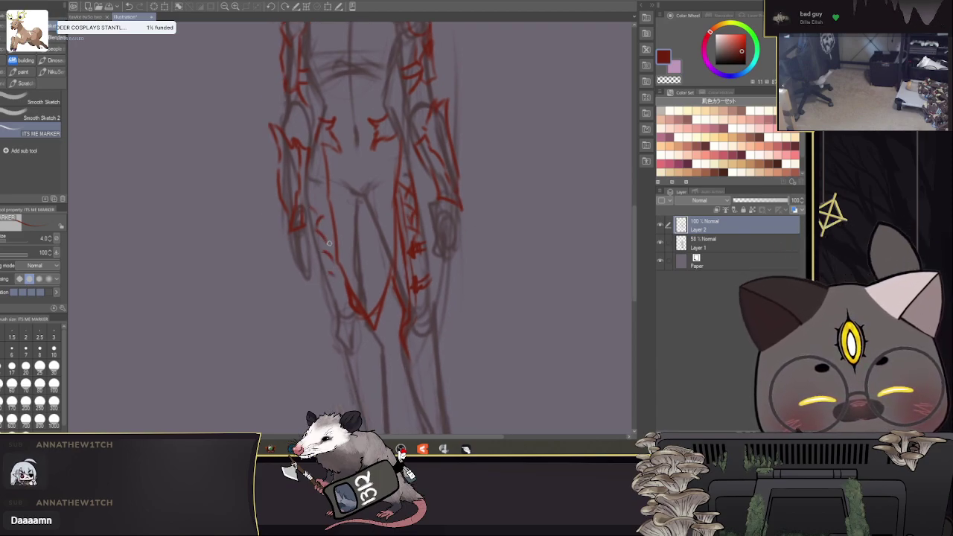
mouse_move(322, 214)
mouse_down()
mouse_move(350, 298)
mouse_move(329, 257)
mouse_move(319, 181)
mouse_move(350, 321)
mouse_up()
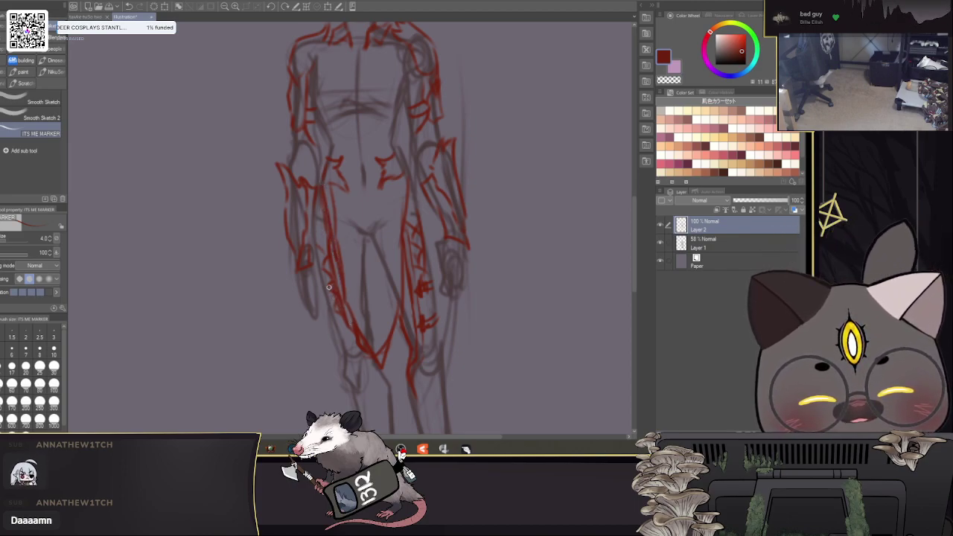
mouse_move(323, 270)
mouse_down()
mouse_move(316, 218)
mouse_move(327, 244)
mouse_up()
drag(491, 240, 476, 140)
drag(318, 207, 334, 242)
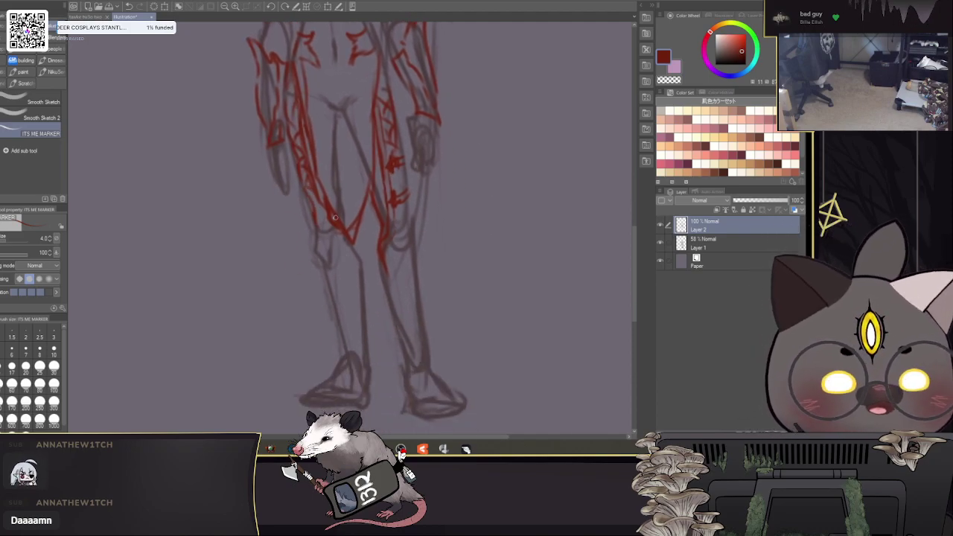
scroll(483, 317, up, 3)
scroll(266, 284, down, 2)
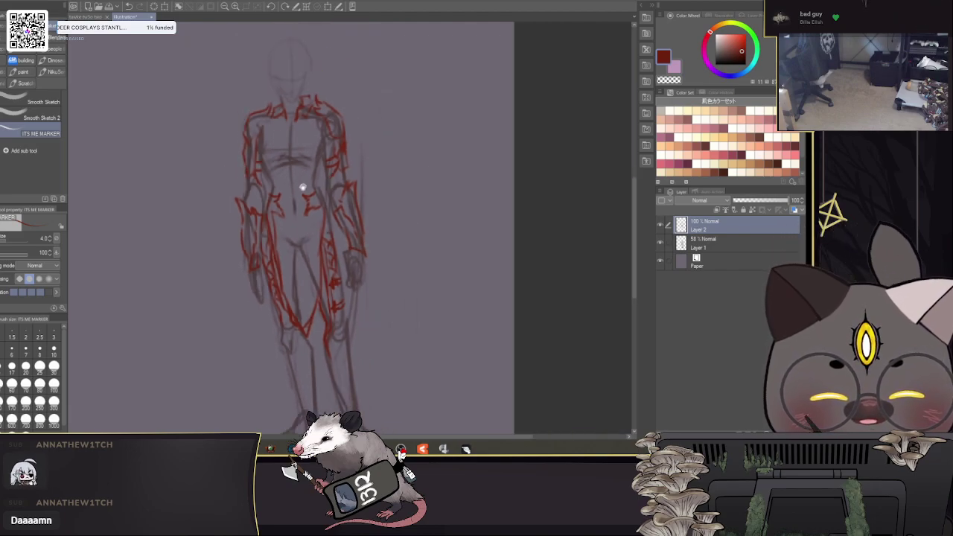
scroll(302, 187, down, 2)
scroll(312, 199, up, 4)
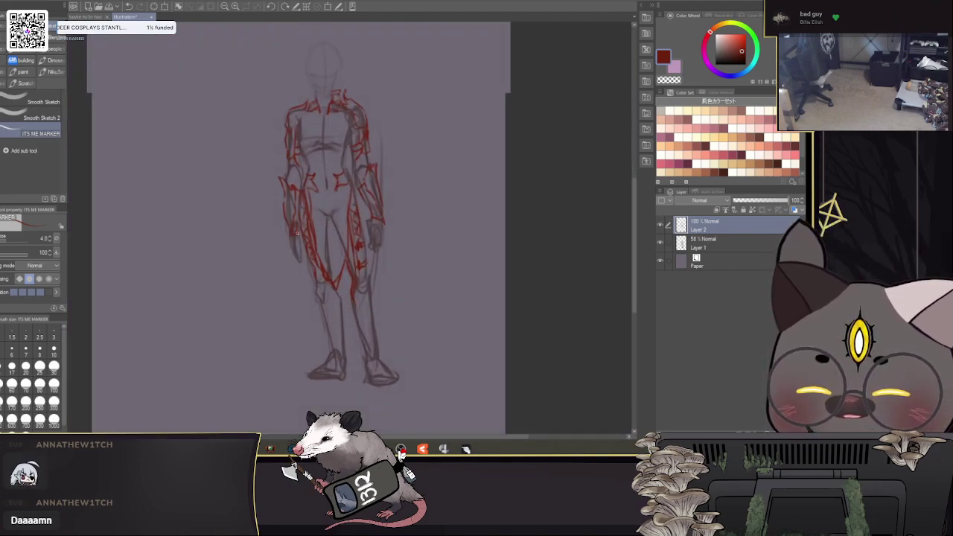
scroll(168, 174, down, 1)
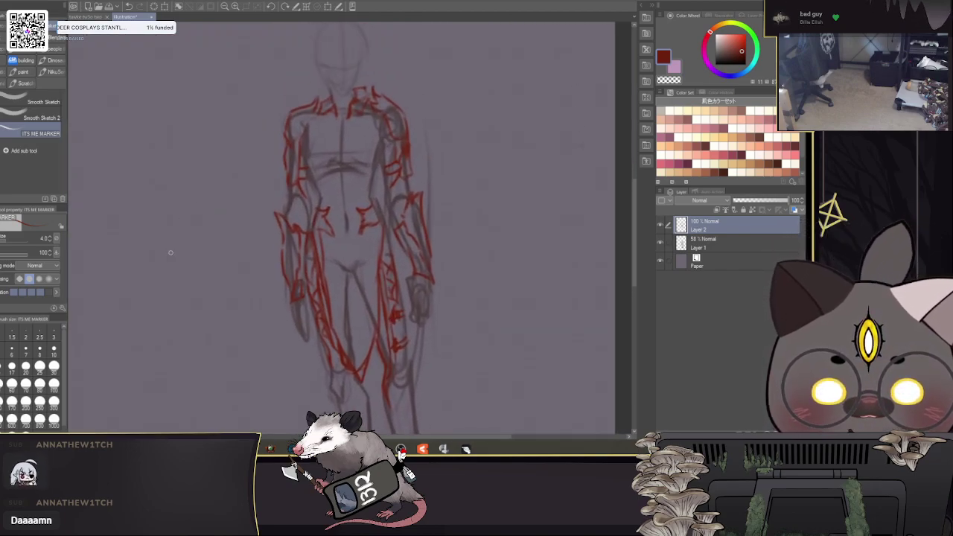
Step: Clear the red costume lines from Layer 2 and sketch a long looped braid over the figure's right shoulder down to the hip
click(154, 8)
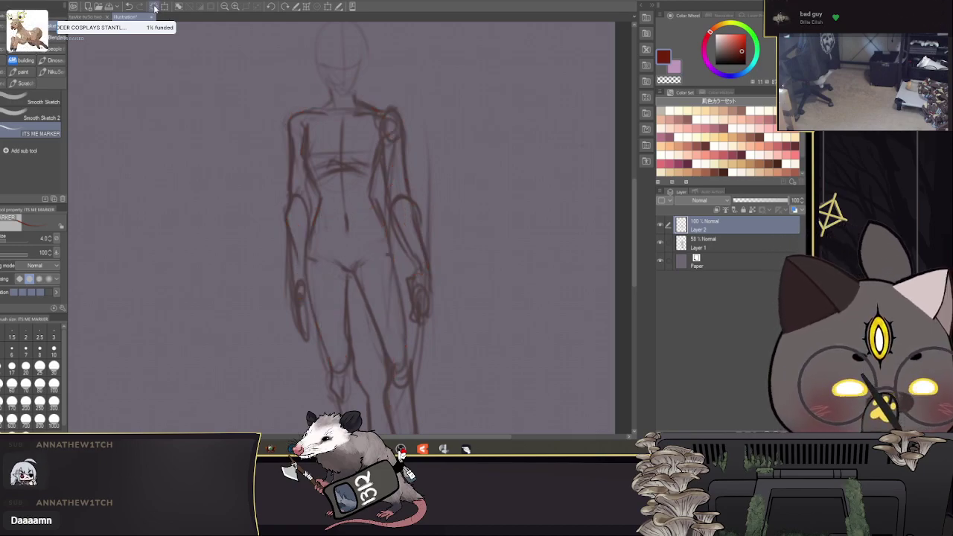
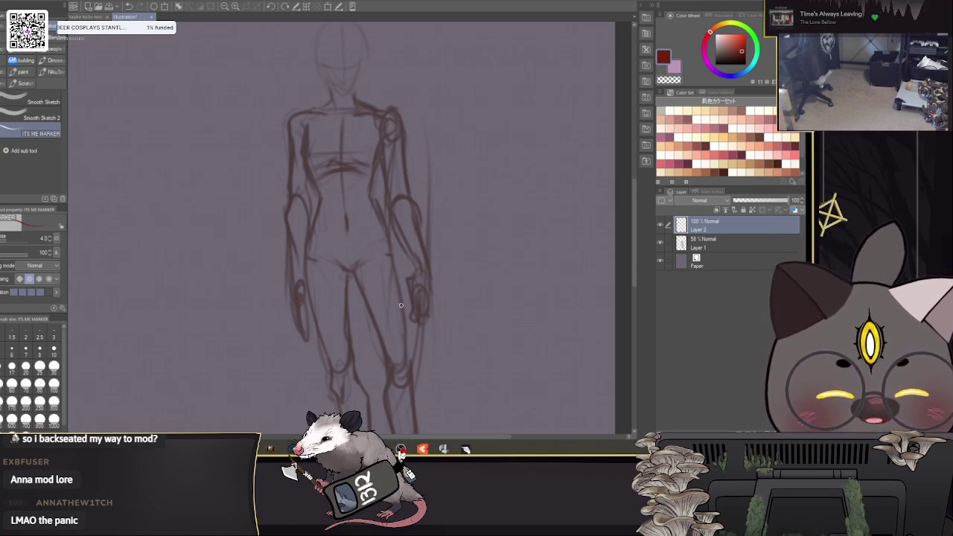
drag(439, 226, 528, 229)
mouse_move(398, 123)
mouse_down()
mouse_move(339, 221)
mouse_move(326, 324)
mouse_up()
key(ctrl+z)
mouse_move(416, 97)
mouse_down()
mouse_move(401, 119)
mouse_move(394, 114)
mouse_move(374, 161)
mouse_move(365, 229)
mouse_up()
key(ctrl+z)
mouse_move(403, 114)
mouse_down()
mouse_move(391, 171)
mouse_move(410, 224)
mouse_move(417, 108)
mouse_move(399, 142)
mouse_move(402, 169)
mouse_move(411, 169)
mouse_move(392, 167)
mouse_move(408, 186)
mouse_up()
mouse_move(407, 225)
mouse_down()
mouse_move(418, 272)
mouse_move(421, 251)
mouse_move(427, 262)
mouse_move(409, 255)
mouse_move(421, 260)
mouse_move(416, 270)
mouse_move(410, 244)
mouse_move(401, 250)
mouse_up()
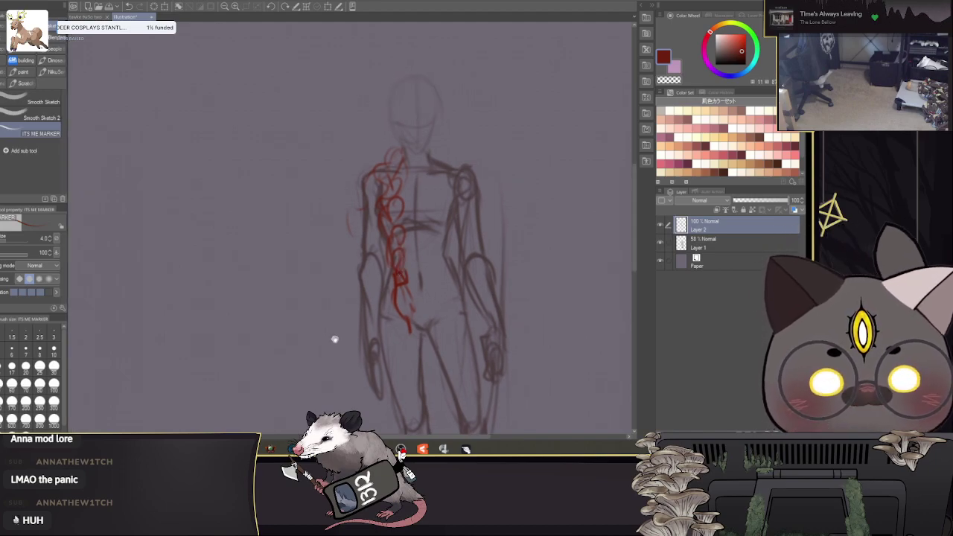
drag(338, 335, 326, 320)
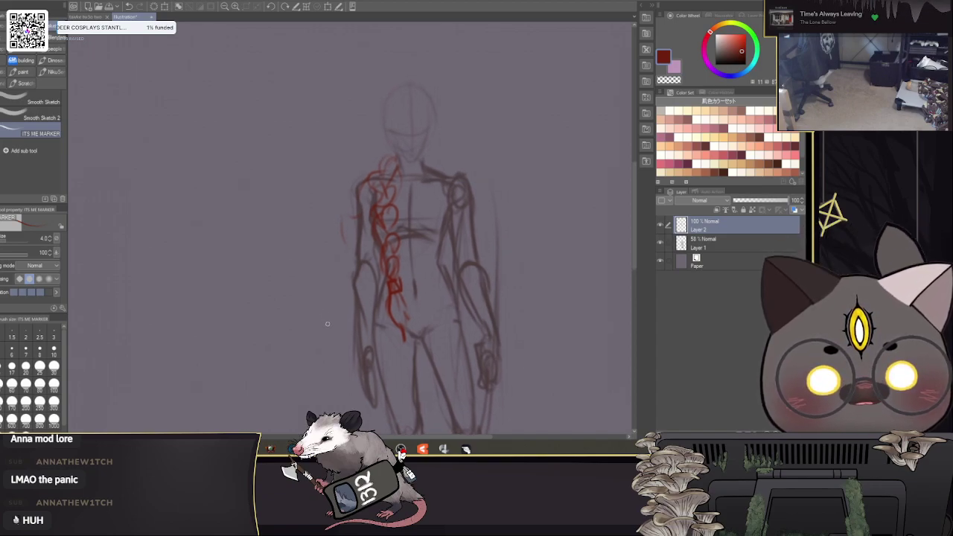
drag(388, 148, 385, 158)
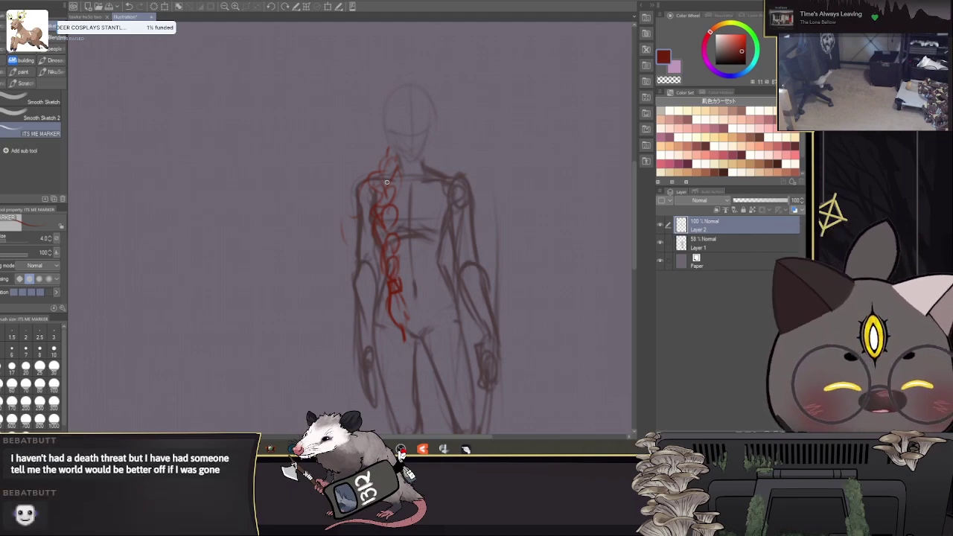
drag(389, 303, 331, 245)
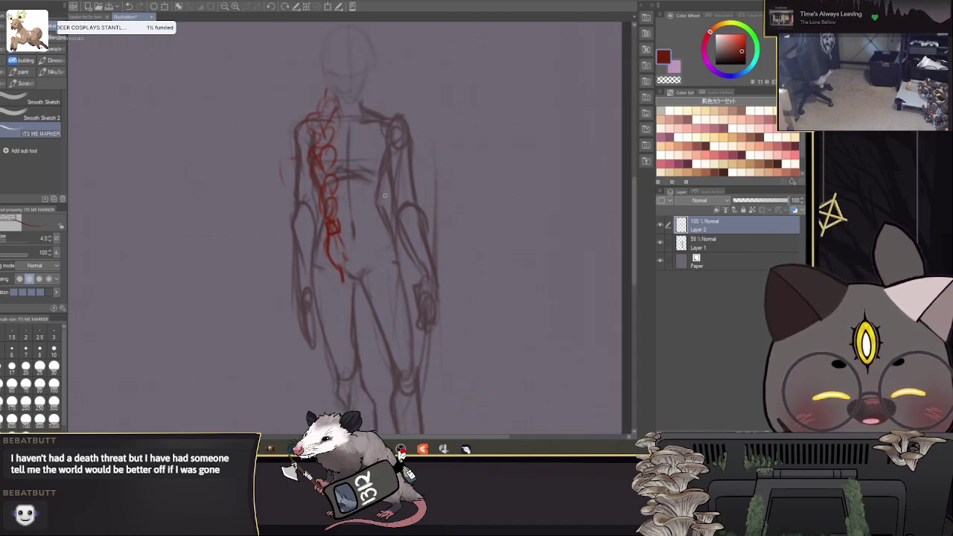
Step: Reshape the braid with the Liquify tool and erase the stray red lines around the shoulder
key(j)
drag(367, 217, 402, 187)
drag(378, 245, 319, 223)
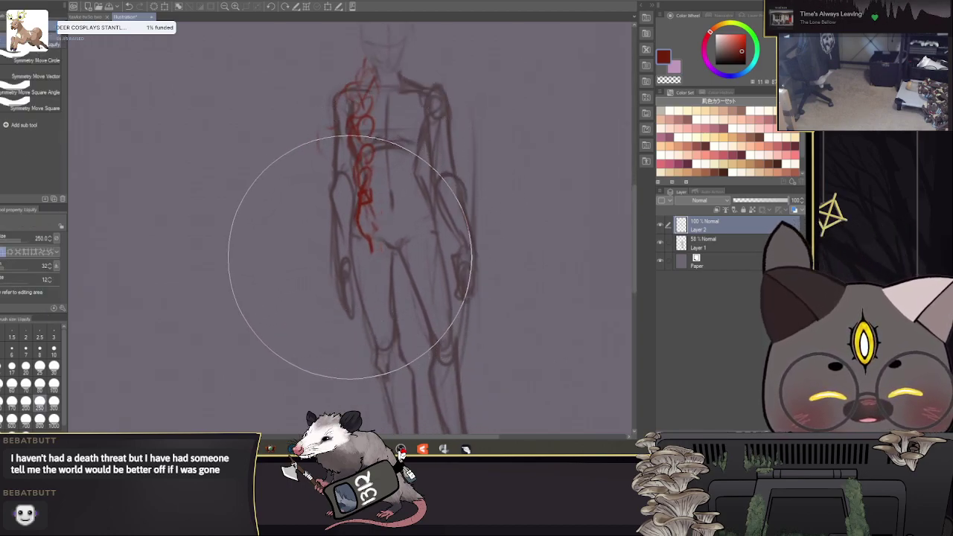
key(e)
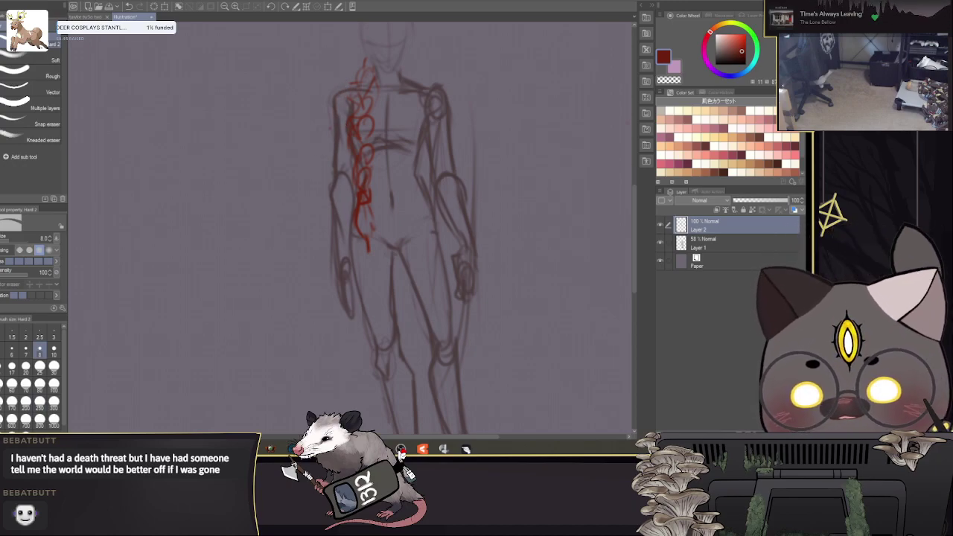
Step: Redraw the upper part of the braid with overlapping loops from the neck down the chest
key(p)
drag(368, 91, 367, 152)
drag(370, 97, 364, 155)
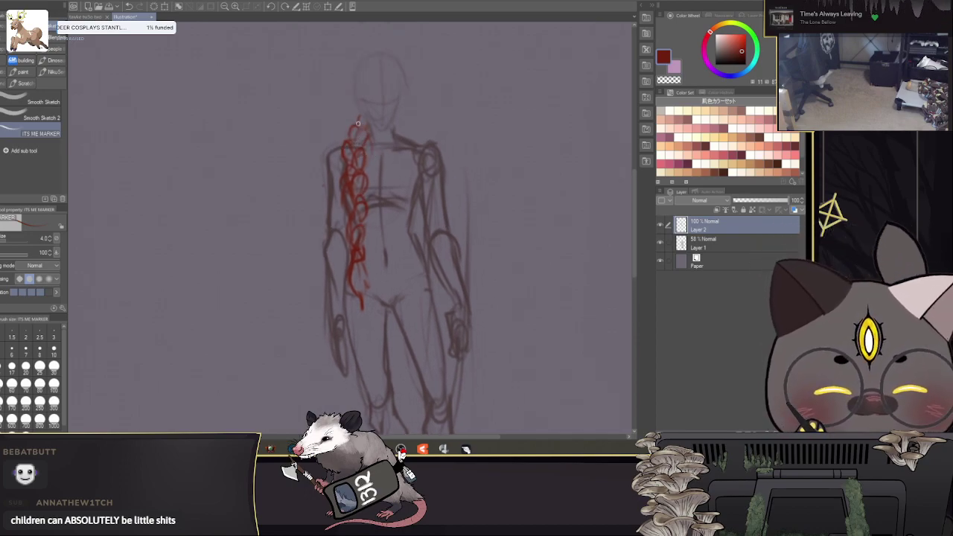
Step: Draw pointed ears on both sides of the head and thicken the braid's lower end at the hip
mouse_move(359, 97)
mouse_down()
mouse_move(344, 91)
mouse_move(356, 100)
mouse_move(419, 87)
mouse_up()
mouse_move(418, 87)
mouse_down()
mouse_move(399, 111)
mouse_move(410, 64)
mouse_up()
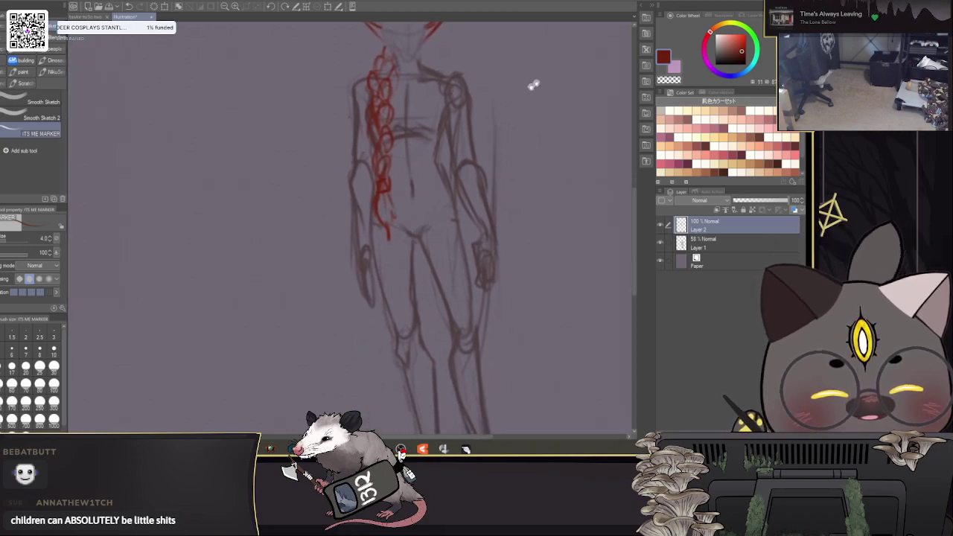
drag(538, 81, 504, 119)
drag(354, 227, 355, 255)
mouse_move(463, 152)
mouse_down()
mouse_move(469, 159)
mouse_move(469, 151)
mouse_up()
drag(350, 228, 355, 266)
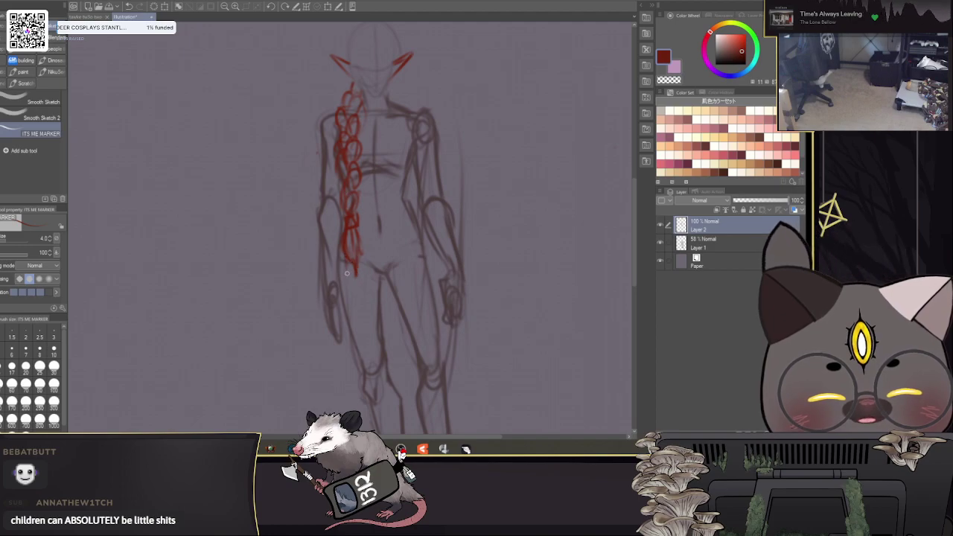
Step: Outline the face with side lines, a narrow jaw and a curved top over the faded head
mouse_move(513, 231)
mouse_down()
mouse_move(509, 265)
mouse_move(511, 247)
mouse_up()
drag(376, 124, 399, 157)
mouse_move(355, 133)
mouse_down()
mouse_move(384, 154)
mouse_move(407, 124)
mouse_move(397, 76)
mouse_up()
key(ctrl+z)
scroll(324, 157, up, 1)
drag(460, 104, 466, 143)
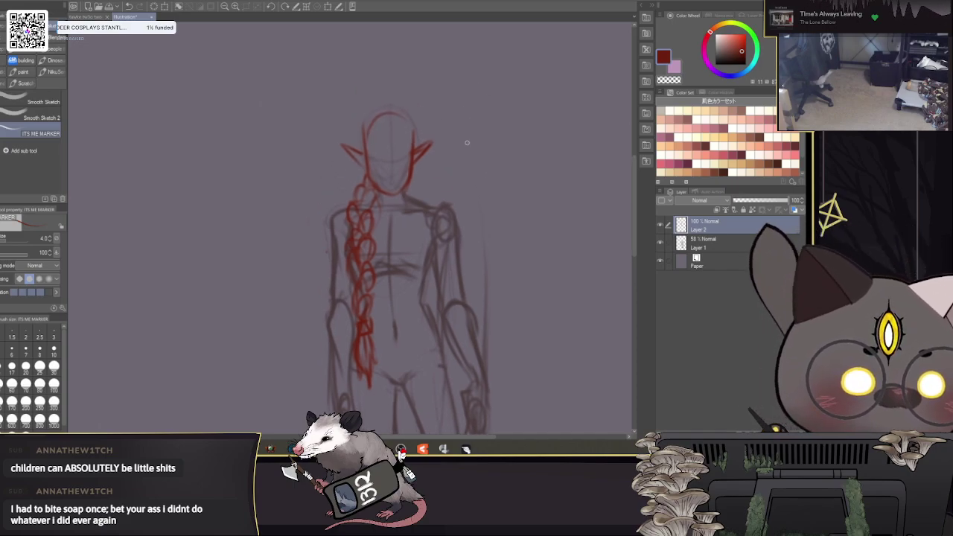
Step: Add a curved eye guideline and vertical centre line to the face, and draw the neck and collarbone line below the jaw
scroll(391, 221, up, 4)
drag(499, 106, 495, 232)
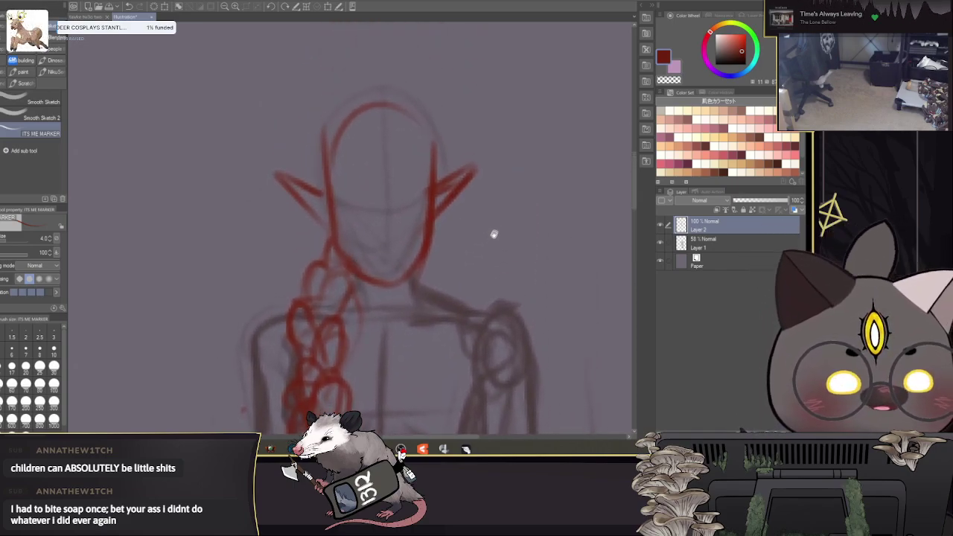
drag(428, 192, 350, 214)
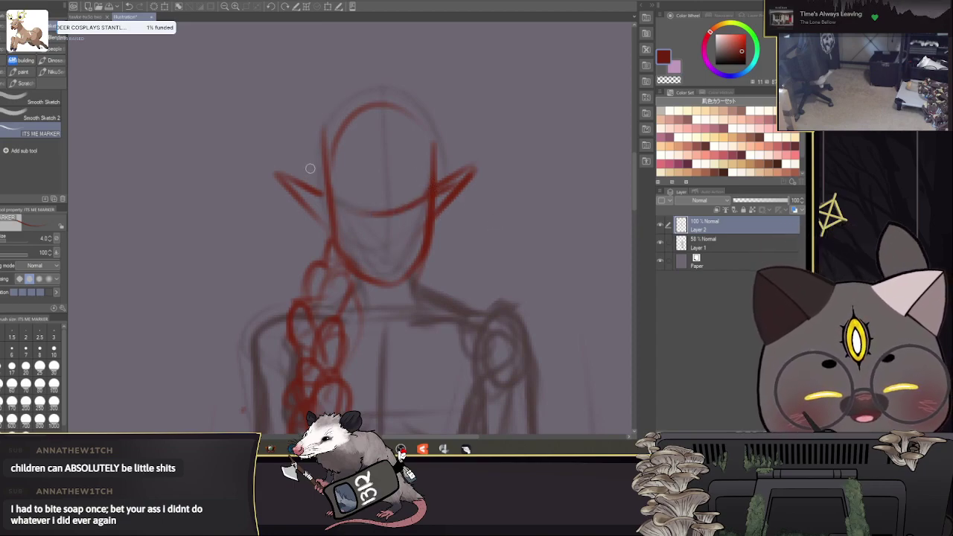
drag(411, 226, 418, 241)
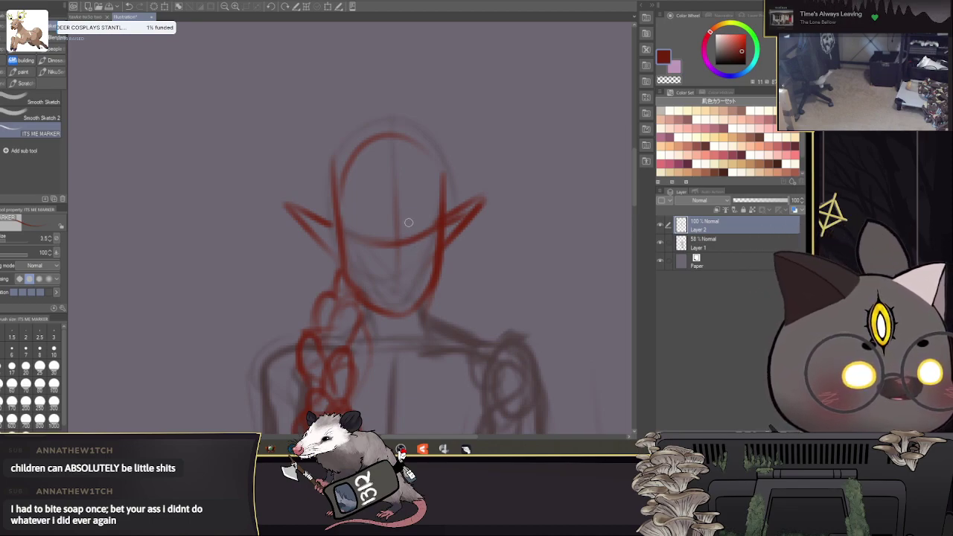
drag(410, 264, 414, 258)
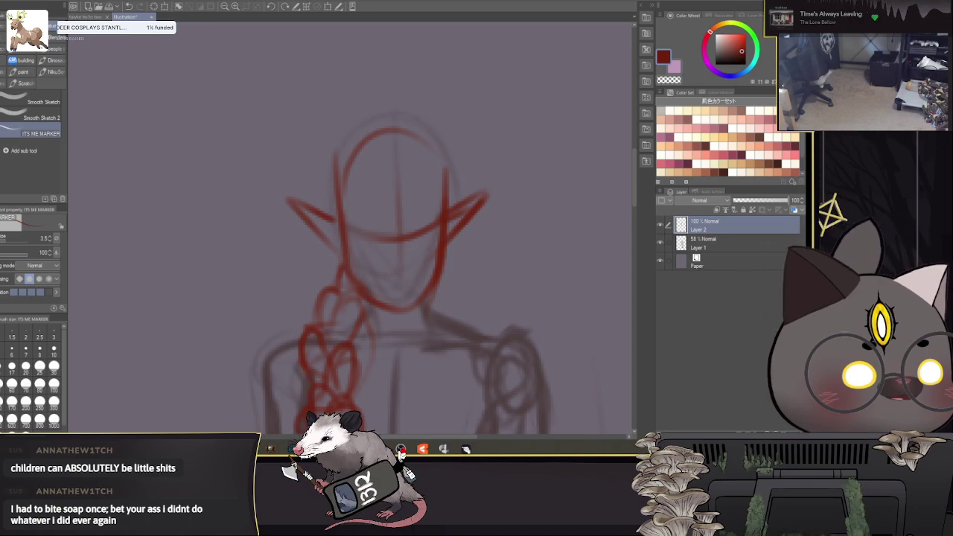
mouse_move(428, 317)
mouse_down()
mouse_move(412, 218)
mouse_move(406, 257)
mouse_up()
mouse_move(403, 224)
mouse_down()
mouse_move(401, 267)
mouse_move(467, 292)
mouse_up()
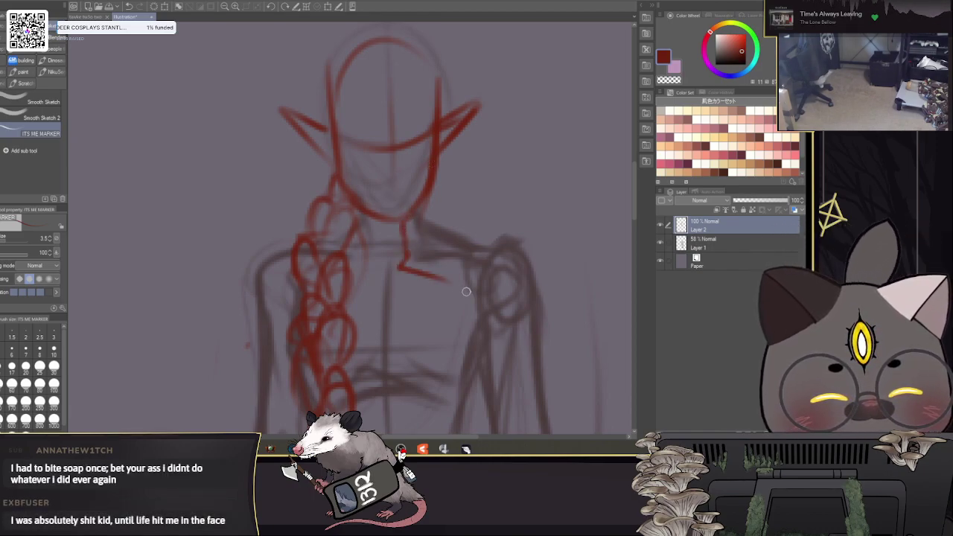
Step: Sketch rough neck-like lines and a D-shaped outline in the blank area beside the head
drag(553, 191, 340, 237)
drag(464, 166, 375, 205)
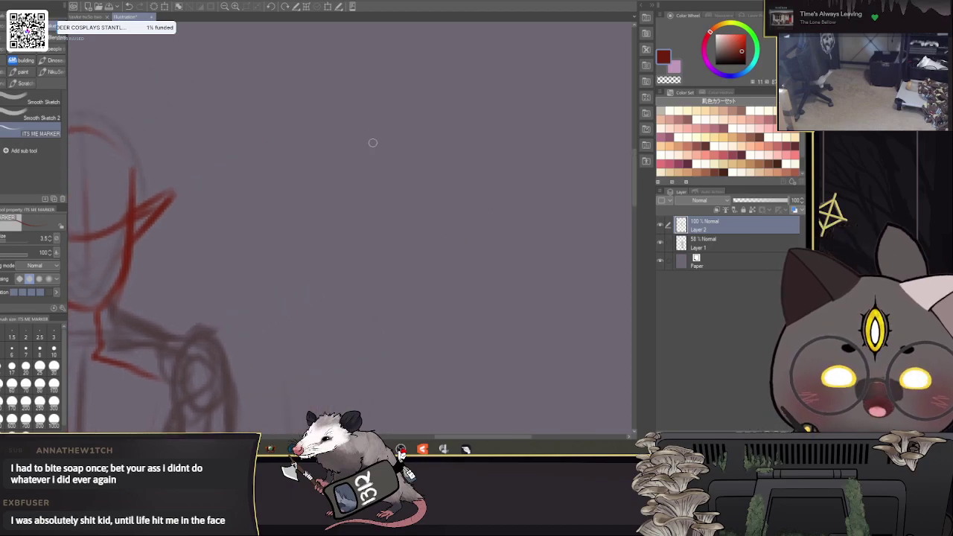
drag(398, 72, 400, 199)
drag(434, 51, 432, 115)
mouse_move(436, 157)
mouse_down()
mouse_move(434, 216)
mouse_move(327, 240)
mouse_up()
drag(449, 231, 509, 238)
mouse_move(491, 142)
mouse_down()
mouse_move(444, 154)
mouse_move(493, 145)
mouse_up()
mouse_move(493, 80)
mouse_down()
mouse_move(504, 99)
mouse_move(498, 90)
mouse_up()
drag(455, 296, 457, 181)
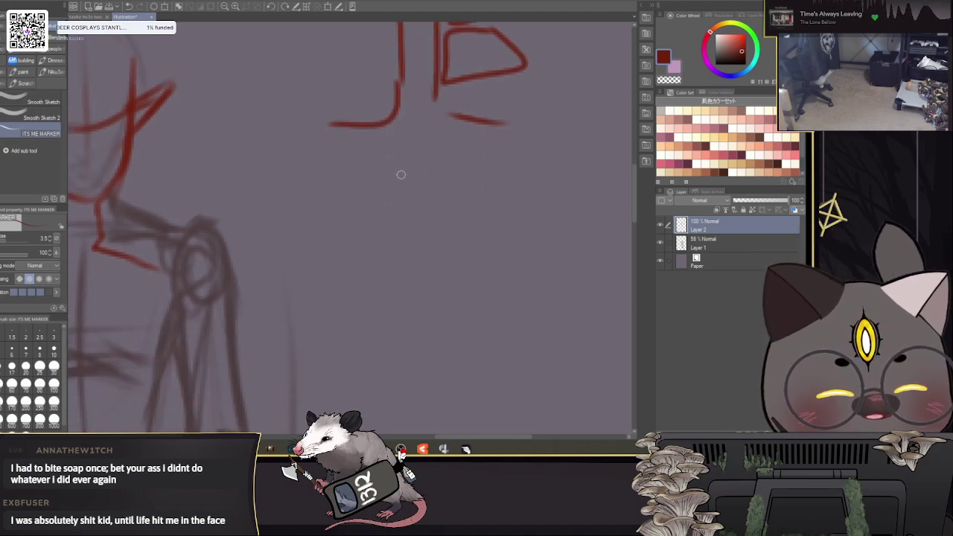
Step: Sketch a neck with shoulder lines, a banded collar and a round centre ornament below the rough shapes
drag(400, 170, 328, 281)
drag(483, 167, 525, 272)
mouse_move(403, 209)
mouse_down()
mouse_move(475, 202)
mouse_move(455, 176)
mouse_move(418, 178)
mouse_move(443, 199)
mouse_up()
drag(443, 156, 445, 155)
drag(518, 324, 494, 312)
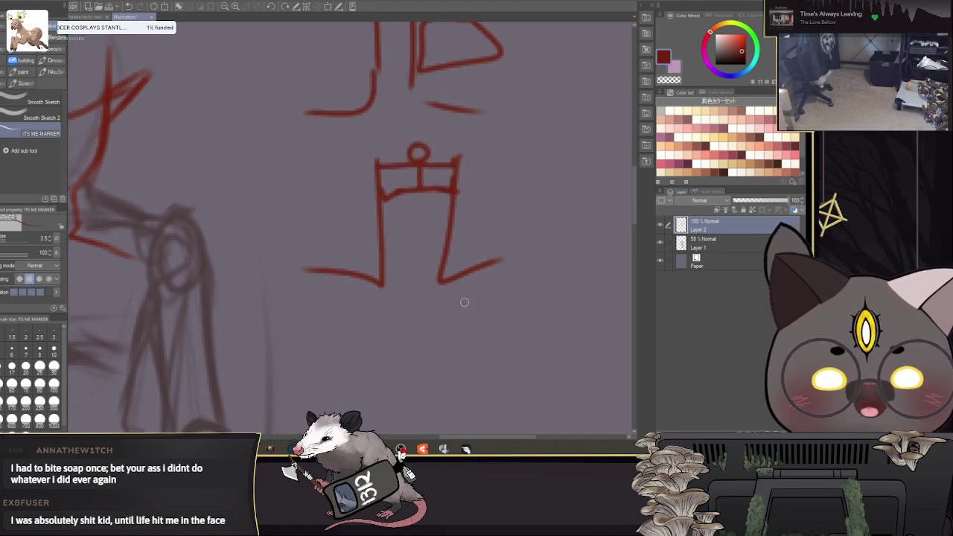
Step: Undo the collar sketch and the D-shaped outline beside the figure
key(ctrl+z)
key(ctrl+z)
key(ctrl+z)
key(ctrl+z)
key(ctrl+z)
key(ctrl+z)
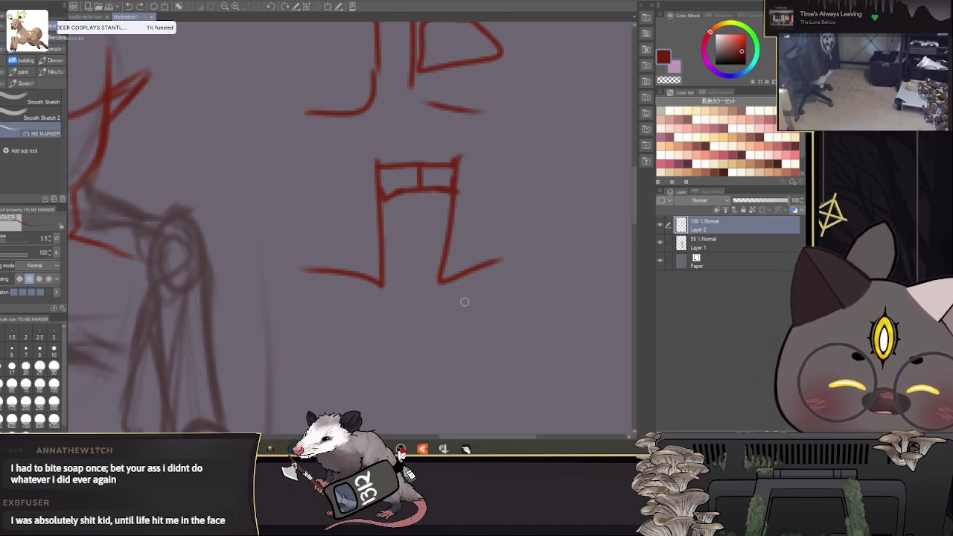
key(ctrl+z)
key(ctrl+z)
key(ctrl+z)
key(ctrl+z)
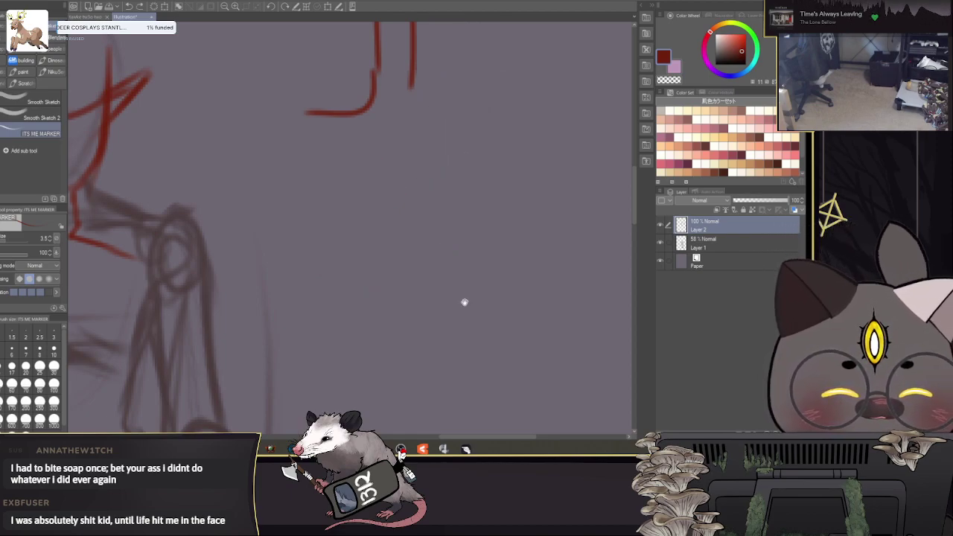
Step: Try further rough strokes in the blank area beside the figure and undo them
drag(388, 211, 566, 323)
key(ctrl+z)
key(ctrl+z)
key(ctrl+z)
drag(351, 281, 498, 183)
drag(346, 85, 361, 237)
drag(413, 145, 415, 223)
key(ctrl+z)
key(ctrl+z)
key(ctrl+z)
key(ctrl+z)
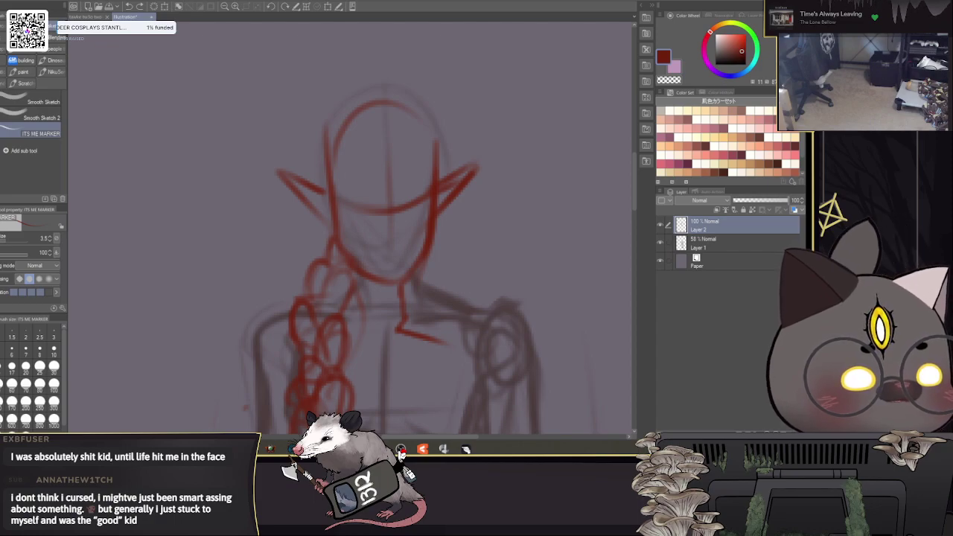
Step: Draw parted hair strands across the forehead and crown and down the braid side of the head
drag(382, 126, 421, 115)
mouse_move(442, 110)
mouse_down()
mouse_move(410, 125)
mouse_move(433, 185)
mouse_move(393, 157)
mouse_up()
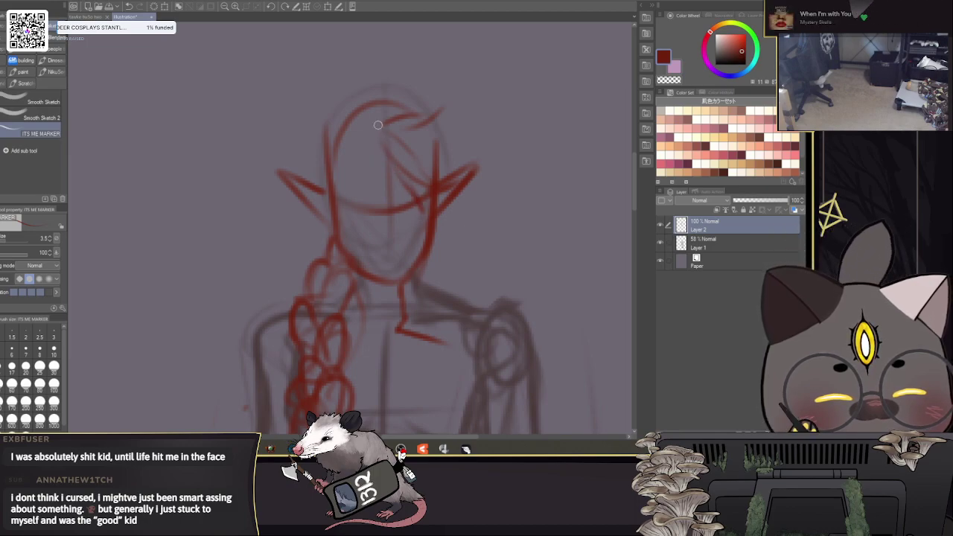
mouse_move(371, 134)
mouse_down()
mouse_move(359, 155)
mouse_move(337, 167)
mouse_up()
drag(378, 102, 356, 143)
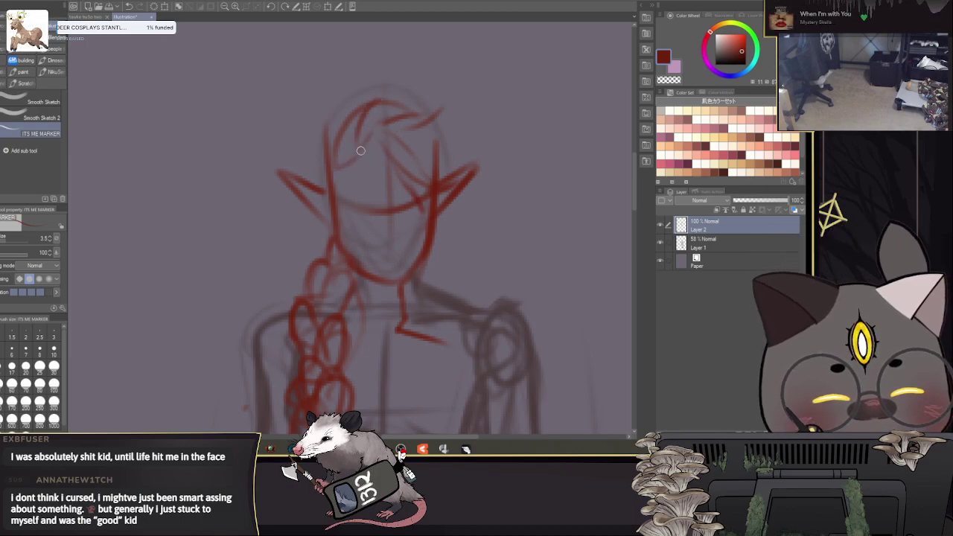
drag(335, 112, 322, 177)
drag(320, 137, 331, 213)
mouse_move(486, 223)
mouse_down()
mouse_move(540, 102)
mouse_move(507, 169)
mouse_up()
drag(347, 112, 357, 183)
Step: Draw the hair on the side opposite the braid and add long locks framing both sides of the face
drag(476, 145, 434, 199)
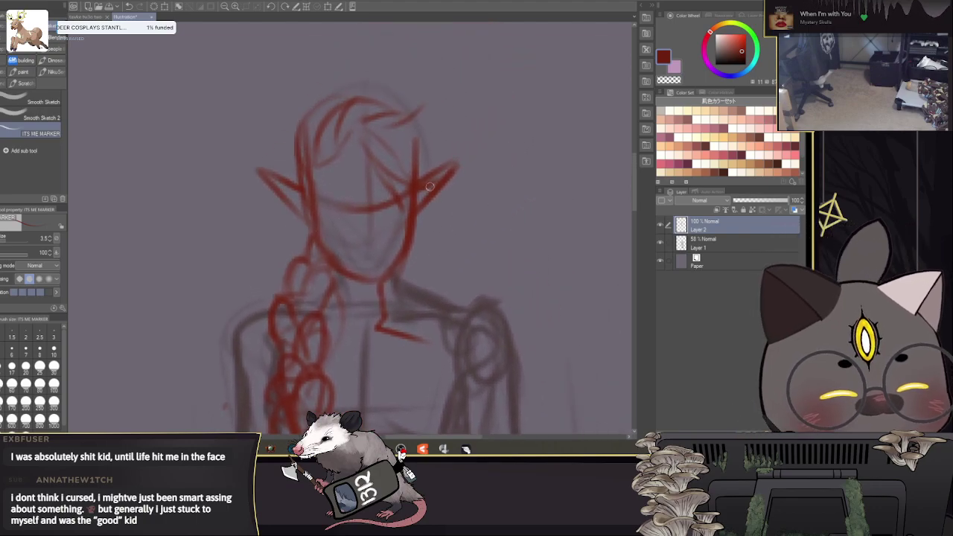
drag(413, 121, 422, 164)
mouse_move(384, 120)
mouse_down()
mouse_move(398, 161)
mouse_move(426, 180)
mouse_up()
drag(429, 226, 430, 220)
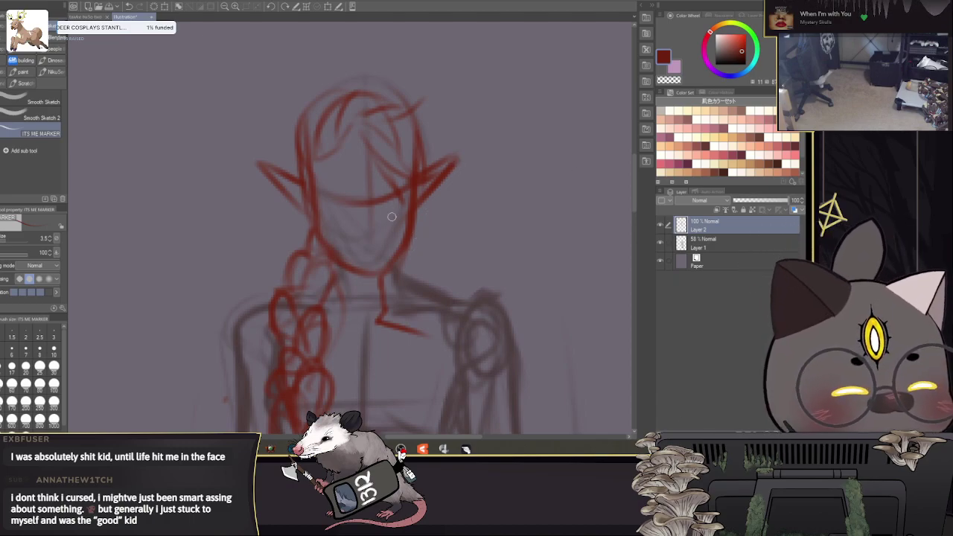
mouse_move(304, 137)
mouse_down()
mouse_move(320, 248)
mouse_move(347, 287)
mouse_up()
drag(302, 185, 301, 234)
mouse_move(410, 147)
mouse_down()
mouse_move(411, 277)
mouse_move(416, 249)
mouse_up()
Step: Draw the eye and brow on the braid side, and add a small mouth with a thinner brush
mouse_move(464, 285)
mouse_down()
mouse_move(532, 141)
mouse_move(493, 220)
mouse_up()
drag(364, 136, 388, 136)
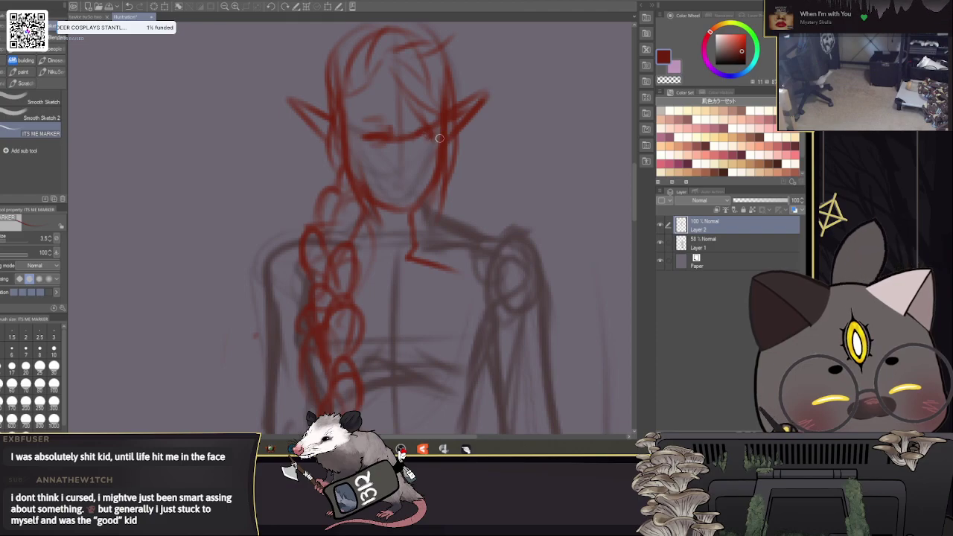
key(bracketleft)
mouse_move(435, 182)
mouse_down()
mouse_move(423, 195)
mouse_move(389, 192)
mouse_up()
Step: Erase both pointed ears and redraw them smaller and lower at brush size 2.5, extending the hair outline on the braid side
key(e)
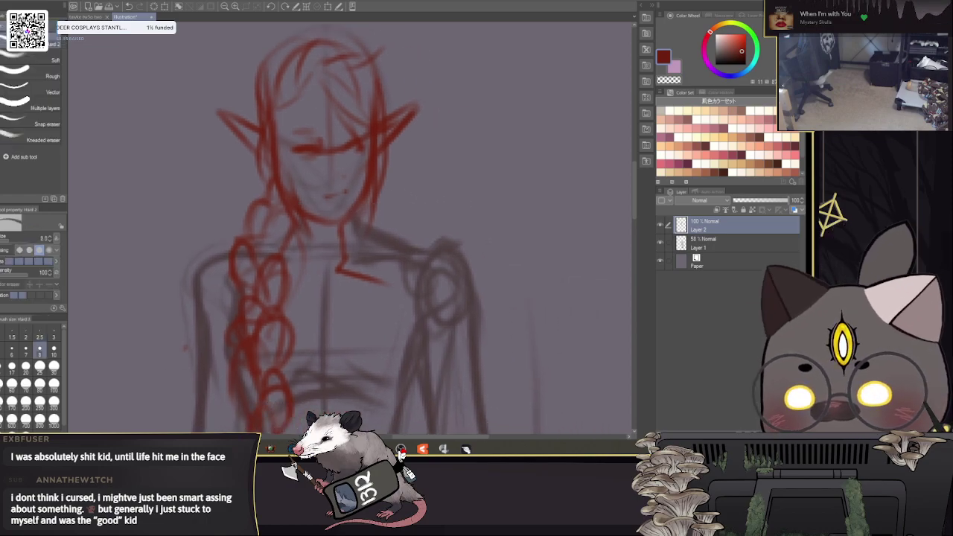
drag(224, 102, 249, 121)
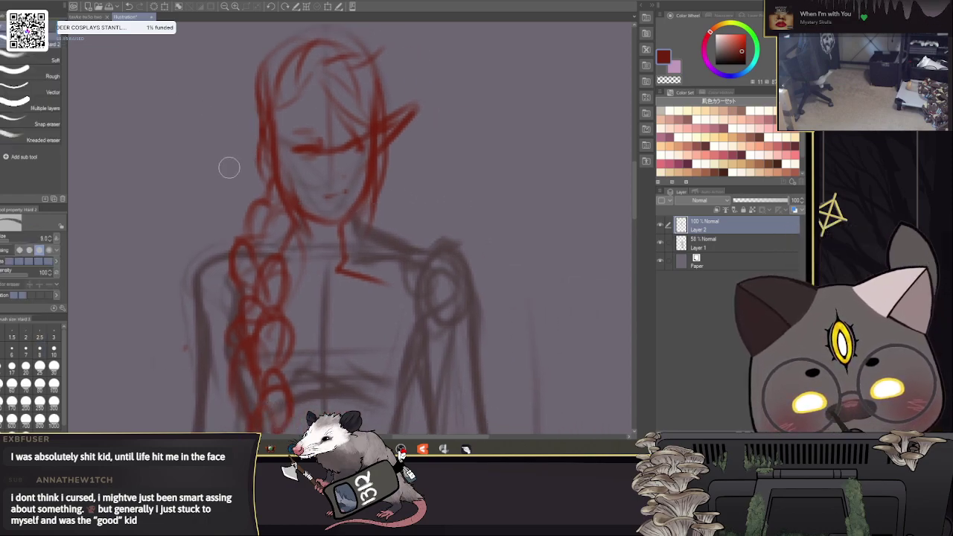
drag(402, 91, 393, 134)
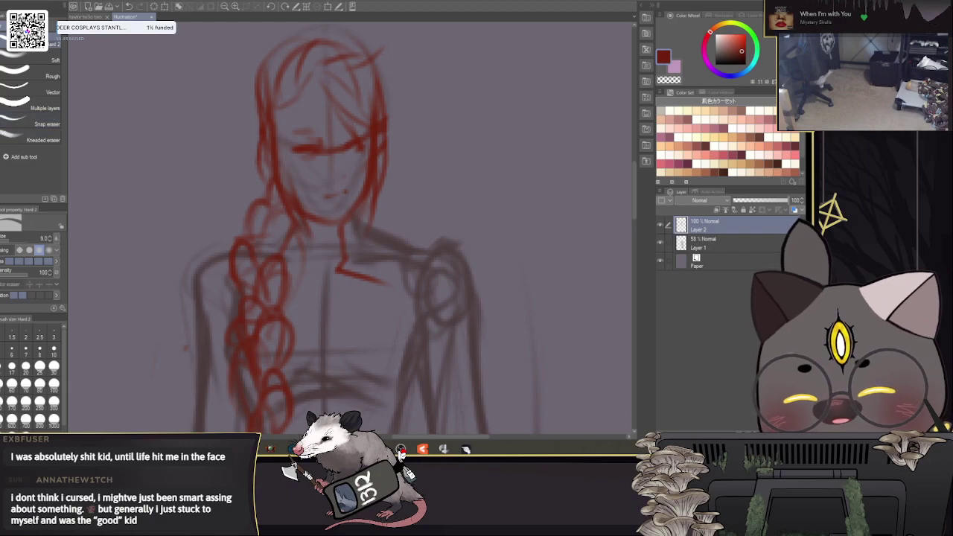
key(p)
mouse_move(287, 44)
mouse_down()
mouse_move(256, 139)
mouse_move(273, 51)
mouse_move(261, 152)
mouse_move(283, 174)
mouse_move(264, 154)
mouse_move(271, 148)
mouse_move(215, 133)
mouse_move(235, 138)
mouse_move(264, 176)
mouse_move(233, 149)
mouse_move(269, 177)
mouse_up()
mouse_move(376, 143)
mouse_down()
mouse_move(397, 125)
mouse_move(388, 152)
mouse_up()
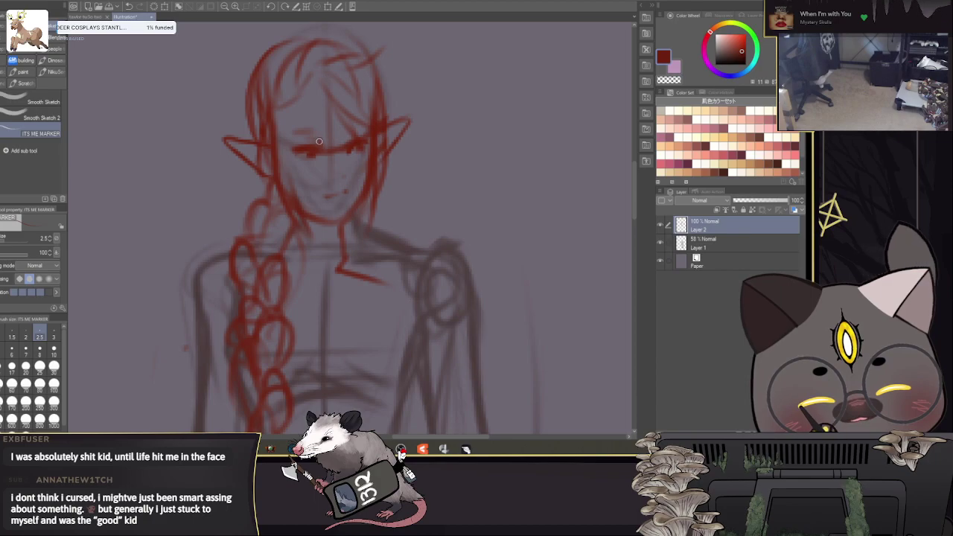
Step: Select the facial features freehand, move them slightly up on the face and deselect
mouse_move(428, 208)
mouse_down()
mouse_move(533, 138)
mouse_move(359, 228)
mouse_move(399, 202)
mouse_up()
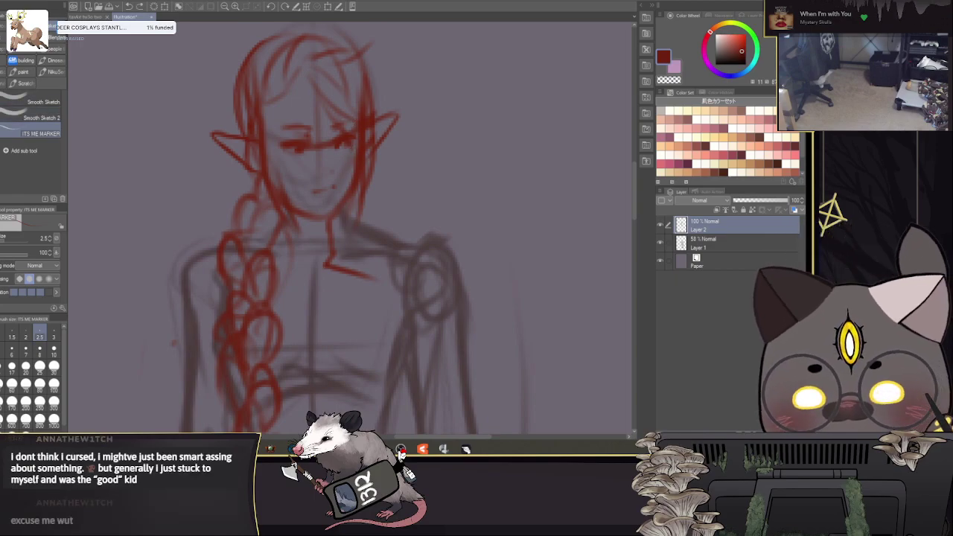
key(m)
mouse_move(352, 149)
mouse_down()
mouse_move(344, 119)
mouse_move(274, 126)
mouse_move(297, 176)
mouse_move(324, 195)
mouse_move(347, 181)
mouse_move(346, 141)
mouse_up()
key(k)
click(74, 1)
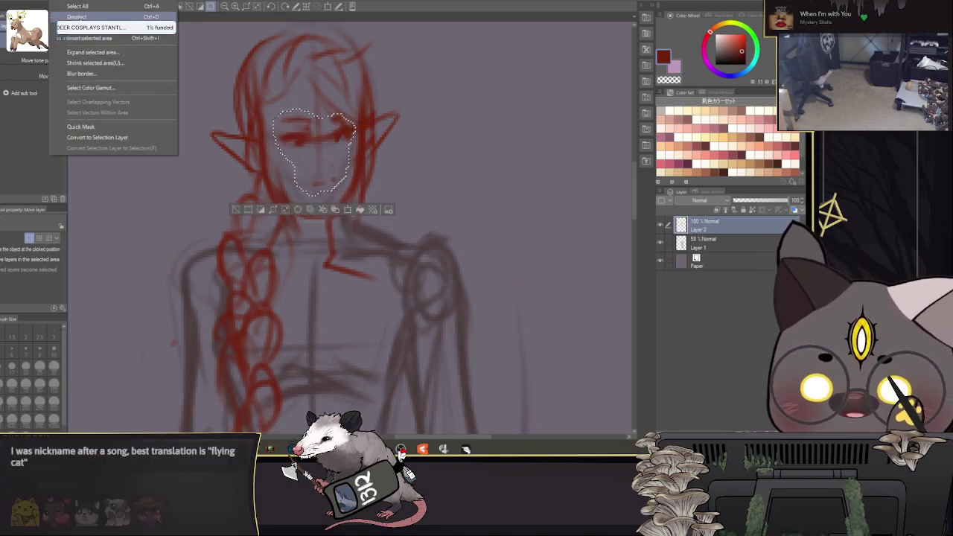
click(78, 16)
scroll(324, 229, down, 5)
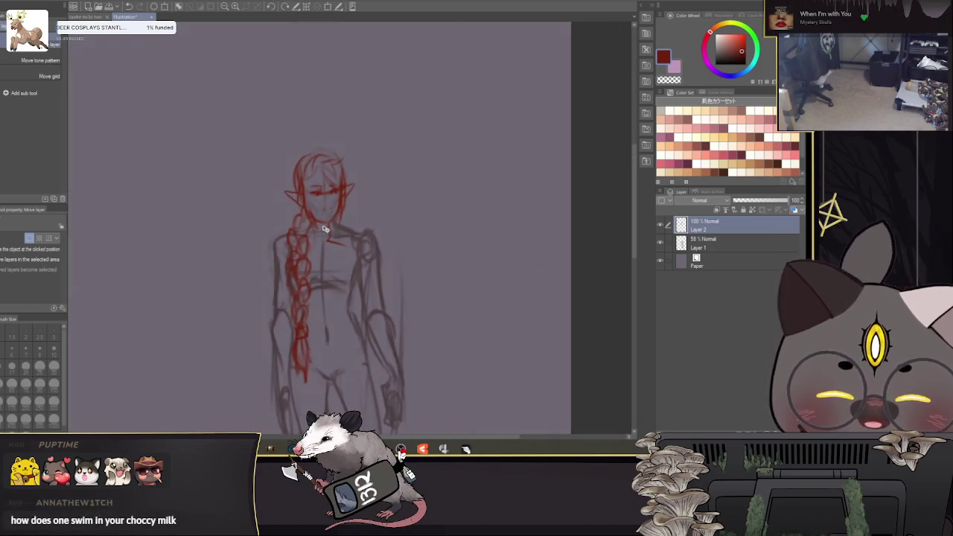
Step: Restore the selection around the facial features, transform them slightly wider and higher on the face, and deselect
scroll(325, 229, up, 6)
key(ctrl+z)
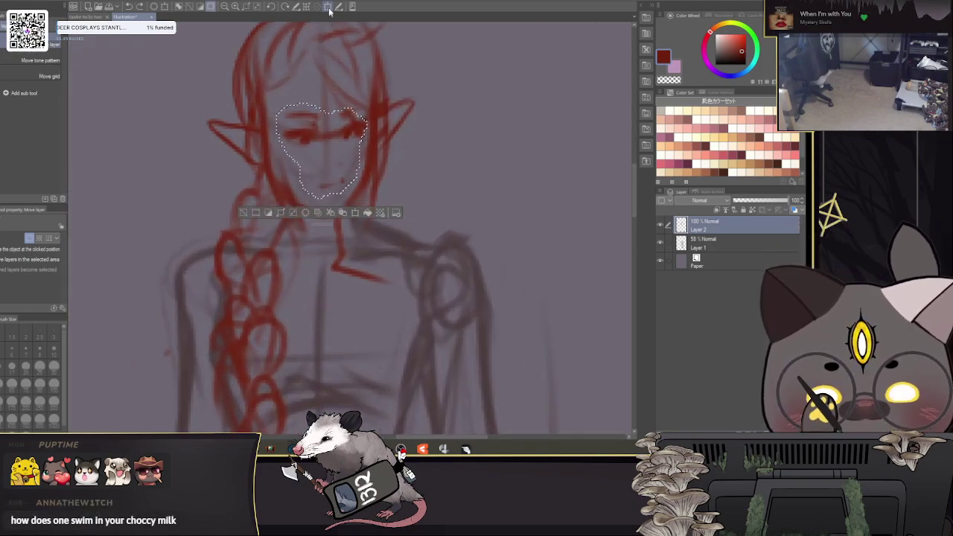
click(328, 8)
drag(347, 130, 343, 129)
click(311, 211)
drag(442, 154, 440, 176)
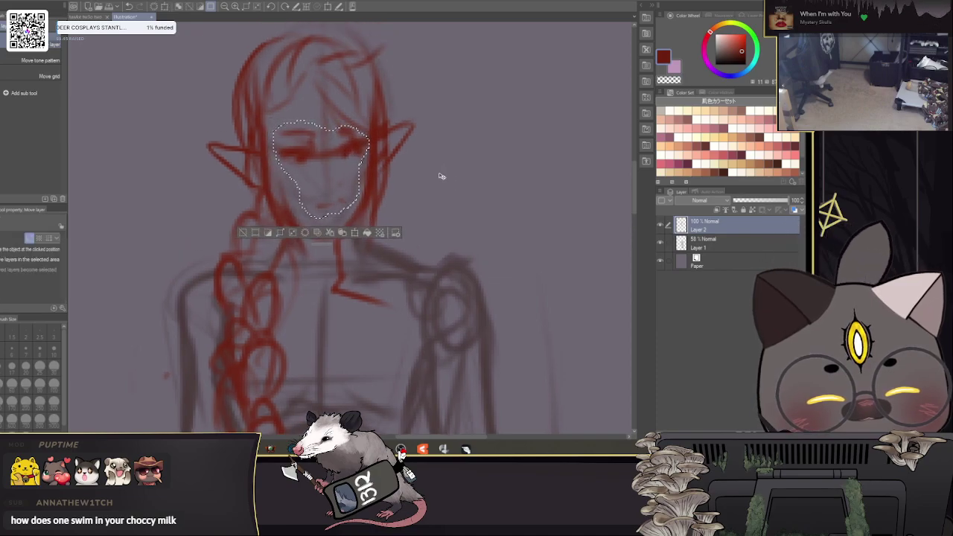
key(ctrl+z)
Step: Select the upper head and hair freehand and scale it slightly narrower and lower at the crown
click(3, 102)
click(128, 169)
mouse_move(411, 107)
mouse_down()
mouse_move(368, 136)
mouse_move(286, 119)
mouse_move(291, 26)
mouse_move(452, 108)
mouse_up()
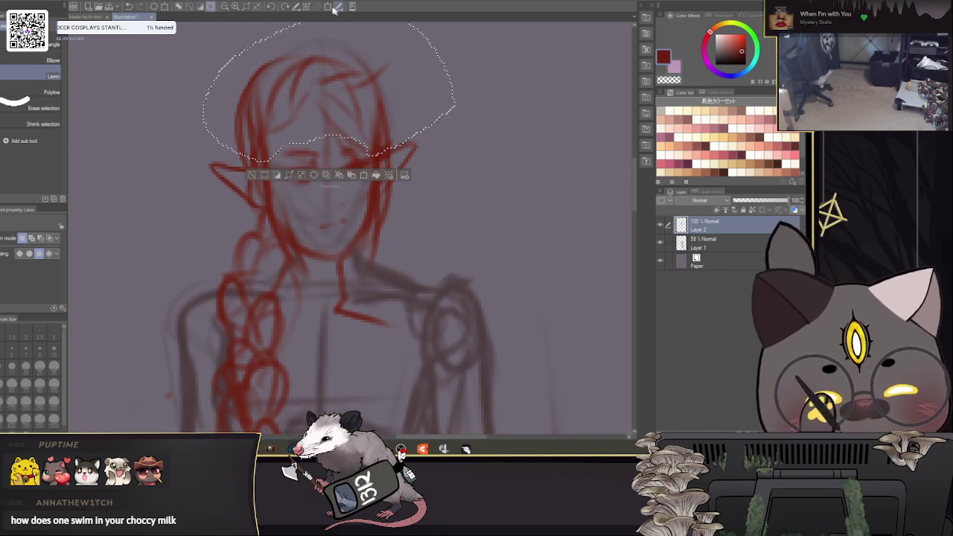
key(ctrl+t)
scroll(327, 74, up, 3)
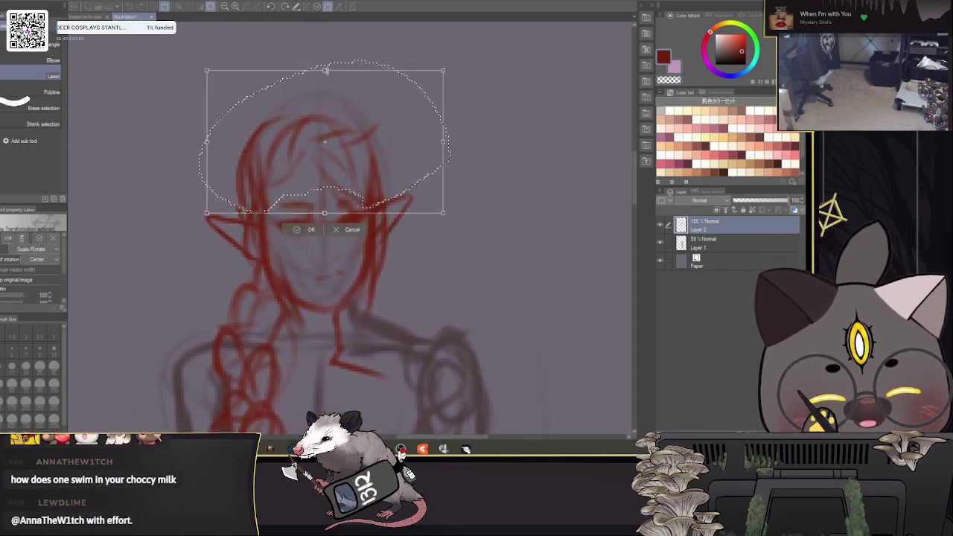
drag(326, 72, 326, 73)
drag(356, 146, 356, 143)
key(ctrl+z)
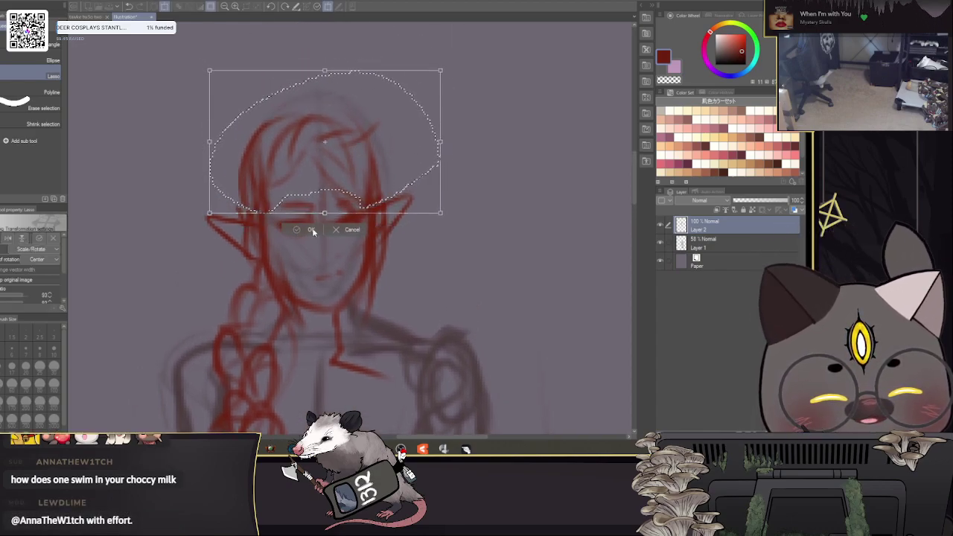
click(312, 230)
Step: Erase the red neck and shoulder line below the chin on the side opposite the braid
scroll(471, 179, down, 5)
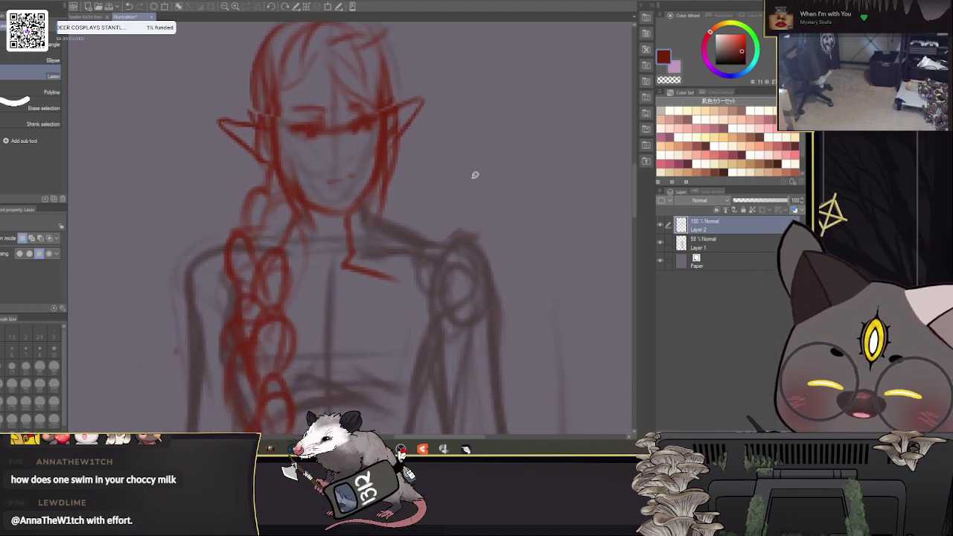
key(e)
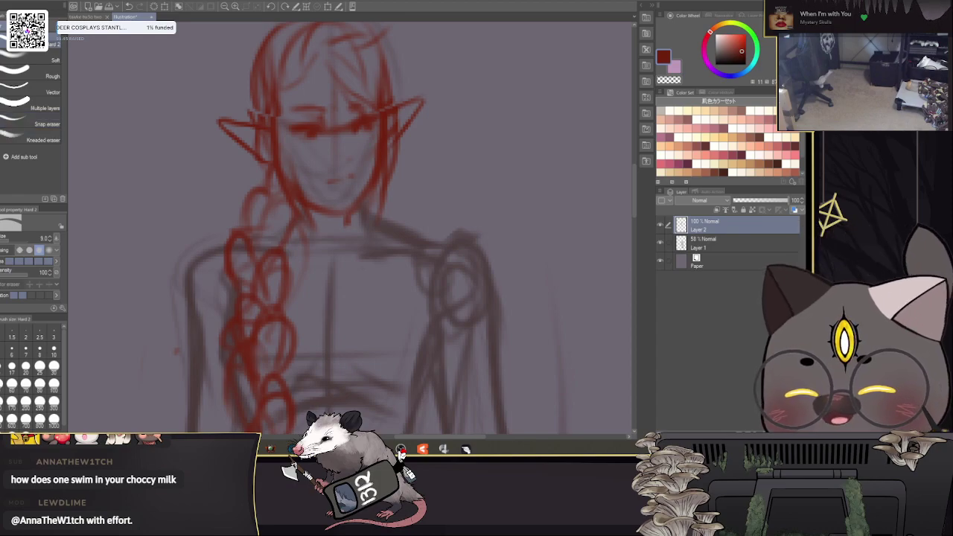
Step: Liquify the hair outline and ears slightly outward on both sides of the head at brush size 70
key(j)
drag(496, 178, 494, 198)
key(bracketleft)
key(bracketleft)
key(bracketleft)
key(bracketleft)
key(bracketleft)
key(bracketleft)
key(bracketleft)
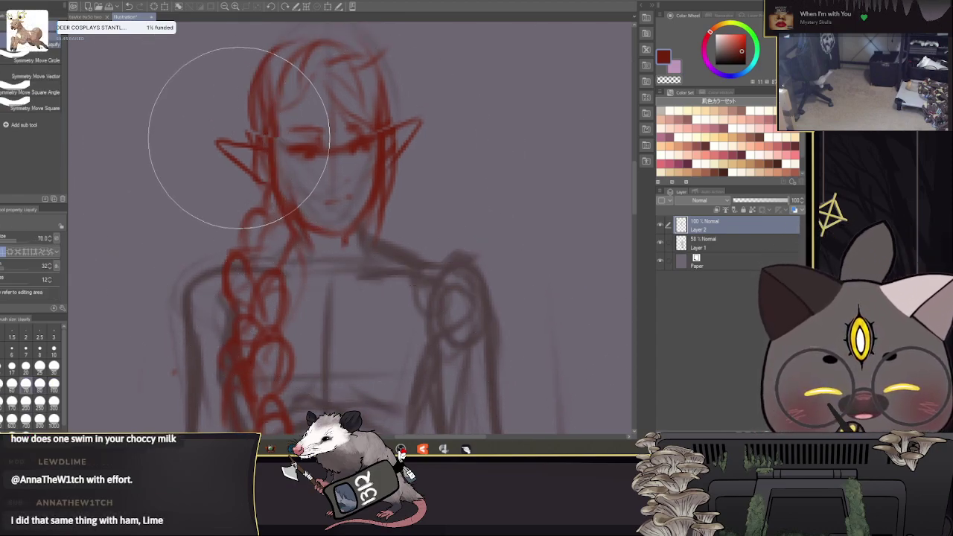
drag(238, 134, 228, 131)
drag(426, 121, 433, 116)
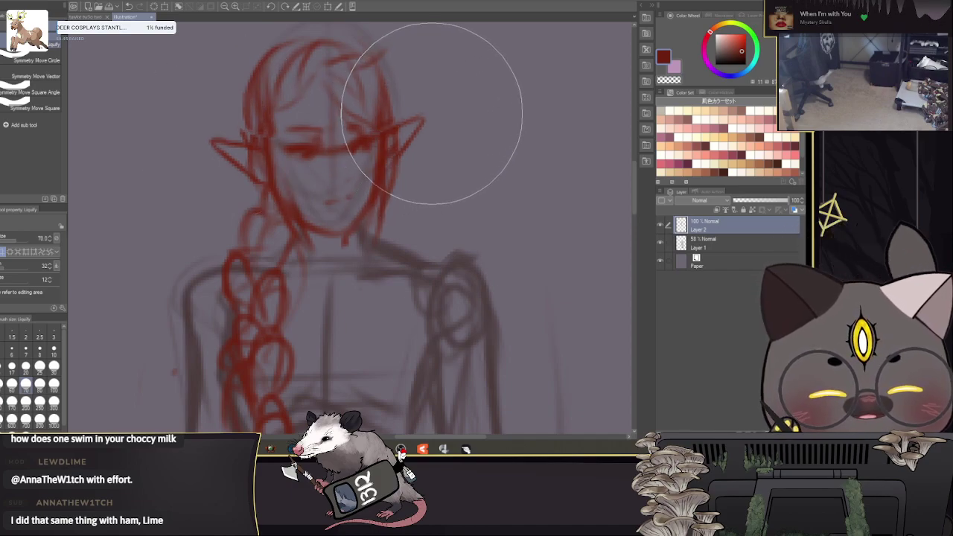
drag(452, 172, 483, 153)
key(bracketleft)
key(bracketleft)
key(bracketleft)
key(bracketleft)
Step: Add hair strokes on the braid side running down past the ear with the marker at size 2
key(b)
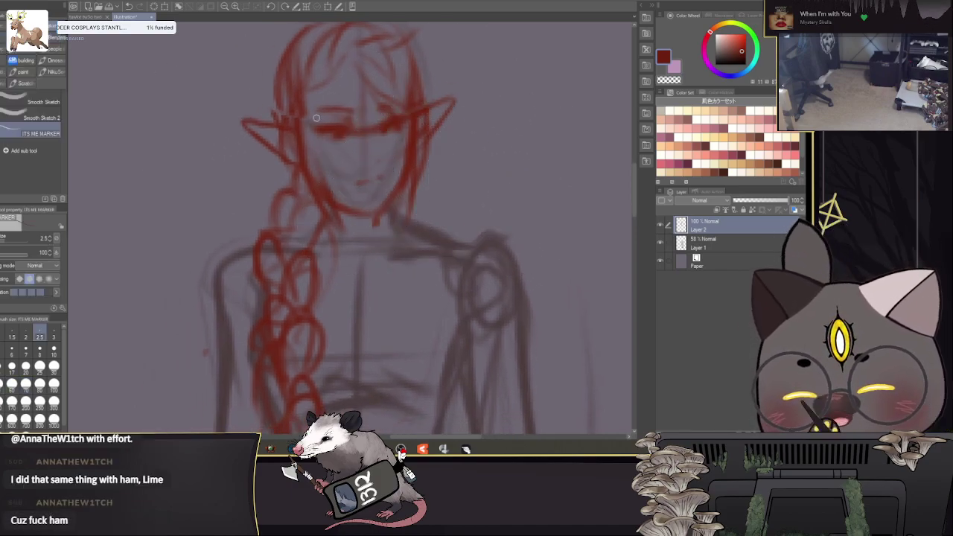
key(bracketleft)
key(bracketleft)
drag(306, 78, 316, 164)
key(bracketright)
key(bracketright)
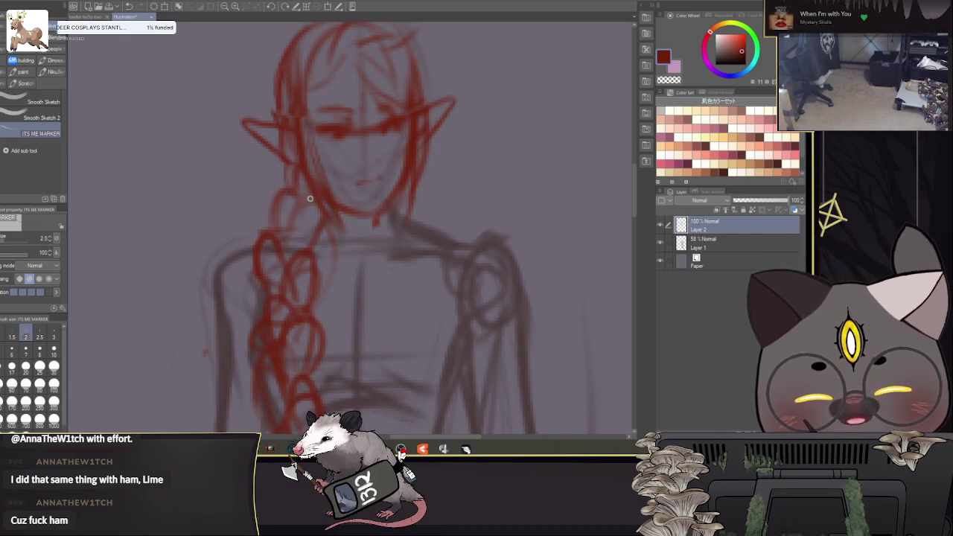
Step: Draw long tapering locks falling from beside the face to the shoulder opposite the braid
drag(525, 293, 479, 242)
drag(353, 161, 350, 225)
drag(366, 142, 354, 217)
mouse_move(459, 204)
mouse_down()
mouse_move(502, 229)
mouse_move(501, 307)
mouse_up()
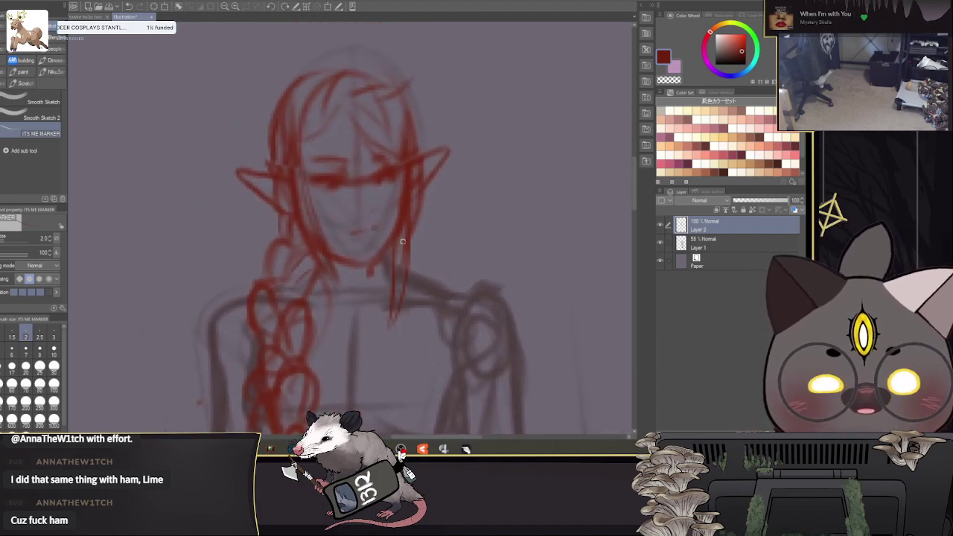
Step: Draw a swept fringe across the forehead and refine the strands over the crown of the hair
mouse_move(491, 248)
mouse_down()
mouse_move(565, 141)
mouse_move(496, 251)
mouse_up()
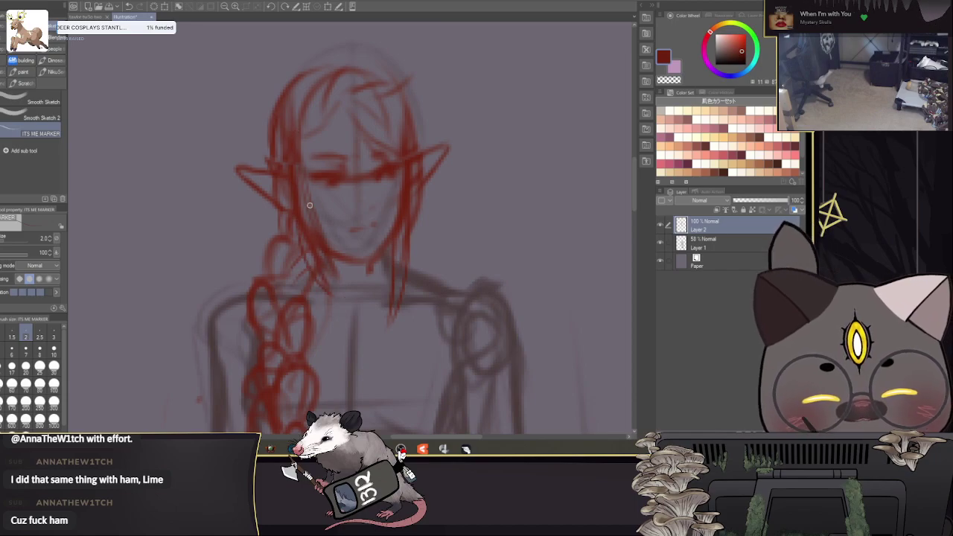
mouse_move(343, 110)
mouse_down()
mouse_move(372, 153)
mouse_move(394, 161)
mouse_up()
mouse_move(350, 110)
mouse_down()
mouse_move(400, 141)
mouse_move(360, 125)
mouse_up()
drag(363, 73, 406, 78)
mouse_move(410, 94)
mouse_down()
mouse_move(377, 159)
mouse_move(345, 100)
mouse_move(306, 130)
mouse_up()
drag(345, 91, 323, 106)
mouse_move(501, 206)
mouse_down()
mouse_move(536, 136)
mouse_move(529, 161)
mouse_up()
drag(323, 53, 336, 43)
mouse_move(525, 217)
mouse_down()
mouse_move(493, 225)
mouse_move(497, 207)
mouse_up()
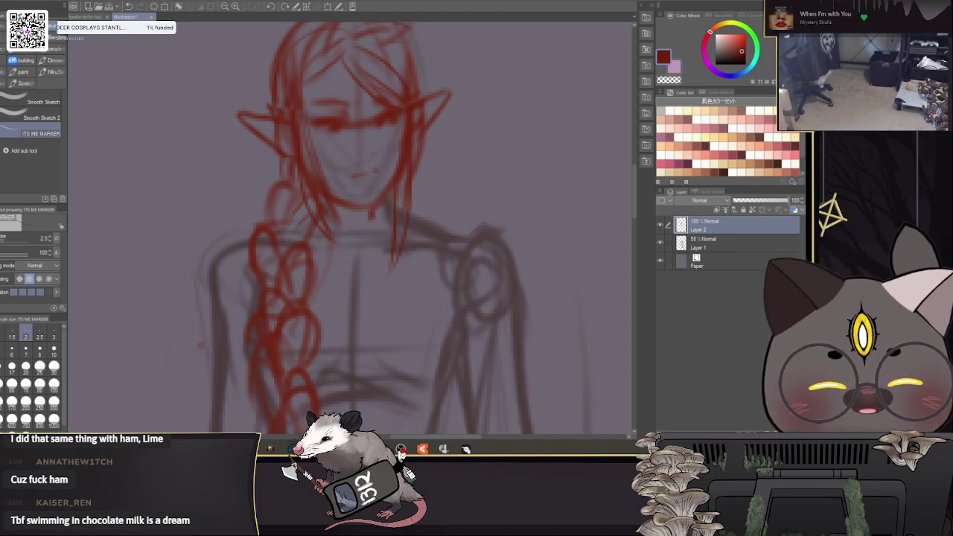
Step: Draw long straight strands down to the chest on both sides of the face at brush size 2.5
key(])
drag(413, 125, 400, 372)
drag(304, 110, 322, 395)
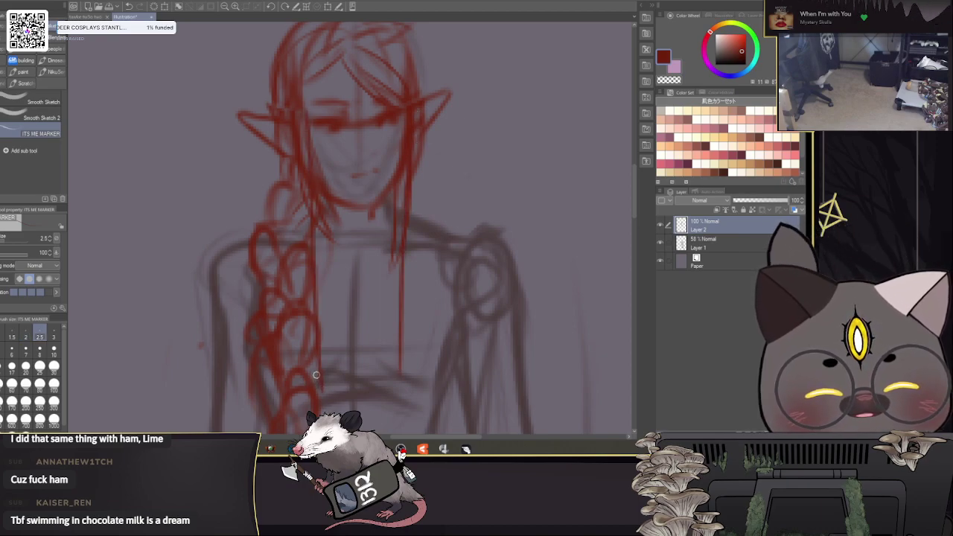
Step: Sketch a side-view head beside the figure with a round skull, jaw, straight front locks and swept-back hair lines
drag(546, 93, 438, 123)
drag(570, 68, 454, 312)
key(ctrl+z)
mouse_move(593, 72)
mouse_down()
mouse_move(484, 179)
mouse_move(591, 70)
mouse_move(538, 192)
mouse_up()
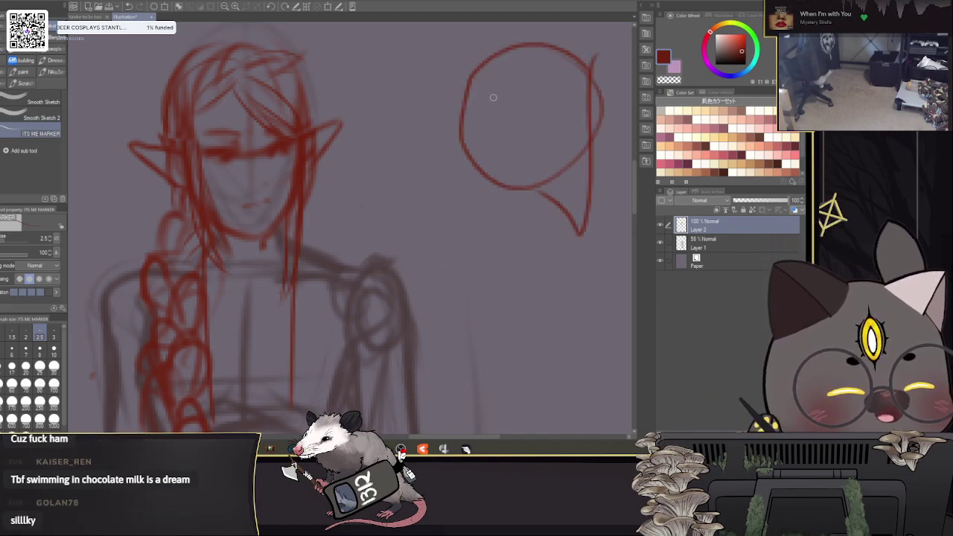
drag(563, 71, 550, 372)
mouse_move(600, 77)
mouse_down()
mouse_move(547, 43)
mouse_move(451, 82)
mouse_up()
drag(582, 74, 465, 105)
drag(567, 100, 469, 134)
mouse_move(572, 118)
mouse_down()
mouse_move(500, 107)
mouse_move(460, 124)
mouse_up()
Step: Add a tied bow at the back of the side-view head and long flowing hair below it at brush size 3
mouse_move(530, 155)
mouse_down()
mouse_move(445, 108)
mouse_move(439, 123)
mouse_move(383, 95)
mouse_up()
mouse_move(408, 131)
mouse_down()
mouse_move(437, 117)
mouse_move(437, 69)
mouse_move(399, 211)
mouse_up()
key(])
drag(403, 112, 318, 339)
drag(346, 319, 407, 238)
drag(403, 249, 414, 372)
drag(424, 290, 450, 367)
drag(473, 372, 466, 112)
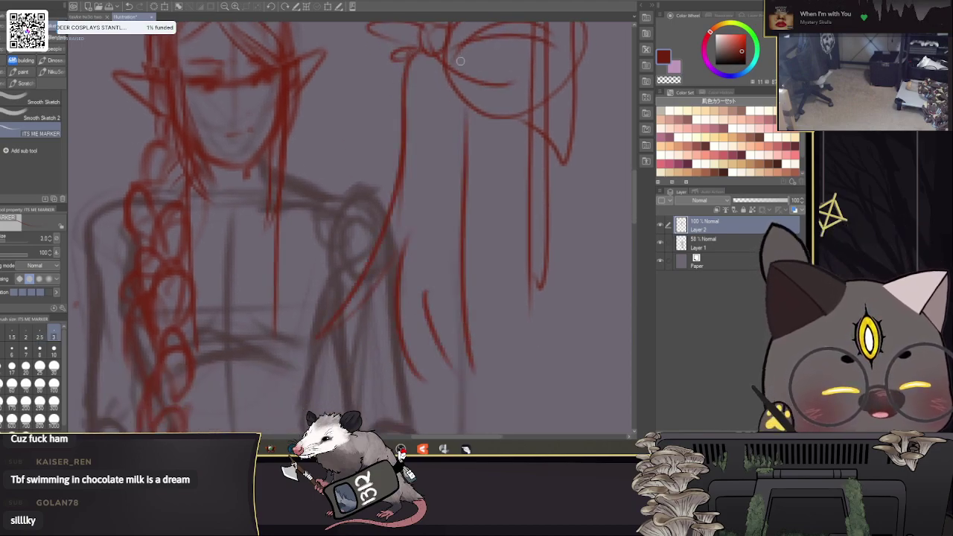
drag(514, 228, 488, 330)
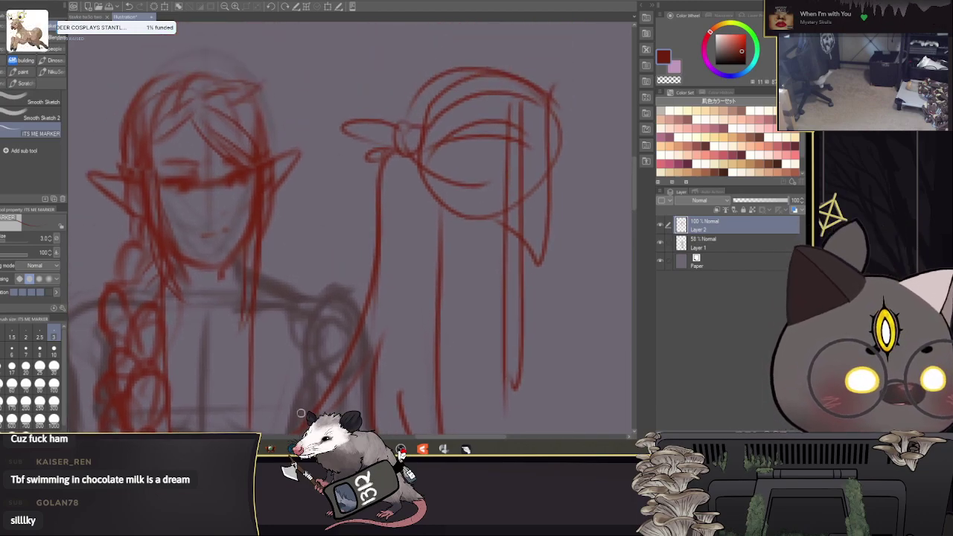
Step: Undo the whole side-view head sketch and the long straight strands beside the figure's face
key(ctrl+z)
key(ctrl+z)
key(ctrl+z)
key(ctrl+z)
key(ctrl+z)
key(ctrl+z)
key(ctrl+z)
key(ctrl+z)
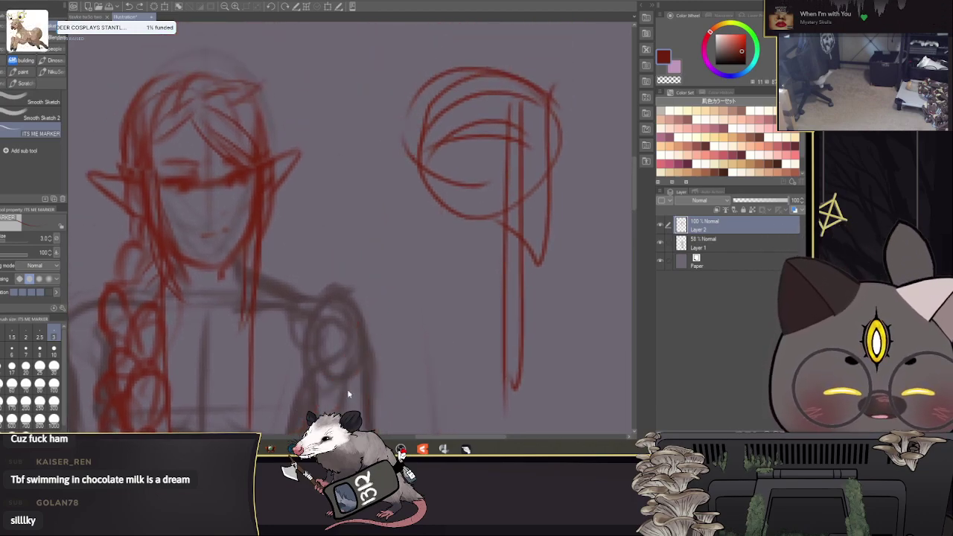
key(ctrl+z)
key(ctrl+z)
key(ctrl+z)
key(ctrl+z)
key(ctrl+z)
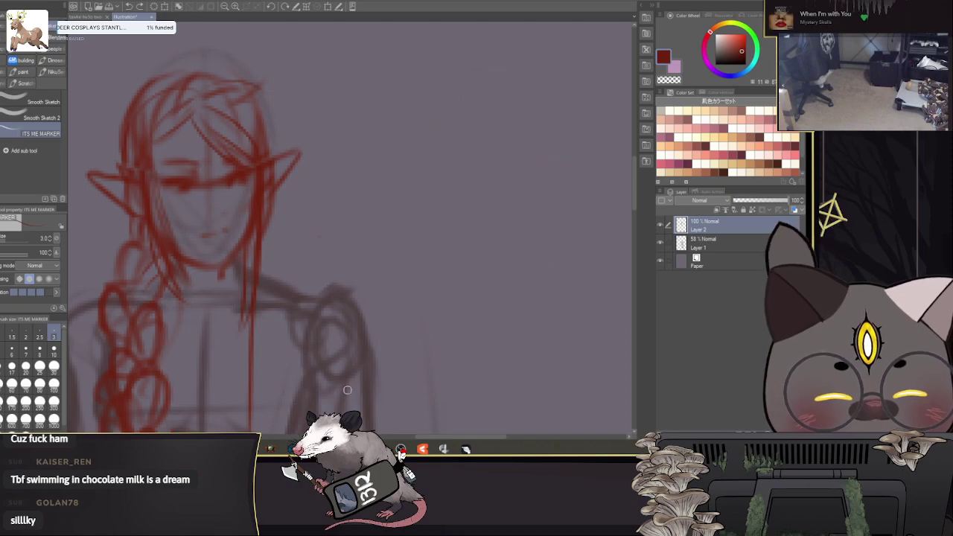
drag(436, 287, 563, 257)
key(ctrl+z)
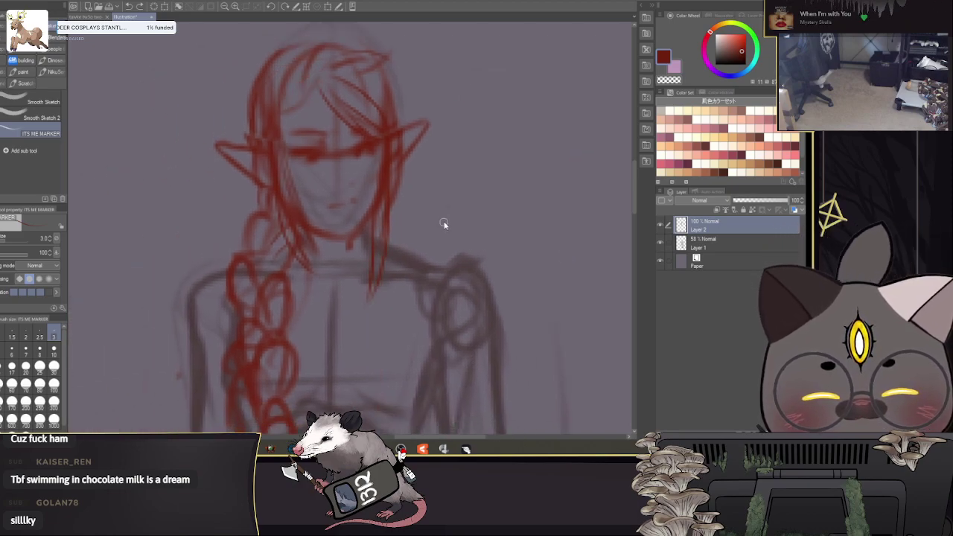
Step: Undo the swept fringe and the long tapering locks on the side opposite the braid
key(ctrl+z)
key(ctrl+z)
key(ctrl+z)
key(ctrl+z)
key(ctrl+z)
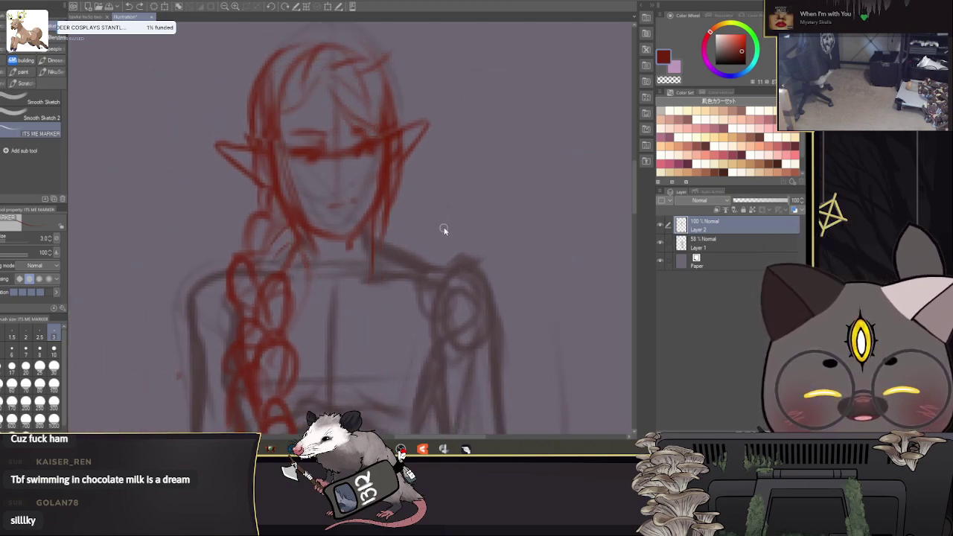
Step: Erase the hair strands inside the head outline and around both ears, leaving the skull outline, ears and face
key(e)
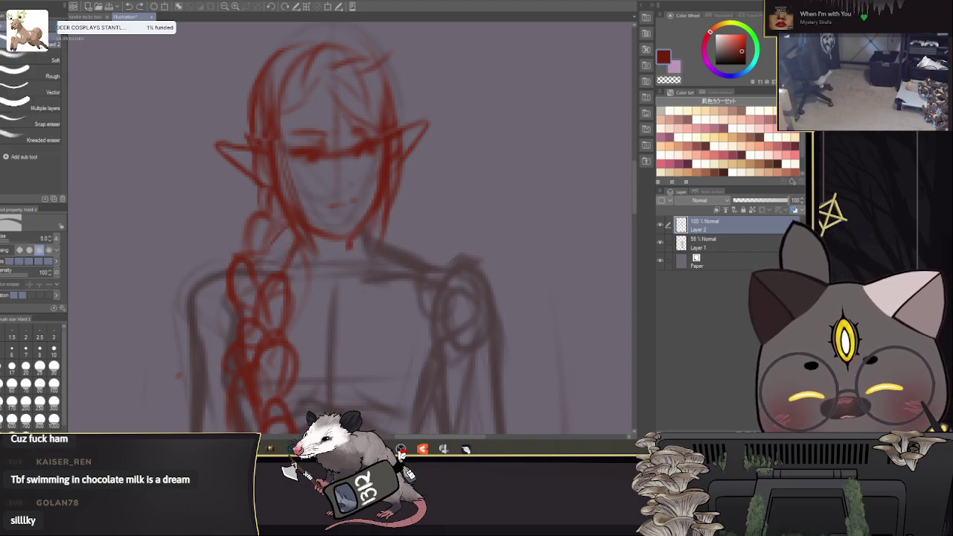
mouse_move(278, 128)
mouse_down()
mouse_move(276, 79)
mouse_move(258, 121)
mouse_move(273, 133)
mouse_move(273, 175)
mouse_move(293, 186)
mouse_move(302, 212)
mouse_move(274, 122)
mouse_move(277, 97)
mouse_move(305, 100)
mouse_move(300, 119)
mouse_move(344, 103)
mouse_up()
key(bracketright)
key(bracketright)
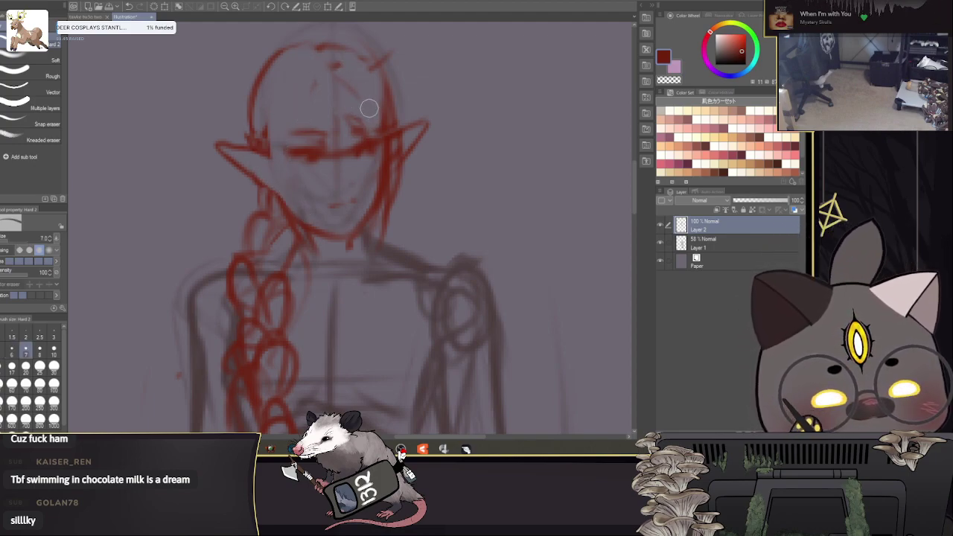
key(bracketleft)
key(bracketleft)
drag(380, 97, 380, 189)
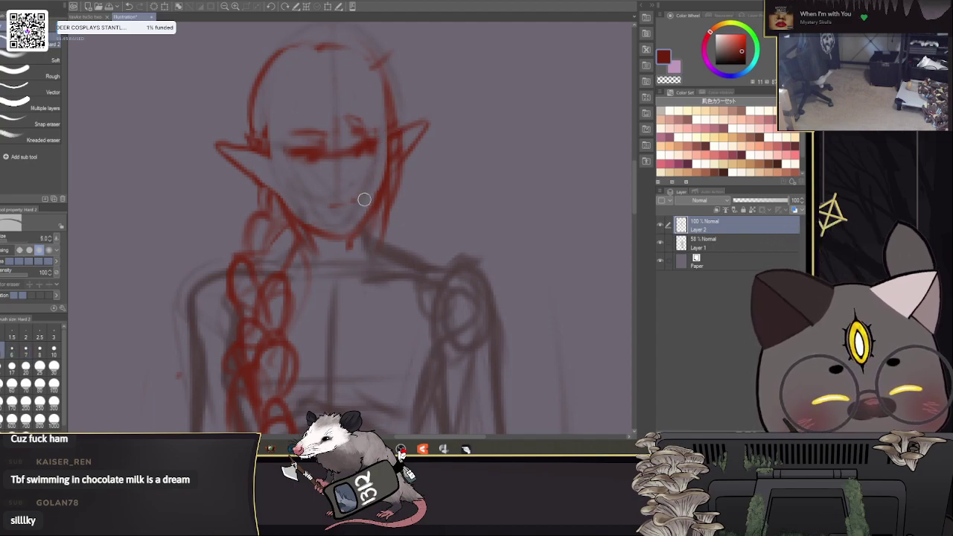
drag(396, 138, 391, 168)
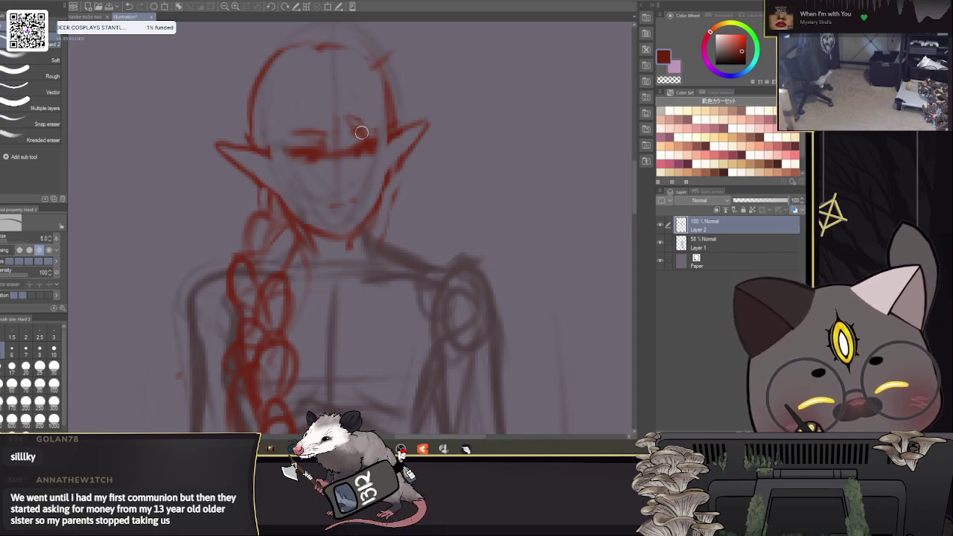
Step: Erase the line joining the eyes and clean away the eyebrow opposite the braid with a small eraser
key(bracketleft)
mouse_move(335, 146)
mouse_down()
mouse_move(336, 177)
mouse_move(329, 172)
mouse_up()
key(bracketleft)
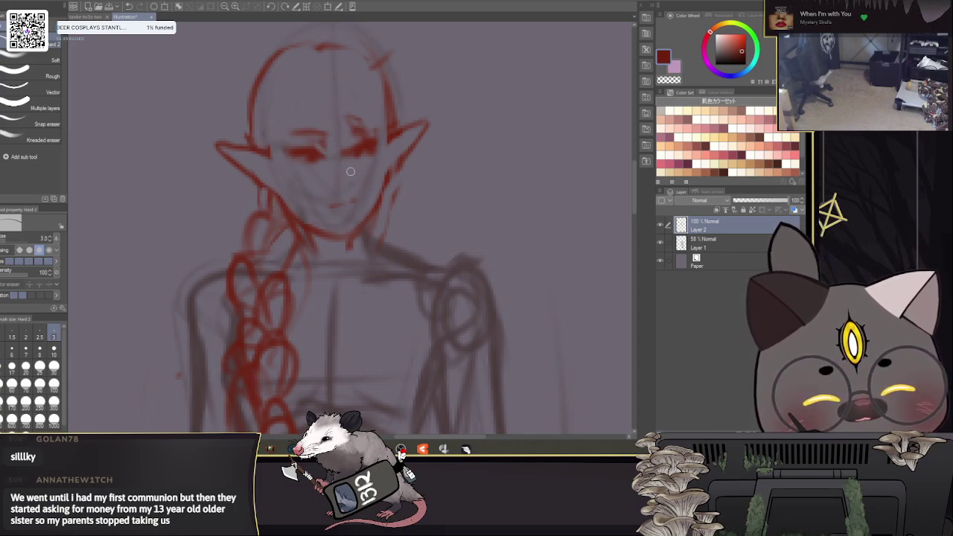
drag(463, 206, 525, 214)
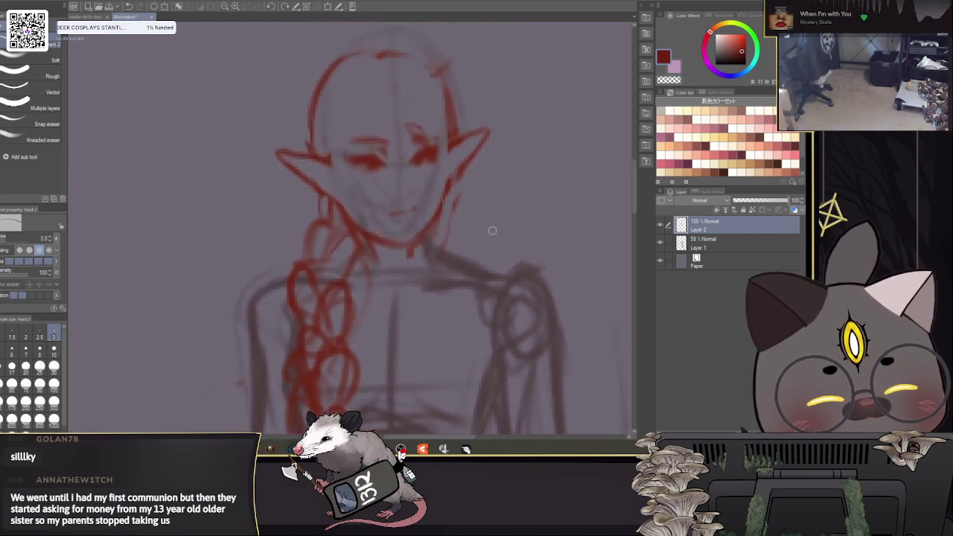
key(bracketright)
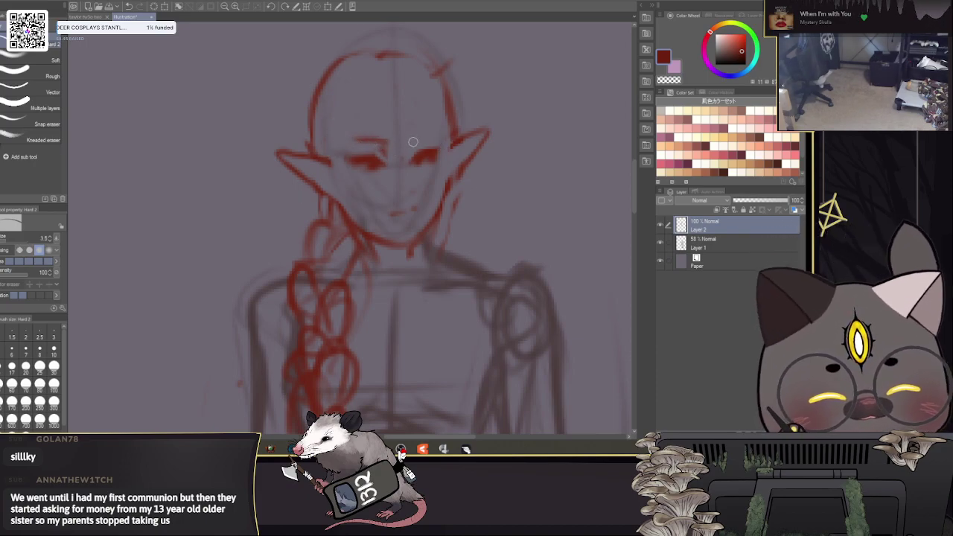
key([)
Step: Sample the dark red from the eye and redraw the eyebrows and eye lines with the marker at size 2.5
drag(719, 63, 709, 80)
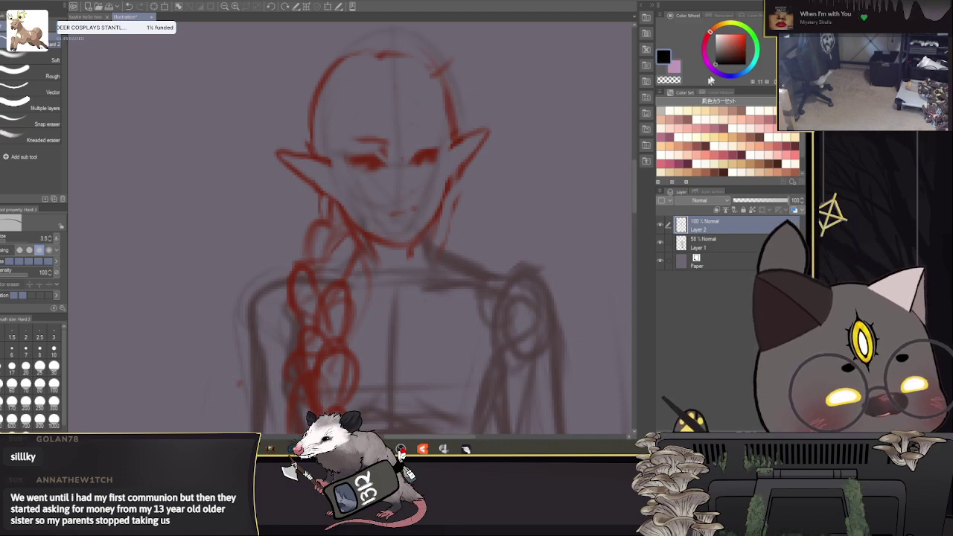
alt+click(425, 153)
key([)
key([)
key([)
drag(333, 190, 279, 206)
key(b)
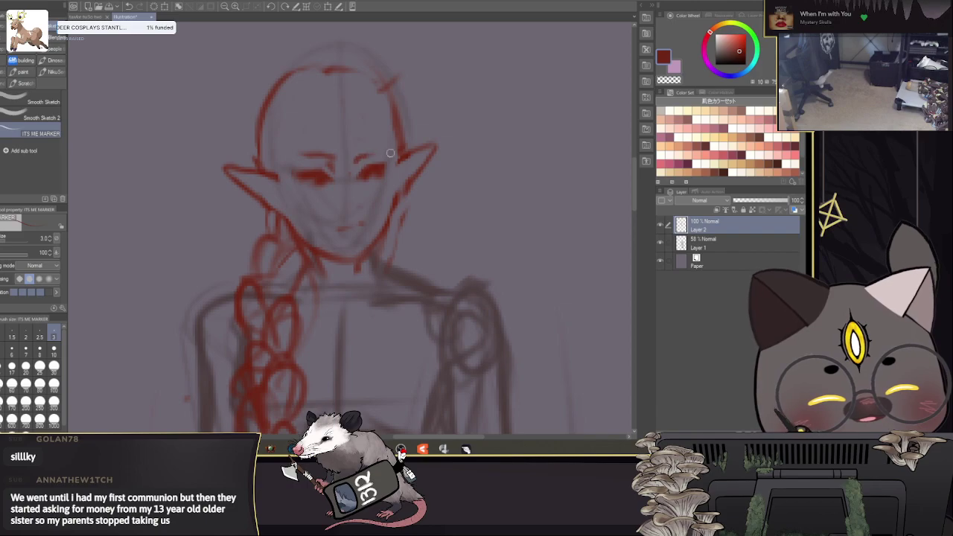
key(bracketleft)
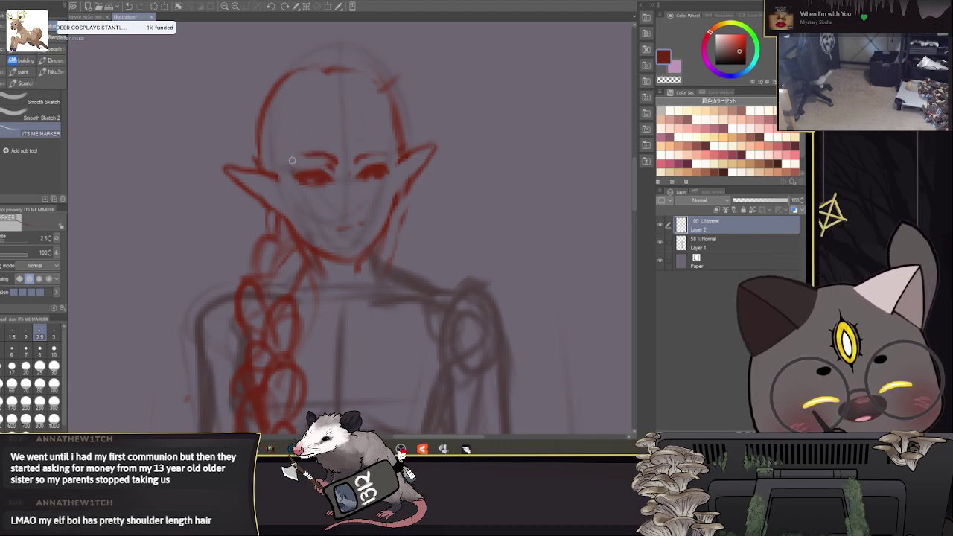
Step: Redraw the mouth as a wider line at brush size 2
mouse_move(448, 233)
mouse_down()
mouse_move(610, 149)
mouse_move(506, 195)
mouse_up()
key(bracketleft)
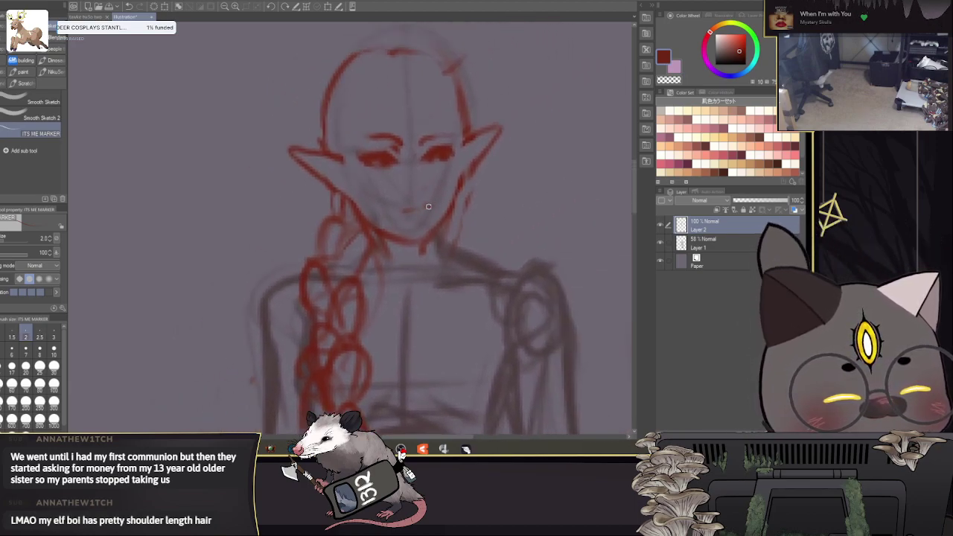
drag(513, 257, 404, 216)
Step: Lasso the mouth, transform it to sit slightly differently above the chin, and deselect it
click(2, 139)
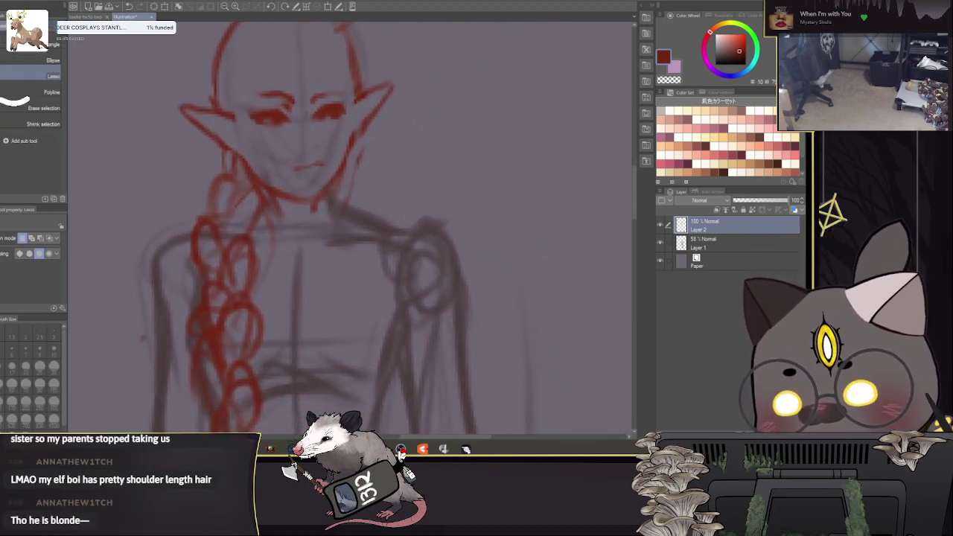
mouse_move(300, 158)
mouse_down()
mouse_move(453, 186)
mouse_move(383, 179)
mouse_up()
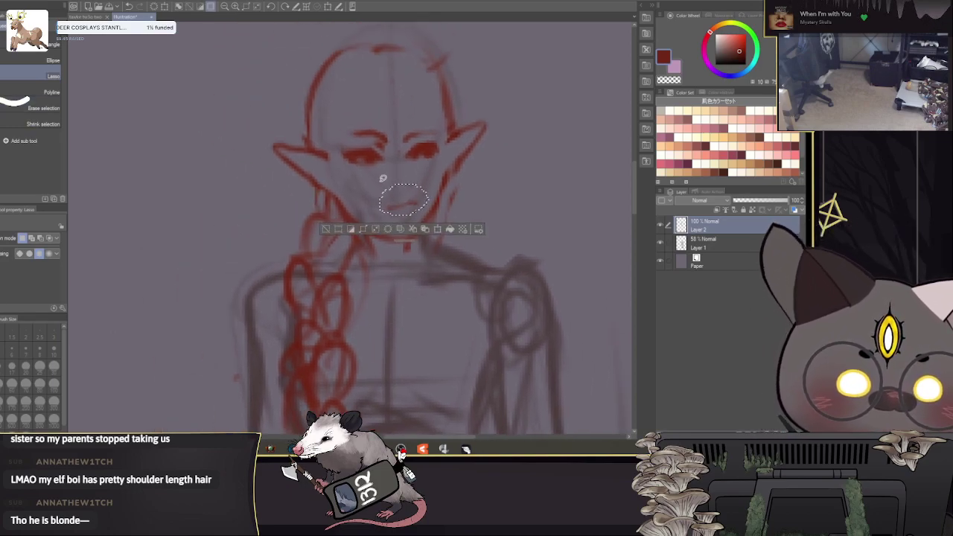
key(ctrl+t)
drag(430, 201, 417, 206)
click(386, 232)
key(ctrl+d)
drag(538, 215, 478, 183)
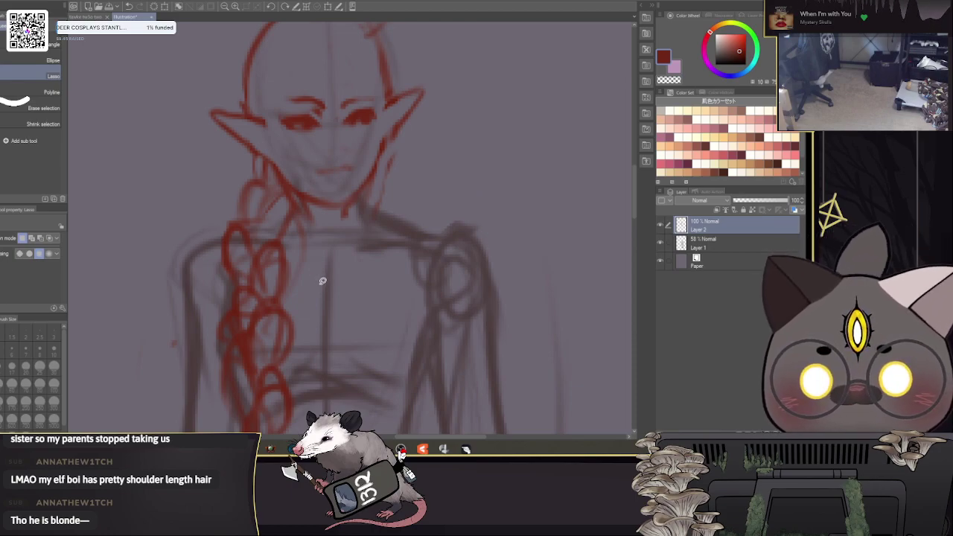
Step: Redraw the cheek and jaw opposite the braid with the size 2 marker, and the skull curve at size 2.5
mouse_move(426, 152)
mouse_down()
mouse_move(453, 174)
mouse_move(451, 231)
mouse_up()
key(p)
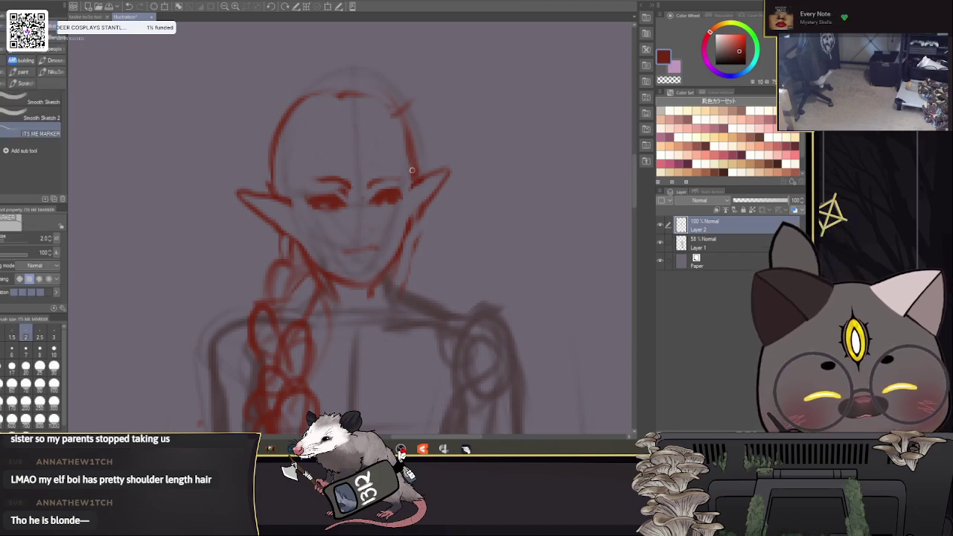
drag(410, 187, 376, 278)
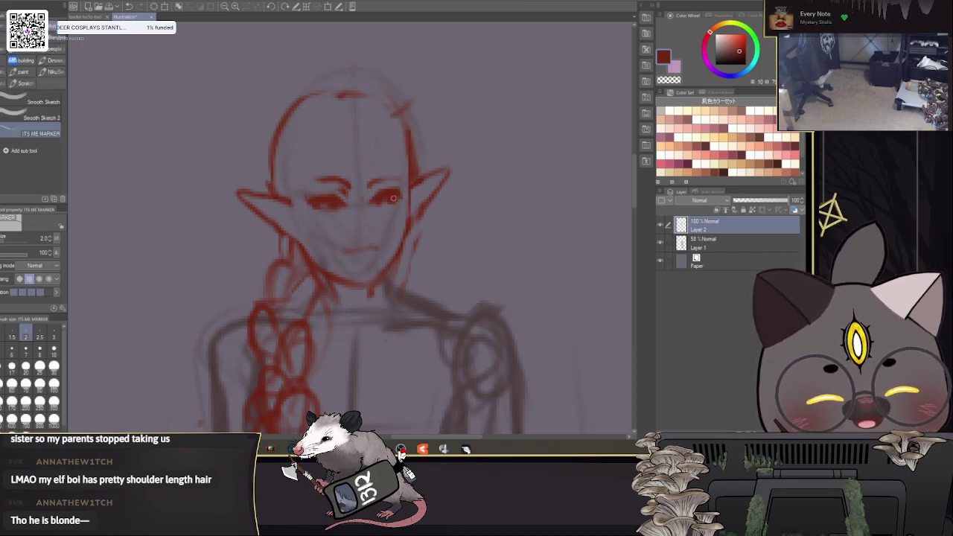
key(])
mouse_move(409, 137)
mouse_down()
mouse_move(276, 162)
mouse_move(269, 184)
mouse_up()
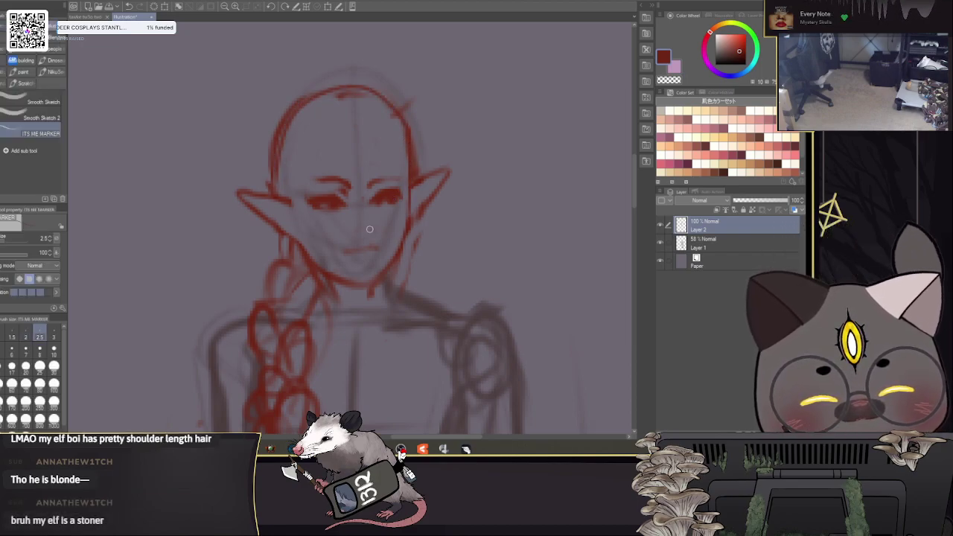
mouse_move(461, 254)
mouse_down()
mouse_move(517, 189)
mouse_move(415, 227)
mouse_up()
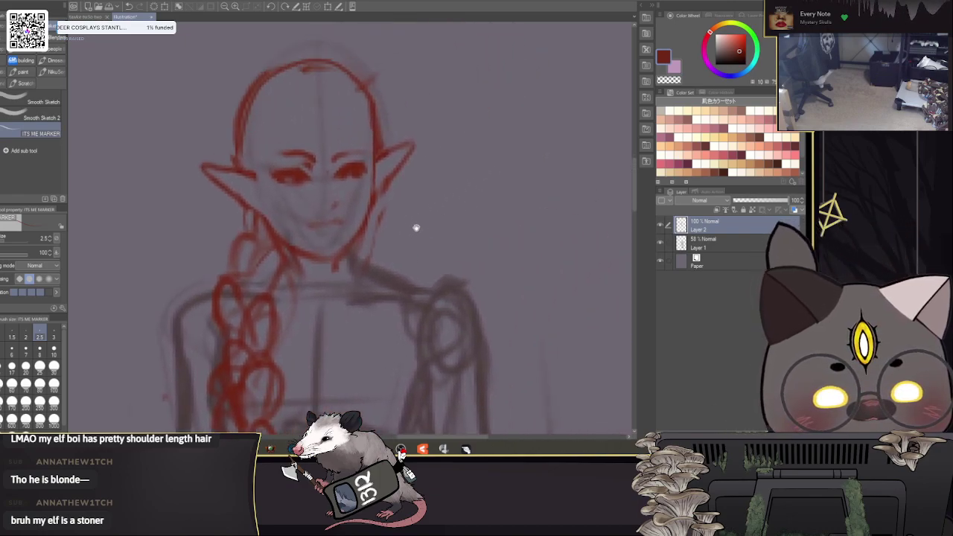
Step: Lasso the eyes, eyebrows and nose, move them slightly higher on the face, and deselect
key(m)
mouse_move(348, 207)
mouse_down()
mouse_move(339, 209)
mouse_move(274, 128)
mouse_move(370, 146)
mouse_move(350, 205)
mouse_up()
key(k)
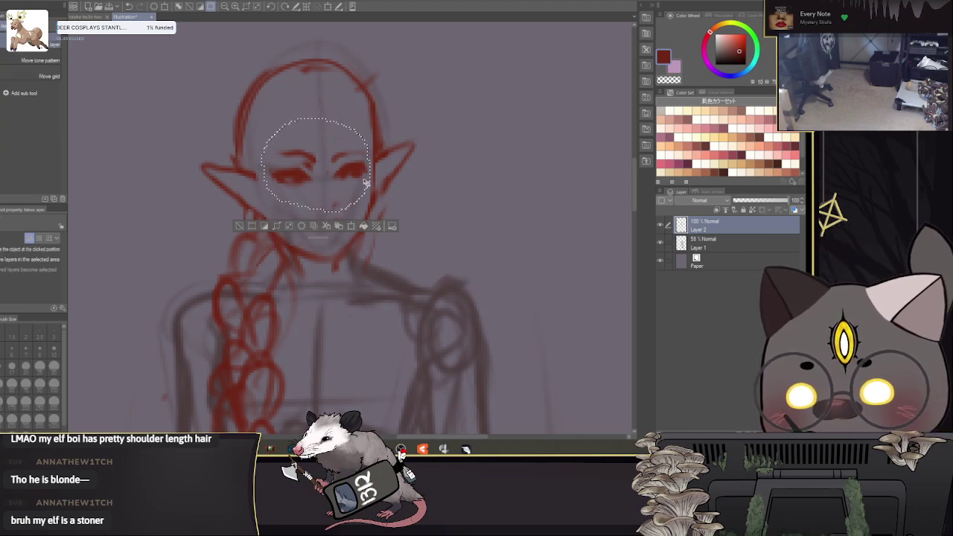
drag(362, 173, 361, 168)
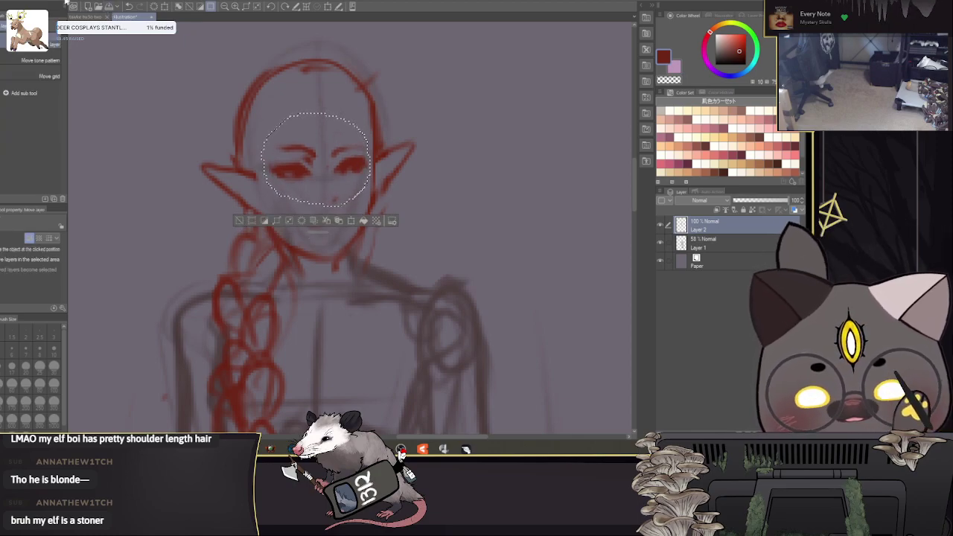
key(ctrl+d)
drag(446, 173, 465, 121)
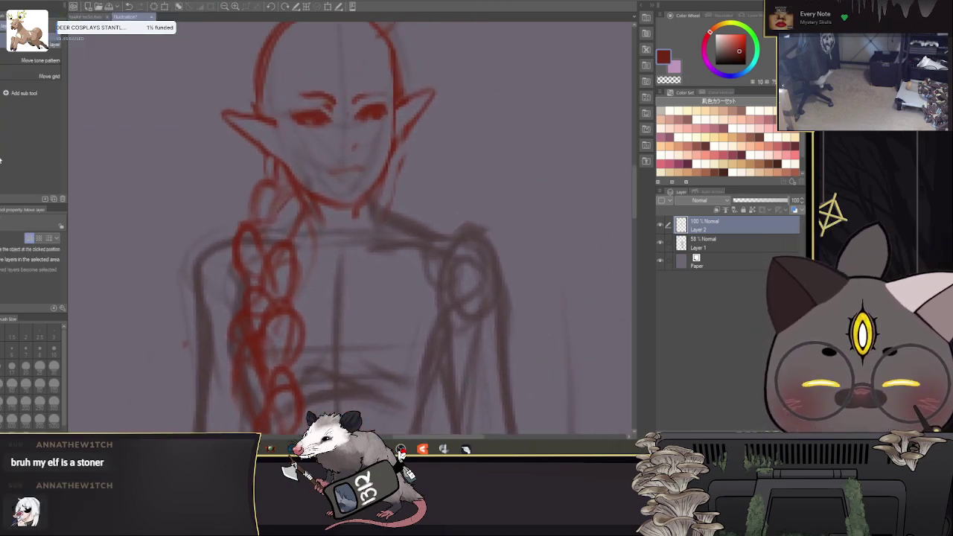
Step: Adjust the mouth line with Liquify, reducing the brush size to 12.5 and then 9
click(1, 163)
key(j)
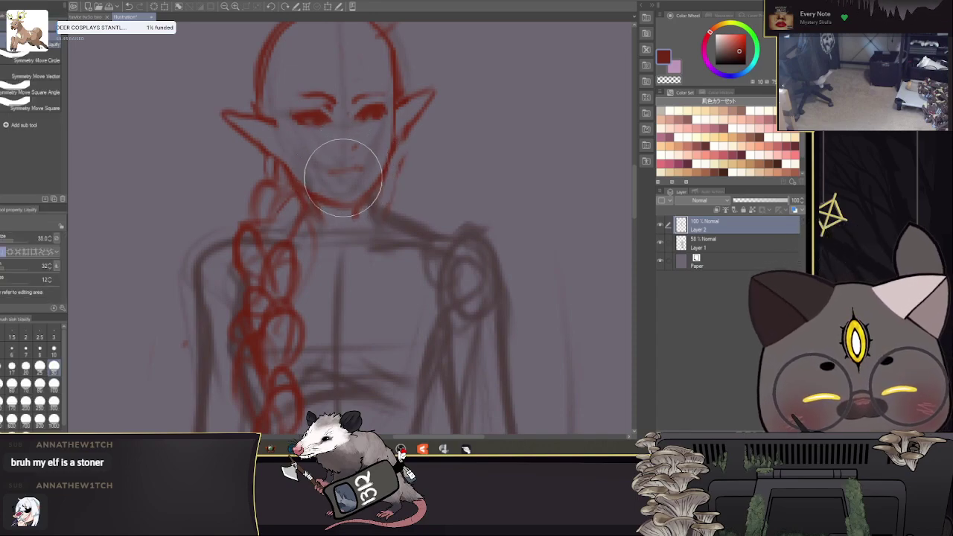
key([)
key([)
key([)
key([)
key([)
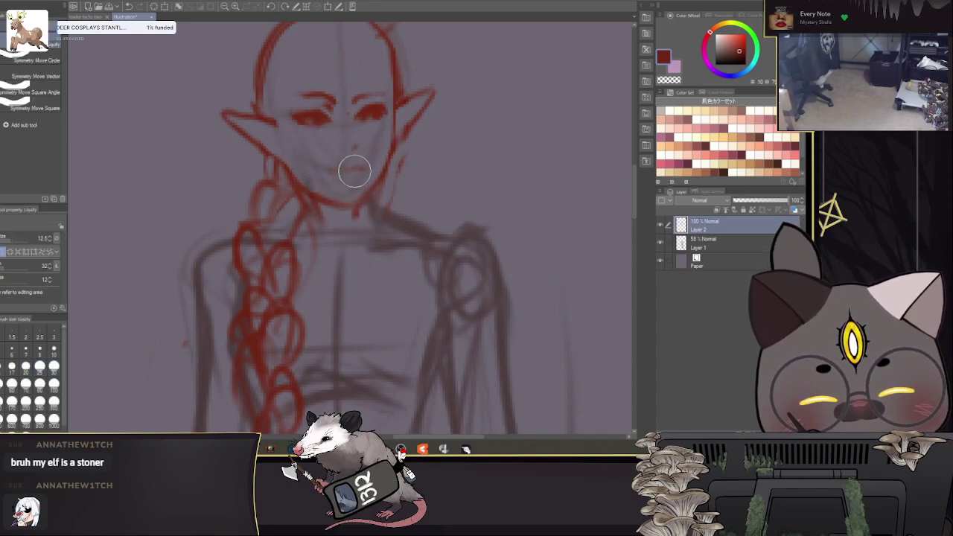
mouse_move(385, 90)
mouse_down()
mouse_move(576, 111)
mouse_move(469, 154)
mouse_up()
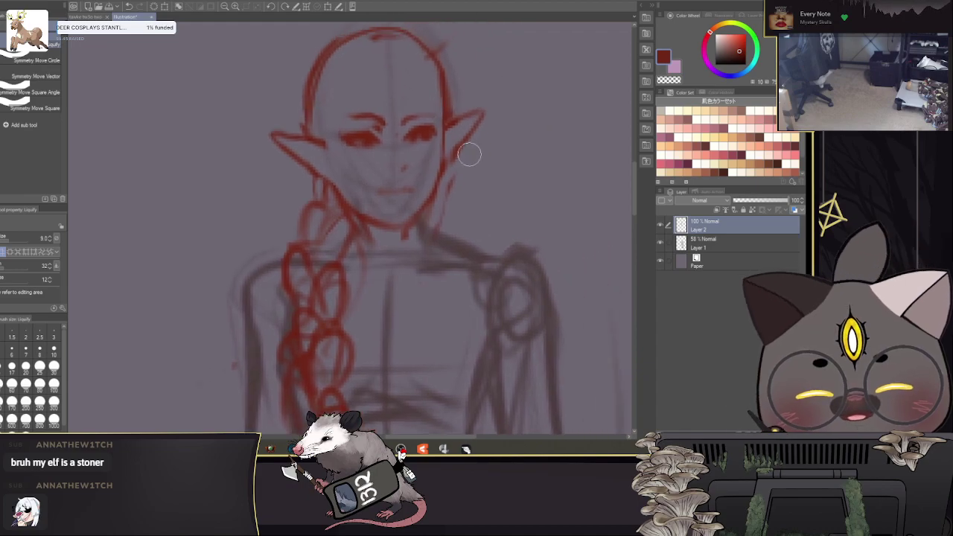
Step: Draw the neck, the collarbone line and the shoulder slope opposite the braid with the marker at size 2
key(p)
drag(478, 236, 469, 206)
key([)
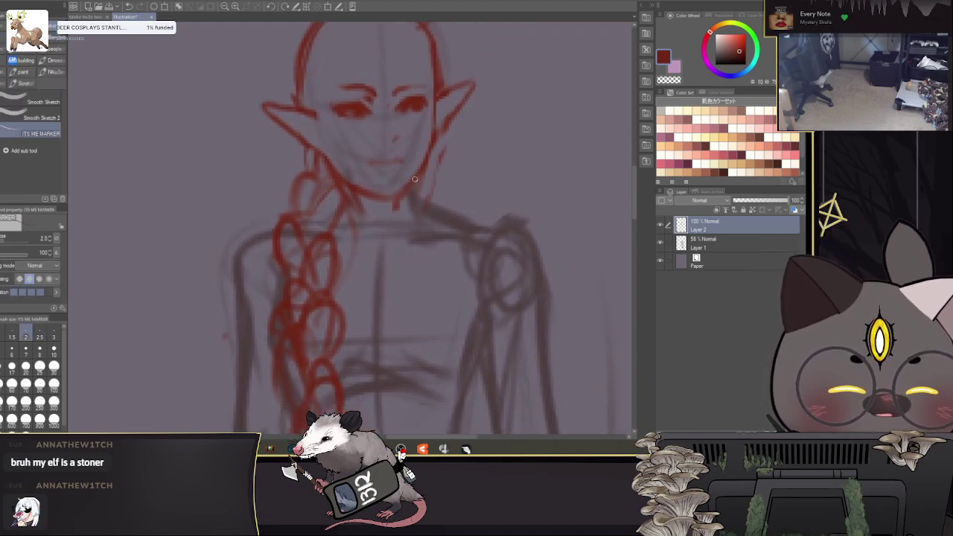
mouse_move(407, 207)
mouse_down()
mouse_move(430, 215)
mouse_move(366, 222)
mouse_up()
mouse_move(506, 198)
mouse_down()
mouse_move(500, 238)
mouse_move(497, 204)
mouse_move(494, 226)
mouse_up()
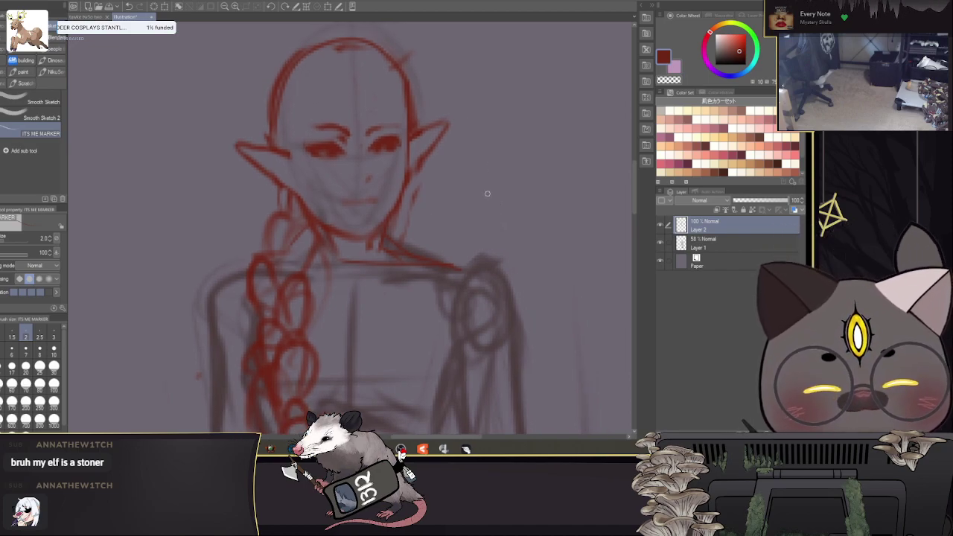
Step: Lasso the whole head with its ears and transform it slightly smaller above the neck
scroll(487, 193, down, 4)
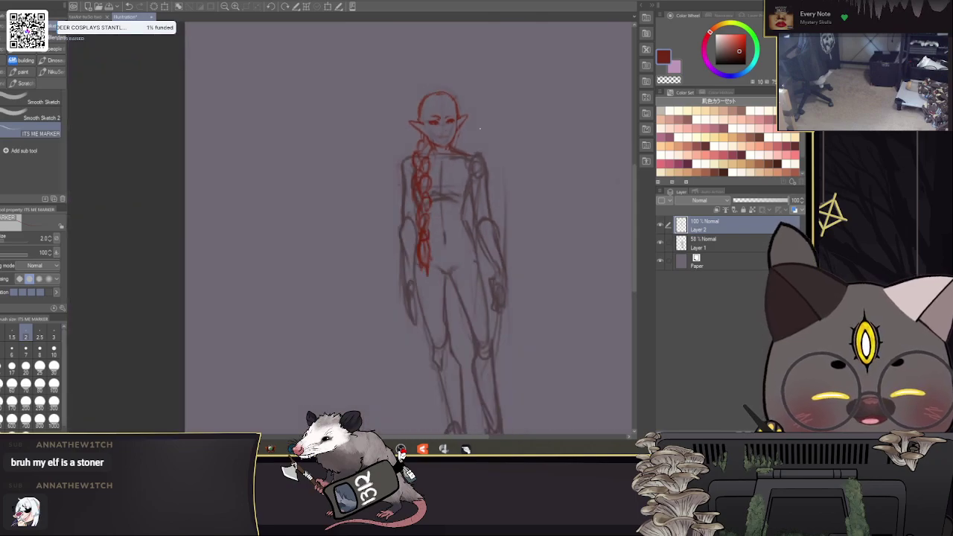
scroll(479, 128, up, 3)
drag(493, 114, 402, 140)
key(m)
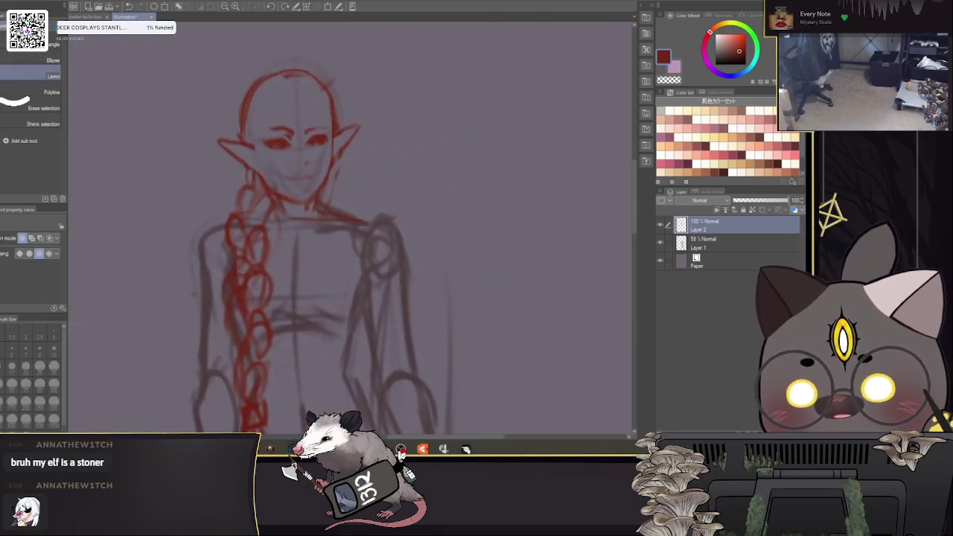
mouse_move(325, 188)
mouse_down()
mouse_move(296, 200)
mouse_move(247, 172)
mouse_move(383, 127)
mouse_move(301, 202)
mouse_move(338, 154)
mouse_move(342, 171)
mouse_up()
key(ctrl+t)
click(287, 211)
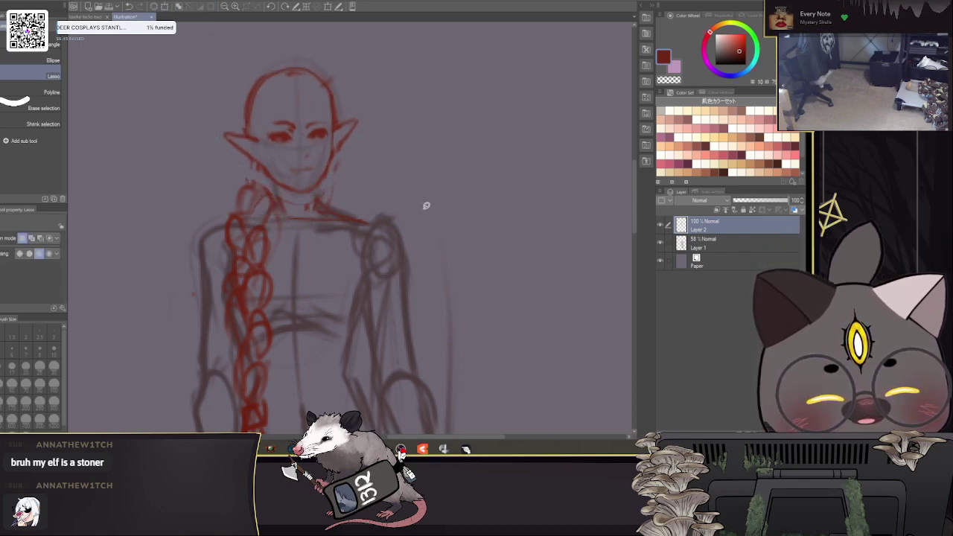
Step: Redraw the neck lines between the jaw and shoulders with the marker at size 3
key(p)
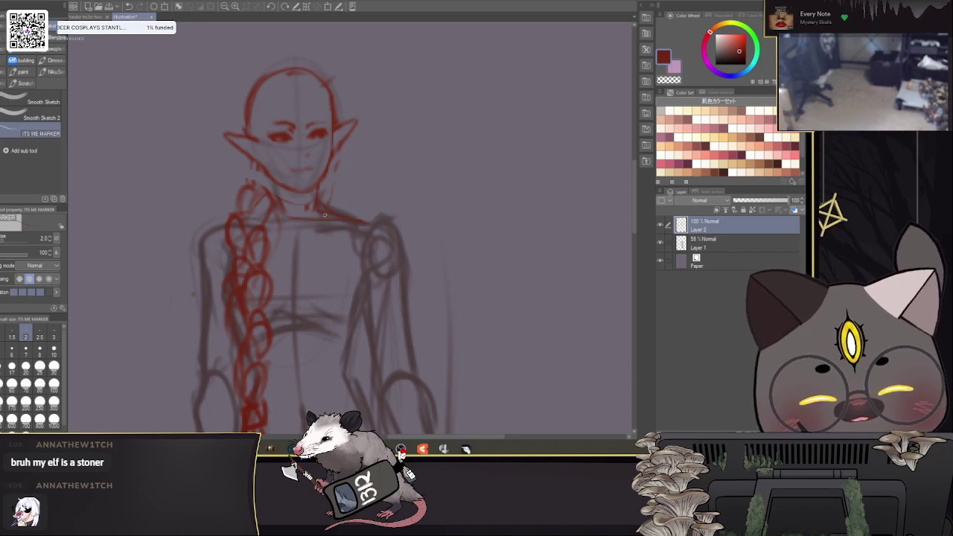
key(])
key(])
drag(281, 185, 268, 217)
mouse_move(400, 199)
mouse_down()
mouse_move(561, 153)
mouse_move(521, 160)
mouse_move(550, 116)
mouse_move(472, 251)
mouse_move(485, 245)
mouse_move(480, 276)
mouse_up()
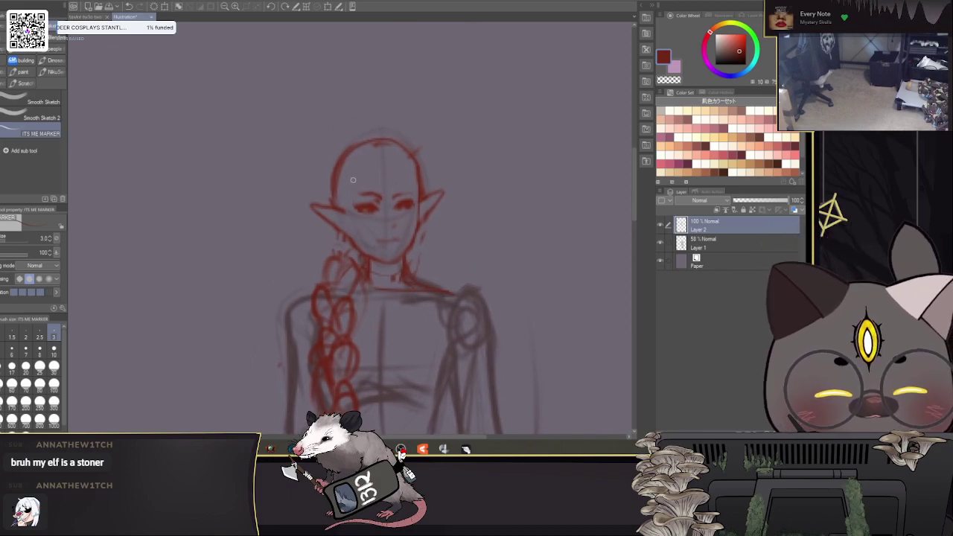
Step: Sketch swept bangs parted at the crown and a hair outline passing behind the braid-side ear
mouse_move(346, 184)
mouse_down()
mouse_move(359, 147)
mouse_move(330, 168)
mouse_move(379, 135)
mouse_move(381, 195)
mouse_up()
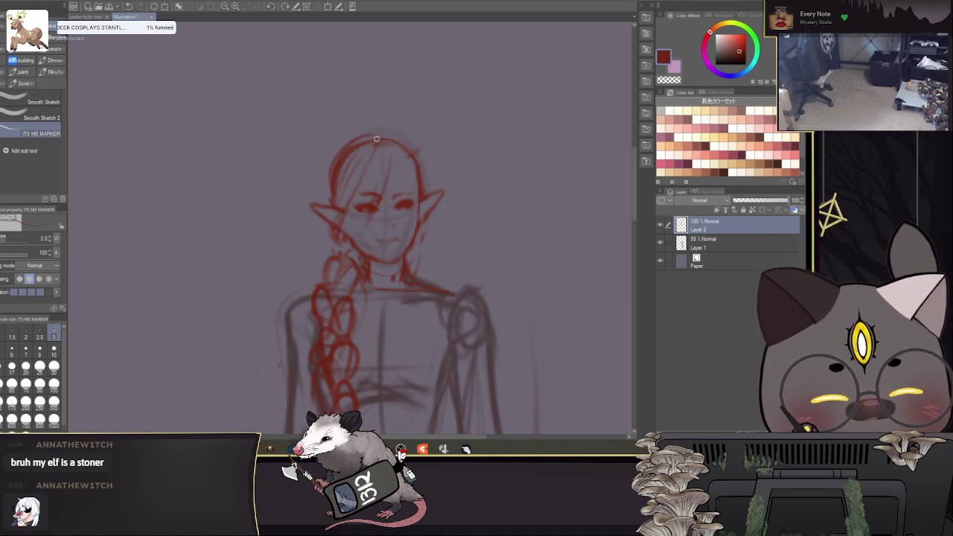
drag(430, 157, 484, 75)
drag(384, 87, 402, 170)
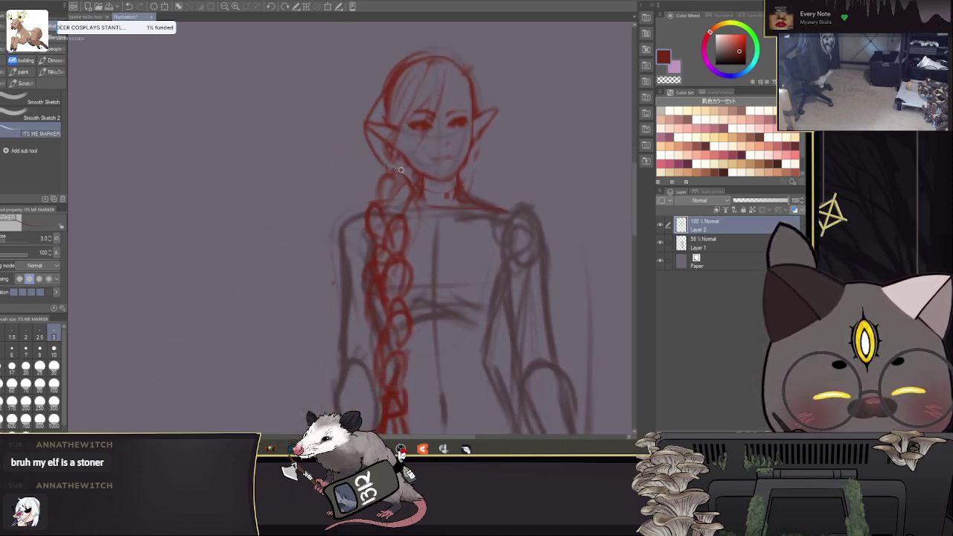
drag(507, 153, 459, 174)
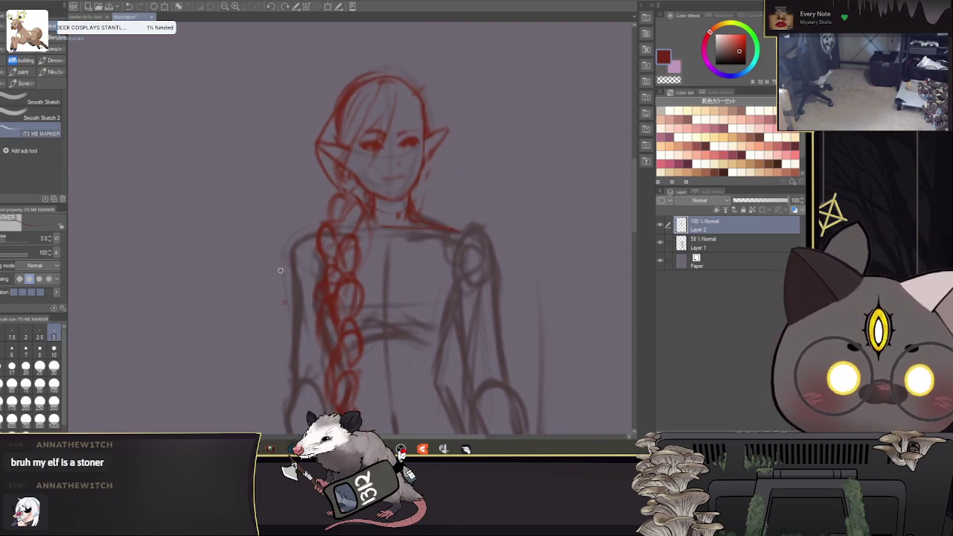
mouse_move(356, 242)
mouse_down()
mouse_move(329, 254)
mouse_move(335, 242)
mouse_up()
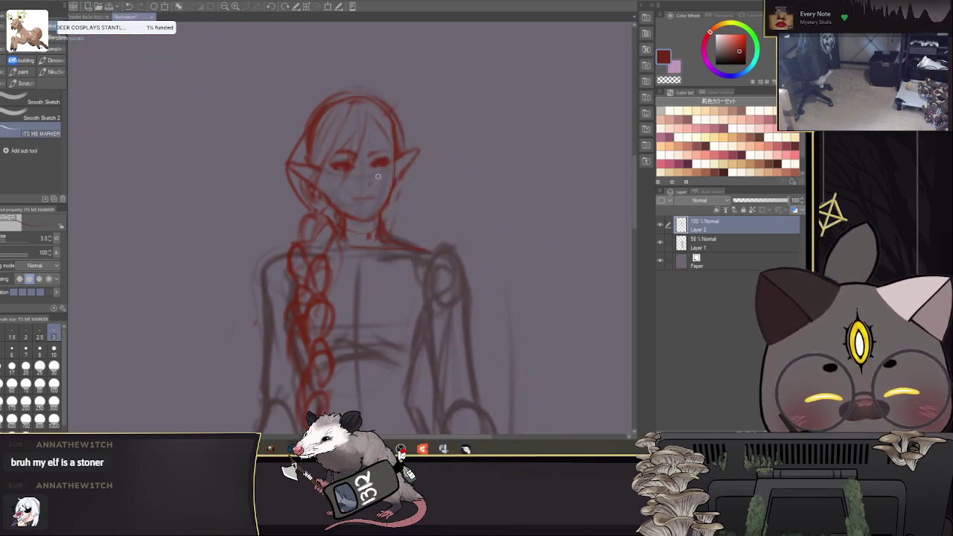
Step: Draw long thin locks framing both sides of the face with the marker at size 2.5
key([)
mouse_move(329, 149)
mouse_down()
mouse_move(333, 223)
mouse_move(328, 215)
mouse_up()
drag(397, 158, 388, 233)
drag(477, 206, 505, 183)
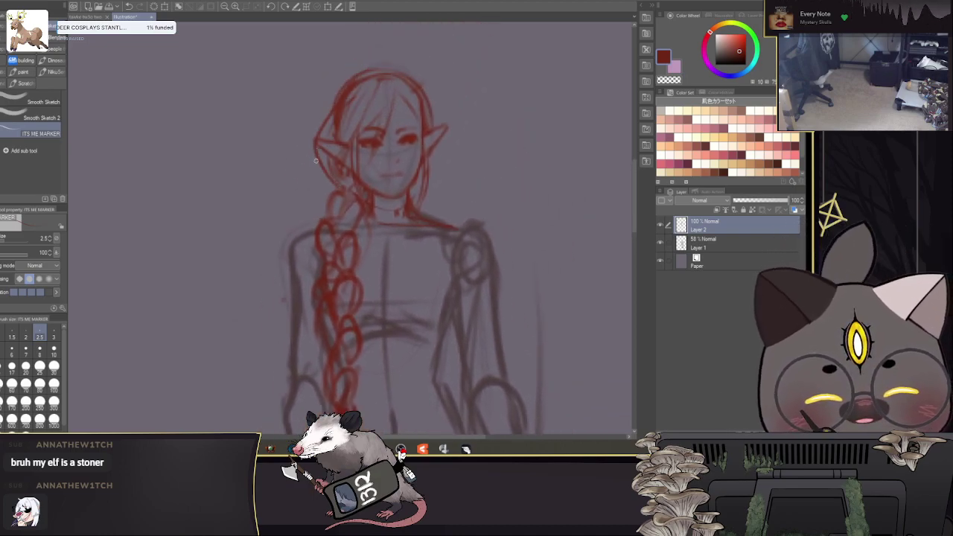
Step: Round out the hair behind the braid-side ear and redraw the top loops of the braid below it
drag(315, 156, 334, 189)
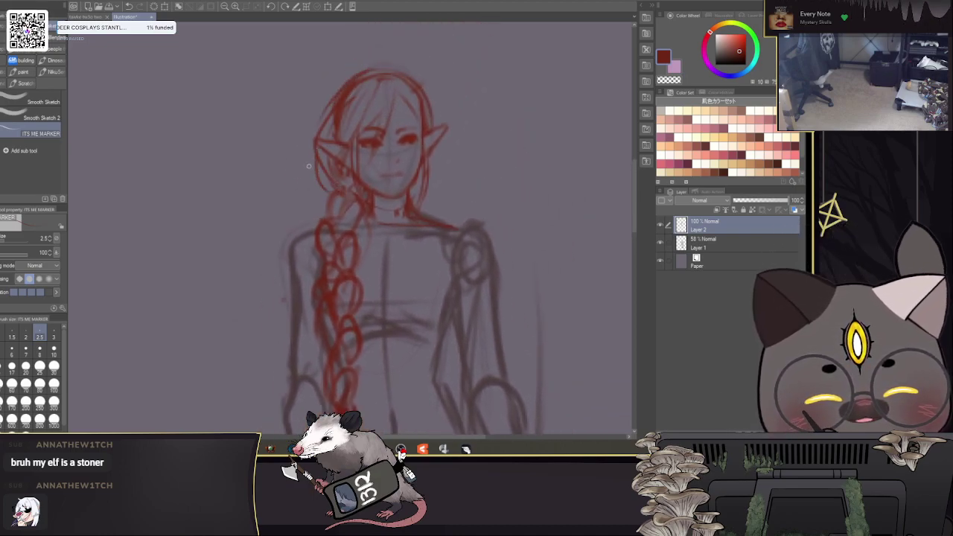
mouse_move(478, 164)
mouse_down()
mouse_move(548, 62)
mouse_move(490, 149)
mouse_up()
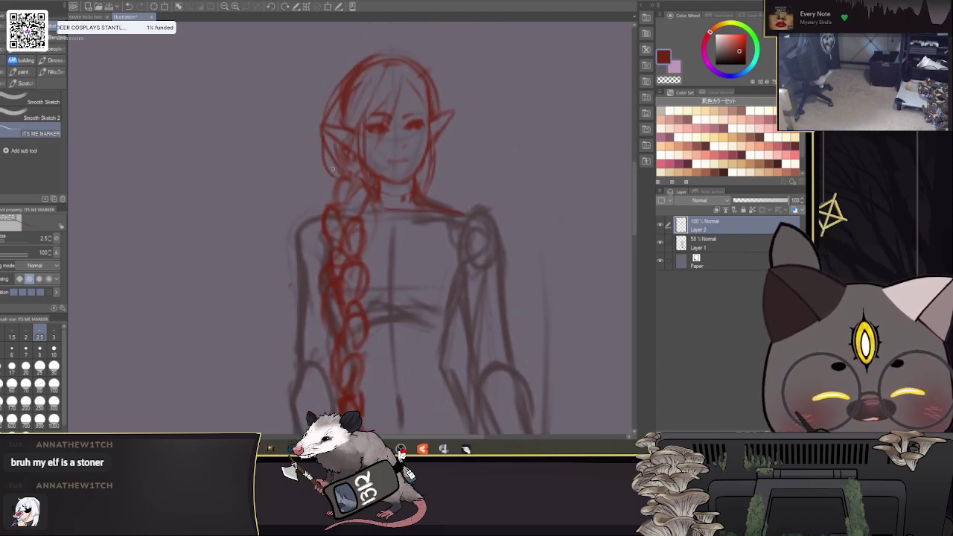
mouse_move(350, 179)
mouse_down()
mouse_move(335, 202)
mouse_move(348, 219)
mouse_up()
drag(495, 271, 474, 269)
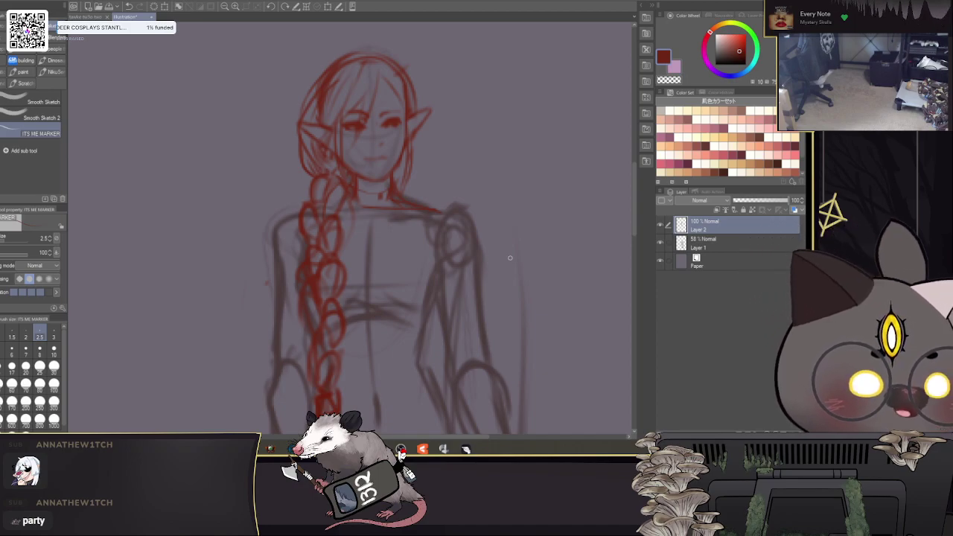
Step: Try a choker with a V-shaped front on the neck using the marker at size 3.5, and undo it
mouse_move(479, 227)
mouse_down()
mouse_move(493, 107)
mouse_move(508, 87)
mouse_move(478, 221)
mouse_up()
key(bracketright)
key(bracketright)
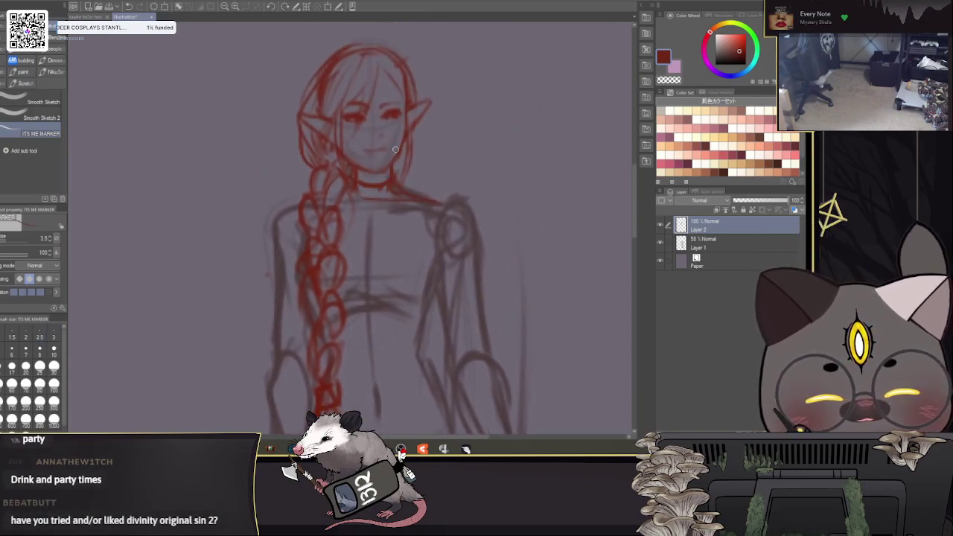
mouse_move(359, 182)
mouse_down()
mouse_move(369, 215)
mouse_move(391, 175)
mouse_up()
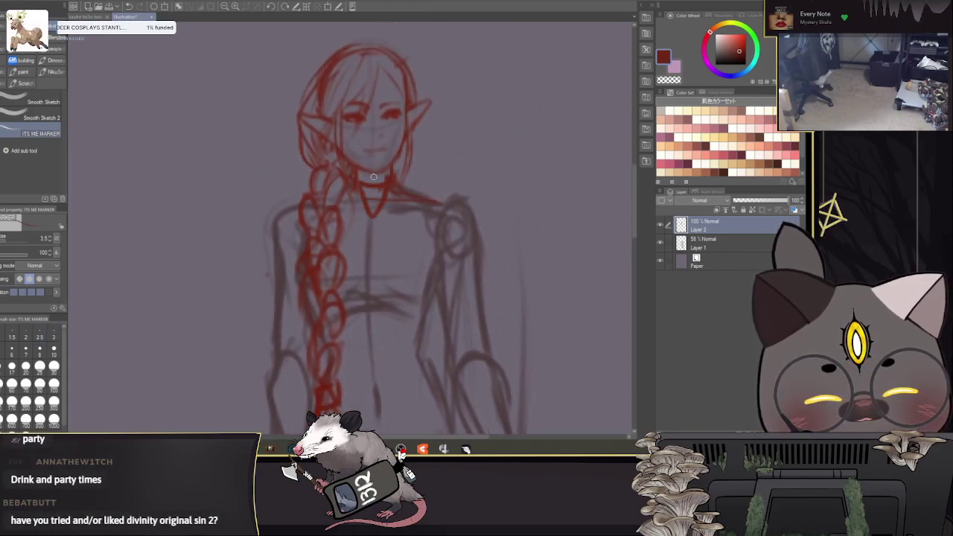
mouse_move(376, 219)
mouse_down()
mouse_move(364, 228)
mouse_move(445, 215)
mouse_move(405, 251)
mouse_up()
key(ctrl+z)
key(ctrl+z)
key(ctrl+z)
key(ctrl+z)
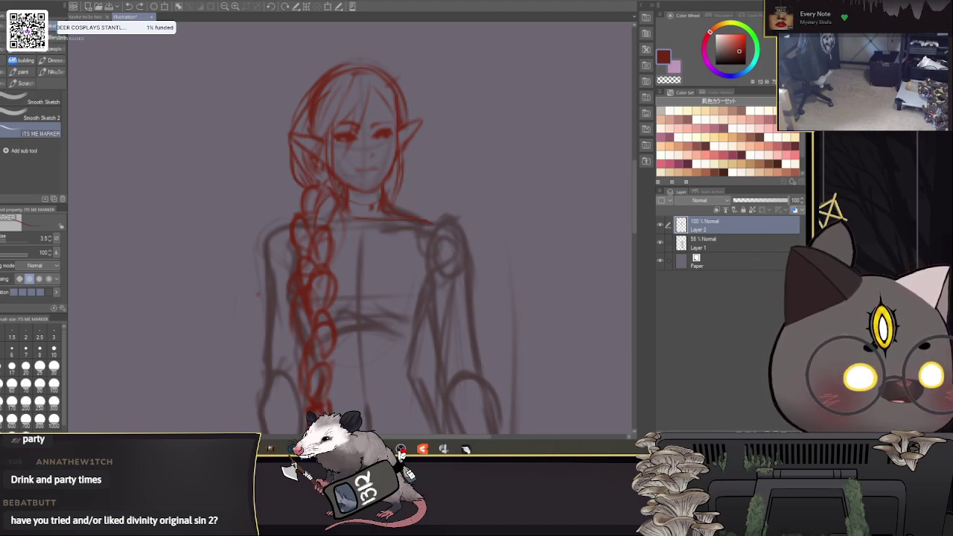
Step: Draw a high open collar with a round clasp on the upper chest and a curved yoke extending to the shoulder
mouse_move(370, 211)
mouse_down()
mouse_move(421, 252)
mouse_move(393, 241)
mouse_move(395, 256)
mouse_move(442, 279)
mouse_move(388, 242)
mouse_up()
key(ctrl+z)
drag(436, 286, 382, 242)
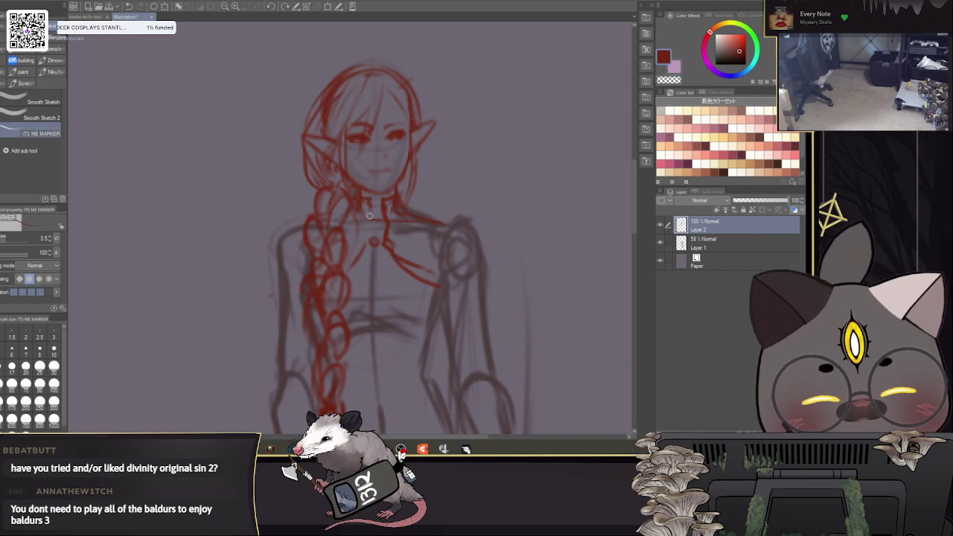
mouse_move(368, 220)
mouse_down()
mouse_move(407, 208)
mouse_move(382, 240)
mouse_up()
mouse_move(481, 247)
mouse_down()
mouse_move(486, 209)
mouse_move(453, 198)
mouse_move(430, 237)
mouse_move(376, 214)
mouse_up()
Step: Clean up around the collar with transparent colour at size 6, and add dark red parallel edge lines along it at size 3.5
key(])
key(])
key(])
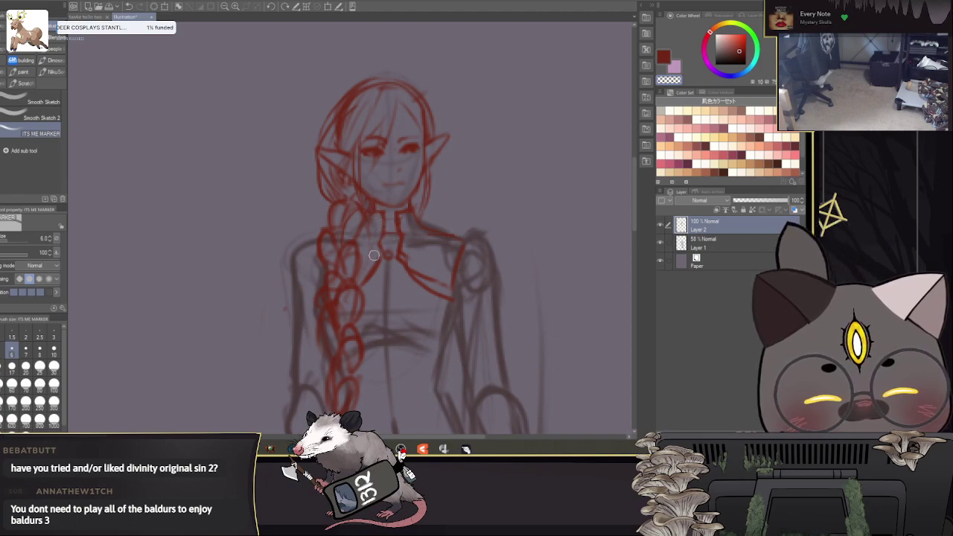
click(663, 58)
key([)
key([)
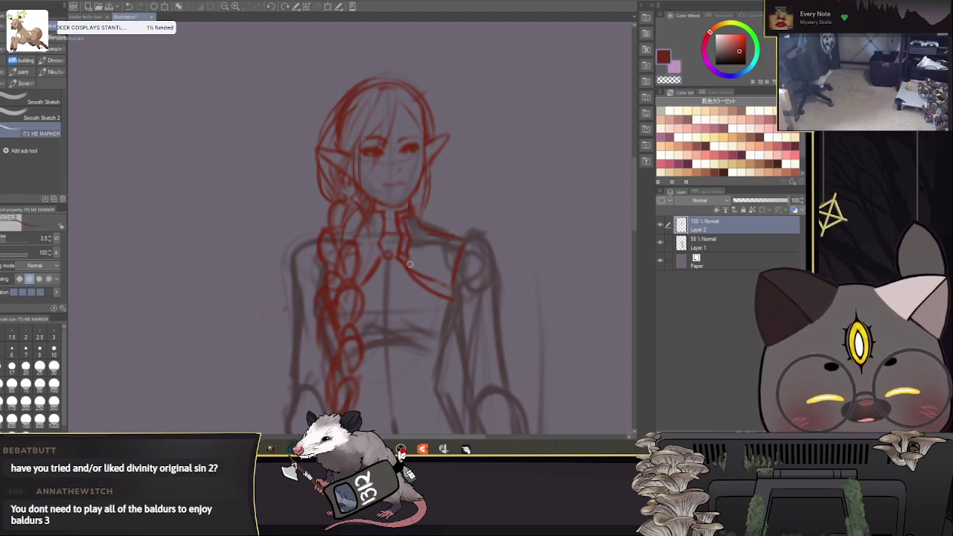
drag(378, 258, 364, 276)
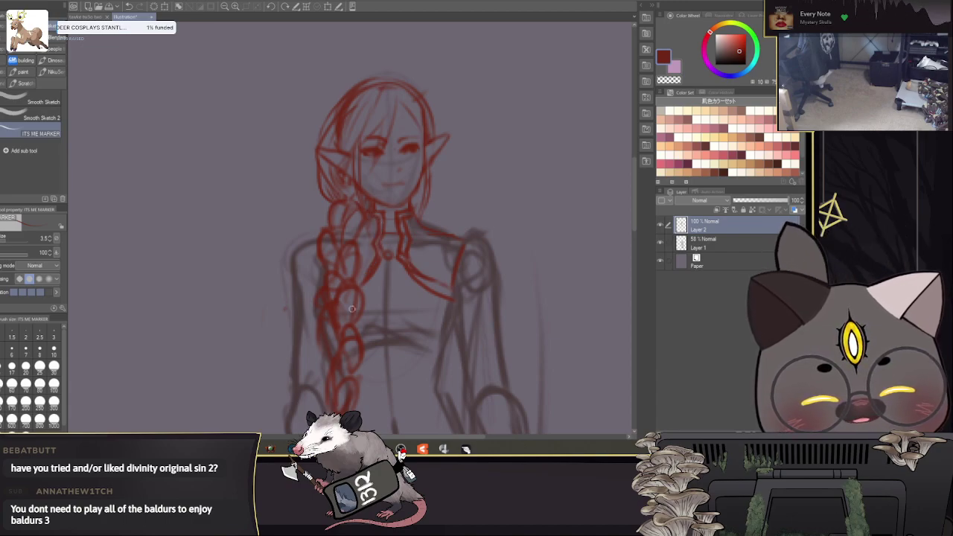
Step: Frame the round collar clasp and draw a cropped bodice across the chest with diagonal fold lines and a curved double hem
drag(542, 308, 561, 274)
drag(407, 213, 384, 179)
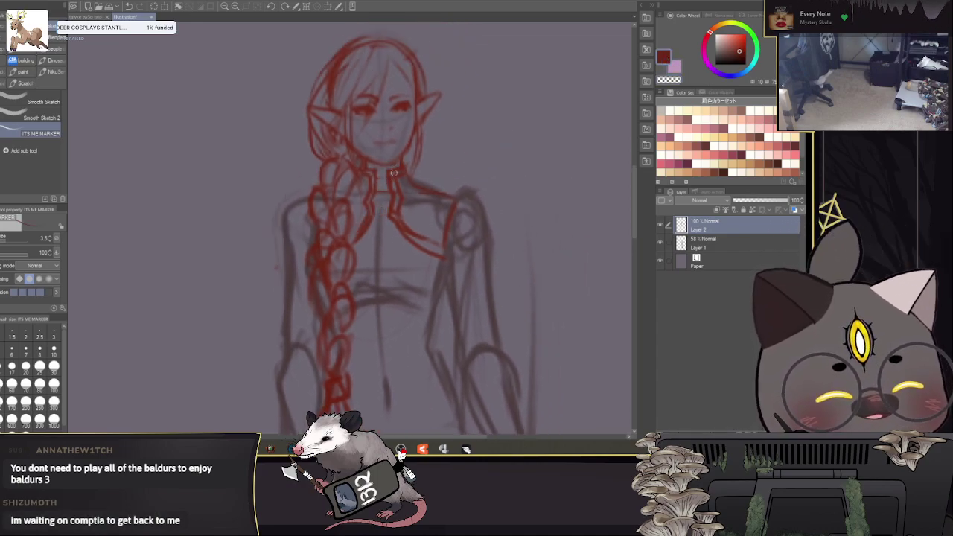
drag(414, 217, 440, 226)
mouse_move(534, 220)
mouse_down()
mouse_move(505, 189)
mouse_move(468, 213)
mouse_up()
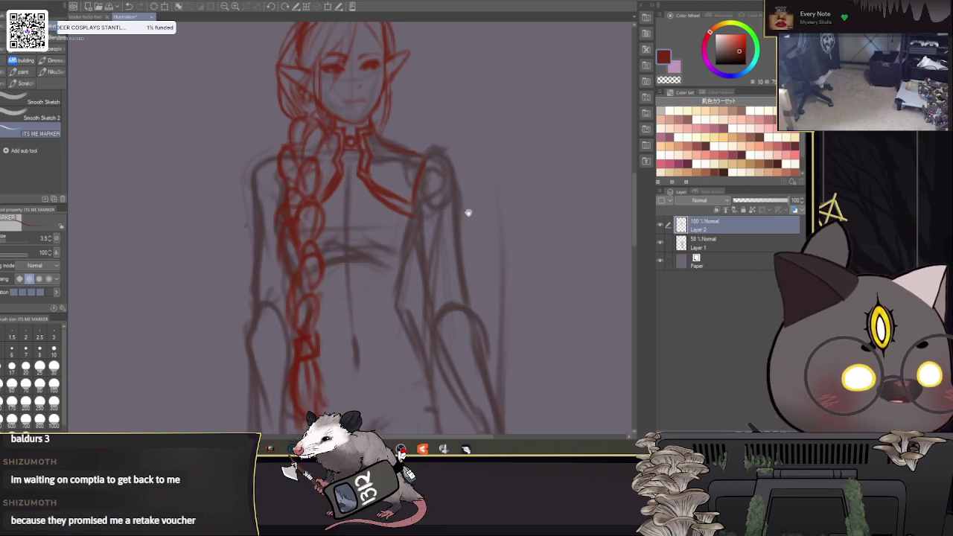
scroll(464, 204, down, 2)
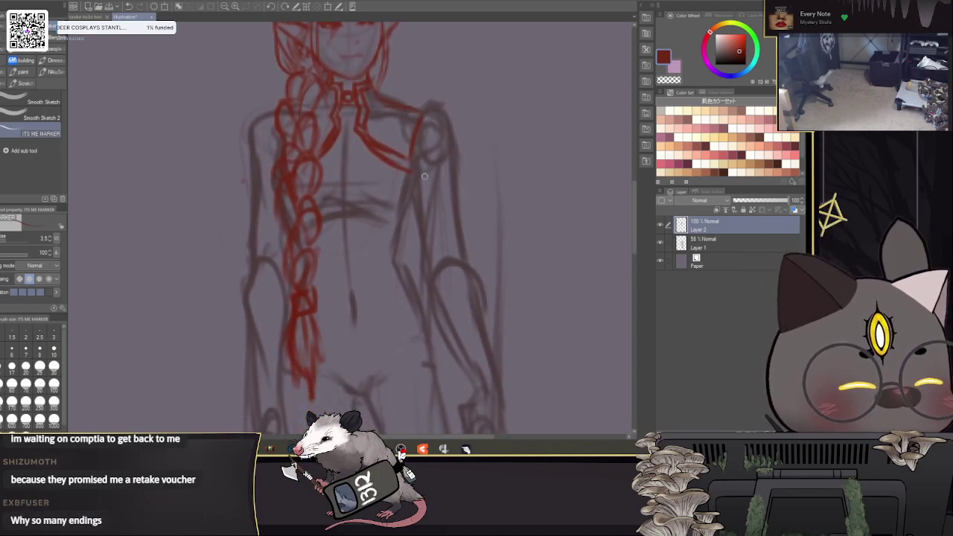
mouse_move(406, 181)
mouse_down()
mouse_move(492, 286)
mouse_move(461, 241)
mouse_move(400, 246)
mouse_move(416, 257)
mouse_up()
mouse_move(418, 259)
mouse_down()
mouse_move(344, 256)
mouse_move(395, 198)
mouse_move(345, 224)
mouse_move(344, 249)
mouse_move(413, 259)
mouse_move(347, 259)
mouse_move(430, 253)
mouse_move(396, 262)
mouse_up()
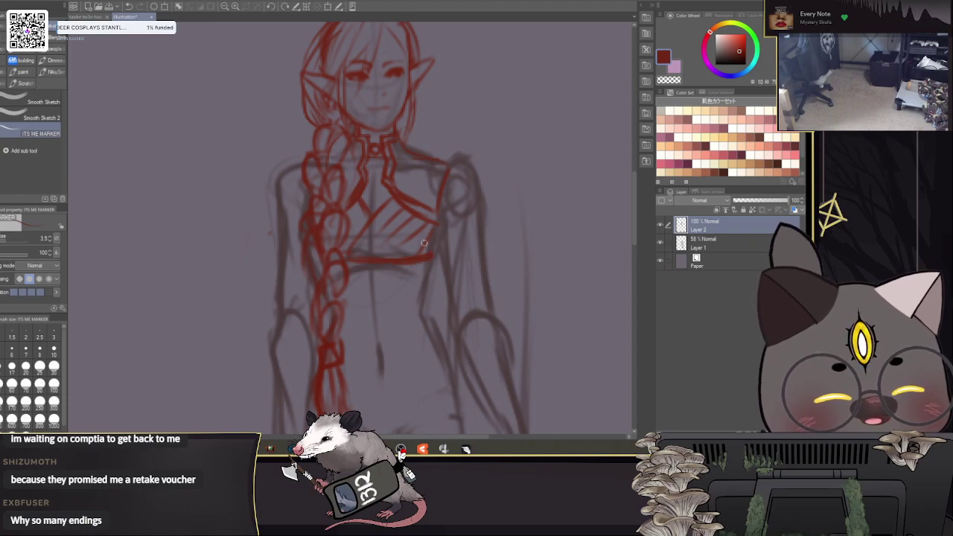
drag(436, 231, 431, 257)
Step: Draw the fitted midriff below the bodice with a waist contour, a vertical centre line and a pointed lower hem
mouse_move(506, 272)
mouse_down()
mouse_move(540, 177)
mouse_move(515, 218)
mouse_up()
drag(334, 339, 316, 339)
drag(334, 302, 318, 294)
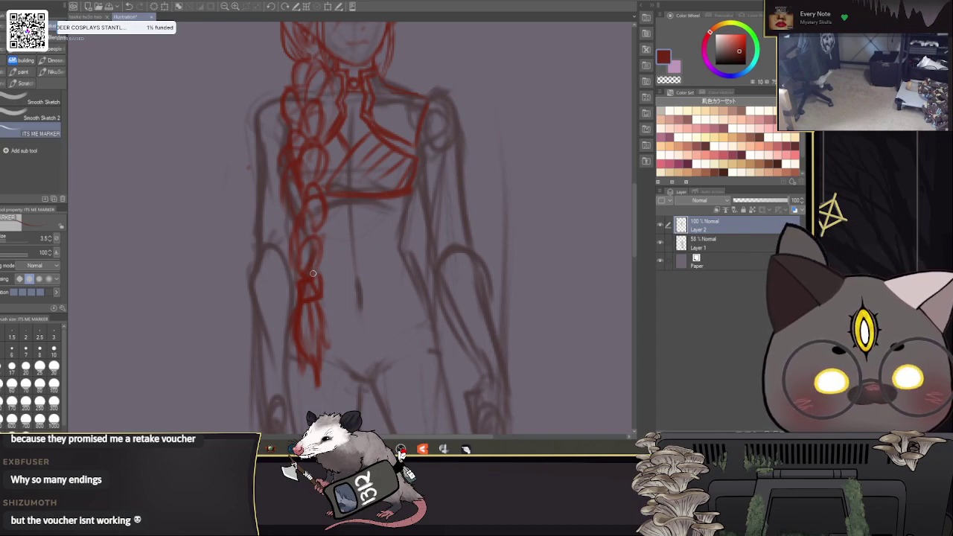
drag(466, 260, 460, 204)
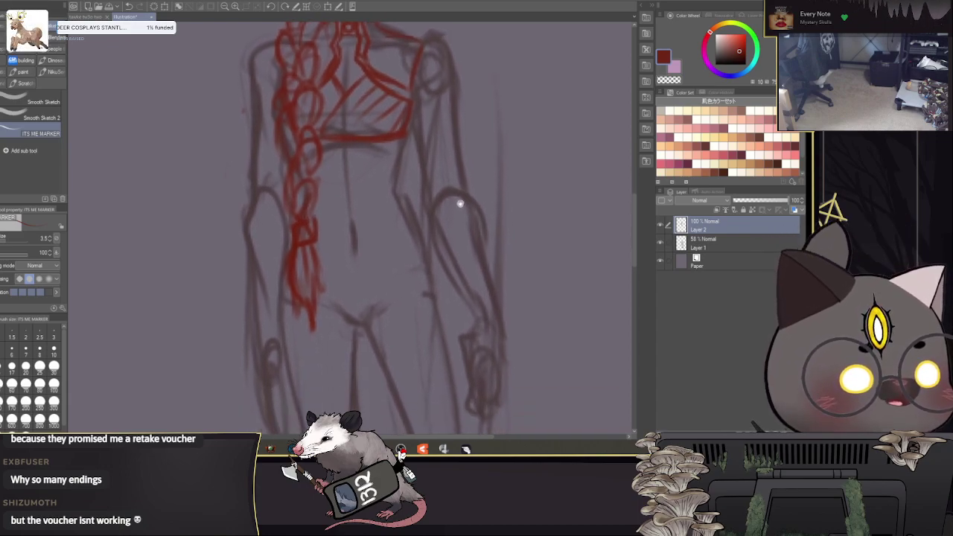
mouse_move(403, 137)
mouse_down()
mouse_move(394, 186)
mouse_move(417, 241)
mouse_move(331, 265)
mouse_up()
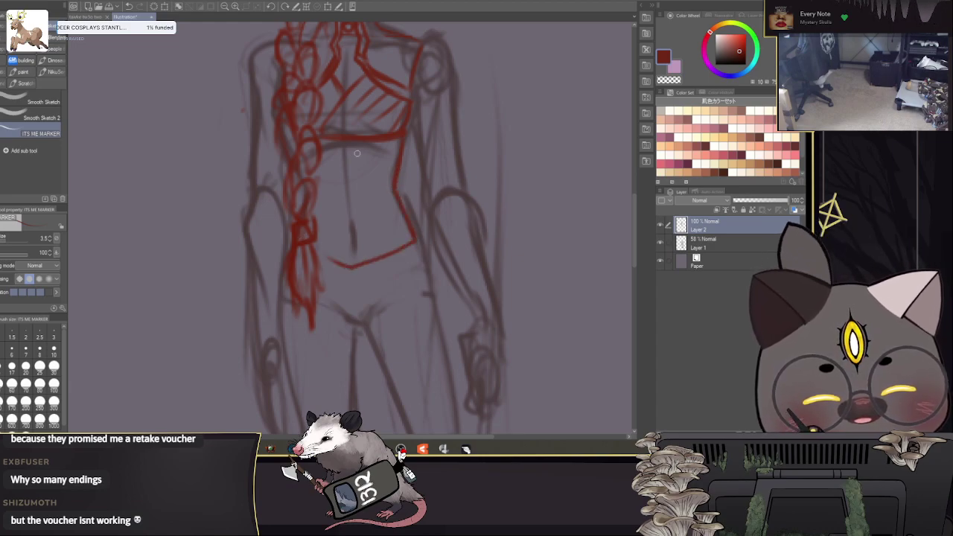
drag(346, 145, 354, 225)
mouse_move(503, 152)
mouse_down()
mouse_move(526, 298)
mouse_move(531, 179)
mouse_move(538, 282)
mouse_up()
drag(385, 326, 389, 315)
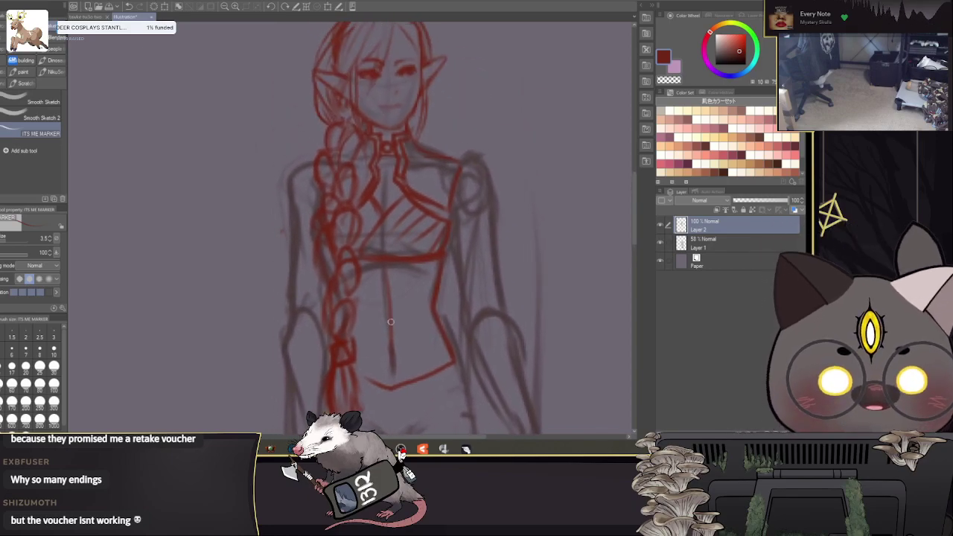
Step: Draw pointed shoulder caps over both shoulders, joining them to the yoke
mouse_move(319, 160)
mouse_down()
mouse_move(294, 171)
mouse_move(313, 195)
mouse_up()
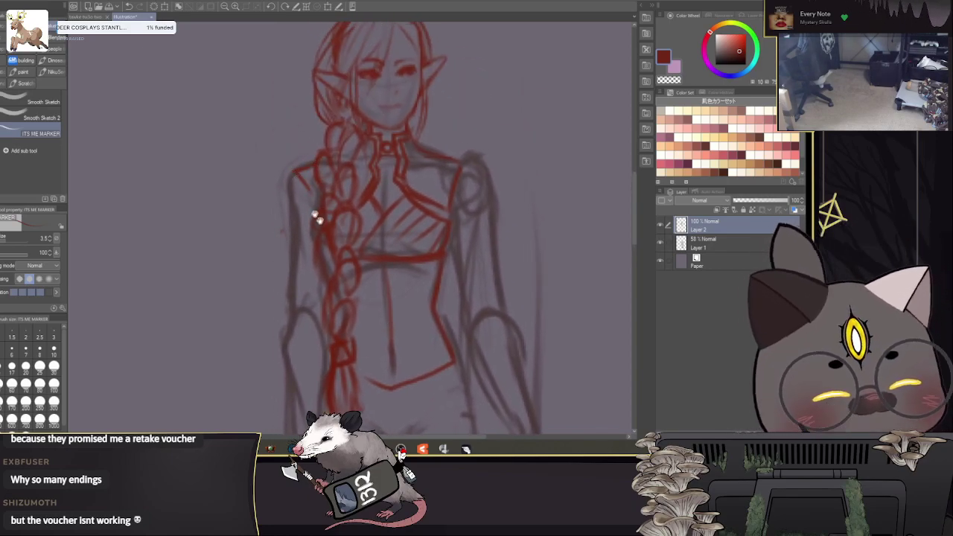
drag(314, 246, 300, 241)
mouse_move(279, 168)
mouse_down()
mouse_move(269, 178)
mouse_move(294, 210)
mouse_up()
mouse_move(448, 158)
mouse_down()
mouse_move(478, 162)
mouse_move(446, 210)
mouse_move(475, 162)
mouse_up()
mouse_move(530, 231)
mouse_down()
mouse_move(553, 142)
mouse_move(496, 247)
mouse_move(499, 187)
mouse_up()
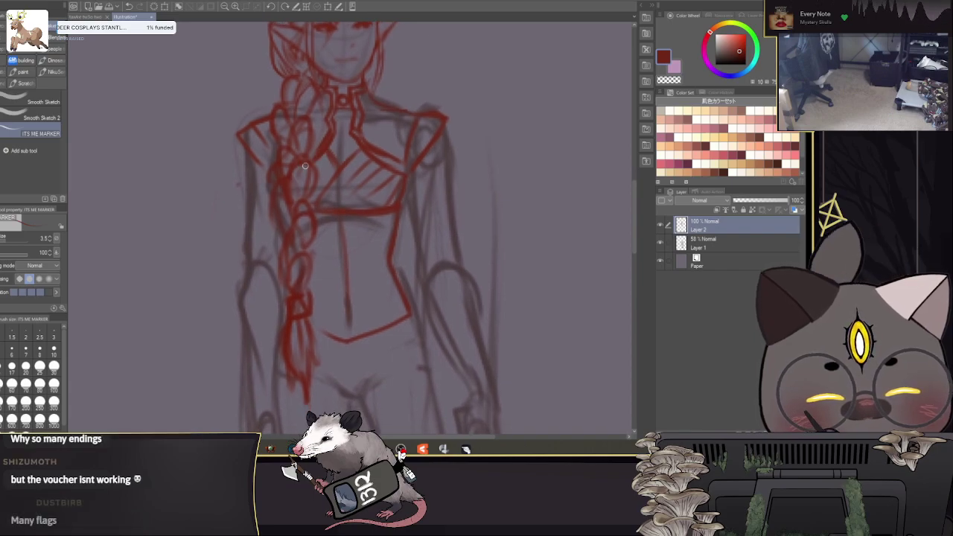
Step: Draw a teardrop pendant hanging below the collar clasp, undoing the stray attempts
mouse_move(339, 139)
mouse_down()
mouse_move(350, 150)
mouse_move(343, 139)
mouse_up()
key(ctrl+z)
key(ctrl+z)
key(ctrl+z)
mouse_move(343, 140)
mouse_down()
mouse_move(348, 110)
mouse_move(337, 151)
mouse_move(344, 140)
mouse_up()
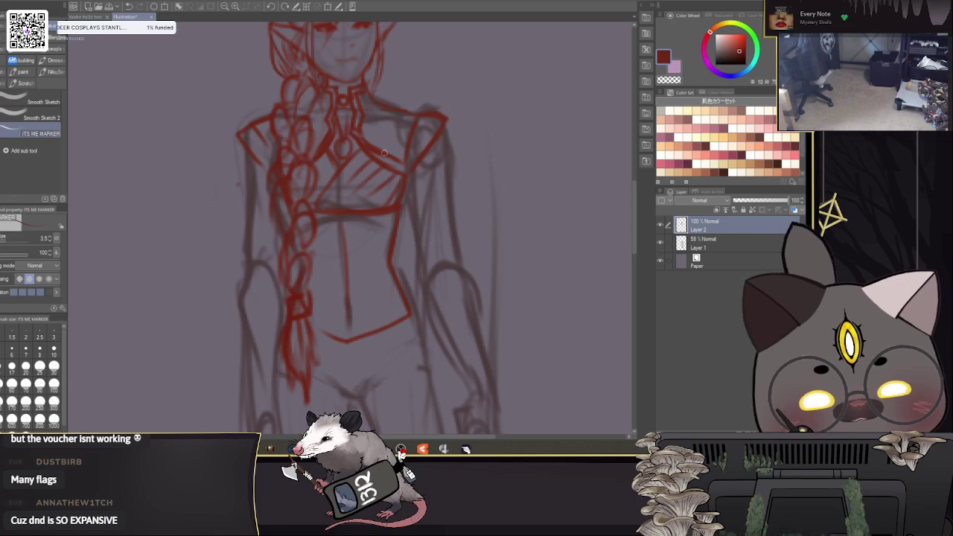
Step: Draw a narrow band of parallel curved lines with small centre details just below the bodice hem
scroll(365, 218, down, 5)
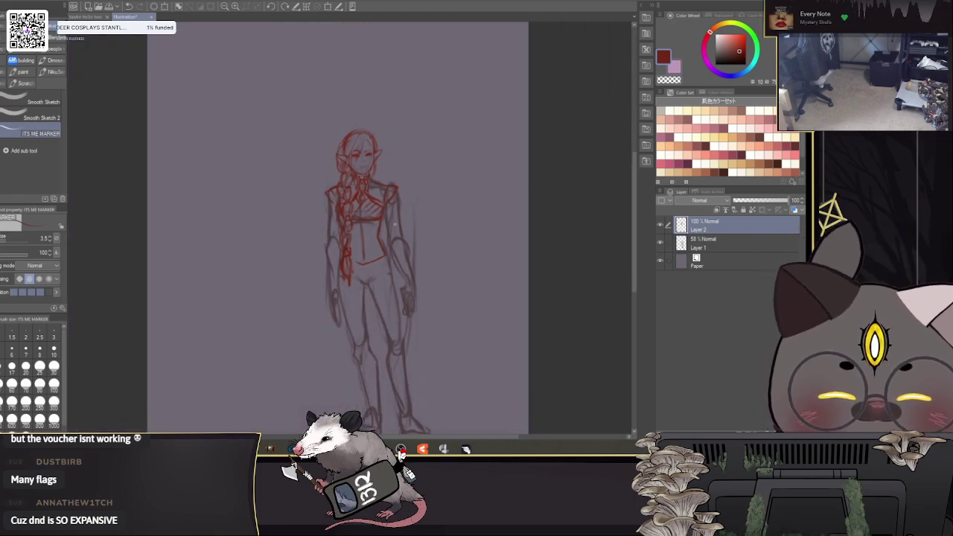
drag(386, 250, 389, 228)
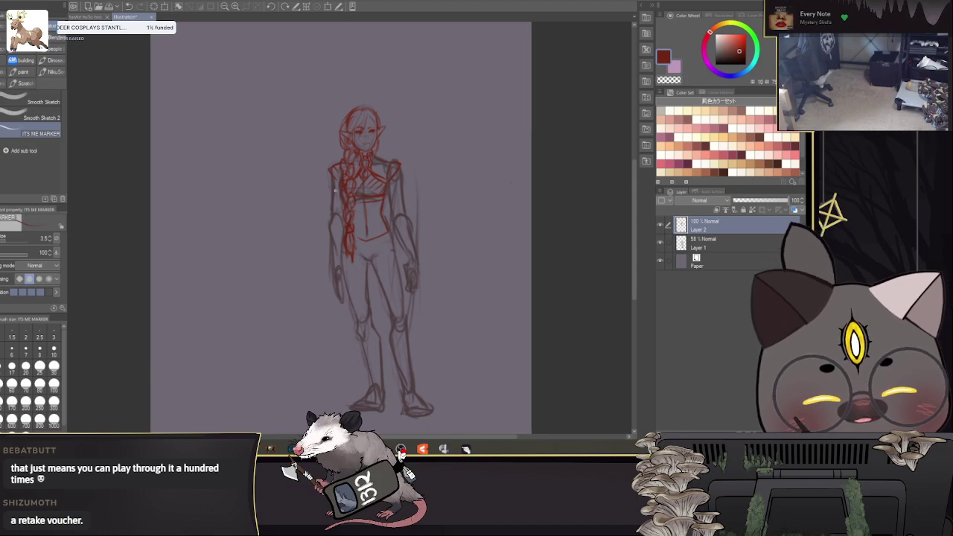
scroll(454, 235, up, 3)
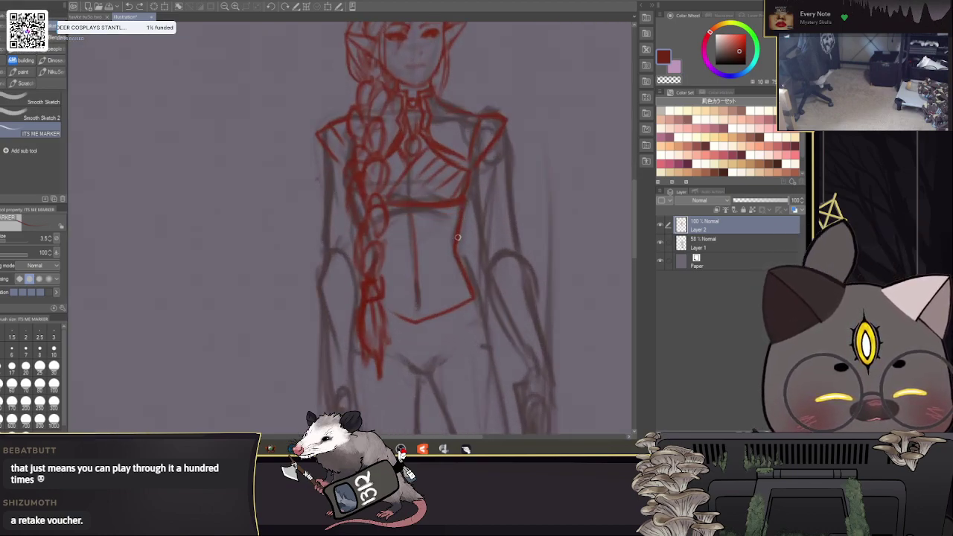
drag(458, 236, 378, 247)
key(ctrl+z)
mouse_move(462, 213)
mouse_down()
mouse_move(390, 222)
mouse_move(432, 219)
mouse_move(390, 221)
mouse_move(419, 215)
mouse_up()
mouse_move(463, 239)
mouse_down()
mouse_move(379, 235)
mouse_move(417, 235)
mouse_up()
drag(516, 204, 497, 250)
Step: Erase the diagonal fold lines on the bodice using transparent colour at size 7
click(672, 81)
key(bracketright)
key(bracketright)
key(bracketright)
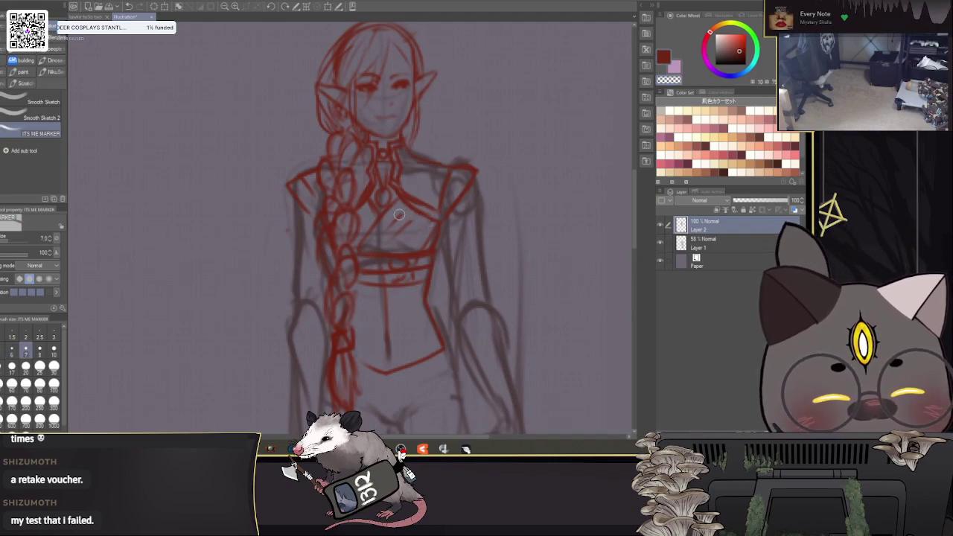
Step: Add short flared sleeve edges beneath both shoulder caps in dark red at size 2.5
key(bracketleft)
key(bracketleft)
key(bracketleft)
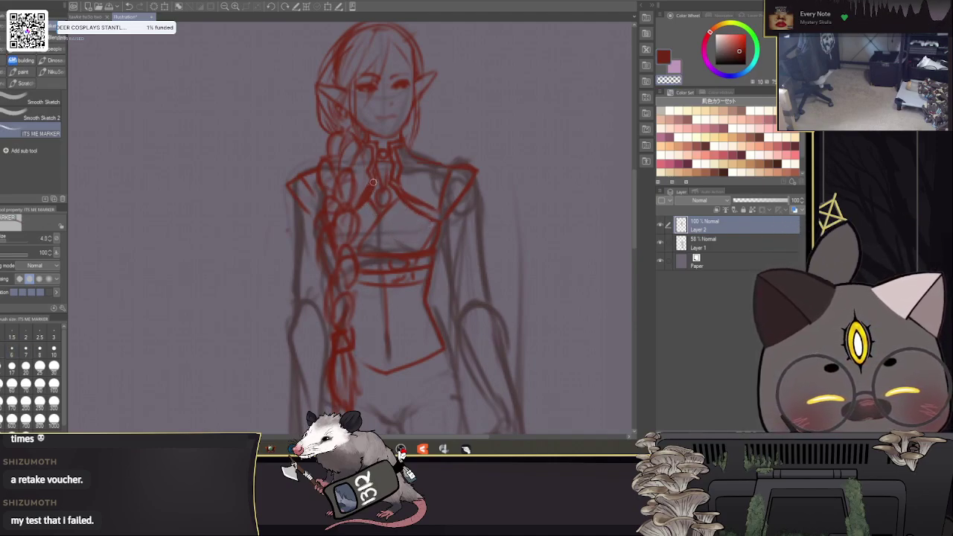
key(bracketleft)
key(bracketleft)
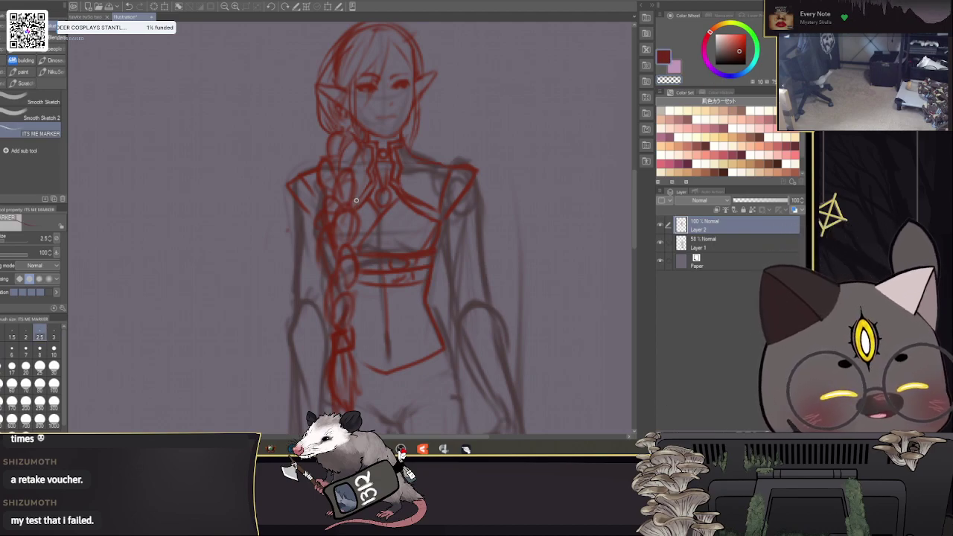
drag(358, 231, 355, 270)
mouse_move(503, 320)
mouse_down()
mouse_move(488, 230)
mouse_move(543, 201)
mouse_move(509, 214)
mouse_up()
drag(434, 137, 439, 181)
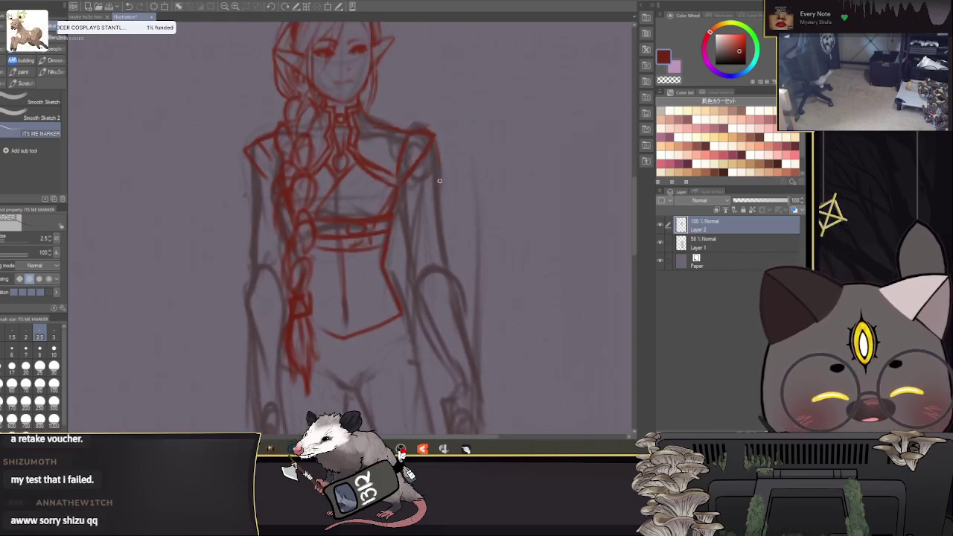
drag(405, 150, 438, 198)
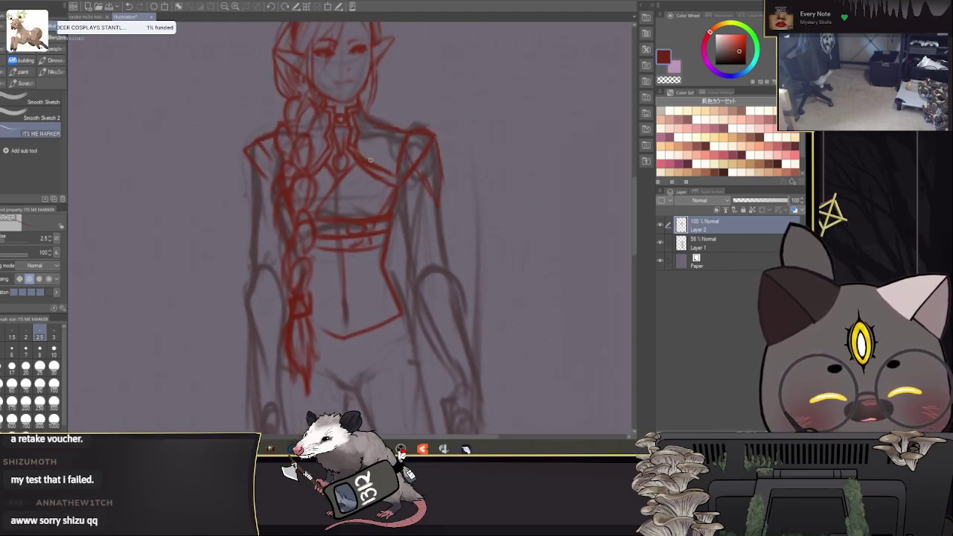
drag(274, 142, 259, 167)
drag(247, 152, 249, 199)
Step: Sketch the long inner edge of a cape from the braid-side shoulder down to the ground at size 2.5
mouse_move(532, 177)
mouse_down()
mouse_move(549, 253)
mouse_move(597, 127)
mouse_up()
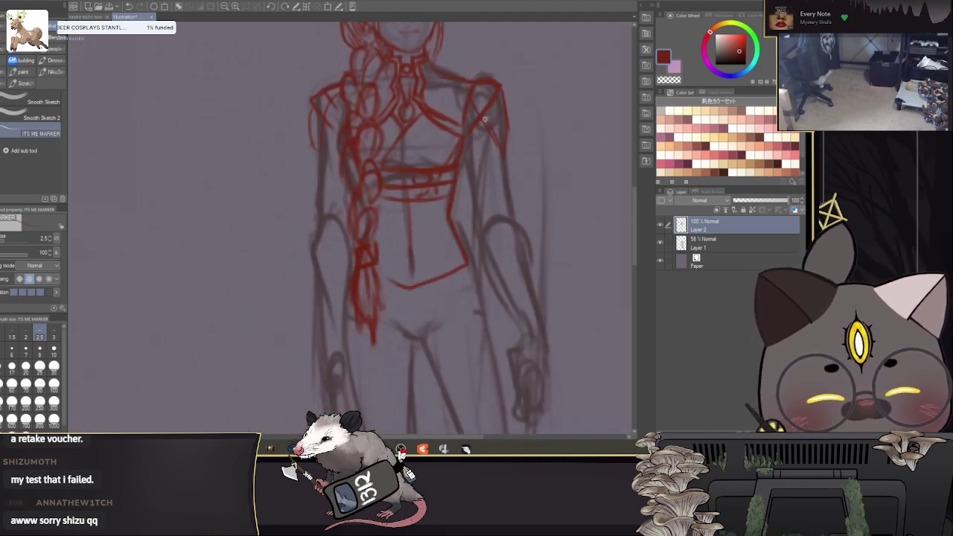
drag(318, 153, 299, 304)
drag(312, 114, 288, 344)
click(225, 7)
mouse_move(462, 337)
mouse_down()
mouse_move(457, 302)
mouse_move(640, 276)
mouse_move(549, 244)
mouse_move(318, 240)
mouse_up()
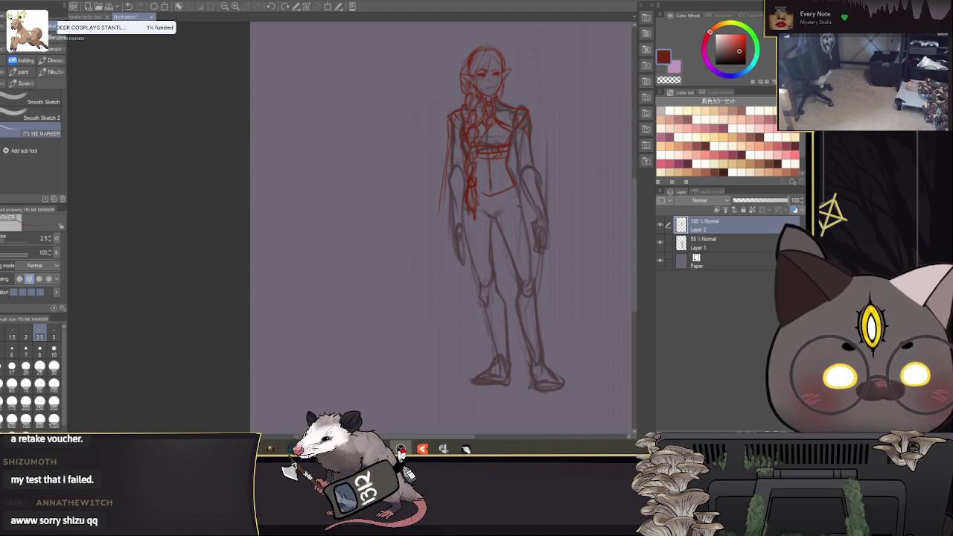
mouse_move(494, 369)
mouse_down()
mouse_move(459, 328)
mouse_move(447, 350)
mouse_up()
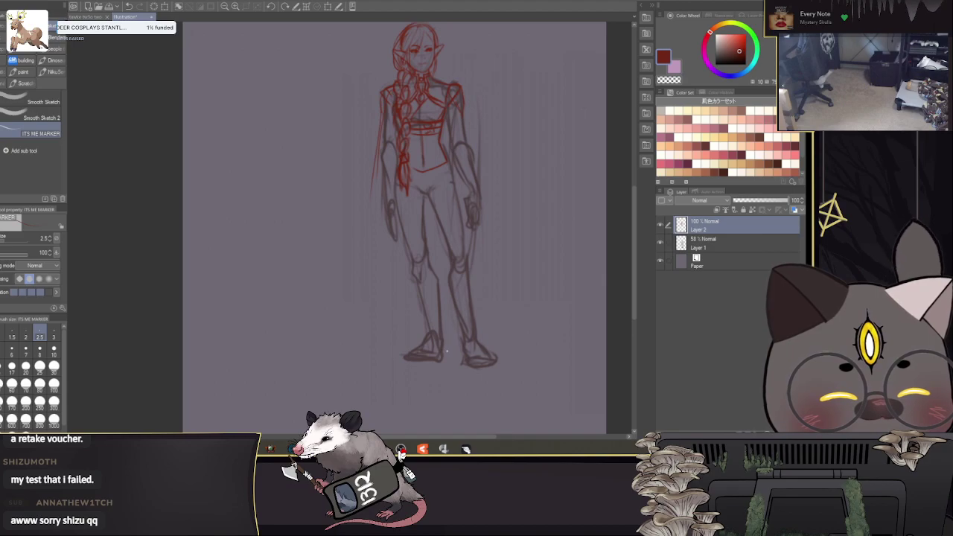
drag(377, 176, 358, 326)
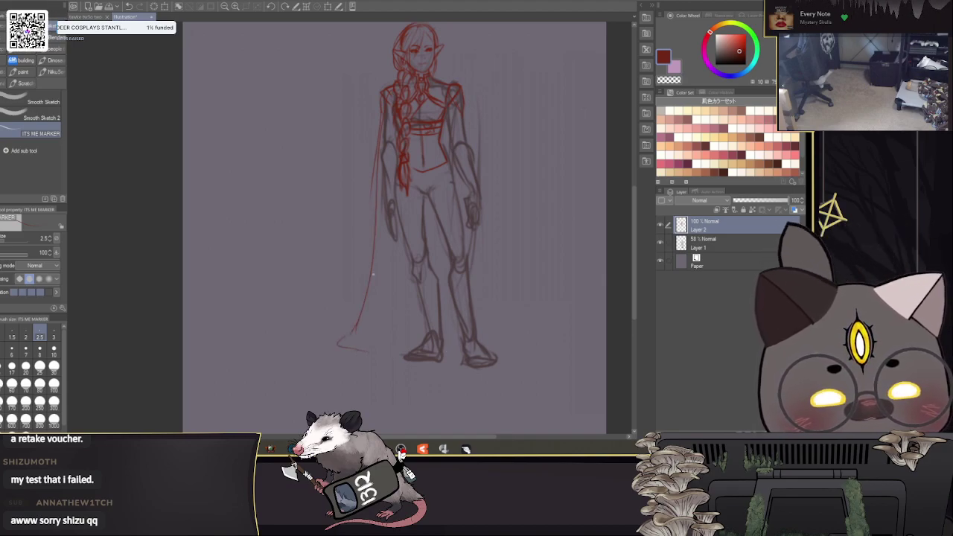
Step: Draw the cape's wider outer edge, gathered floor hem and folds at size 4, and add its far edge below the opposite hand
key(bracketright)
mouse_move(382, 90)
mouse_down()
mouse_move(368, 126)
mouse_move(362, 208)
mouse_up()
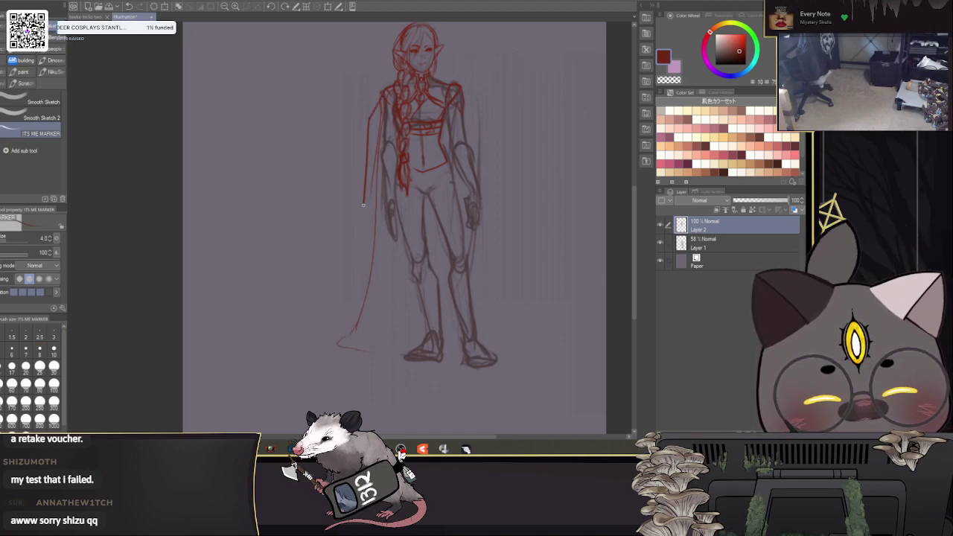
mouse_move(368, 257)
mouse_down()
mouse_move(344, 325)
mouse_move(351, 346)
mouse_up()
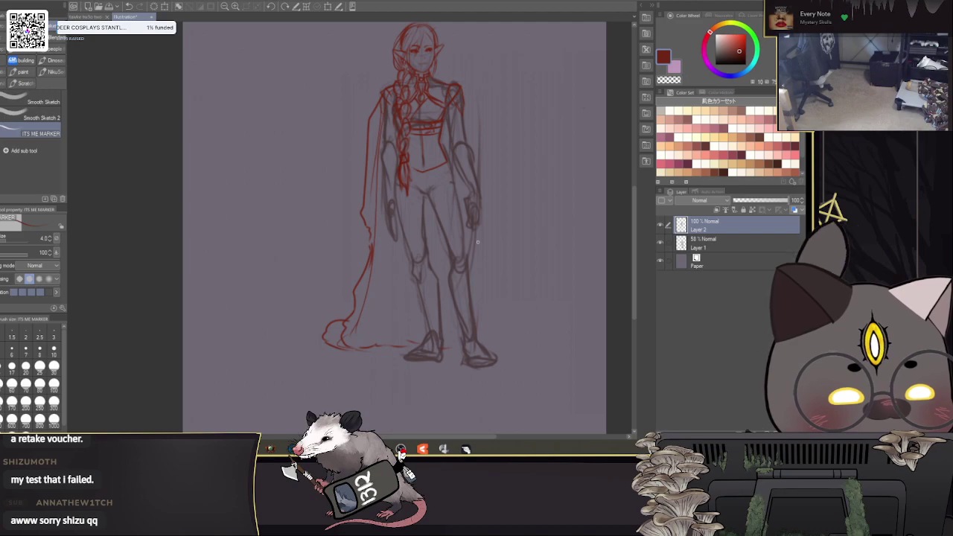
drag(397, 333, 395, 293)
mouse_move(381, 340)
mouse_down()
mouse_move(402, 246)
mouse_move(377, 338)
mouse_move(367, 323)
mouse_move(377, 291)
mouse_move(373, 344)
mouse_up()
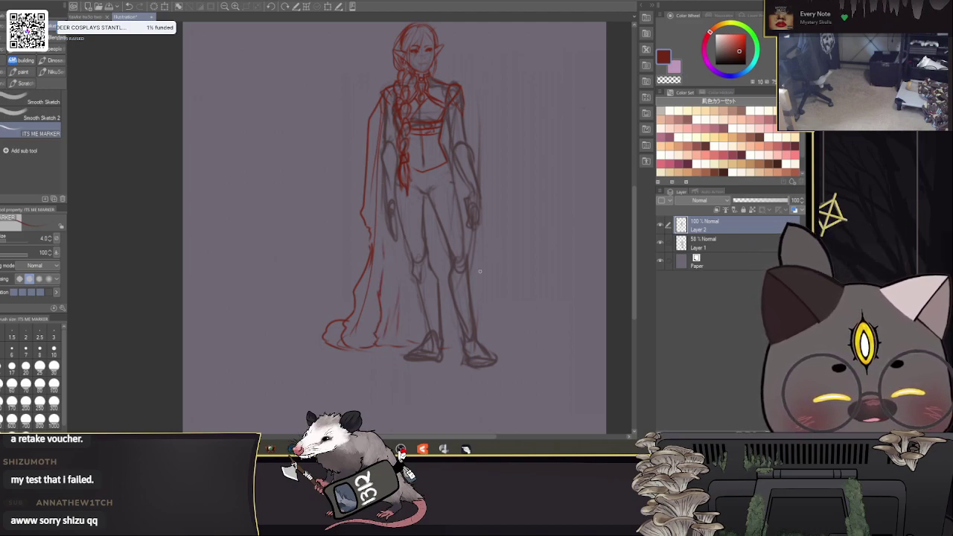
mouse_move(474, 229)
mouse_down()
mouse_move(478, 314)
mouse_move(491, 238)
mouse_move(492, 287)
mouse_up()
Step: Draw double-line armbands around both upper arms just above the elbows
scroll(451, 139, up, 3)
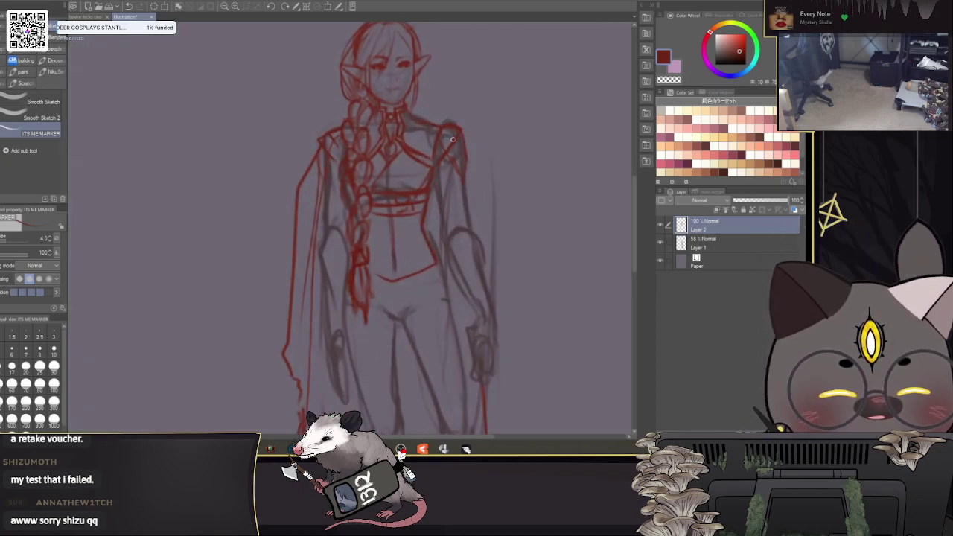
scroll(418, 287, down, 1)
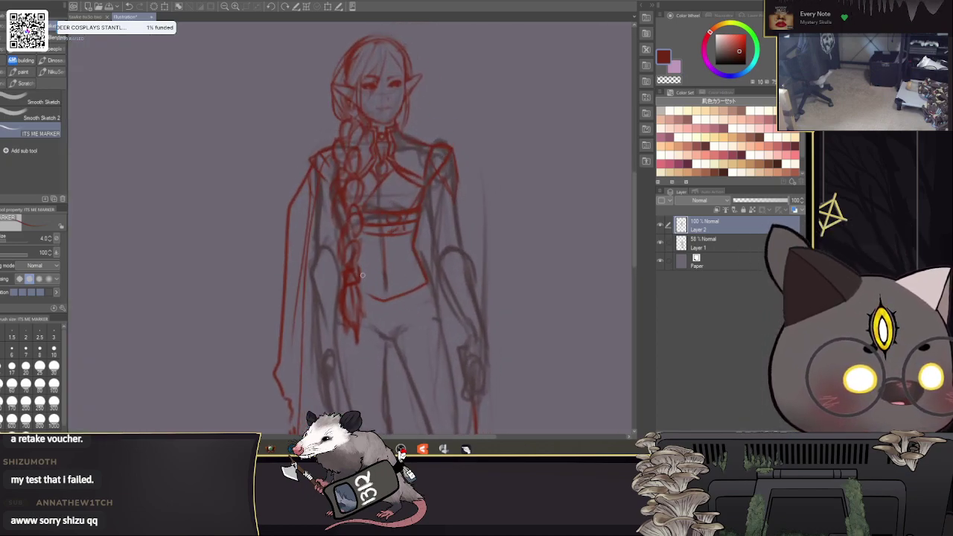
mouse_move(452, 227)
mouse_down()
mouse_move(435, 249)
mouse_move(460, 242)
mouse_up()
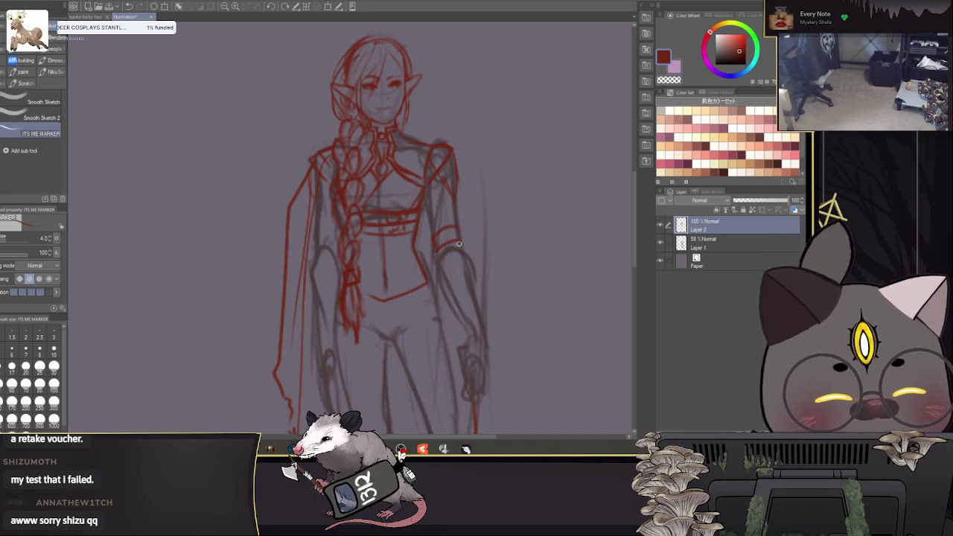
mouse_move(549, 240)
mouse_down()
mouse_move(593, 143)
mouse_move(561, 219)
mouse_move(550, 210)
mouse_up()
scroll(550, 205, down, 1)
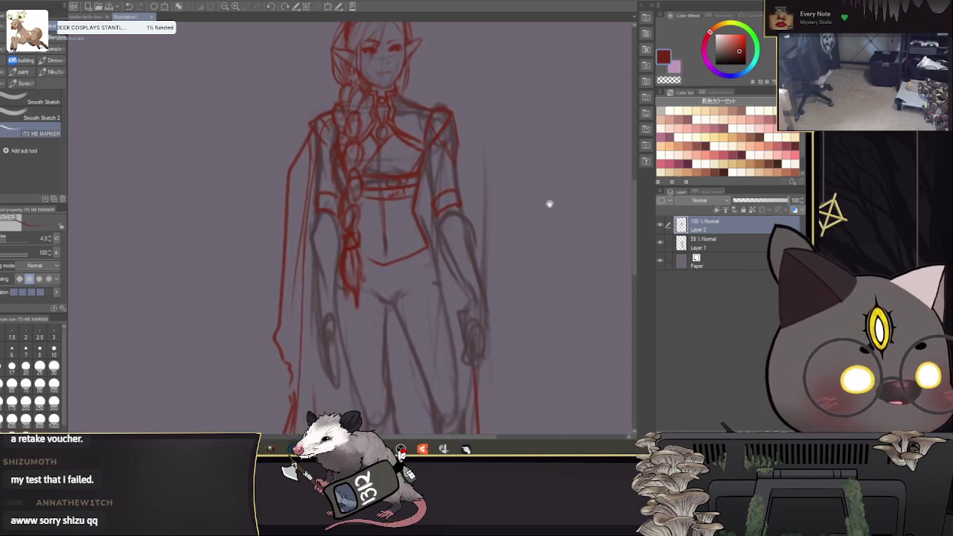
Step: Outline both forearms below the armbands and add a cuff at the wrist opposite the braid
scroll(514, 270, down, 2)
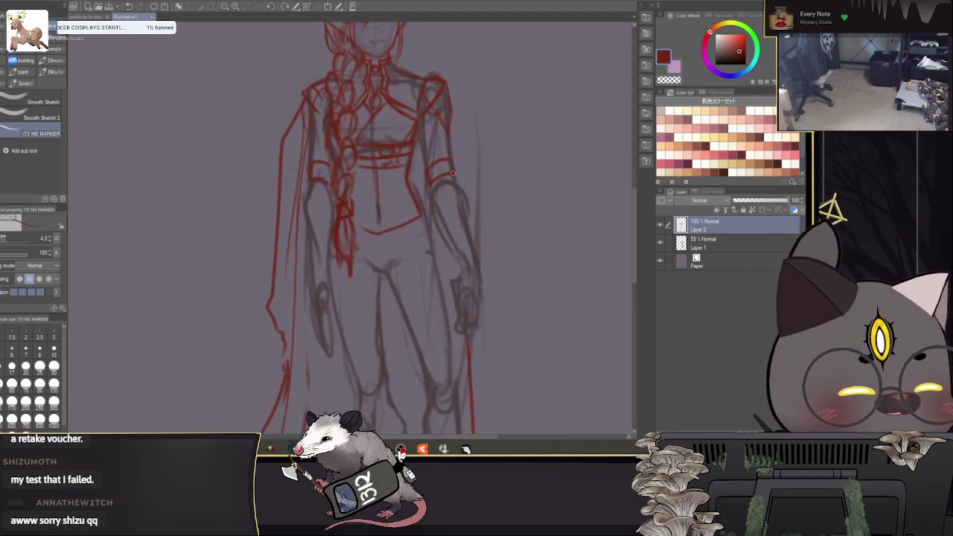
drag(458, 185, 472, 274)
drag(431, 197, 462, 256)
drag(458, 255, 467, 278)
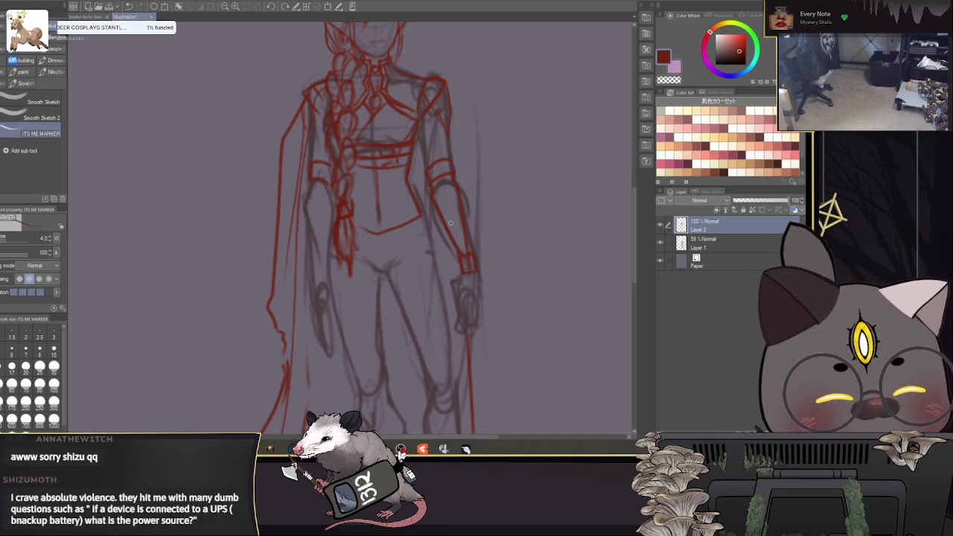
mouse_move(311, 195)
mouse_down()
mouse_move(311, 287)
mouse_move(332, 215)
mouse_move(311, 282)
mouse_up()
Step: Handwrite "TANTAMAE" in slanted dark red capitals on the empty canvas beside the figure, undoing and redrawing the faulty letters
drag(526, 189, 370, 224)
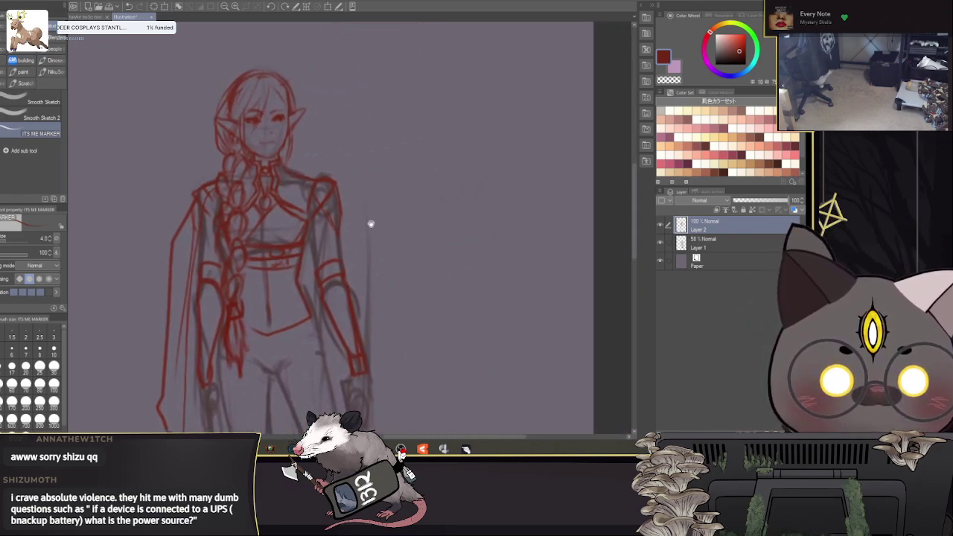
drag(270, 181, 604, 204)
drag(292, 130, 293, 151)
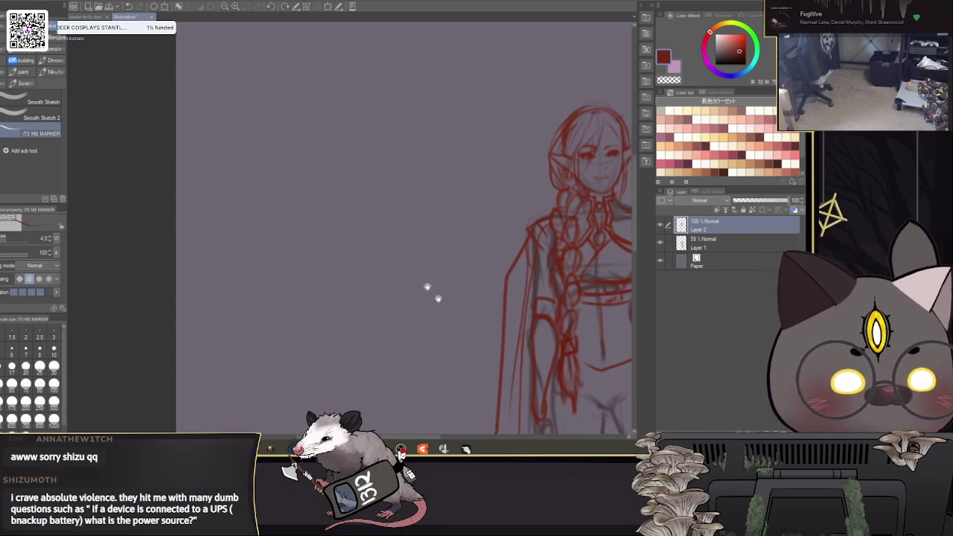
drag(247, 189, 298, 157)
mouse_move(272, 170)
mouse_down()
mouse_move(289, 201)
mouse_move(337, 153)
mouse_move(352, 171)
mouse_move(369, 141)
mouse_move(377, 146)
mouse_up()
mouse_move(378, 146)
mouse_down()
mouse_move(400, 133)
mouse_move(394, 124)
mouse_up()
key(ctrl+z)
key(ctrl+z)
mouse_move(377, 123)
mouse_down()
mouse_move(389, 117)
mouse_move(399, 142)
mouse_move(419, 97)
mouse_up()
key(ctrl+z)
key(ctrl+z)
key(ctrl+z)
drag(456, 271, 424, 275)
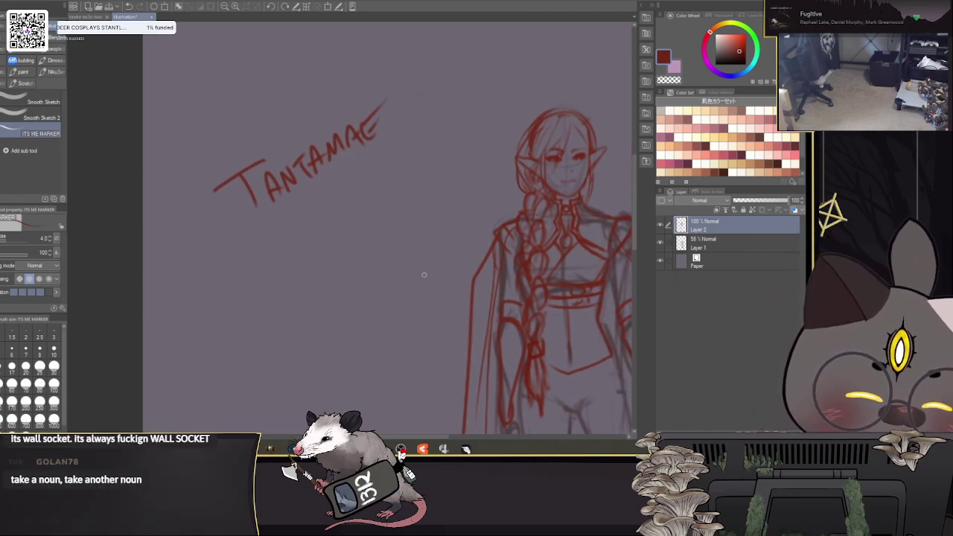
Step: Add an accent mark above the second A of the handwritten name beside the figure
drag(314, 128, 294, 156)
key(ctrl+z)
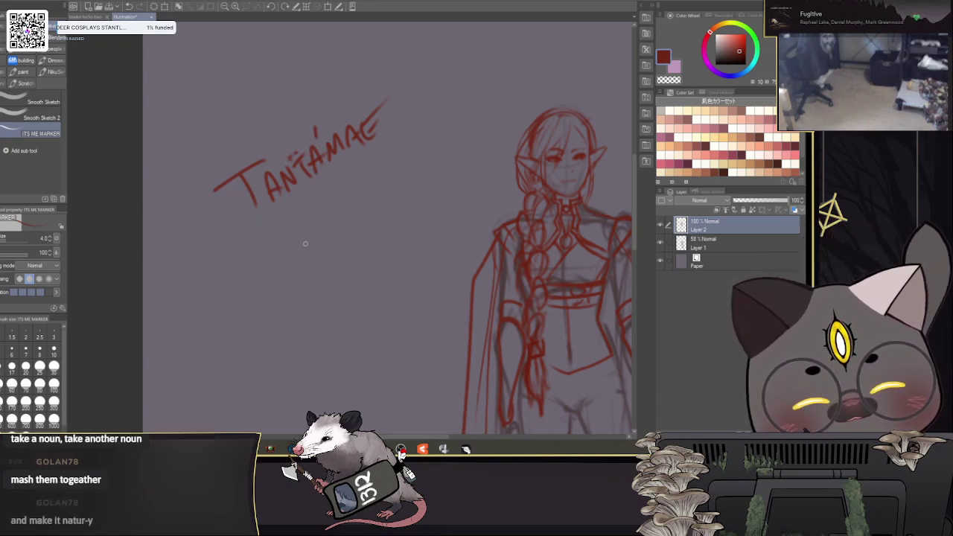
drag(442, 264, 426, 267)
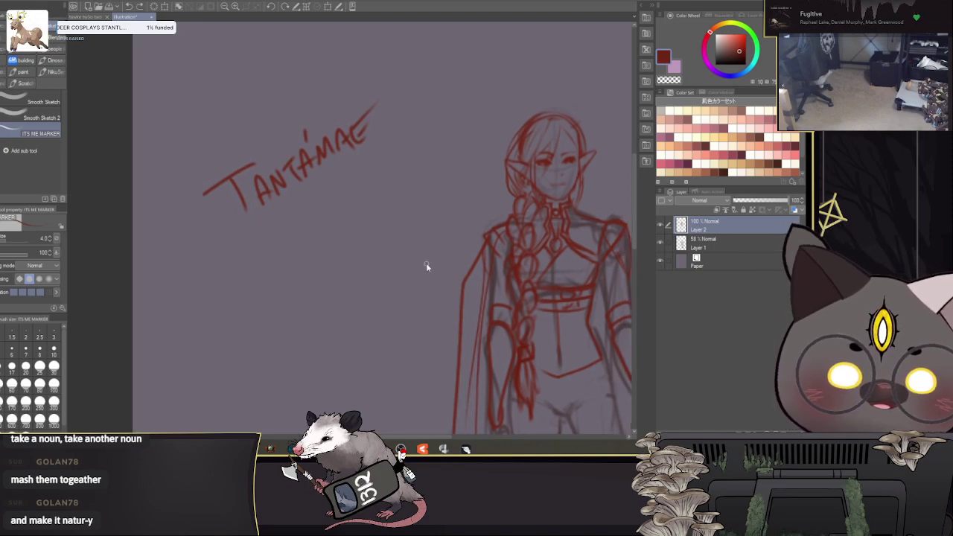
Step: Undo all the strokes of the handwritten "TANTAMAE" label so the canvas beside the figure is empty
scroll(425, 261, down, 2)
key(ctrl+z)
key(ctrl+z)
key(ctrl+z)
key(ctrl+z)
key(ctrl+z)
key(ctrl+z)
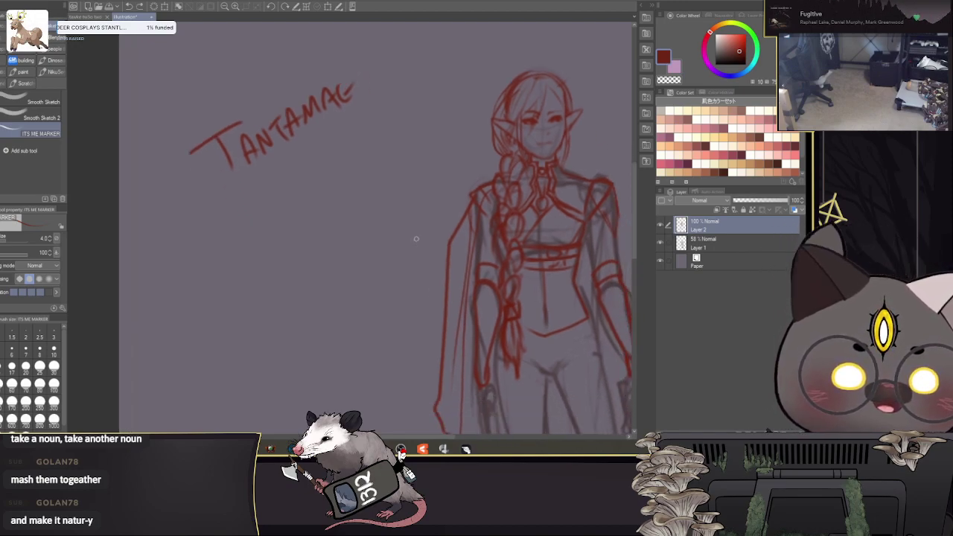
key(ctrl+z)
key(ctrl+z)
key(ctrl+z)
key(ctrl+z)
key(ctrl+z)
key(ctrl+z)
key(ctrl+z)
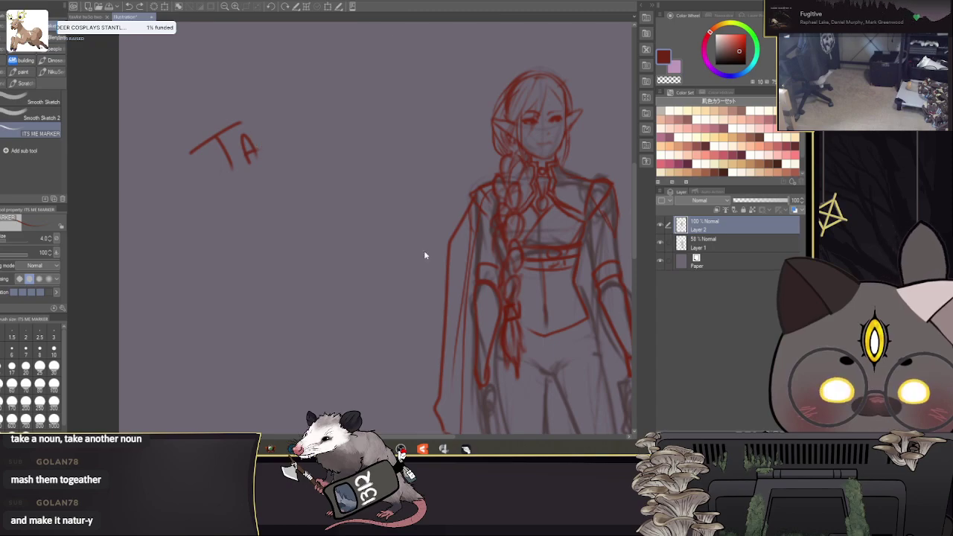
key(ctrl+z)
key(ctrl+z)
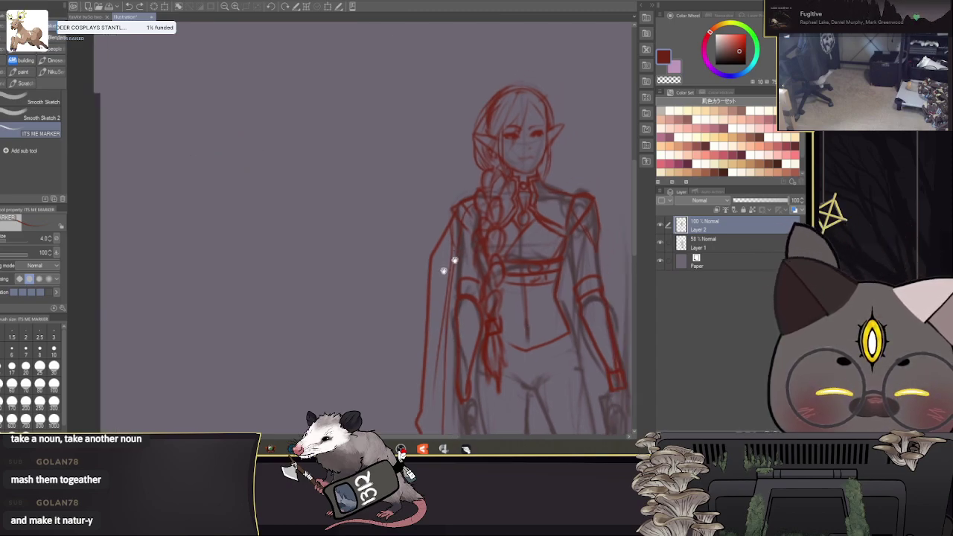
Step: Draw narrow pointed cloth panels at size 3.5, hanging from the bodice's lower edge down between the thighs
drag(433, 163, 442, 211)
mouse_move(541, 206)
mouse_down()
mouse_move(541, 153)
mouse_move(508, 185)
mouse_move(477, 187)
mouse_move(536, 164)
mouse_move(527, 164)
mouse_up()
key(bracketleft)
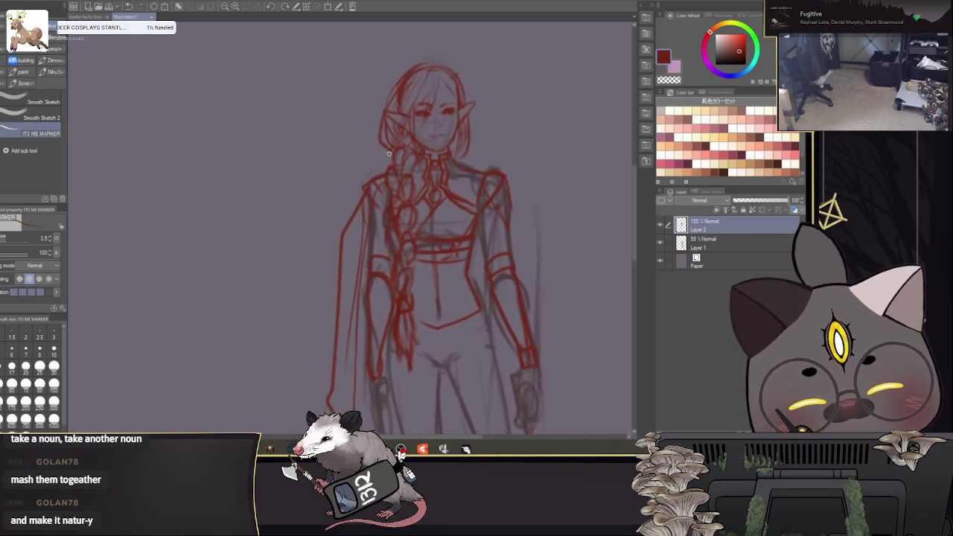
scroll(570, 166, down, 5)
scroll(576, 161, left, 2)
mouse_move(577, 252)
mouse_down()
mouse_move(563, 132)
mouse_move(550, 128)
mouse_up()
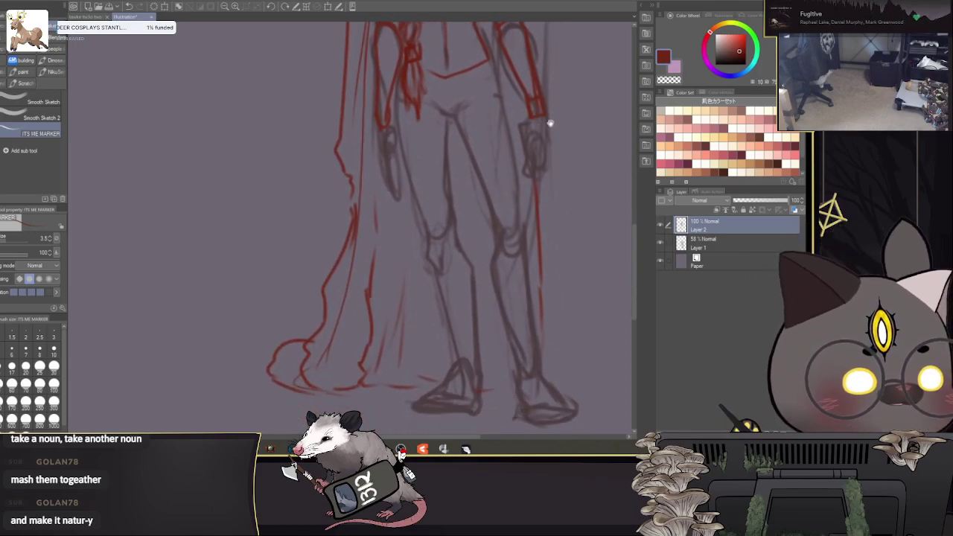
drag(446, 74, 452, 179)
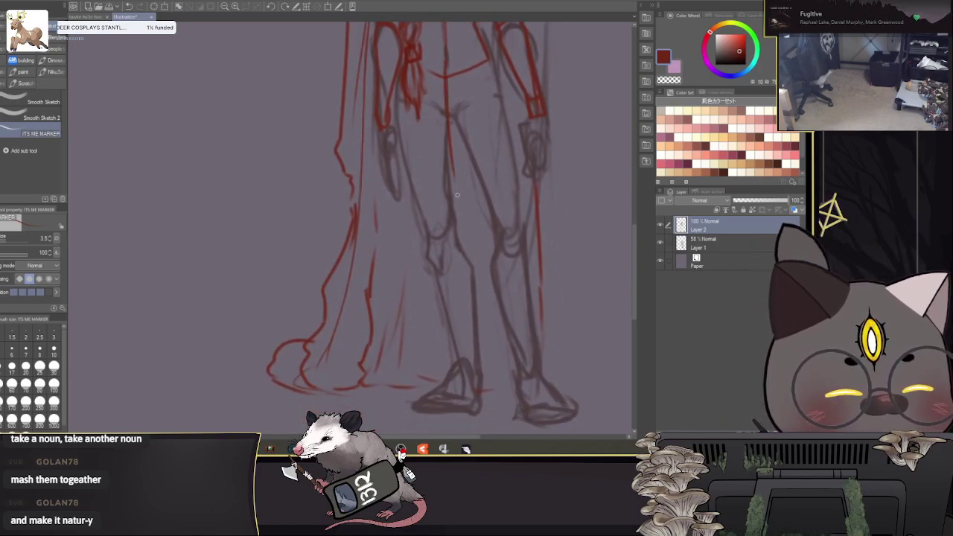
drag(424, 94, 446, 180)
drag(452, 69, 469, 192)
drag(478, 117, 467, 146)
mouse_move(457, 210)
mouse_down()
mouse_move(462, 190)
mouse_move(467, 197)
mouse_up()
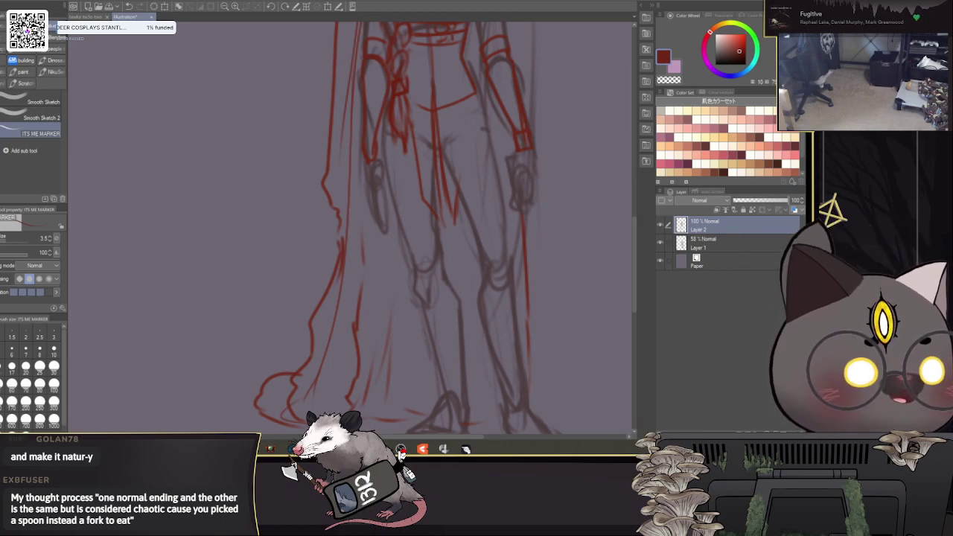
Step: View the elf archer reference image in the browser window and close it
drag(595, 451, 381, 29)
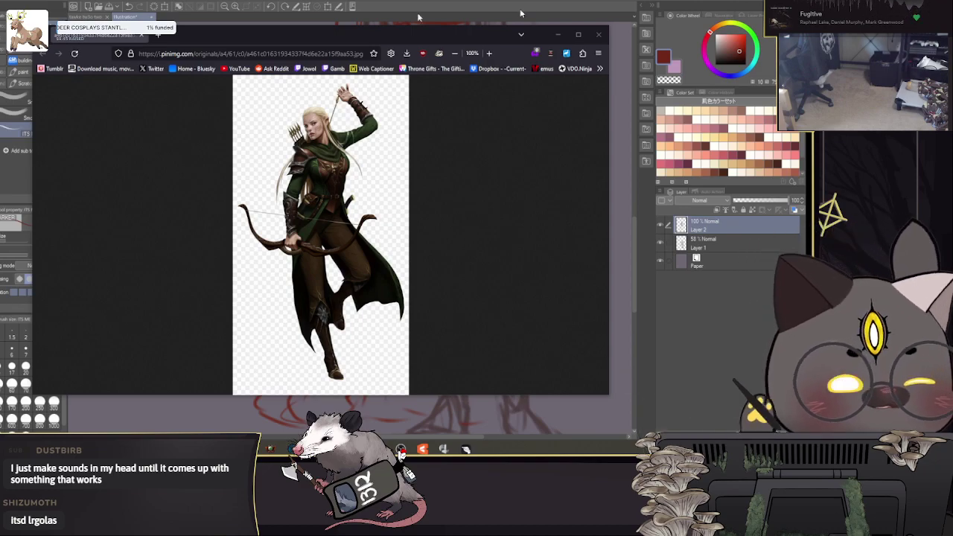
click(142, 35)
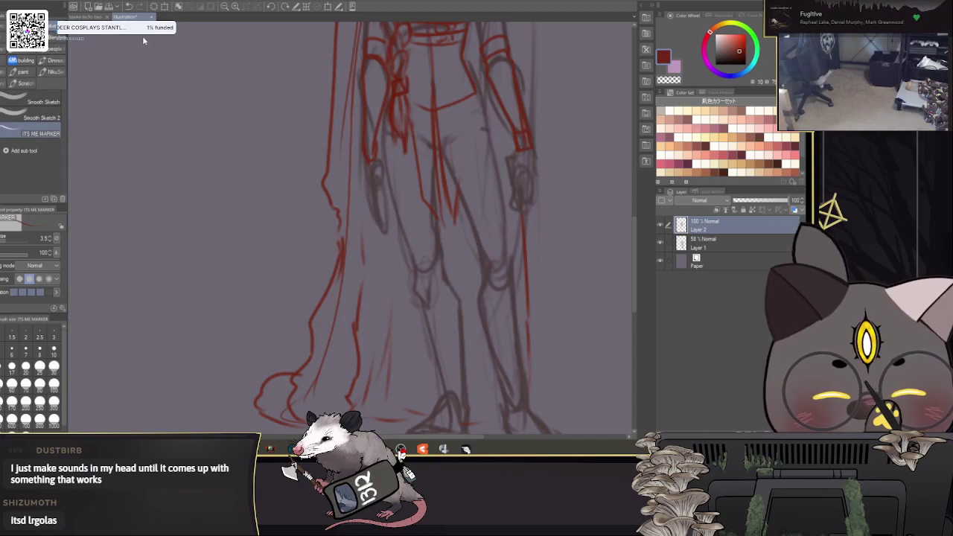
Step: Add a double centre line down the bodice and slanted panel edges running from the hips toward the inner thighs
mouse_move(484, 120)
mouse_down()
mouse_move(461, 208)
mouse_move(493, 147)
mouse_up()
drag(419, 189, 389, 140)
mouse_move(521, 155)
mouse_down()
mouse_move(501, 316)
mouse_move(483, 231)
mouse_up()
mouse_move(397, 117)
mouse_down()
mouse_move(407, 237)
mouse_move(394, 253)
mouse_up()
scroll(401, 215, down, 2)
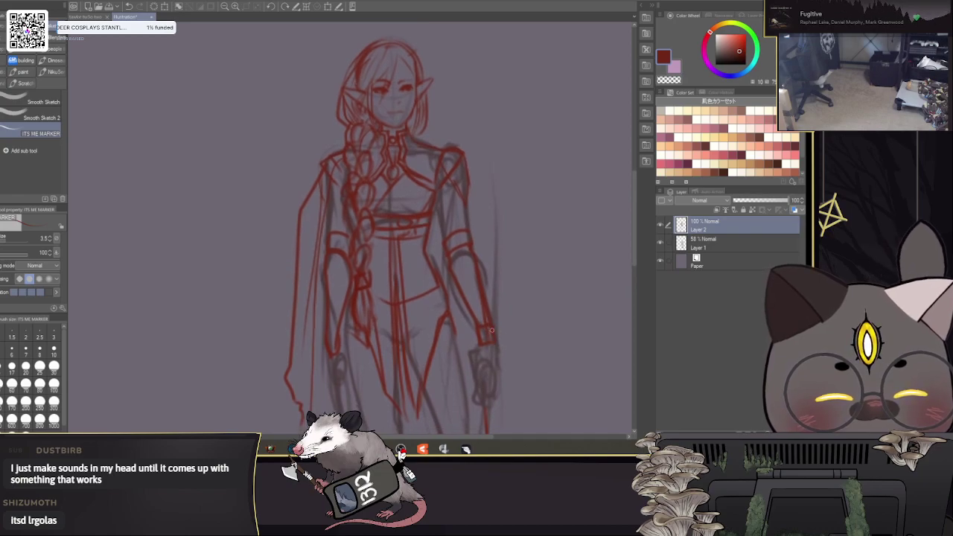
scroll(394, 217, up, 1)
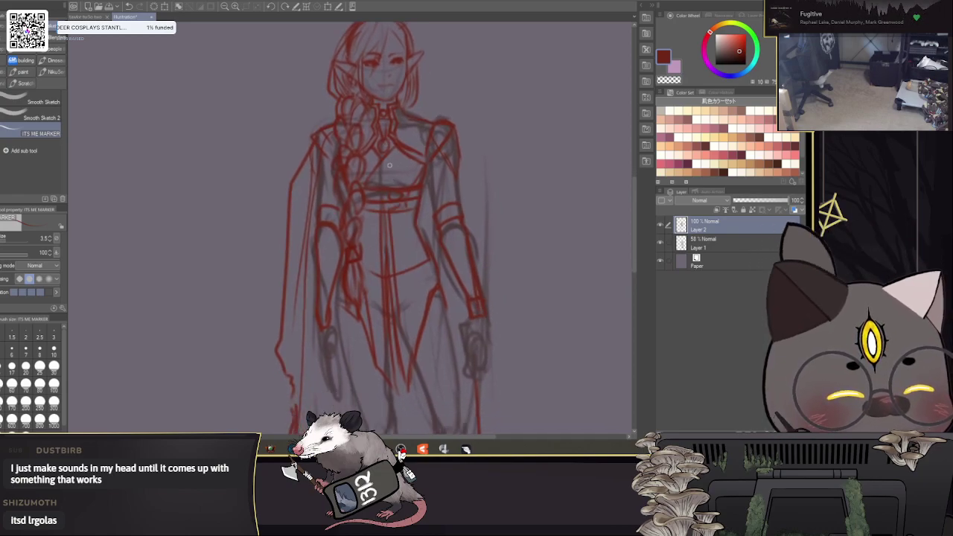
Step: Draw banded armour with square segments along the outer thigh on the braid side at brush size 6
scroll(399, 218, up, 1)
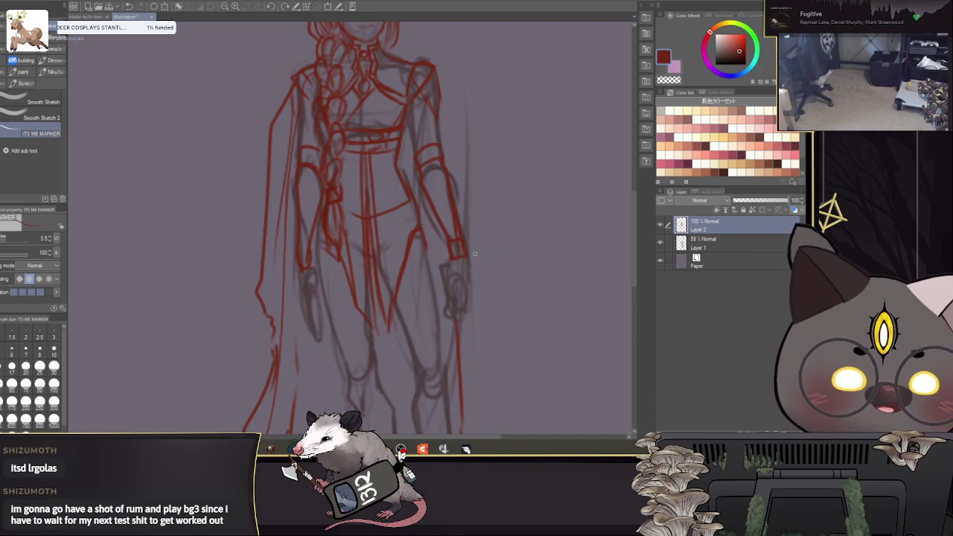
drag(414, 294, 424, 307)
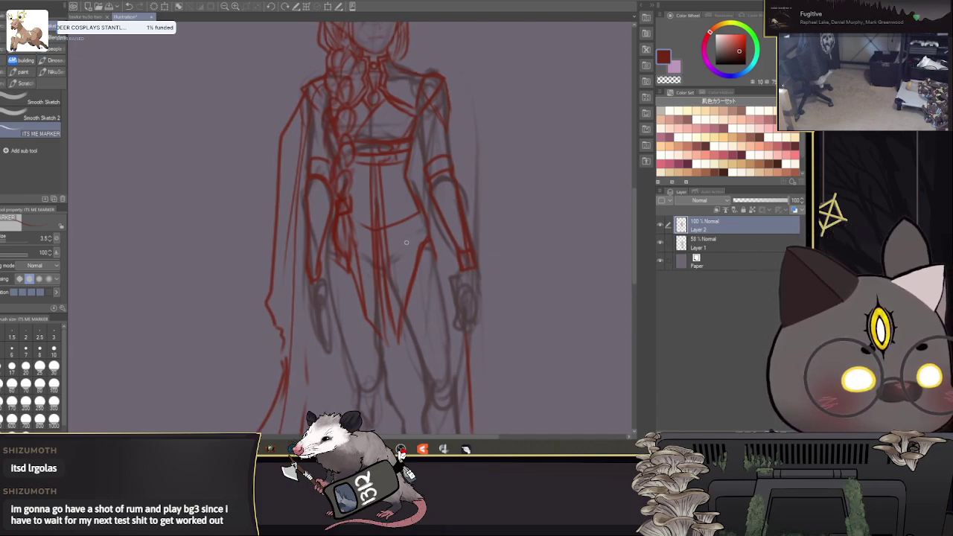
drag(447, 307, 455, 151)
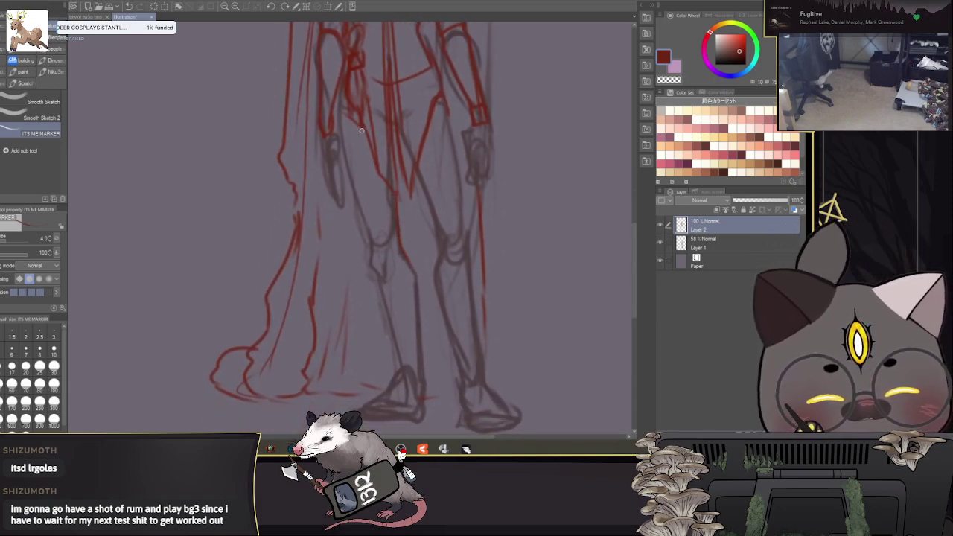
key(bracketright)
key(bracketright)
drag(377, 197, 381, 214)
mouse_move(378, 195)
mouse_down()
mouse_move(358, 199)
mouse_move(380, 211)
mouse_up()
drag(368, 146, 373, 176)
mouse_move(370, 145)
mouse_down()
mouse_move(344, 156)
mouse_move(350, 182)
mouse_up()
drag(350, 183, 374, 174)
Step: Draw matching banded armour on the opposite thigh and a rounded, crossed guard over the braid-side knee
drag(429, 131, 451, 218)
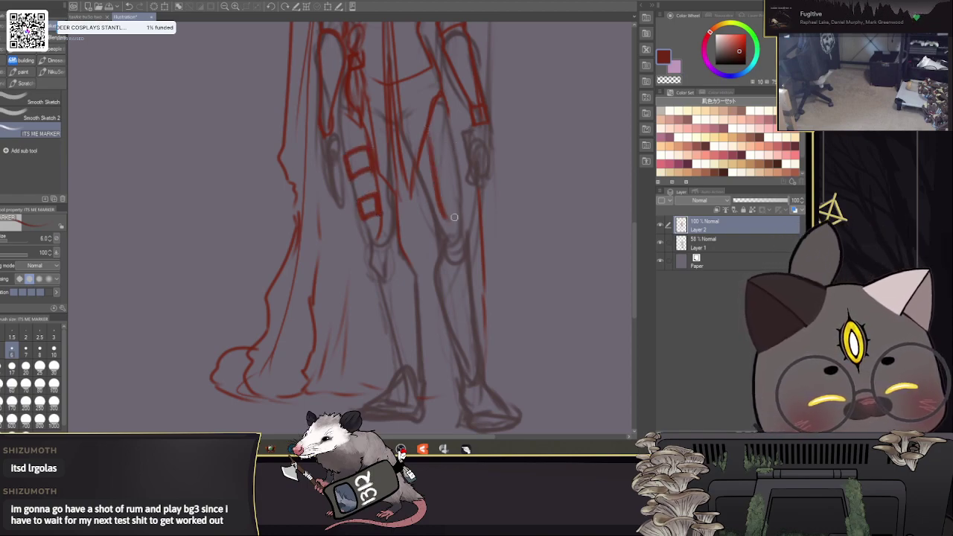
mouse_move(451, 139)
mouse_down()
mouse_move(433, 154)
mouse_move(456, 152)
mouse_up()
drag(452, 140, 457, 152)
mouse_move(460, 198)
mouse_down()
mouse_move(442, 206)
mouse_move(461, 199)
mouse_up()
drag(415, 165, 437, 228)
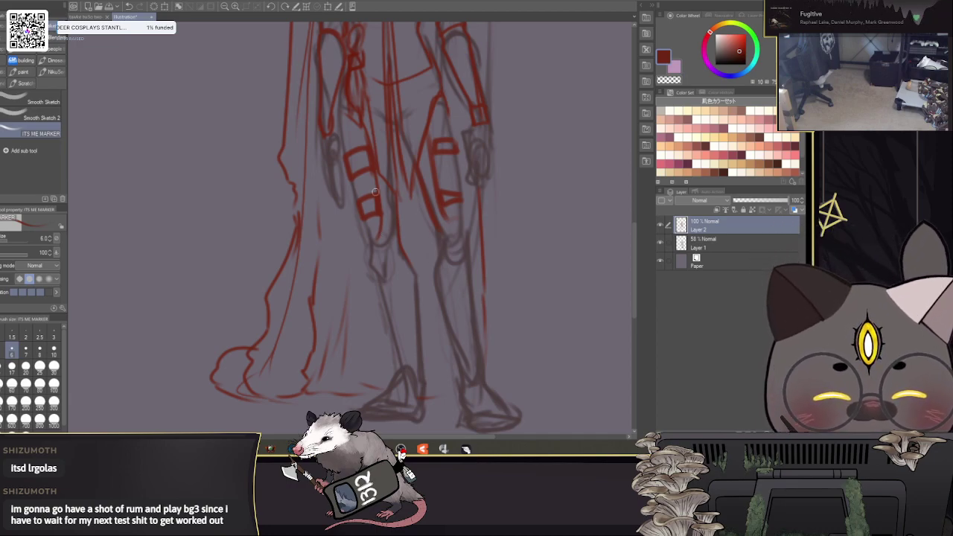
mouse_move(380, 227)
mouse_down()
mouse_move(372, 272)
mouse_move(374, 250)
mouse_move(385, 267)
mouse_move(367, 243)
mouse_move(389, 282)
mouse_move(379, 254)
mouse_move(400, 247)
mouse_move(407, 265)
mouse_move(397, 240)
mouse_up()
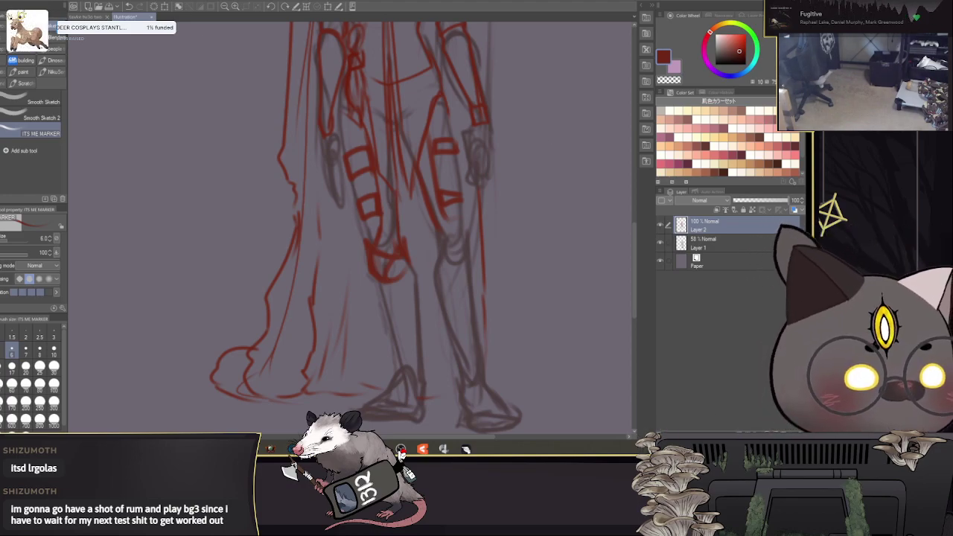
Step: Switch to the browser, watch part of the TikTok video on guessing animal names with sound, and return to the drawing
key(alt+Tab)
key(alt+Tab)
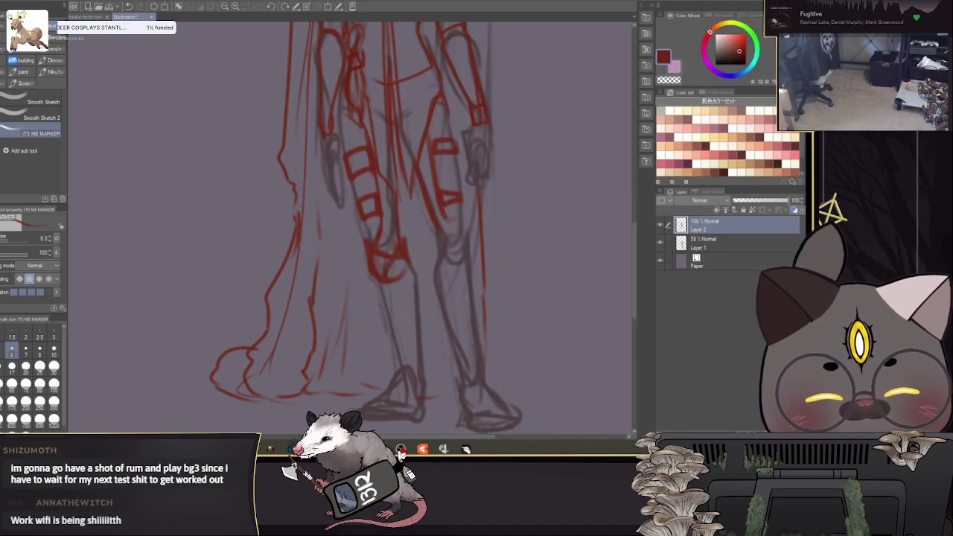
key(alt+Tab)
drag(567, 169, 576, 0)
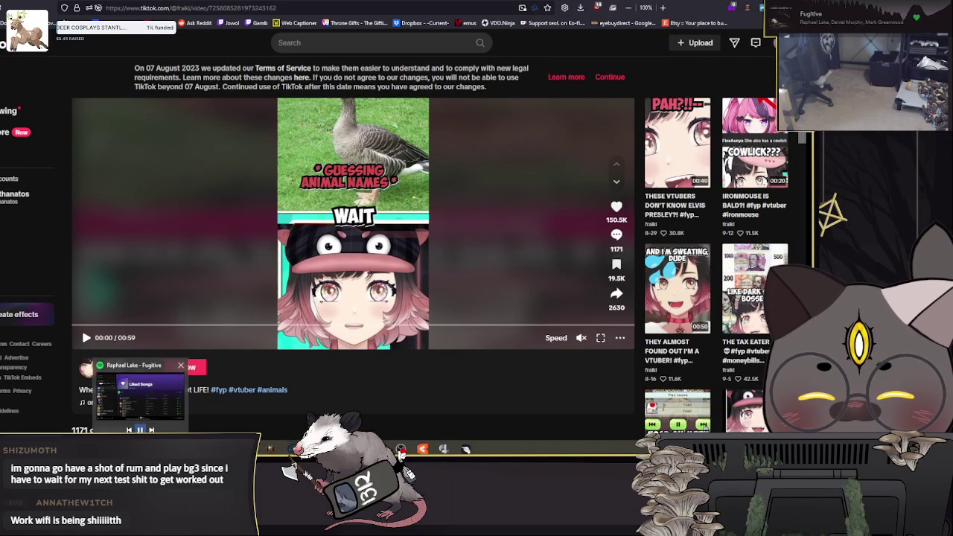
click(585, 341)
click(526, 235)
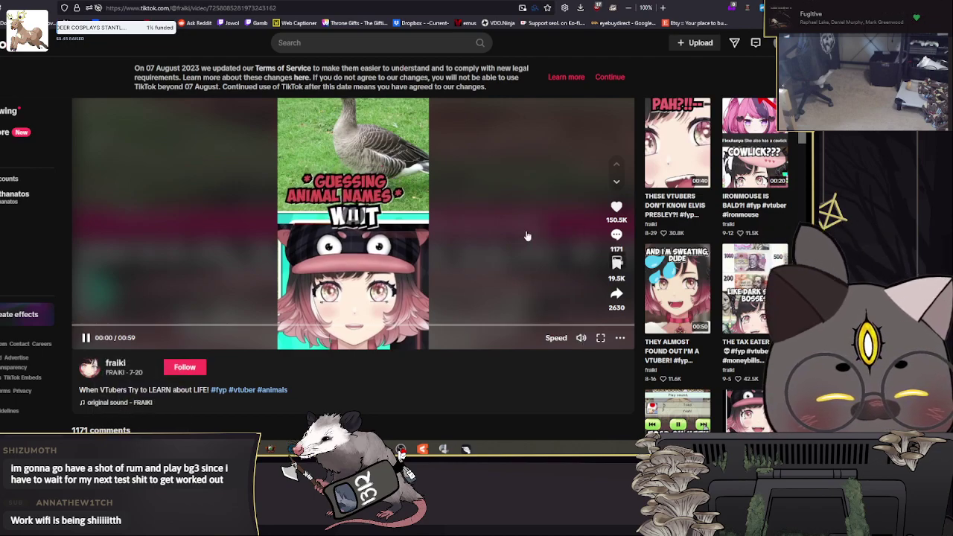
mouse_move(584, 339)
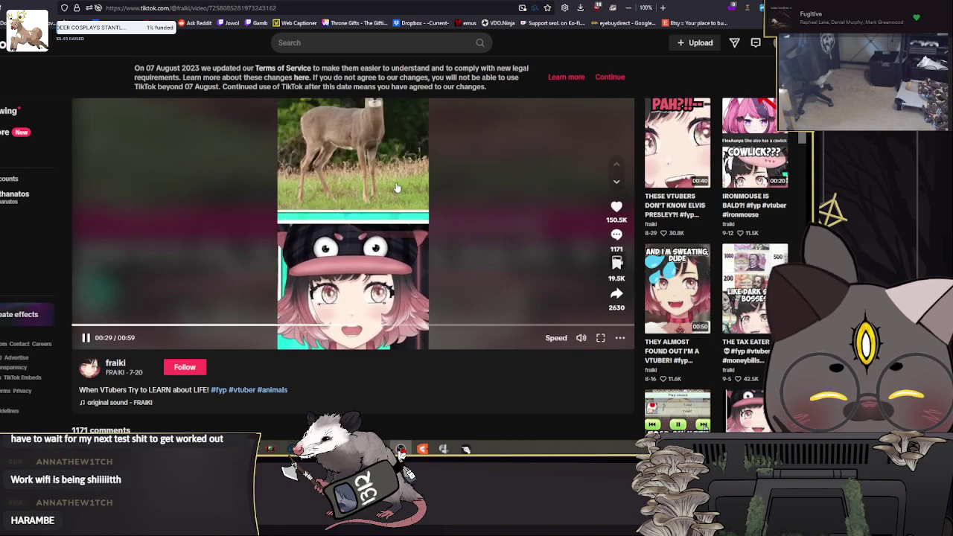
click(83, 332)
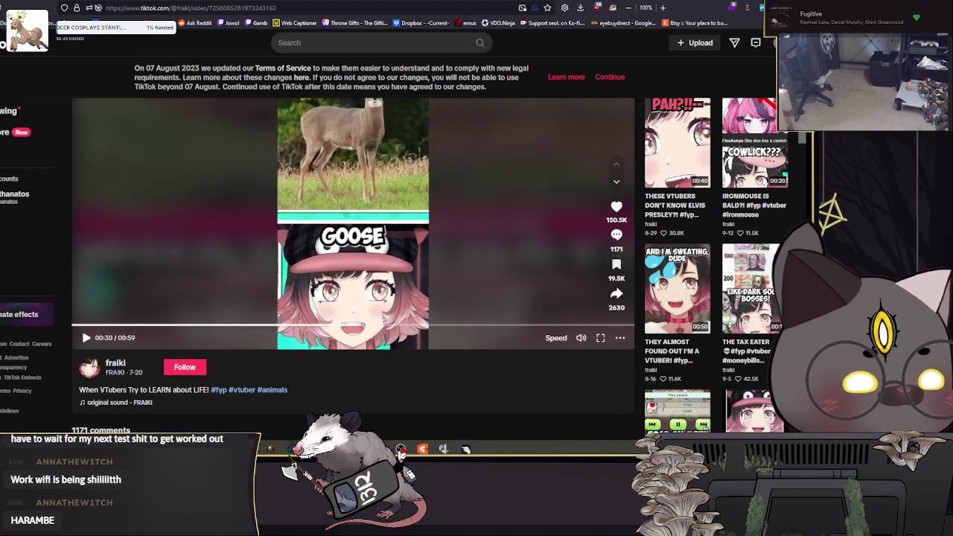
drag(357, 1, 806, 1)
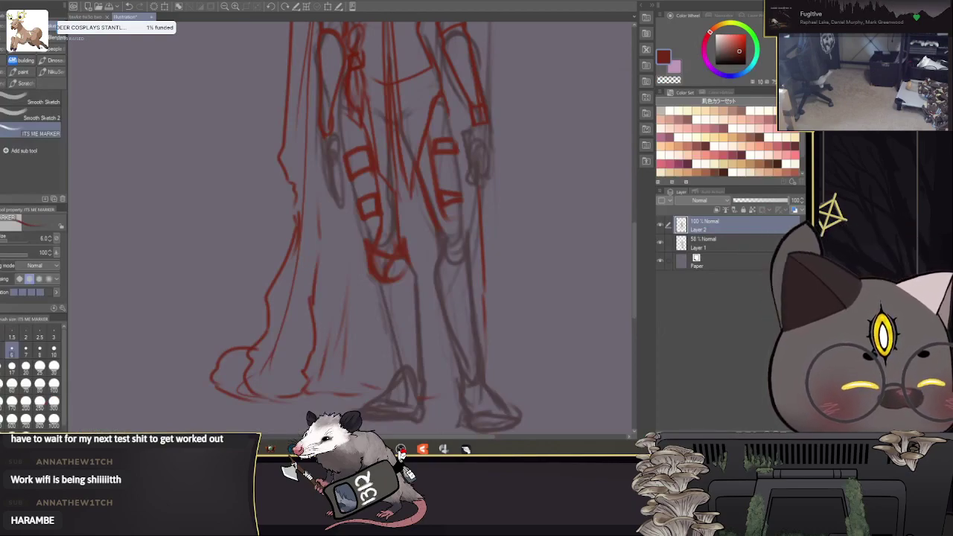
Step: Draw the guard over the knee opposite the braid and outline both shins down into the feet
drag(438, 228, 441, 296)
mouse_move(440, 250)
mouse_down()
mouse_move(437, 248)
mouse_move(462, 263)
mouse_move(466, 254)
mouse_move(468, 265)
mouse_move(472, 241)
mouse_move(484, 378)
mouse_up()
mouse_move(440, 275)
mouse_down()
mouse_move(459, 386)
mouse_move(485, 418)
mouse_up()
mouse_move(411, 261)
mouse_down()
mouse_move(428, 341)
mouse_move(417, 404)
mouse_up()
mouse_move(387, 281)
mouse_down()
mouse_move(400, 385)
mouse_move(374, 409)
mouse_move(421, 406)
mouse_up()
drag(462, 285, 469, 303)
mouse_move(455, 265)
mouse_down()
mouse_move(484, 397)
mouse_move(459, 295)
mouse_move(439, 307)
mouse_move(460, 385)
mouse_up()
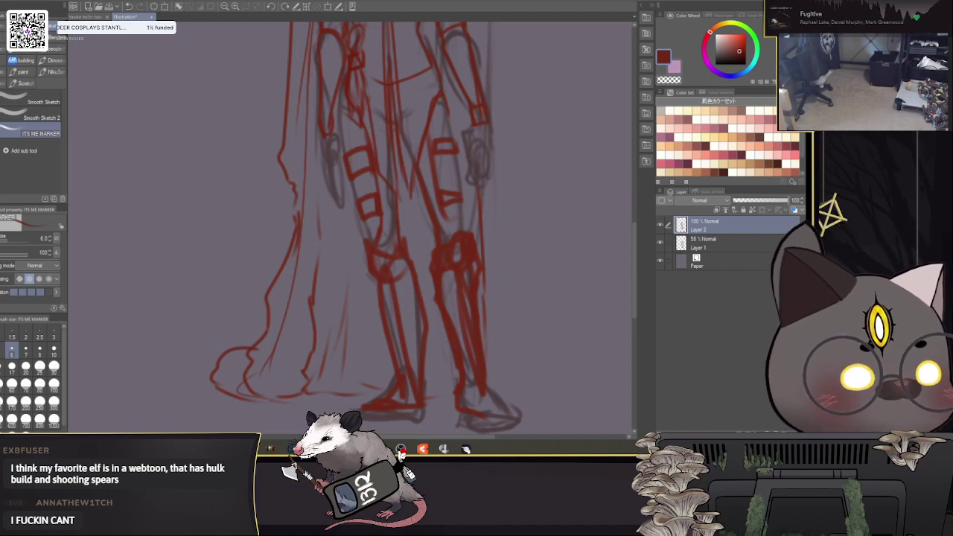